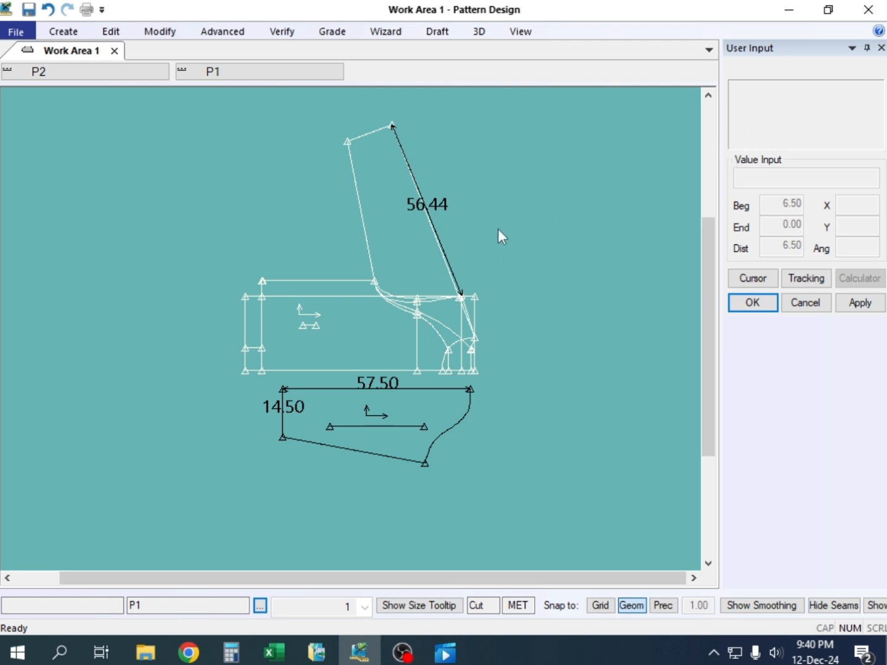
Switch to AccuMark Explorer and create a new V8 storage area named J0004 on drive D
left_click(444, 423)
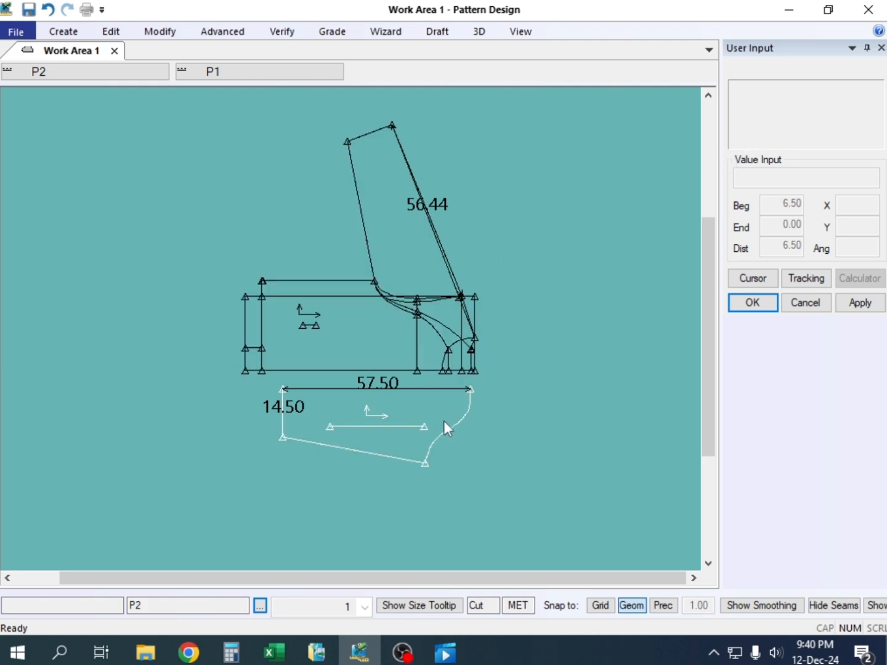
left_click(790, 11)
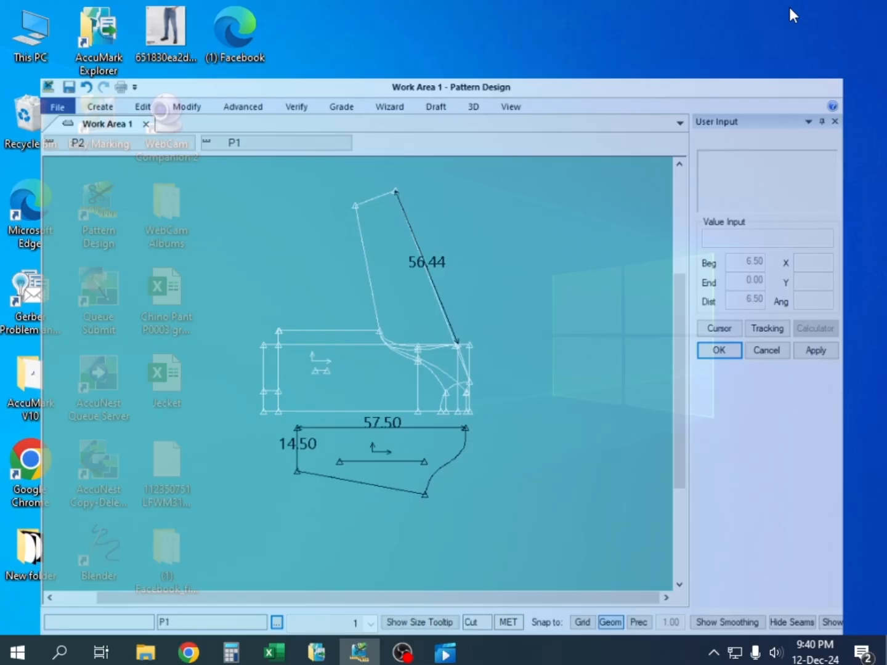
left_click(316, 654)
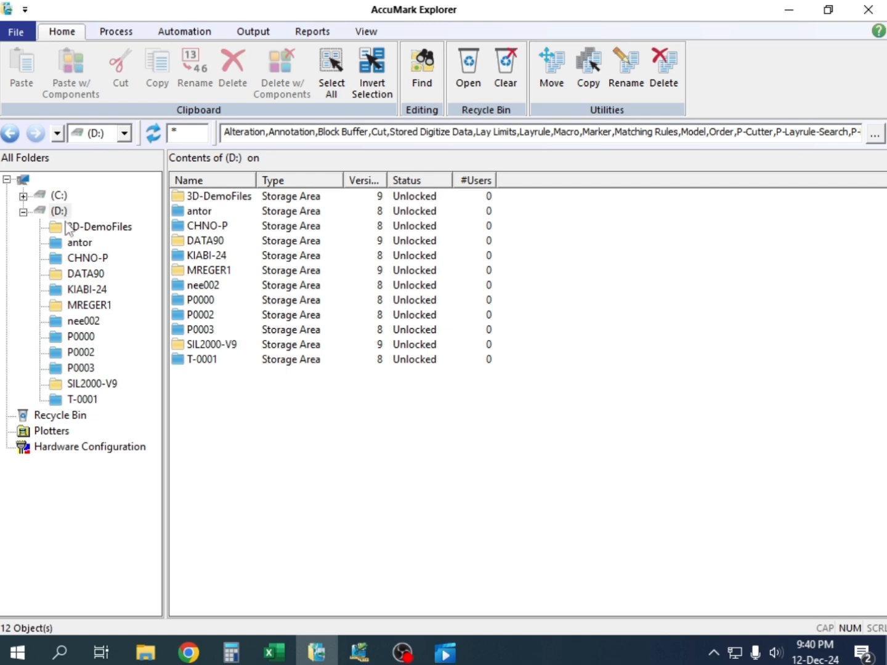
right_click(240, 403)
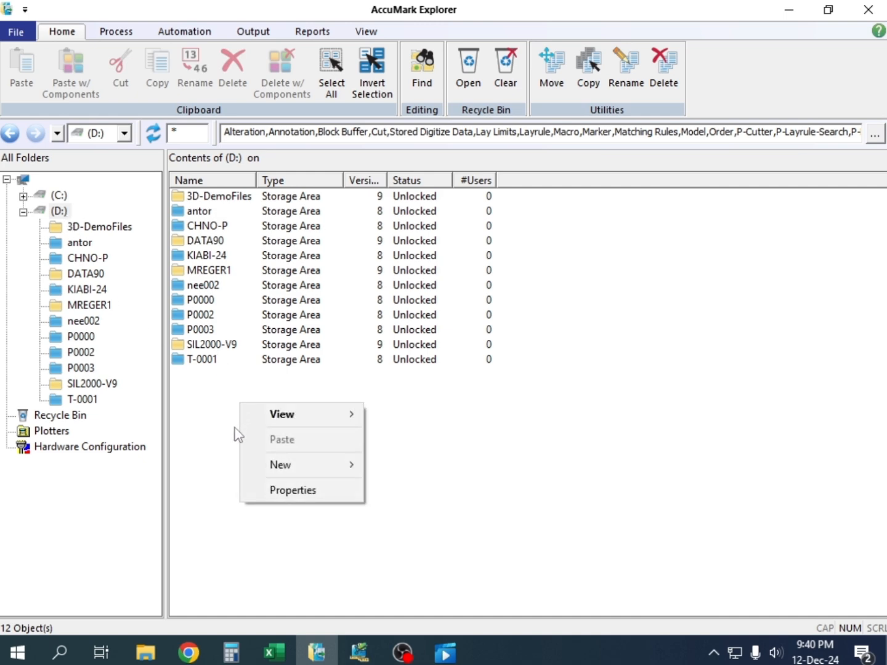
mouse_move(284, 467)
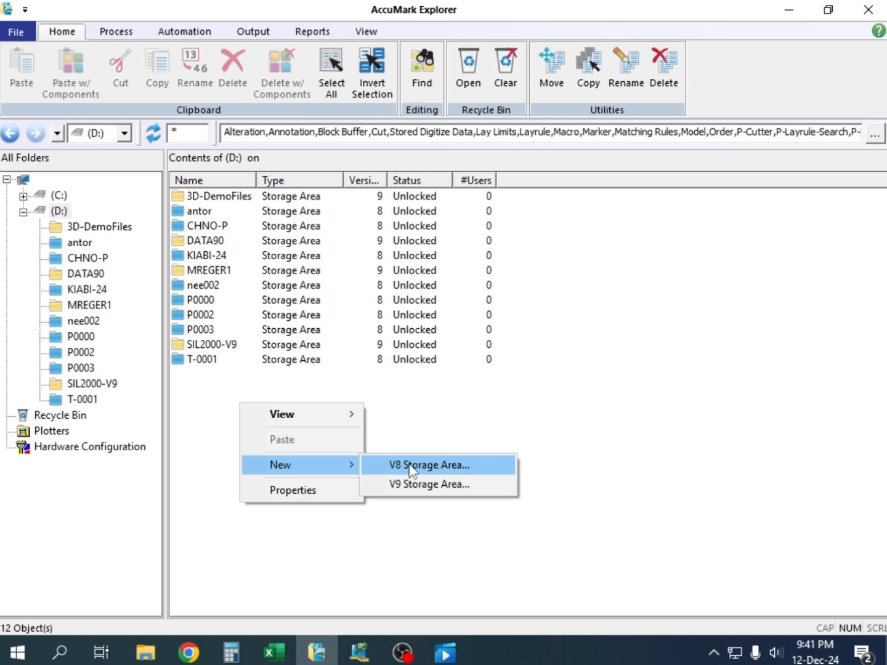
left_click(411, 471)
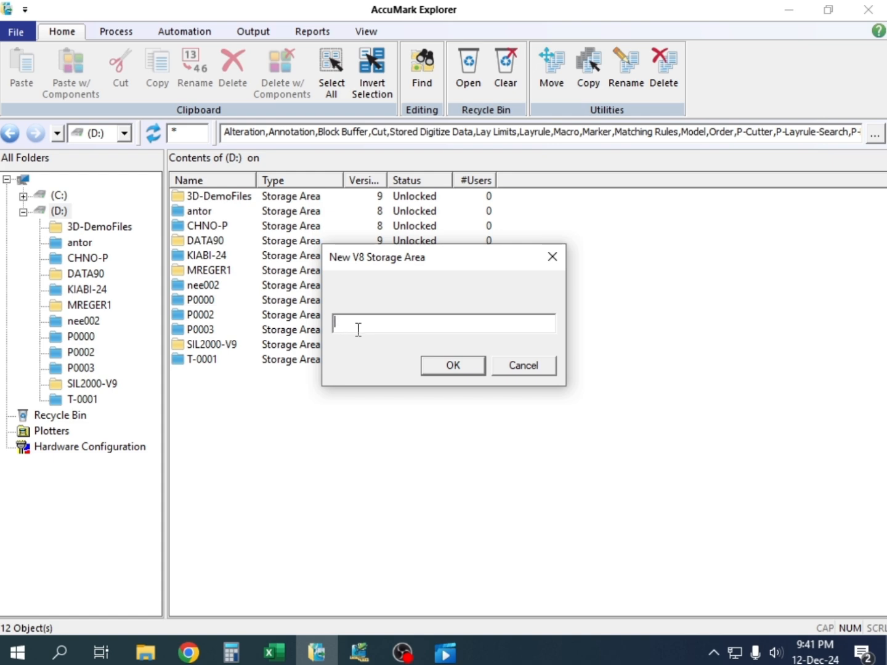
type("J0004")
left_click(454, 366)
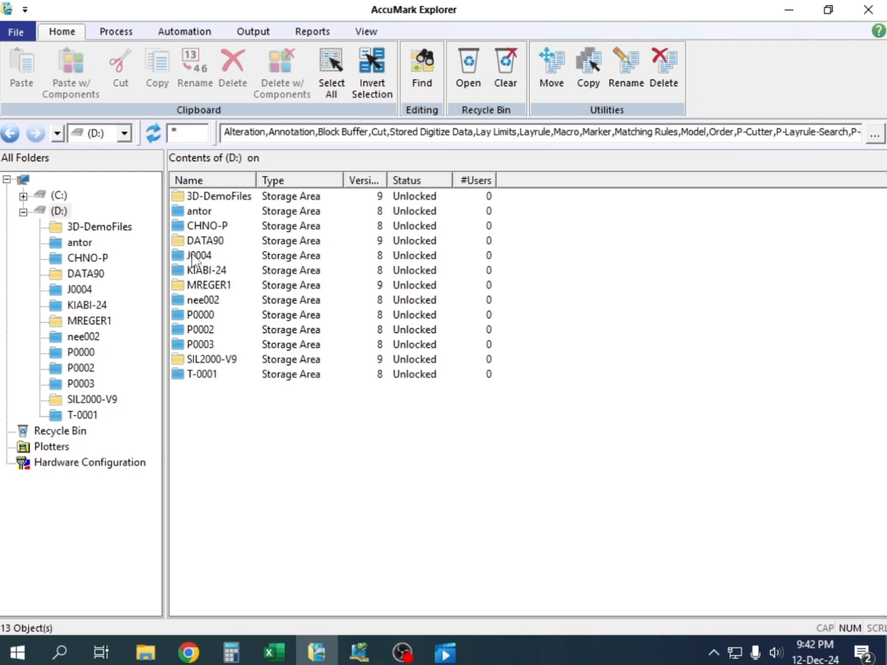
Switch back to Pattern Design and set the preferences' AccuMark storage area path to J0004 on device D
left_click(357, 654)
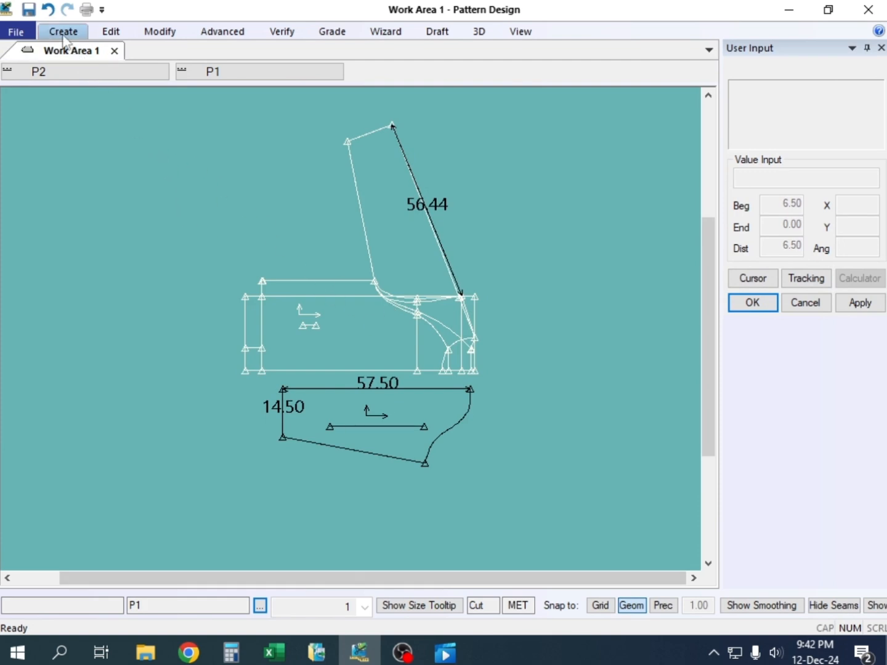
left_click(114, 36)
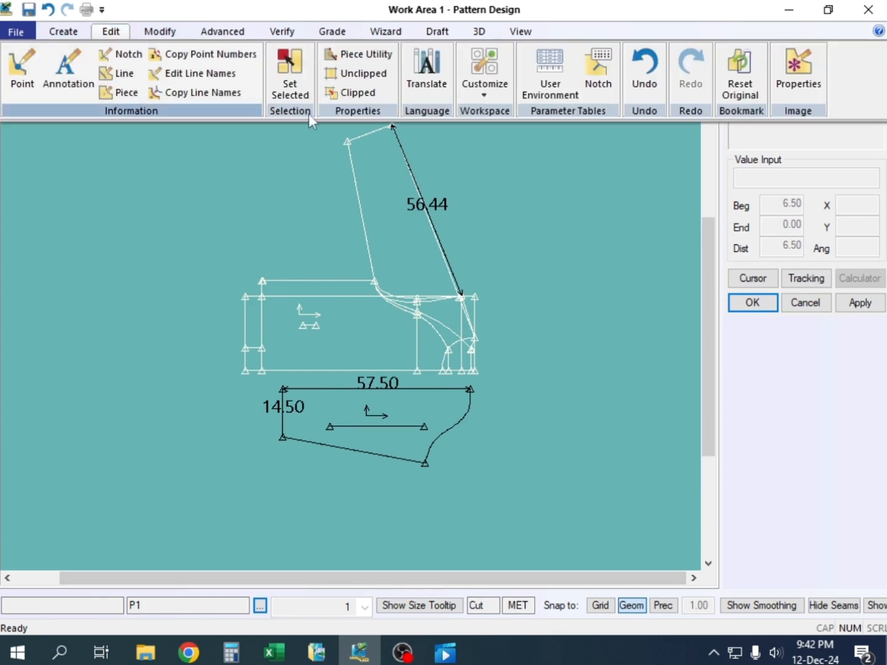
left_click(486, 94)
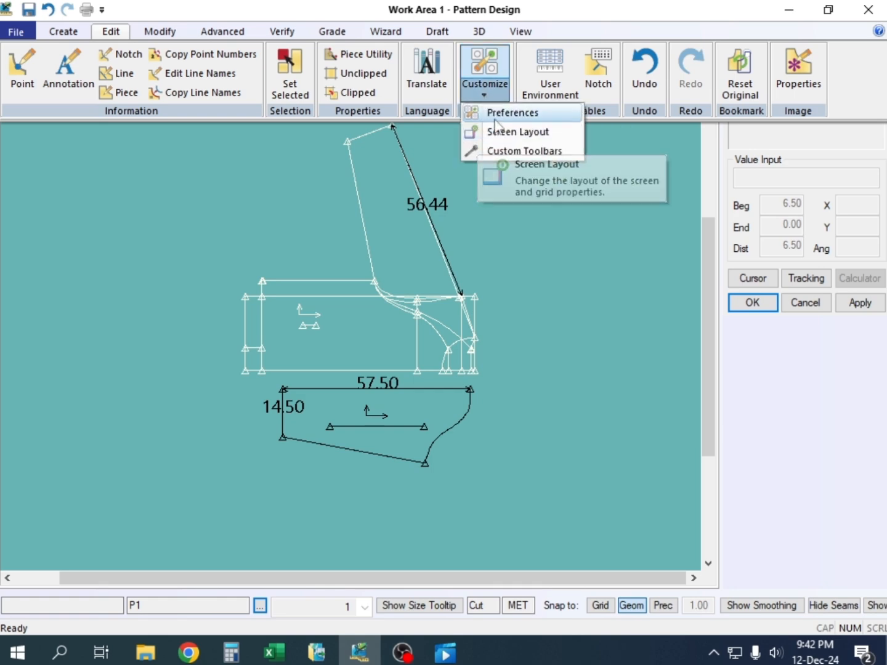
left_click(492, 114)
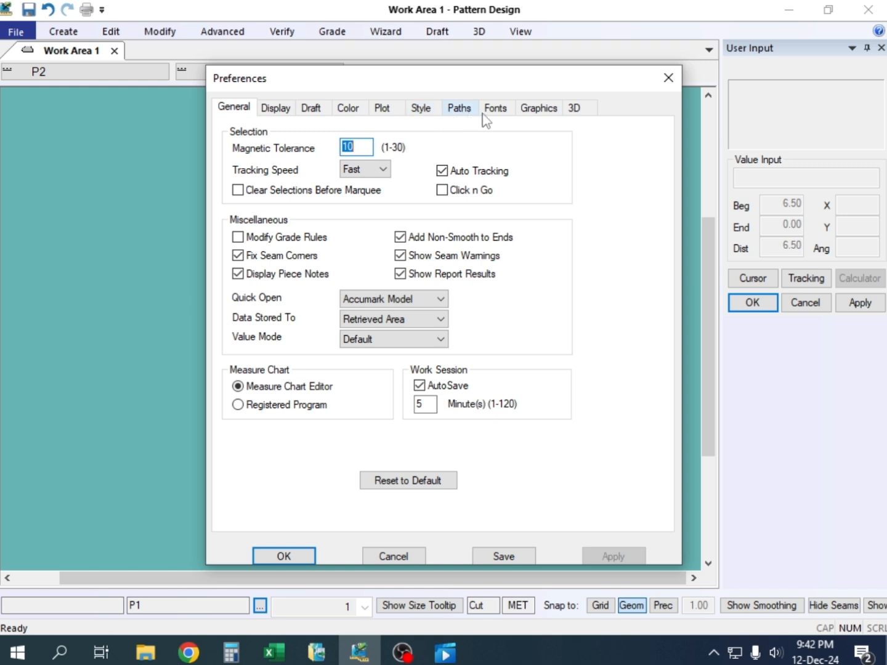
left_click(462, 111)
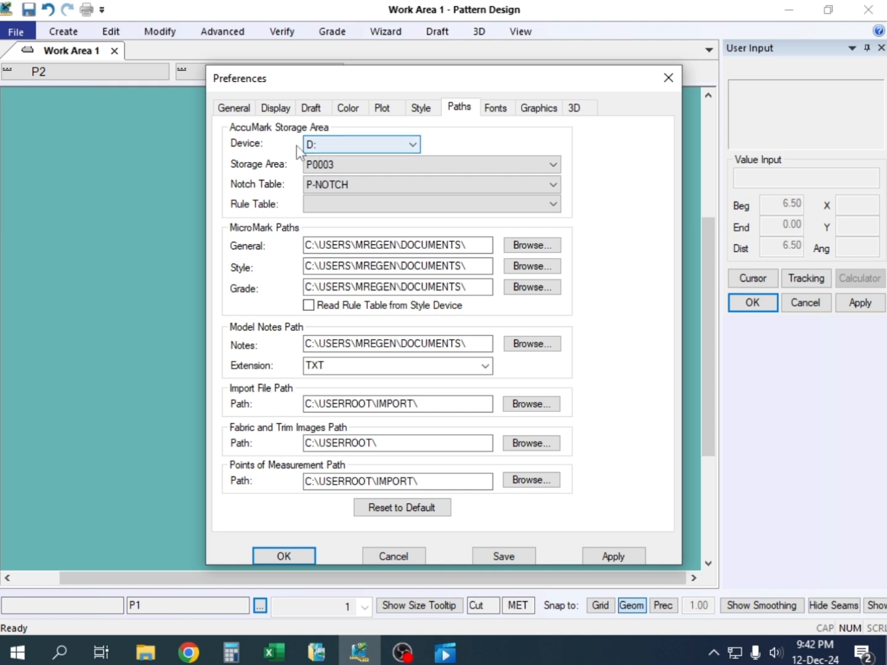
left_click(398, 142)
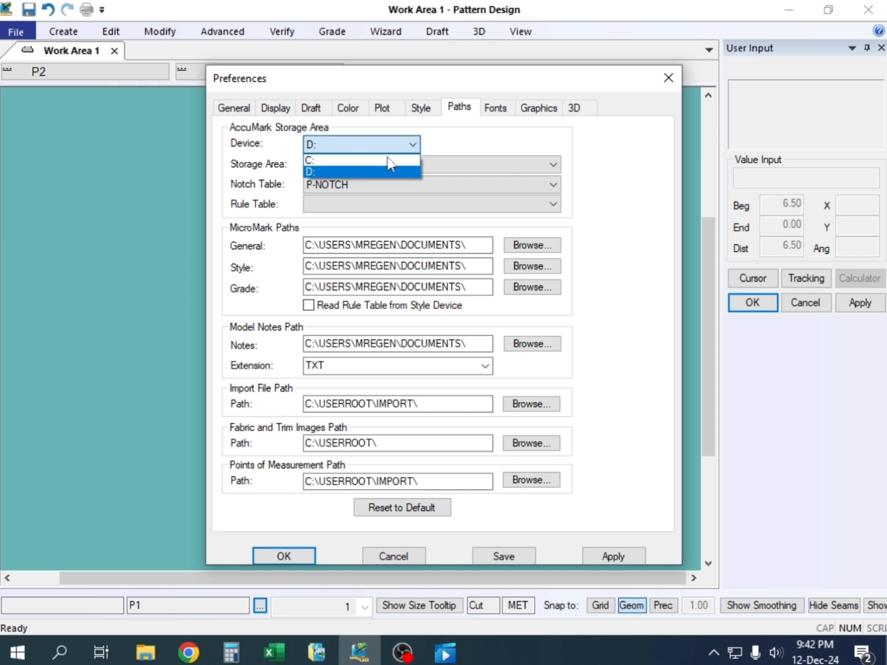
left_click(324, 145)
left_click(553, 164)
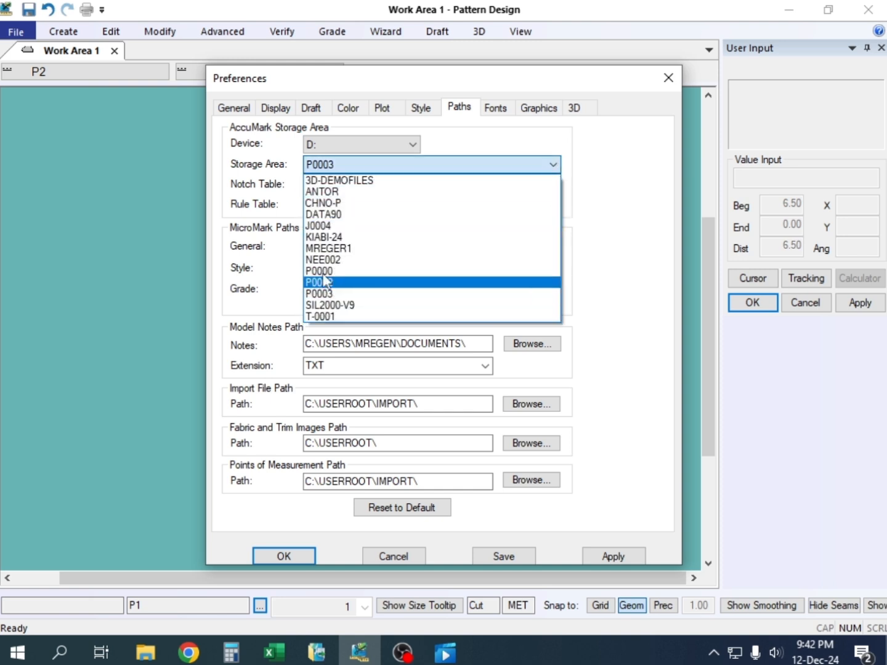
left_click(316, 226)
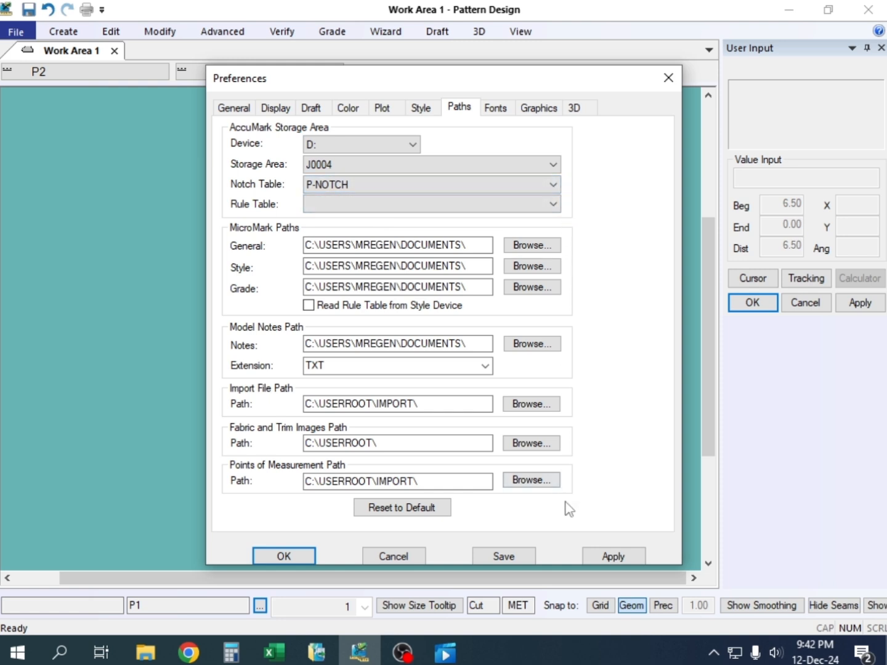
left_click(618, 556)
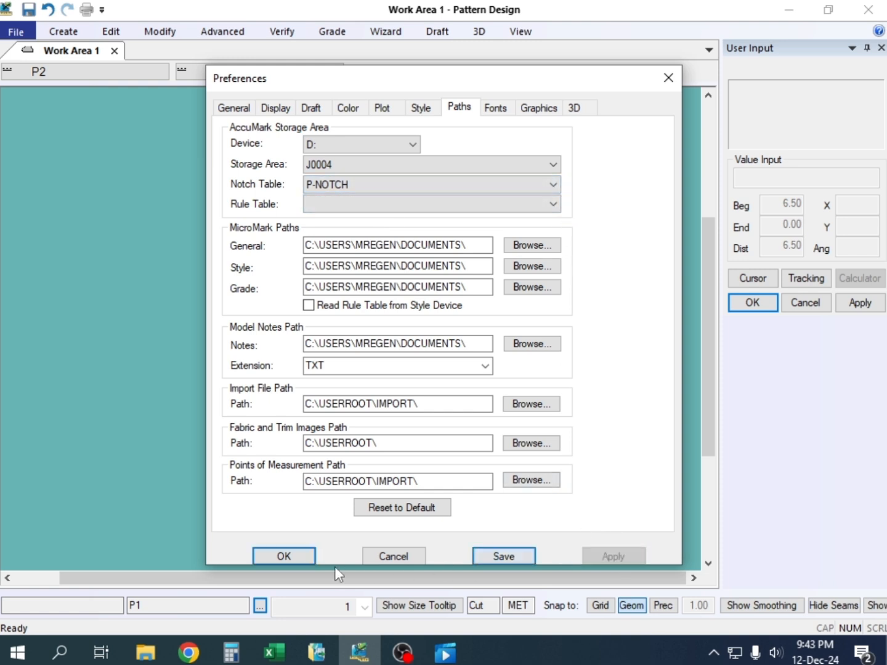
left_click(291, 556)
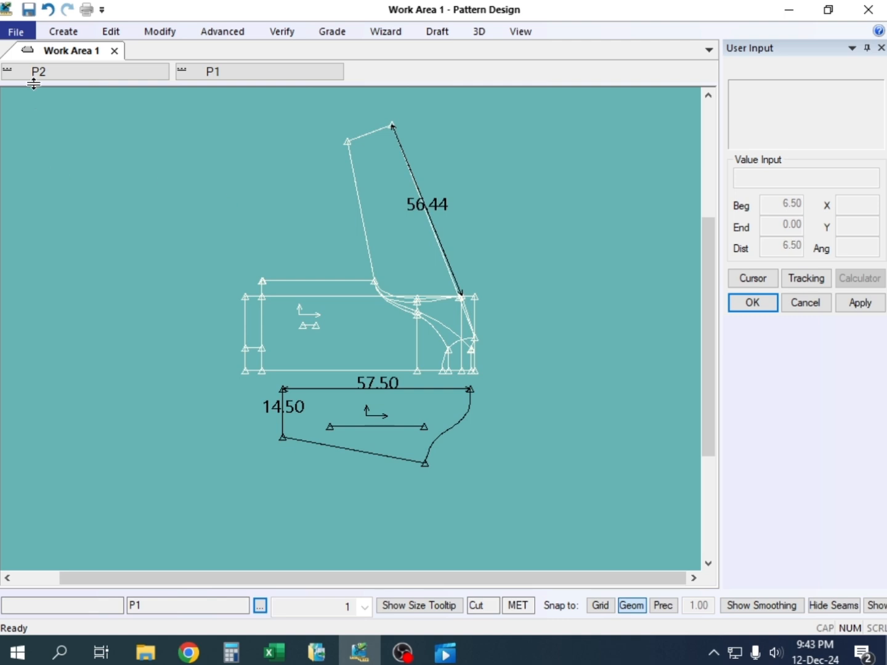
Start a Save As for the large body draft piece and choose J0004 as its storage area
left_click(18, 32)
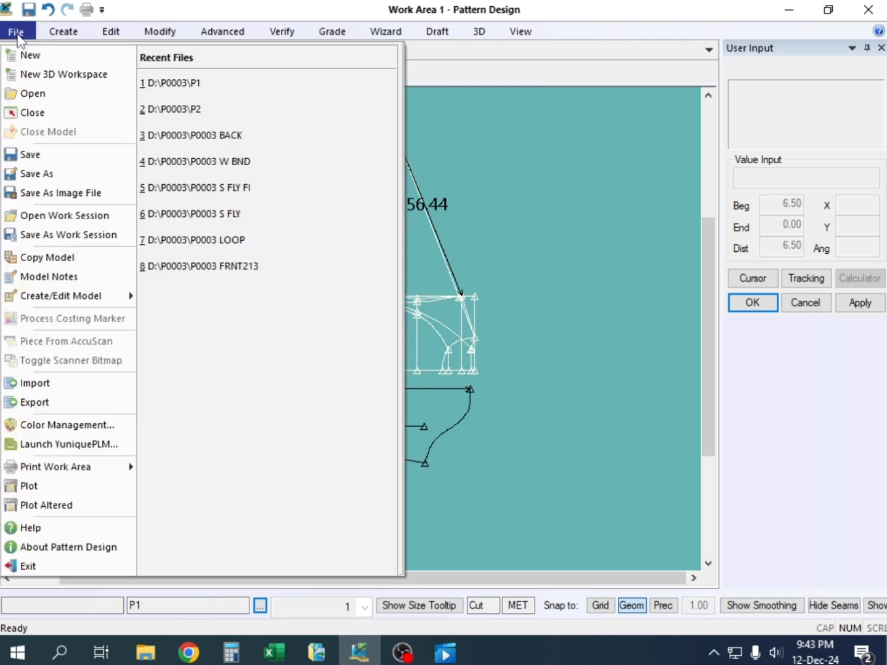
left_click(49, 174)
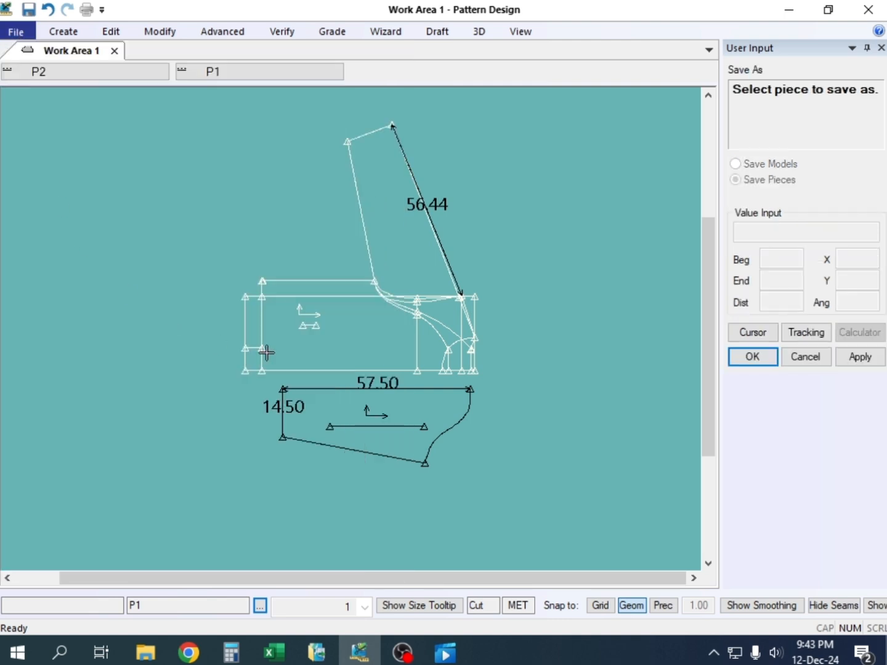
left_click(374, 335)
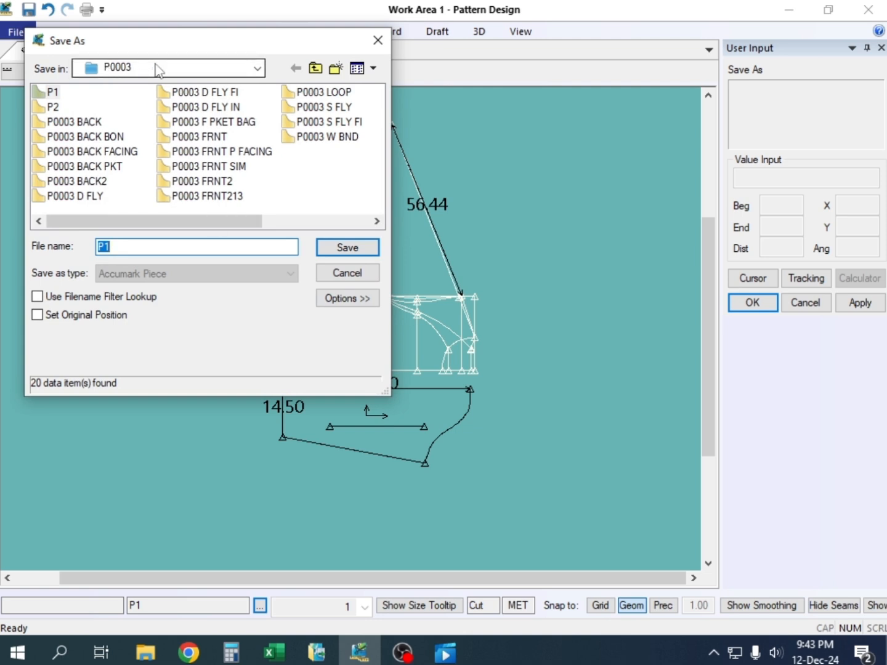
left_click(258, 67)
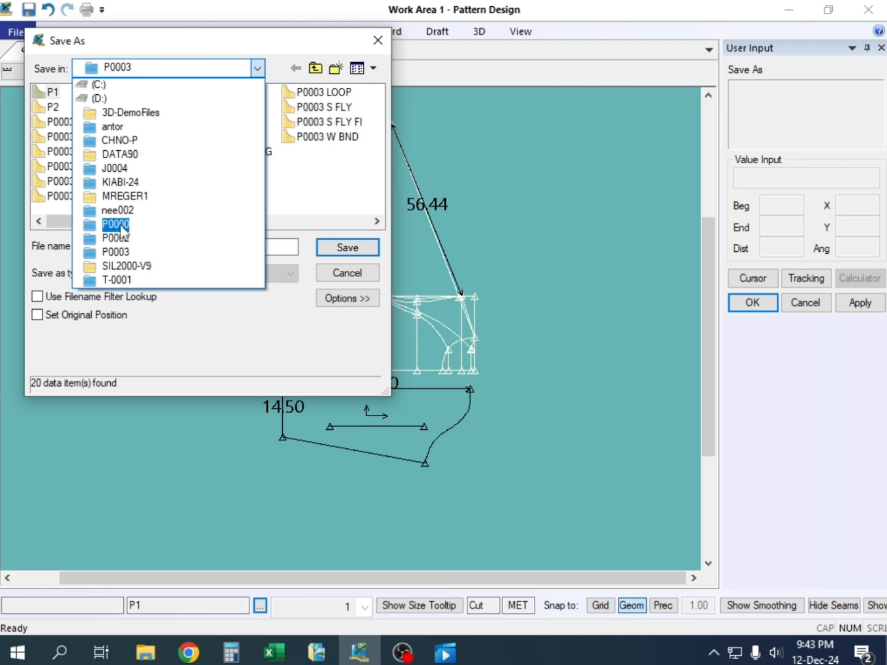
left_click(114, 170)
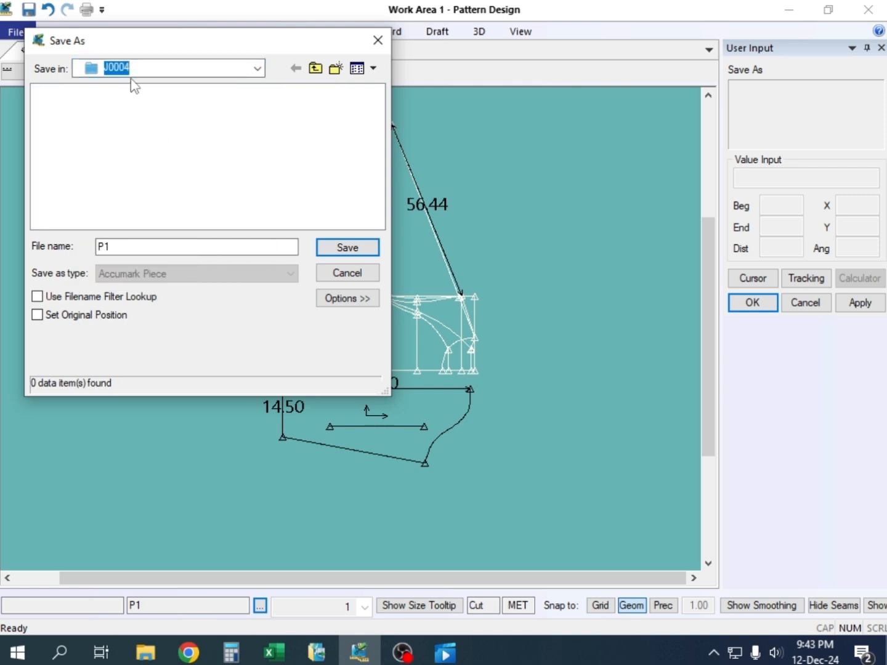
left_click_drag(268, 45, 735, 24)
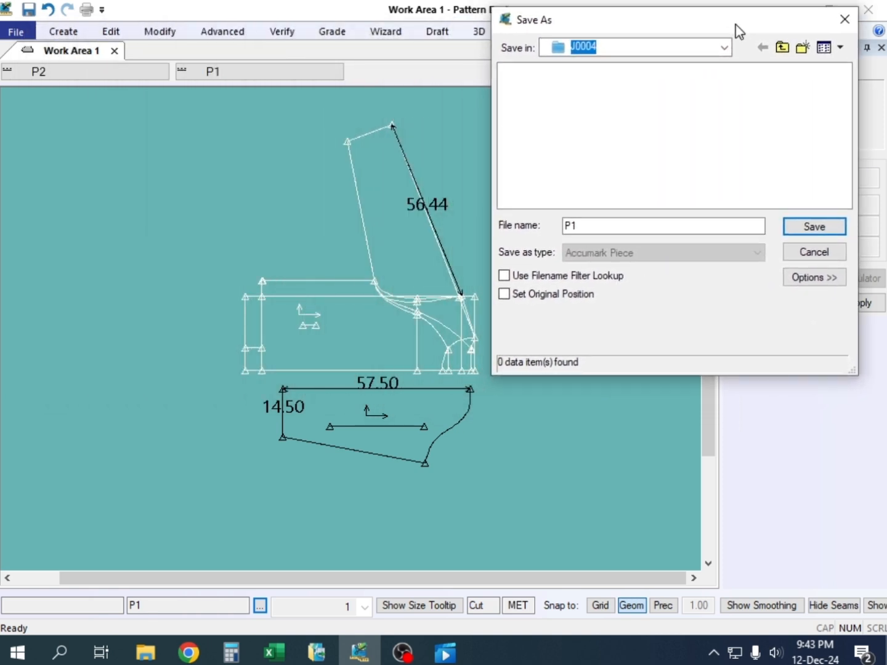
Name the body draft piece "j0004 bass" and save it
double_click(590, 230)
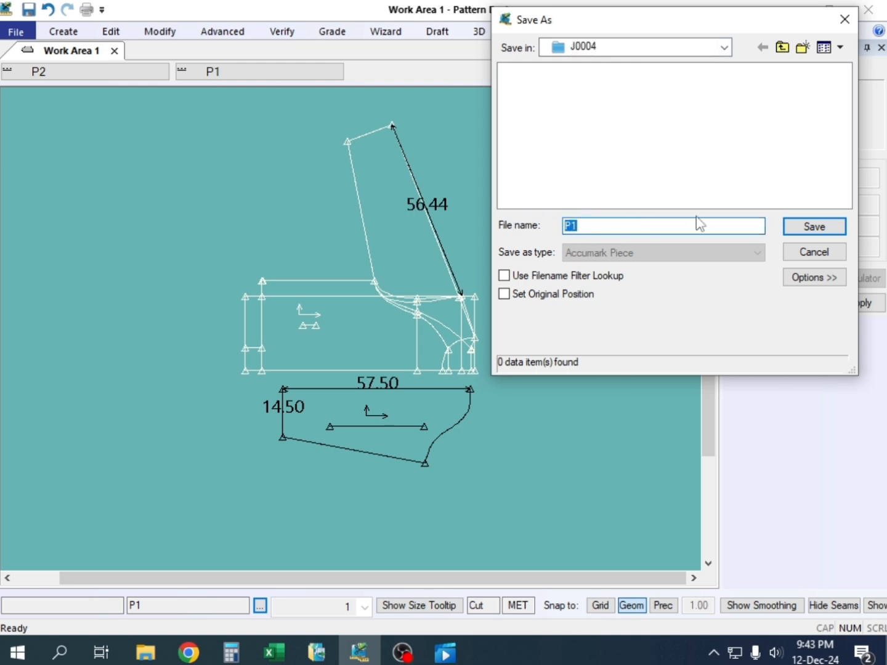
type("h")
key("BackSpace")
type("i")
type("000")
type("4")
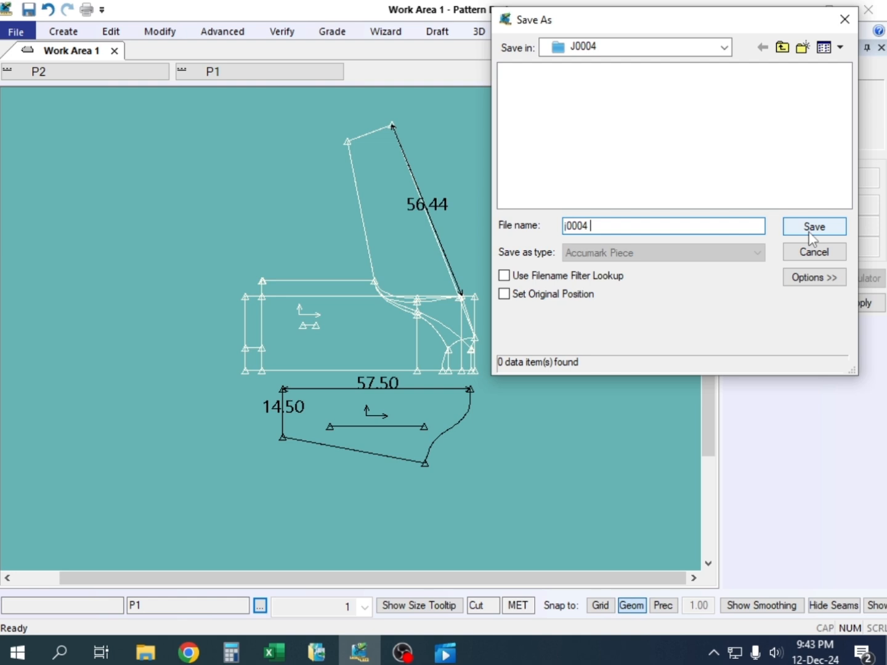
type("bass")
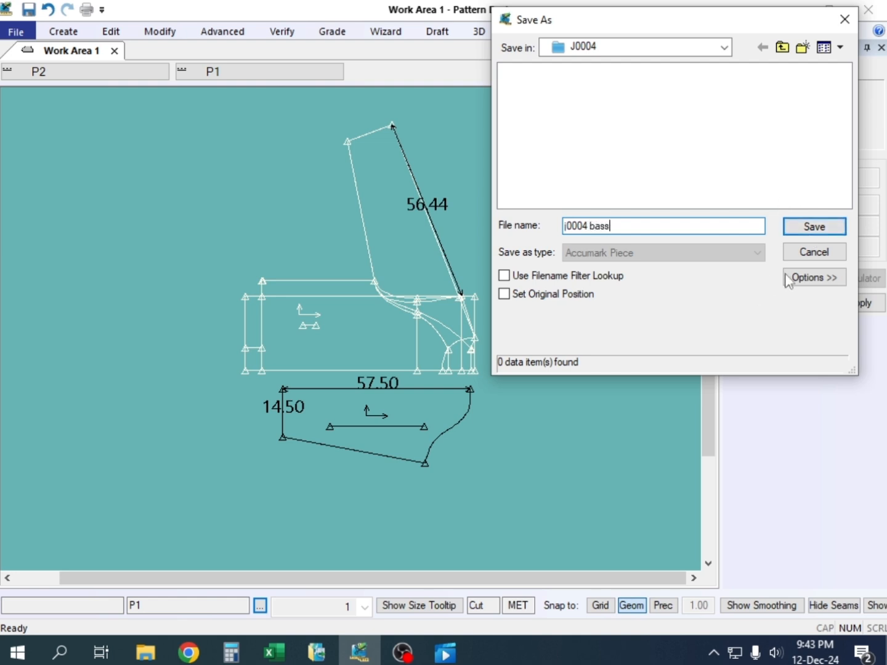
left_click(817, 228)
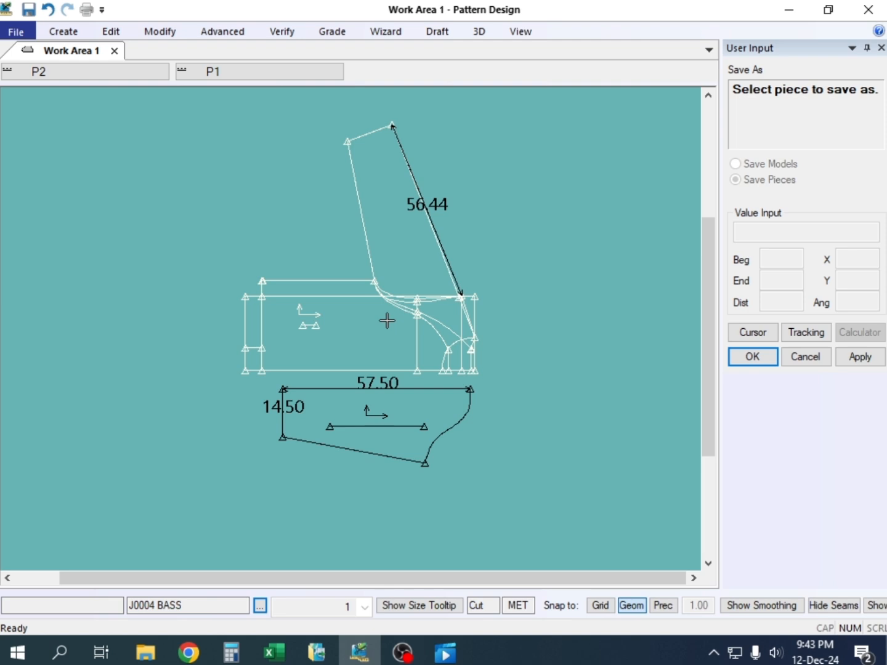
Copy the file name J0004 BASS from the body draft's Save As dialog and save that piece again
left_click(390, 410)
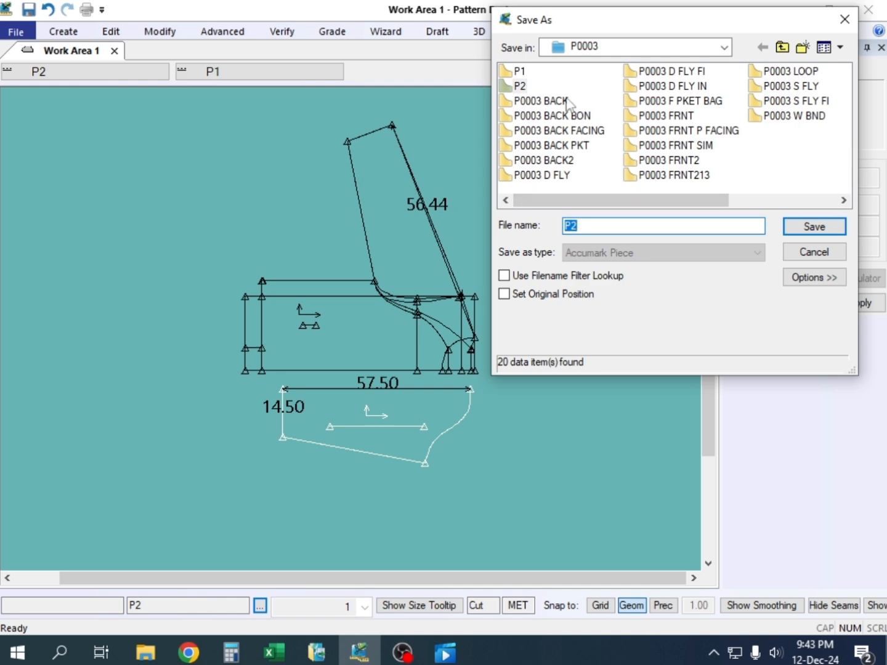
left_click(828, 255)
left_click(406, 325)
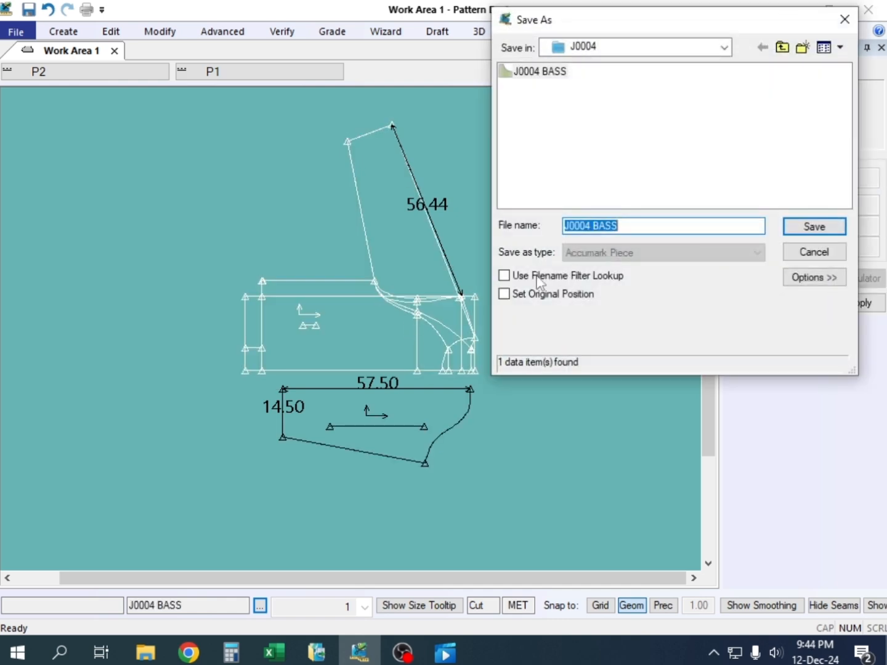
left_click_drag(621, 224, 554, 226)
key("ctrl+c")
left_click(814, 227)
left_click(718, 237)
Save the smaller sleeve piece under the name J0004 SELEV IN and end the Save As command
left_click(403, 405)
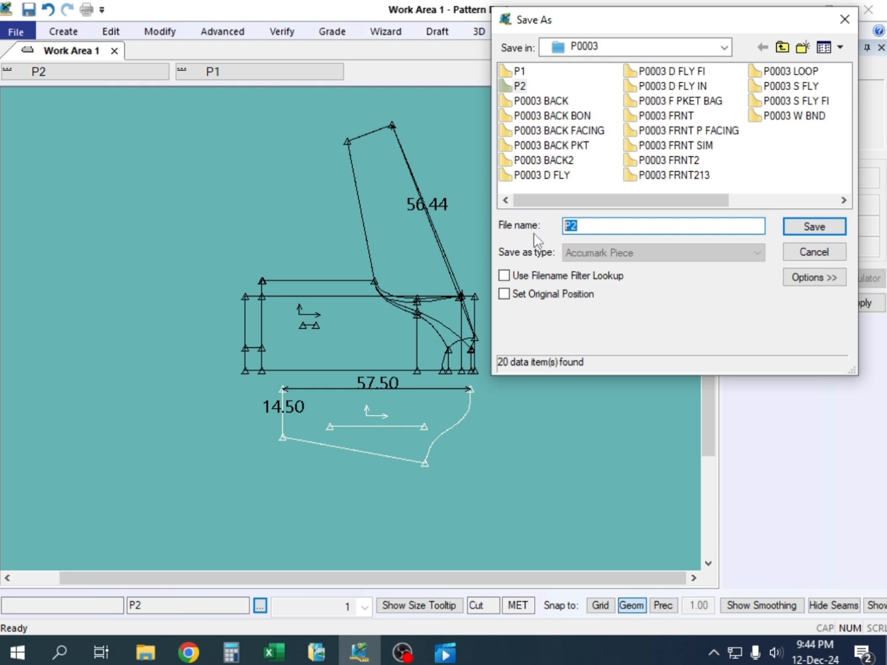
key("ctrl+v")
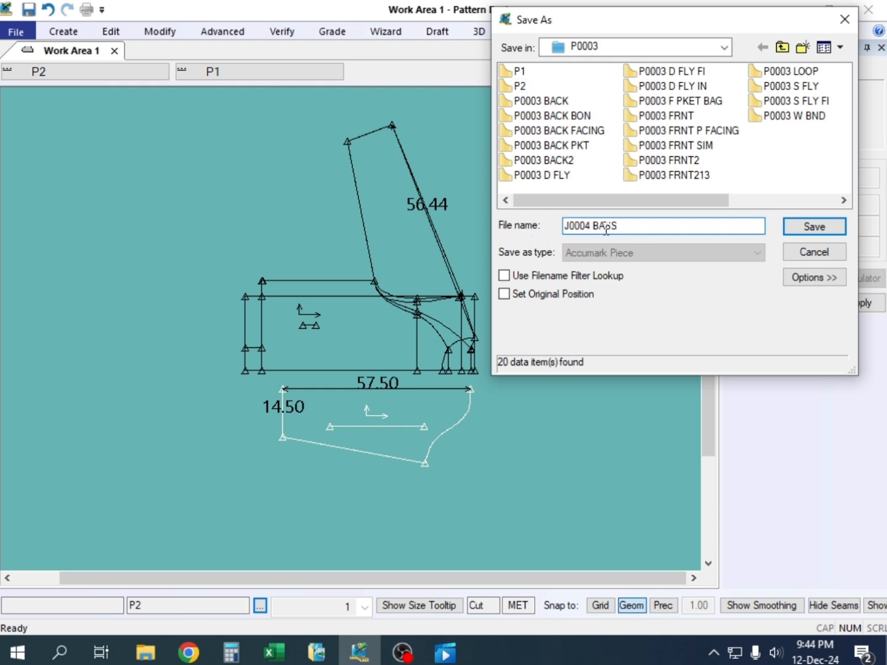
left_click_drag(593, 225, 622, 225)
type("s")
type("in")
left_click(788, 233)
right_click(275, 209)
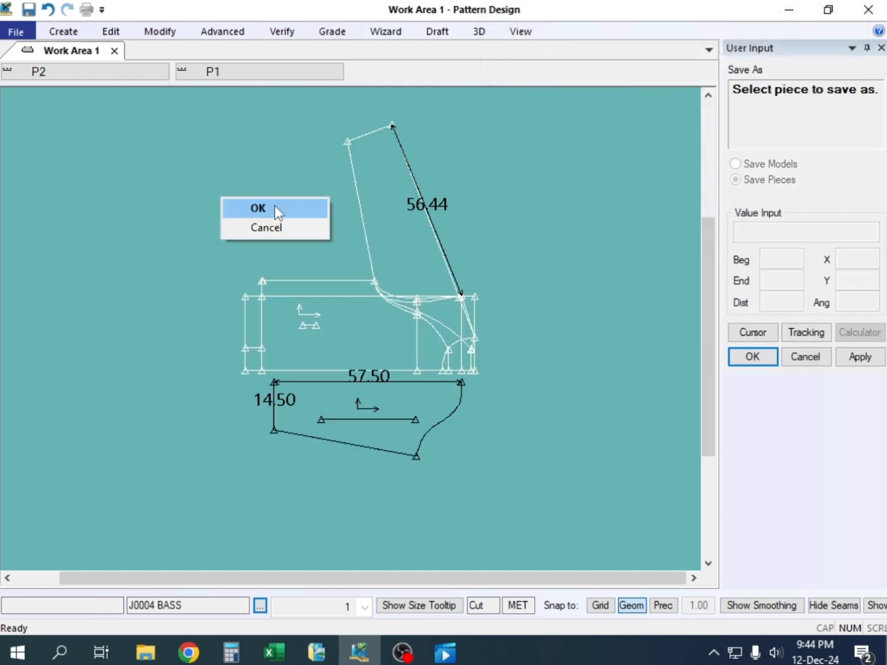
left_click(275, 211)
Move the body draft and the sleeve piece apart so they lie side by side, with the sleeve on the right
left_click_drag(367, 321, 358, 266)
left_click_drag(364, 402, 340, 360)
scroll(362, 298, "up", 1)
left_click_drag(382, 293, 180, 362)
left_click_drag(325, 373, 443, 331)
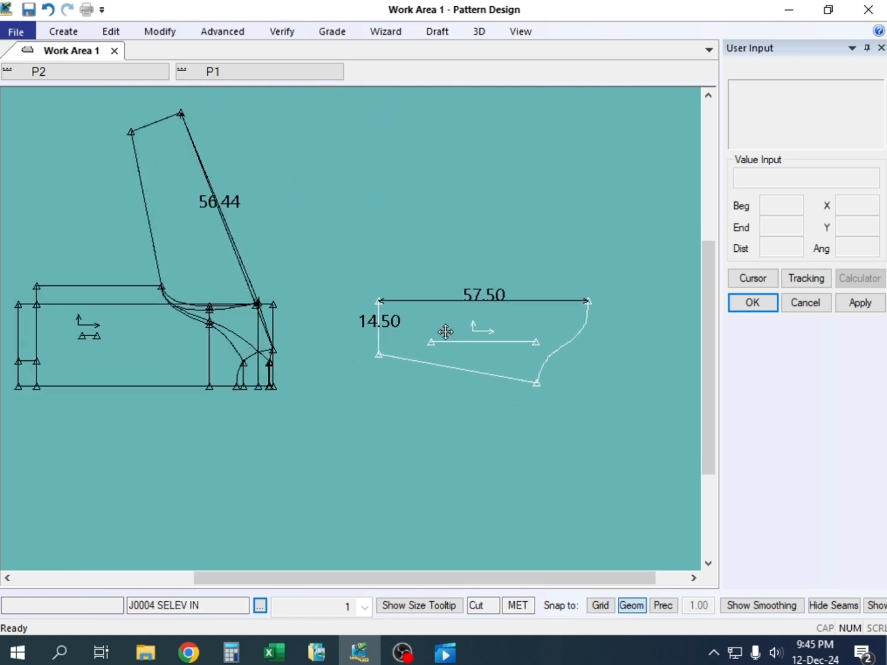
left_click_drag(208, 348, 288, 350)
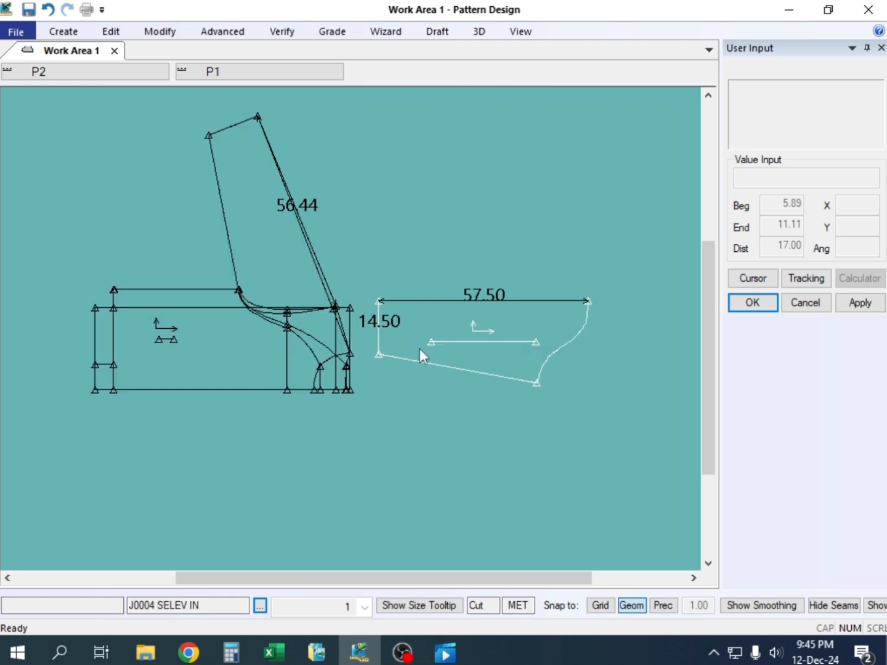
Move the J0004 SELEV IN sleeve piece farther from the J0004 BASS body draft, leaving working space between them
left_click_drag(474, 342, 501, 359)
left_click_drag(300, 351, 329, 410)
scroll(309, 354, "up", 4)
scroll(321, 393, "down", 2)
scroll(321, 398, "up", 3)
scroll(322, 397, "up", 2)
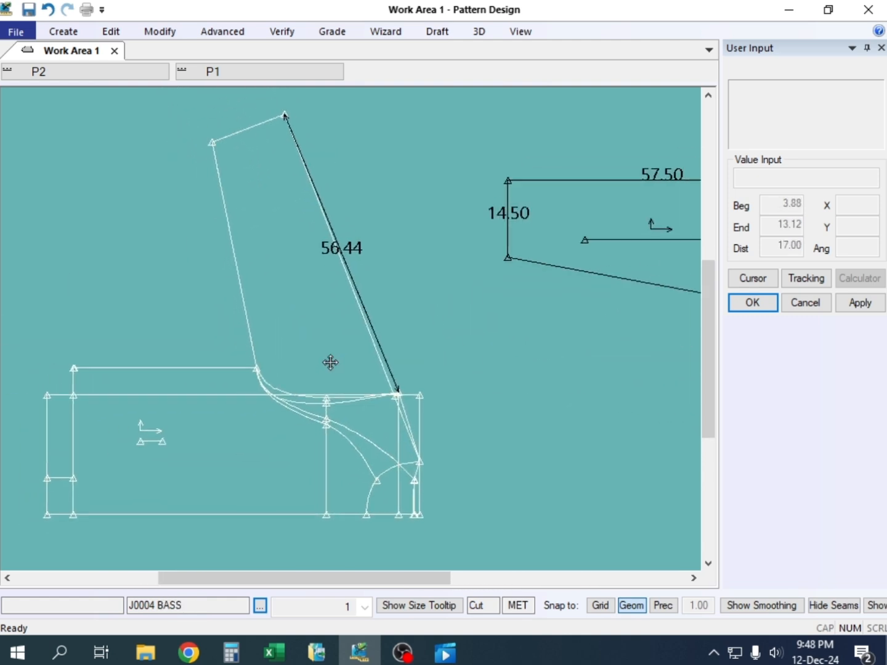
left_click_drag(331, 363, 328, 357)
scroll(292, 368, "down", 4)
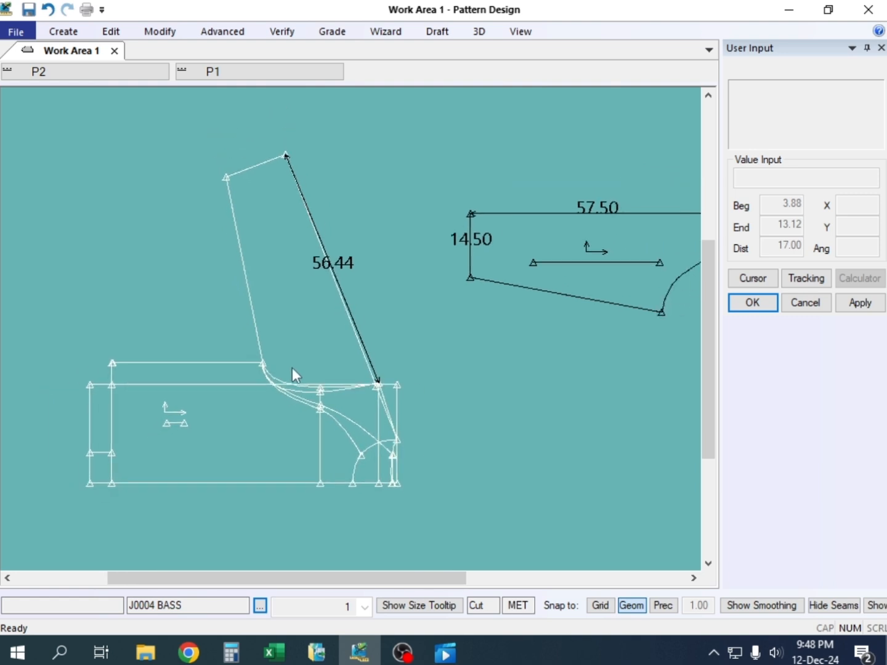
left_click_drag(572, 276, 574, 286)
left_click_drag(345, 421, 298, 387)
scroll(299, 387, "up", 1)
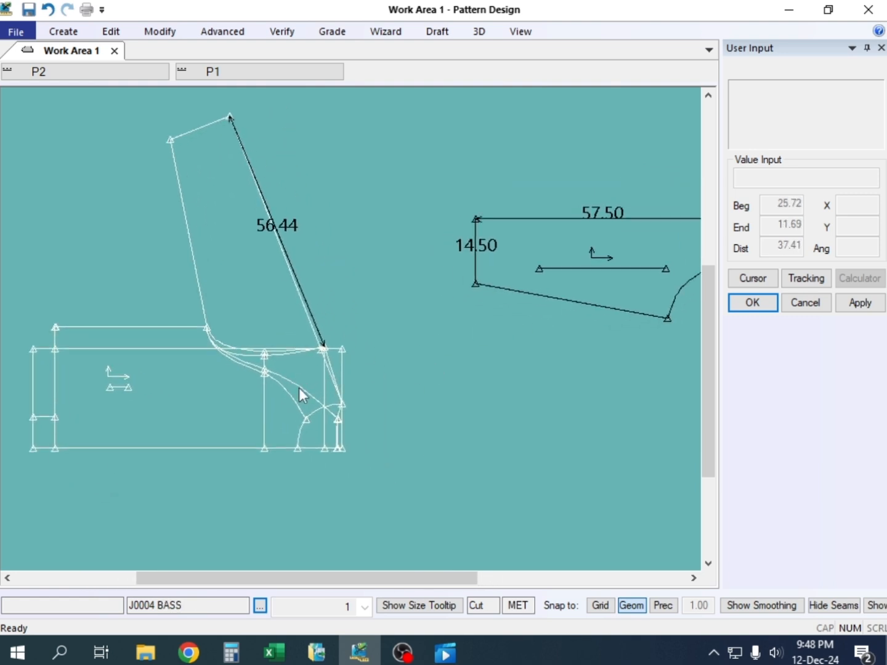
Trace a sleeve piece from the body draft's lower raglan curve, sleeve lines and deep neckline arc, place it beside the draft and accept the suggested name
key("t")
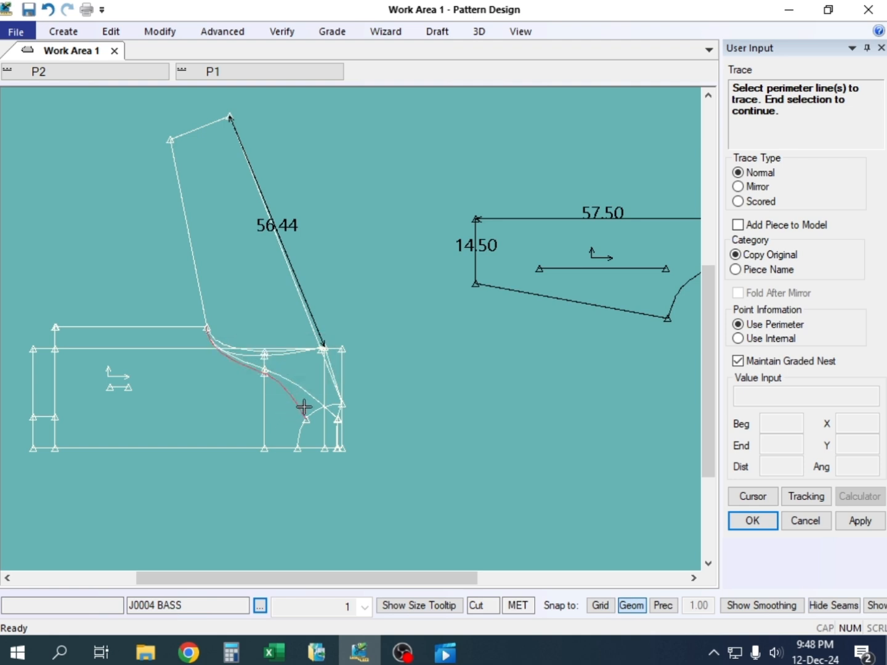
scroll(218, 361, "up", 3)
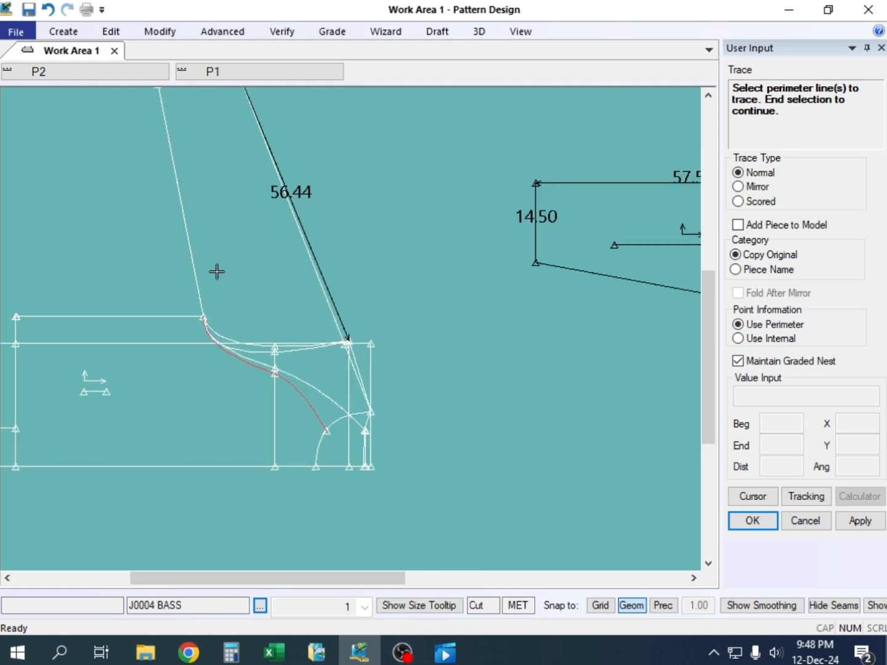
scroll(196, 314, "down", 2)
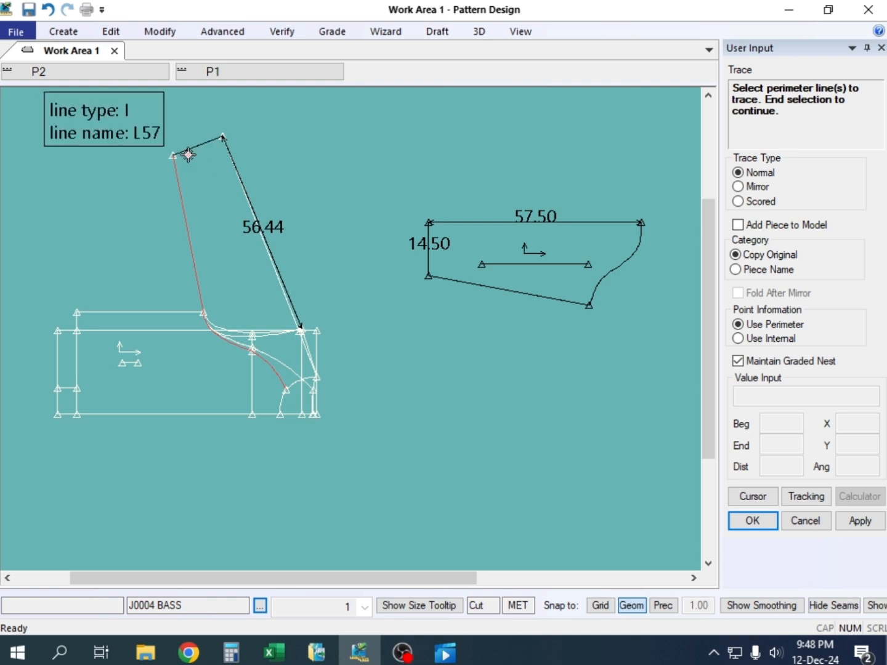
scroll(302, 360, "up", 2)
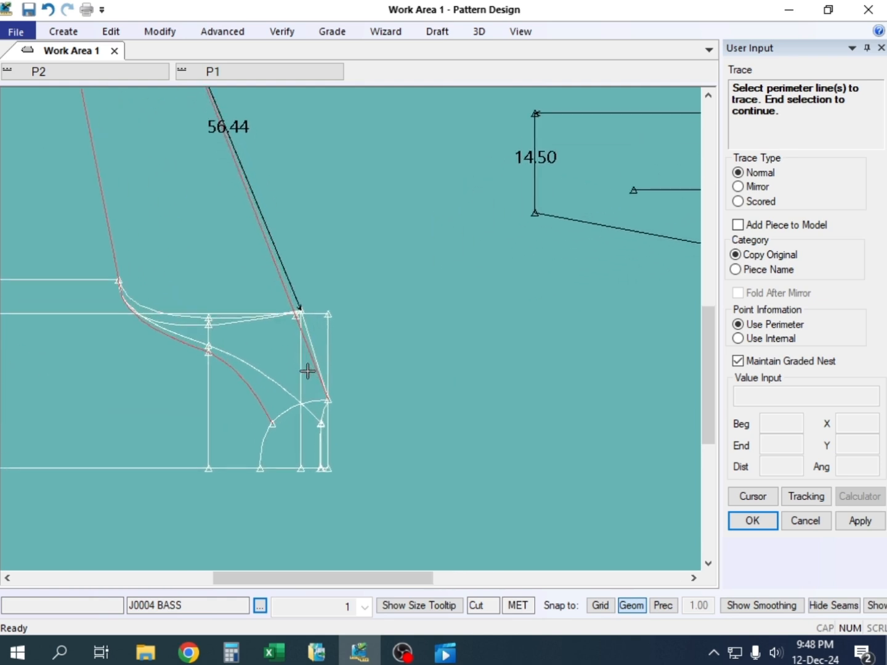
left_click(307, 401)
right_click(356, 246)
left_click(355, 242)
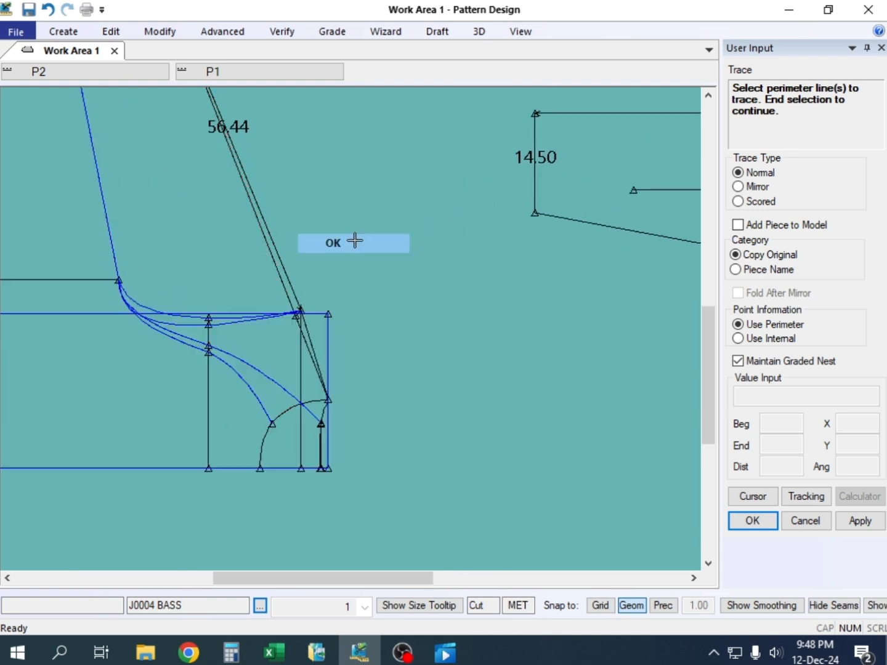
scroll(440, 326, "down", 2)
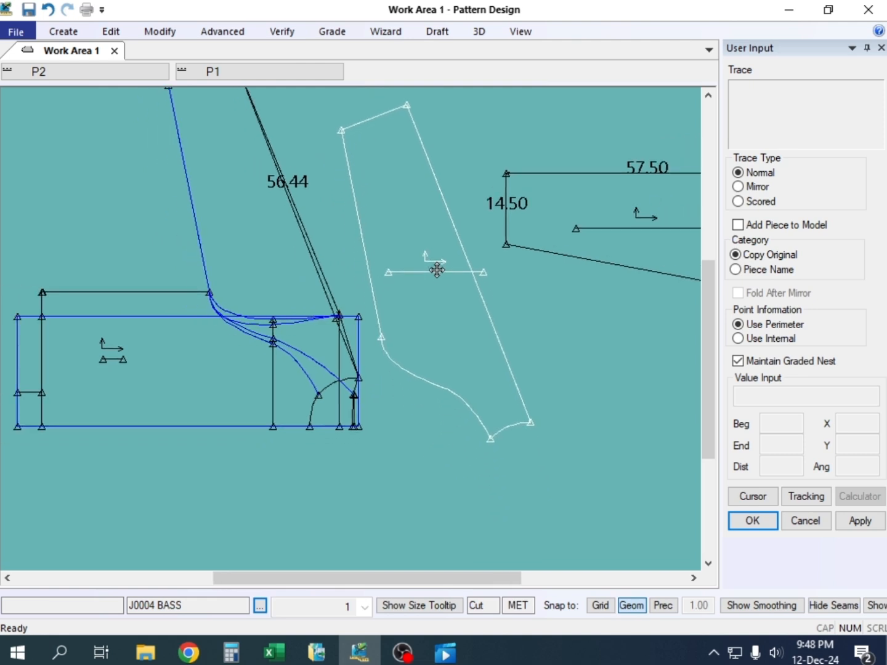
left_click(436, 261)
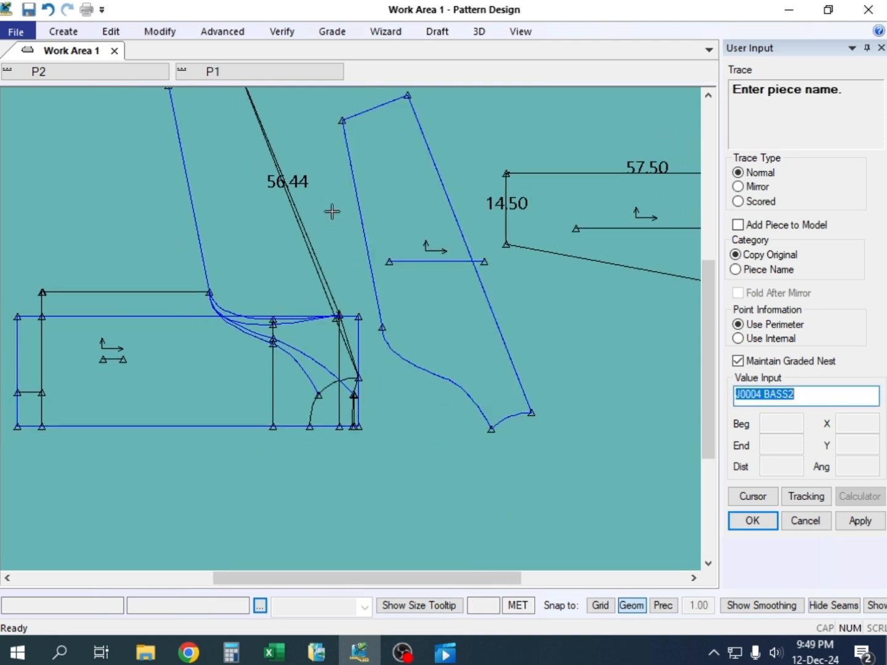
right_click(332, 212)
left_click(333, 213)
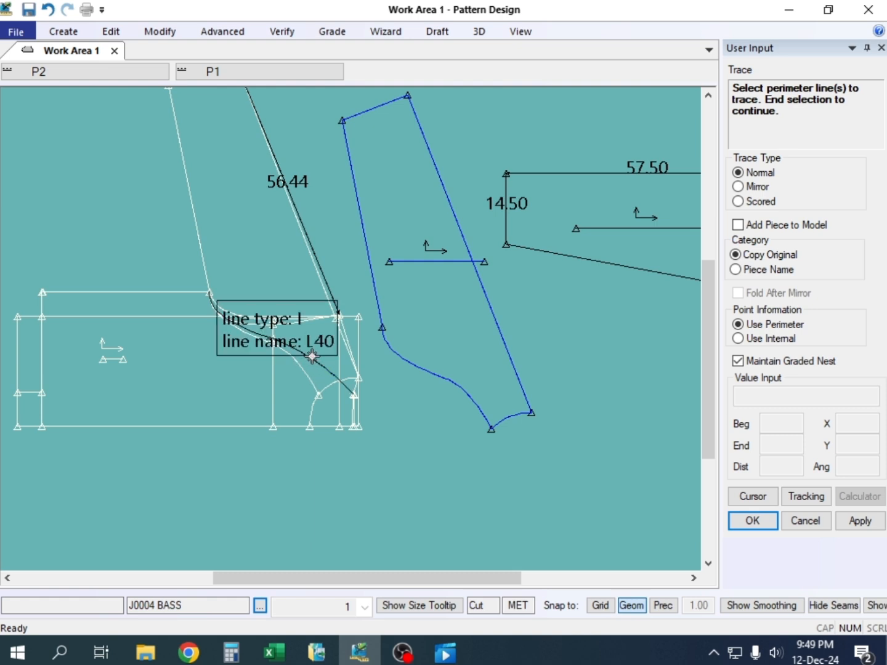
Trace a second sleeve outline from the body draft's sleeve lines, upper raglan curve and shallow neckline segment
left_click(205, 255)
scroll(203, 290, "down", 3)
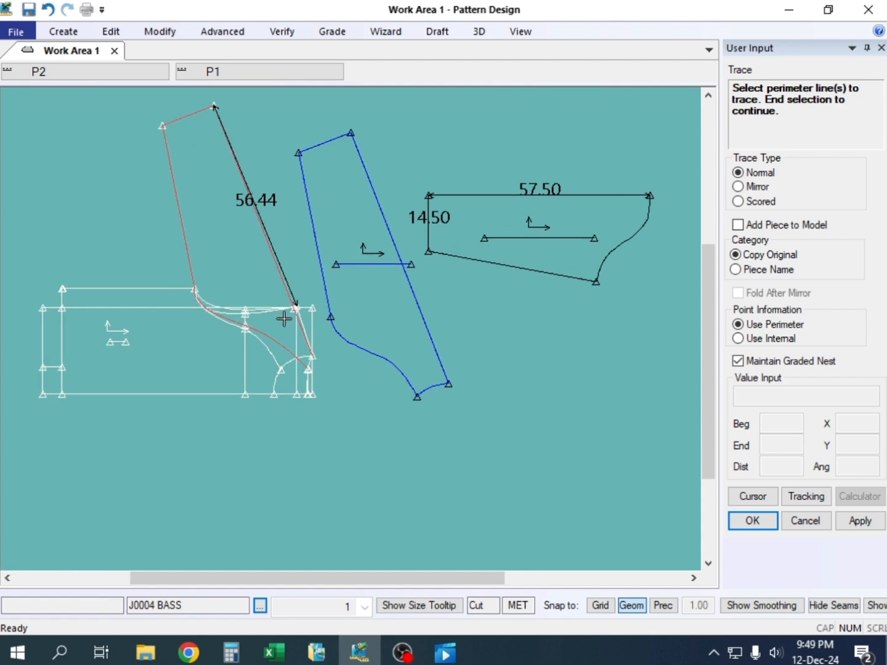
scroll(287, 360, "up", 5)
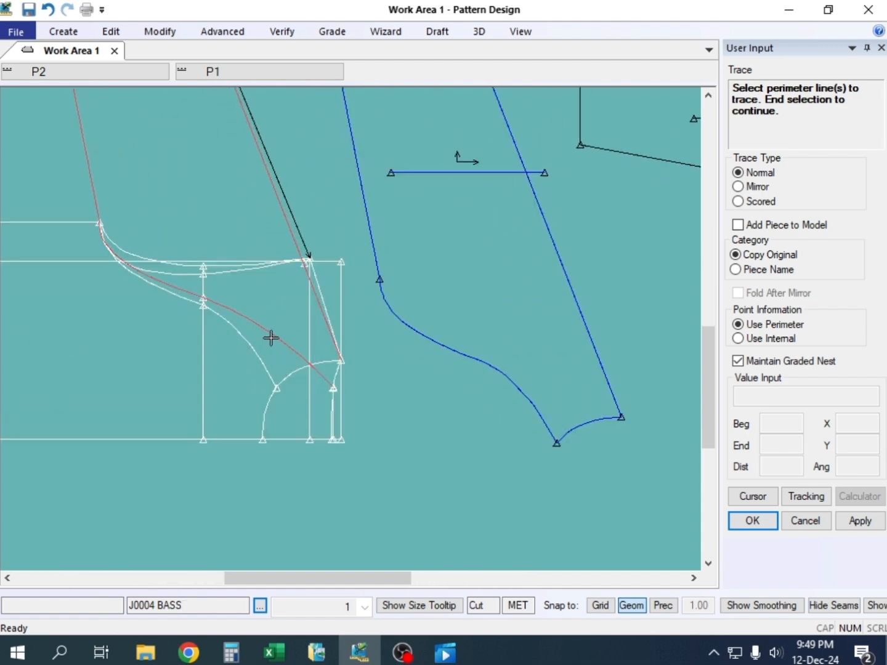
left_click(336, 369)
right_click(252, 192)
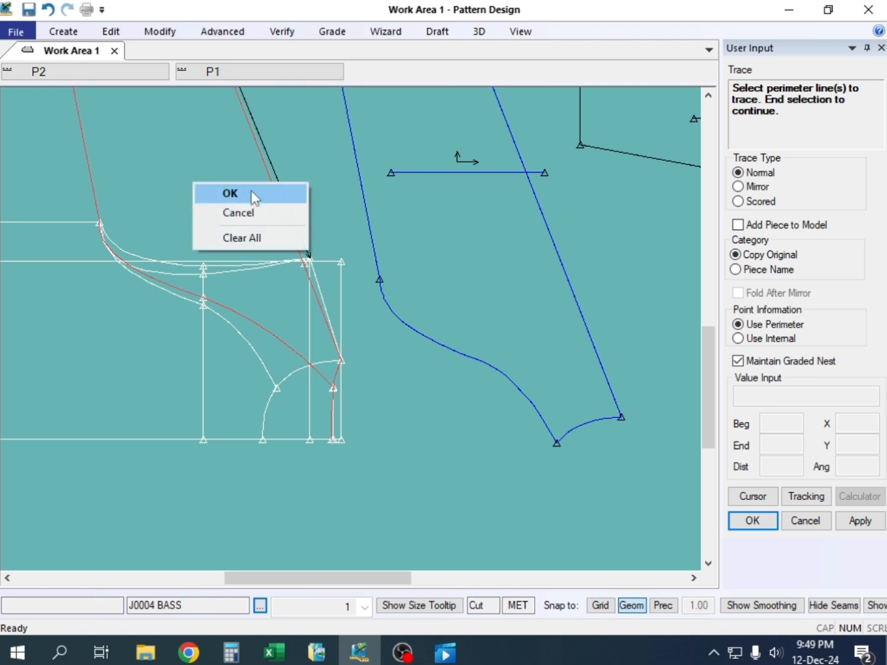
left_click(253, 196)
right_click(142, 173)
left_click(147, 179)
Place the second traced sleeve beside the first one, accept its suggested piece name and end the Trace command
scroll(136, 283, "down", 10)
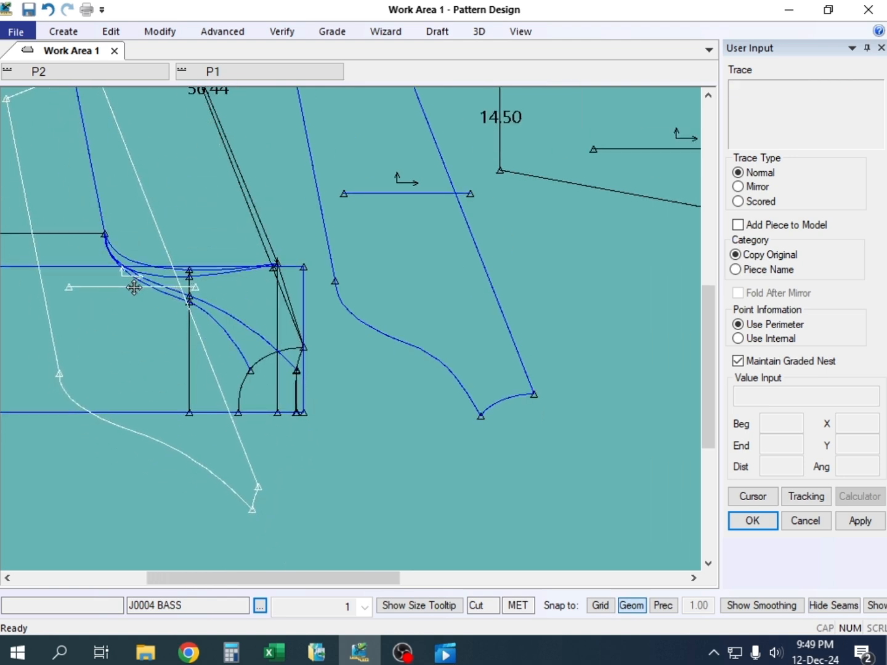
left_click(372, 205)
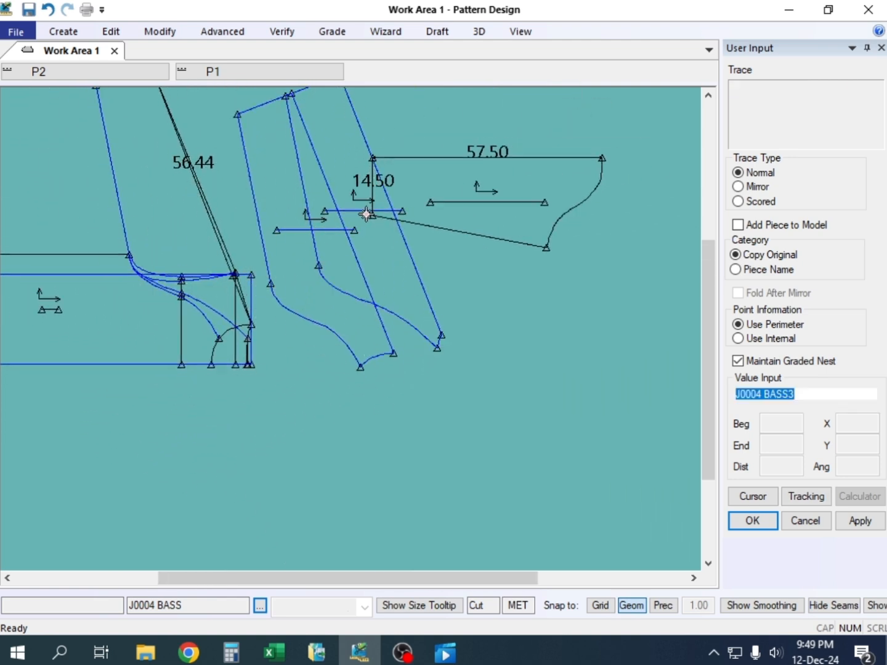
right_click(454, 243)
left_click(457, 244)
right_click(458, 247)
left_click(461, 247)
Spread out the body draft, both traced sleeves and the J0004 SELEV IN piece, with the two traced sleeves side by side
left_click_drag(479, 203, 582, 241)
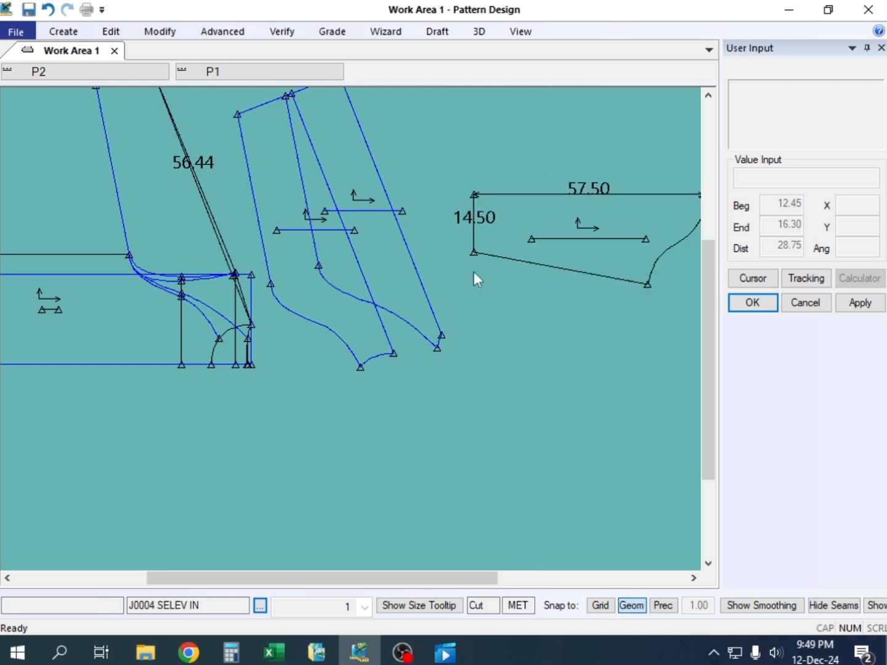
left_click_drag(129, 275, 30, 335)
left_click_drag(308, 277, 369, 304)
left_click_drag(265, 269, 220, 364)
left_click_drag(397, 306, 441, 443)
left_click_drag(513, 241, 348, 204)
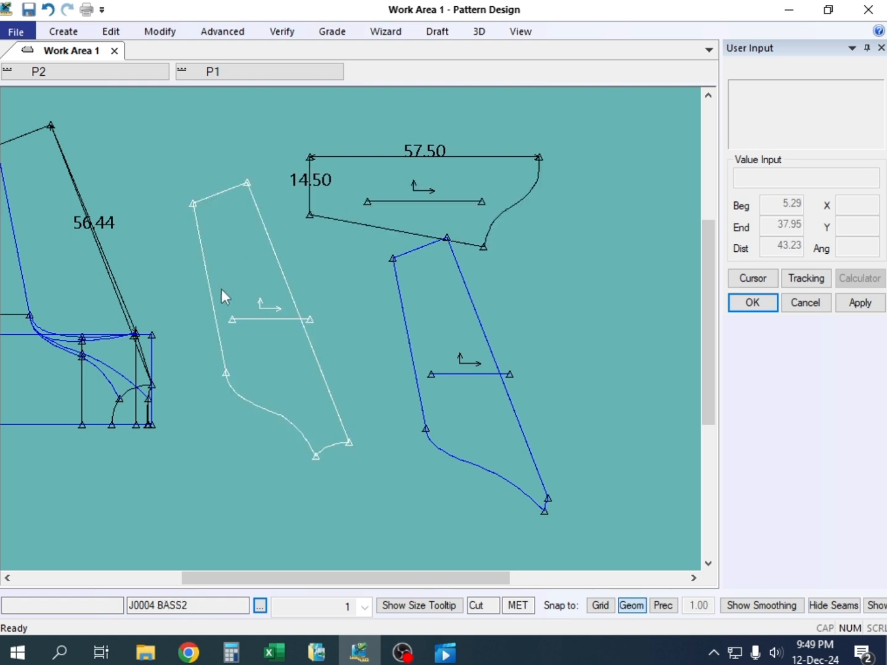
left_click_drag(222, 291, 242, 313)
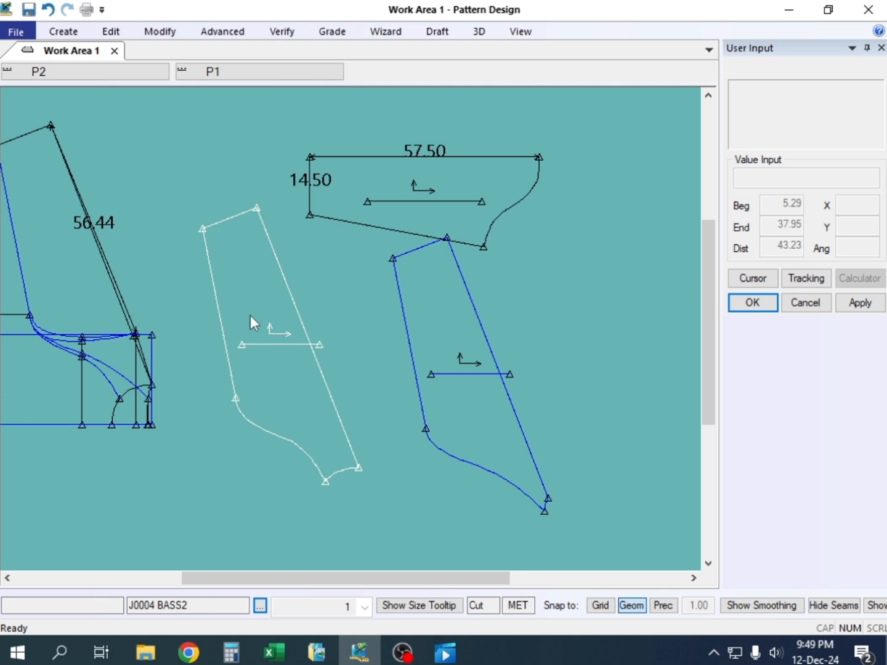
Walk the long straight edge of J0004 BASS2 onto the long straight edge of J0004 SELEV IN, aligned at the cuff end
key("w")
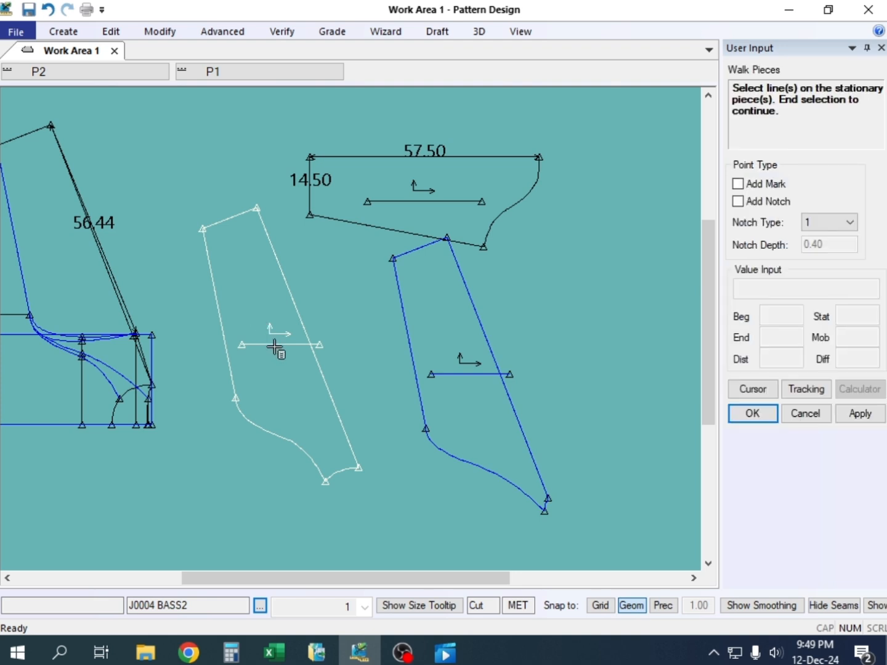
left_click(341, 156)
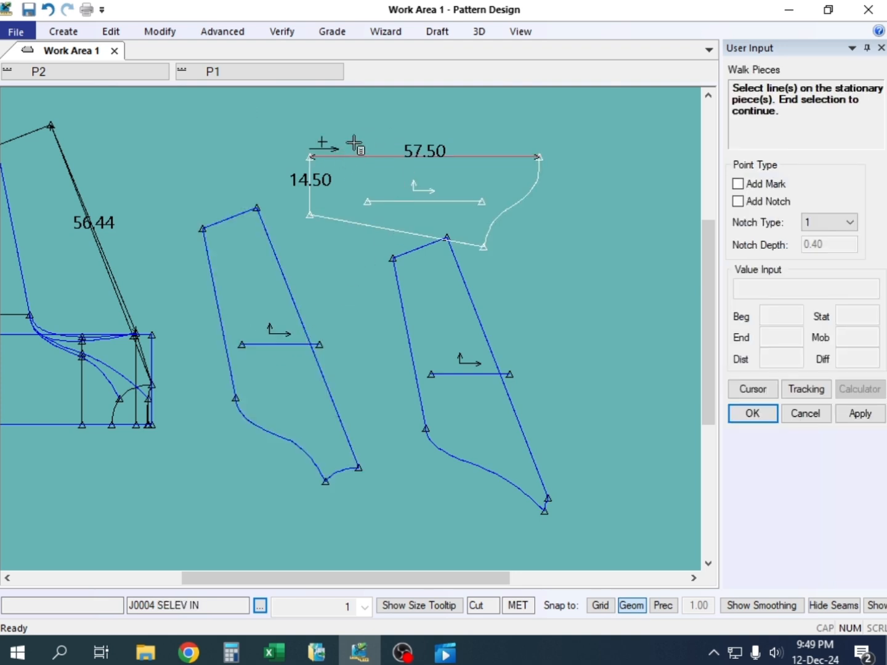
right_click(357, 145)
left_click(359, 134)
left_click(257, 220)
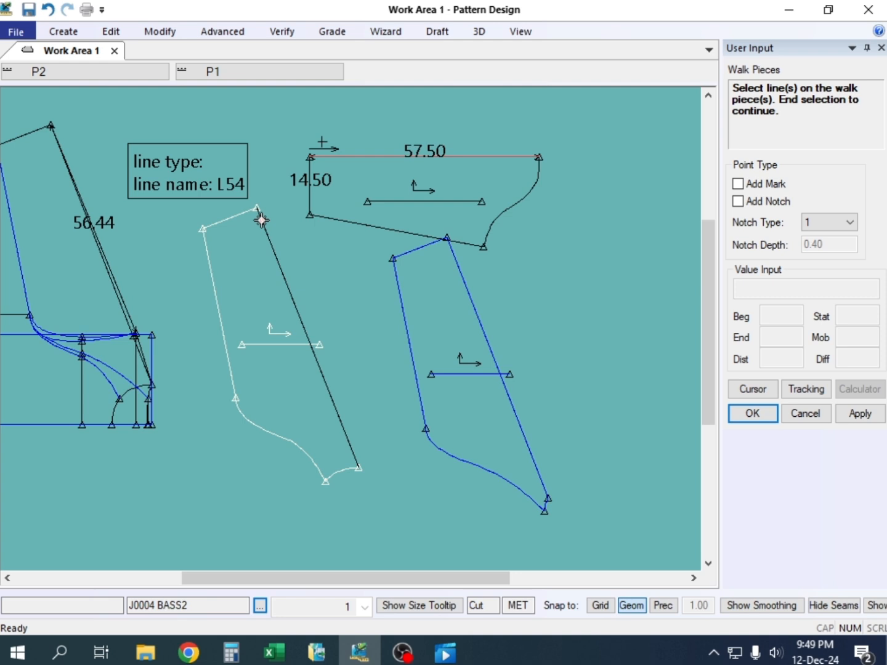
right_click(263, 169)
left_click(264, 166)
right_click(277, 165)
left_click(277, 166)
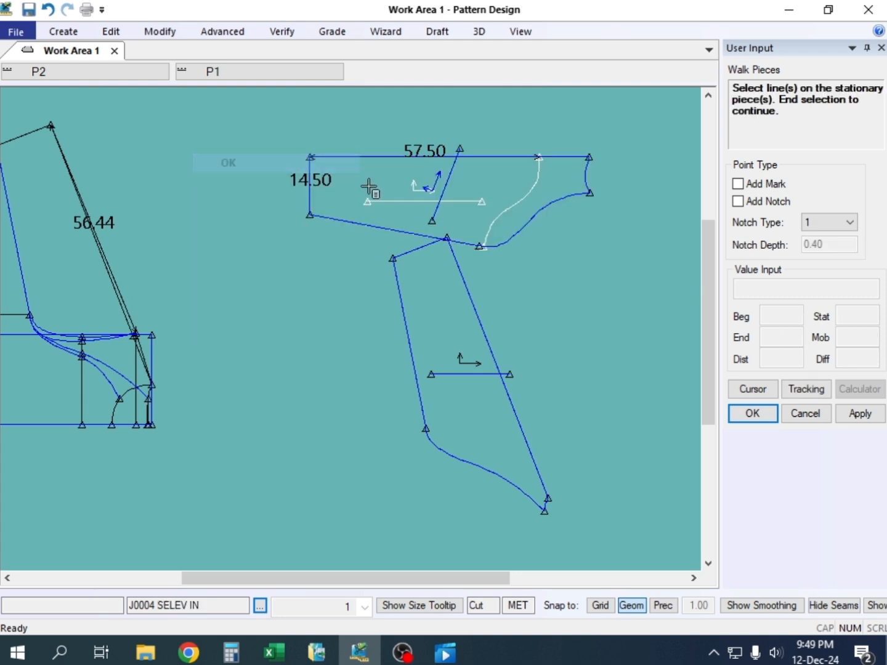
Walk the long straight edge of J0004 BASS3 onto the same J0004 SELEV IN edge and end the Walk Pieces command
left_click(322, 157)
right_click(249, 173)
left_click(251, 174)
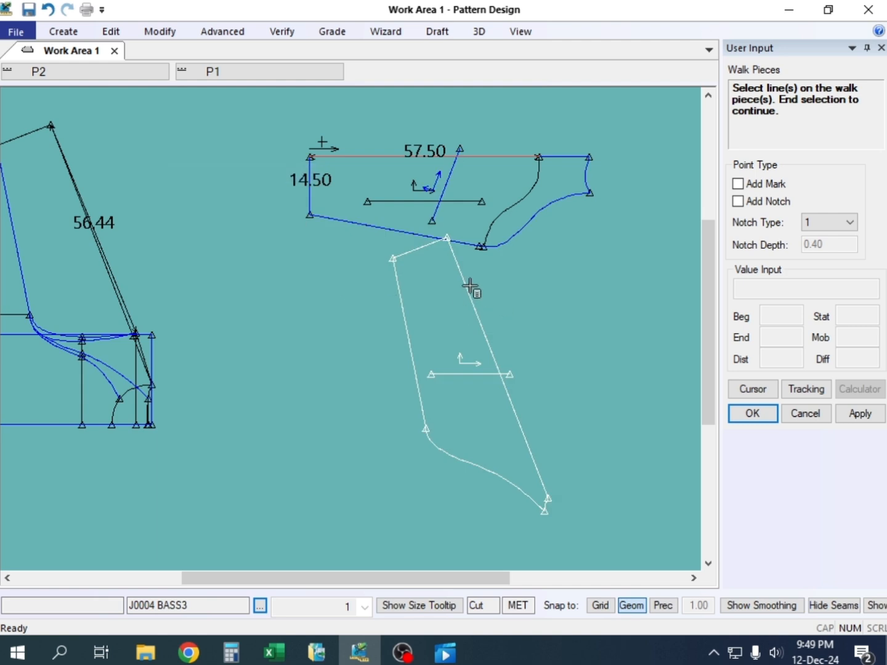
left_click(457, 259)
right_click(275, 260)
left_click(276, 258)
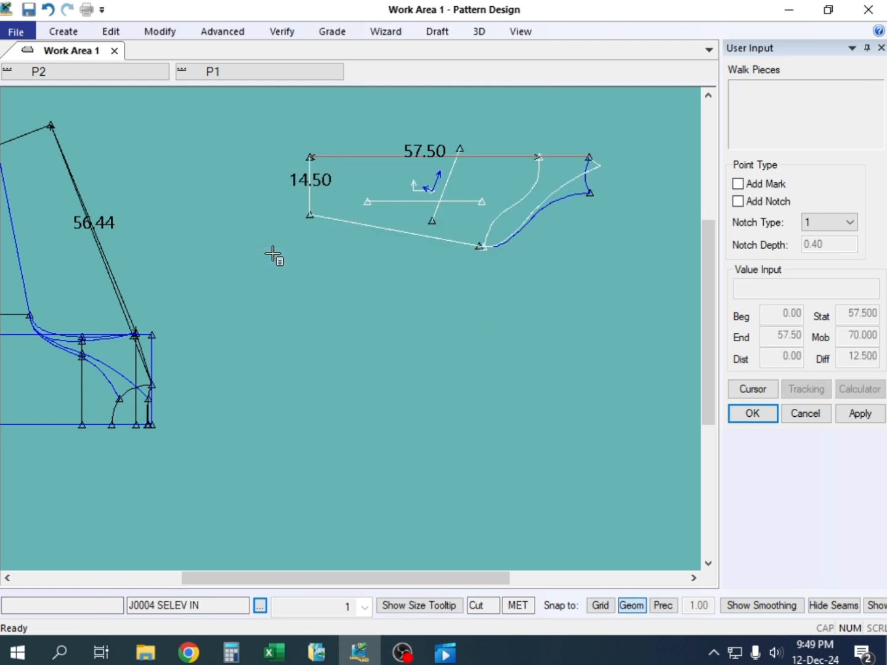
right_click(259, 191)
left_click(261, 194)
right_click(228, 158)
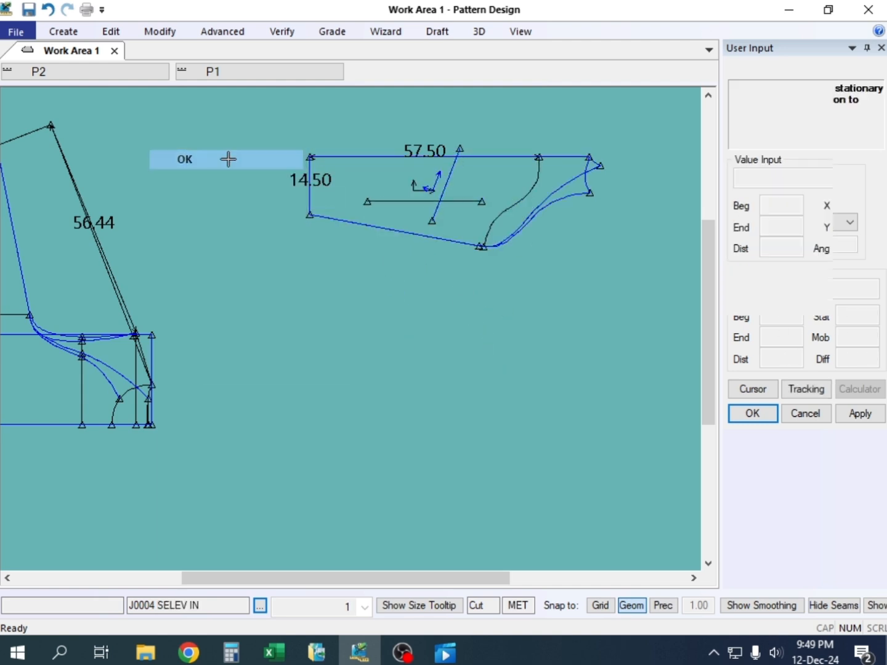
left_click(229, 160)
Separate the overlapping sleeves into a column with J0004 BASS3 above J0004 BASS2 and J0004 SELEV IN below
left_click(351, 378)
left_click(420, 199)
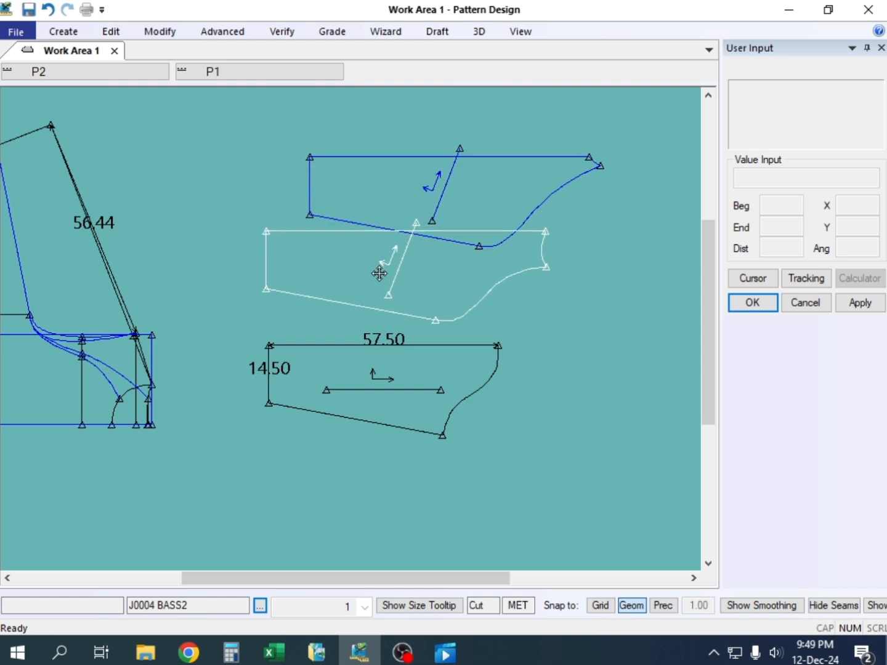
left_click(377, 280)
left_click(402, 180)
left_click(418, 119)
left_click(411, 375)
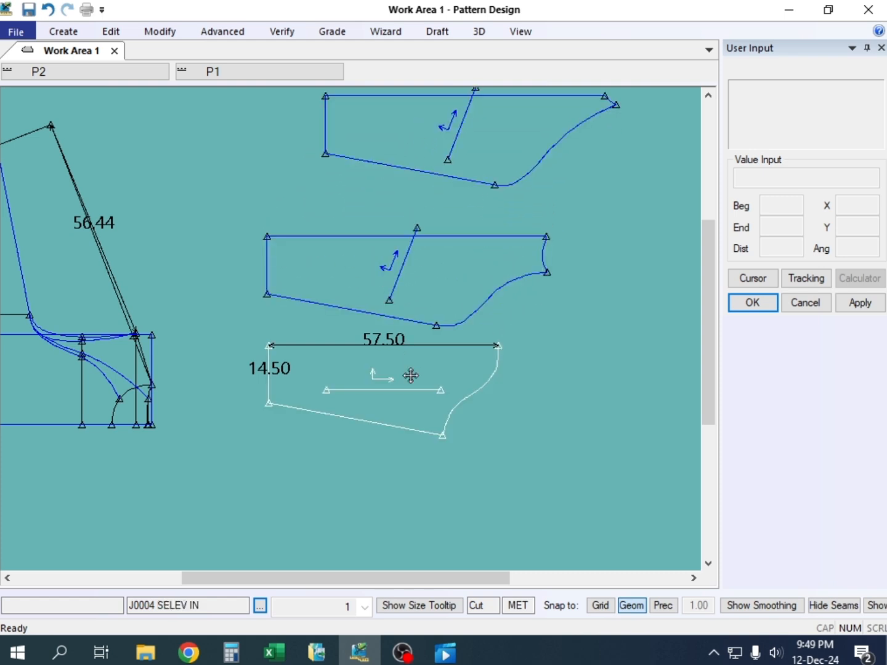
left_click(415, 476)
Bring J0004 BASS2 and J0004 BASS3 closer together, one directly above the other and clear of the J0004 SELEV IN piece
left_click(442, 260)
left_click(457, 309)
left_click(462, 157)
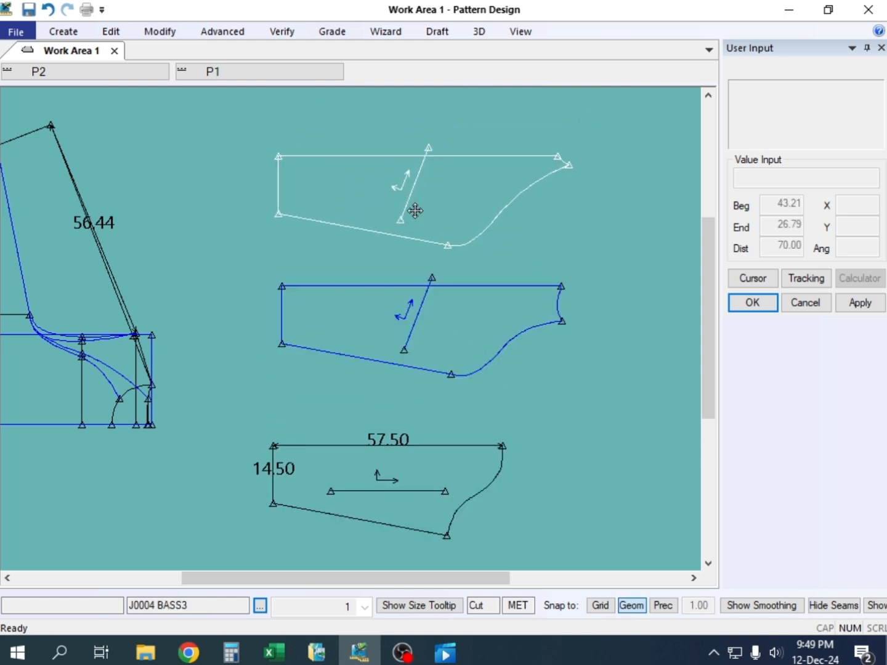
scroll(422, 230, "up", 2)
left_click_drag(431, 307, 428, 330)
left_click_drag(441, 215, 433, 228)
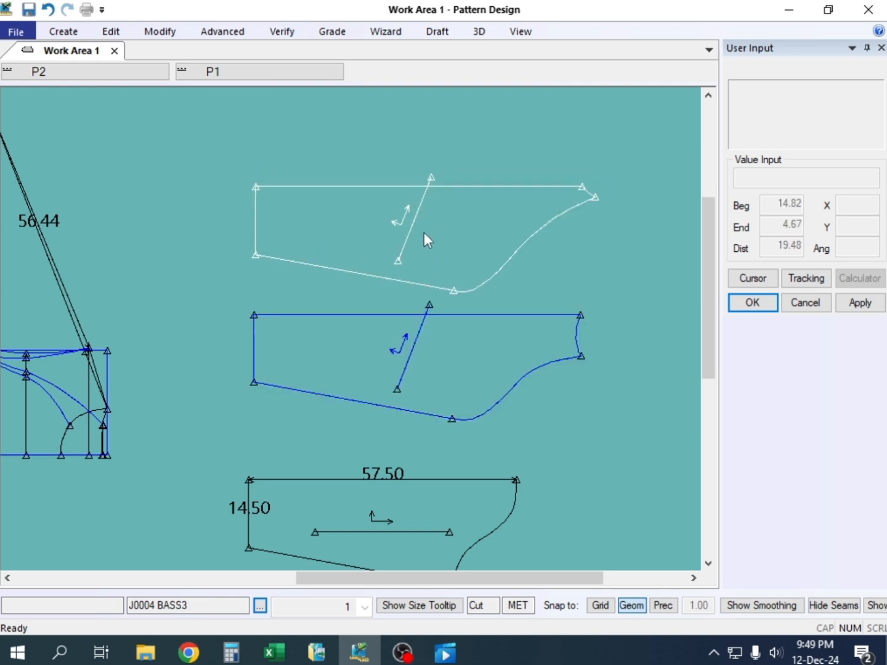
left_click(416, 232)
left_click(460, 329)
left_click(434, 228)
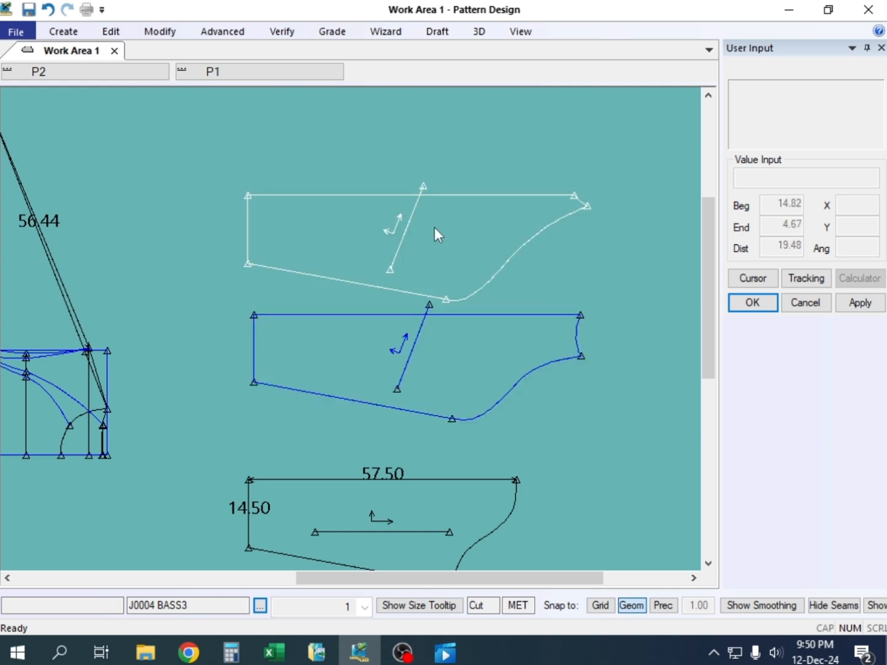
Walk the long straight edge of J0004 BASS2 onto that of J0004 BASS3, flipped so the two sleeves mirror each other across the shared edge
key("w")
left_click(329, 197)
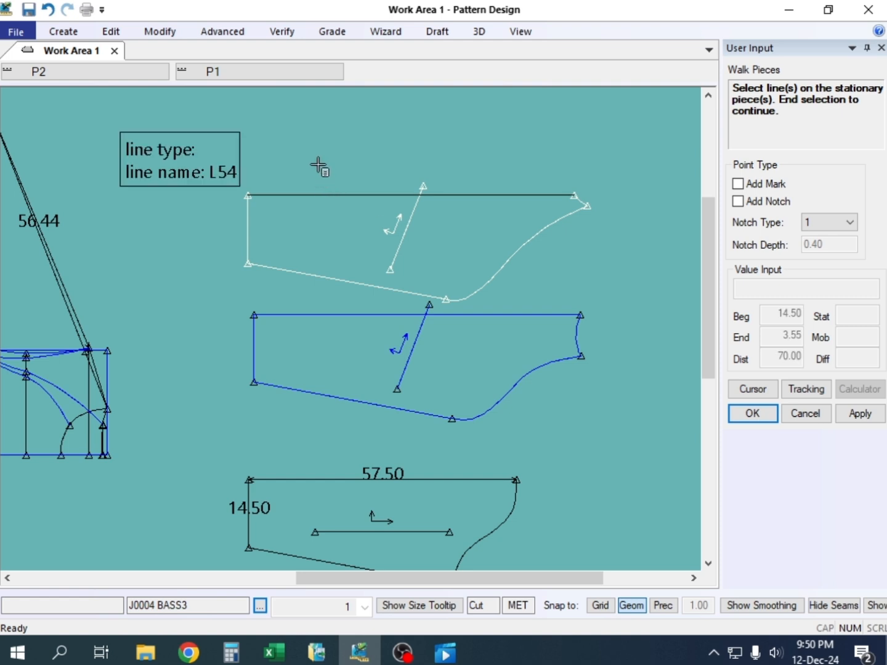
right_click(317, 164)
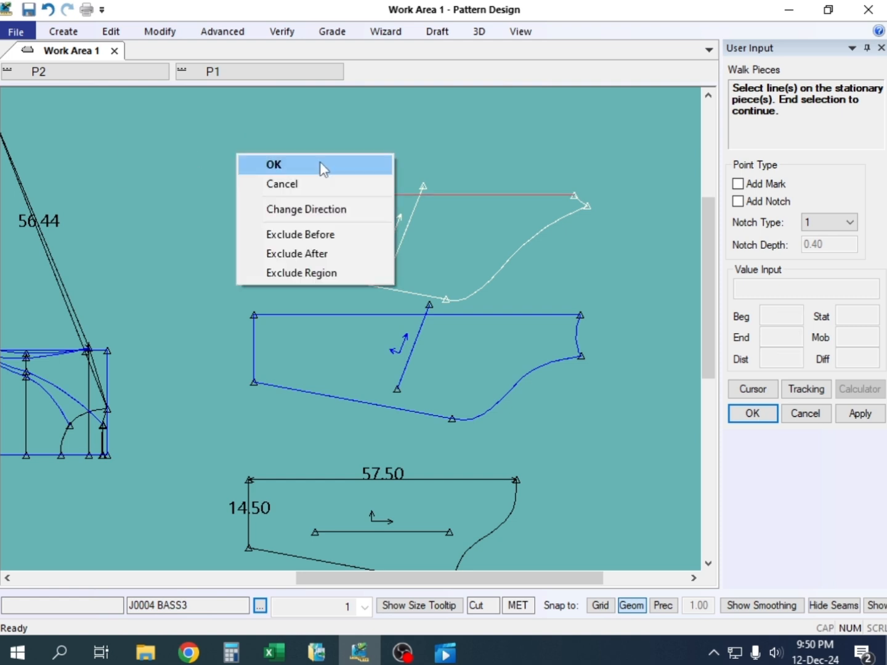
left_click(322, 168)
left_click(316, 317)
right_click(328, 174)
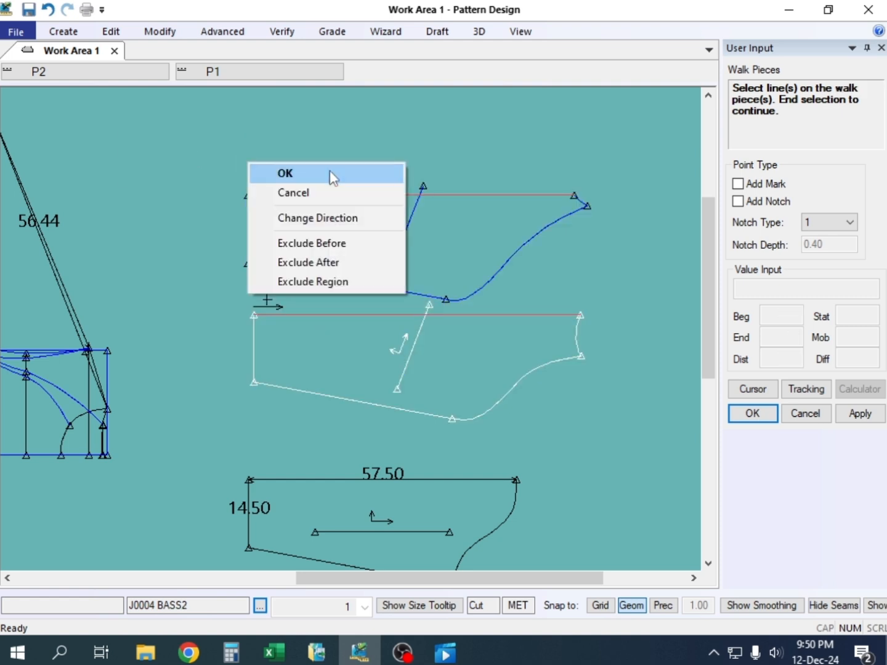
left_click(331, 176)
right_click(330, 180)
left_click(358, 301)
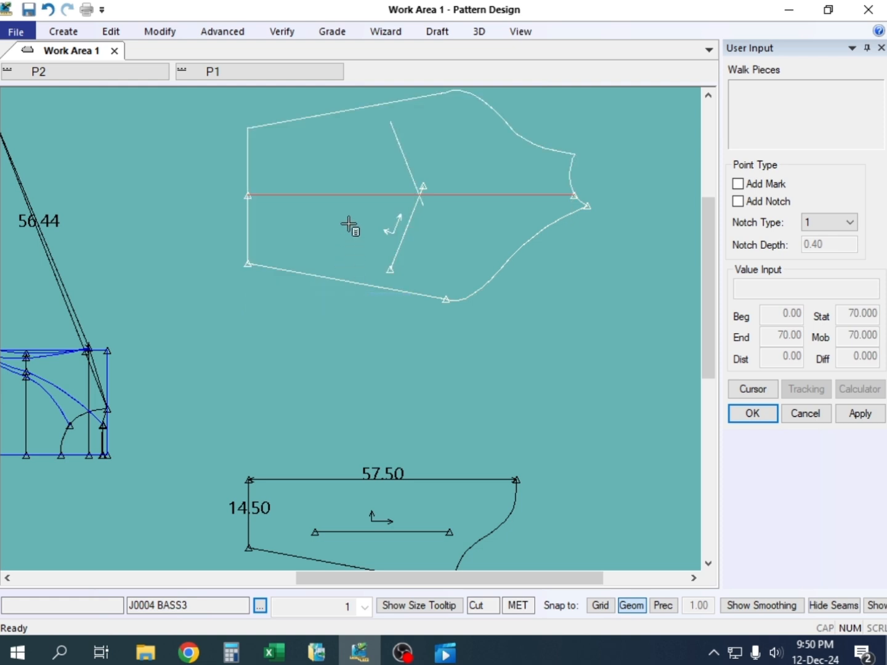
right_click(346, 179)
left_click(346, 181)
right_click(347, 178)
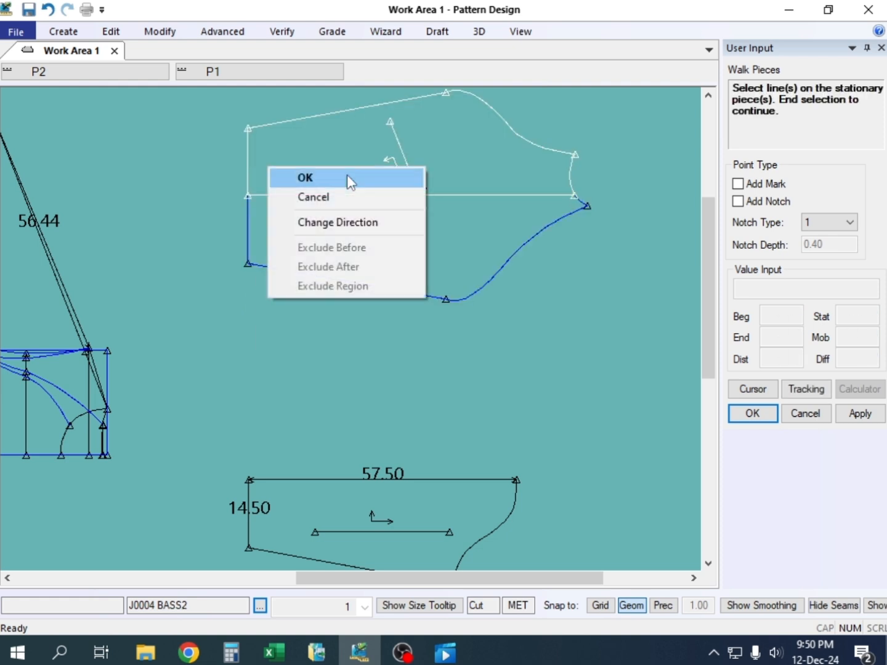
End the Walk Pieces command and examine the two sleeves placed against each other along their shared straight edge
left_click(346, 177)
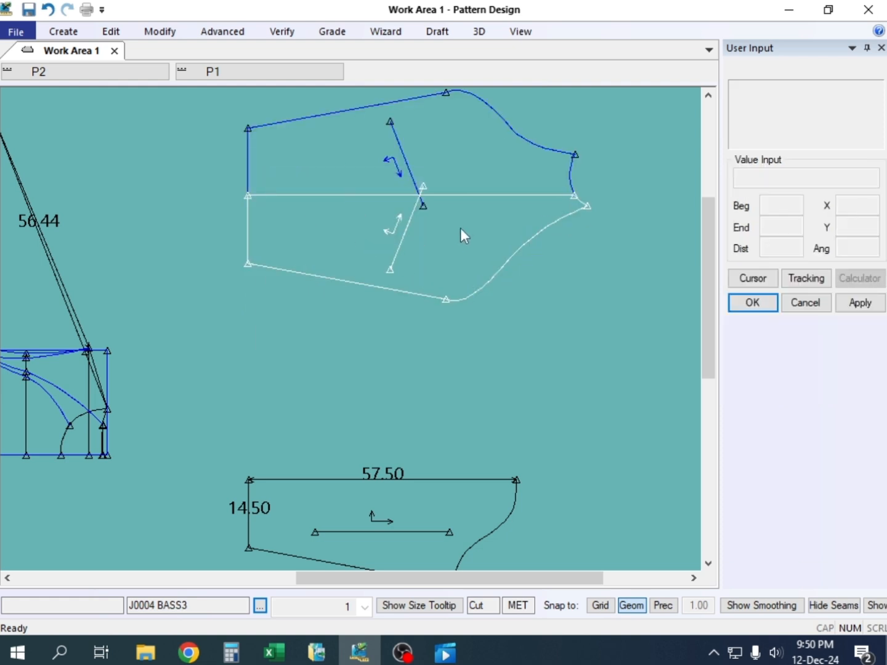
scroll(530, 191, "up", 2)
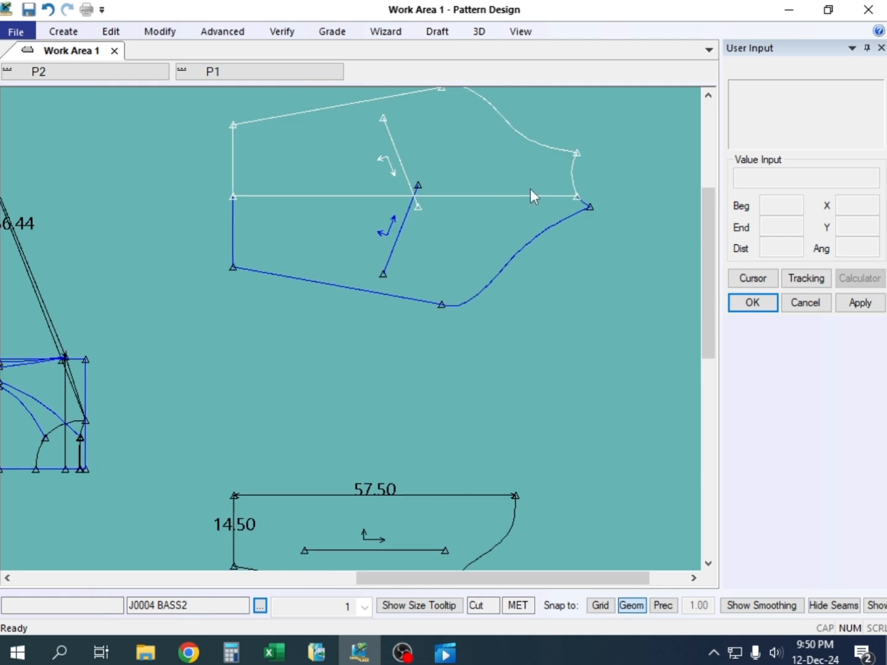
scroll(482, 225, "down", 1)
scroll(485, 148, "up", 2)
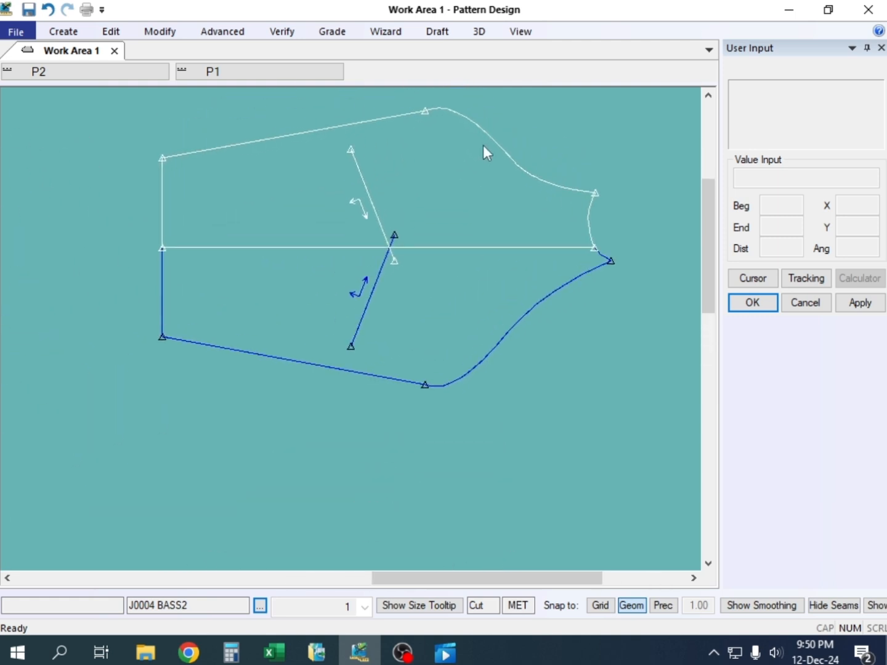
scroll(491, 172, "down", 1)
scroll(493, 147, "up", 2)
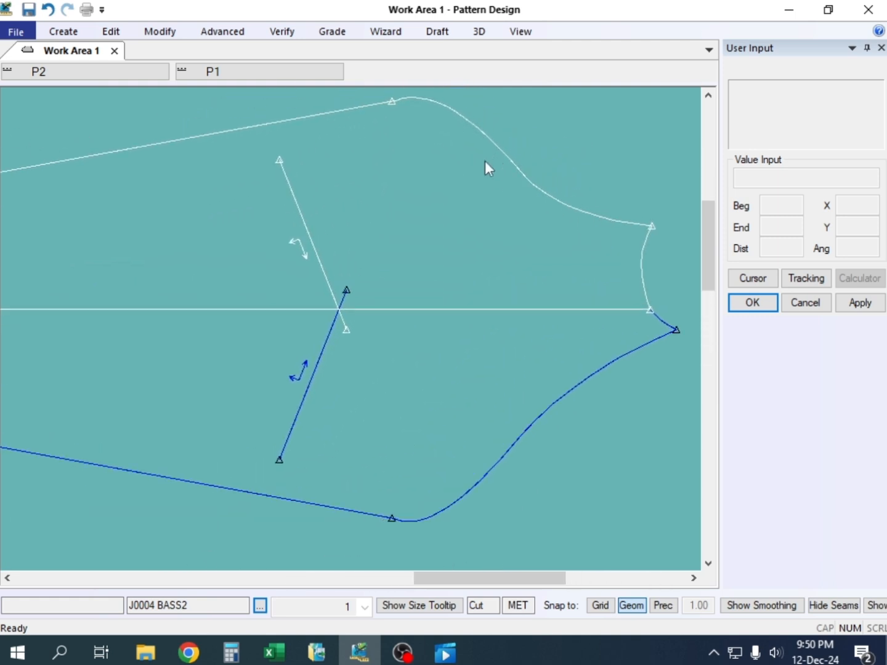
scroll(486, 161, "down", 2)
scroll(502, 249, "up", 1)
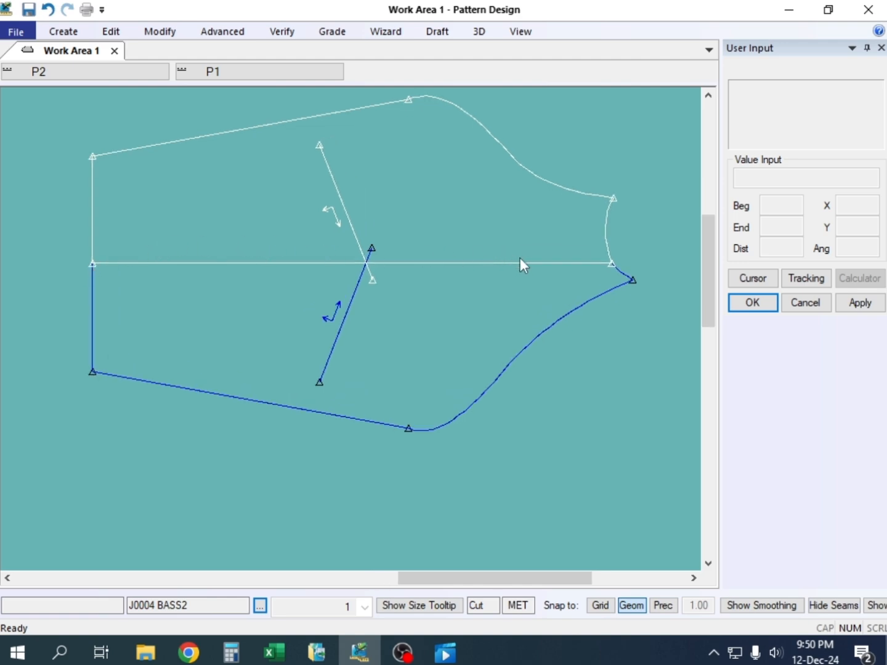
Switch to the Jecket workbook in Excel, examine the sleeve stripes in the jacket photos and return to Pattern Design
left_click(274, 652)
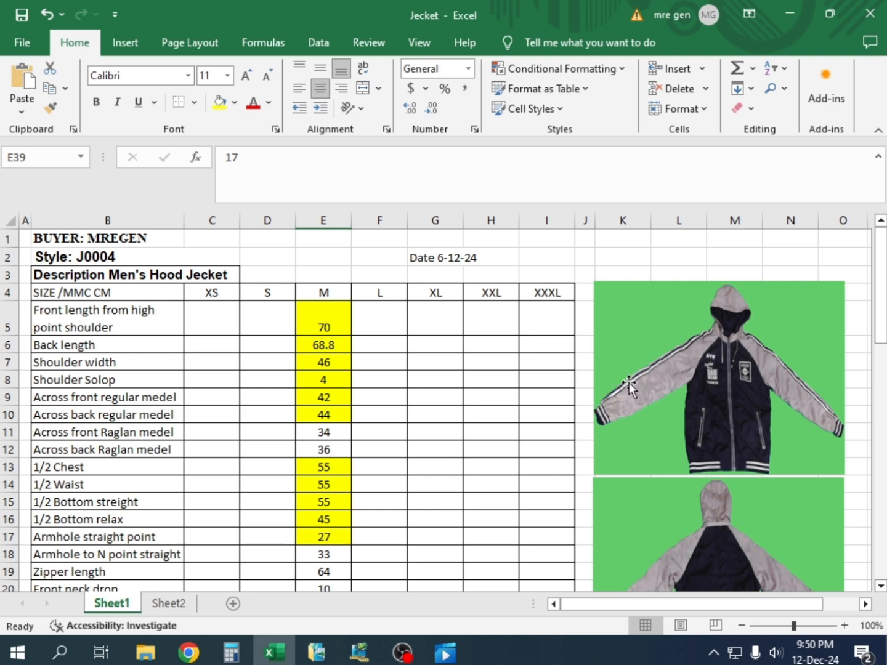
scroll(635, 374, "down", 3)
scroll(635, 373, "up", 3)
left_click(359, 652)
scroll(394, 213, "up", 1)
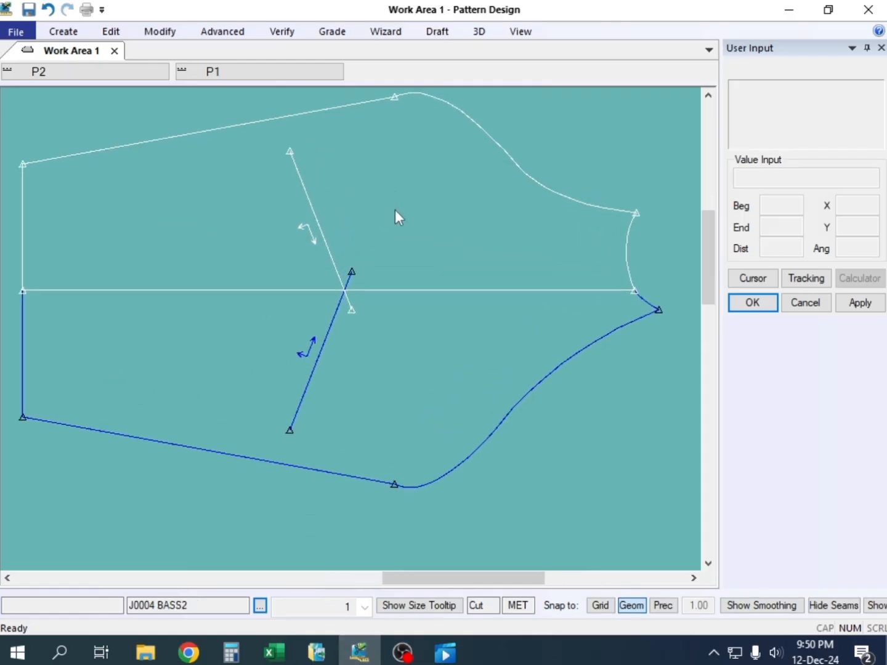
scroll(395, 209, "down", 2)
scroll(391, 163, "up", 1)
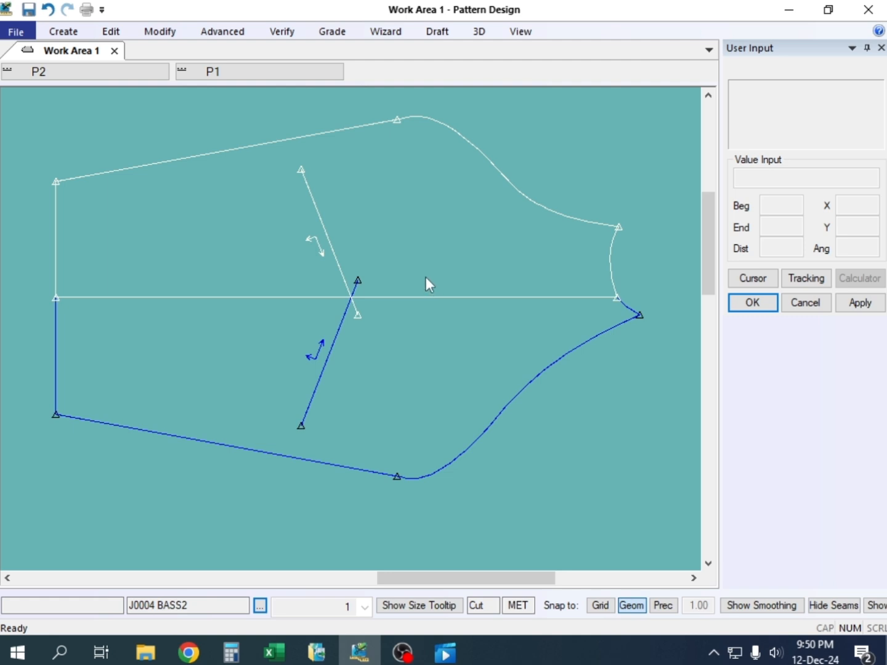
Offset the long shared sleeve edge by -2 with Offset Even, adding a parallel line inside J0004 BASS2
key("e")
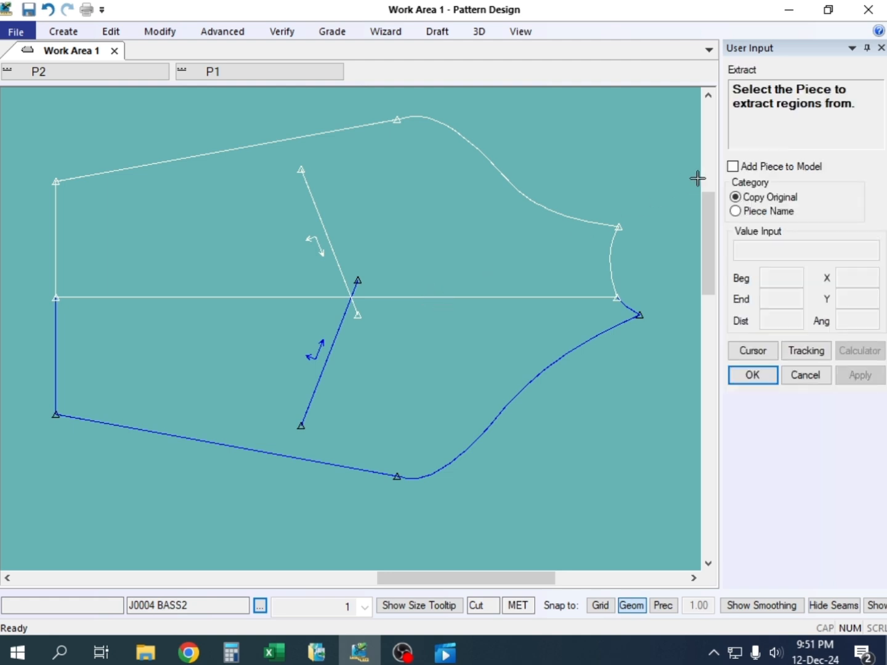
key("o")
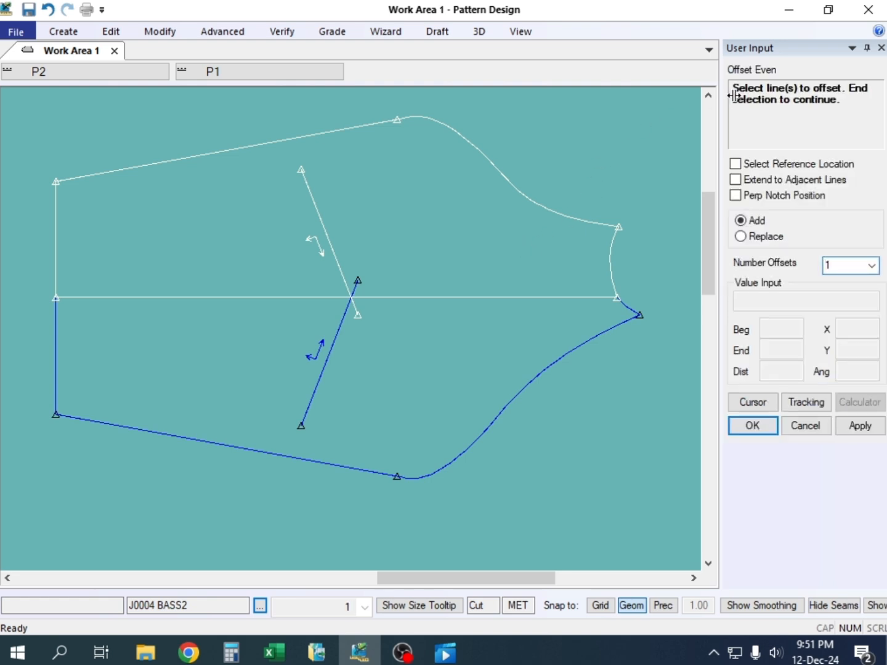
left_click(468, 297)
right_click(463, 274)
left_click(463, 275)
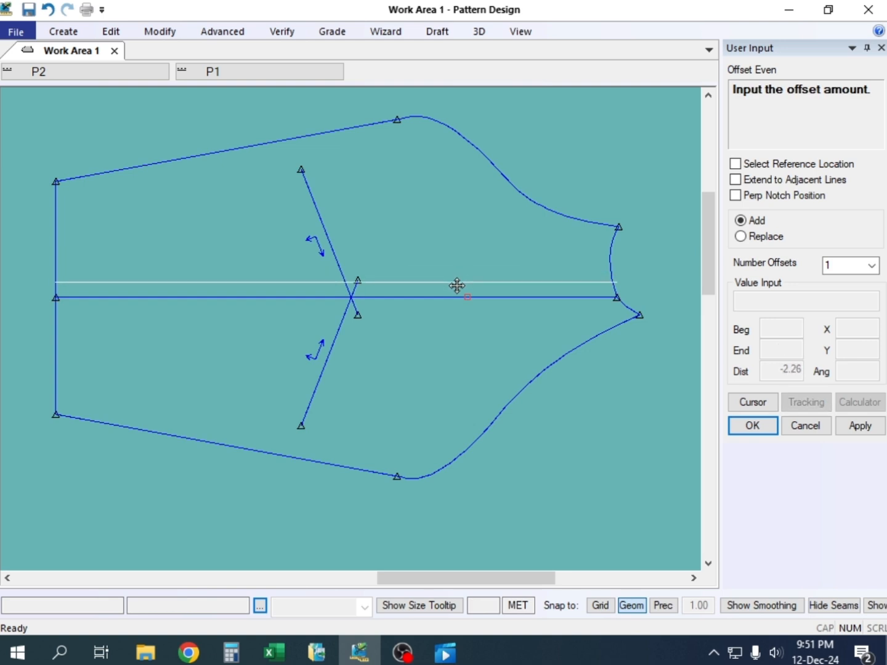
left_click(462, 285)
type("-")
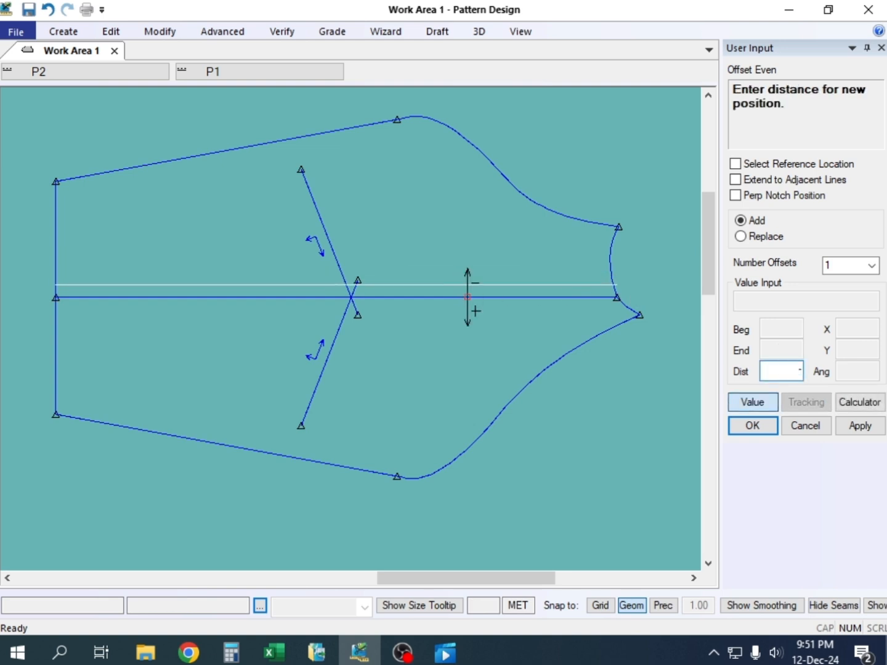
type("2")
key("Return")
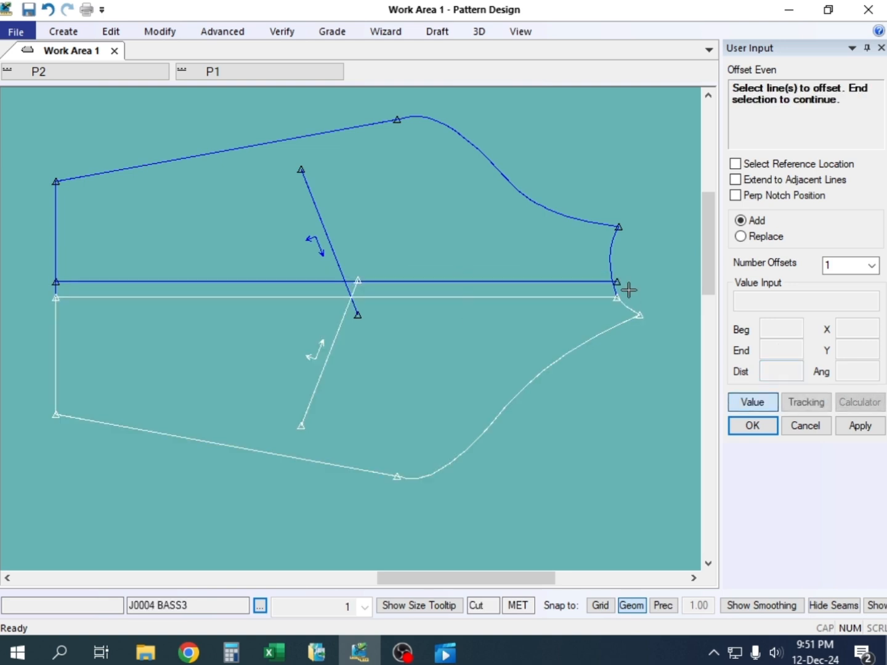
Offset the same shared sleeve edge by 2 toward J0004 BASS3, adding a second parallel line, and end Offset Even
left_click(514, 297)
right_click(512, 297)
left_click(513, 301)
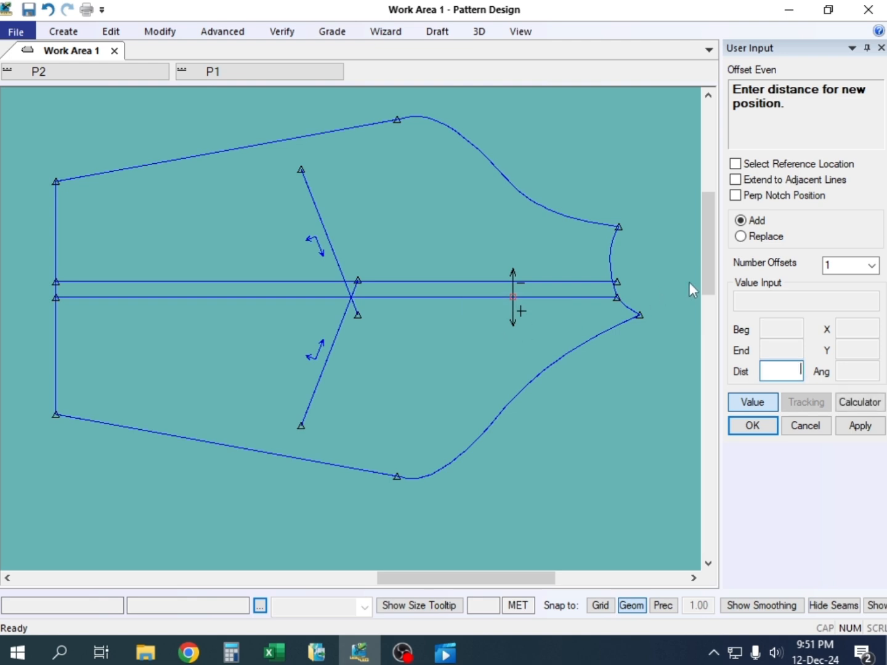
type("2")
key("Return")
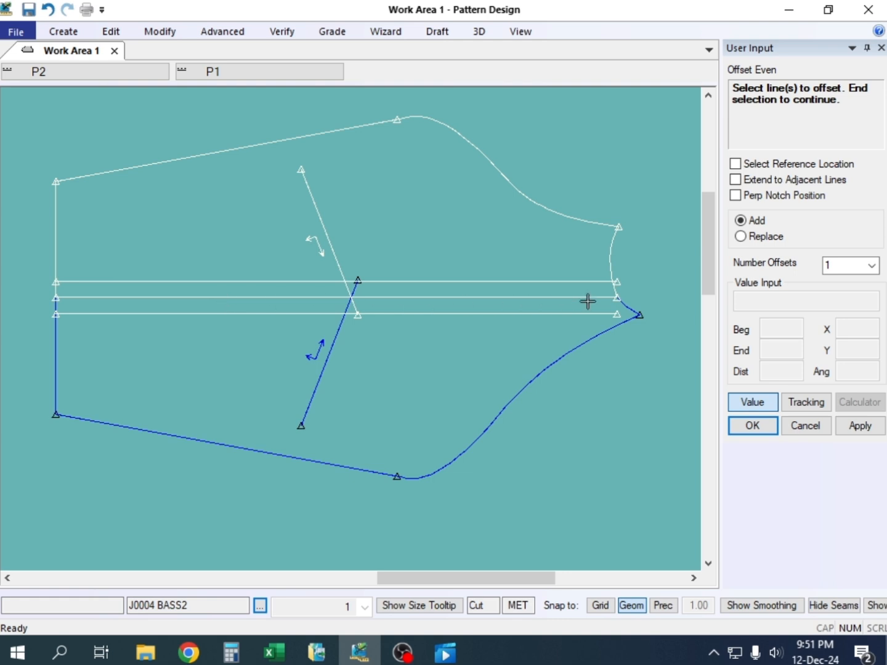
right_click(524, 141)
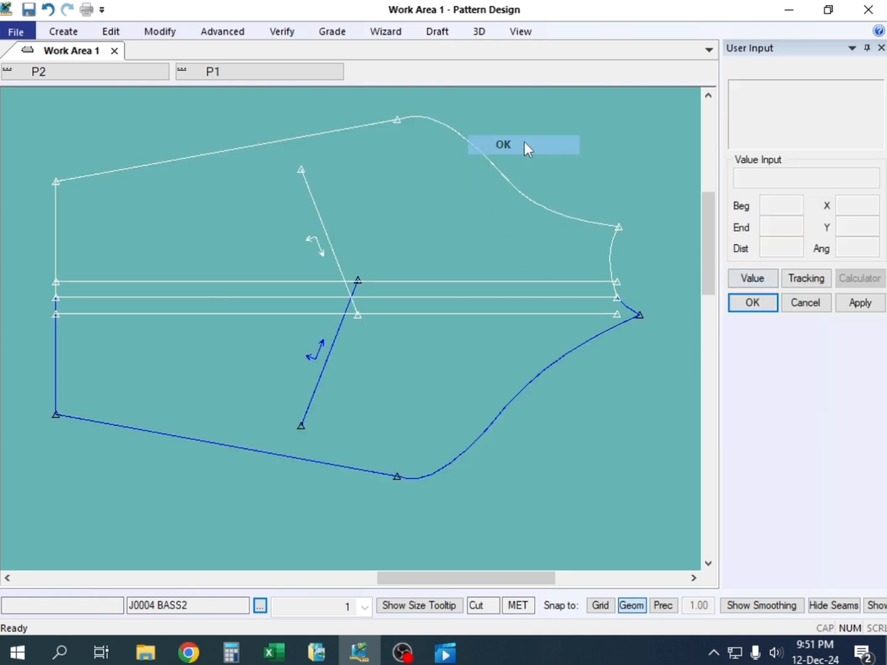
left_click(525, 149)
Extend the neck end of the lower offset line to the pointed neck corner of J0004 BASS3 with Adjust Length
left_click(151, 37)
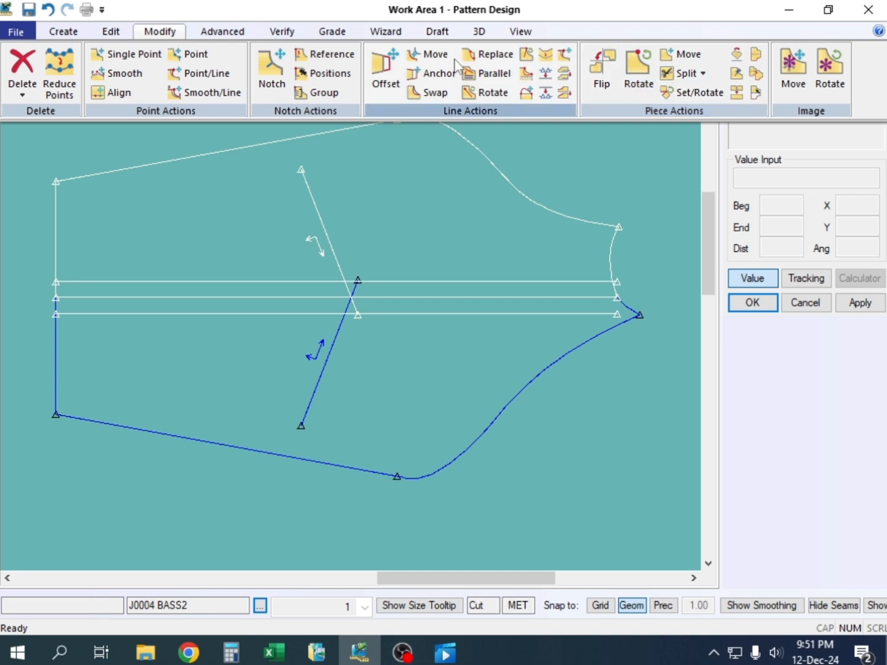
left_click(570, 57)
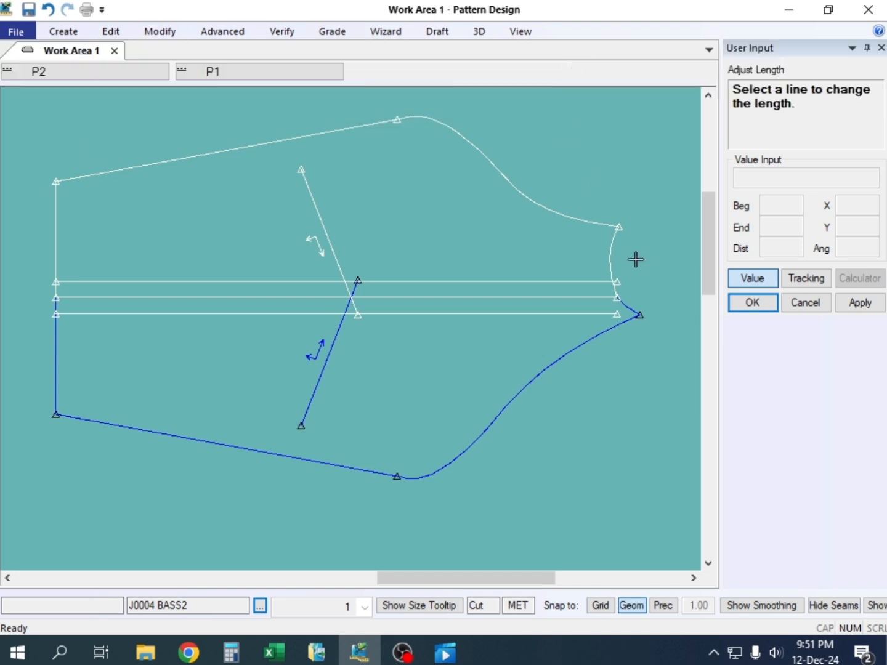
left_click(608, 314)
left_click(604, 314)
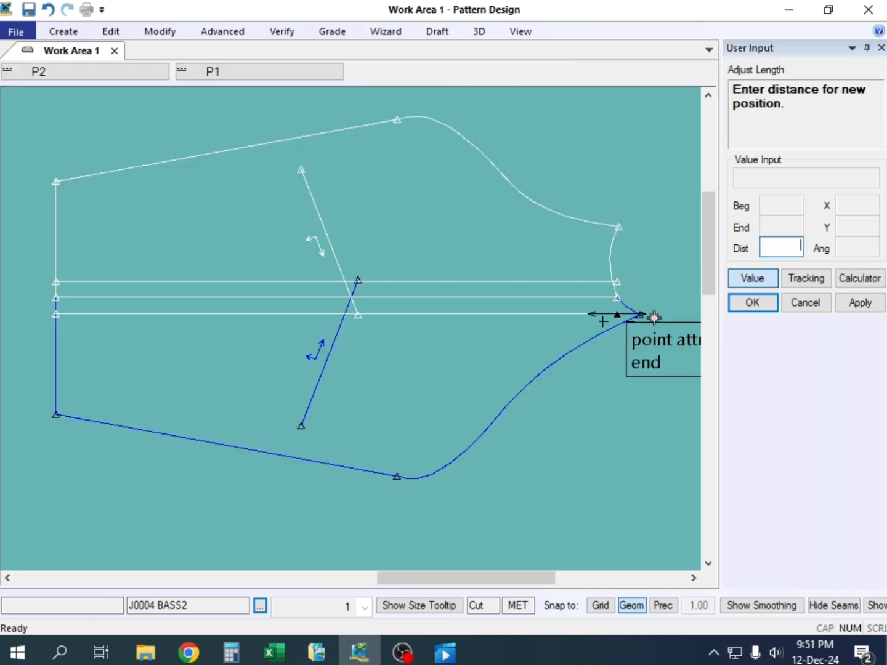
left_click(654, 317)
left_click(645, 319)
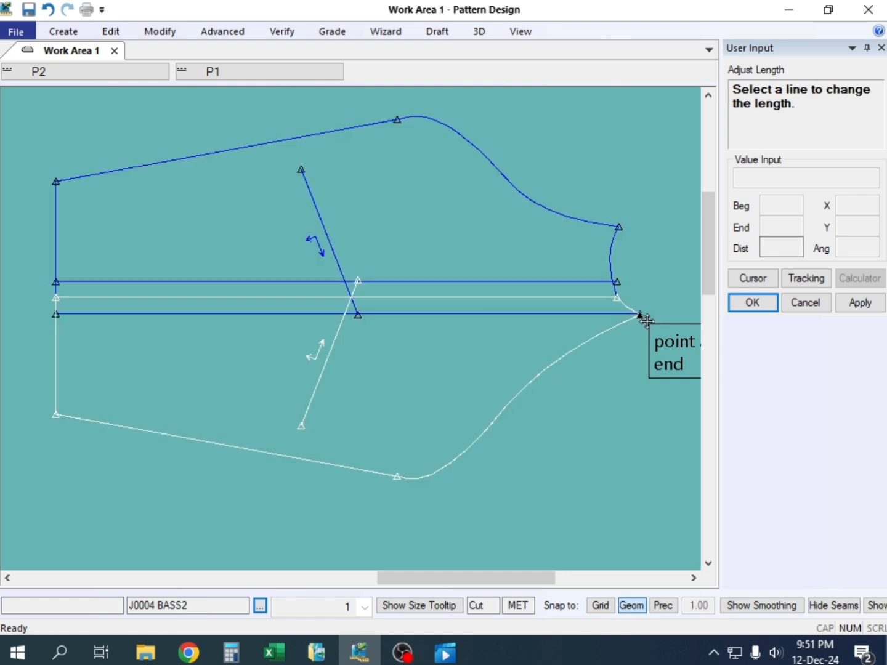
Examine the extended line's end at the neck corner and the three parallel lines across the sleeves, then end Adjust Length
scroll(644, 311, "up", 3)
scroll(639, 333, "up", 5)
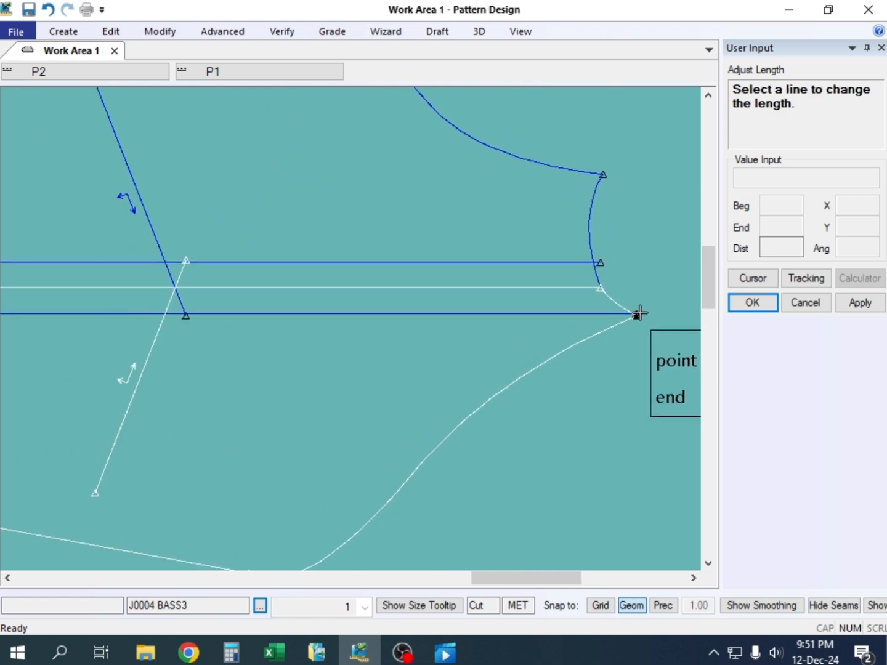
scroll(626, 318, "down", 5)
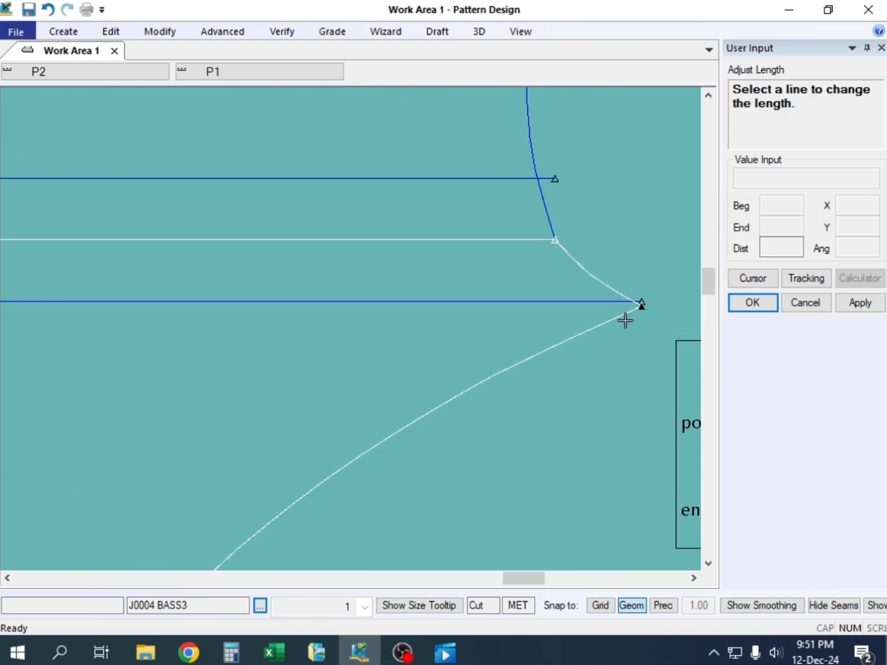
scroll(638, 314, "down", 4)
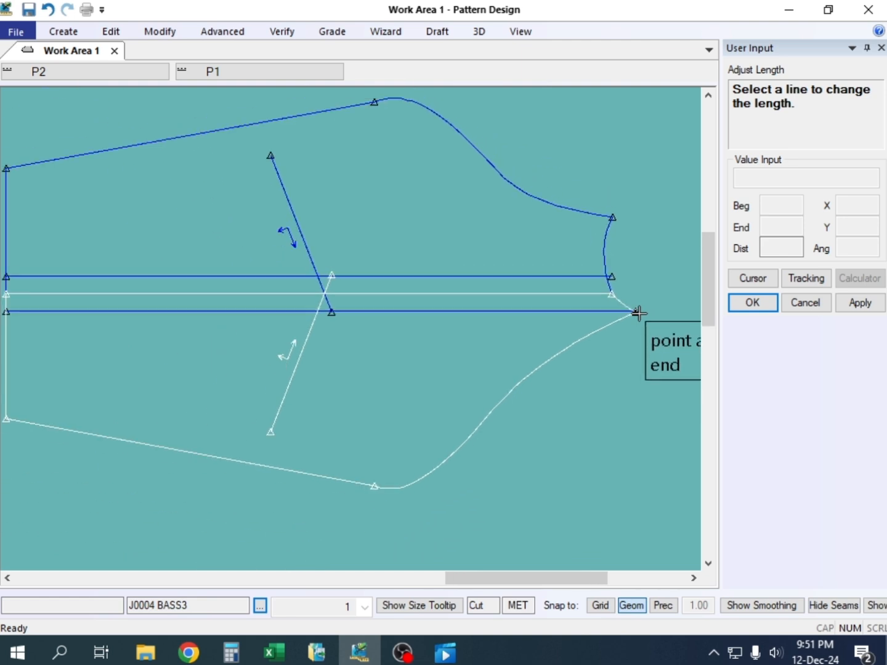
scroll(133, 295, "up", 4)
scroll(389, 286, "down", 4)
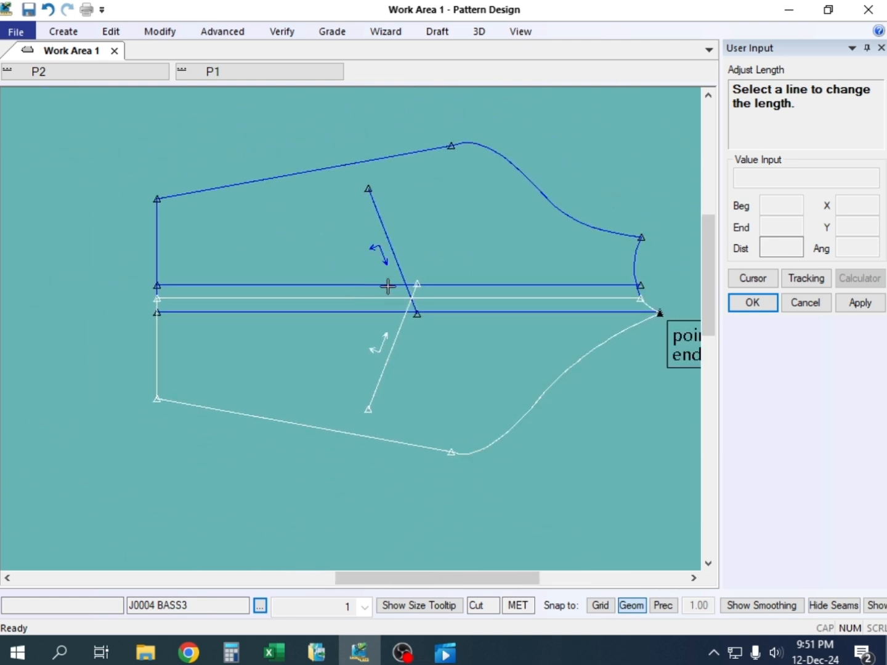
scroll(511, 265, "up", 1)
scroll(506, 260, "down", 1)
scroll(580, 278, "up", 2)
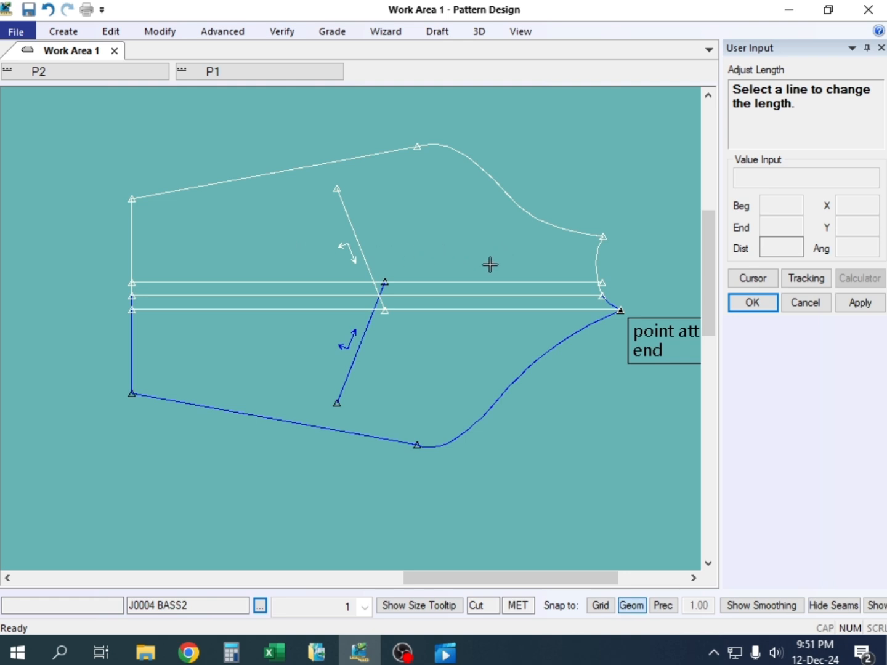
scroll(423, 246, "down", 6)
scroll(479, 321, "up", 4)
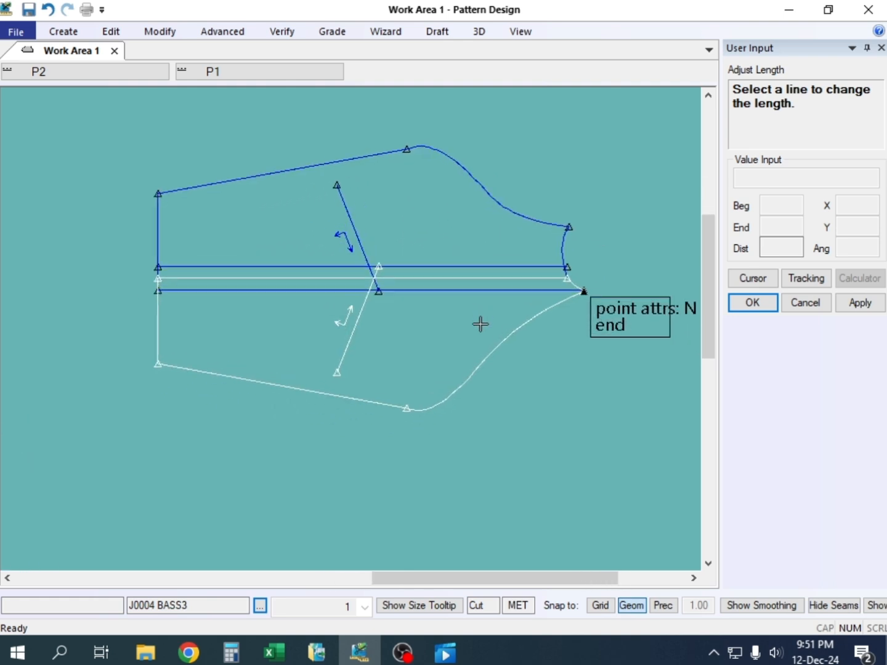
scroll(431, 289, "down", 4)
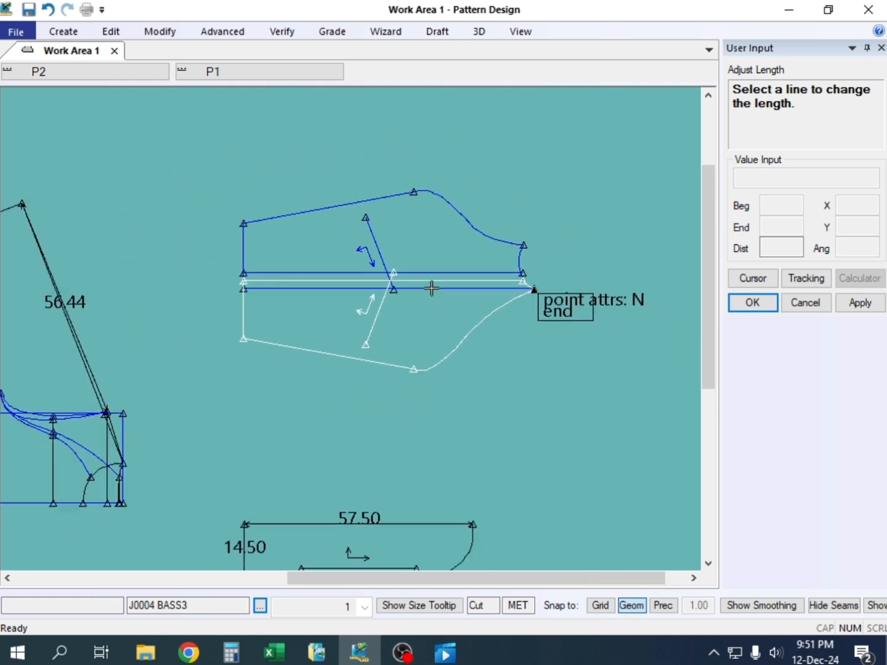
scroll(424, 288, "up", 2)
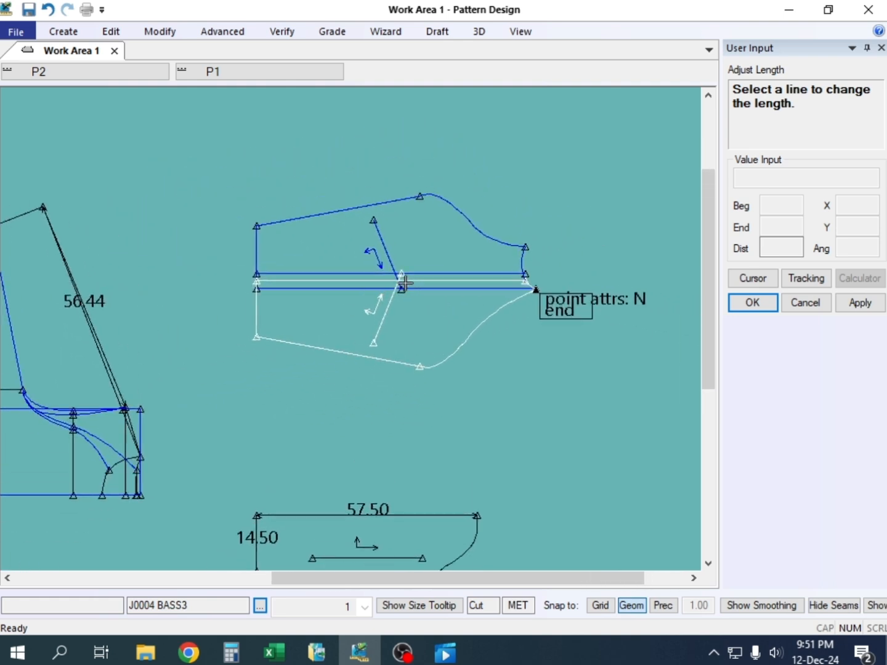
right_click(332, 146)
left_click(335, 151)
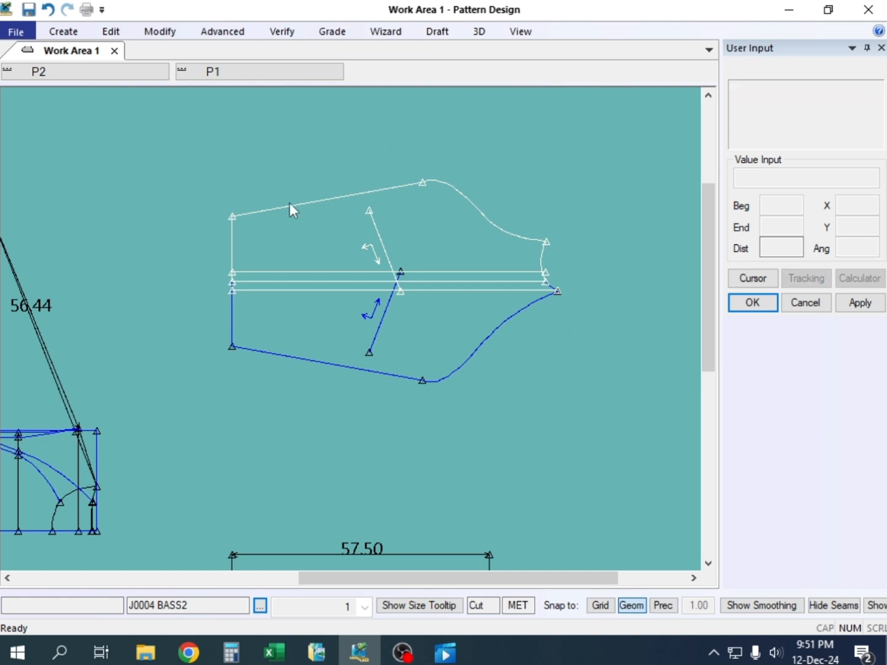
Trace the upper sleeve panel from the upper stripe line, cuff, underarm, raglan curve and neck curve, and place it above the sleeves
key("t")
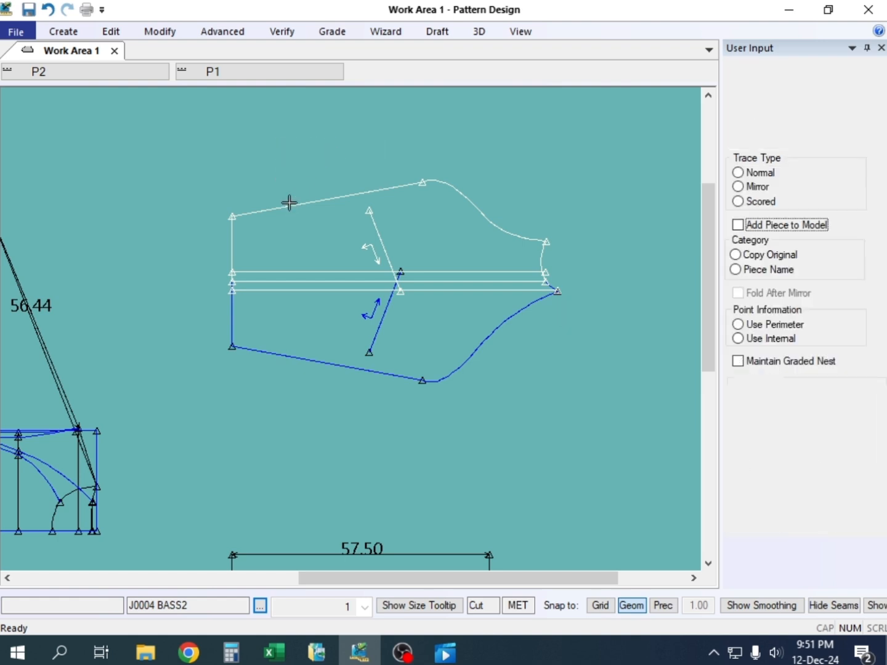
left_click(255, 271)
left_click(231, 246)
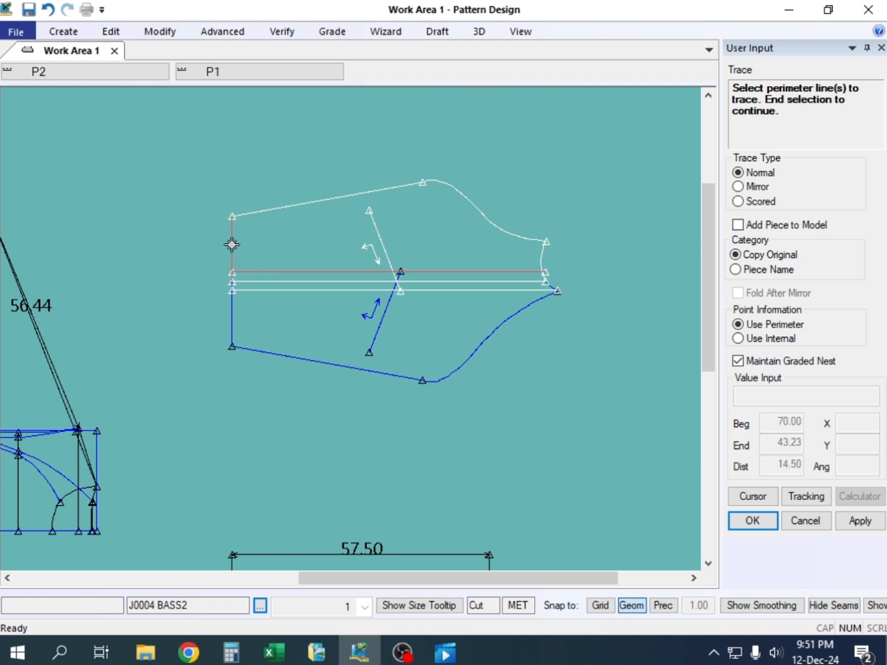
left_click(253, 214)
left_click(448, 188)
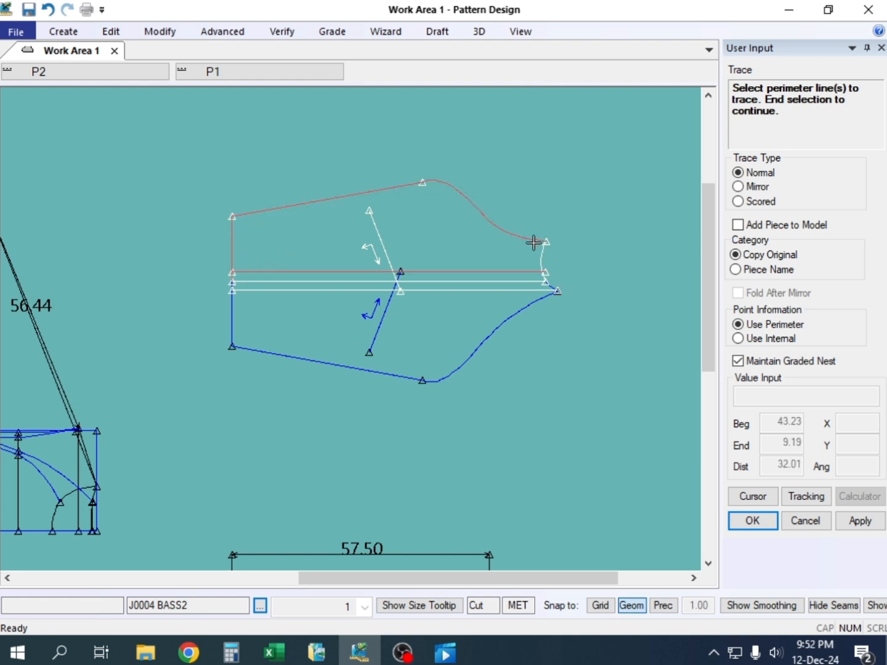
left_click(541, 252)
right_click(533, 175)
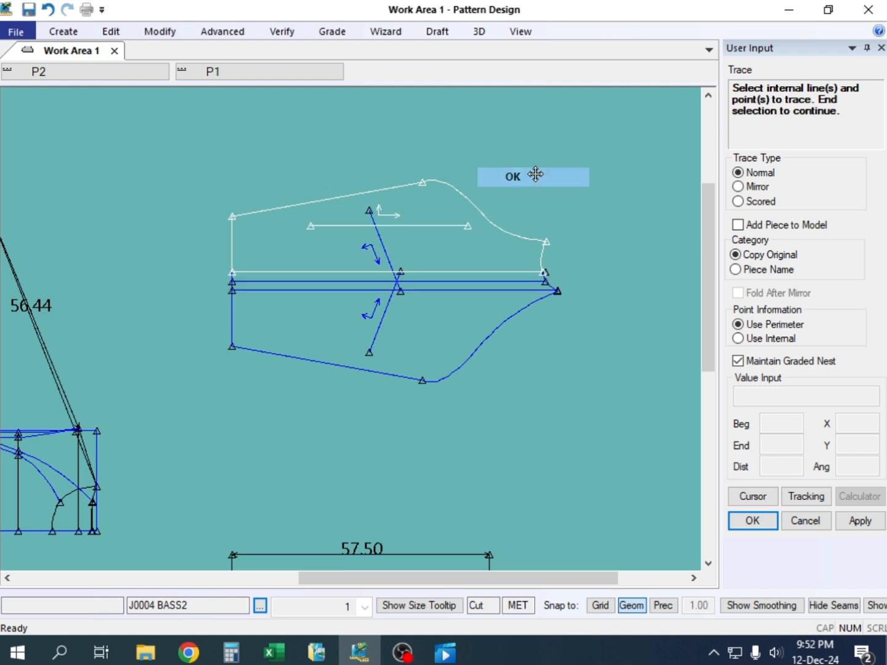
left_click(534, 175)
left_click(432, 132)
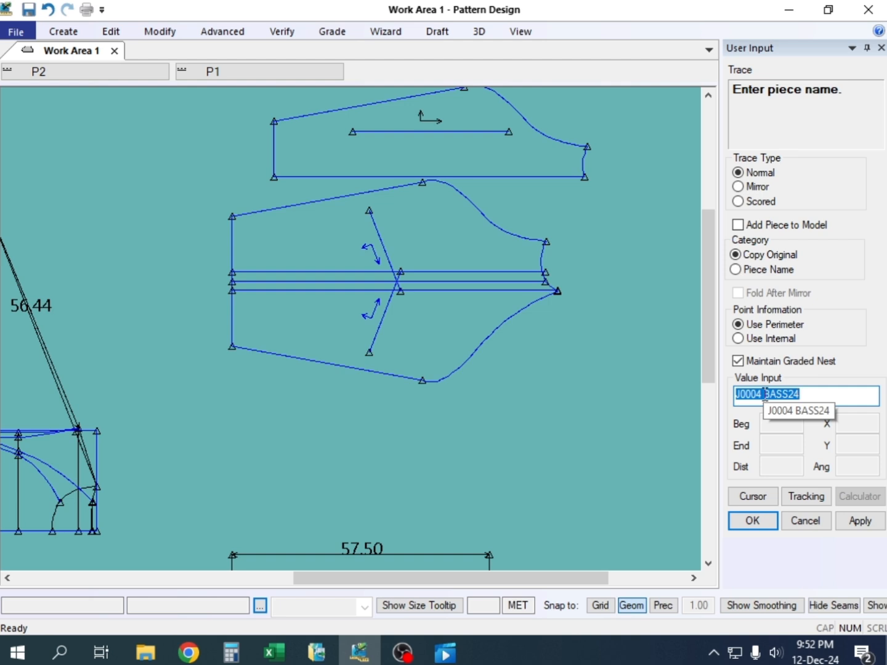
Name the traced upper panel J0004 frnt, end Trace and move the piece slightly farther up from the sleeves
left_click_drag(764, 394, 814, 394)
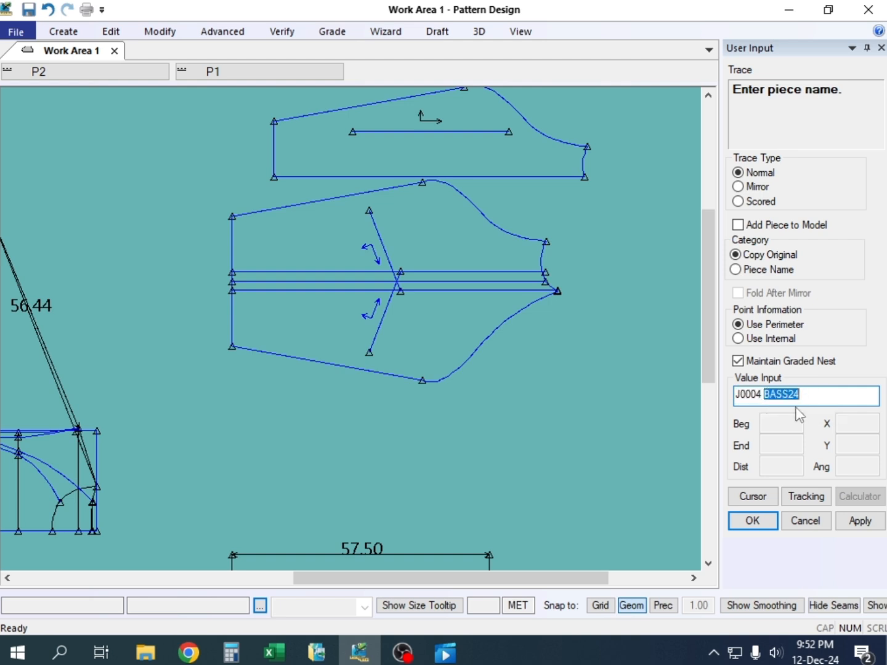
type("fmt")
left_click(752, 523)
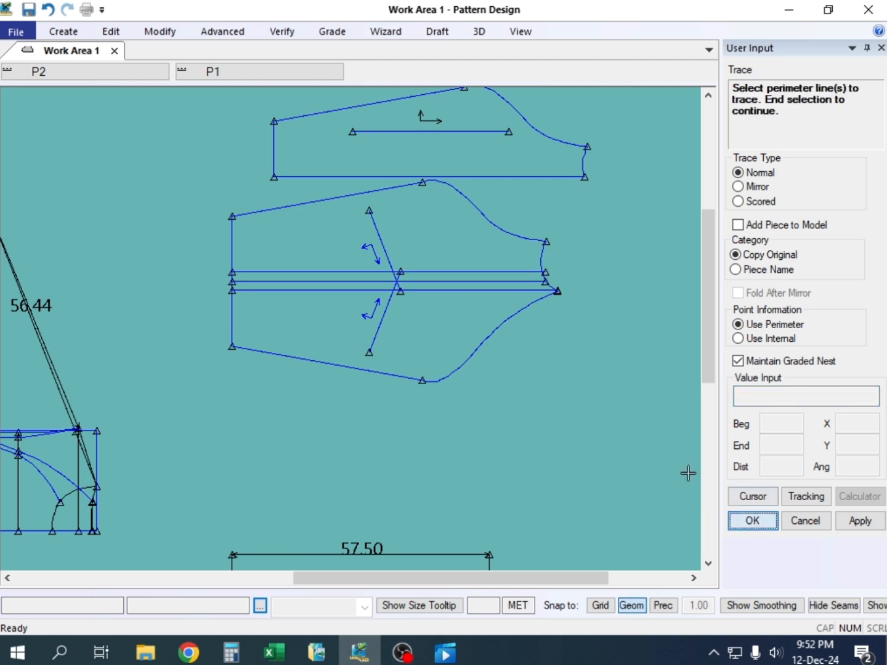
left_click(753, 521)
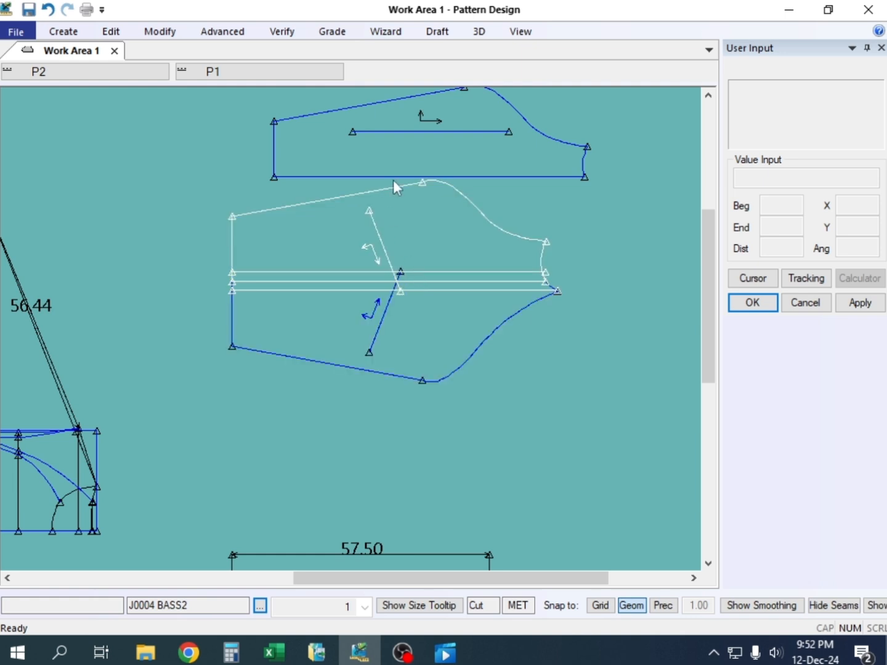
left_click_drag(431, 152, 431, 137)
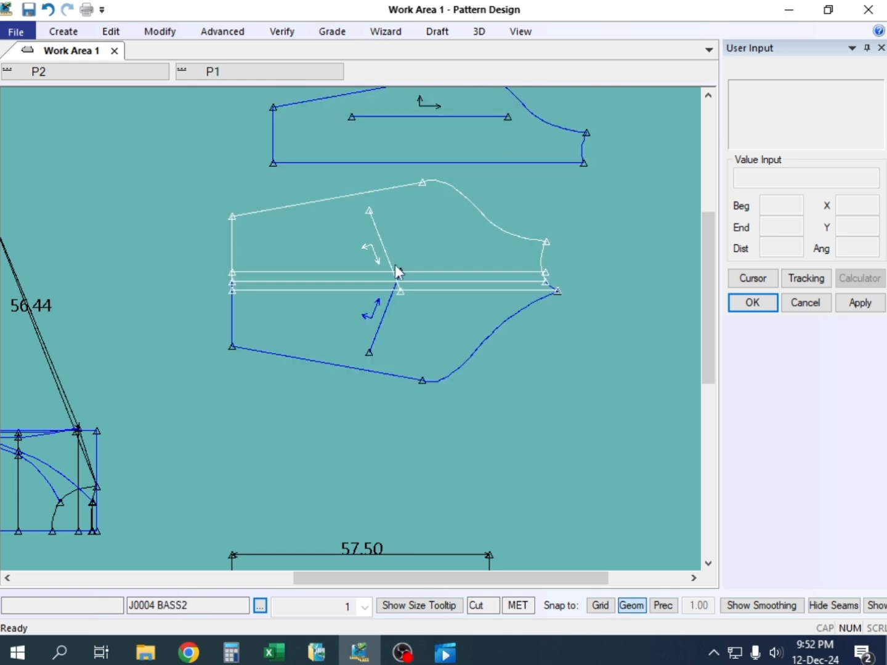
With Trace, select the lower panel's perimeter: underarm edge, cuff, lower stripe line, neck curve and raglan curve of J0004 BASS3
key("t")
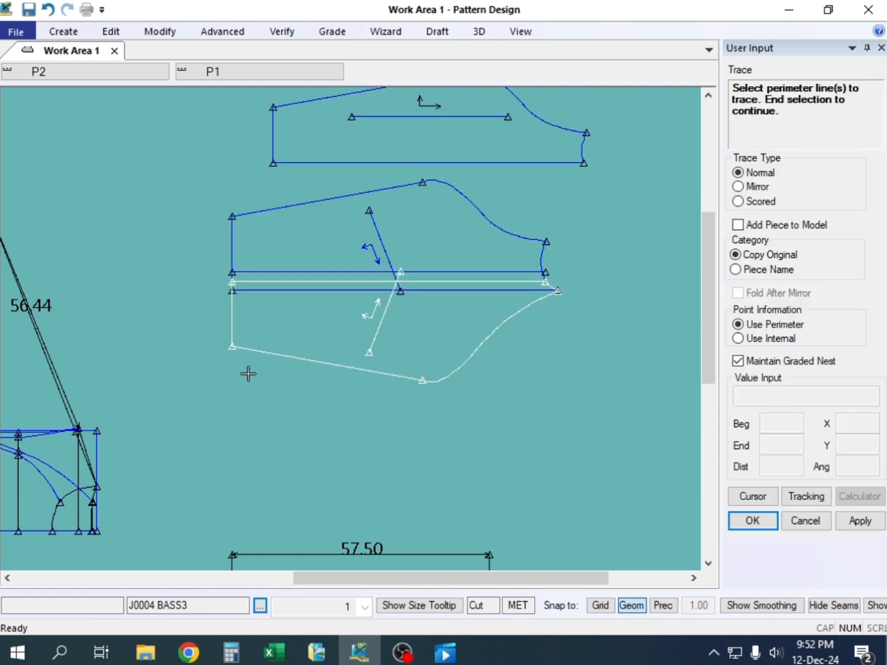
left_click(232, 314)
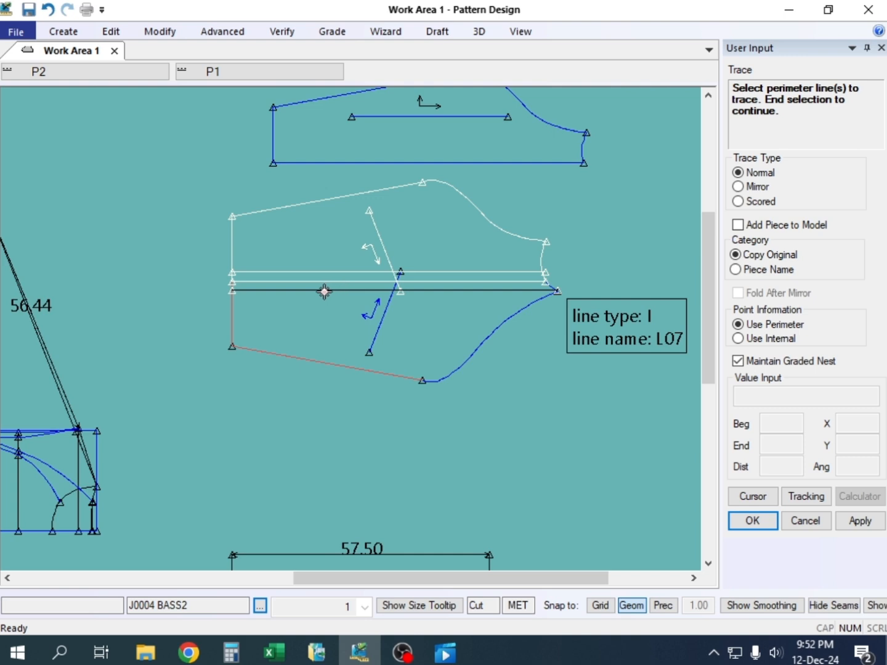
left_click(322, 290)
scroll(548, 305, "up", 10)
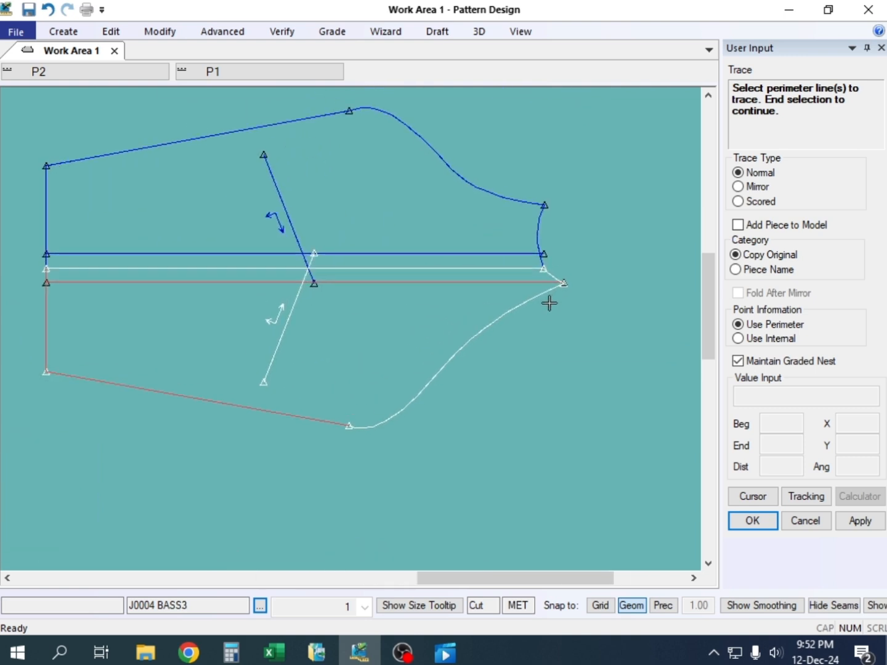
scroll(573, 271, "up", 4)
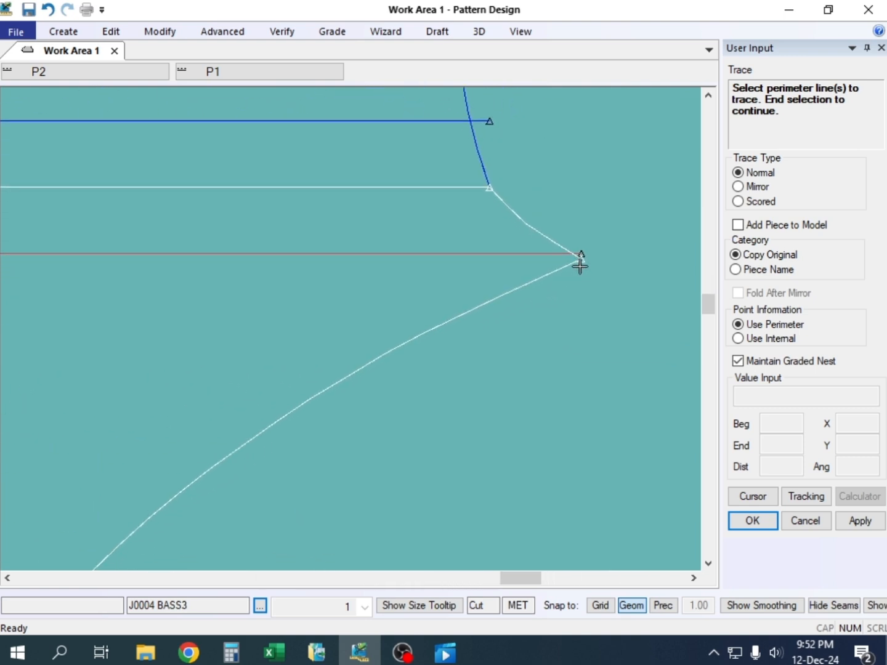
left_click(548, 232)
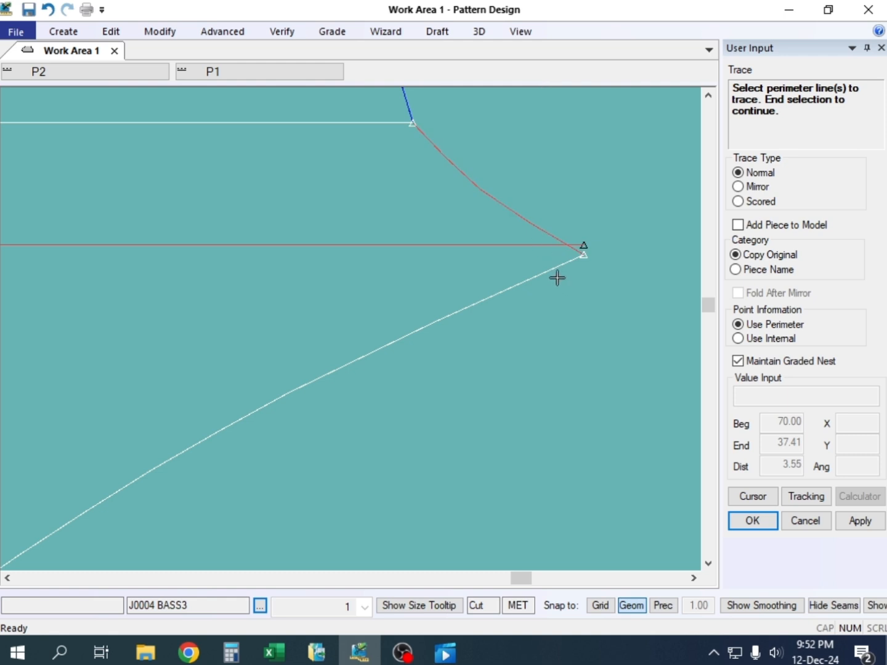
left_click(540, 272)
Complete the lower panel's trace without internal lines and place the new piece below the sleeves
scroll(576, 279, "down", 4)
scroll(582, 276, "down", 8)
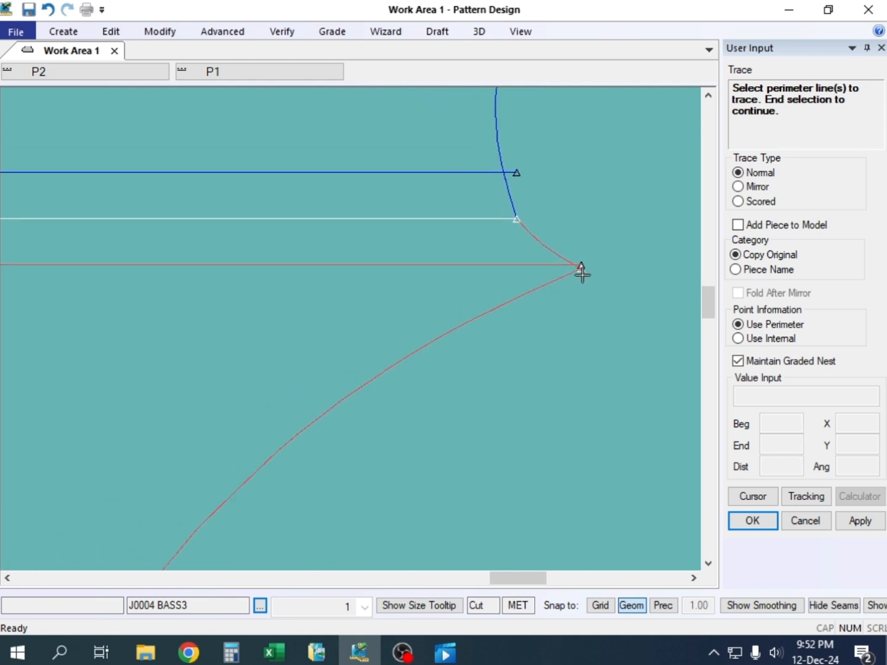
scroll(386, 286, "down", 3)
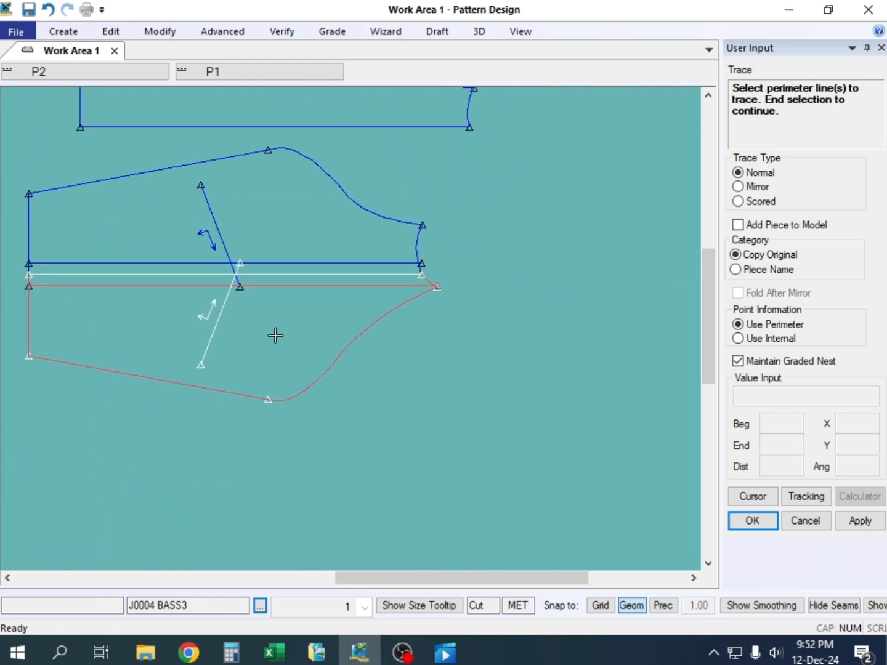
right_click(465, 248)
left_click(483, 247)
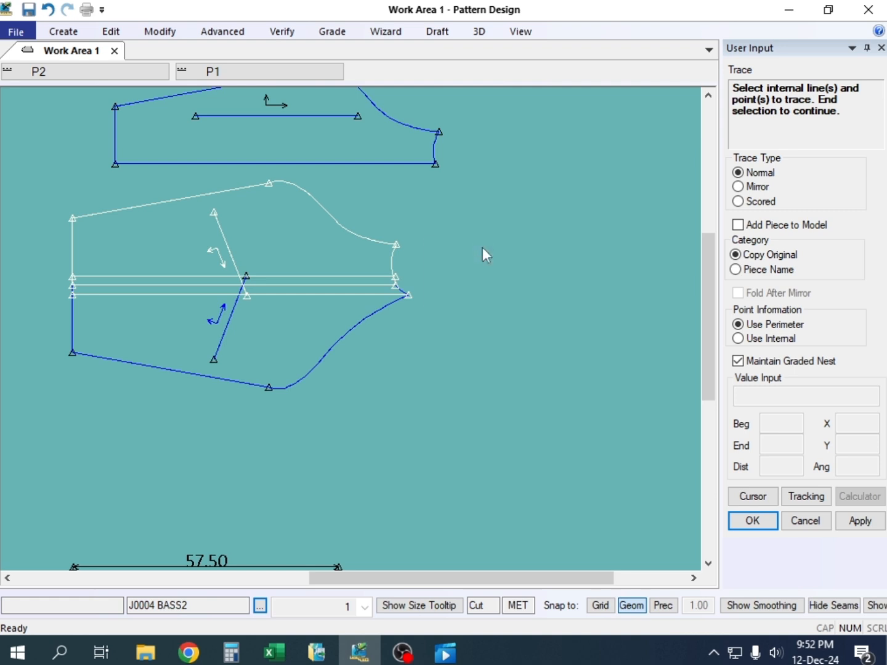
right_click(482, 247)
left_click(481, 251)
left_click(481, 447)
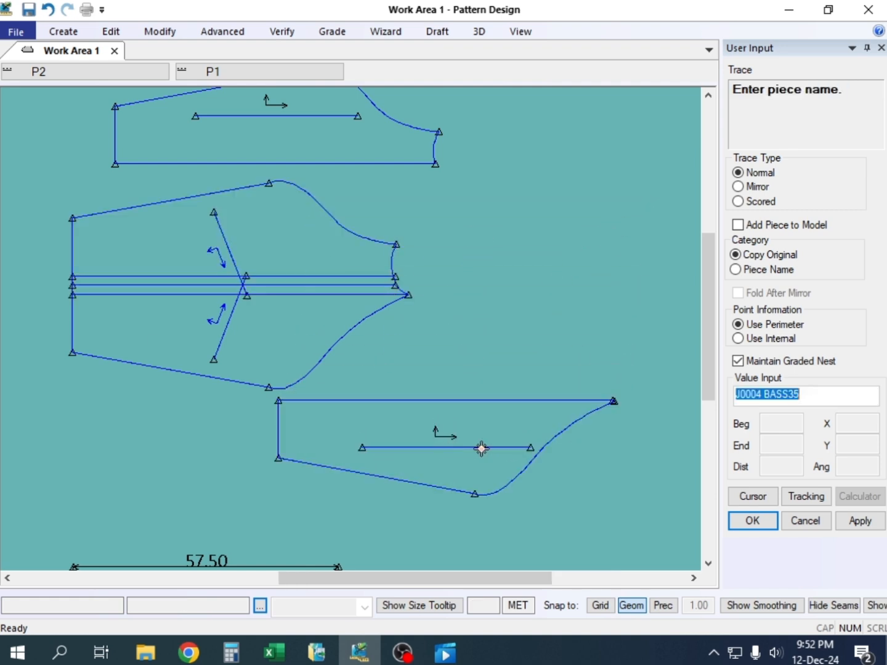
Name the traced lower panel J0004 back and end Trace
left_click(806, 393)
left_click_drag(806, 392, 772, 394)
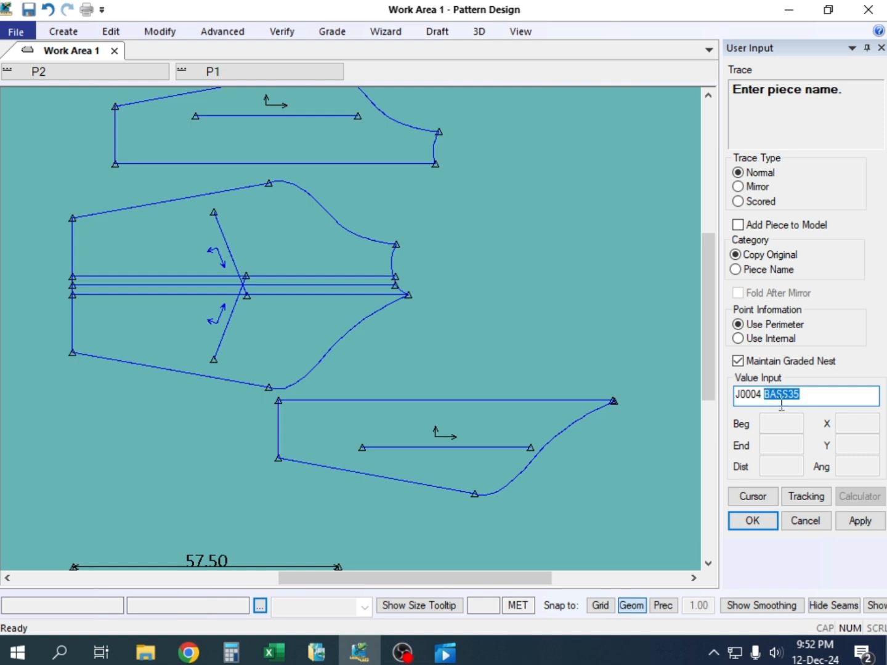
type("back")
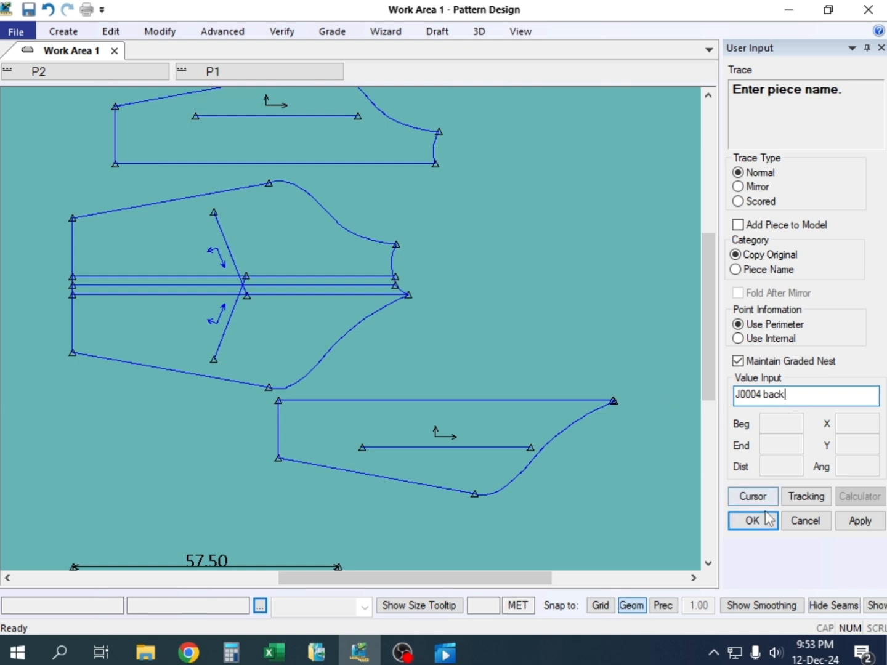
left_click(746, 520)
left_click(747, 523)
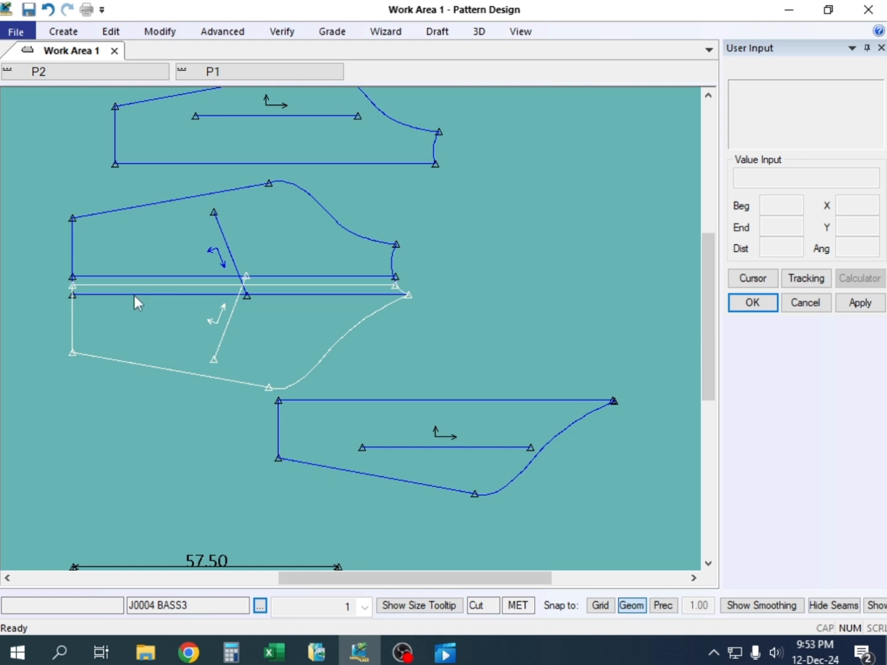
With Trace, select the outer two stripe lines and both sleeves' neck curves as the middle stripe's perimeter
key("t")
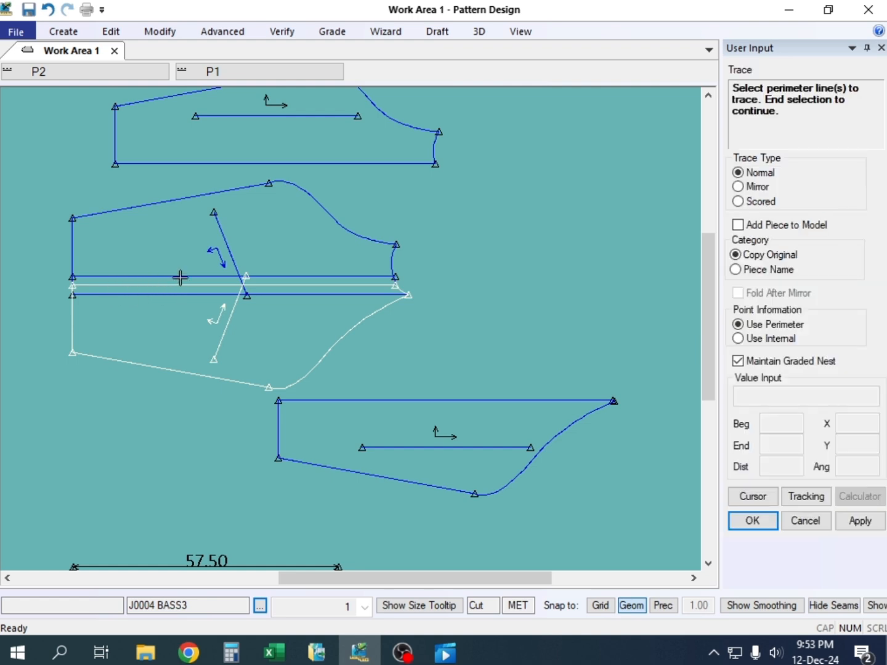
left_click(155, 274)
scroll(416, 290, "up", 4)
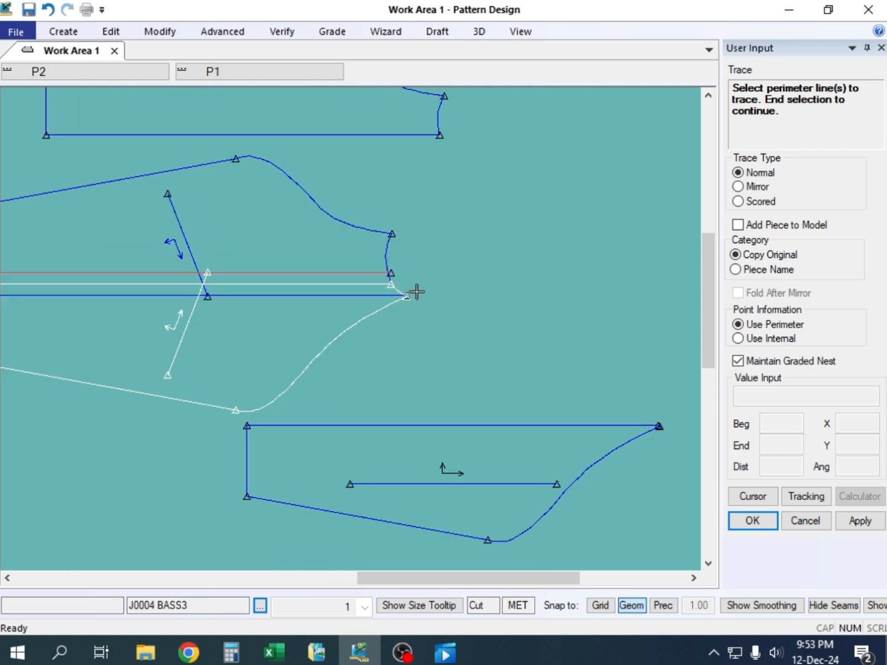
scroll(374, 289, "up", 2)
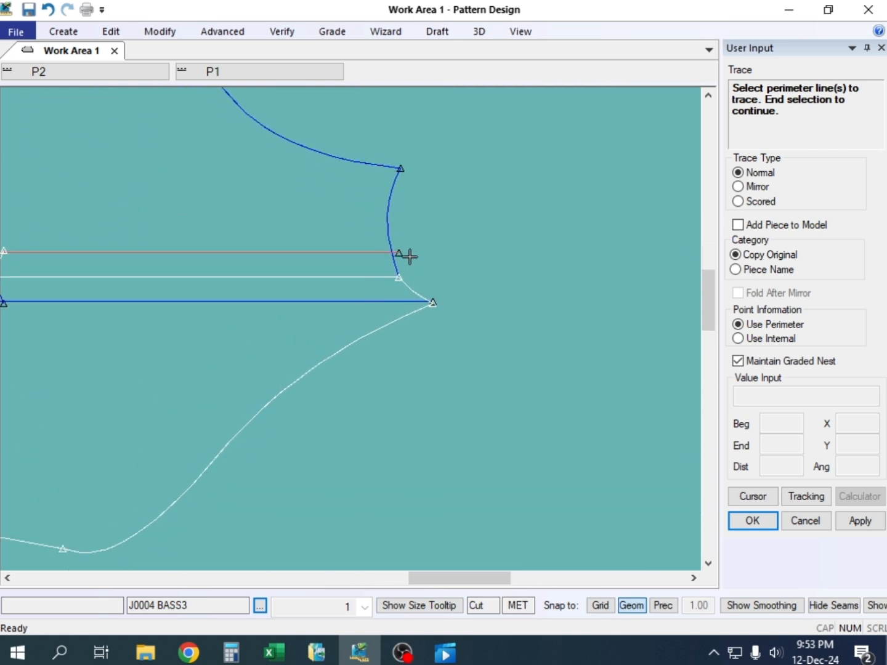
left_click(390, 222)
left_click(419, 290)
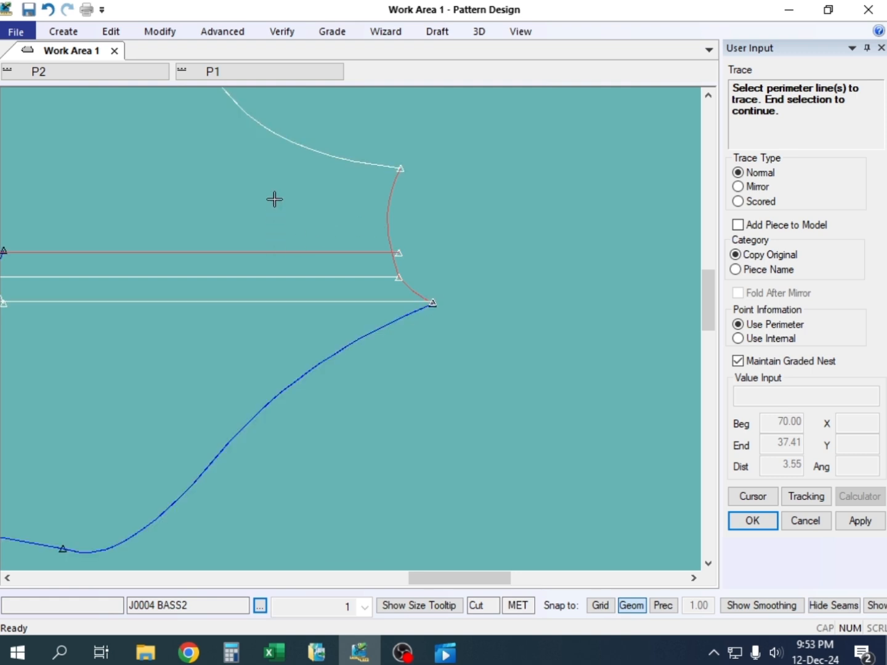
left_click(227, 301)
Add the cuff edges of J0004 BASS2 and J0004 BASS3 to the stripe's perimeter selection
scroll(253, 231, "down", 4)
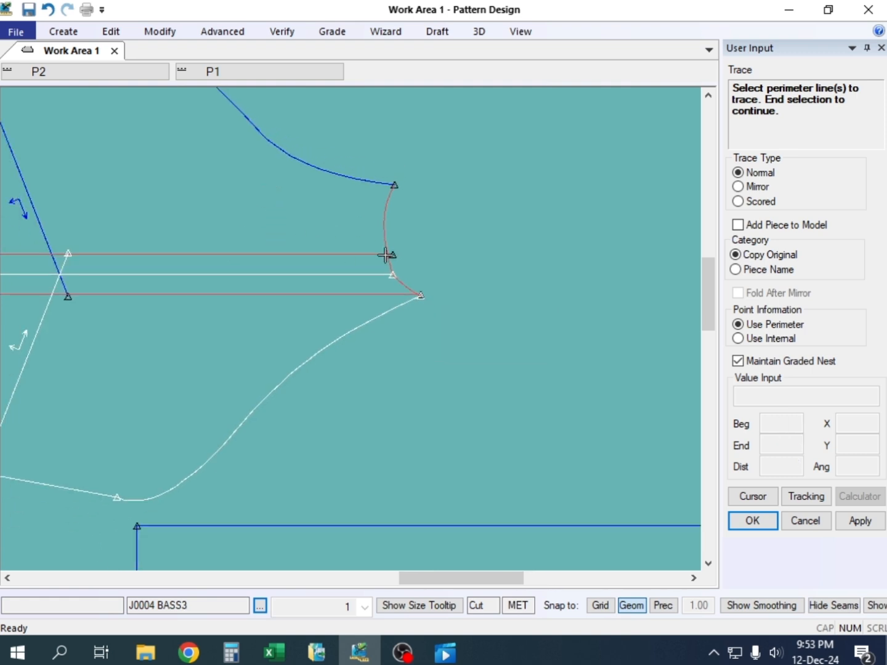
scroll(252, 232, "down", 2)
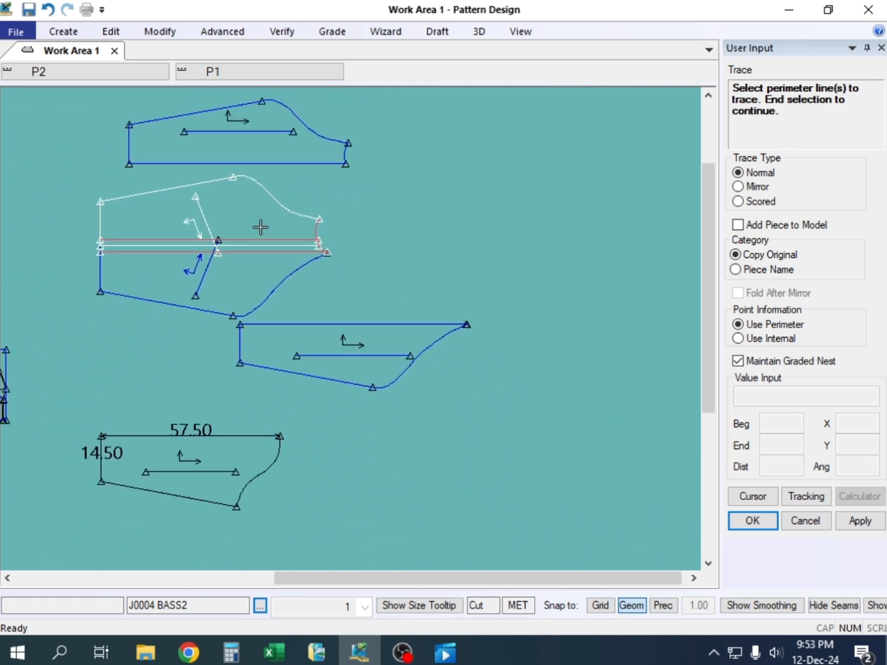
scroll(99, 257, "up", 3)
scroll(98, 257, "up", 3)
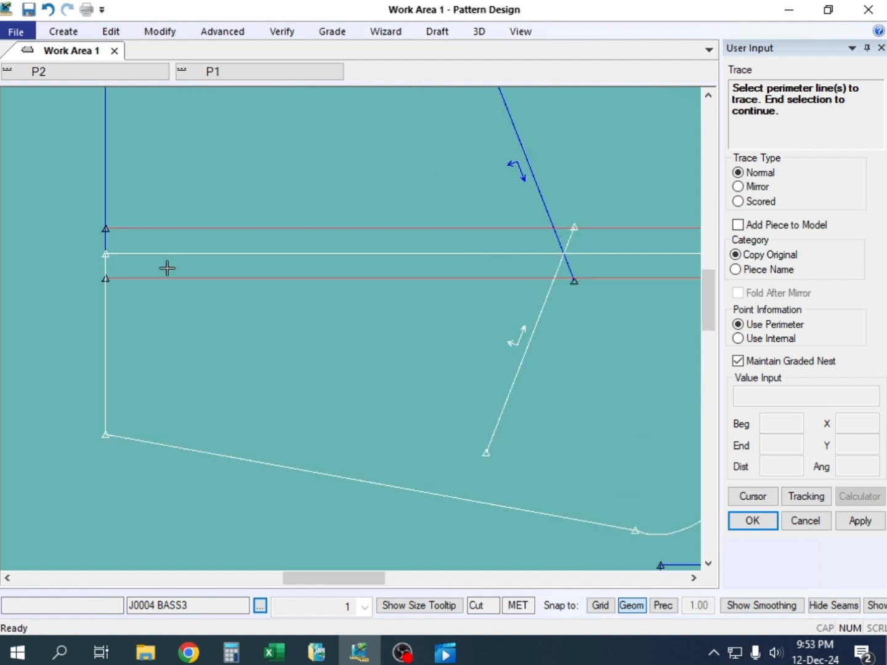
left_click(110, 261)
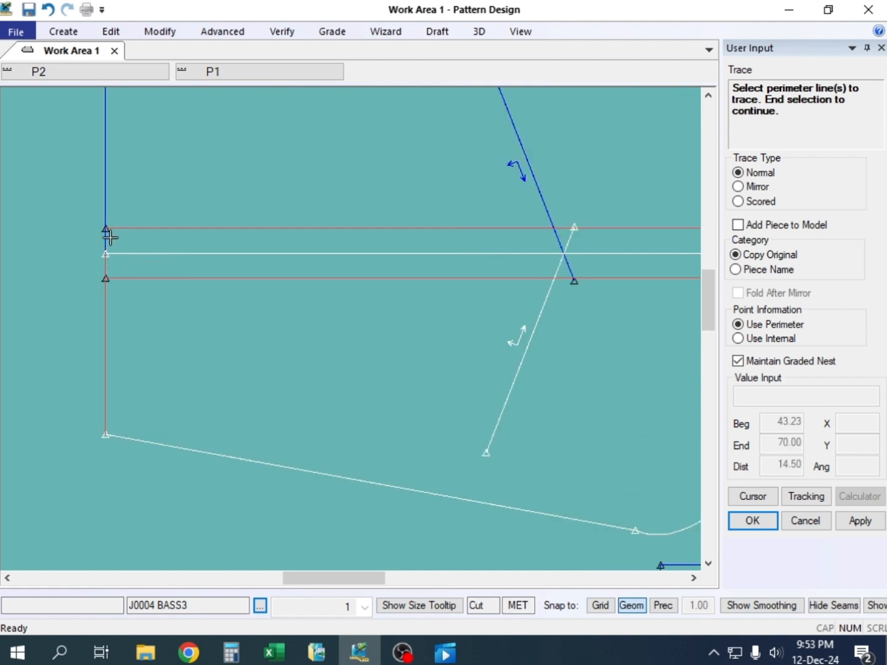
left_click(90, 232)
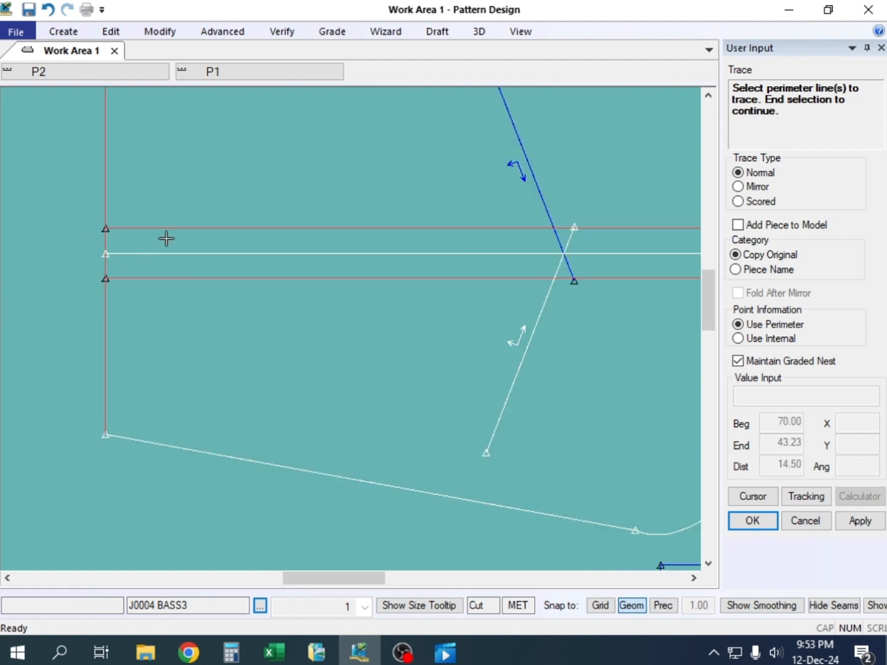
Complete the stripe's trace without internal lines and place the narrow piece beside the neck end of the sleeves
right_click(307, 166)
left_click(308, 169)
right_click(307, 166)
left_click(308, 168)
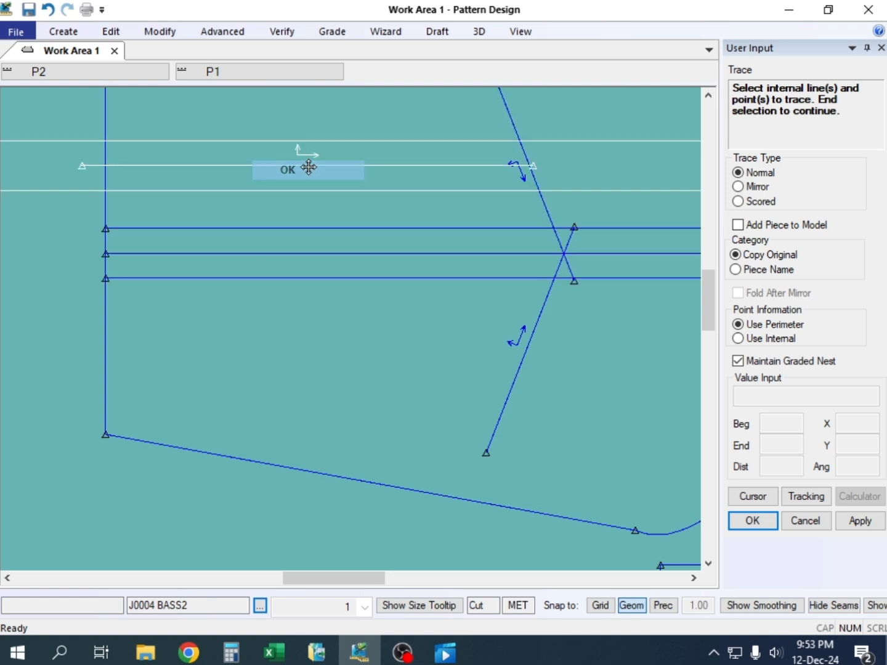
scroll(163, 251, "down", 6)
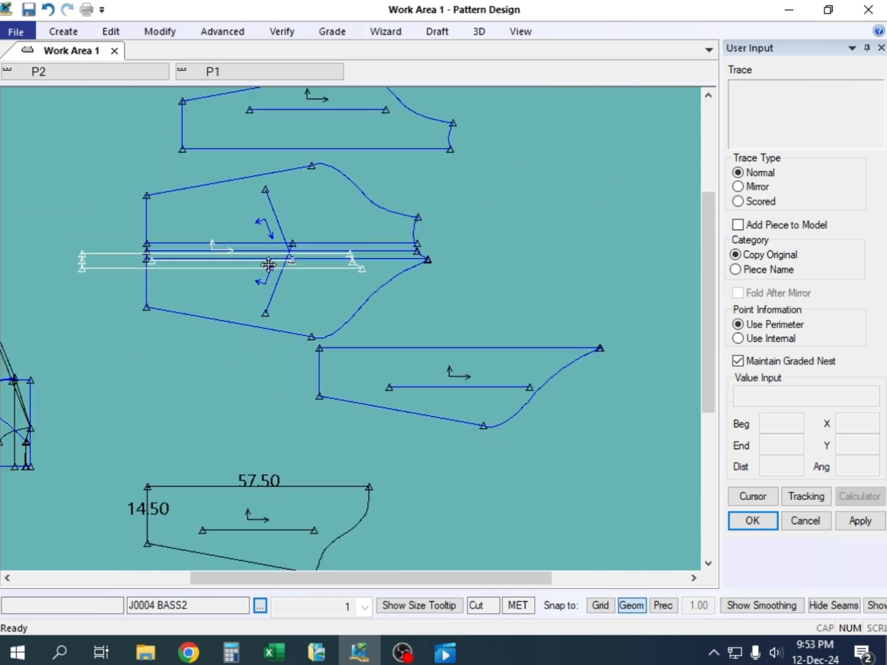
scroll(269, 265, "down", 1)
left_click(518, 224)
Accept the suggested name for the traced stripe piece and end Trace
right_click(545, 146)
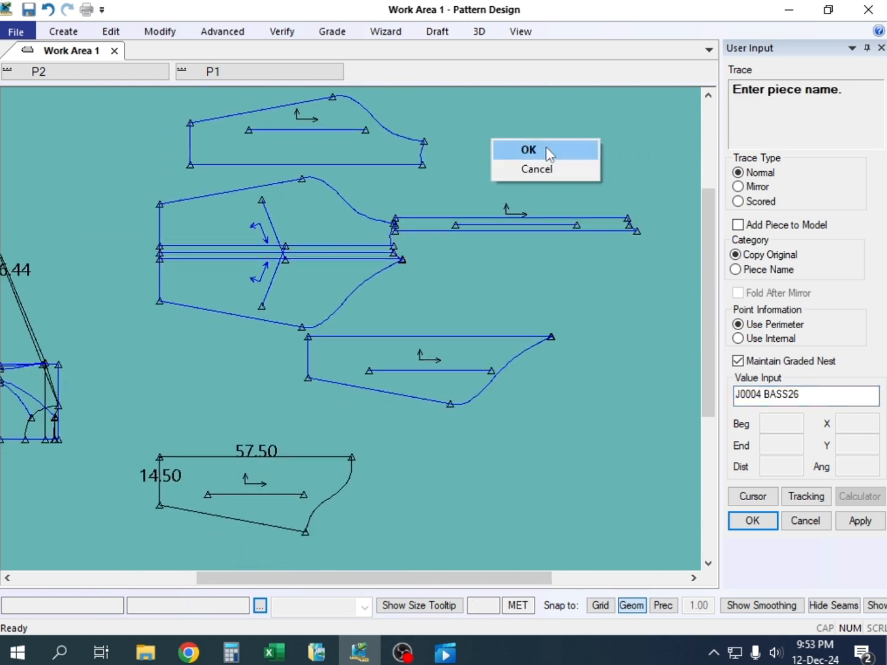
left_click(547, 146)
right_click(546, 145)
left_click(547, 145)
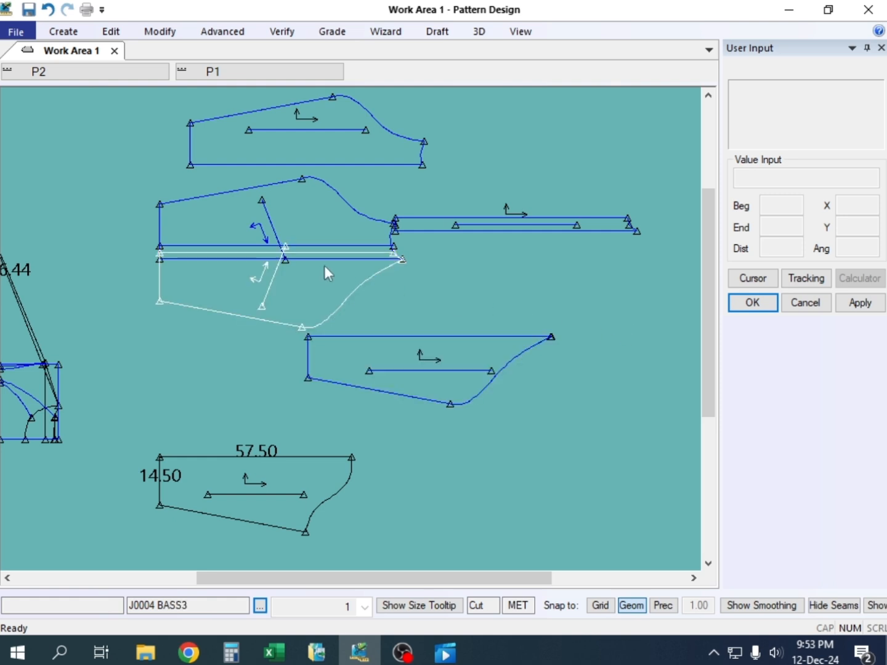
Move the original sleeves J0004 BASS2 and J0004 BASS3 away from the traced front, stripe and back pieces
left_click(322, 228)
left_click(180, 196)
left_click(273, 276)
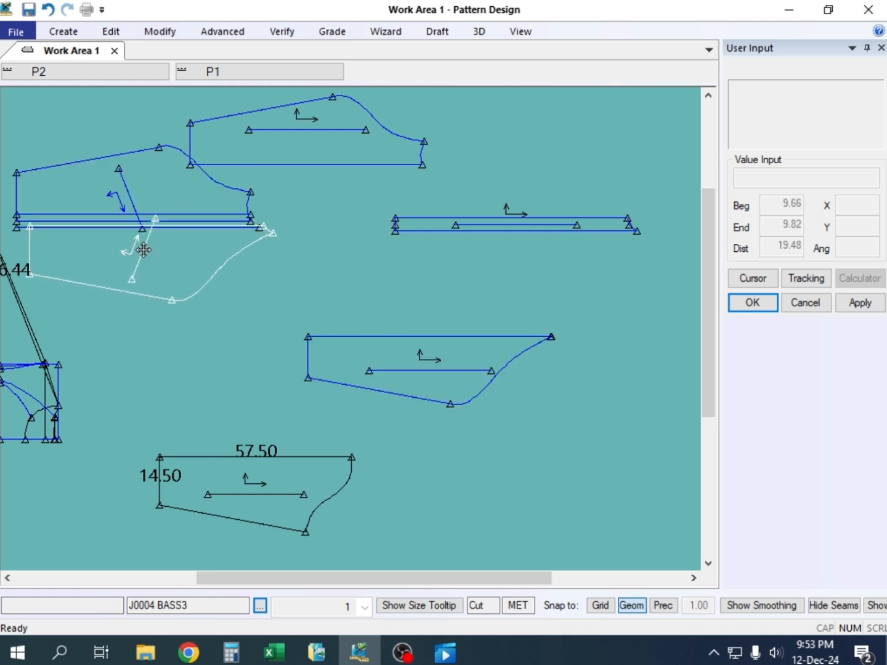
left_click(141, 245)
Position J0004 FRNT above the narrow stripe piece and J0004 BACK close below it
left_click(366, 152)
left_click(486, 169)
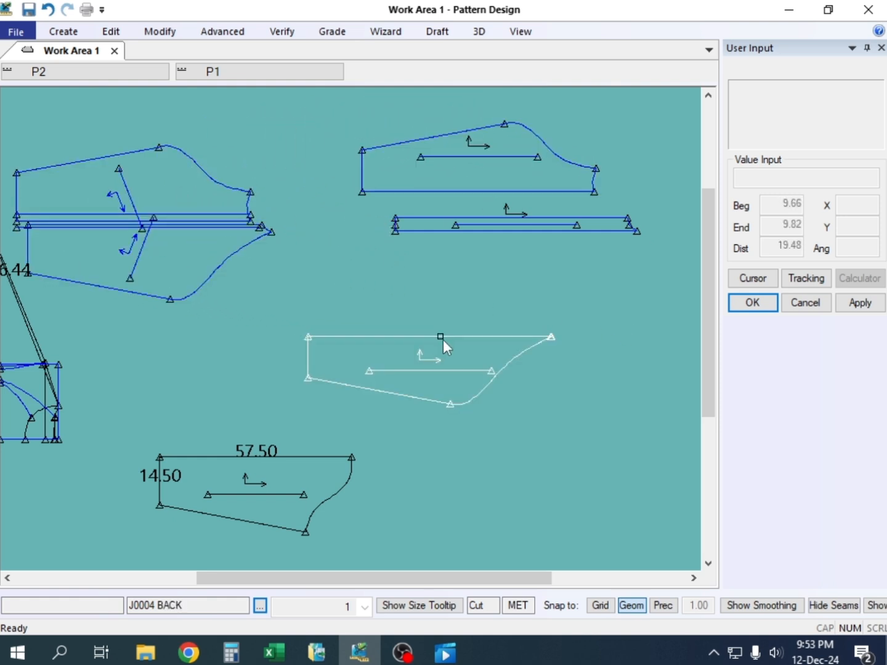
left_click(443, 339)
left_click(512, 268)
Join the stripe to J0004 FRNT's straight edge and J0004 BACK to the stripe's opposite edge, aligning their cuff corners
scroll(460, 223, "up", 2)
left_click(412, 219)
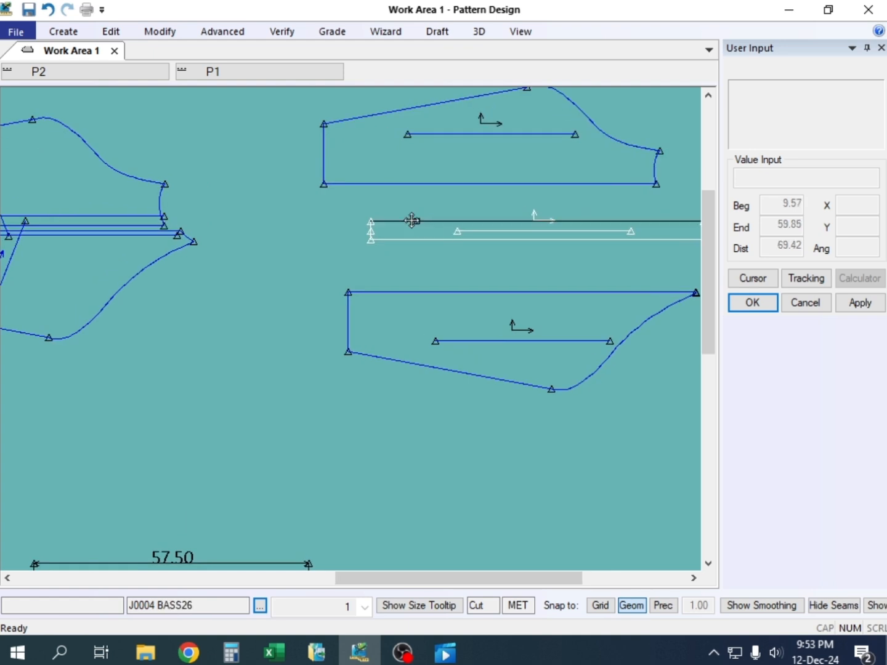
scroll(318, 214, "up", 1)
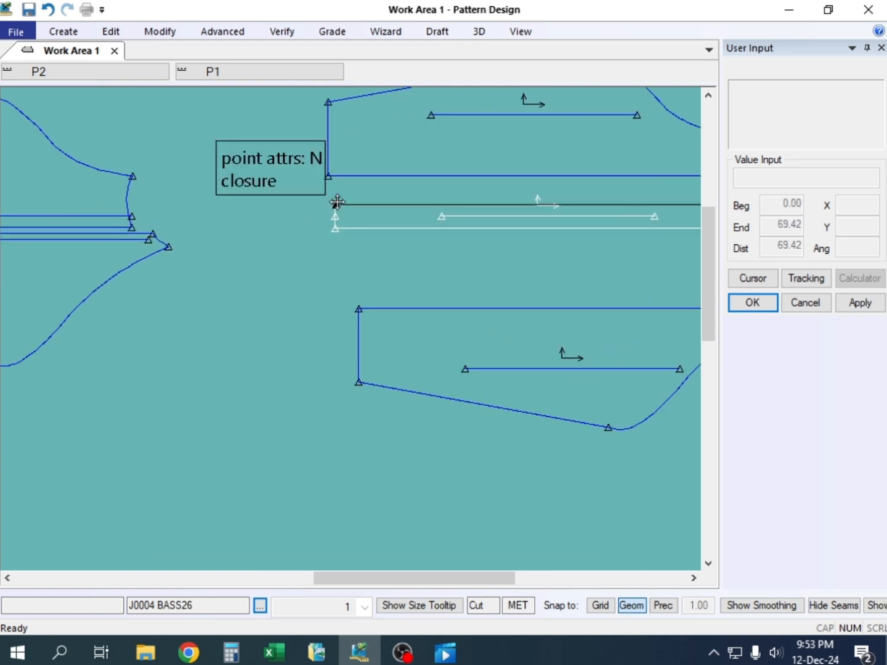
scroll(312, 221, "down", 1)
scroll(311, 219, "down", 1)
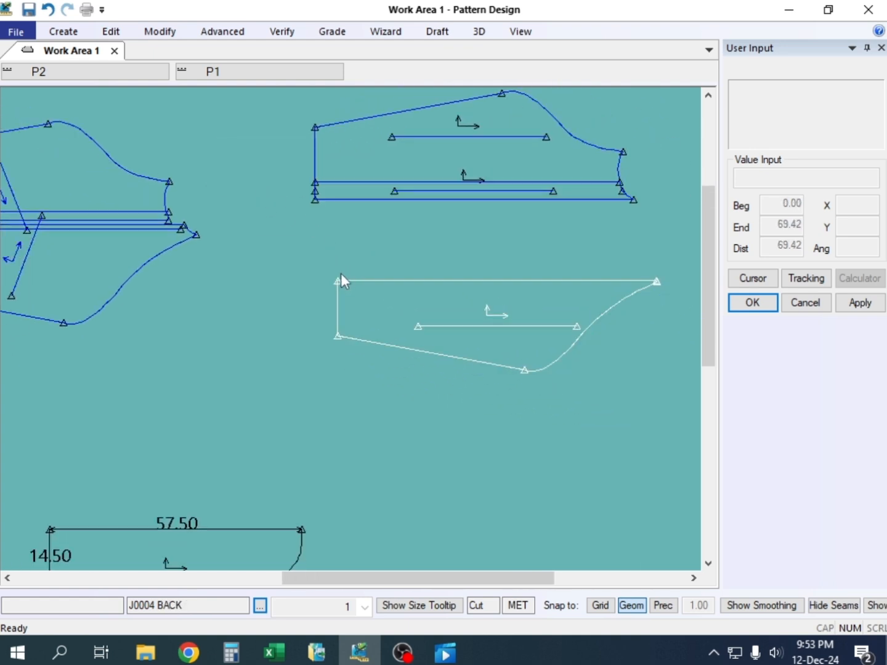
left_click(335, 273)
left_click(314, 208)
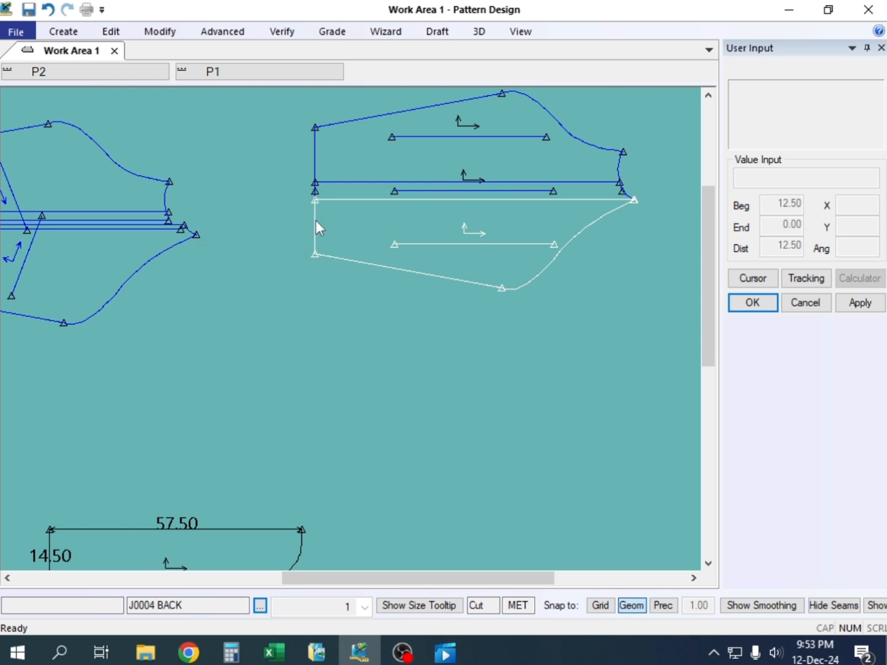
Examine how the joined front, stripe and back panels fit together along their seams from cuff to neck
scroll(315, 219, "down", 2)
scroll(402, 163, "up", 3)
scroll(307, 199, "down", 1)
scroll(582, 172, "up", 5)
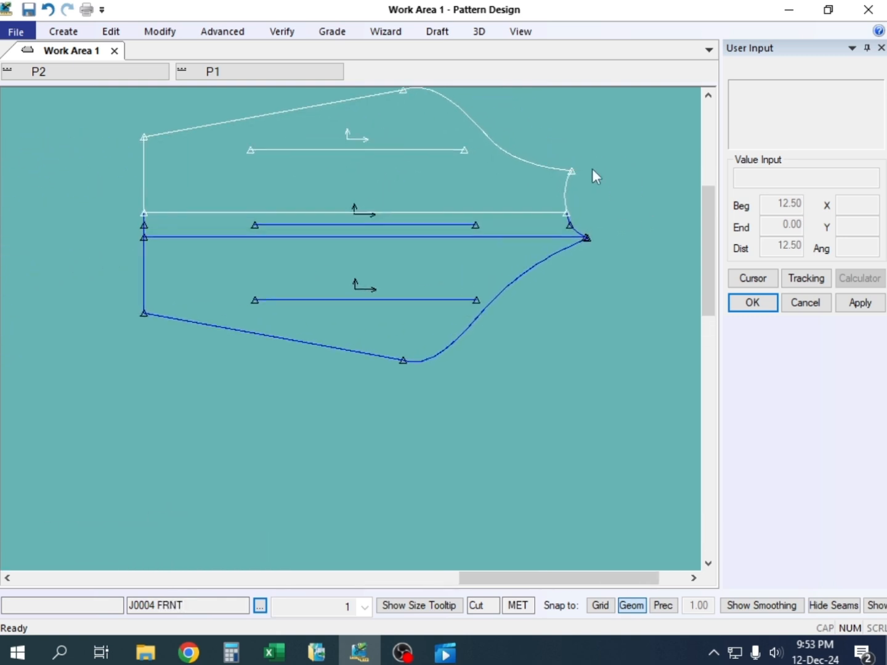
scroll(515, 271, "down", 1)
scroll(503, 274, "down", 2)
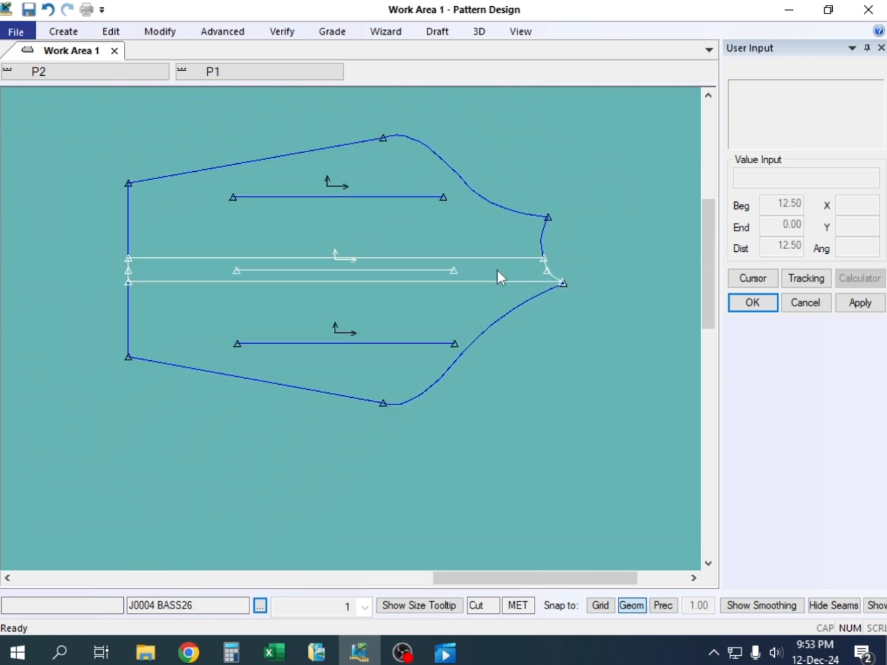
scroll(314, 280, "up", 2)
scroll(333, 271, "up", 1)
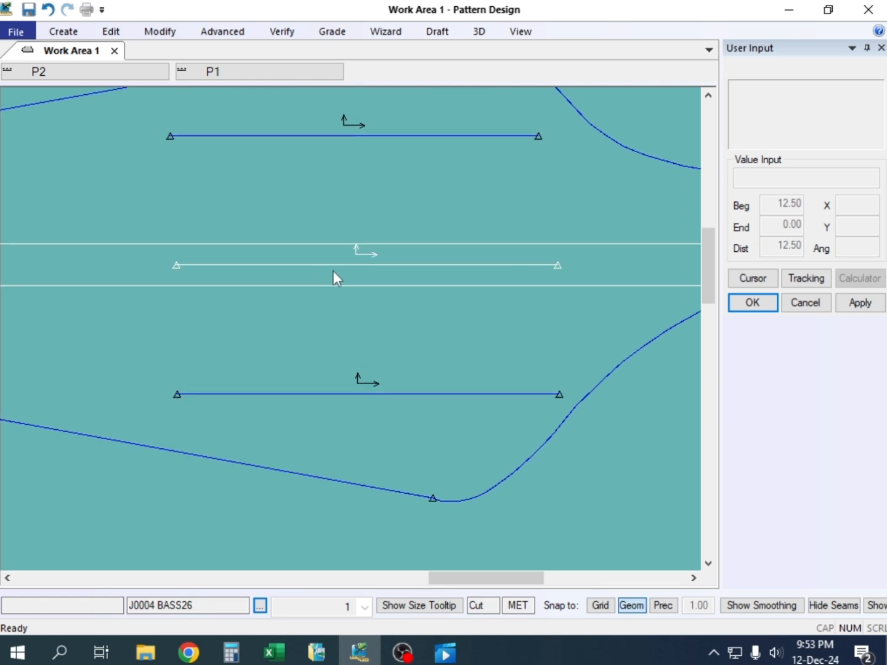
scroll(430, 257, "down", 3)
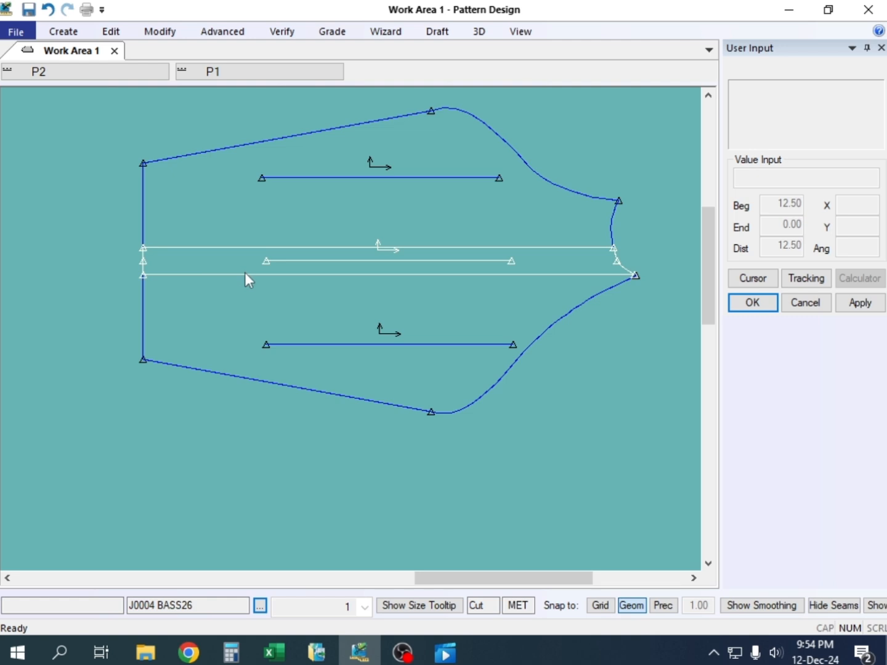
Pull the front and back panels apart and place the stripe piece in the gap between them
left_click_drag(359, 331, 355, 386)
left_click_drag(377, 209, 384, 162)
left_click_drag(386, 319, 388, 336)
left_click_drag(383, 261, 372, 277)
With Offset Even, add a line inside the stripe piece, offset -0.5 from its long edge facing the back panel
scroll(371, 277, "up", 1)
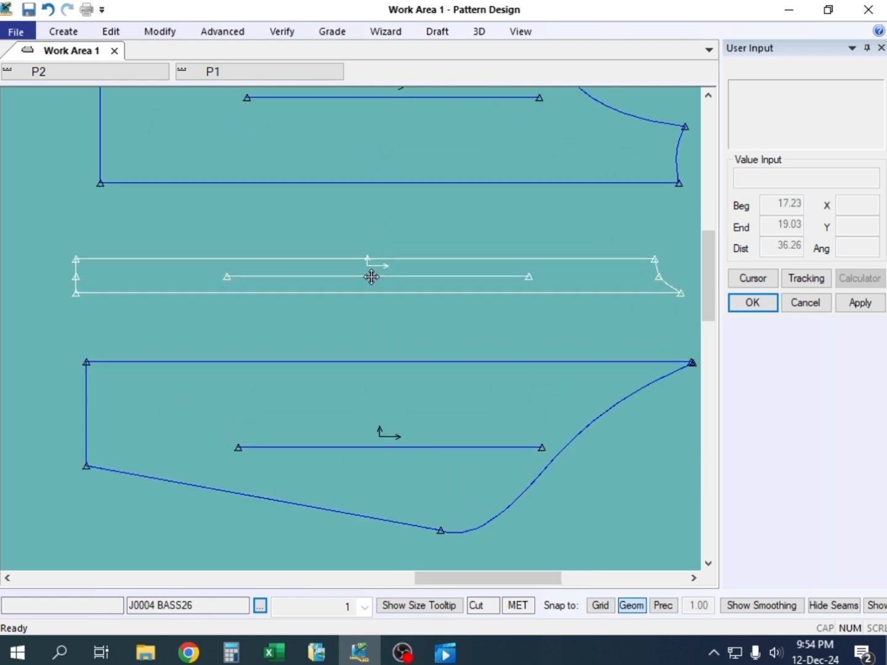
scroll(372, 277, "up", 1)
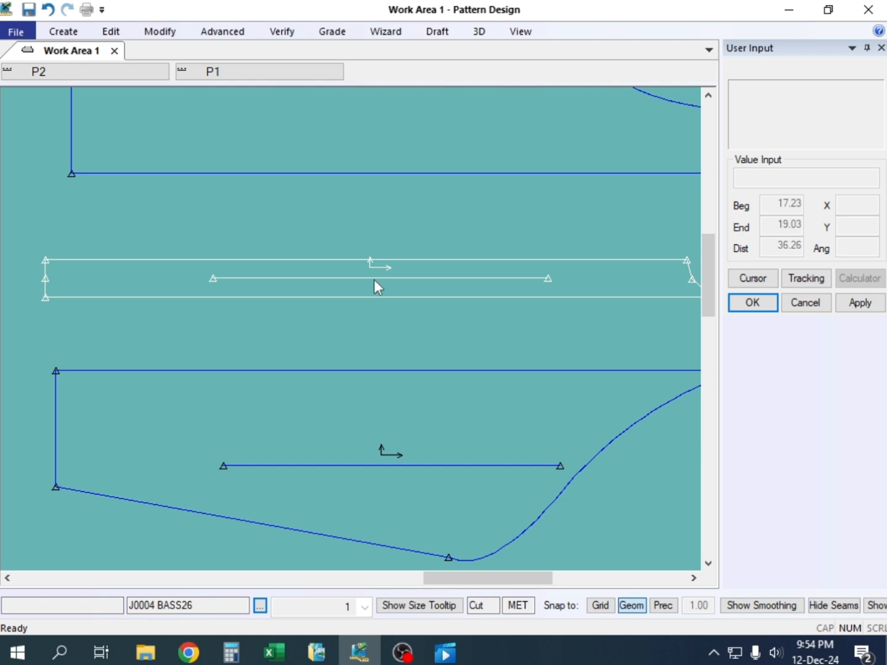
key("m")
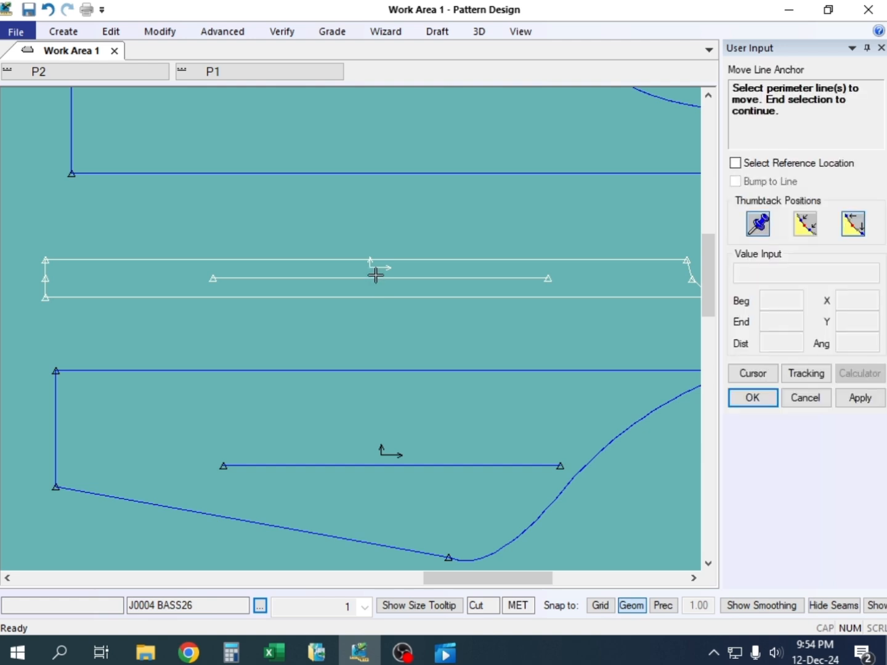
key("o")
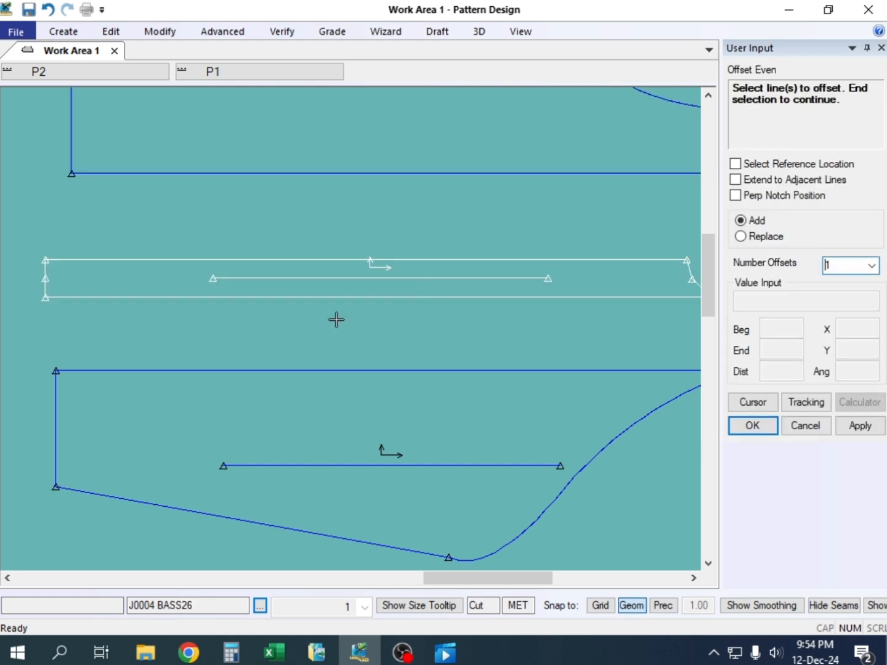
left_click(328, 296)
right_click(330, 297)
left_click(332, 295)
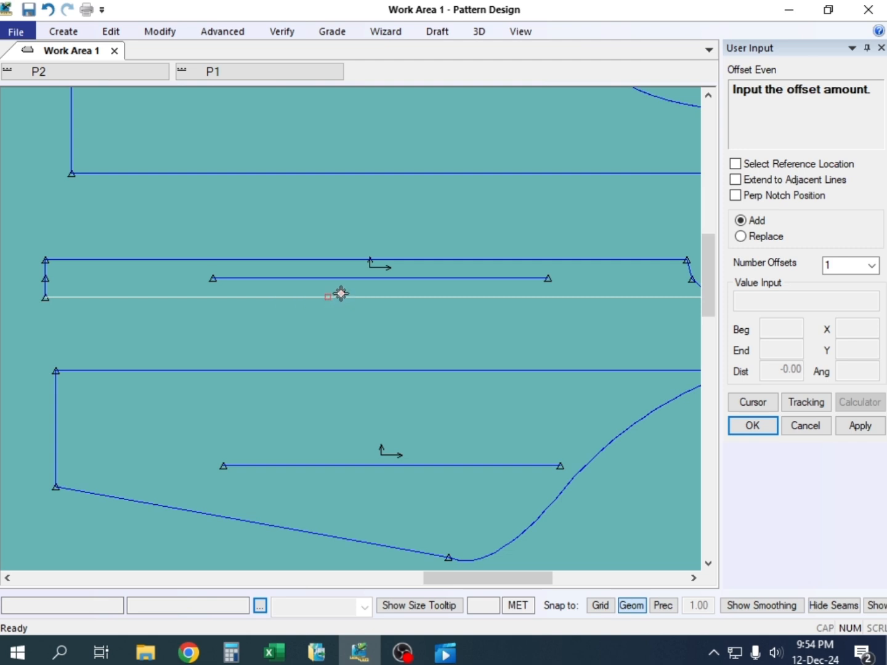
left_click(341, 292)
key("BackSpace")
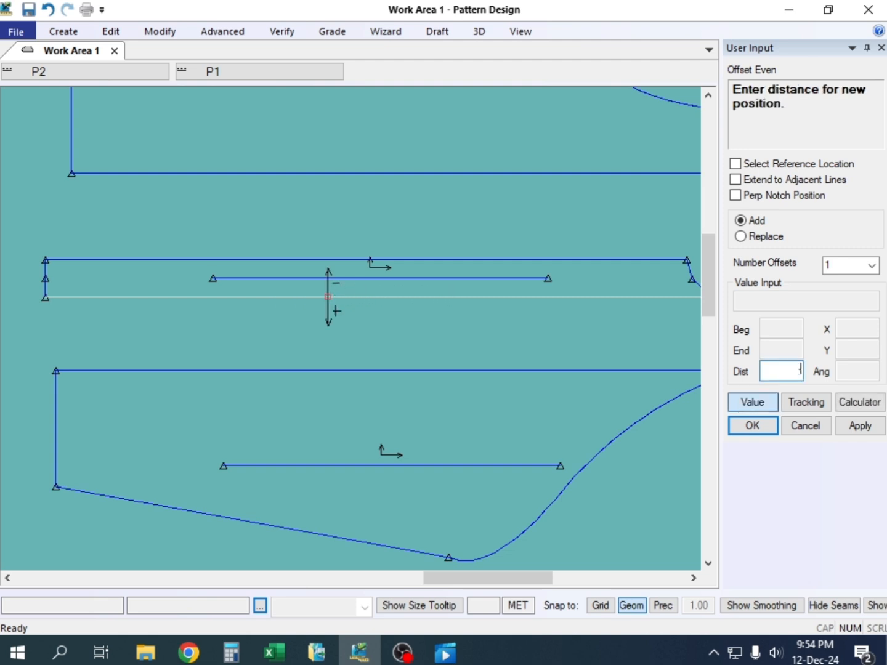
type("-.5")
key("Return")
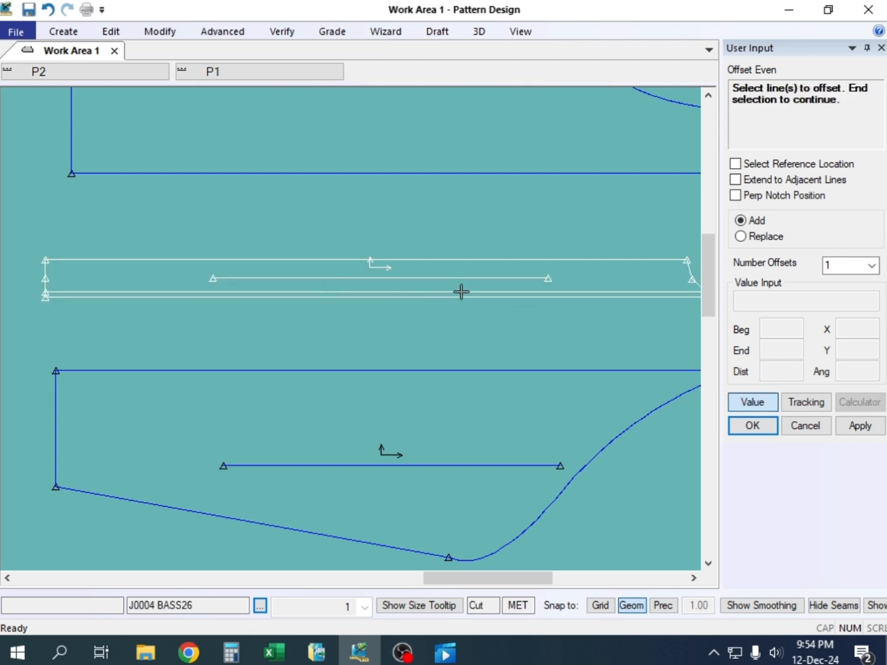
Add a second parallel line inside the stripe, offset -1 from the first inner line
left_click(417, 295)
right_click(417, 292)
left_click(422, 295)
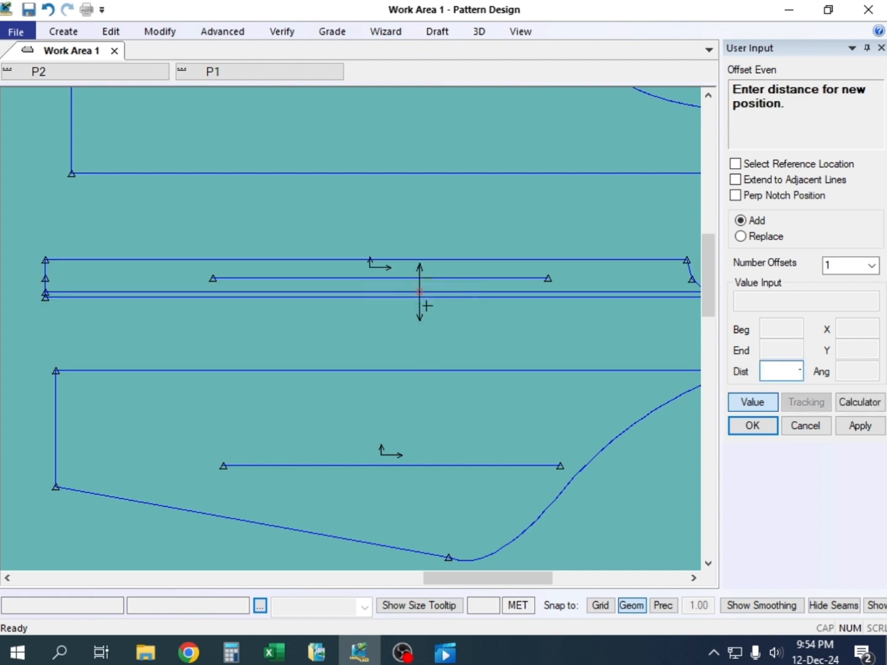
key("Return")
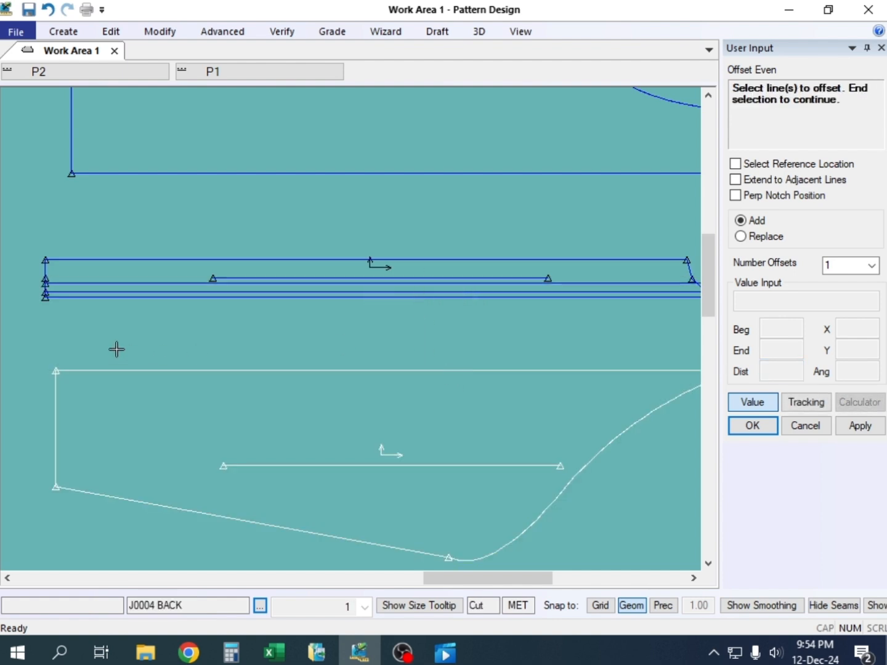
Offset the second inner line by -1 towards the front panel to add a third stripe line
left_click(146, 282)
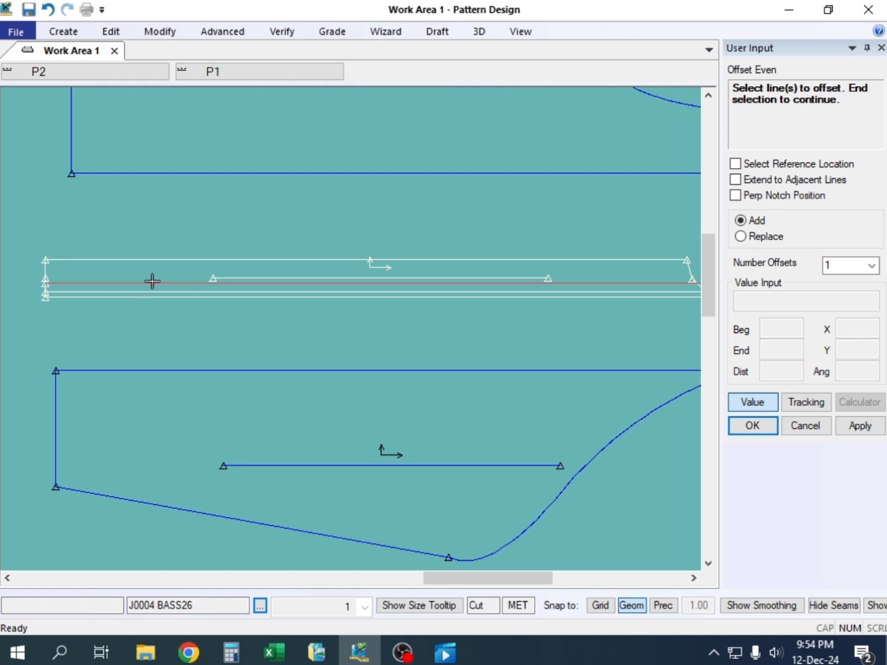
right_click(151, 281)
left_click(153, 285)
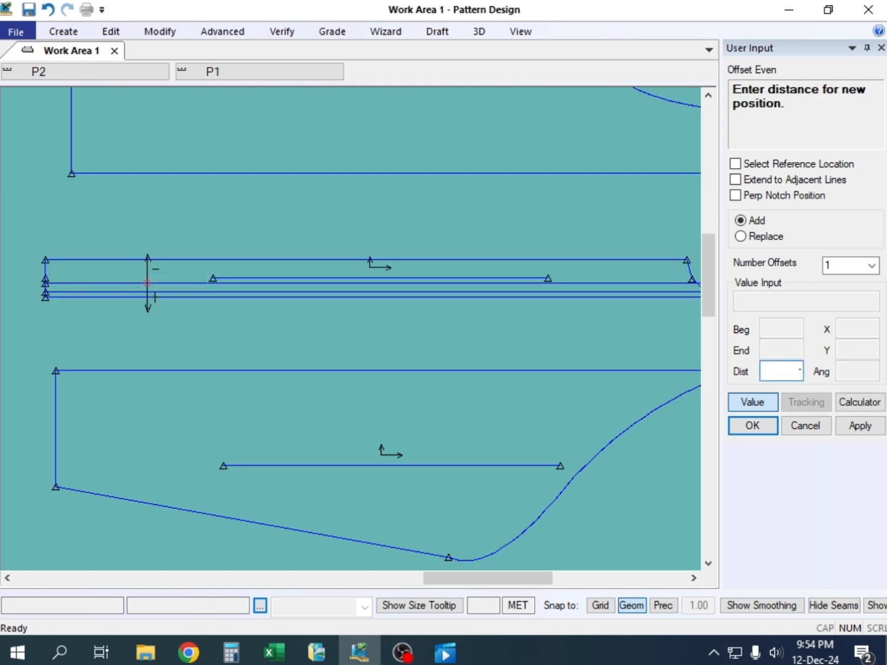
key("Return")
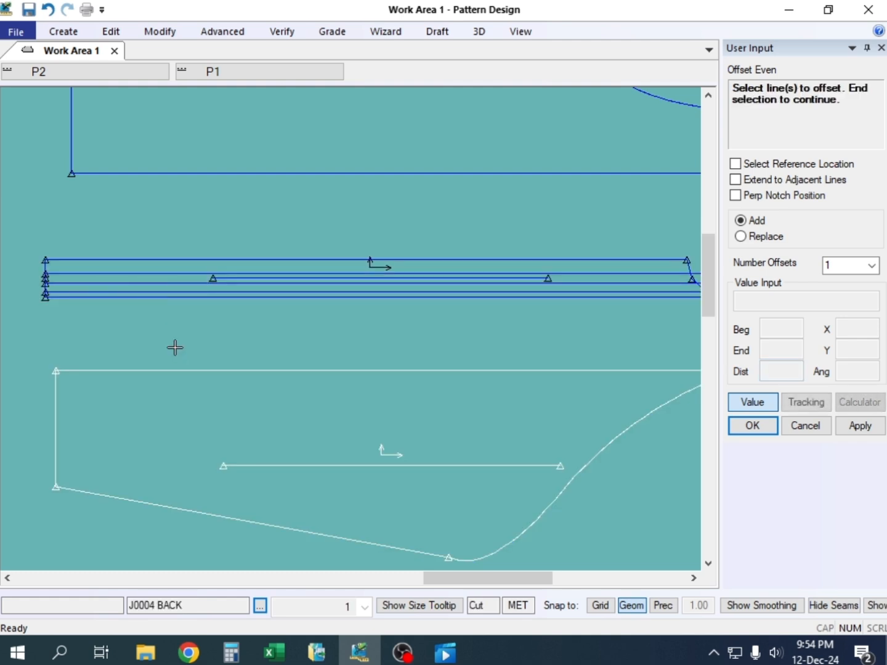
Try an even offset of 1 from the third inner stripe line and undo the added line
left_click(144, 271)
right_click(144, 269)
left_click(146, 272)
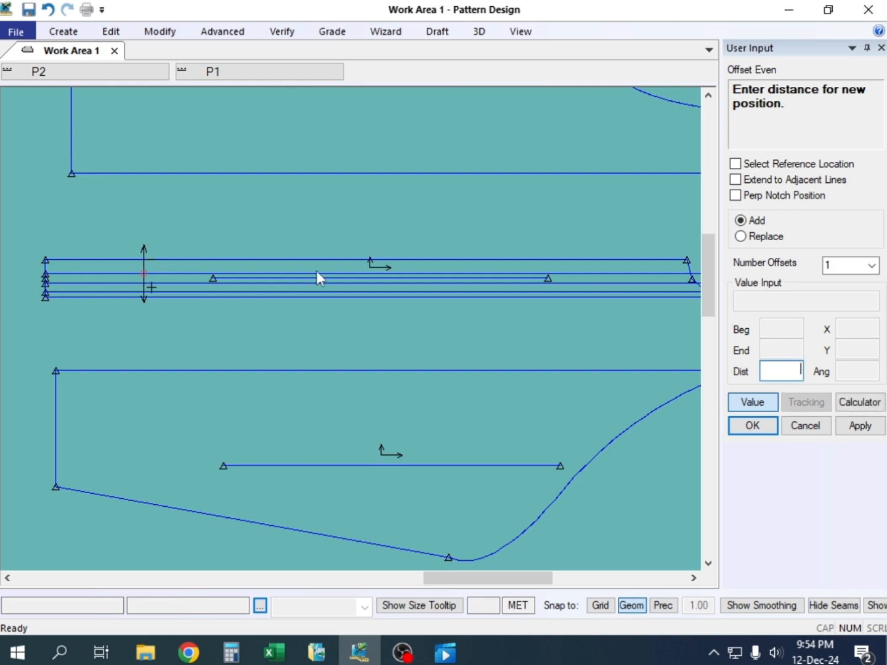
type("1")
key("Return")
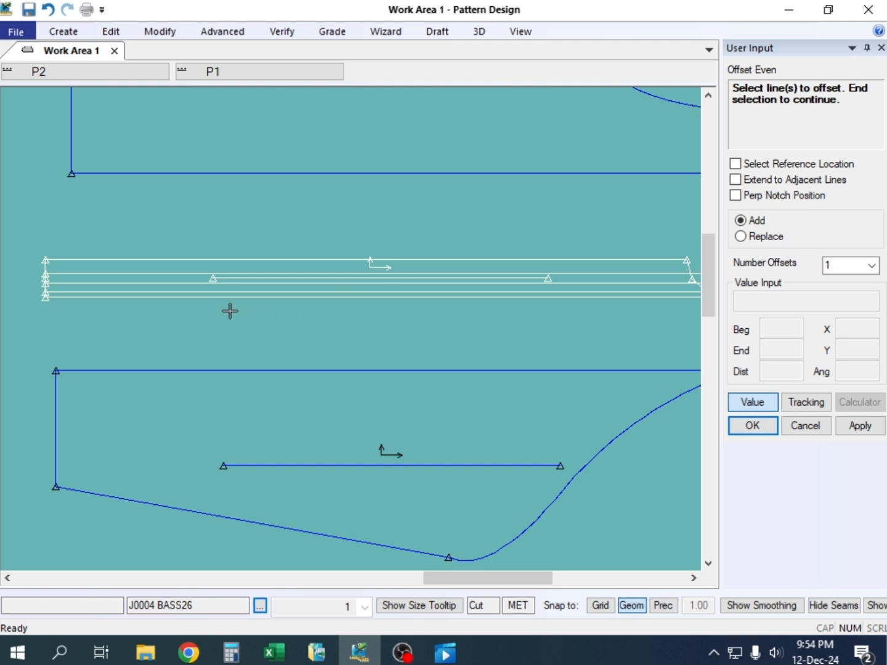
left_click(48, 10)
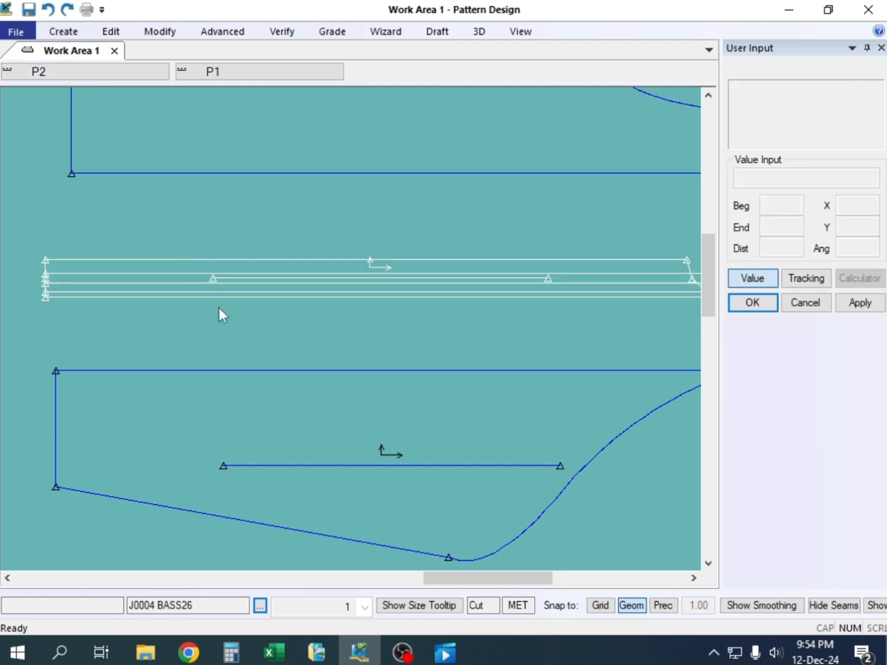
Add a fourth parallel line at an offset of -1 from the third inner line and end Offset Even
left_click(158, 274)
right_click(157, 274)
left_click(157, 275)
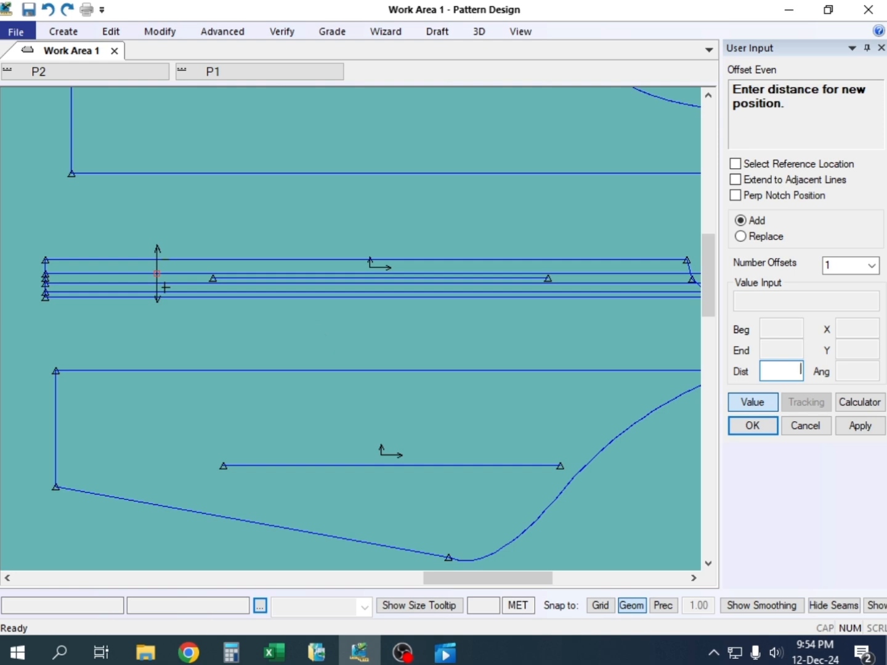
type("-1")
key("Return")
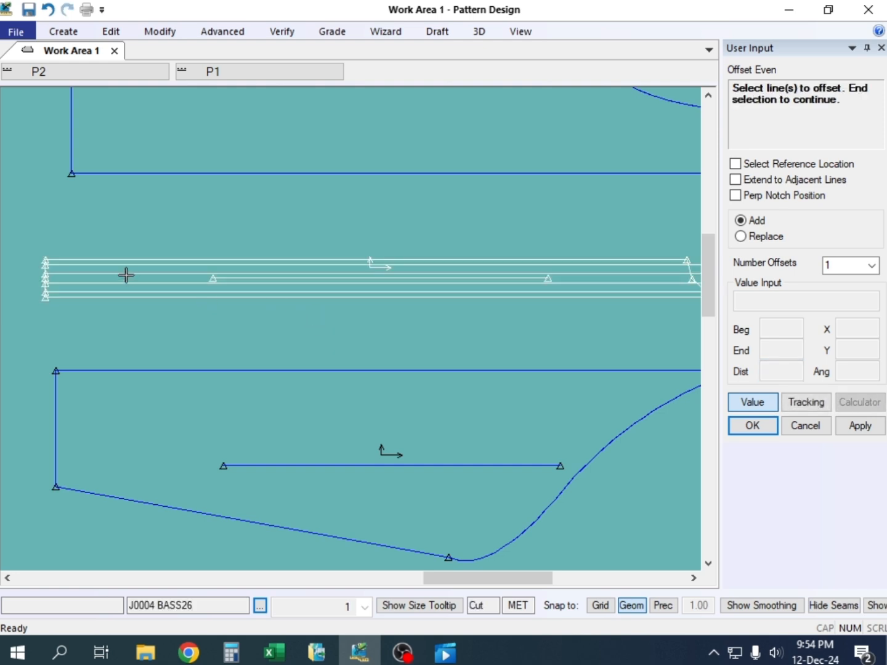
right_click(163, 230)
left_click(163, 231)
left_click(91, 274)
Compare the stripe lines at the cuff end with the sleeve stripes in Excel's jacket photos, and return to Pattern Design to view the whole piece
scroll(252, 265, "up", 2)
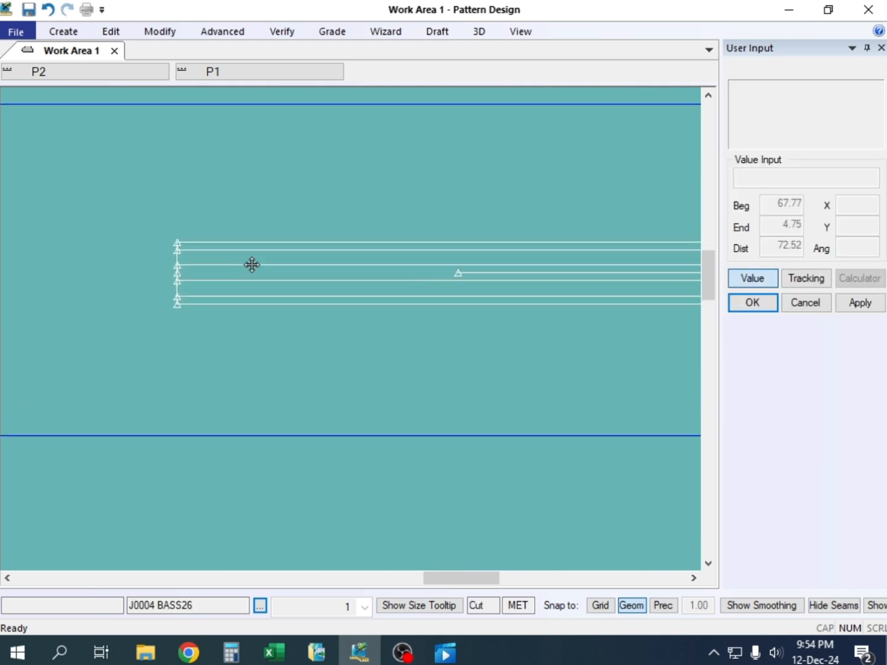
scroll(252, 265, "up", 5)
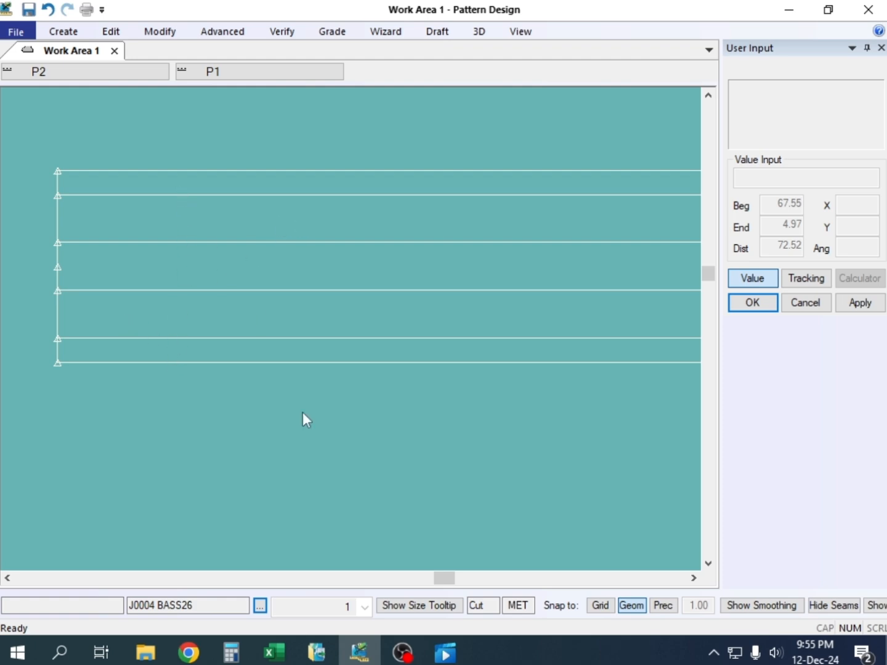
left_click(274, 652)
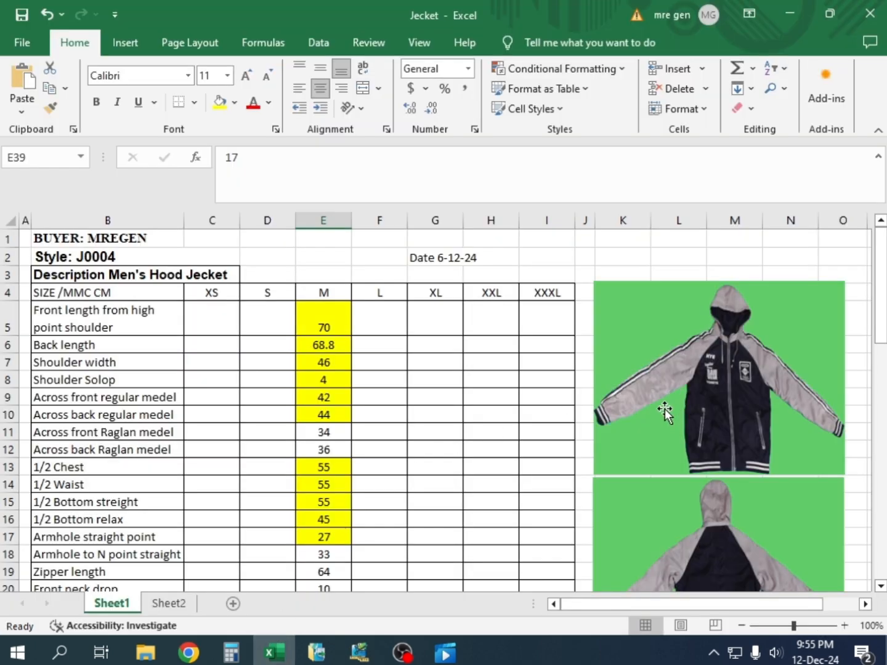
scroll(660, 382, "down", 3)
scroll(659, 378, "up", 3)
scroll(647, 387, "down", 1)
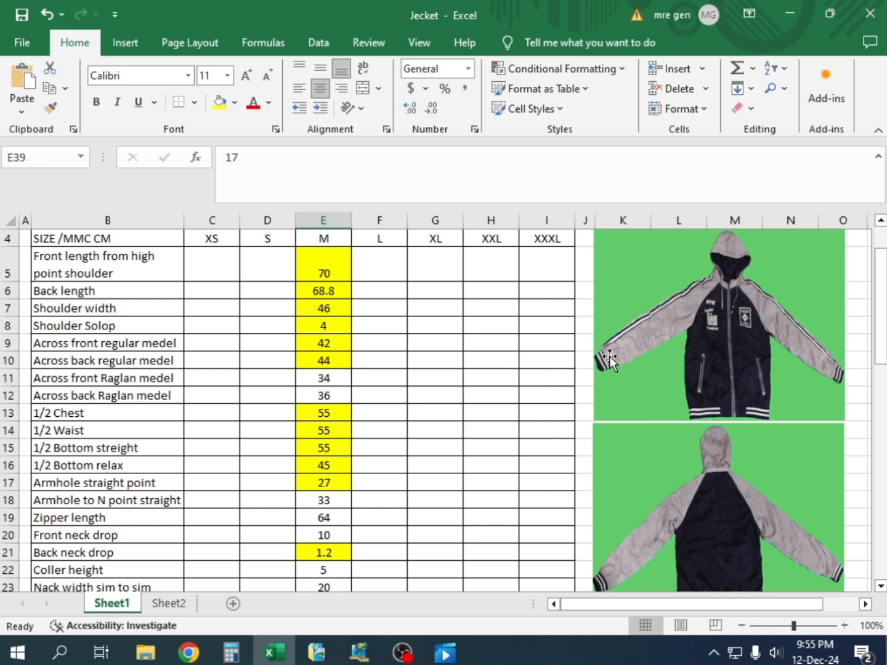
left_click(355, 654)
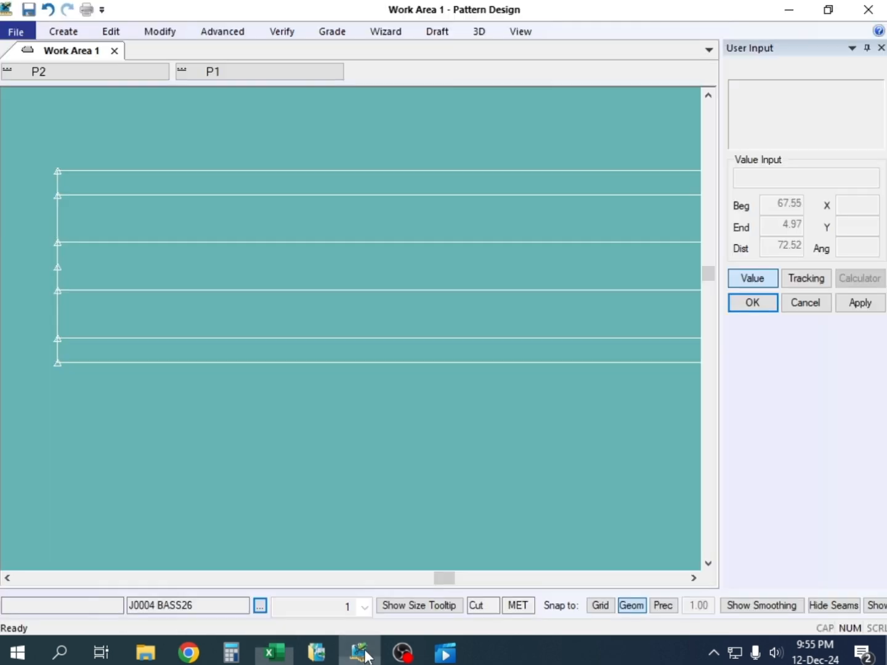
scroll(271, 320, "down", 5)
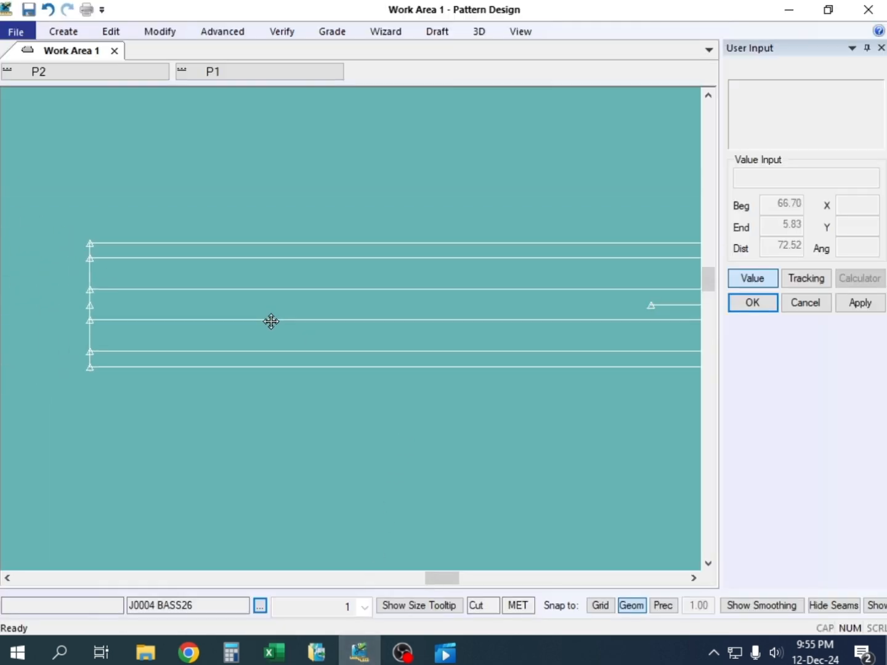
scroll(230, 324, "down", 6)
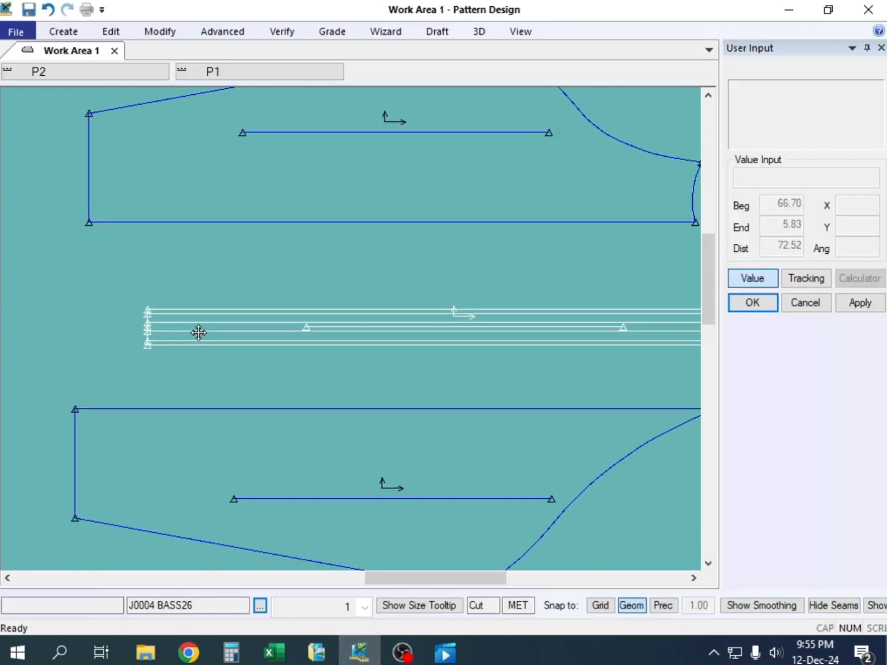
scroll(328, 288, "up", 1)
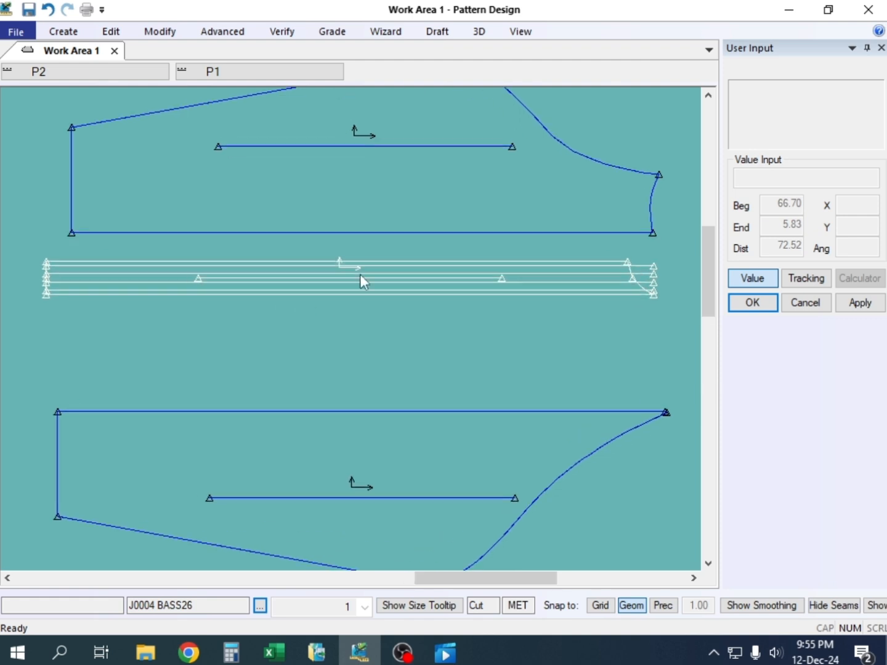
Clip the two middle inner stripe lines of the stripe panel at its curved neck edge, keeping the cuff side
scroll(584, 280, "up", 4)
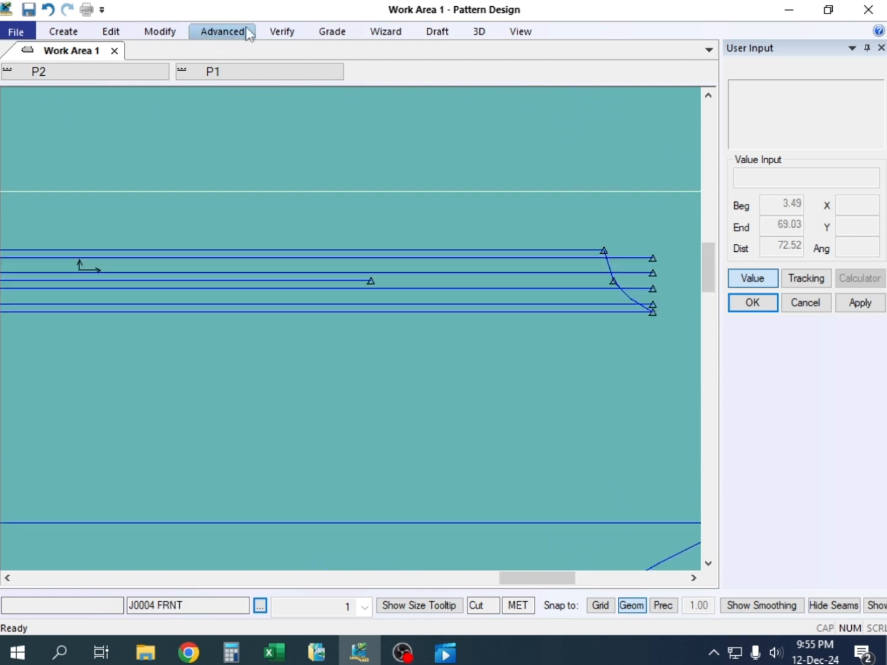
left_click(549, 293)
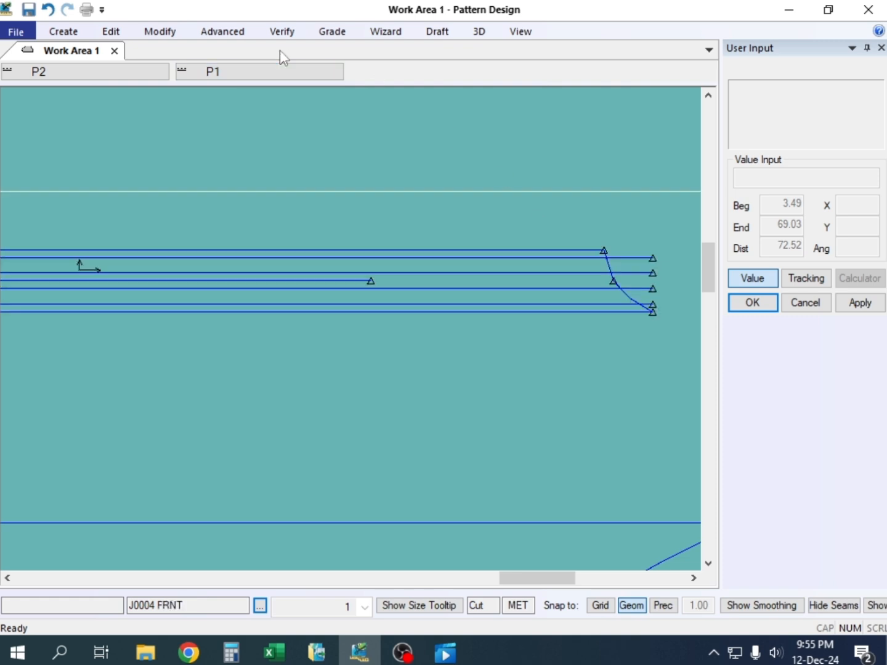
left_click(159, 32)
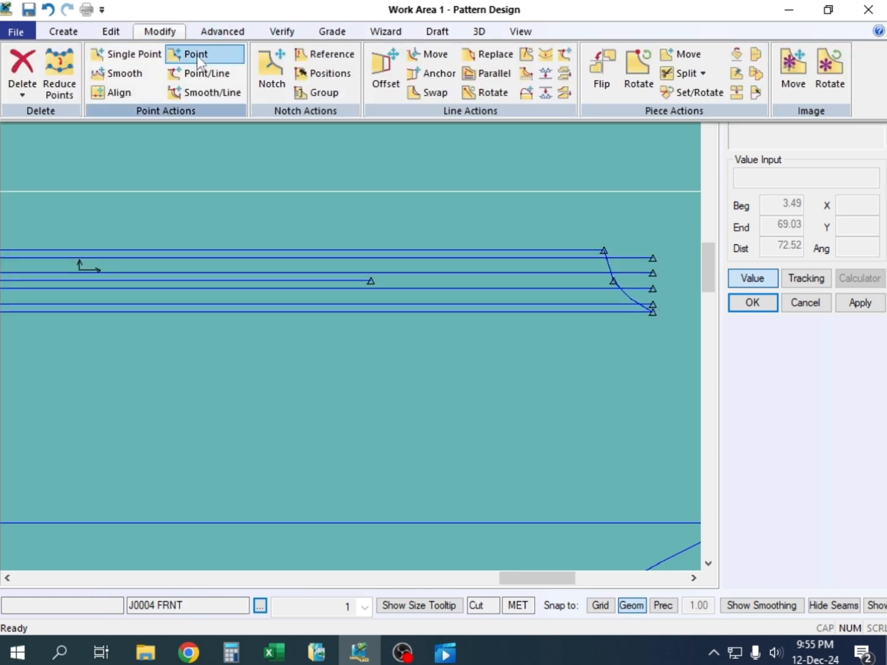
left_click(563, 75)
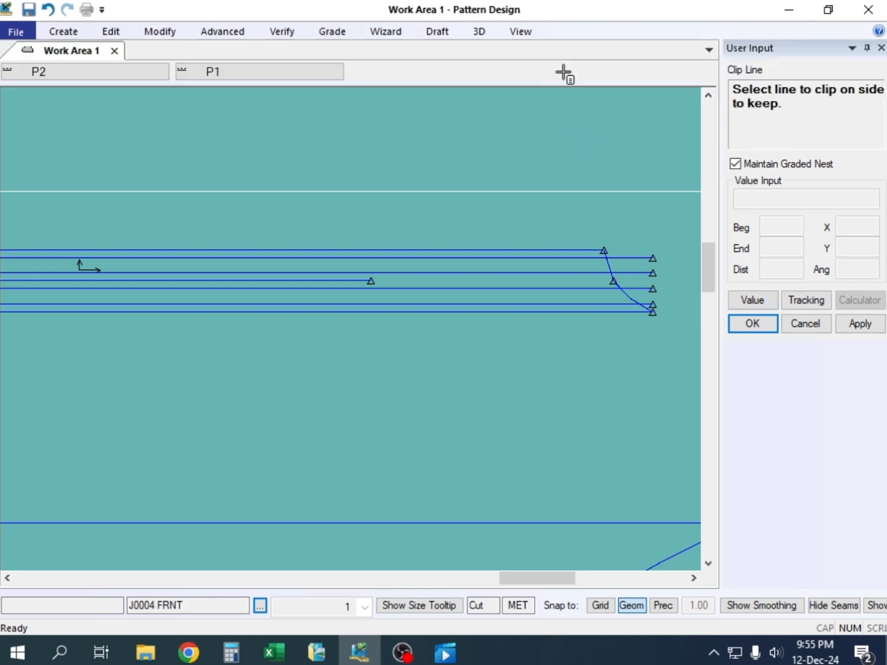
left_click(595, 288)
left_click(625, 294)
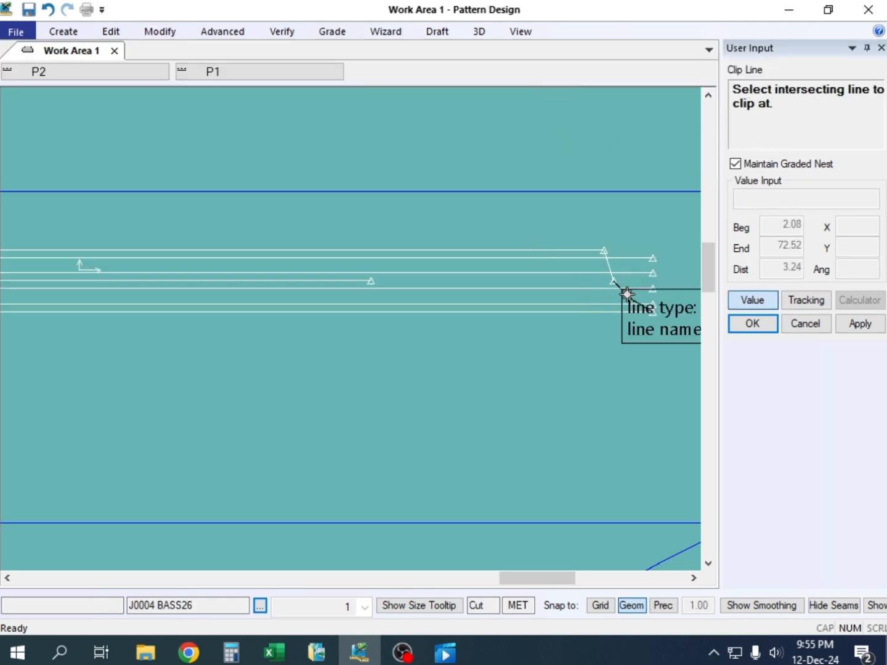
left_click(586, 273)
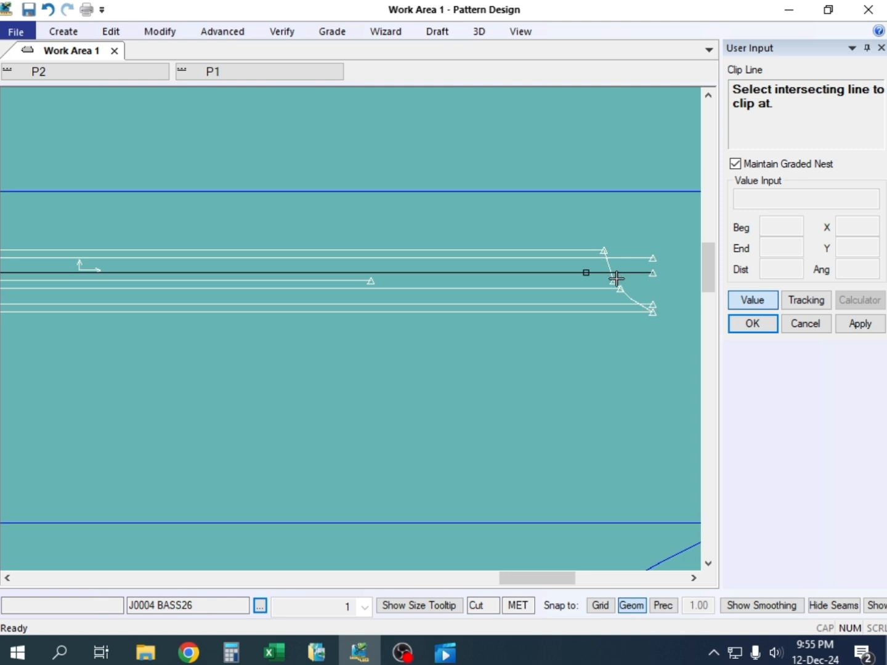
left_click(616, 279)
Clip the two outermost inner stripe lines at the same curved neck edge of the stripe panel
left_click(585, 257)
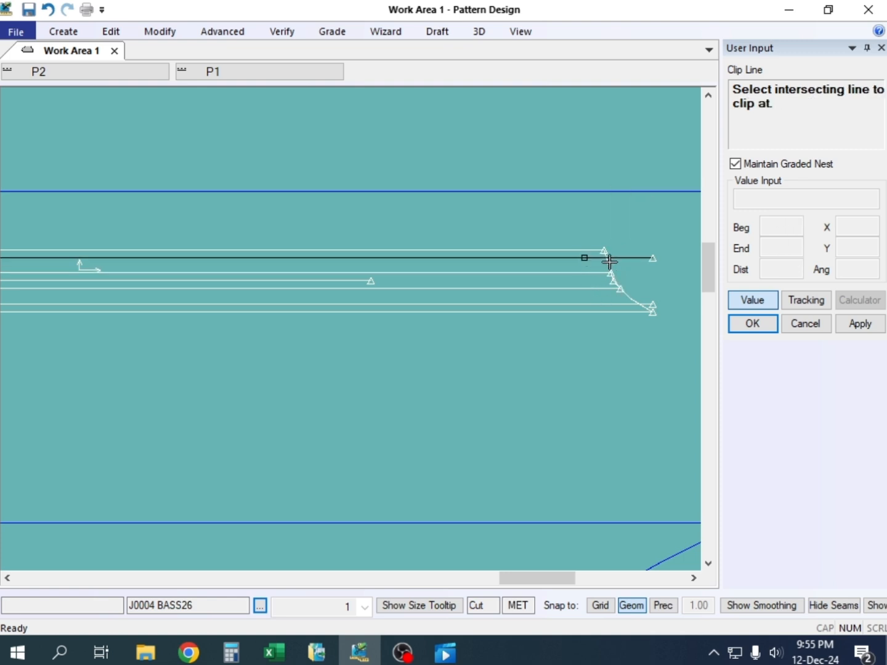
left_click(609, 261)
left_click(646, 308)
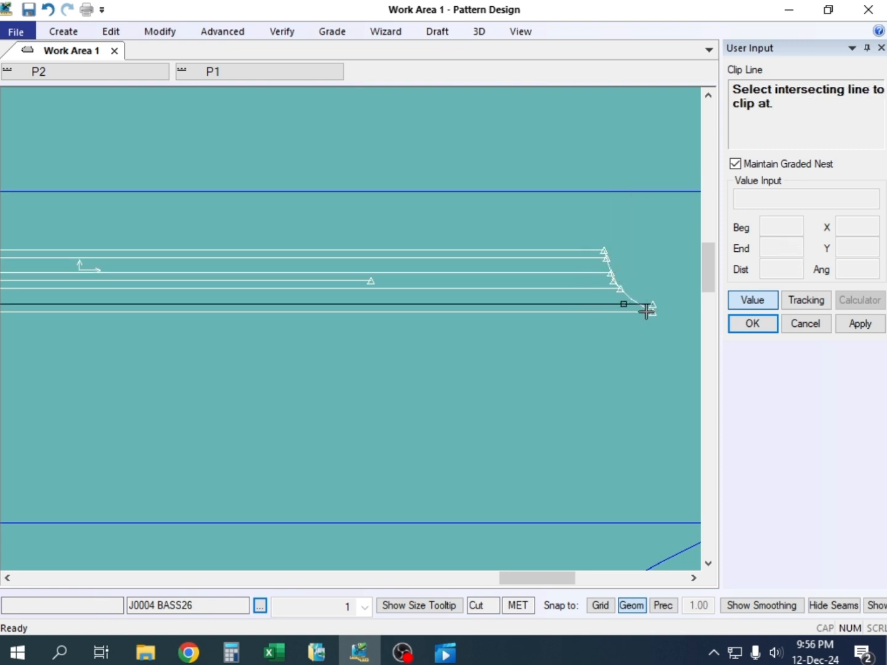
scroll(648, 310, "up", 1)
left_click(642, 305)
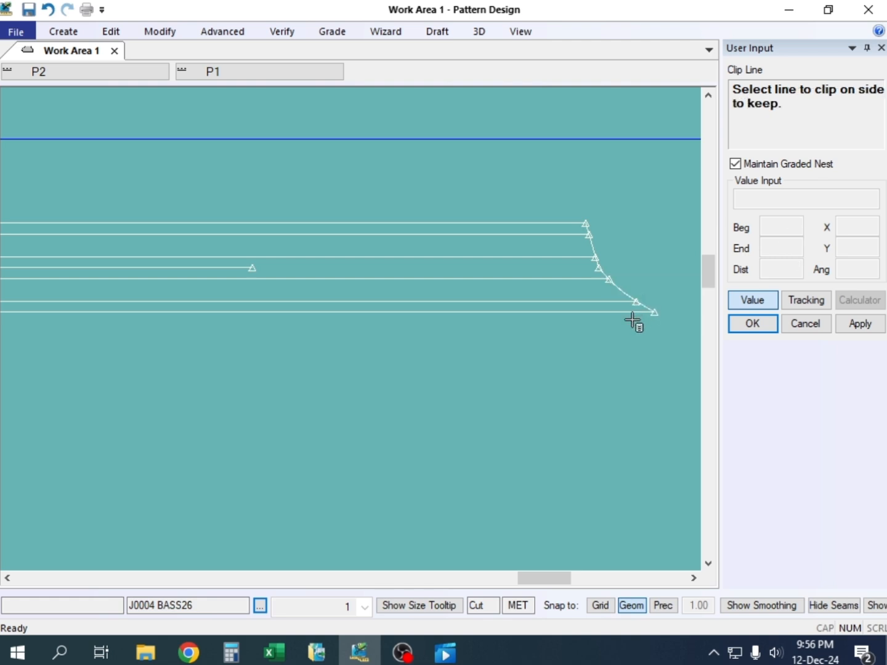
Check where the inner stripe lines end at the stripe panel's cuff edge and end Clip Line
scroll(578, 270, "down", 3)
scroll(398, 264, "down", 5)
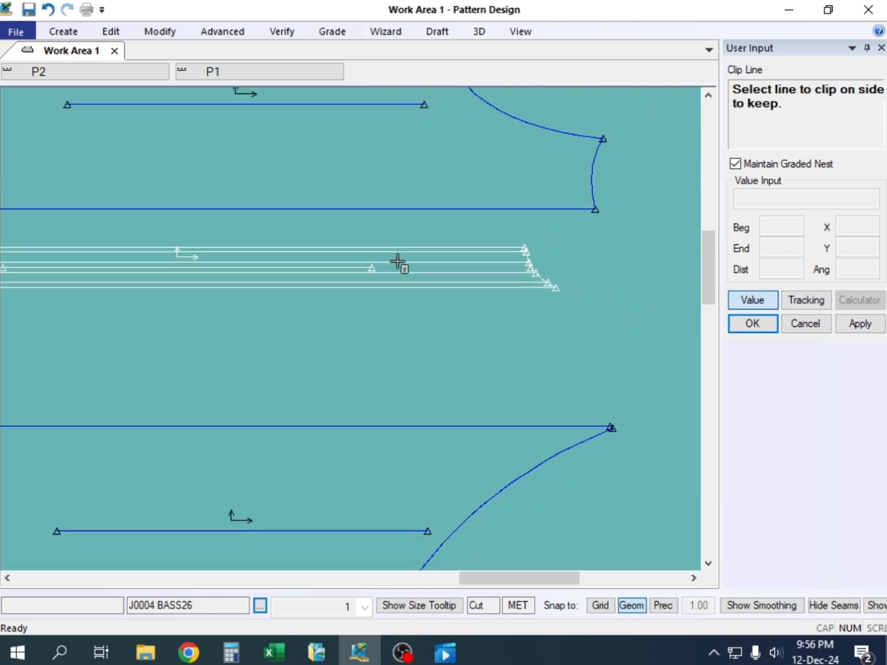
scroll(108, 255, "up", 4)
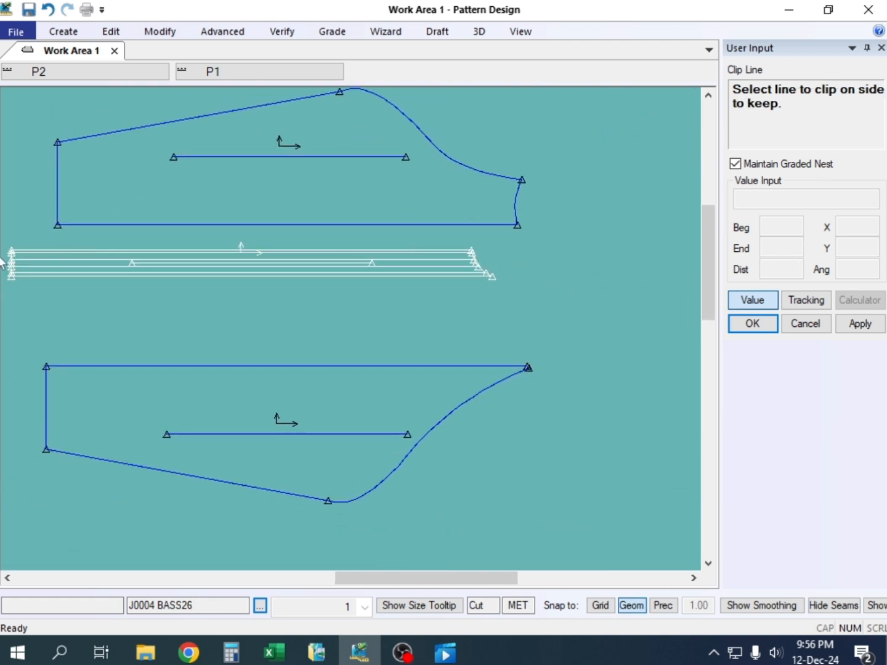
scroll(385, 269, "down", 2)
scroll(127, 265, "up", 5)
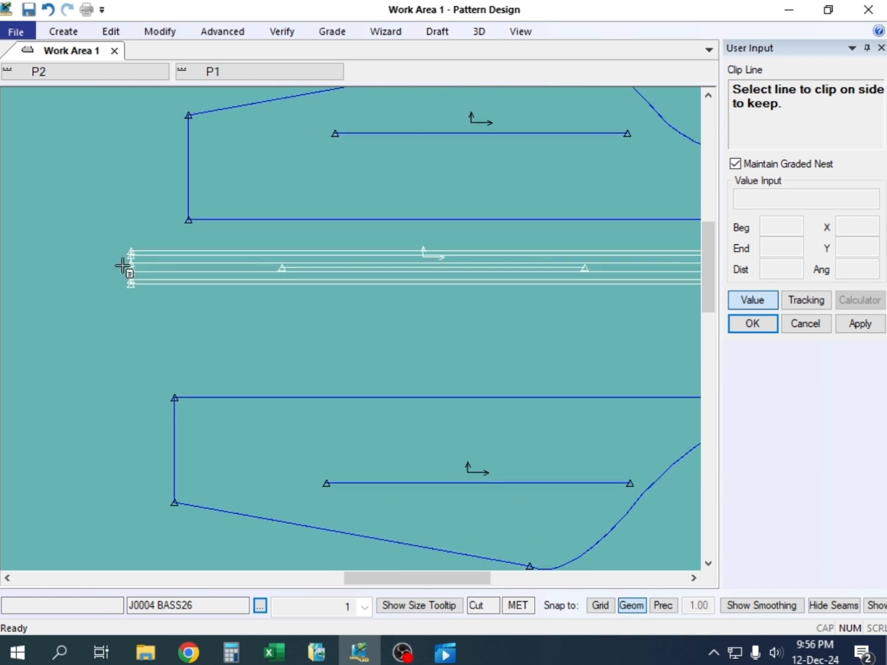
scroll(136, 265, "down", 5)
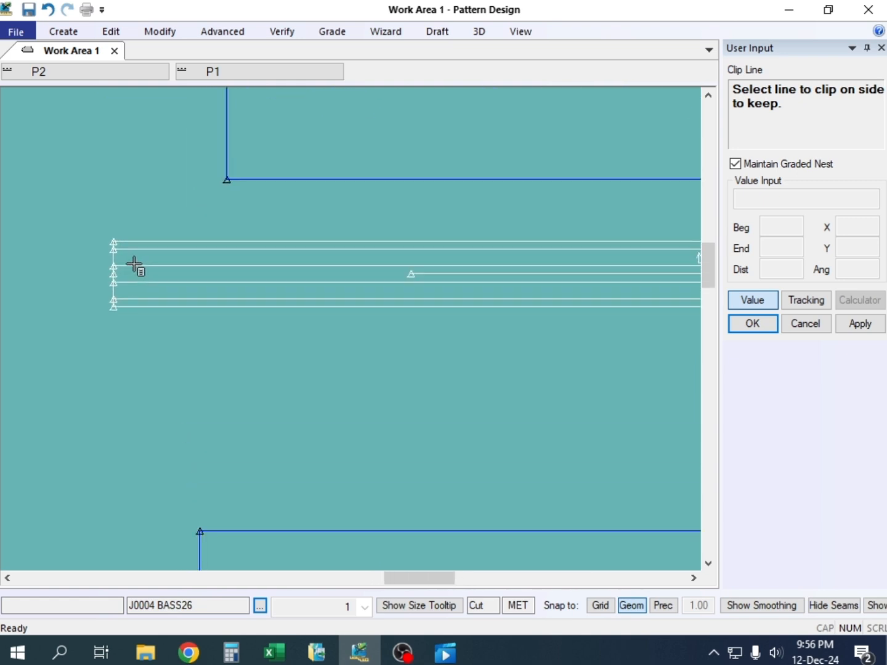
right_click(221, 125)
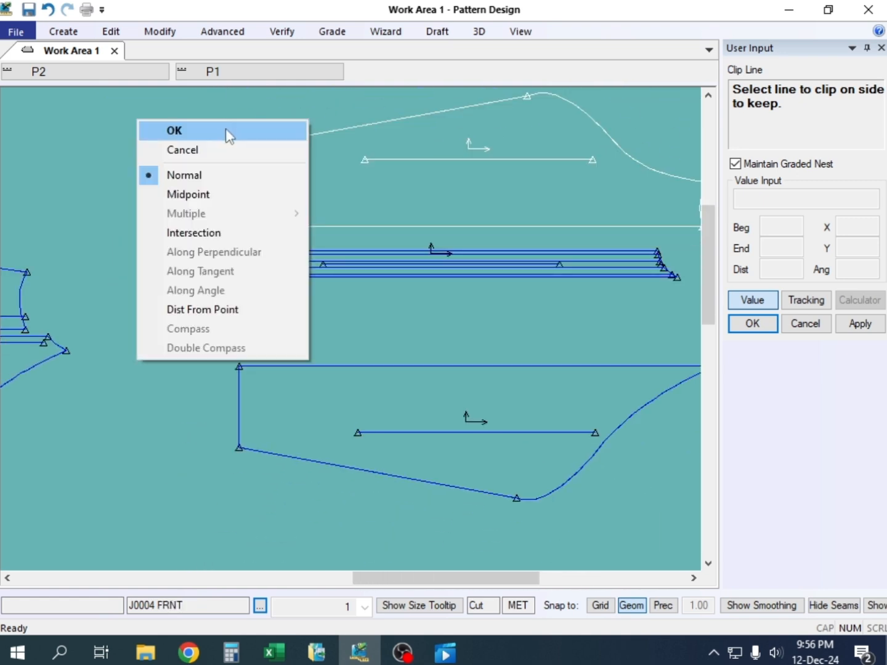
left_click(226, 132)
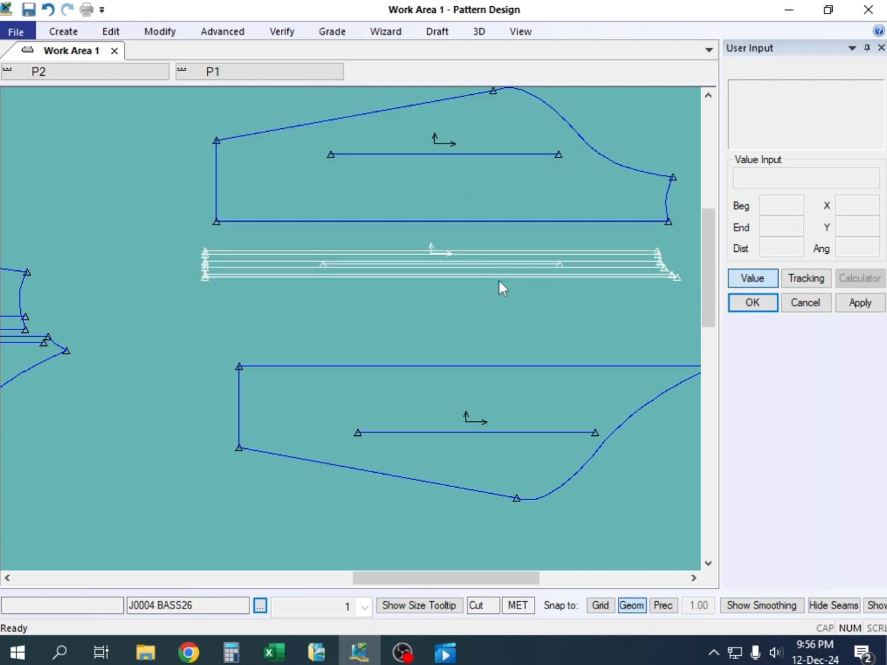
Rearrange the stripe and back panels close to the front panel, with the stripe panel between the two sleeve panels
left_click_drag(509, 266, 514, 247)
left_click_drag(517, 386, 476, 374)
scroll(529, 240, "up", 1)
scroll(327, 229, "down", 2)
scroll(426, 213, "up", 2)
left_click_drag(468, 249, 473, 279)
left_click_drag(447, 183, 441, 195)
mouse_move(435, 376)
left_mouse_down()
mouse_move(409, 360)
mouse_move(422, 360)
left_mouse_up()
scroll(406, 263, "up", 1)
mouse_move(406, 271)
left_mouse_down()
mouse_move(403, 296)
mouse_move(414, 297)
mouse_move(401, 290)
mouse_move(414, 279)
left_mouse_up()
scroll(413, 223, "down", 1)
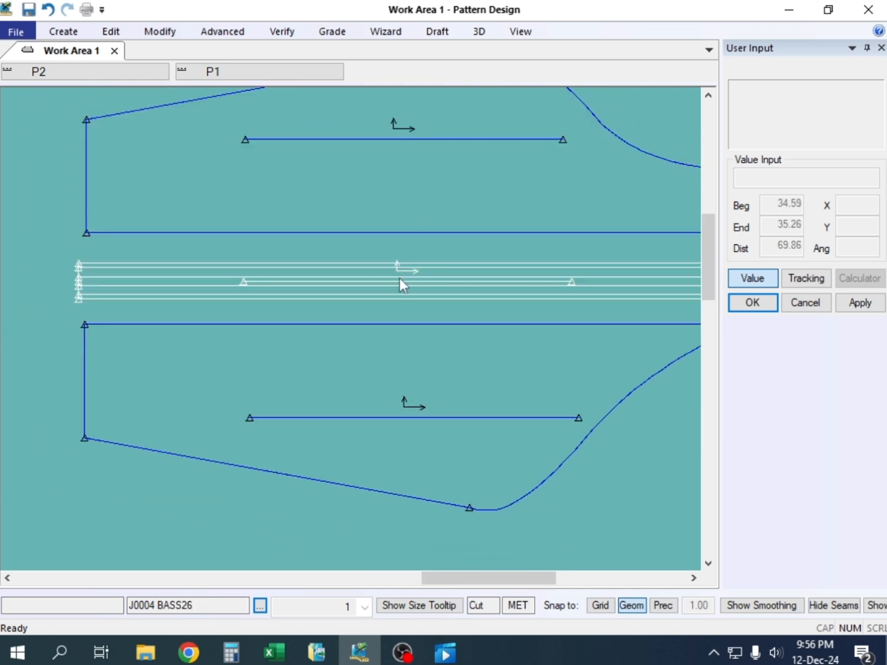
scroll(399, 278, "down", 1)
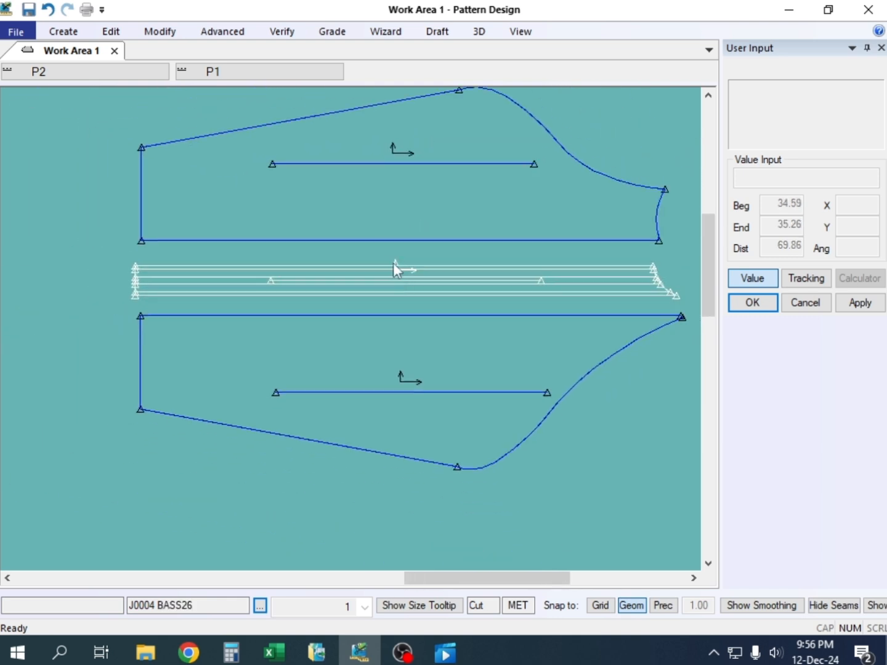
Add a Type 1 standard notch at the midpoint of the front panel's seam facing the stripe panel
left_click(63, 31)
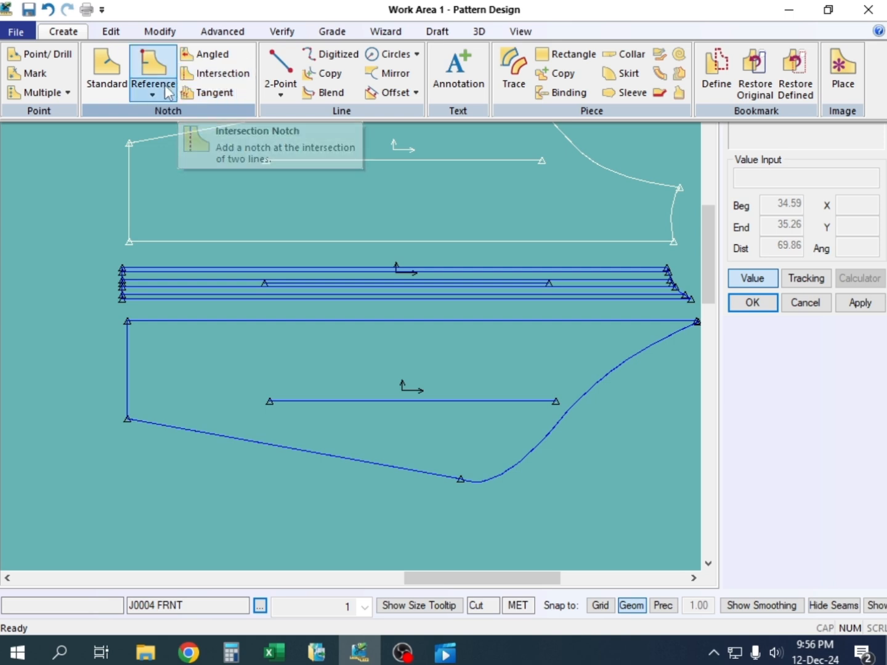
left_click(103, 78)
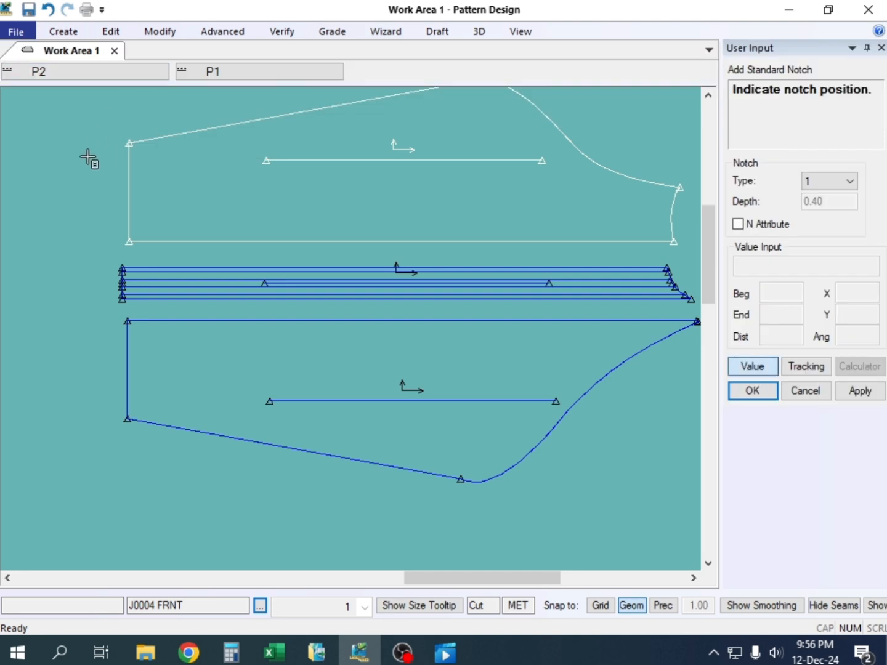
right_click(80, 147)
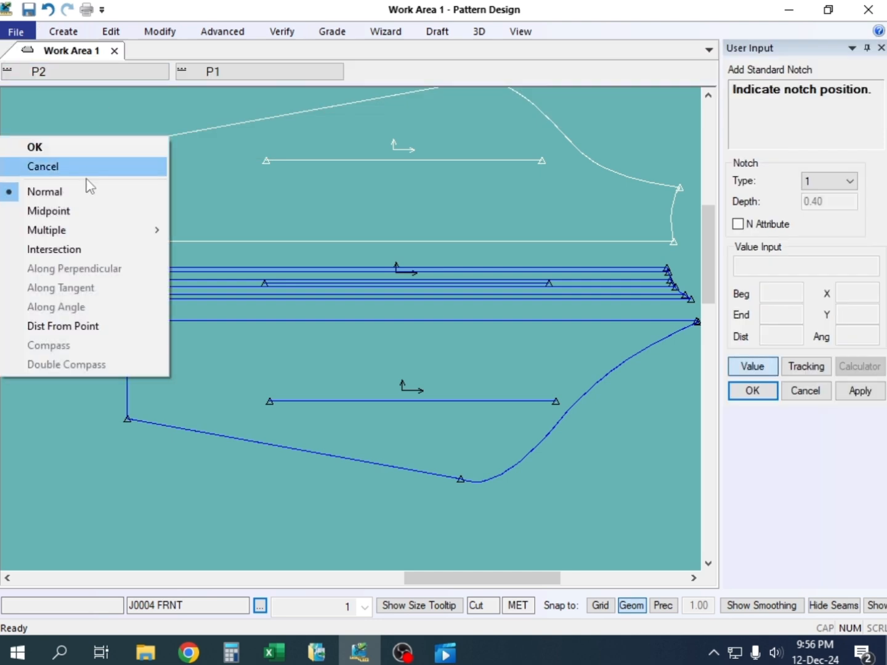
left_click(71, 212)
left_click(267, 241)
right_click(284, 239)
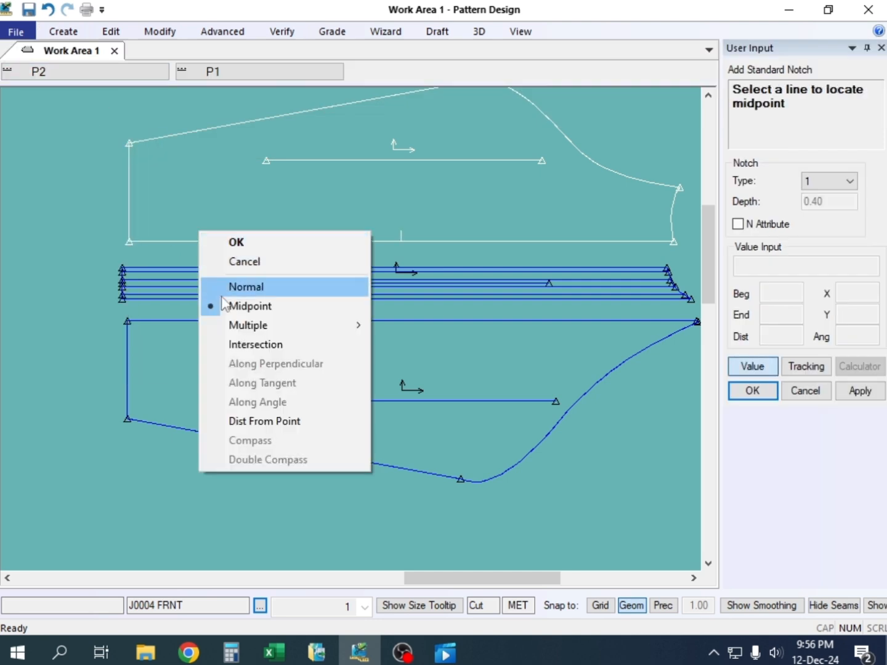
Add midpoint notches to the back panel's stripe-side seam and both long edges of the stripe panel, and end the notch command
left_click(154, 319)
right_click(154, 320)
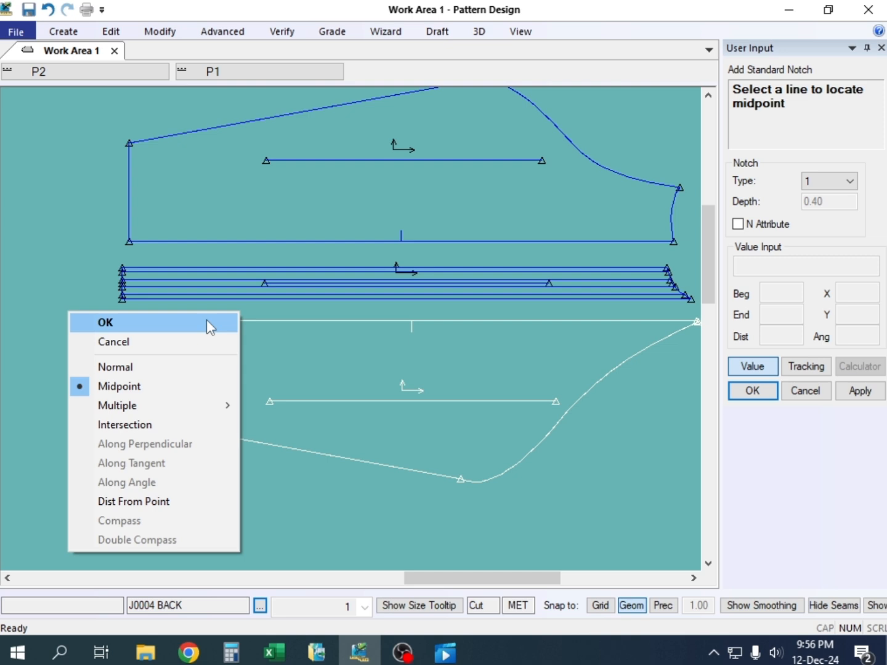
left_click(404, 296)
right_click(403, 297)
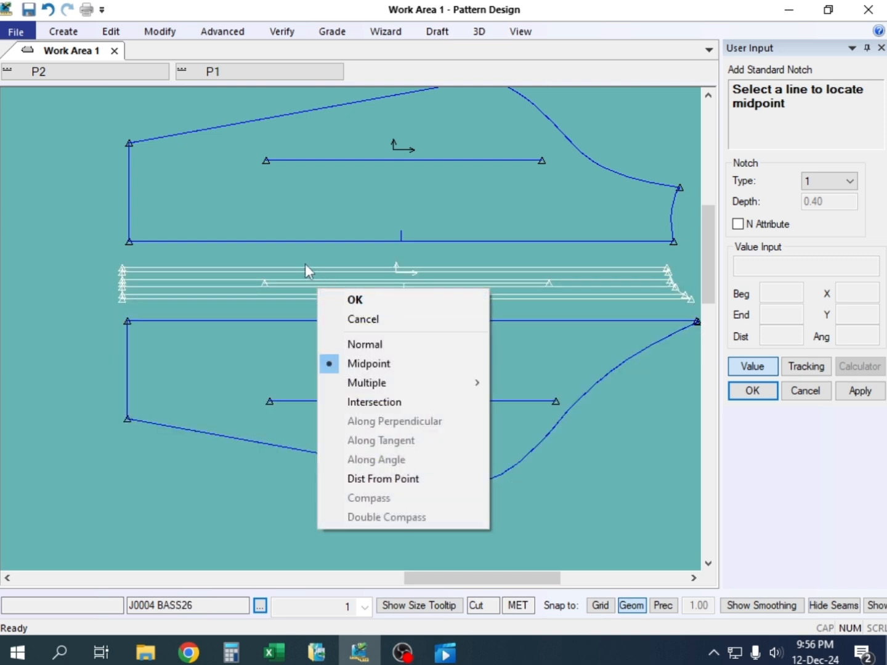
right_click(305, 265)
left_click(253, 275)
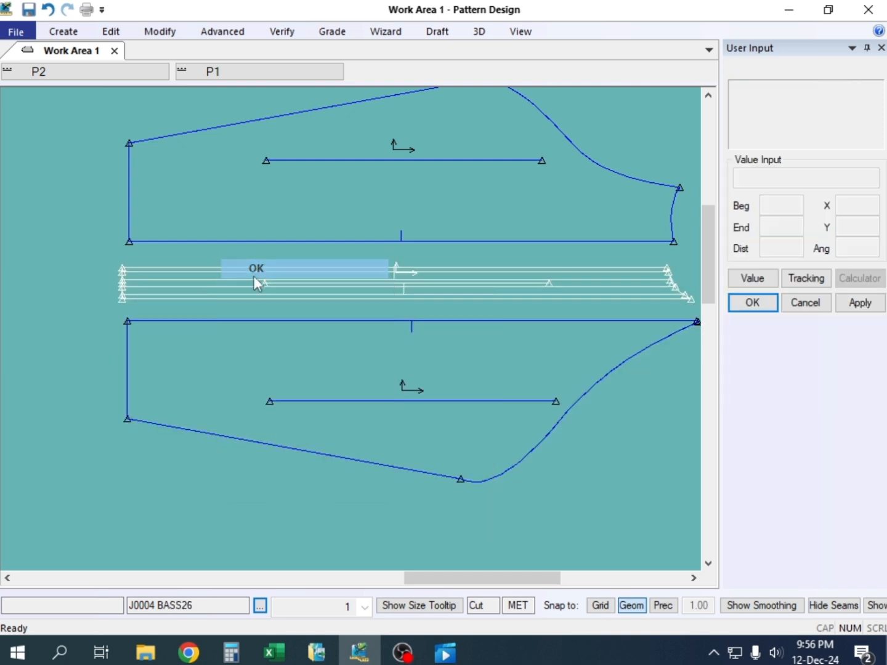
Place the stripe panel against the front panel with the midpoint notches matching, and the back panel against the stripe's other edge
scroll(409, 262, "up", 1)
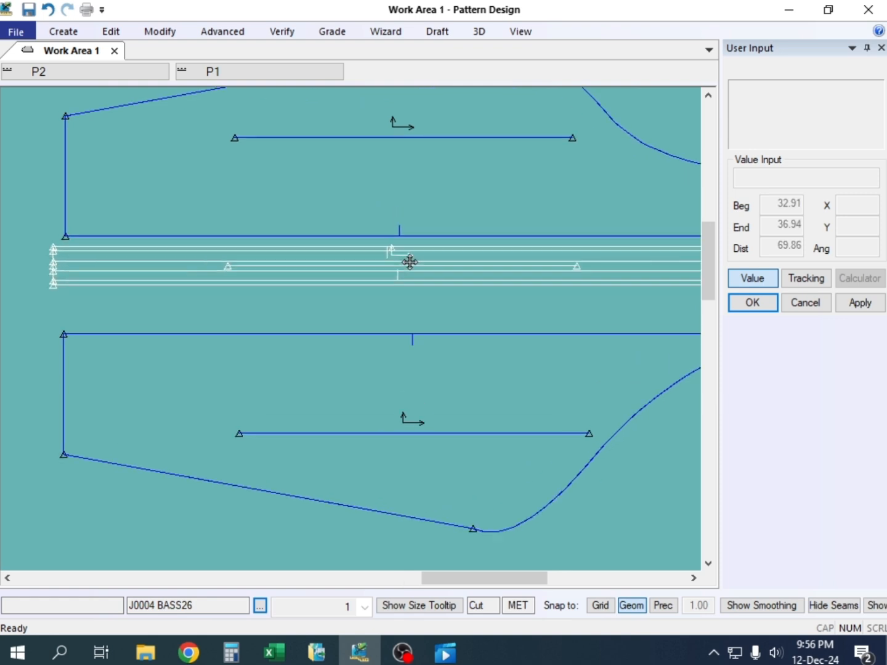
scroll(410, 261, "up", 2)
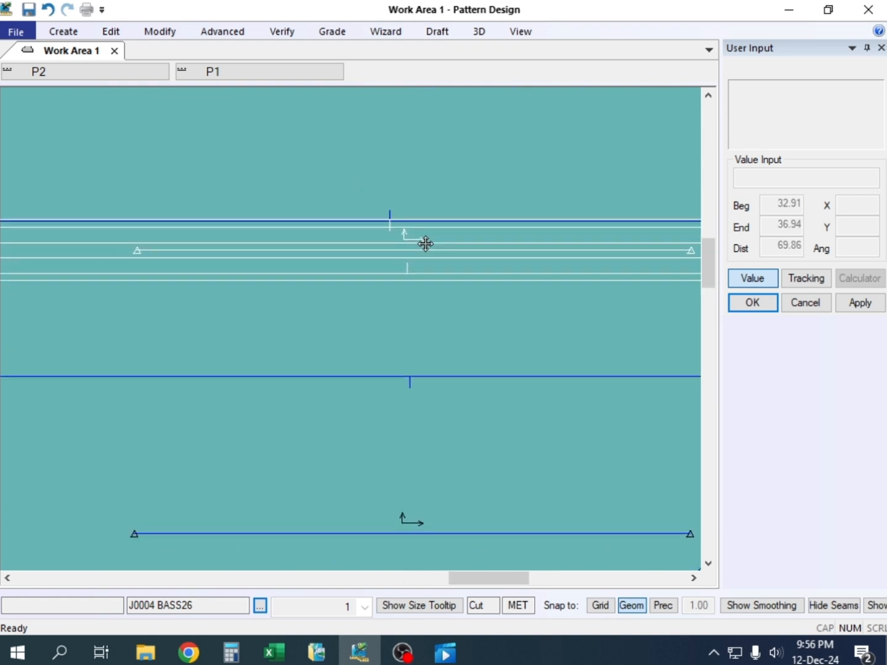
left_click(426, 244)
left_click(407, 380)
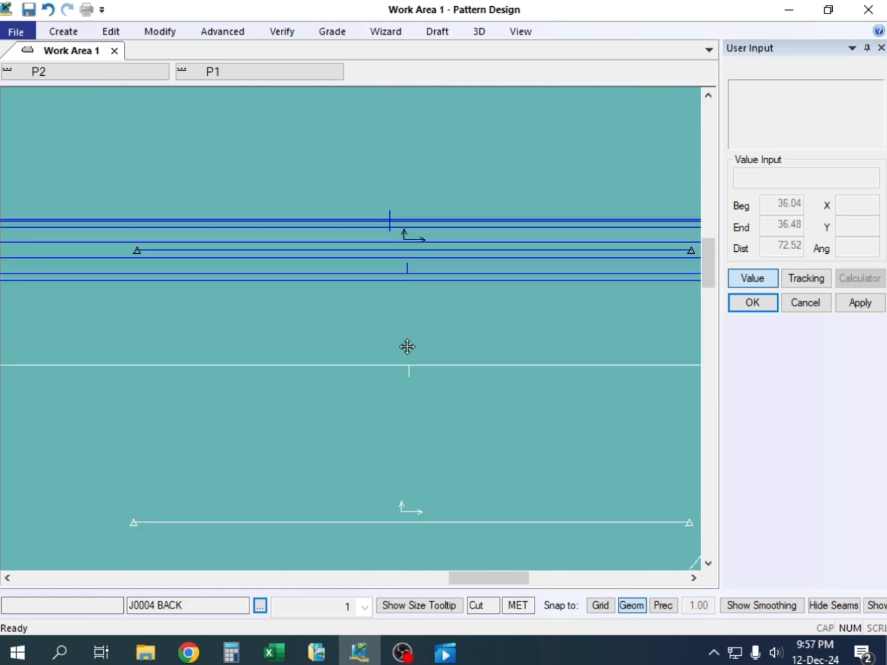
left_click(406, 304)
scroll(411, 299, "down", 2)
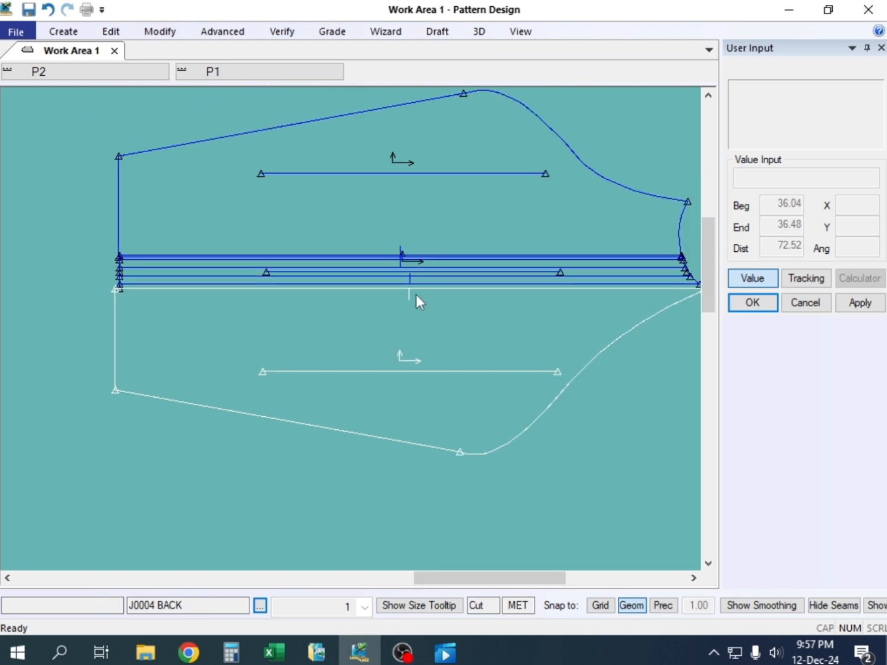
Check both ends of the joined seams and line up the panels' cuff corners with the stripe panel's corners
scroll(416, 294, "down", 1)
scroll(648, 277, "up", 2)
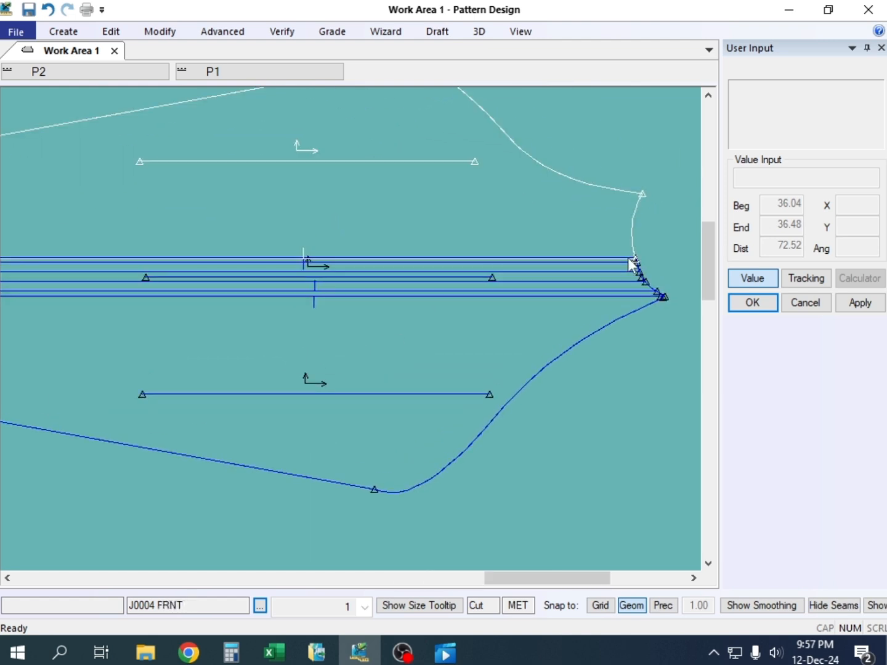
scroll(520, 282, "down", 2)
scroll(148, 278, "up", 3)
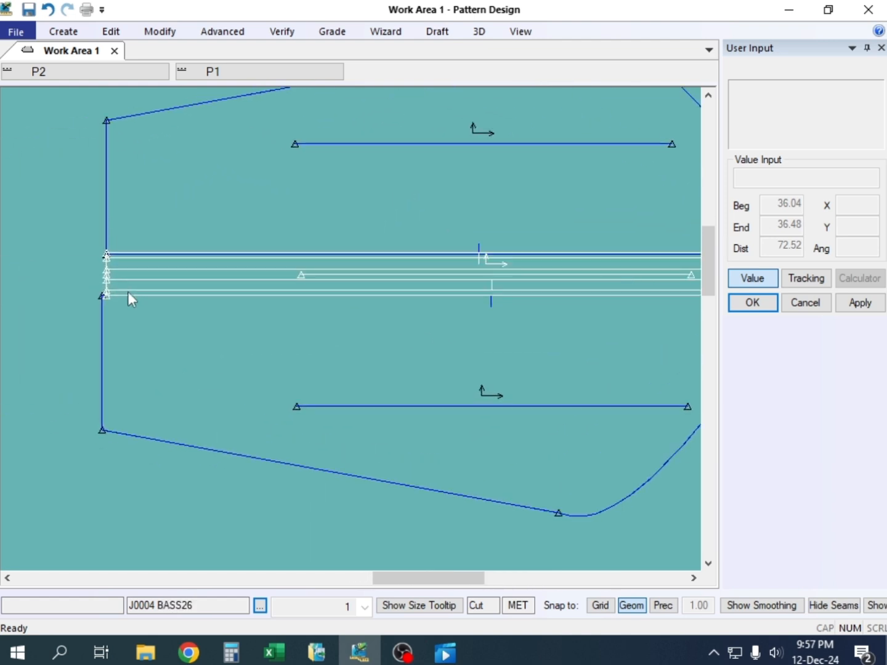
scroll(64, 307, "up", 1)
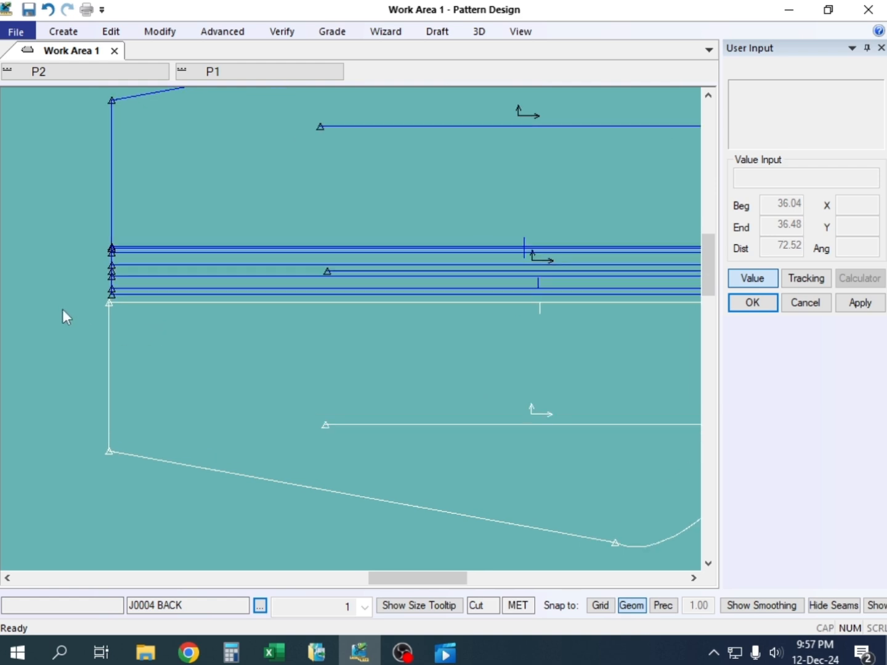
scroll(88, 311, "up", 2)
left_click_drag(122, 299, 123, 290)
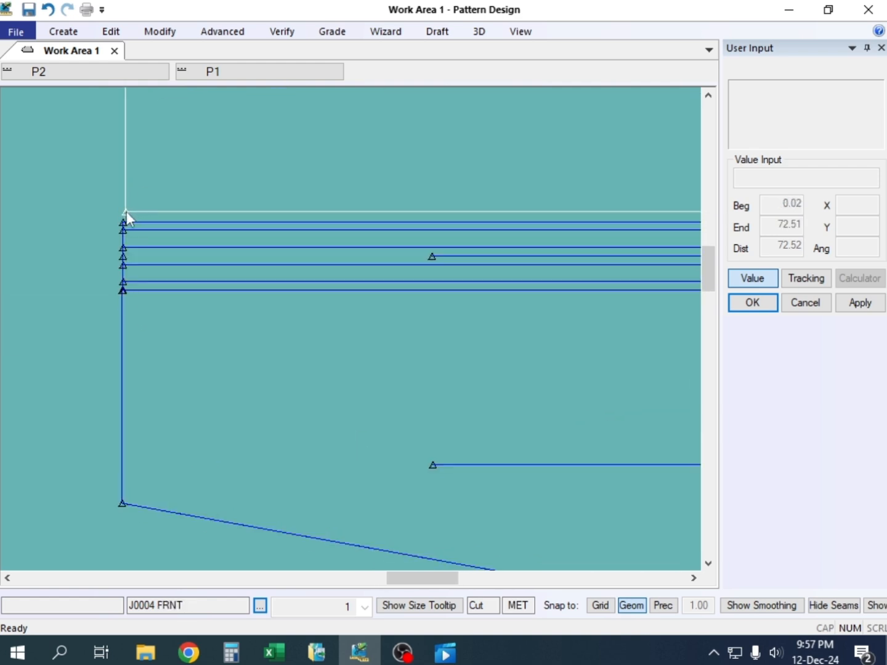
scroll(141, 273, "down", 2)
scroll(637, 242, "down", 1)
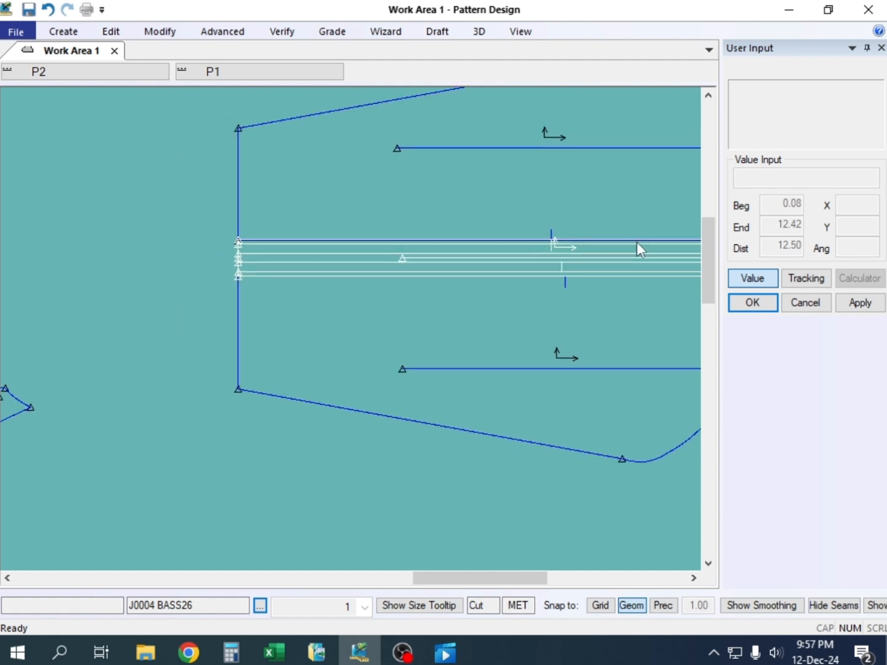
Compare the midpoint notches of the front, stripe and back panels along the joined seams with the back panel held against the stripe
scroll(637, 242, "up", 2)
scroll(604, 251, "up", 2)
scroll(524, 303, "down", 3)
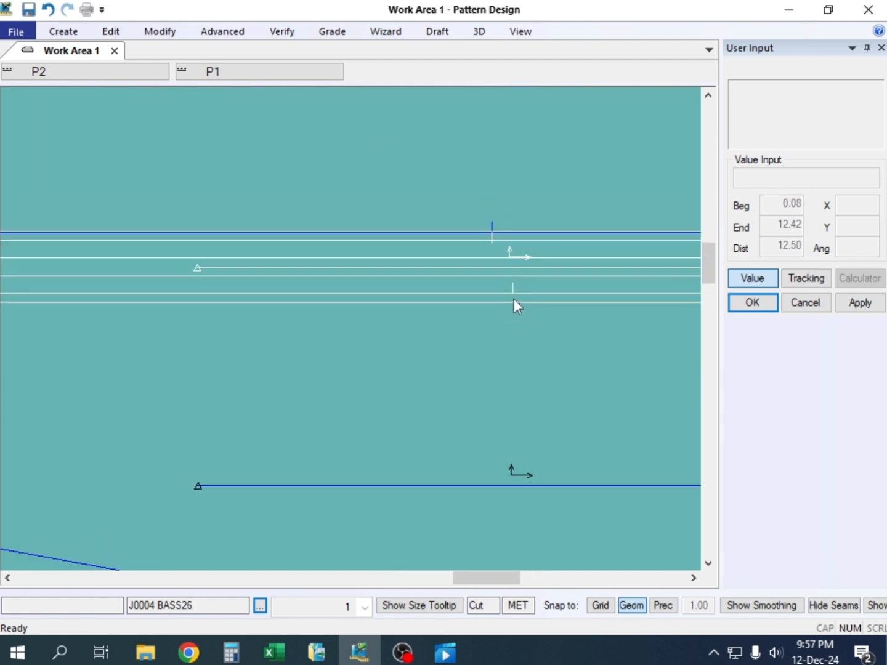
scroll(360, 335, "up", 1)
mouse_move(396, 320)
left_mouse_down()
mouse_move(395, 333)
mouse_move(395, 319)
left_mouse_up()
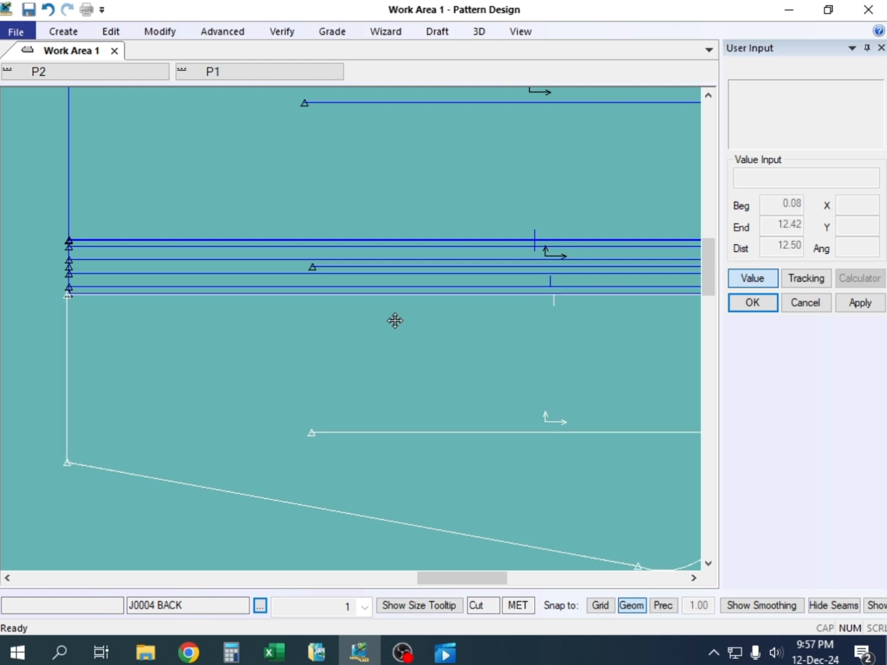
scroll(412, 289, "down", 1)
scroll(560, 287, "up", 3)
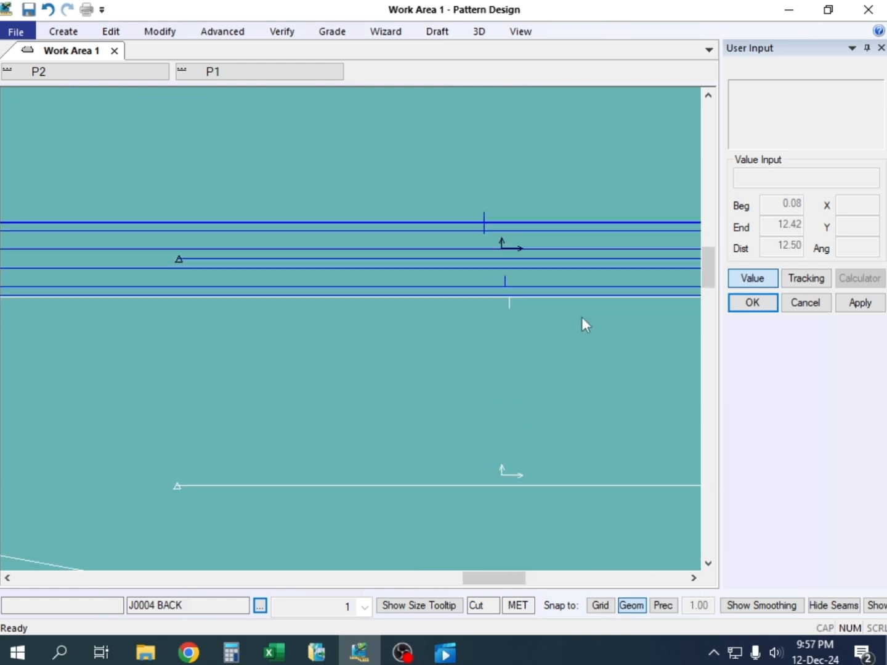
Pull the back panel away from the stripe panel and shift the stripe panel up over the front panel's seam
left_click_drag(542, 340, 523, 357)
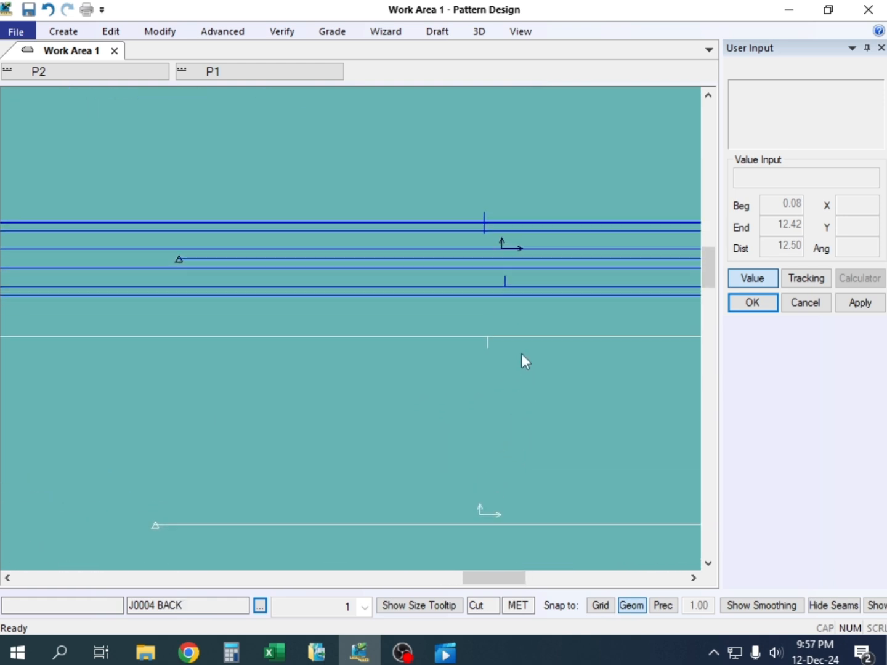
left_click(500, 286)
left_click_drag(503, 252, 496, 218)
scroll(495, 253, "up", 5)
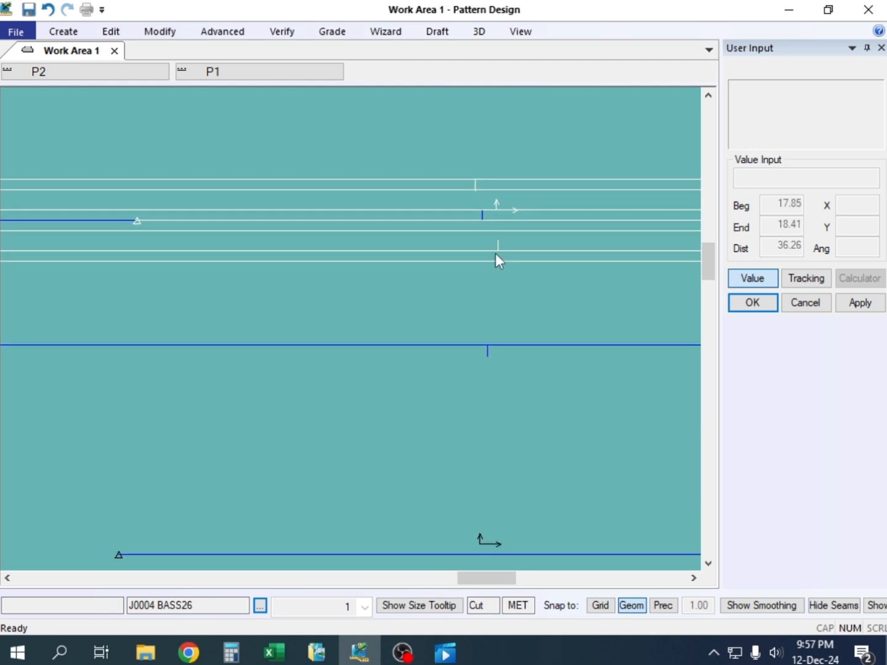
scroll(498, 258, "down", 1)
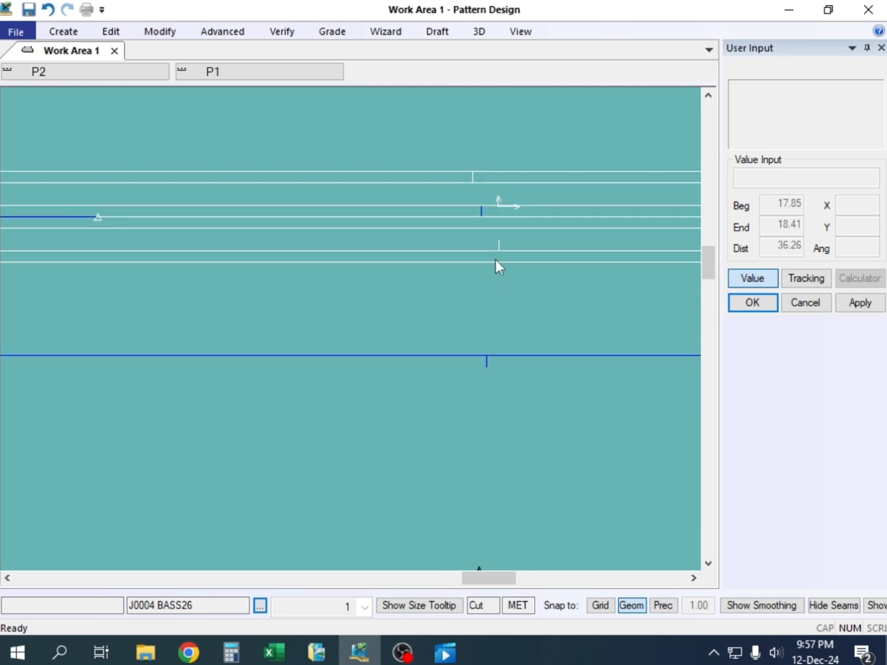
Add a Type 1 standard notch at the midpoint of the stripe panel's outer edge facing the back panel
left_click(65, 32)
left_click(105, 75)
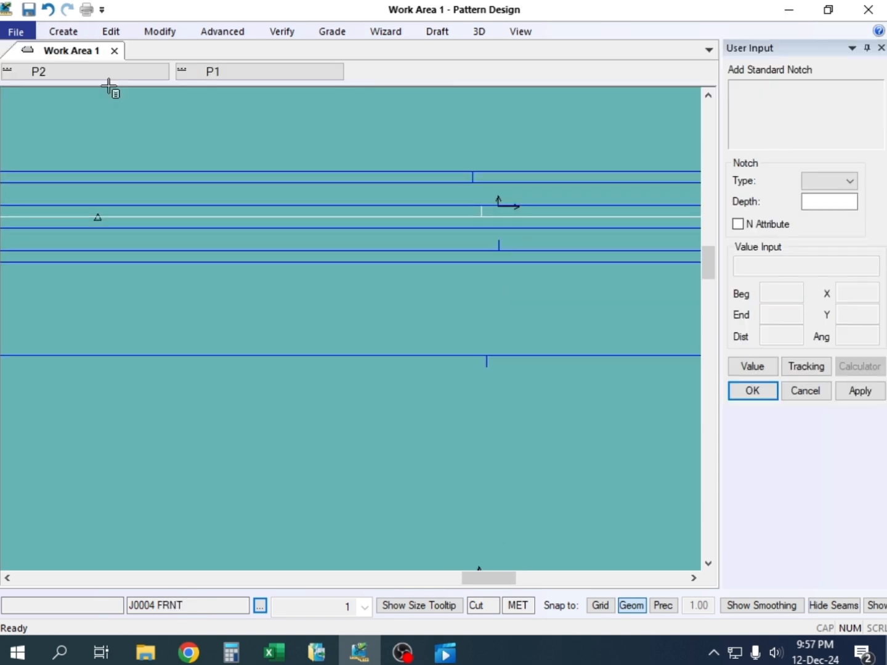
right_click(324, 174)
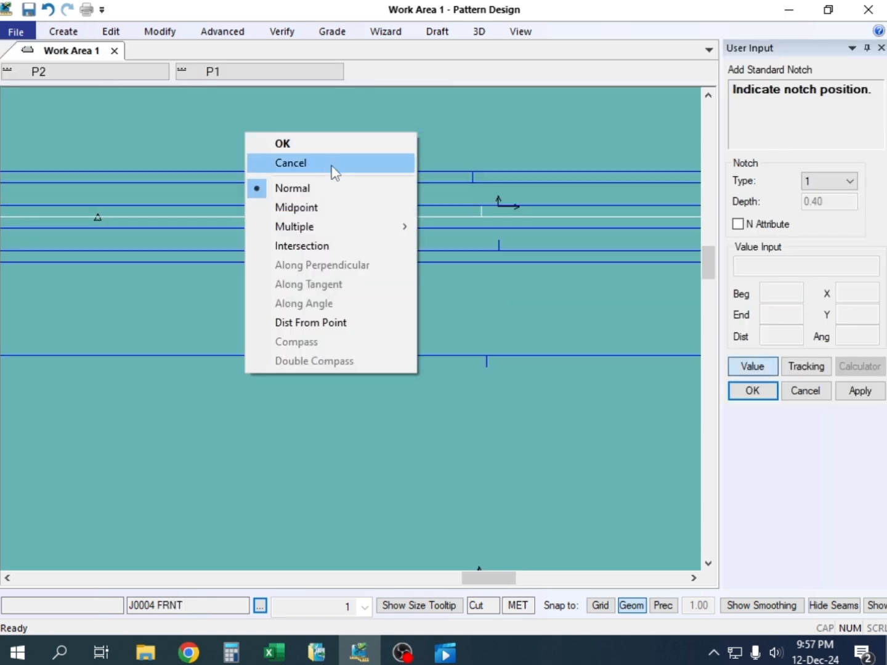
left_click(309, 207)
right_click(308, 206)
left_click(514, 262)
right_click(514, 263)
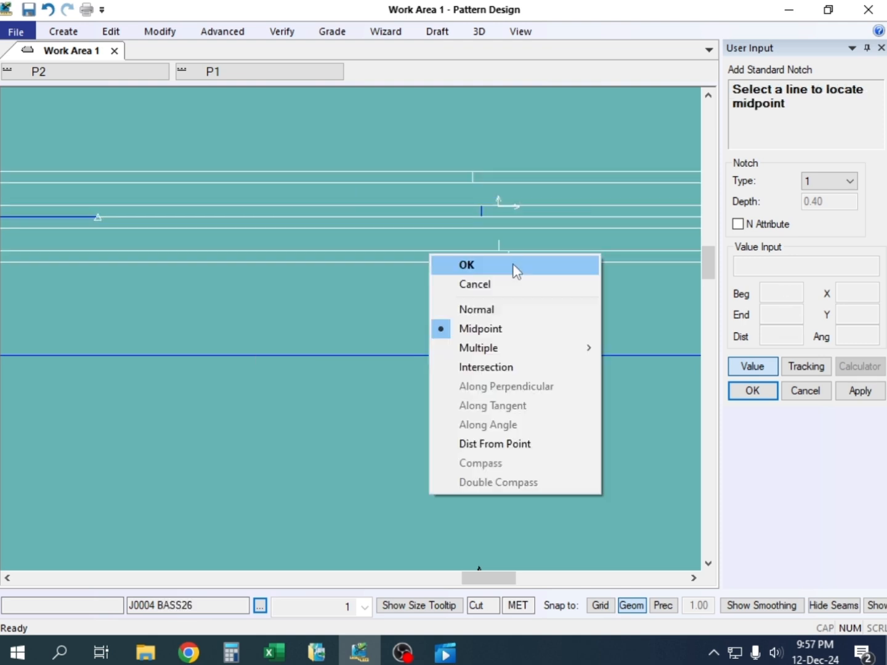
left_click(507, 269)
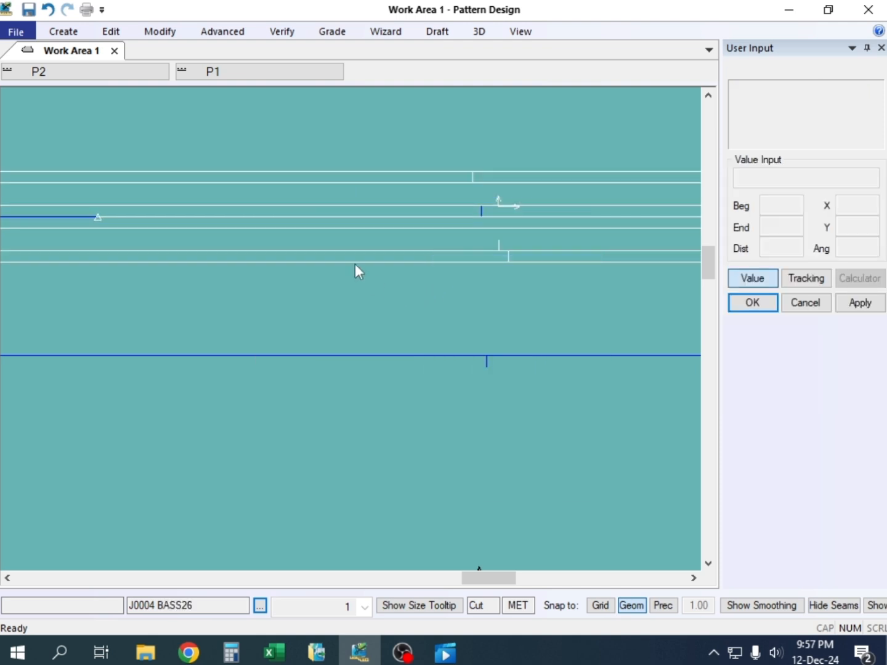
Delete the notch on the stripe panel's inner stripe line nearest the back panel
left_click(64, 31)
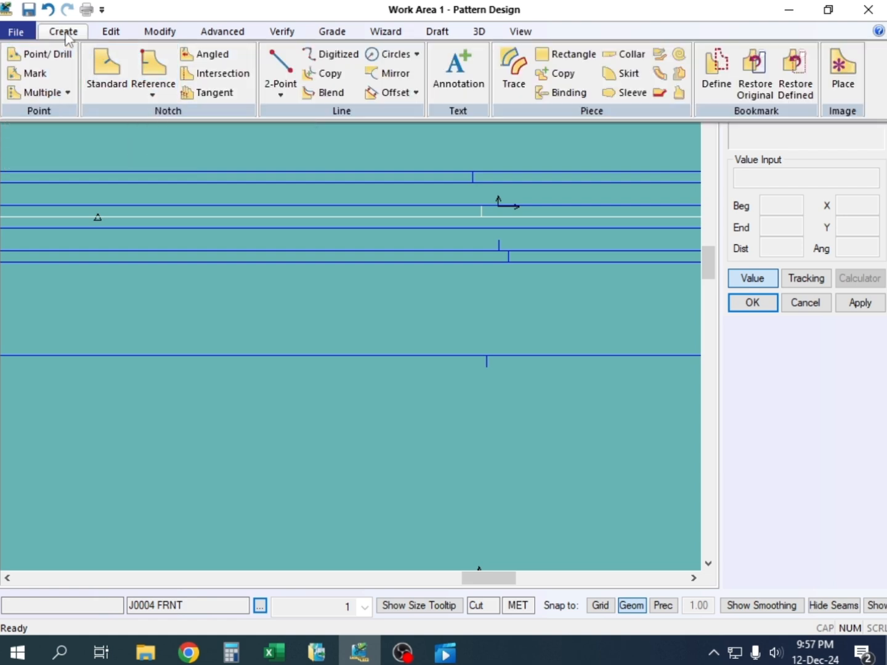
left_click(106, 32)
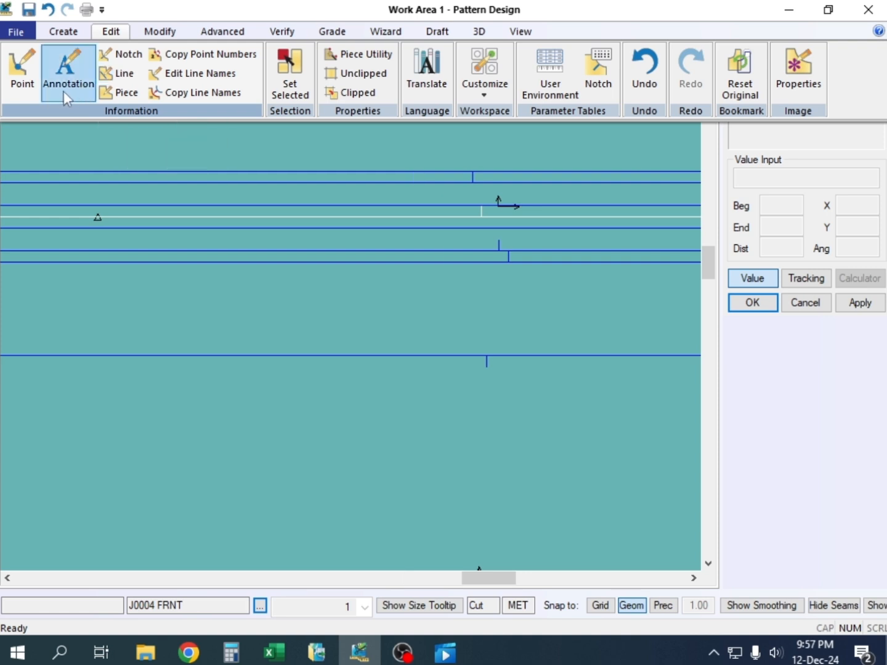
left_click(159, 31)
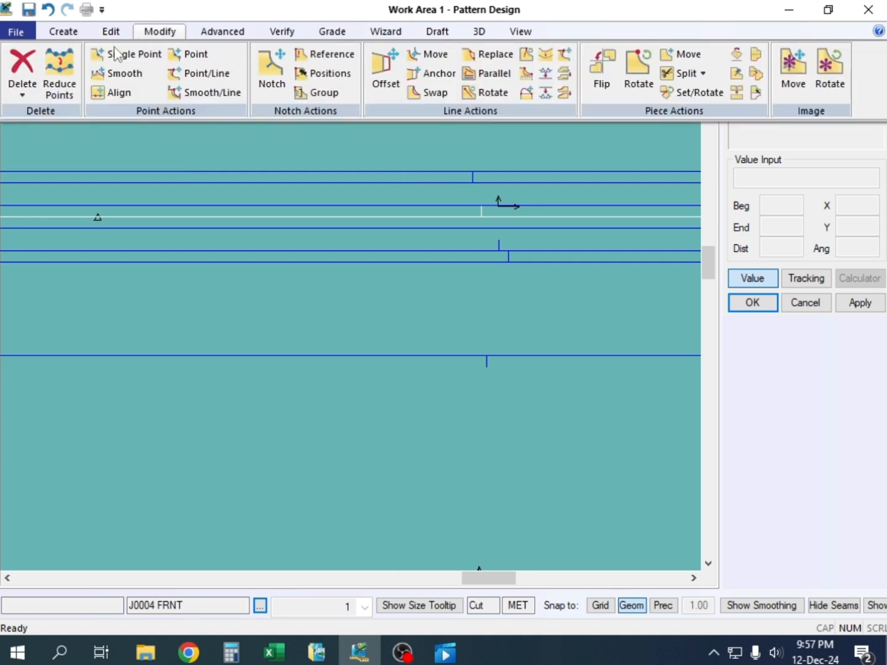
left_click(23, 93)
left_click(46, 132)
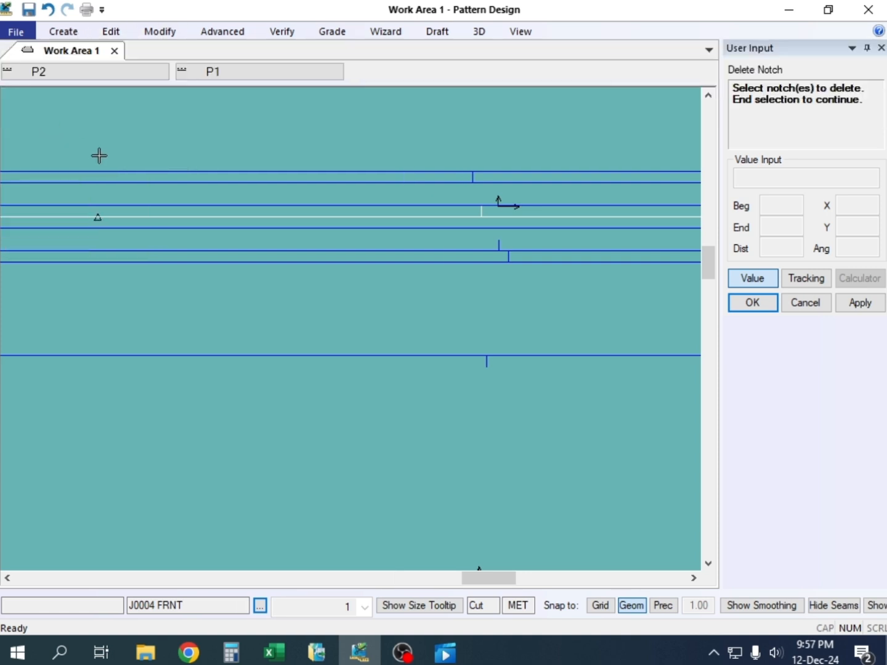
left_click(506, 249)
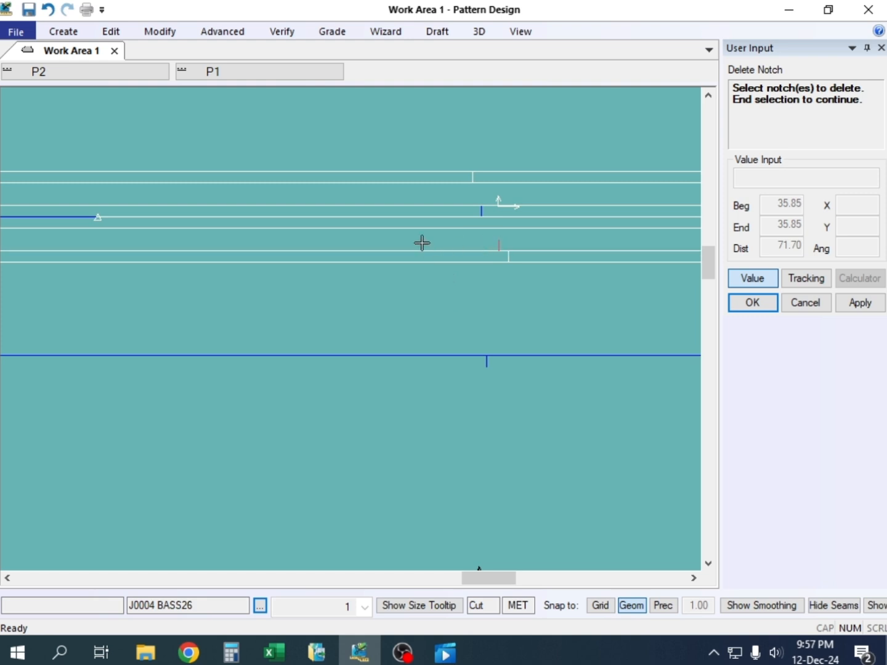
right_click(403, 219)
left_click(453, 218)
Delete the notch on the front panel's seam edge that overlaps the stripe panel, and end the delete command
scroll(482, 207, "up", 3)
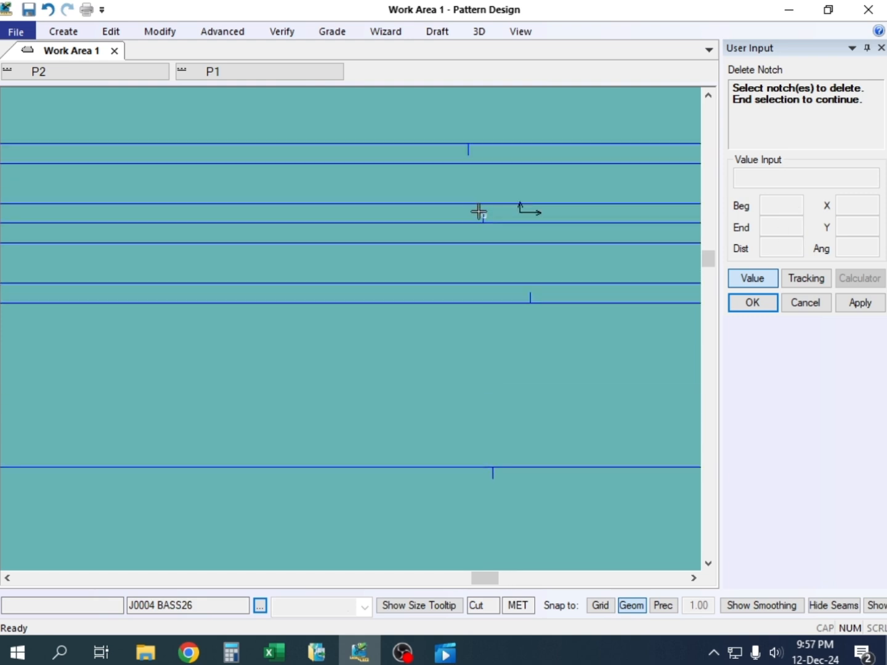
left_click(486, 219)
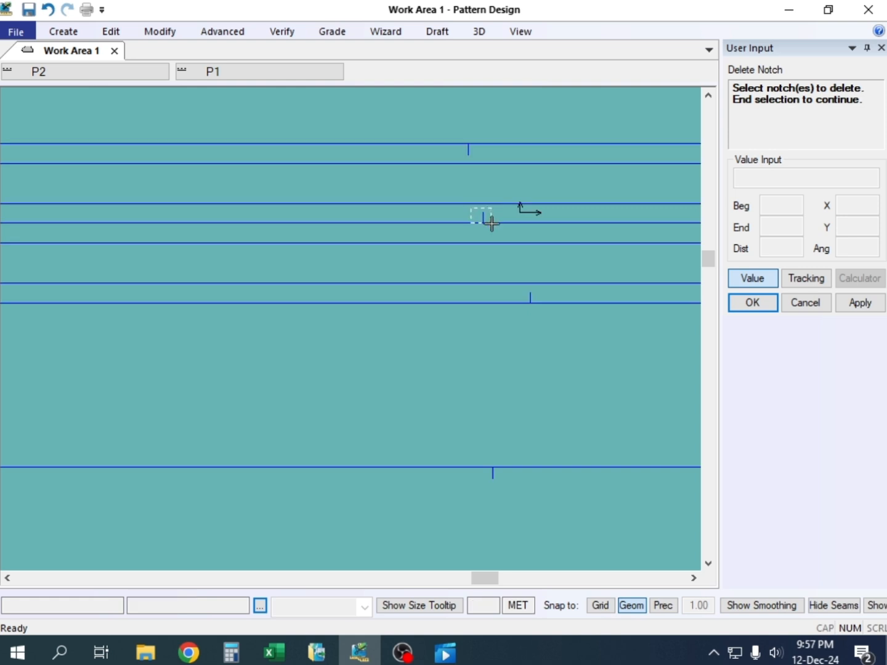
right_click(444, 181)
left_click(437, 181)
scroll(422, 194, "down", 3)
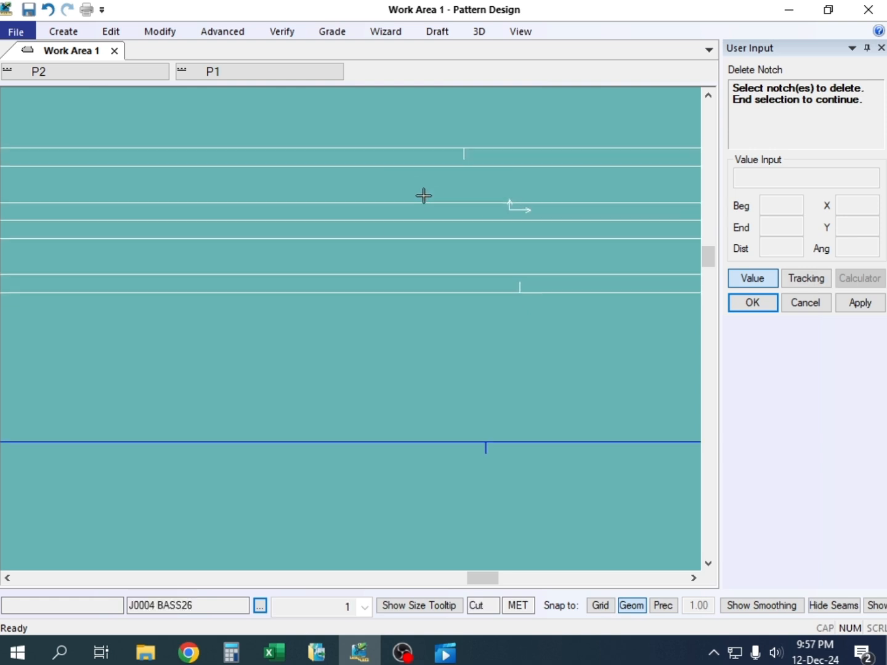
scroll(419, 184, "down", 4)
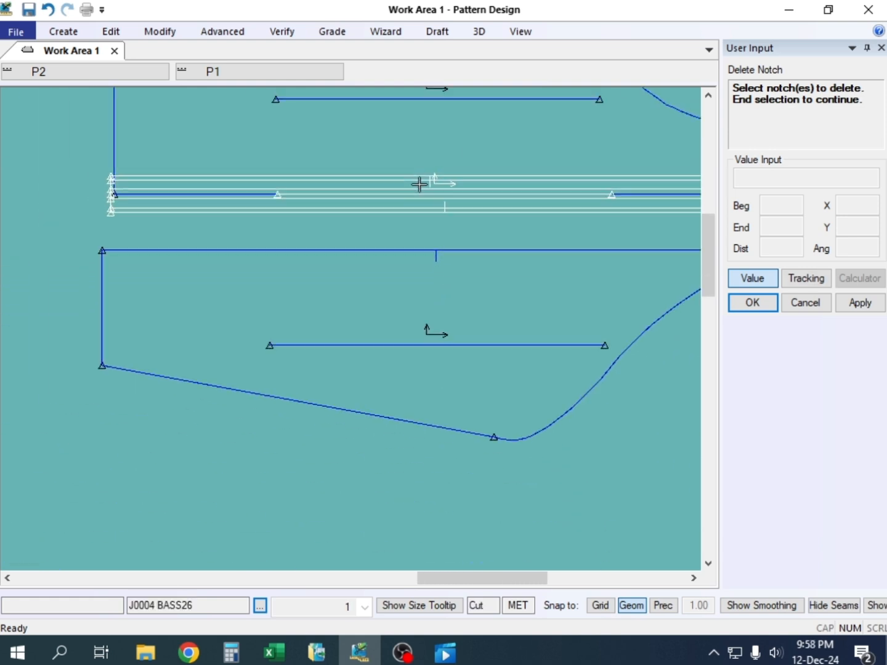
right_click(408, 150)
left_click(407, 151)
Place the back panel against the stripe panel's edge with their cuff corners lined up
left_click(442, 246)
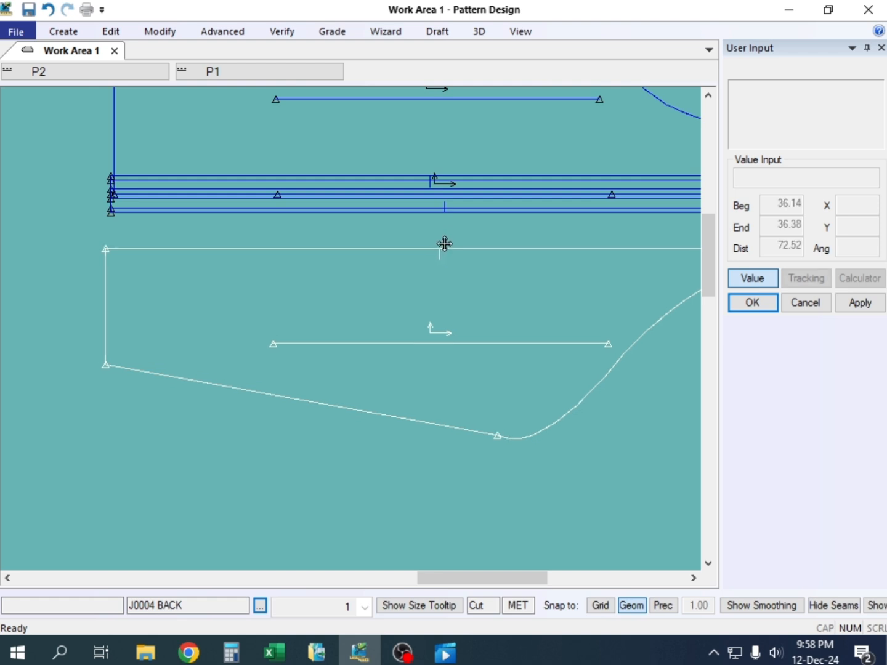
left_click(448, 224)
scroll(468, 186, "up", 4)
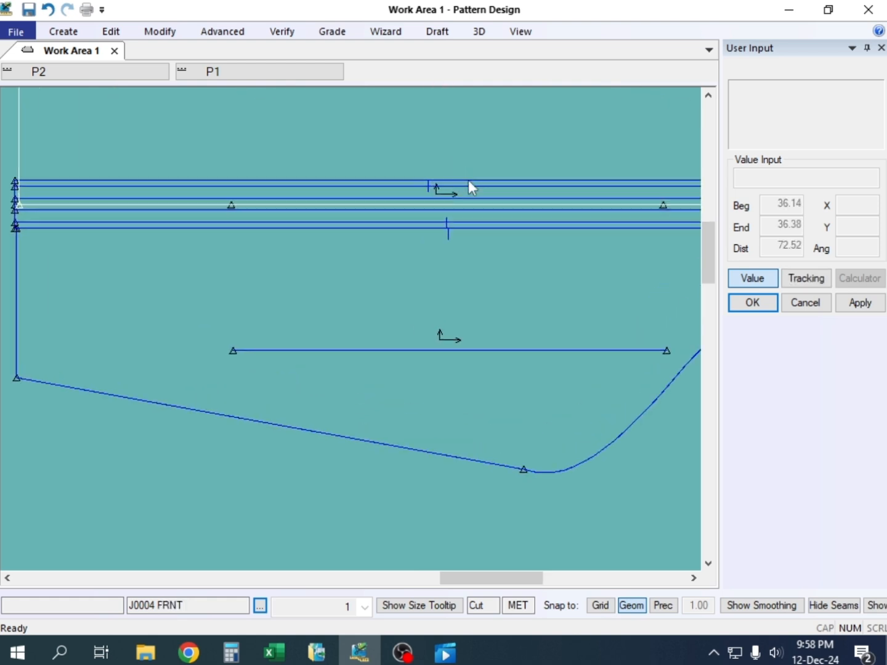
scroll(456, 241, "down", 4)
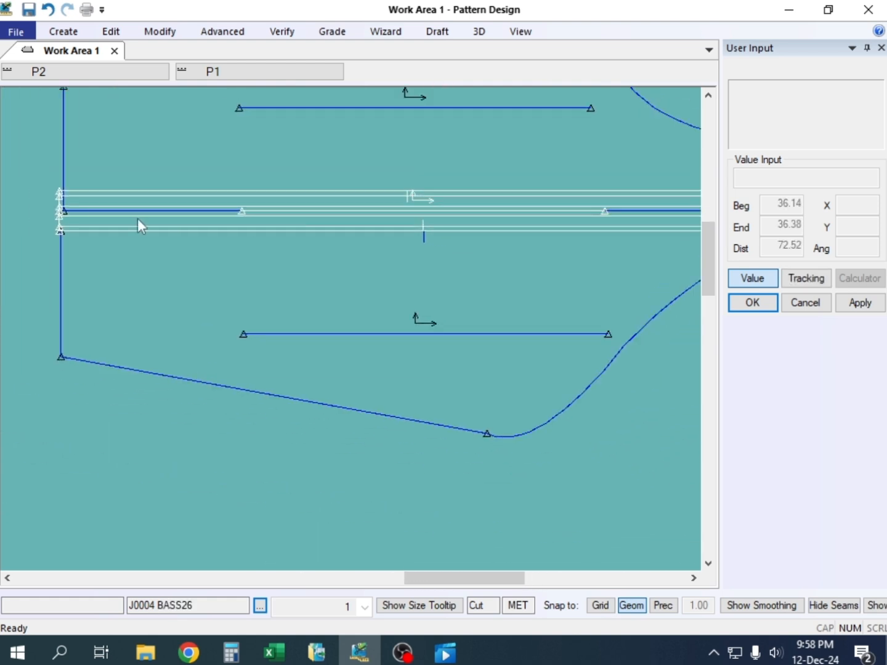
scroll(62, 240, "up", 5)
left_click(69, 255)
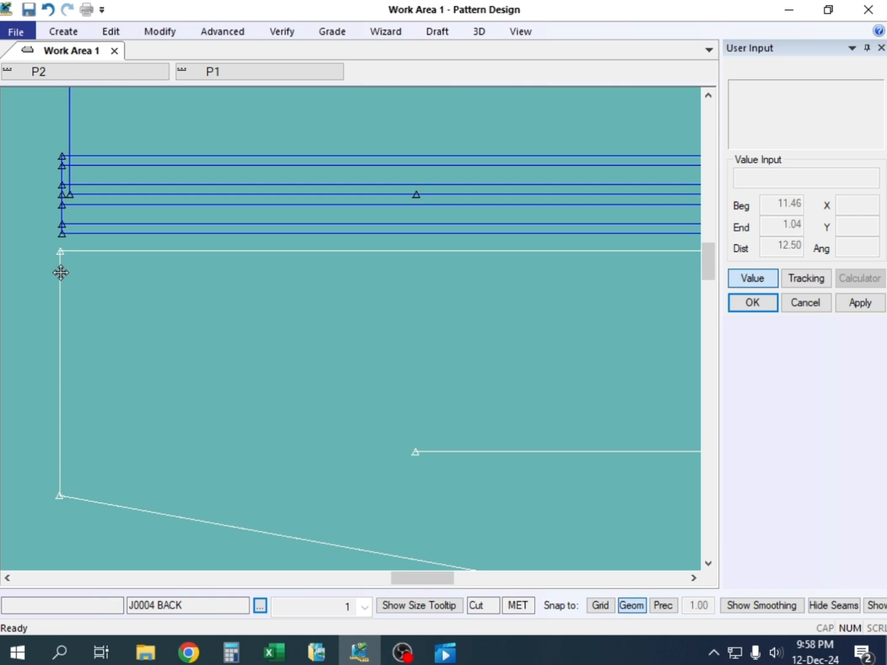
left_click(58, 242)
scroll(84, 247, "down", 1)
scroll(89, 157, "up", 1)
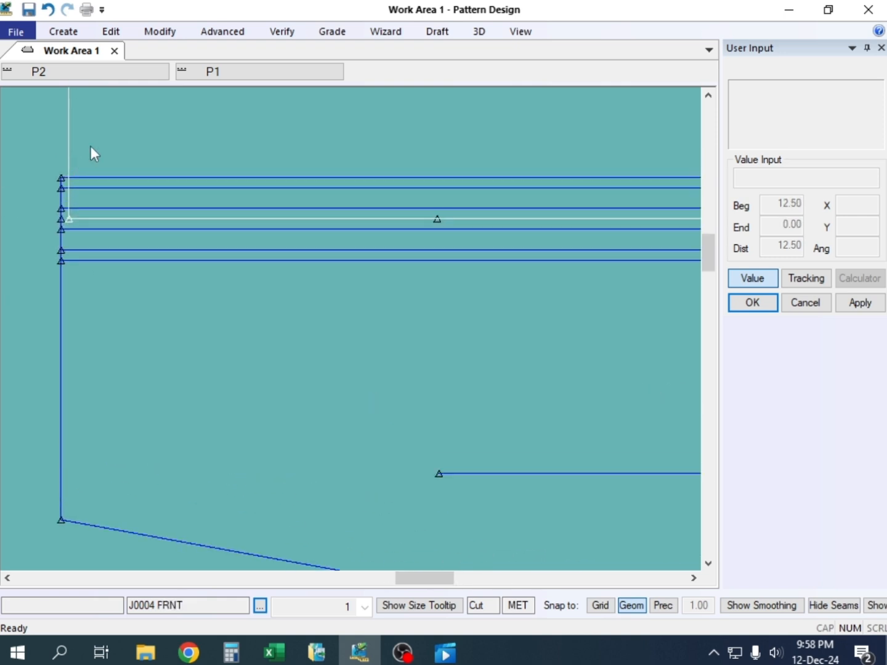
Place the front panel against the stripe panel's opposite edge with the cuff corners lined up
left_click(111, 132)
left_click(109, 91)
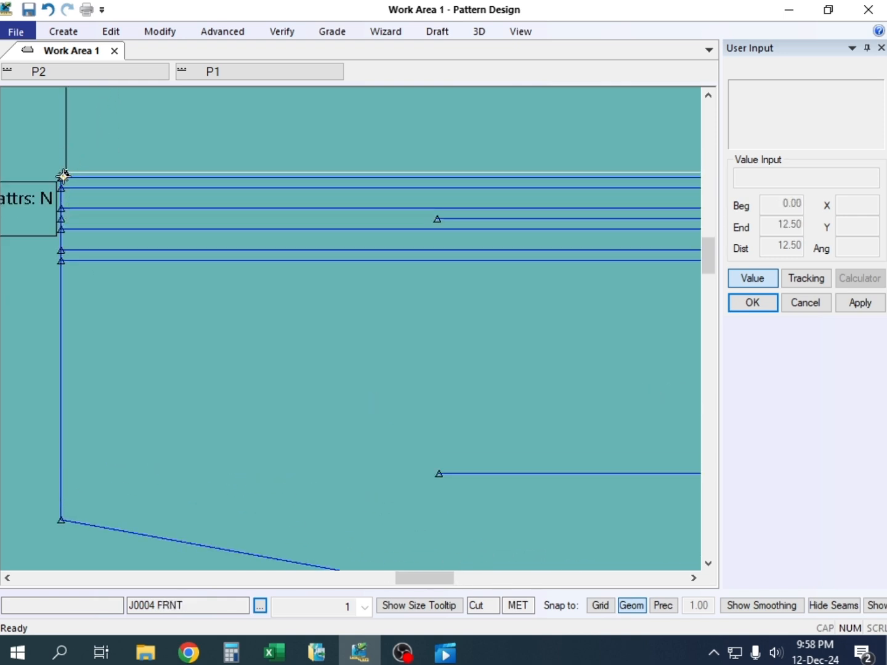
scroll(392, 221, "down", 1)
scroll(542, 203, "down", 3)
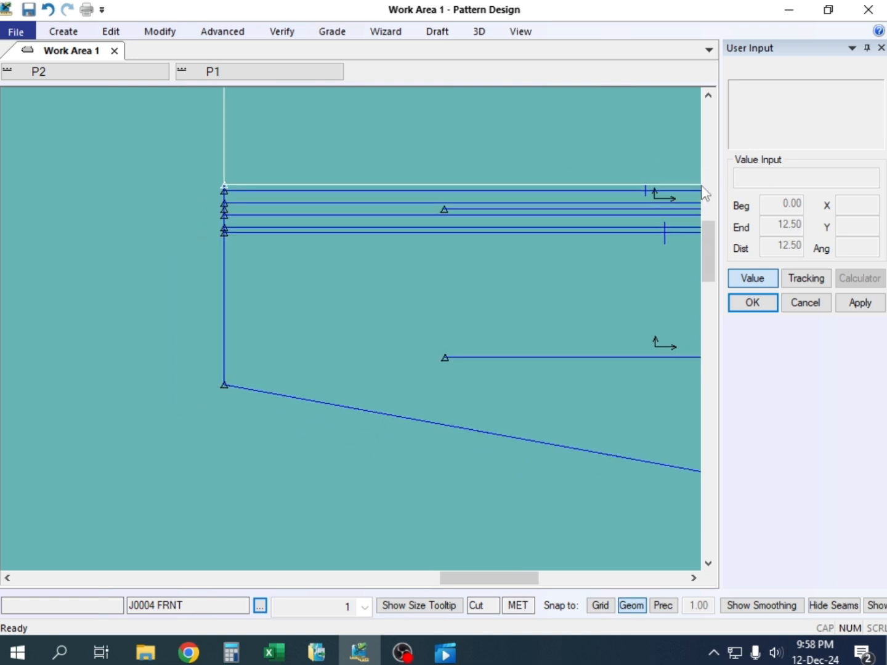
Examine the joined front, stripe and back panels along both seams, including the midpoint notches and the neckline ends
scroll(585, 219, "down", 1)
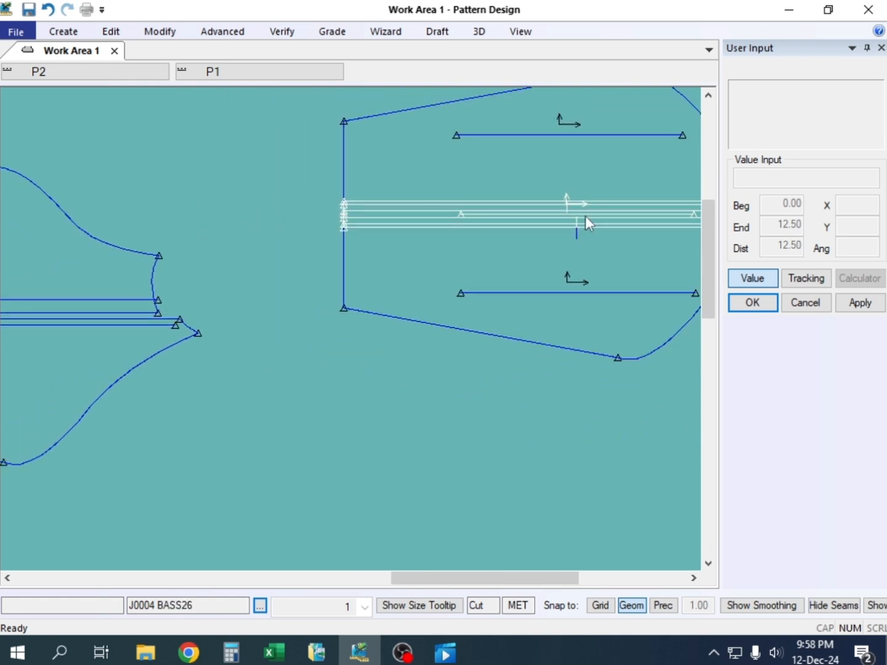
scroll(607, 206, "up", 3)
scroll(431, 210, "down", 2)
scroll(327, 205, "down", 4)
scroll(545, 208, "up", 2)
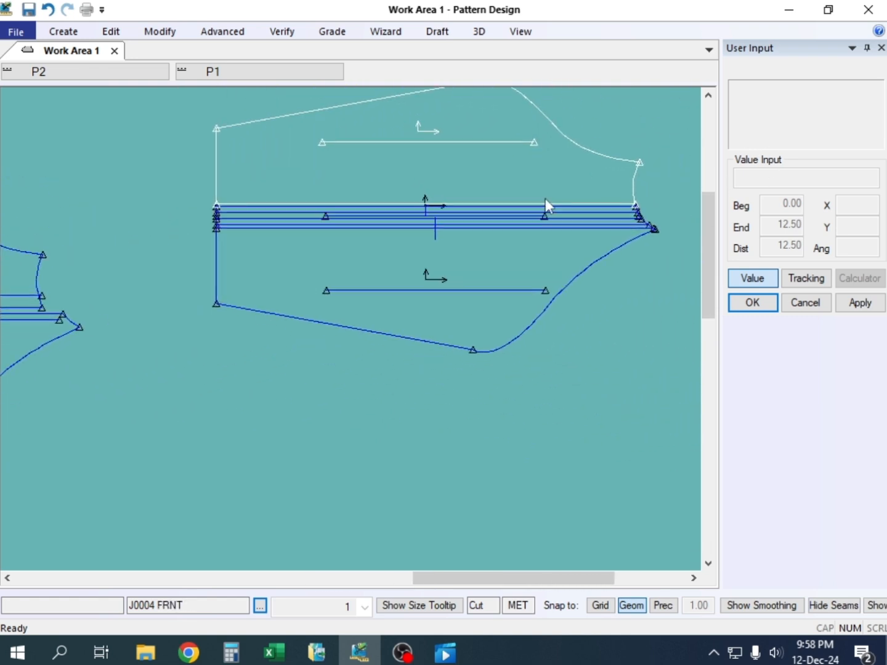
scroll(400, 233, "up", 2)
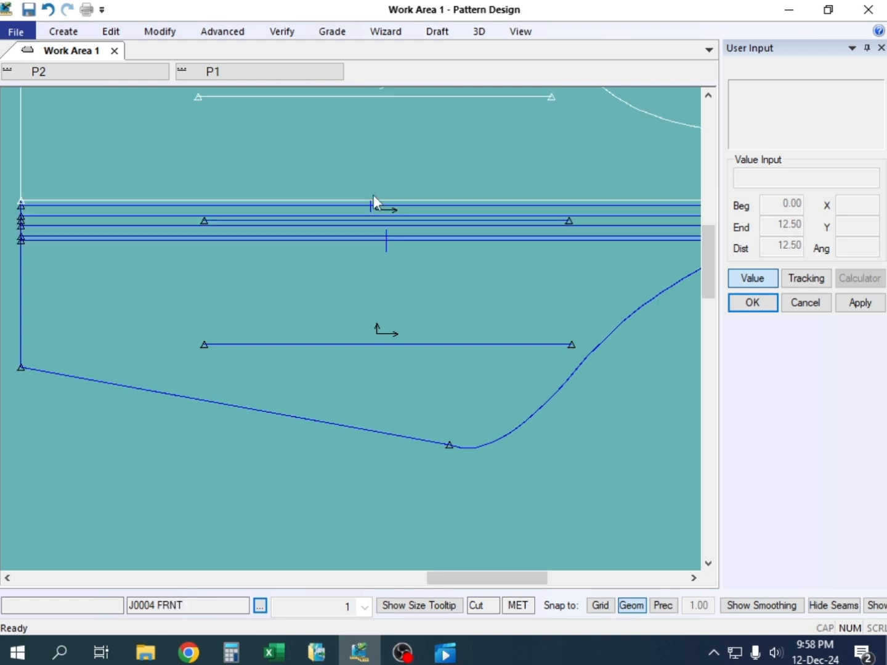
scroll(301, 243, "down", 2)
scroll(626, 242, "up", 1)
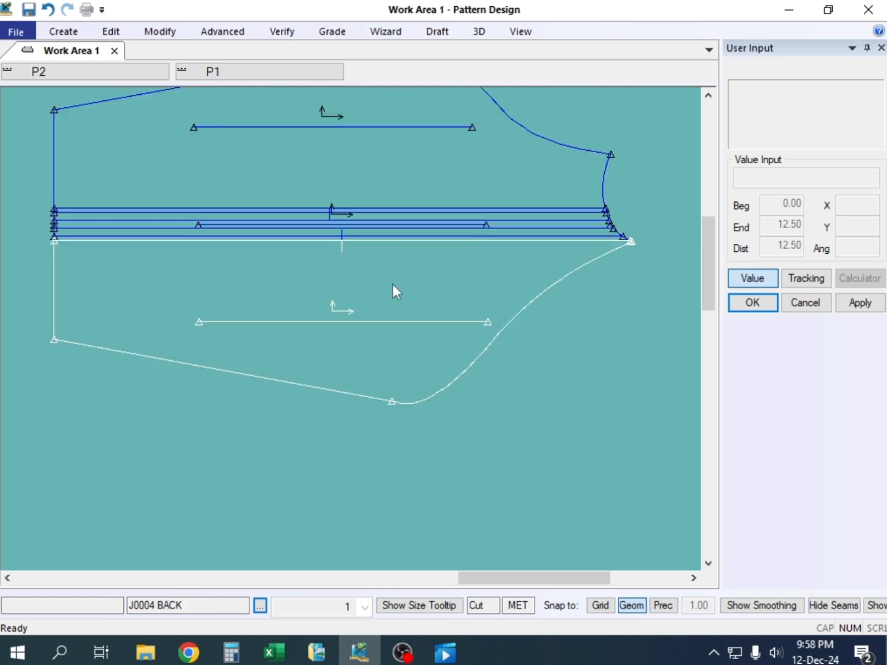
Move the back and front panels away from the stripe panel, leaving a gap along both seams
scroll(386, 290, "down", 2)
left_click_drag(386, 290, 385, 302)
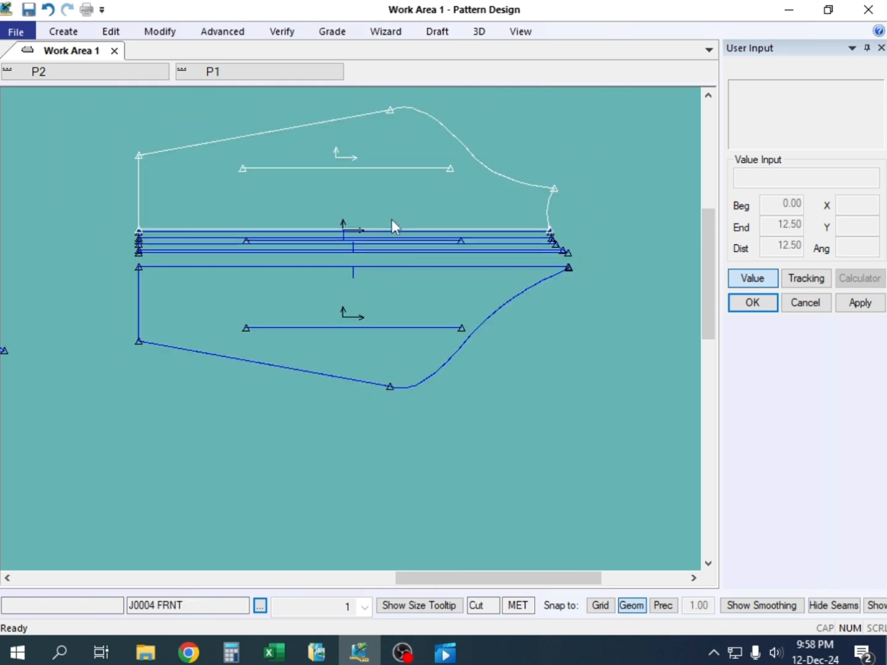
left_click_drag(391, 209, 388, 196)
left_click_drag(387, 345, 387, 344)
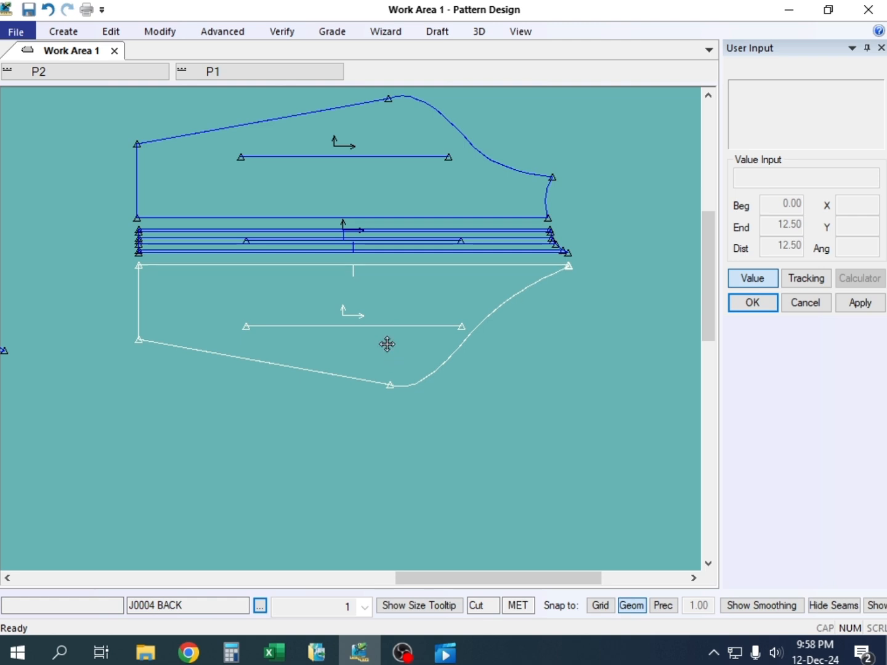
scroll(387, 344, "up", 3)
scroll(385, 378, "down", 3)
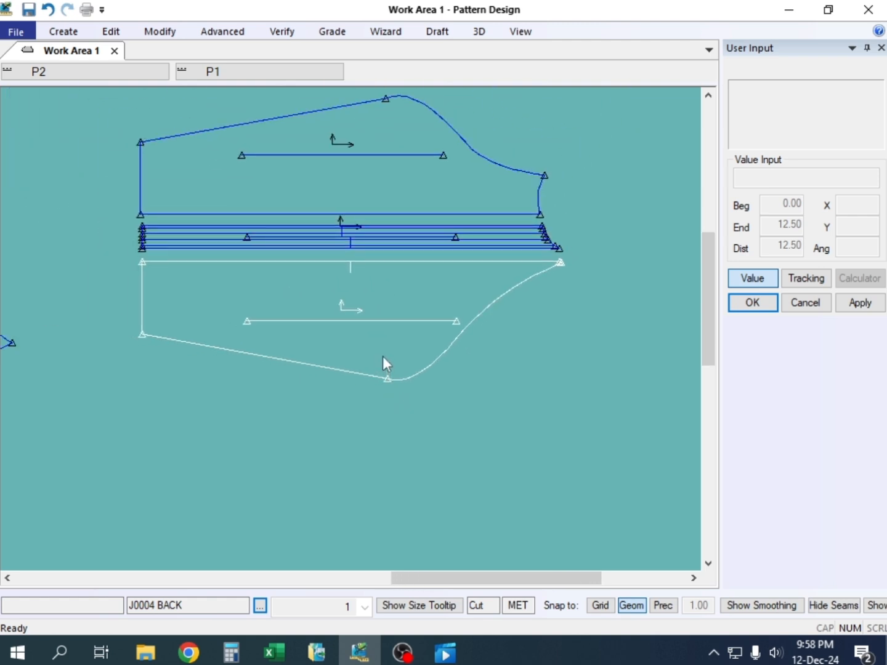
scroll(380, 346, "down", 2)
scroll(367, 249, "up", 3)
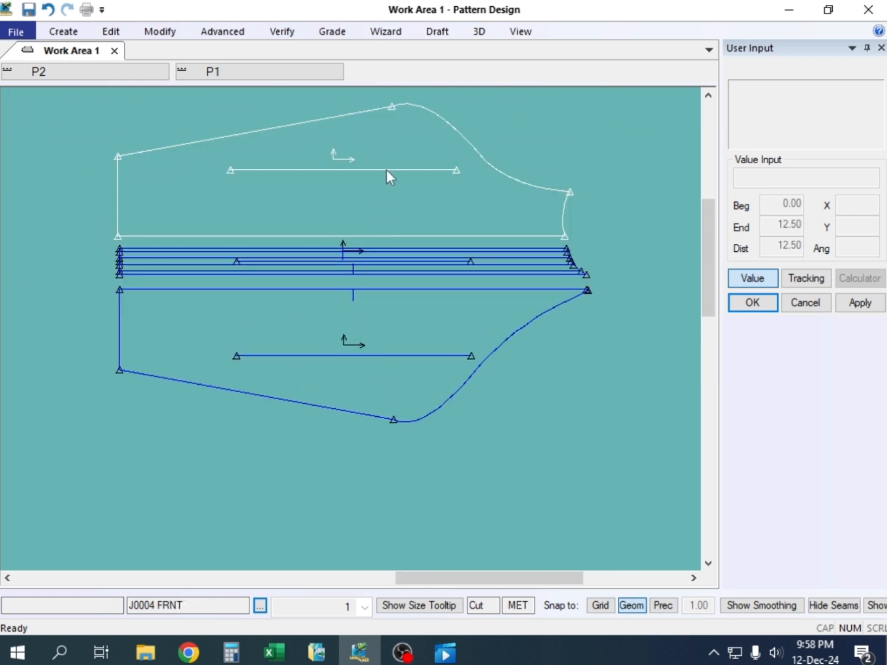
left_click_drag(386, 169, 391, 145)
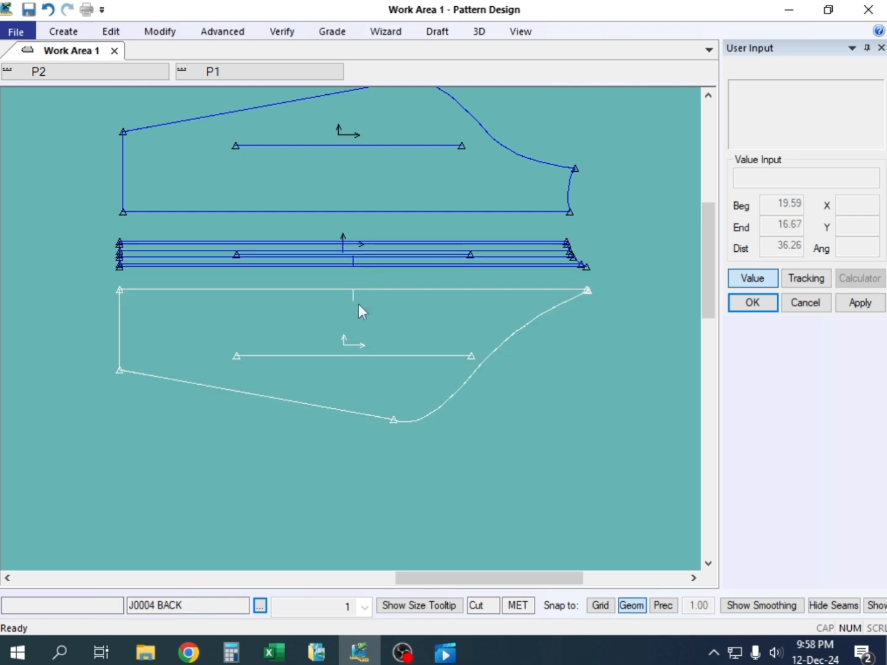
Move the back panel slightly further away and save the stripe panel as a piece named J0004 selev mdl
left_click_drag(358, 304, 363, 333)
left_click(17, 32)
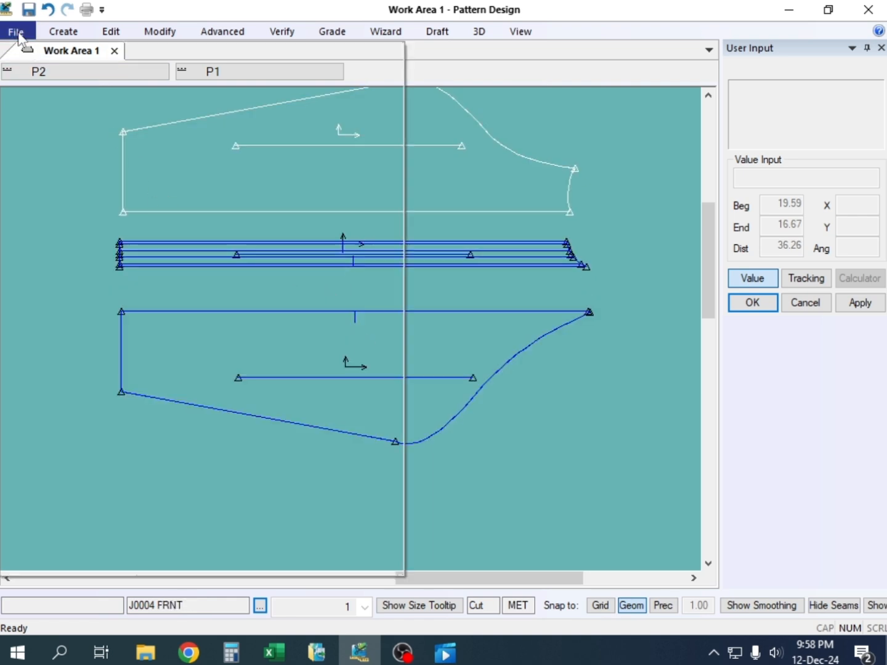
left_click(42, 175)
left_click(373, 259)
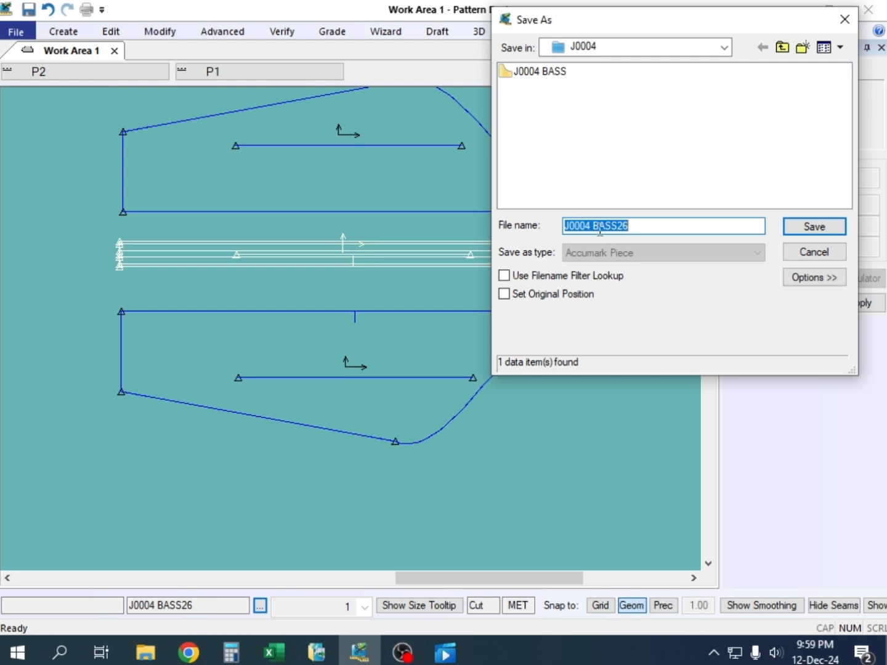
left_click_drag(595, 225, 696, 225)
type("selev")
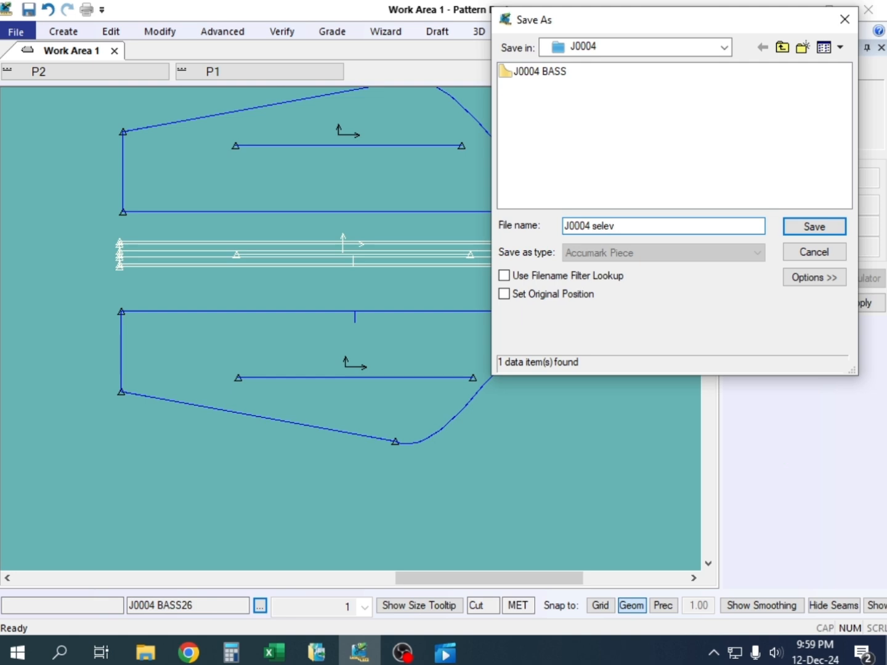
type(" m")
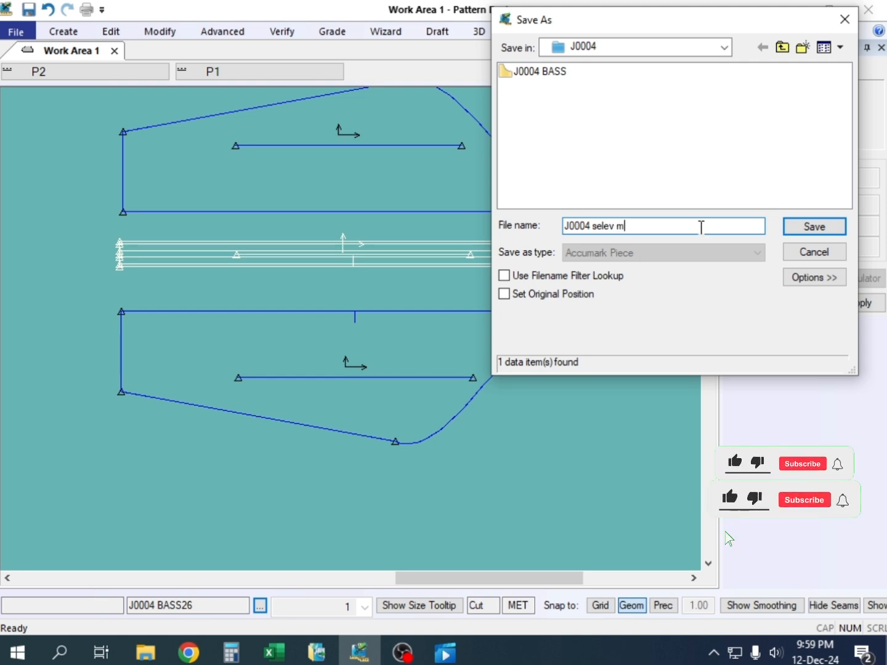
type("dl")
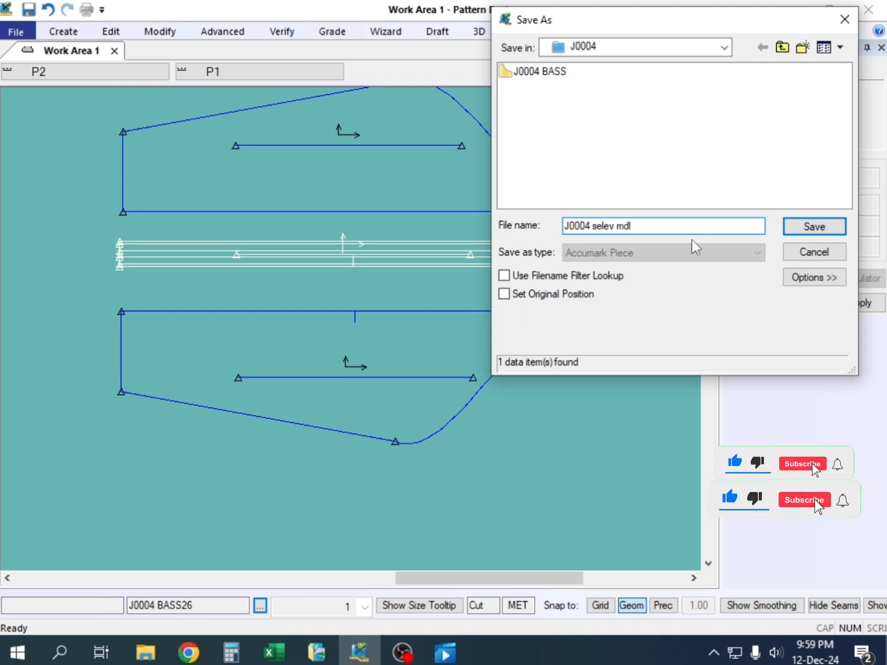
left_click(814, 227)
Move the stripe panel close beneath the front panel and bring the back panel up close beneath it
left_click(481, 175)
right_click(481, 174)
left_click(483, 177)
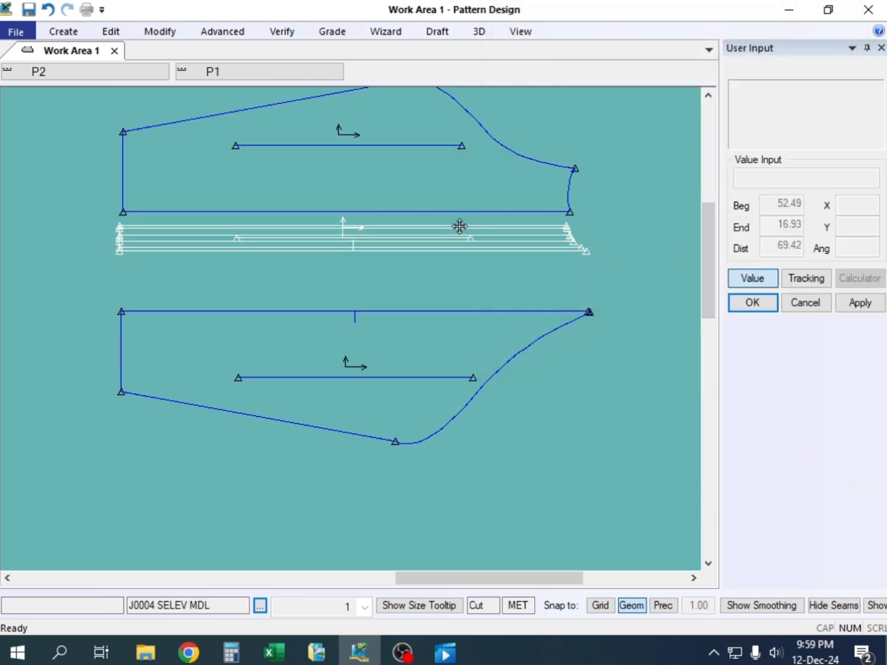
left_click(459, 225)
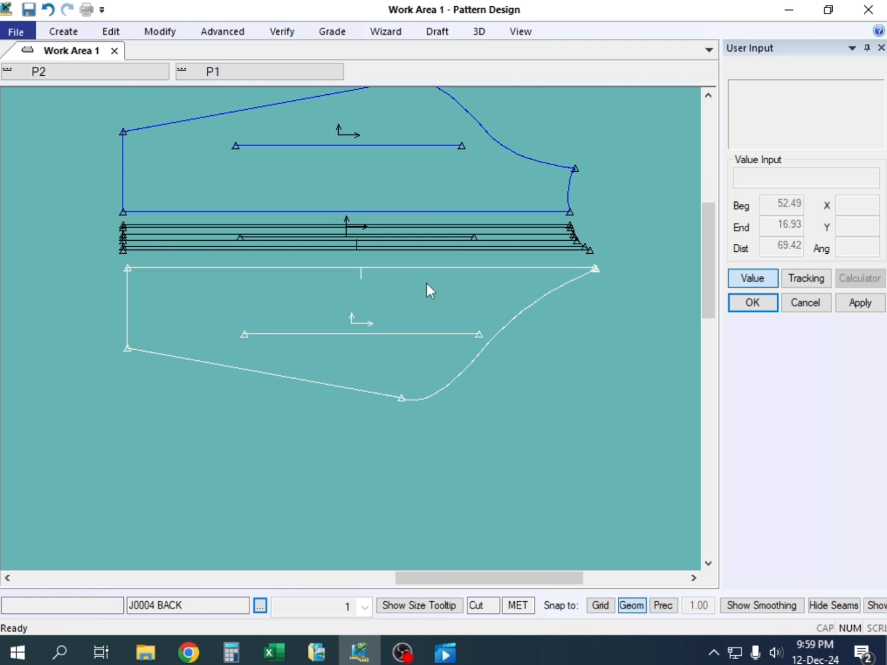
scroll(425, 282, "down", 2)
scroll(425, 281, "down", 3)
left_click(430, 282)
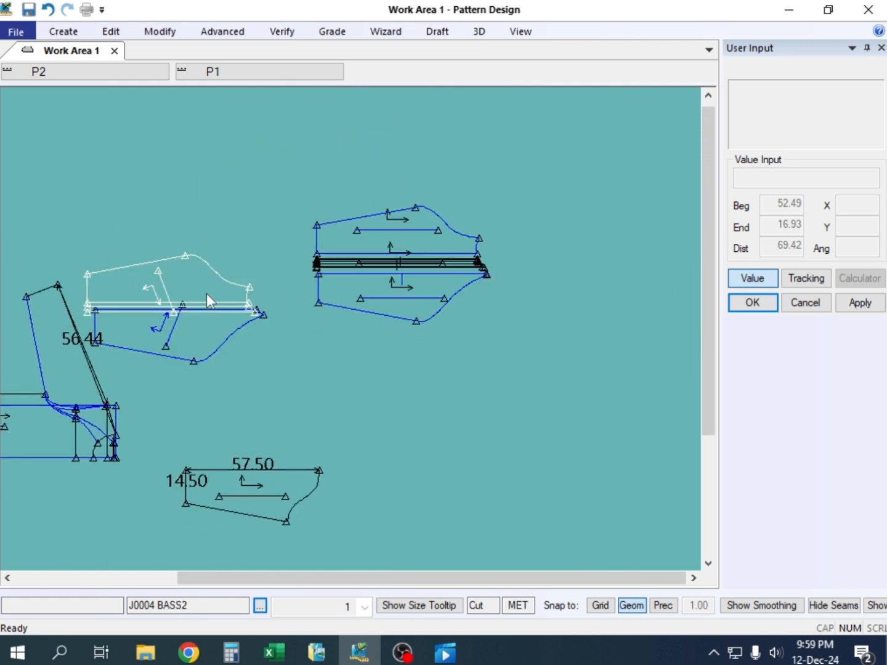
Delete the two leftover sleeve pieces J0004 BASS2 and J0004 BASS3 from the work area
right_click(221, 252)
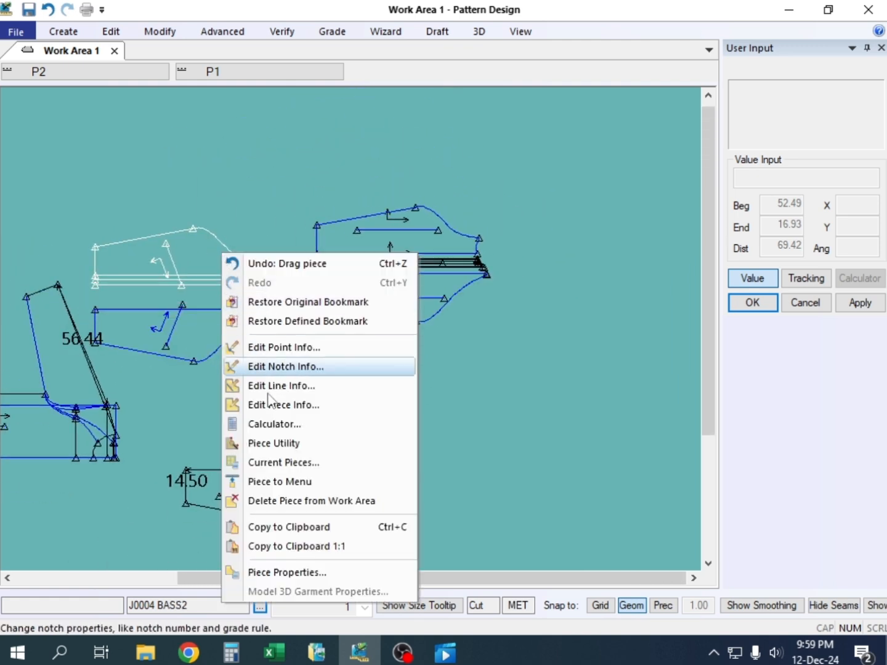
left_click(271, 480)
left_click(232, 467)
right_click(173, 341)
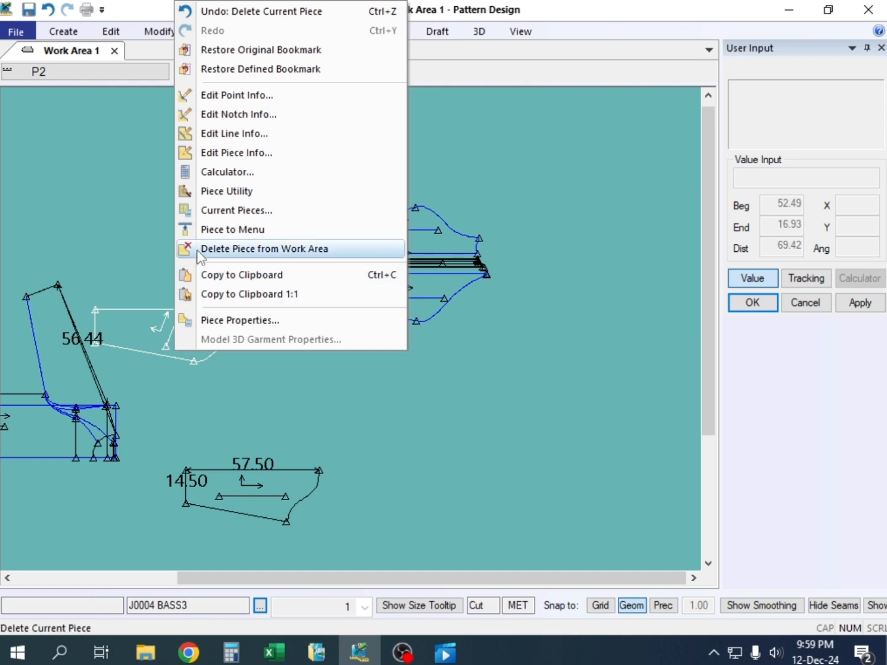
left_click(258, 247)
Move the front panel up and away, and place the stripe and back panels close together beneath it
left_click(395, 341)
left_click(436, 196)
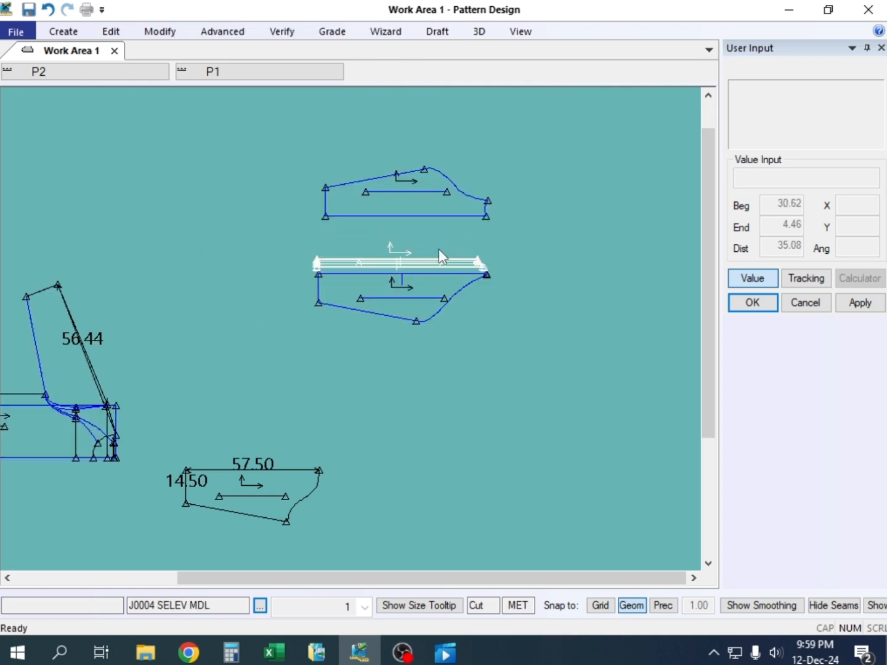
left_click(442, 227)
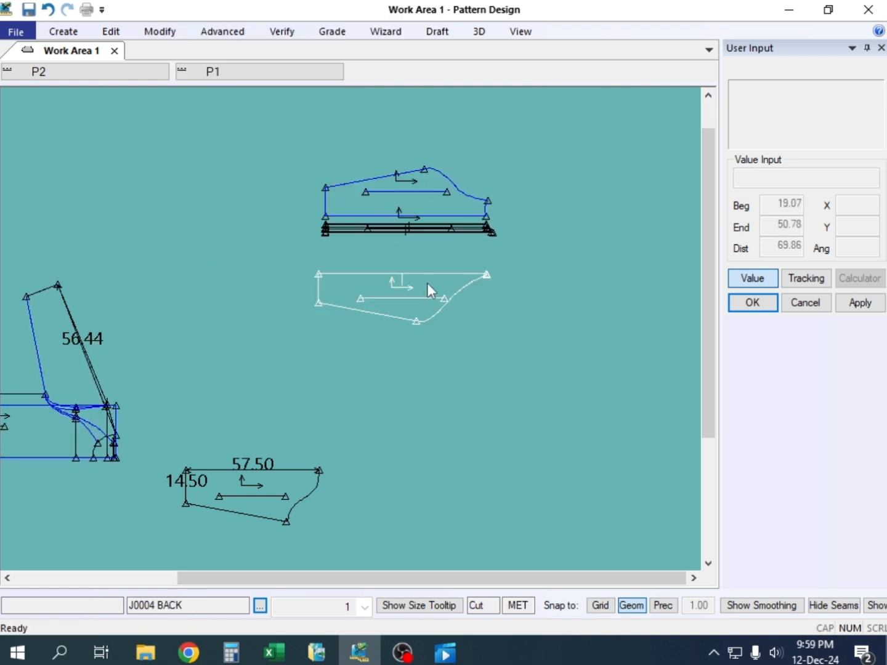
left_click(452, 242)
Nudge the J0004 BASS draft and tighten the spacing of the stripe and back panels beneath the front panel
scroll(221, 261, "up", 3)
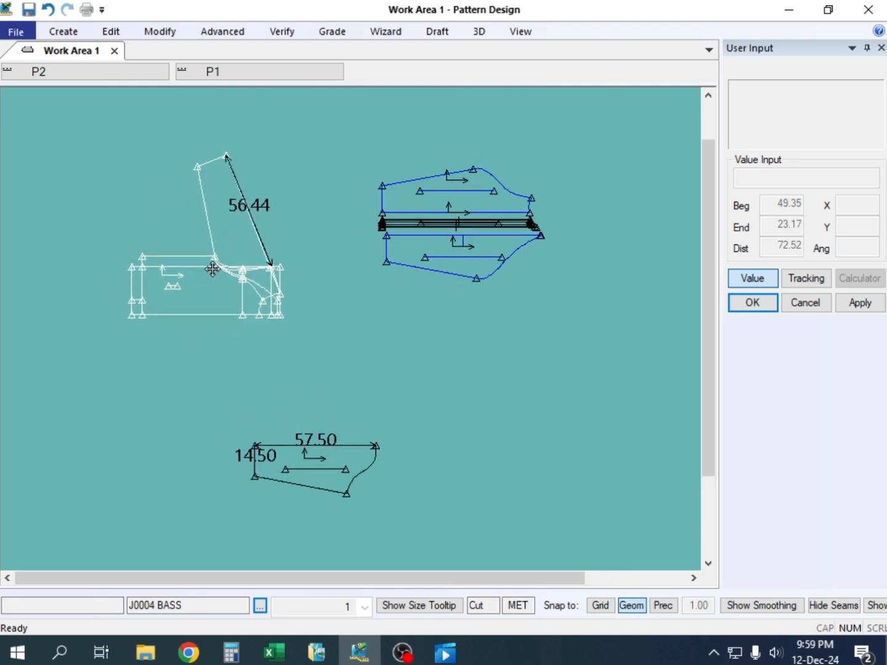
scroll(216, 252, "up", 1)
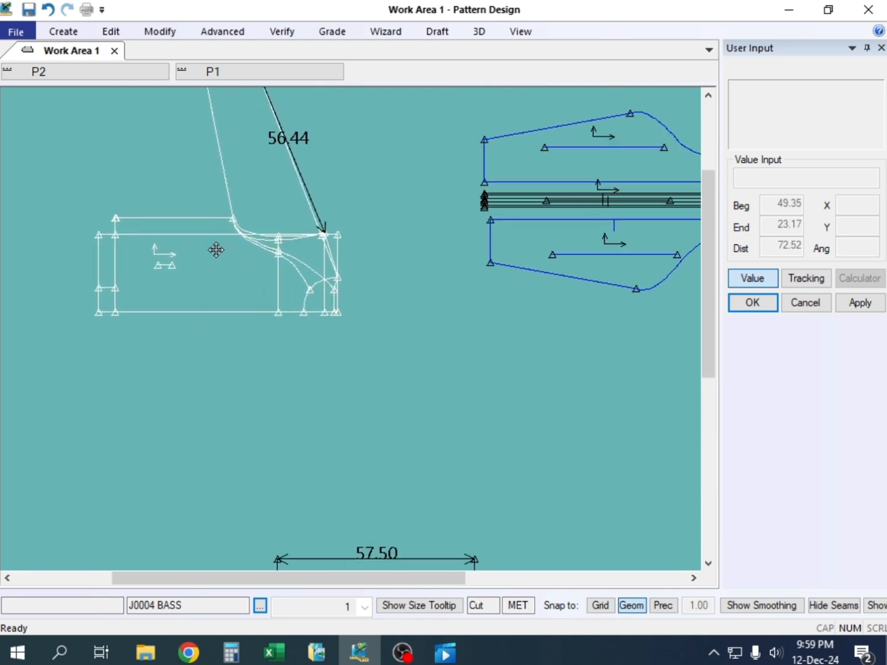
left_click(203, 243)
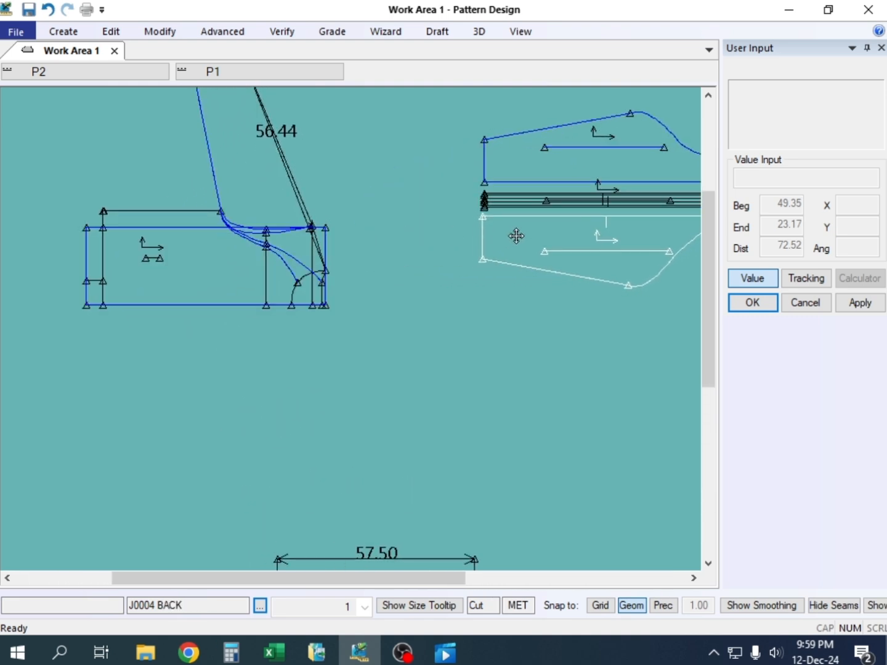
left_click(546, 202)
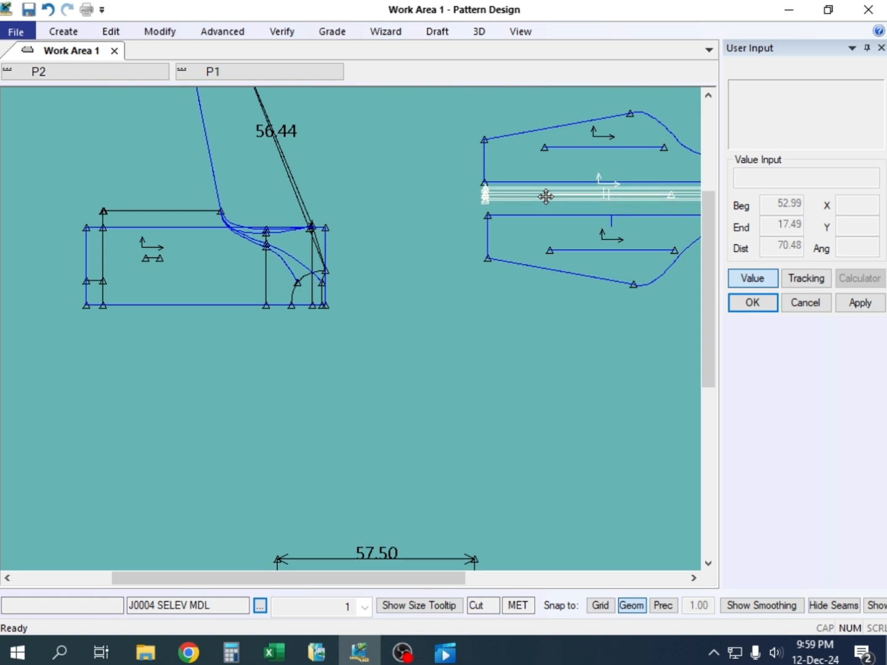
left_click(545, 195)
left_click(537, 236)
left_click(537, 235)
Move the J0004 BASS draft closer to the group of sleeve panels
scroll(241, 260, "up", 2)
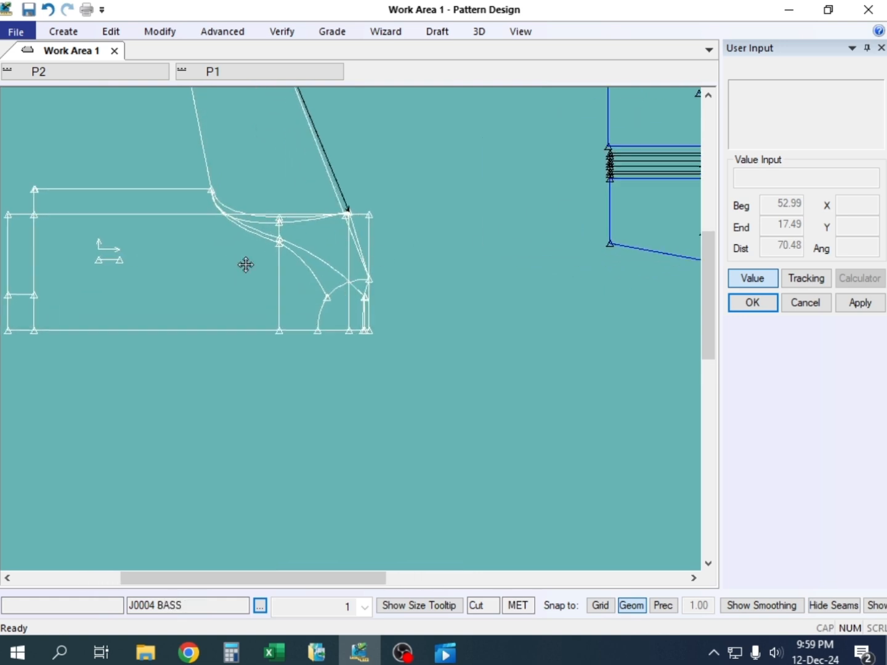
left_click(312, 248)
scroll(313, 248, "down", 1)
left_click(361, 228)
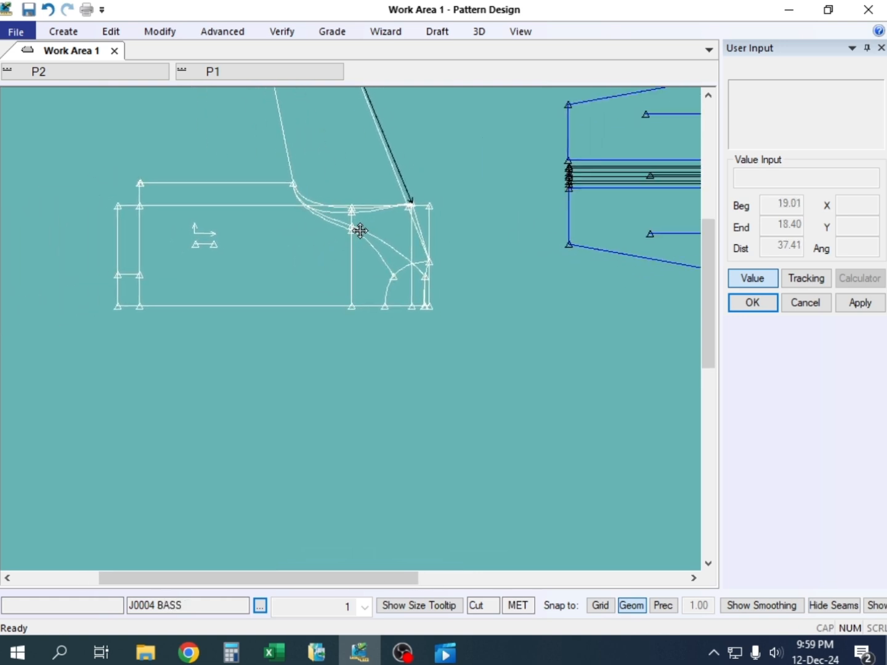
scroll(360, 231, "up", 1)
scroll(213, 231, "up", 2)
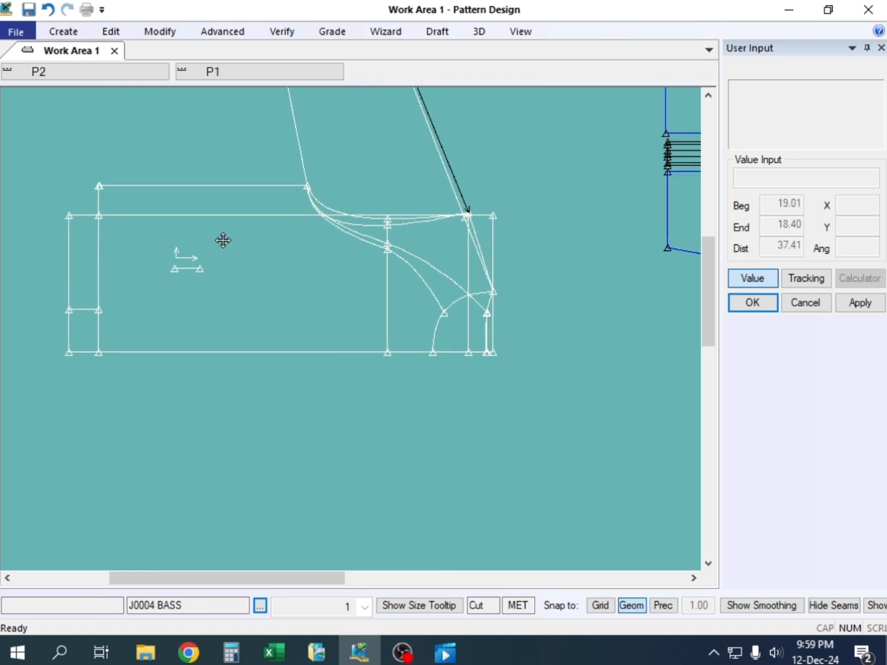
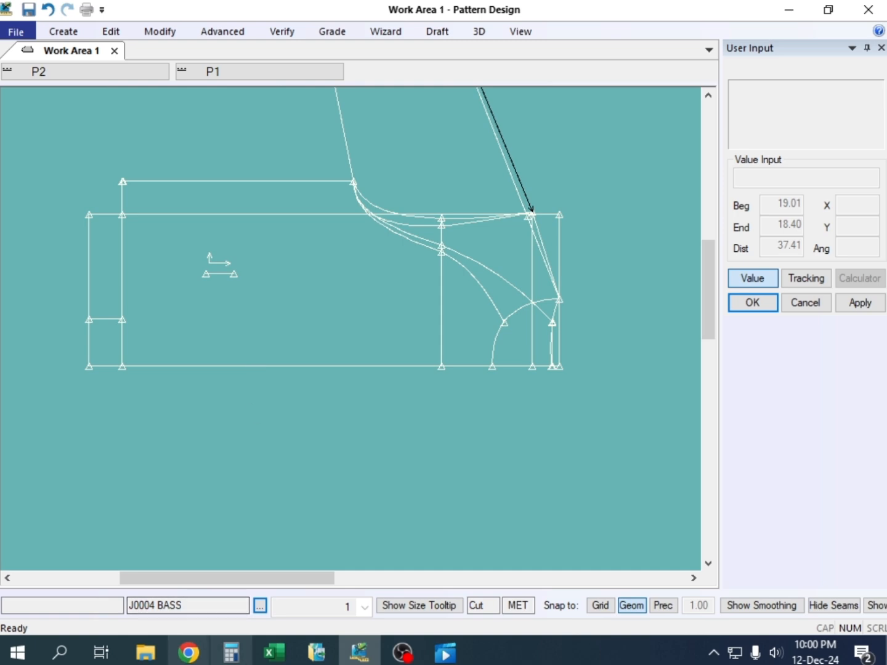
Switch to the Jecket workbook in Excel and fill the size M across front and across back raglan cells, E11:E12, yellow
left_click(274, 651)
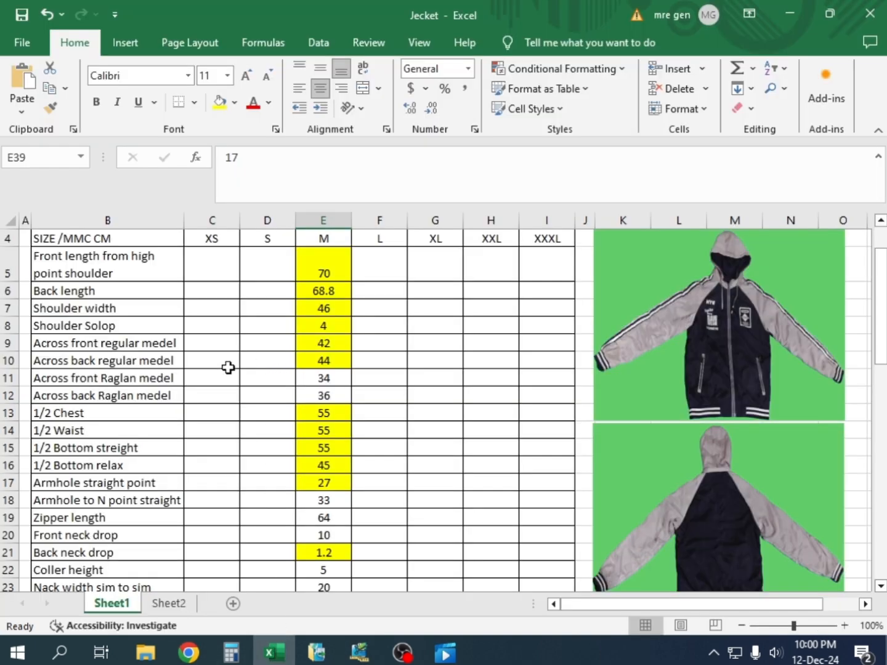
scroll(227, 368, "down", 2)
scroll(230, 368, "up", 3)
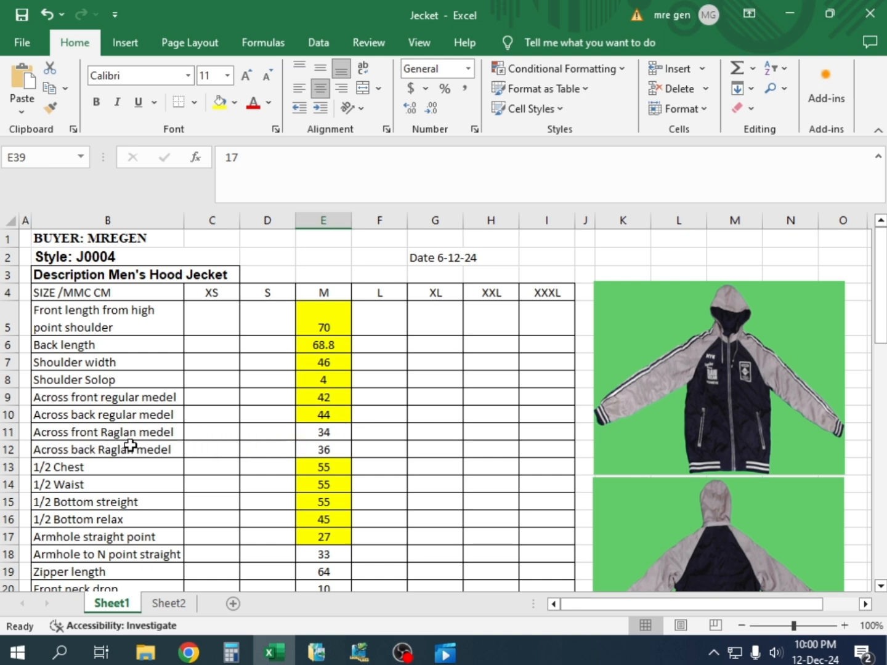
left_click(325, 433)
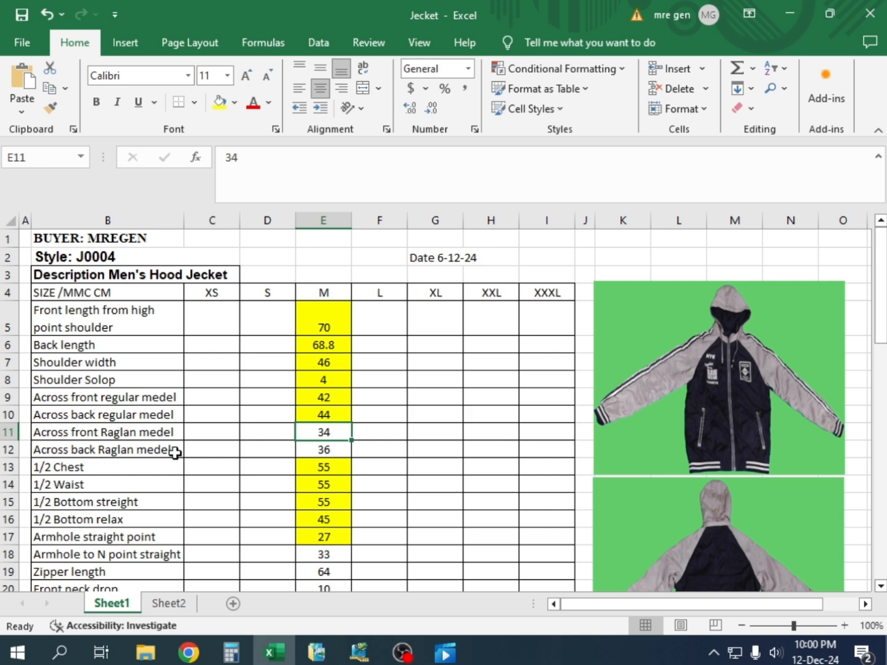
left_click(317, 450)
left_click_drag(318, 430, 323, 448)
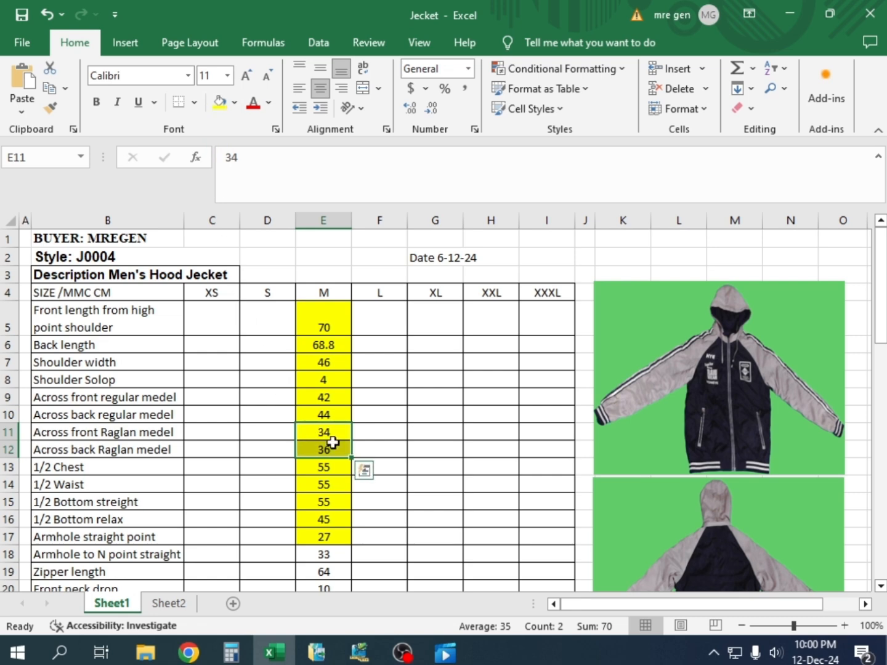
scroll(336, 439, "down", 4)
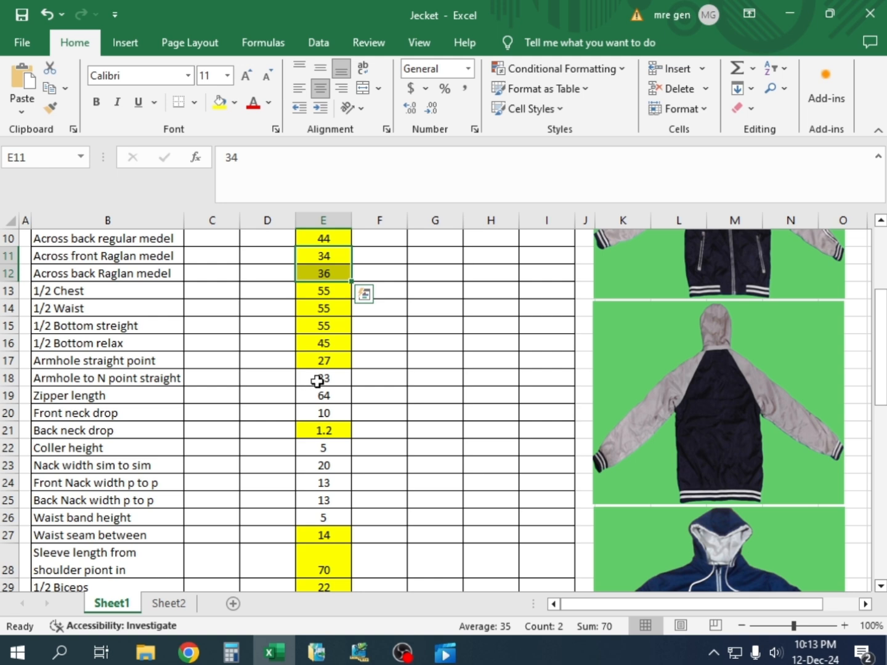
Return to Pattern Design and clear the measurement labels from the J0004 pieces
left_click(361, 648)
left_click(422, 326)
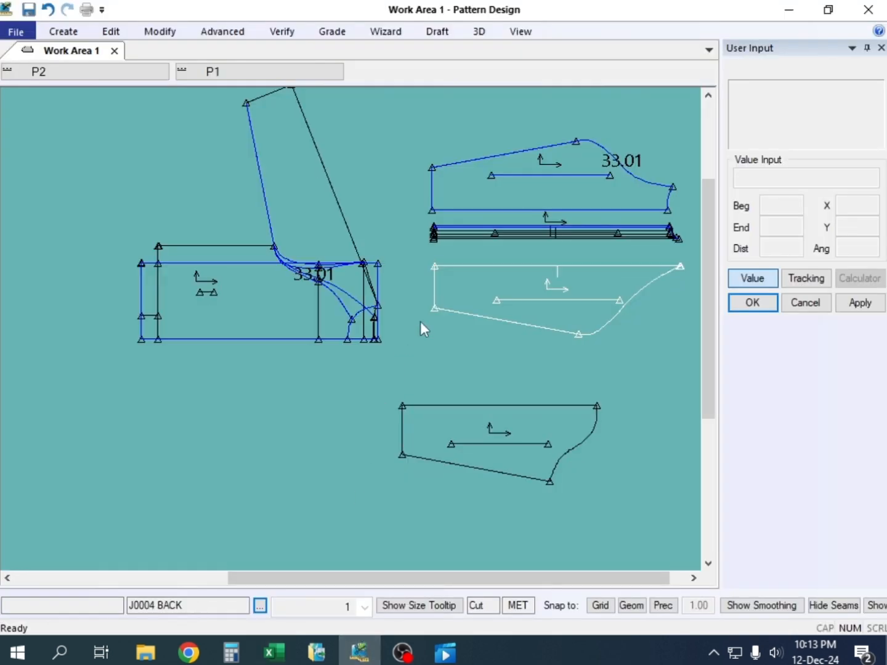
left_click(318, 289)
scroll(298, 287, "up", 2)
scroll(298, 287, "up", 1)
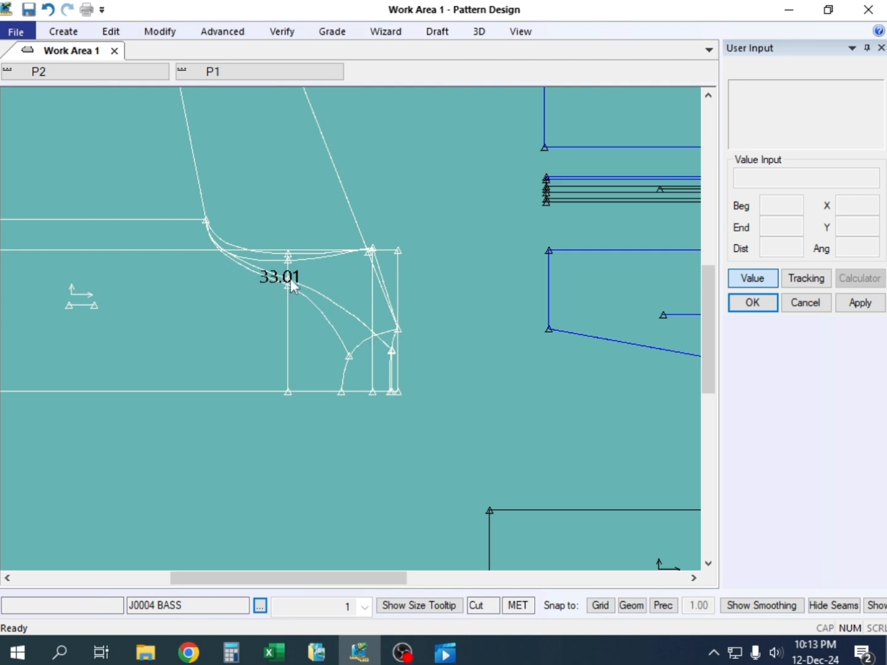
left_click(271, 30)
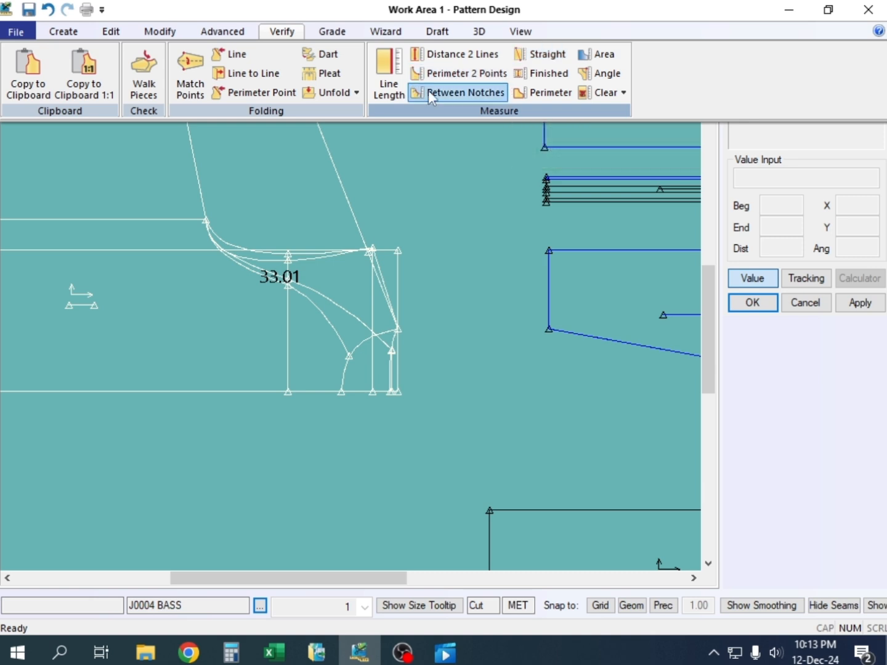
left_click(581, 93)
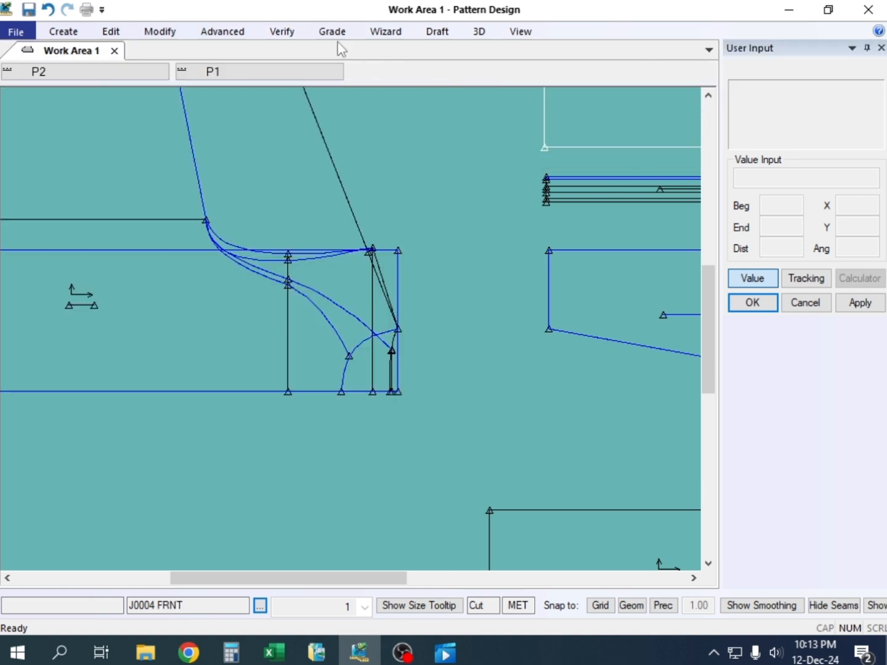
Measure the straight distance on the J0004 BASS draft from the front raglan neck point to the underarm point
left_click(283, 33)
left_click(528, 75)
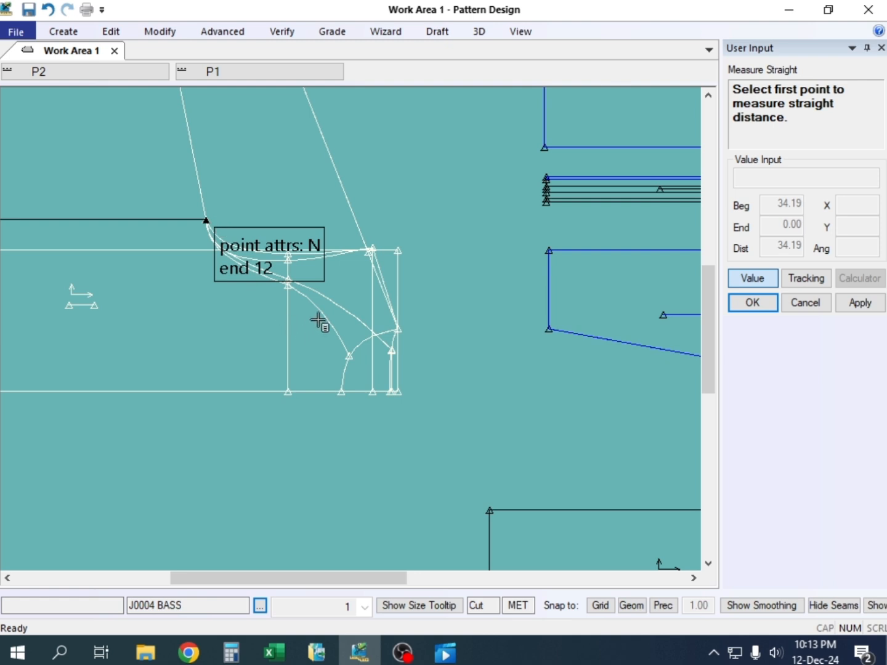
left_click(351, 356)
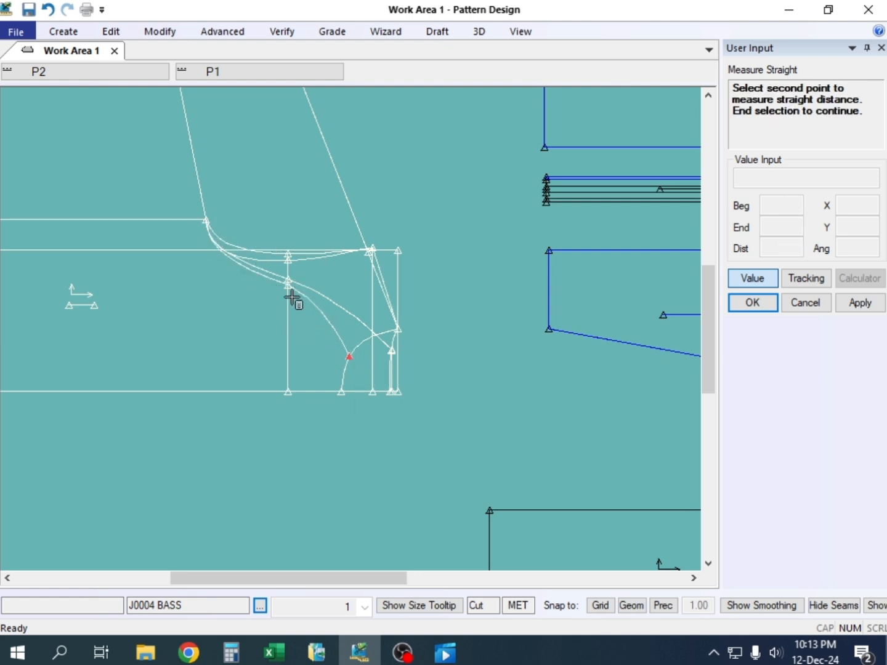
left_click(209, 221)
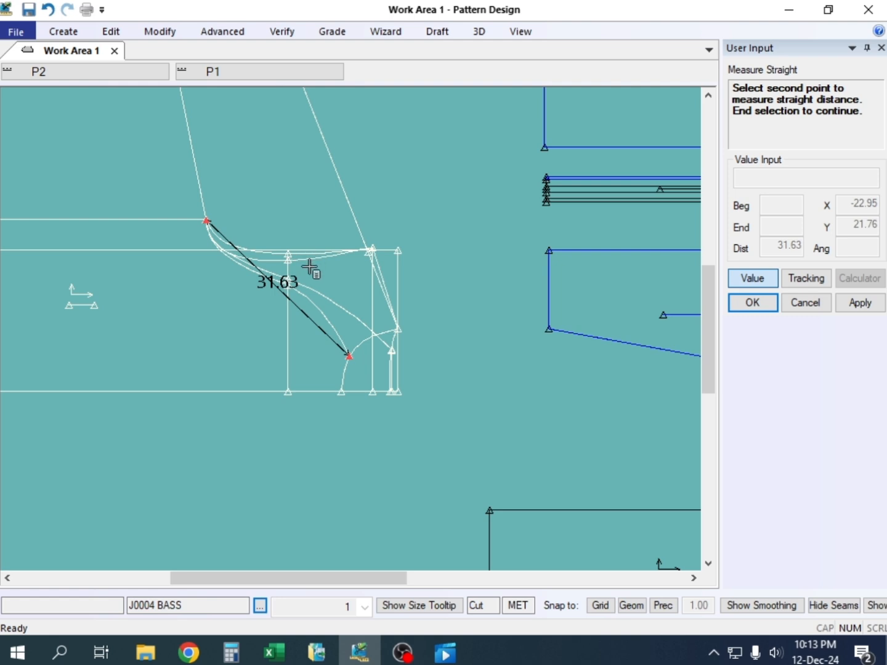
scroll(276, 294, "up", 2)
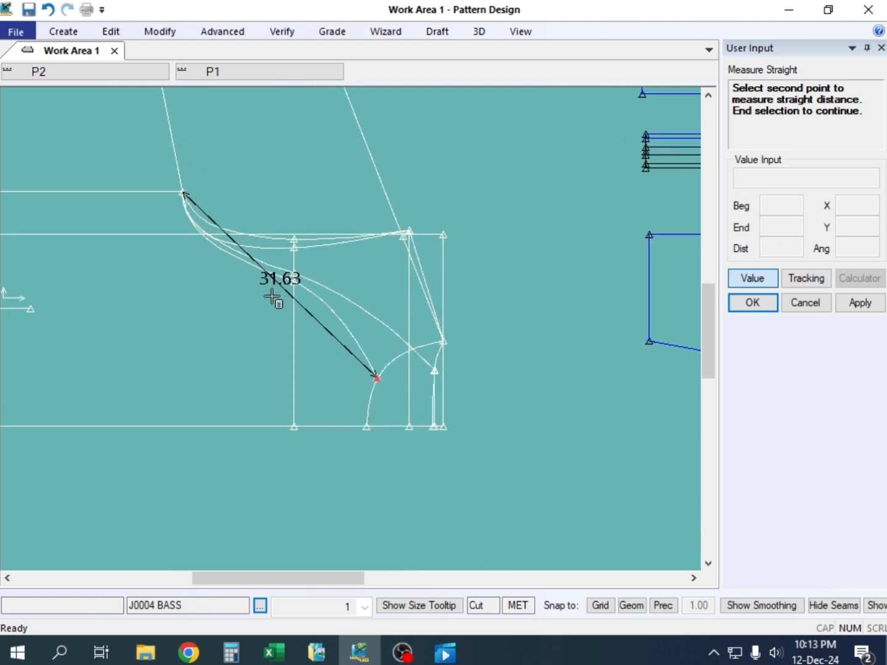
scroll(272, 297, "up", 2)
scroll(274, 296, "down", 2)
right_click(275, 151)
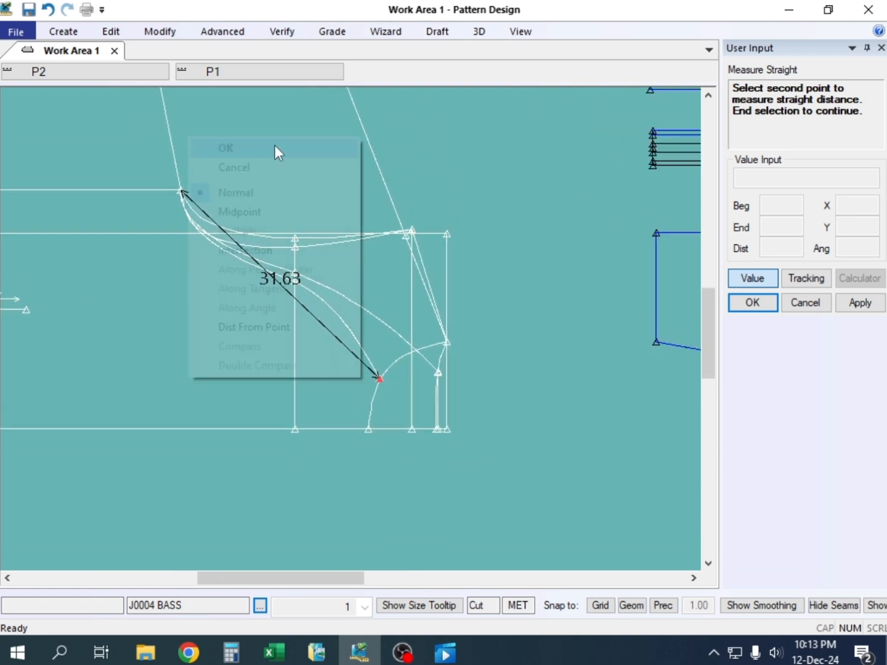
left_click(282, 168)
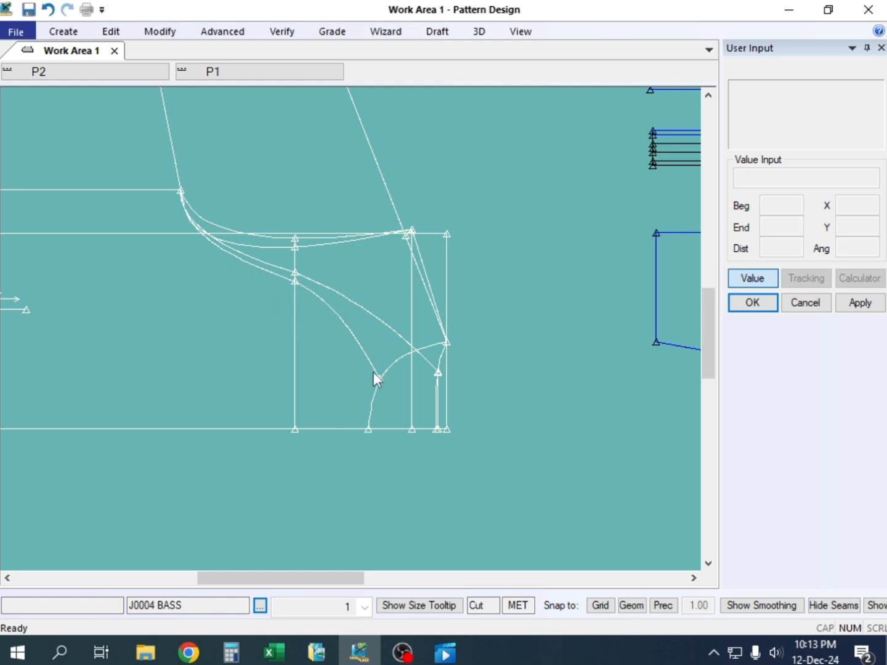
Measure the line length of the front raglan curve between the underarm and front neckline on the J0004 BASS draft
left_click(159, 34)
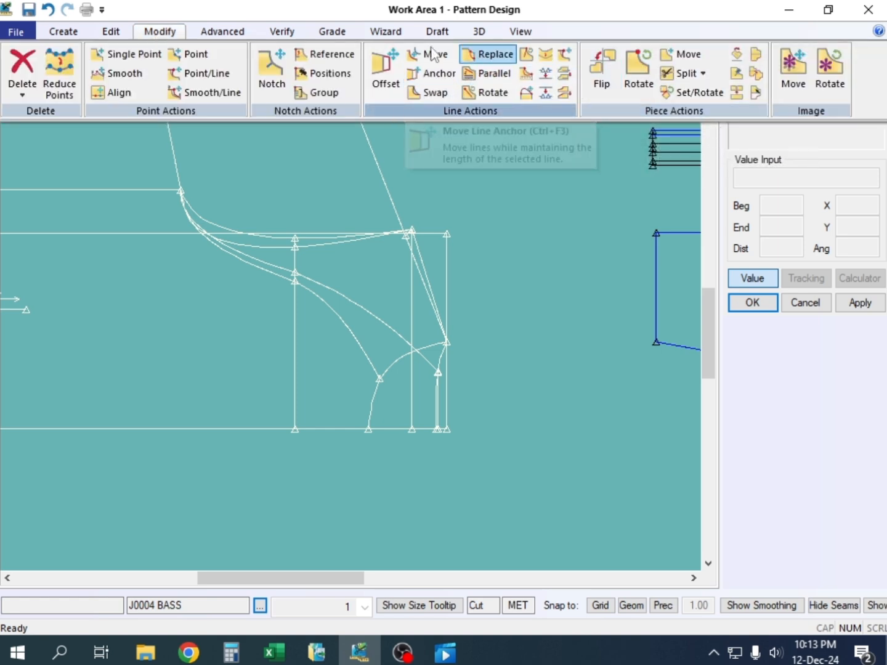
left_click(281, 31)
left_click(391, 78)
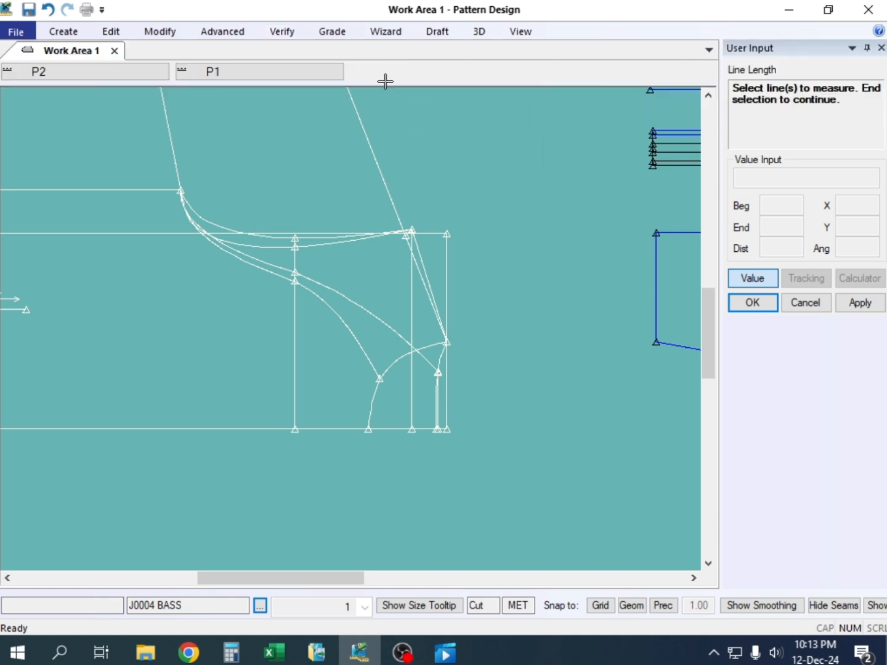
left_click(330, 305)
right_click(280, 175)
left_click(342, 190)
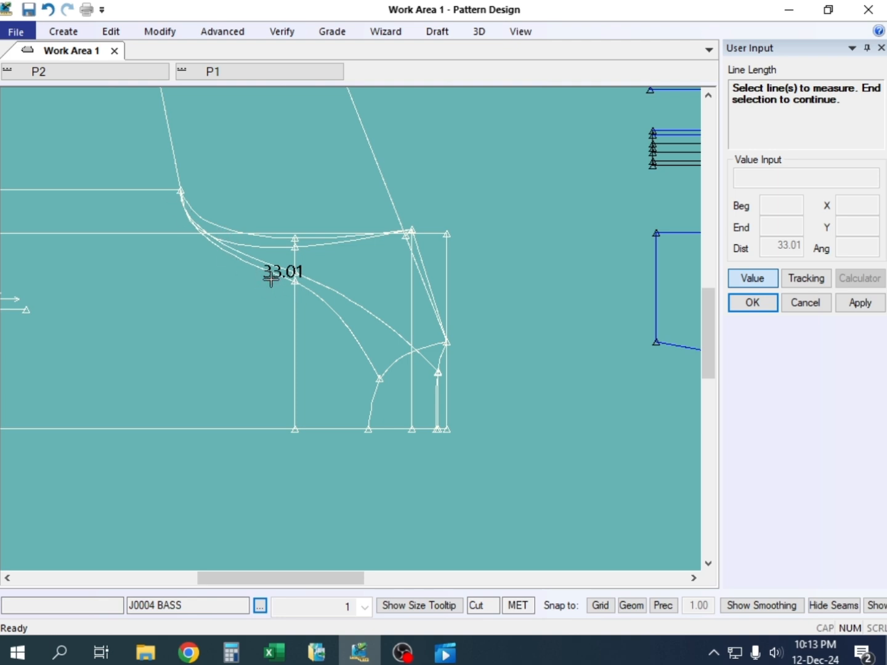
scroll(295, 308, "down", 2)
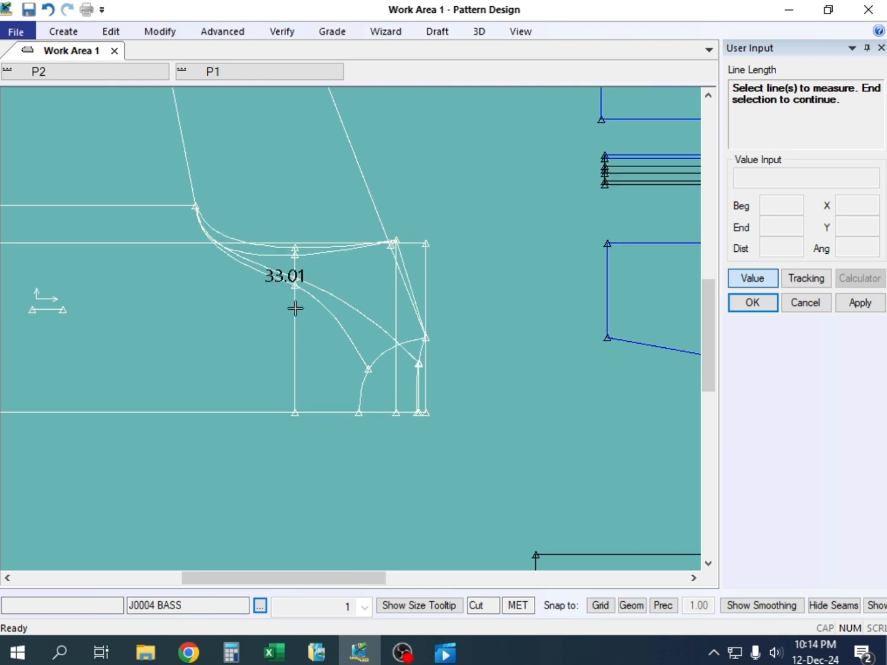
scroll(296, 309, "up", 2)
scroll(302, 303, "down", 1)
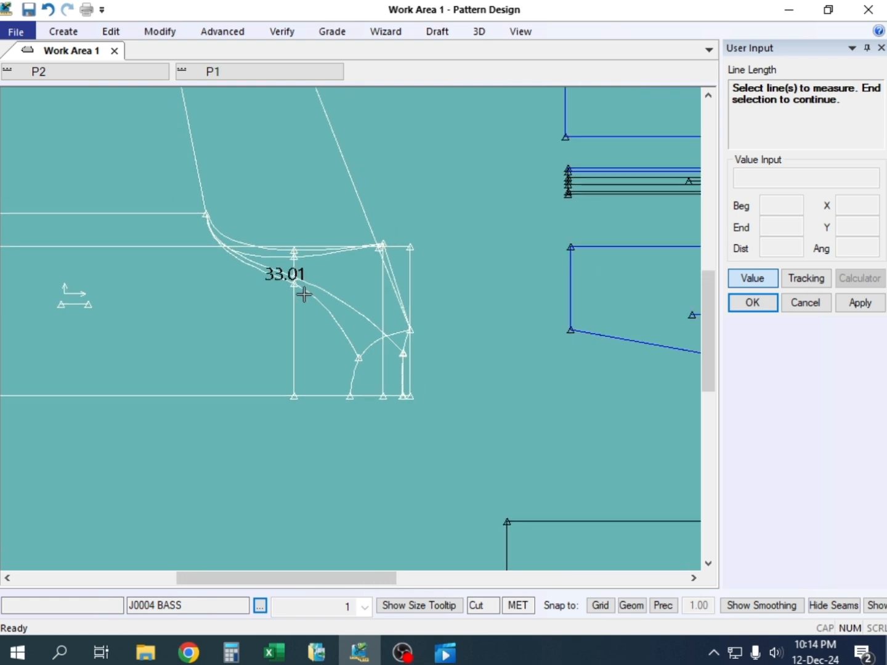
right_click(291, 153)
left_click(293, 157)
scroll(280, 292, "down", 2)
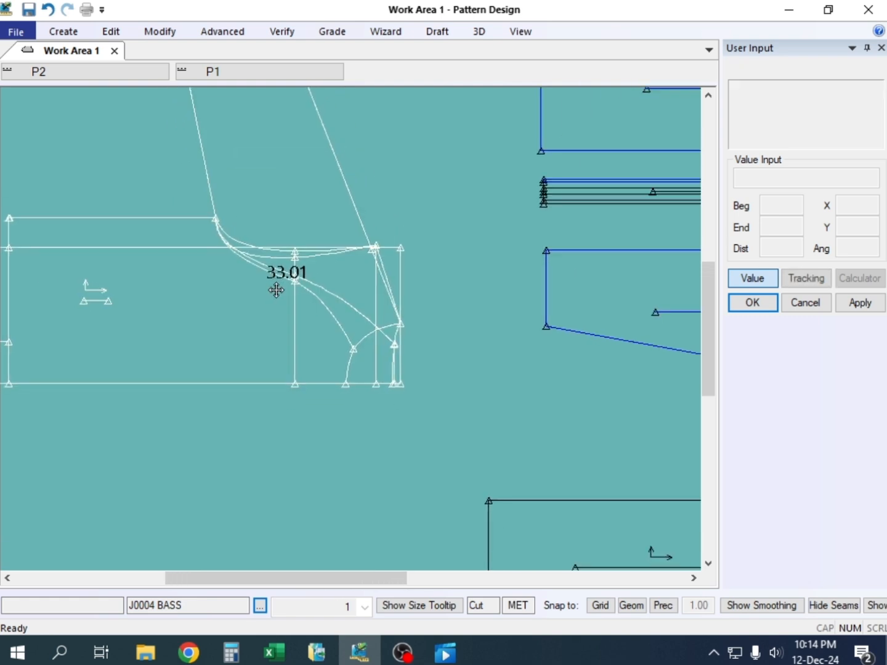
scroll(287, 297, "down", 1)
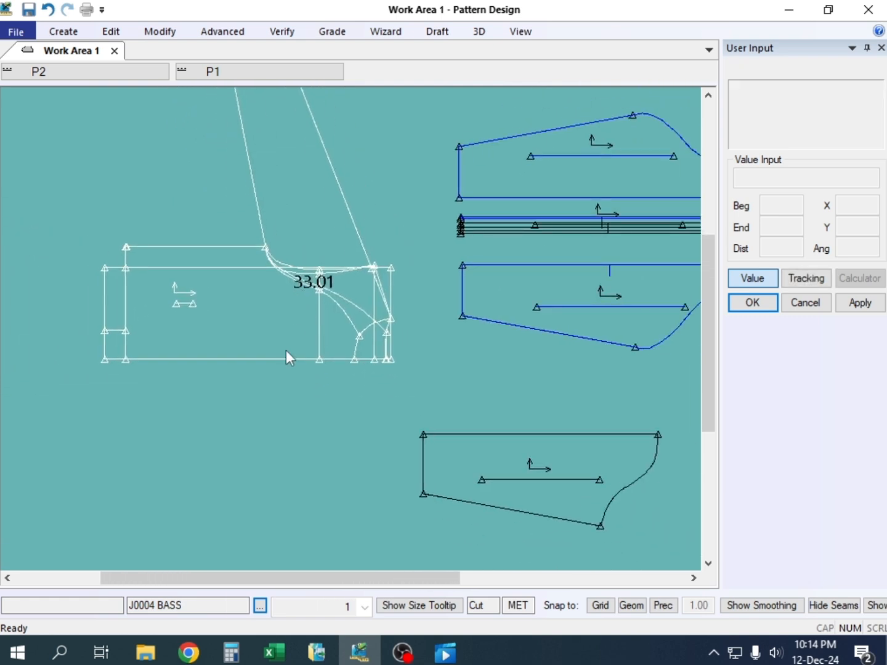
Switch to Excel and fill the size M value for Armhole to N point straight, cell E18, yellow
left_click(274, 652)
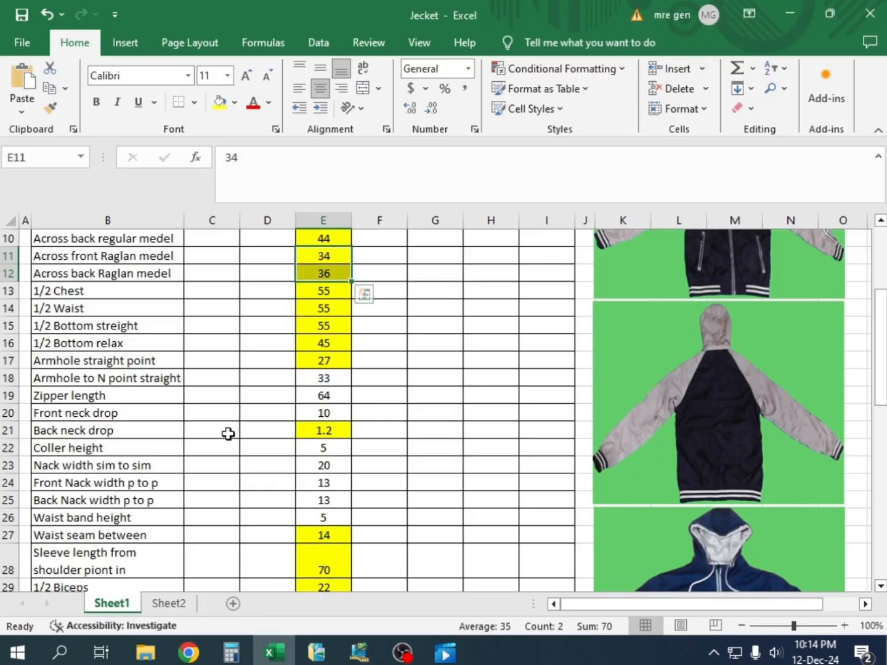
left_click(315, 380)
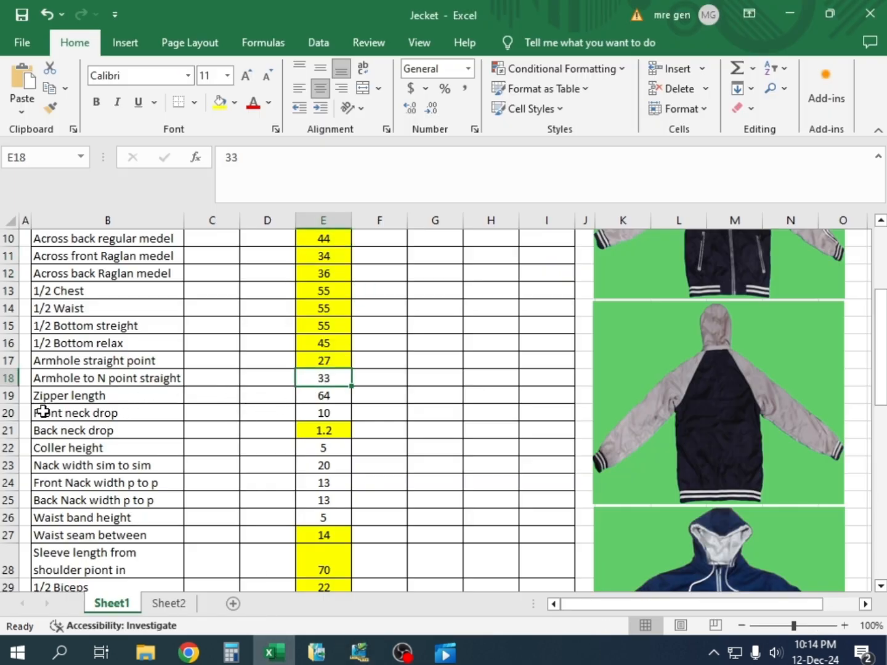
left_click(219, 102)
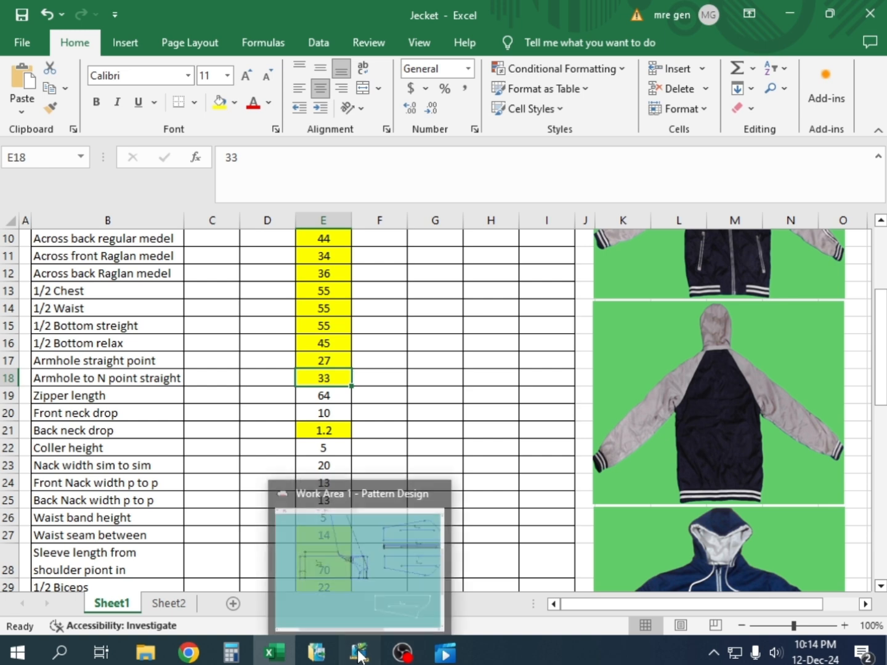
Return to Pattern Design and measure the straight centre front distance on the J0004 BASS draft from the hem to the front neckline
left_click(363, 541)
left_click(322, 332)
scroll(379, 287, "up", 5)
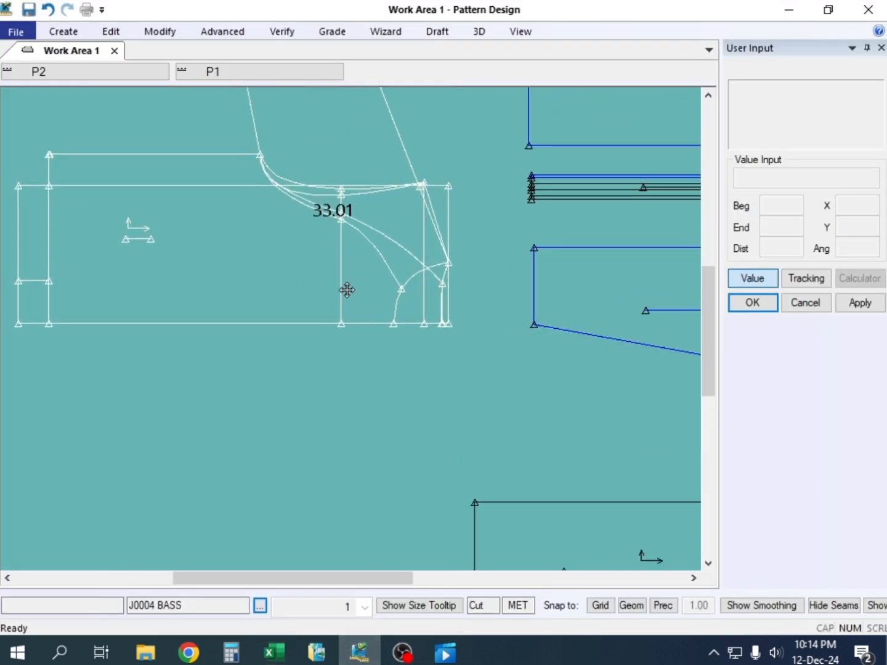
left_click(288, 30)
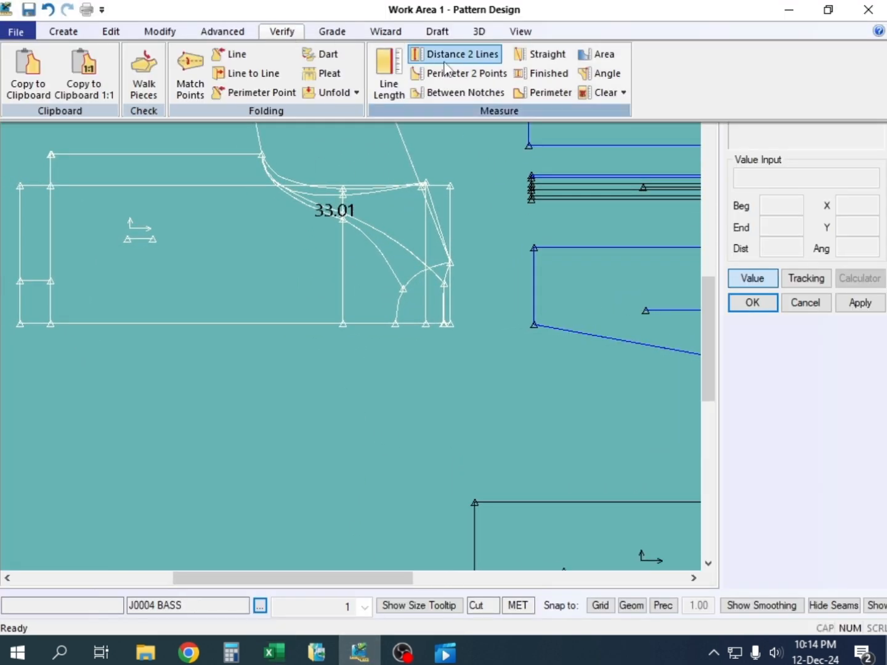
left_click(520, 60)
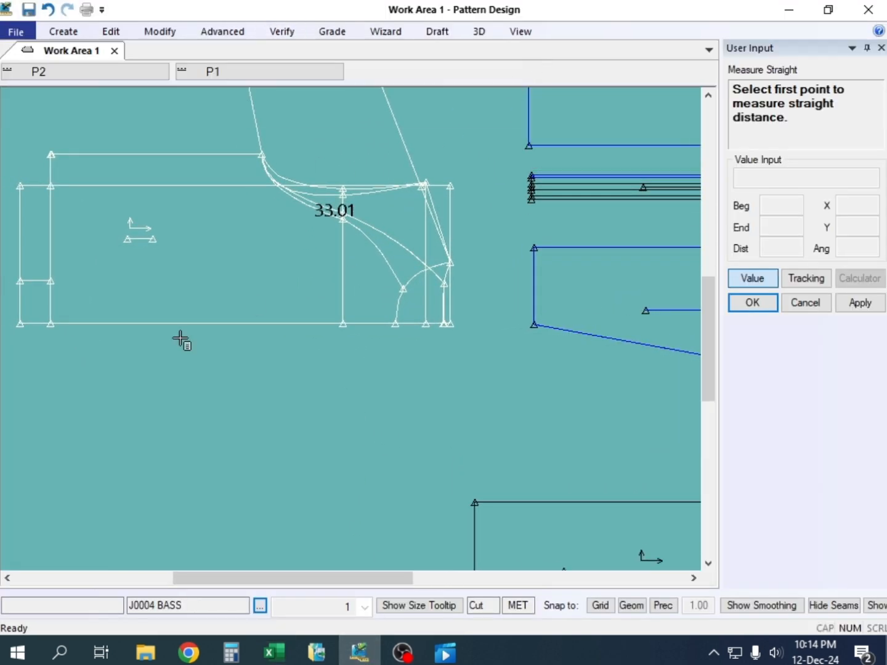
left_click(19, 327)
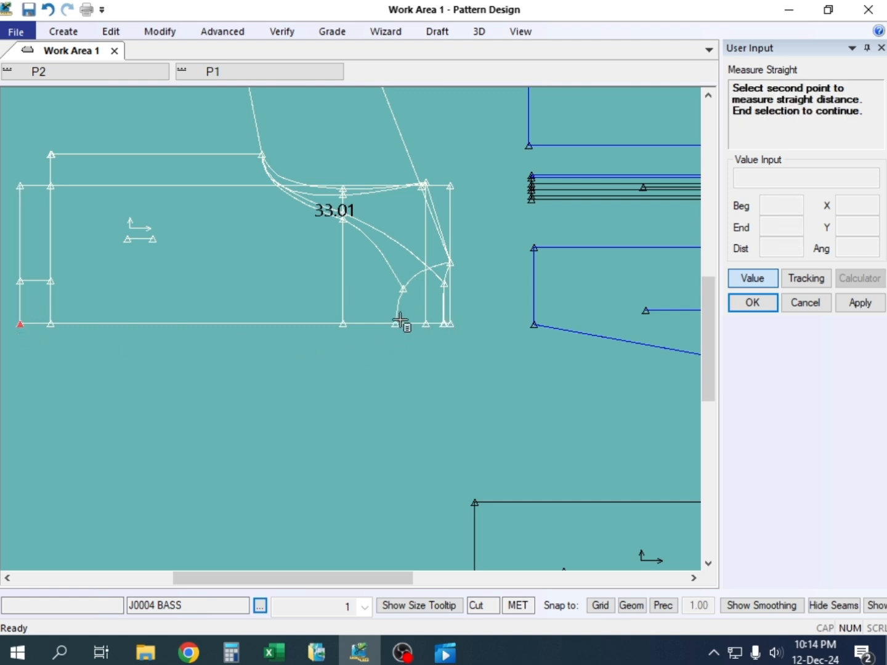
left_click(395, 325)
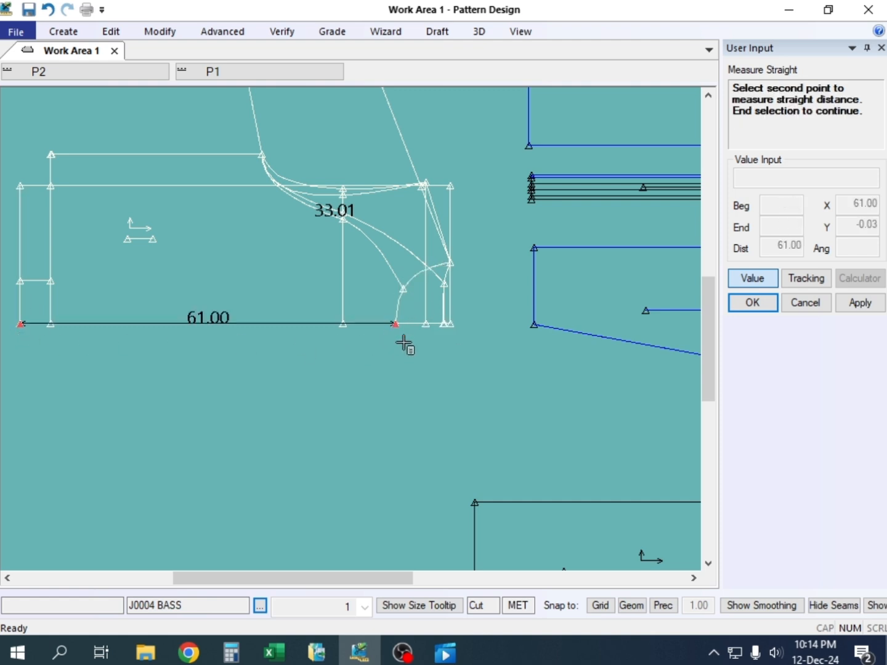
scroll(371, 317, "up", 1)
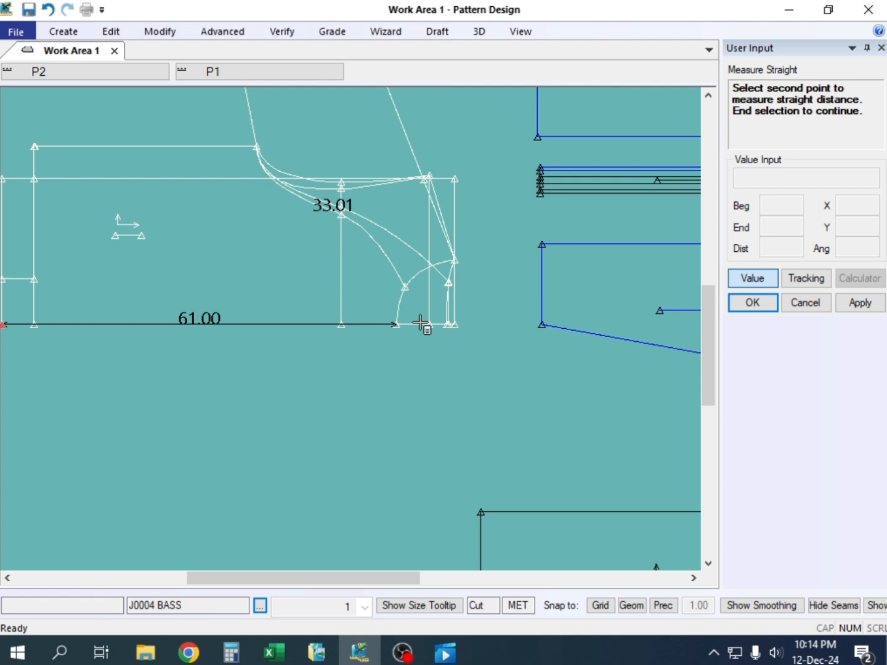
scroll(335, 329, "down", 1)
scroll(209, 332, "down", 1)
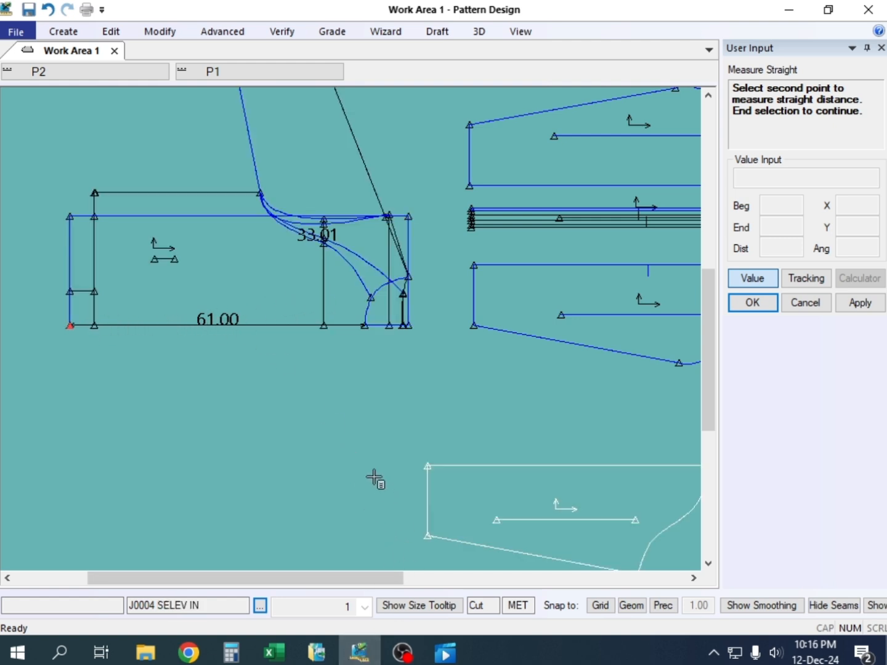
Switch to Excel and fill the size M value for Zipper length, cell E19, yellow
mouse_move(361, 656)
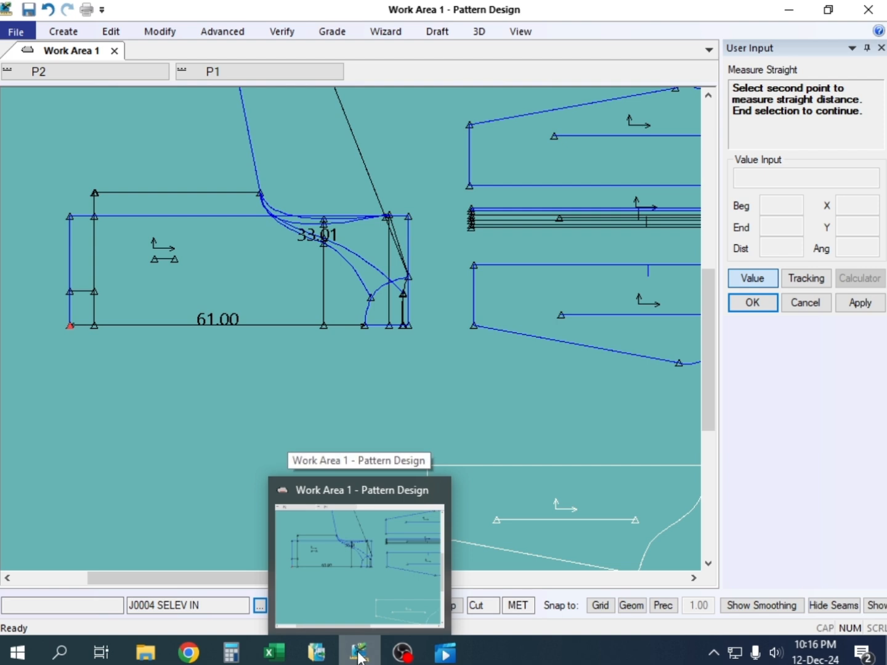
left_click(277, 657)
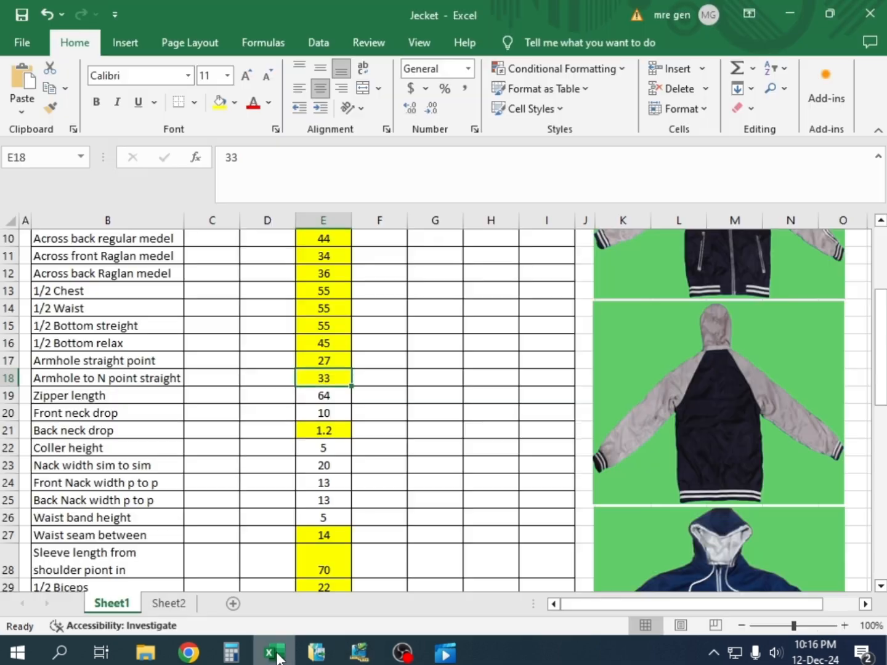
left_click(320, 396)
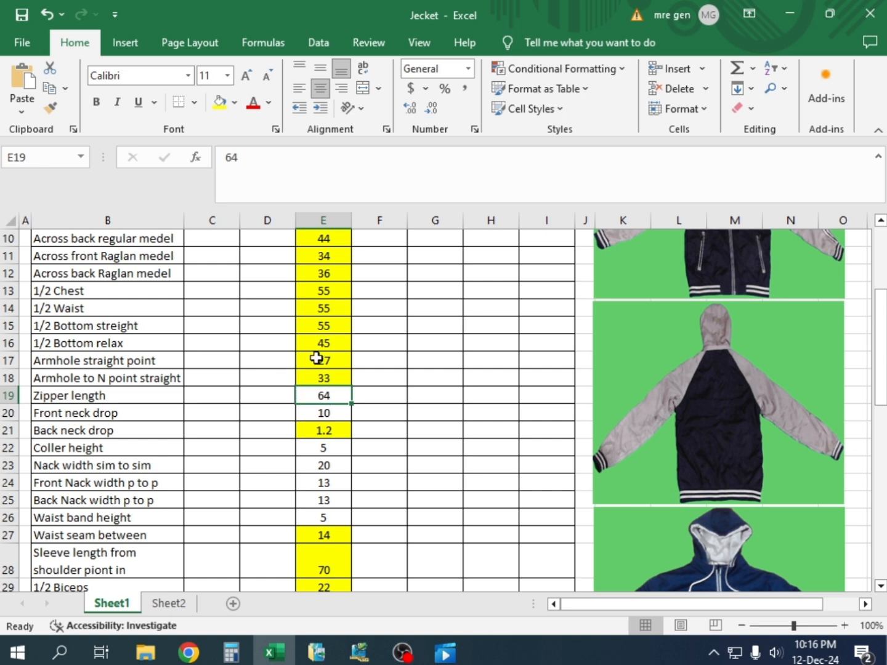
left_click(219, 103)
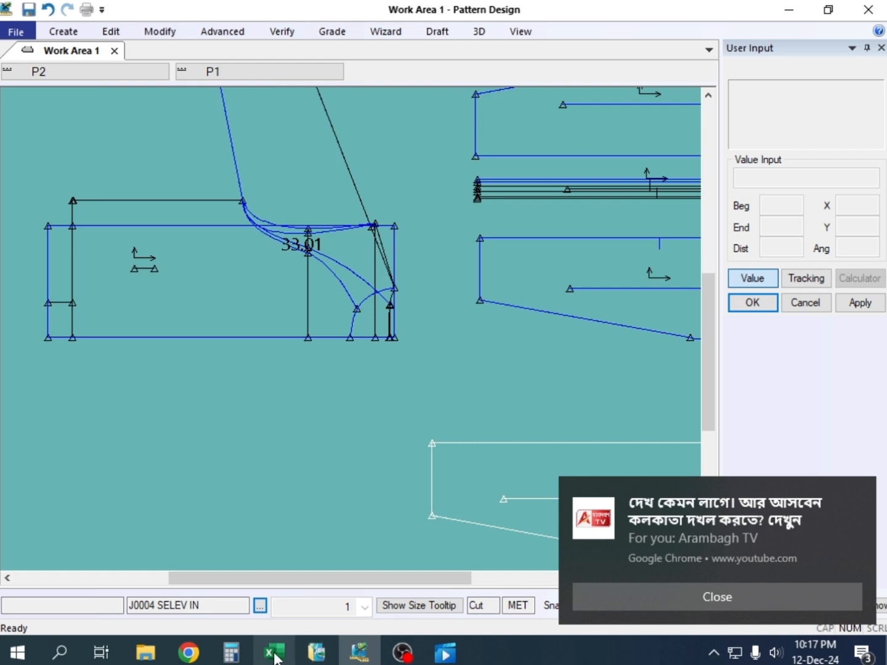
Return to Pattern Design and measure the straight front neck drop on the J0004 BASS draft, from the centre-front neckline point to the line's outer end
mouse_move(274, 652)
scroll(346, 290, "up", 3)
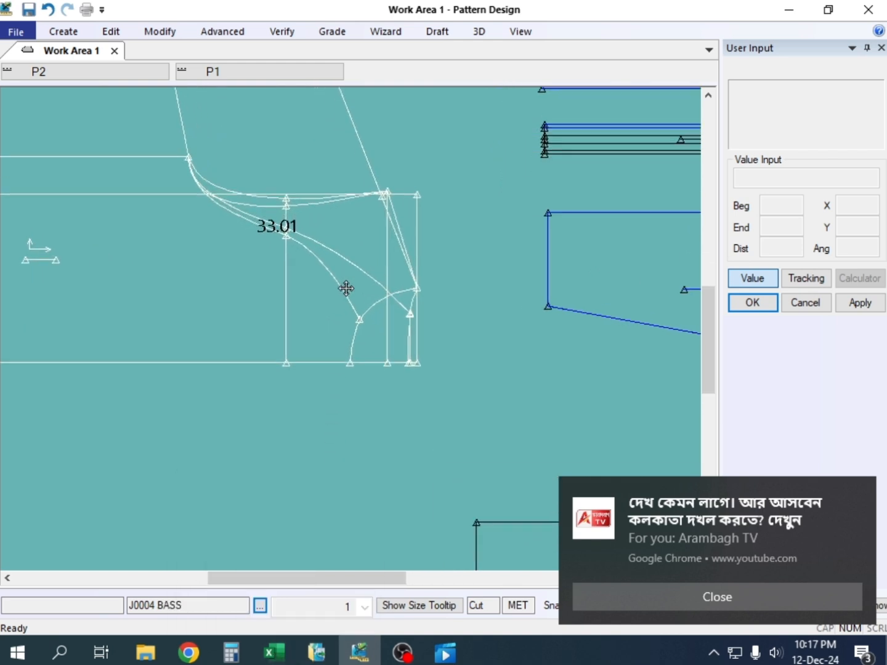
left_click_drag(362, 324, 349, 307)
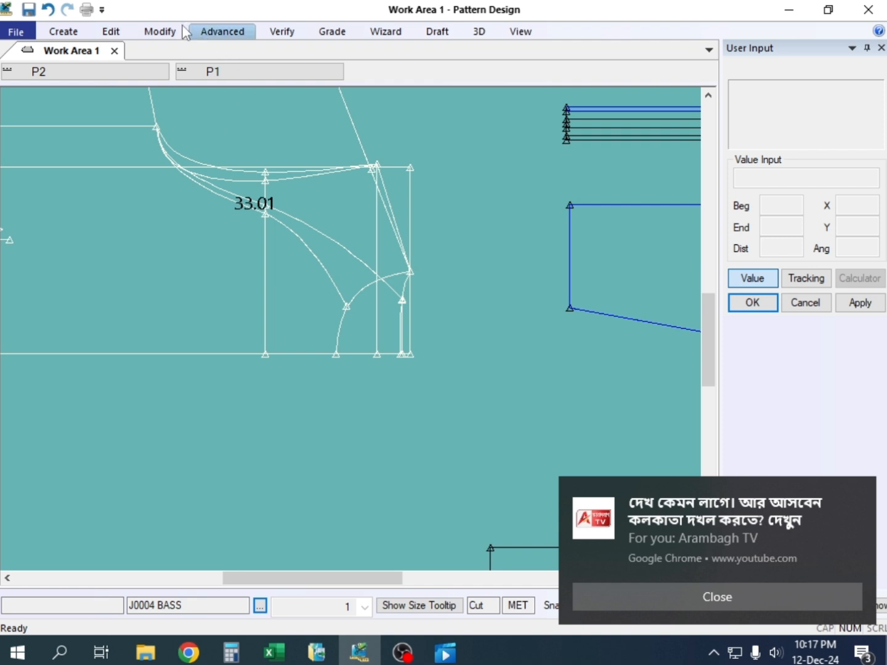
left_click(281, 34)
left_click(520, 60)
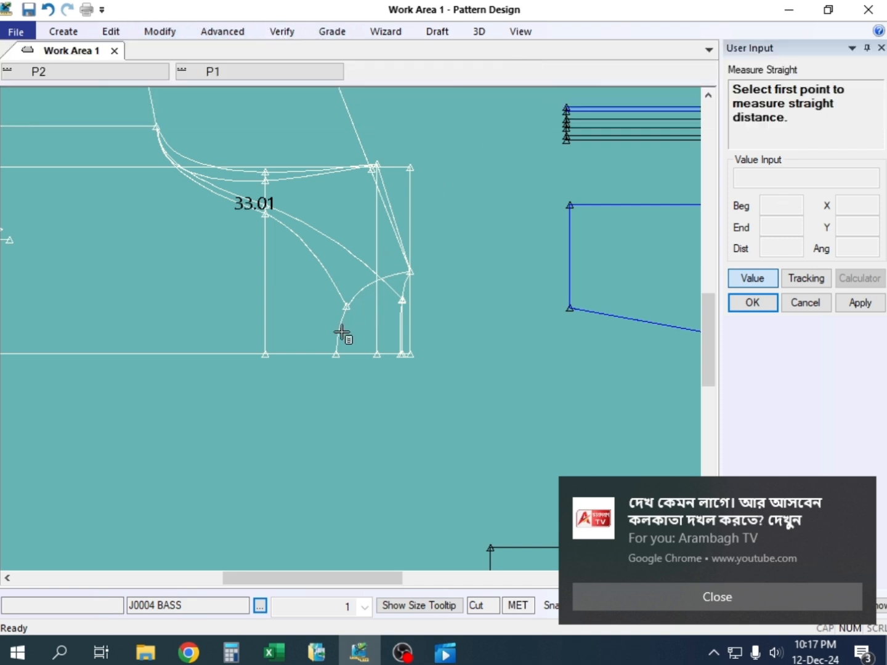
left_click(336, 355)
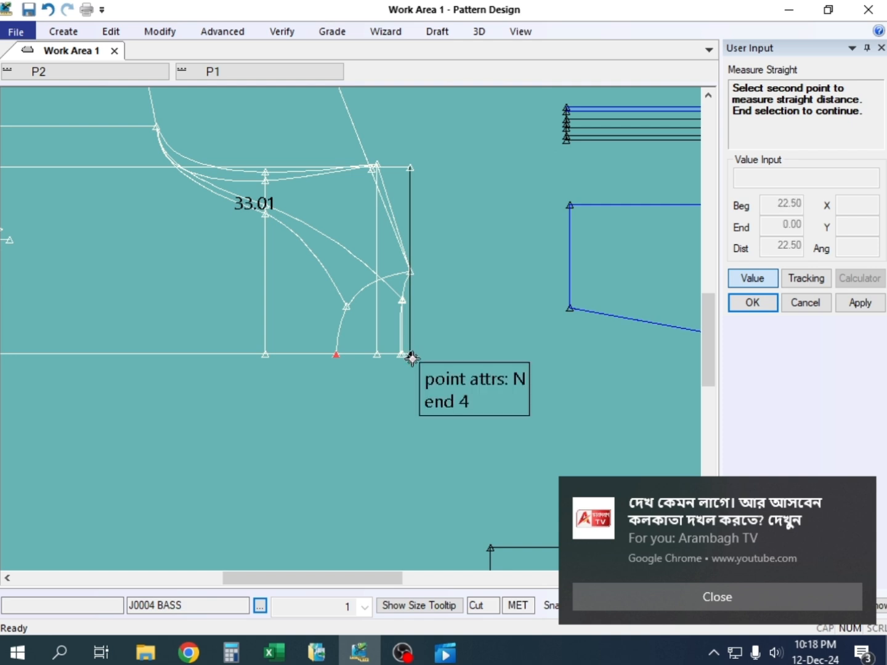
left_click(411, 354)
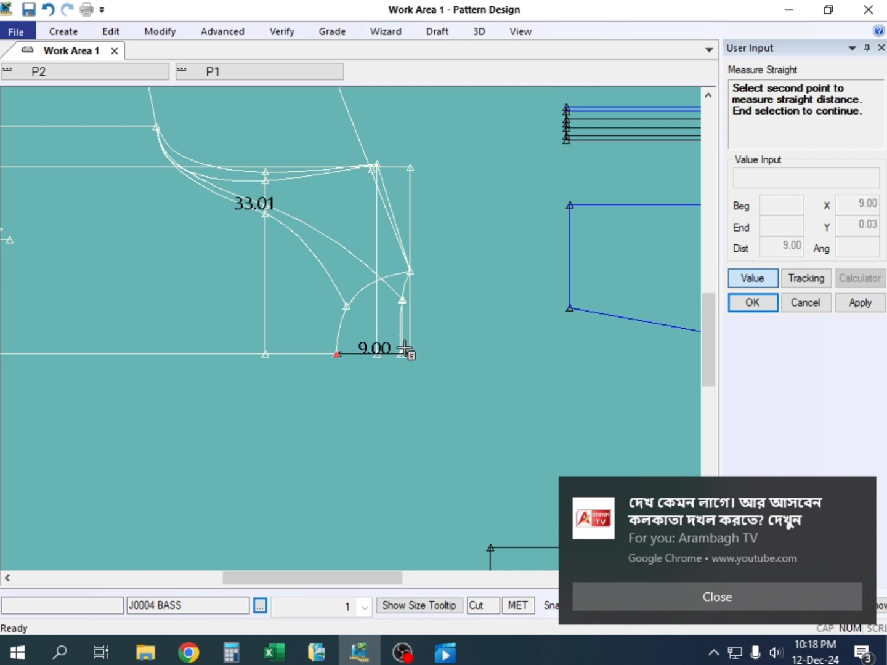
right_click(409, 159)
left_click(495, 175)
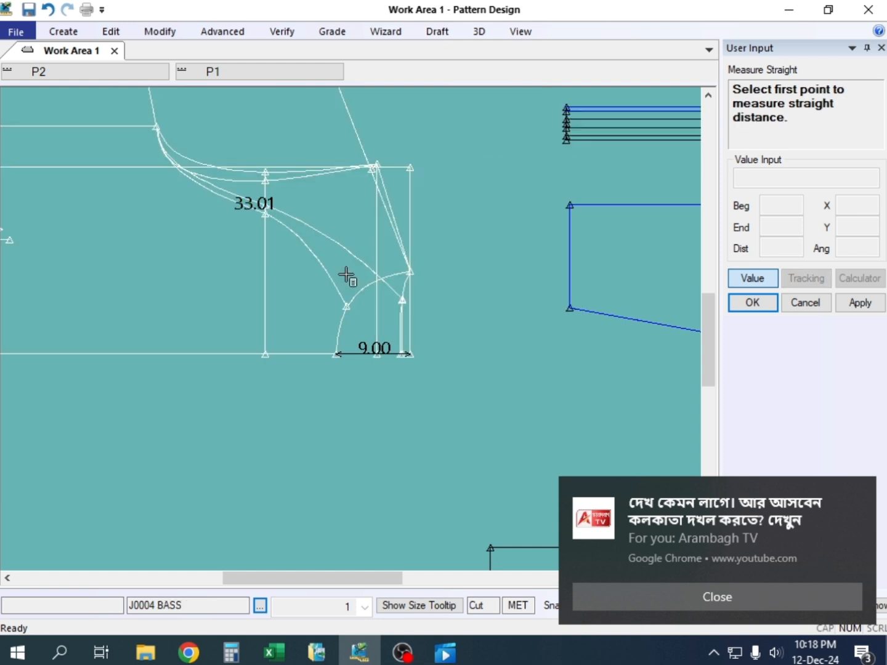
right_click(291, 221)
left_click(374, 256)
left_click_drag(318, 307, 330, 315)
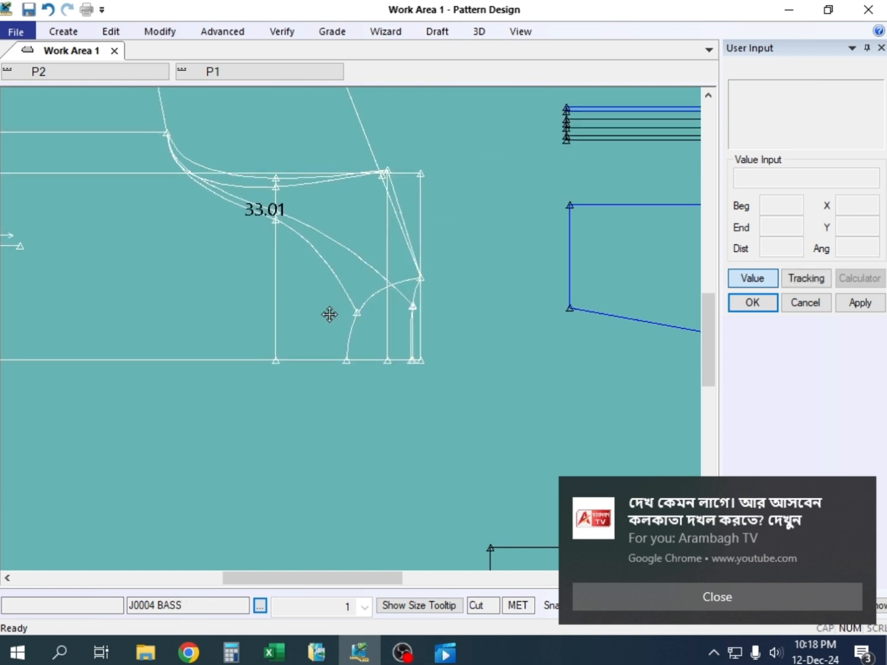
scroll(330, 315, "down", 4)
left_click(330, 301)
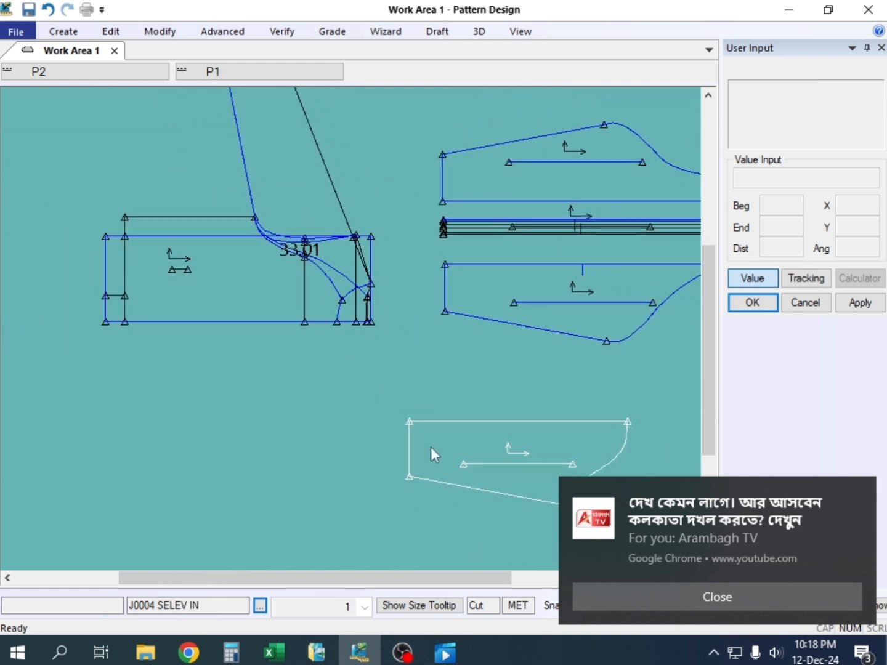
left_click(470, 455)
left_click(492, 421)
Measure the graded line lengths of the front and back neckline curves together on the J0004 BASS draft
scroll(280, 312, "up", 3)
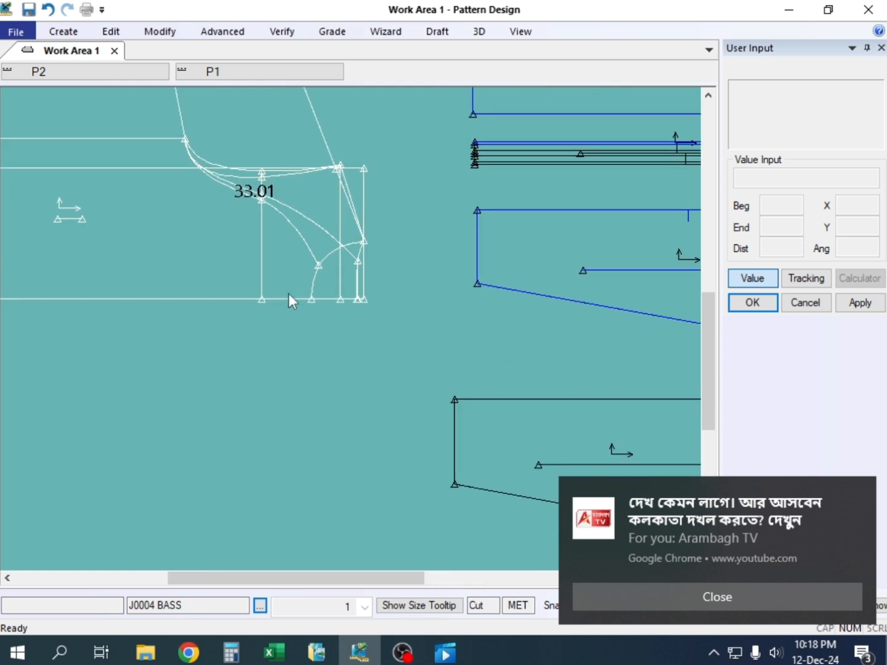
scroll(319, 275, "up", 2)
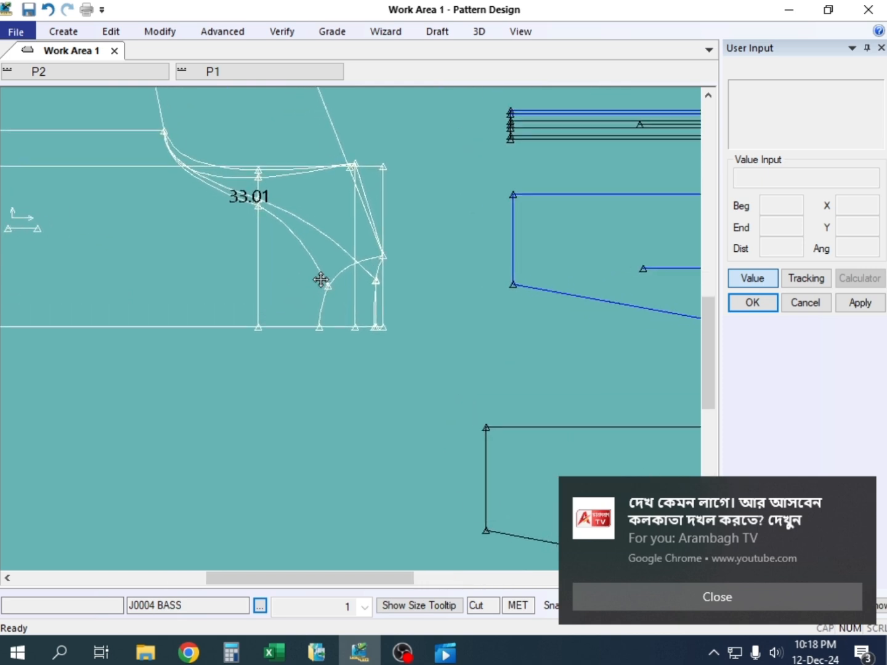
scroll(319, 285, "up", 1)
key("alt+v")
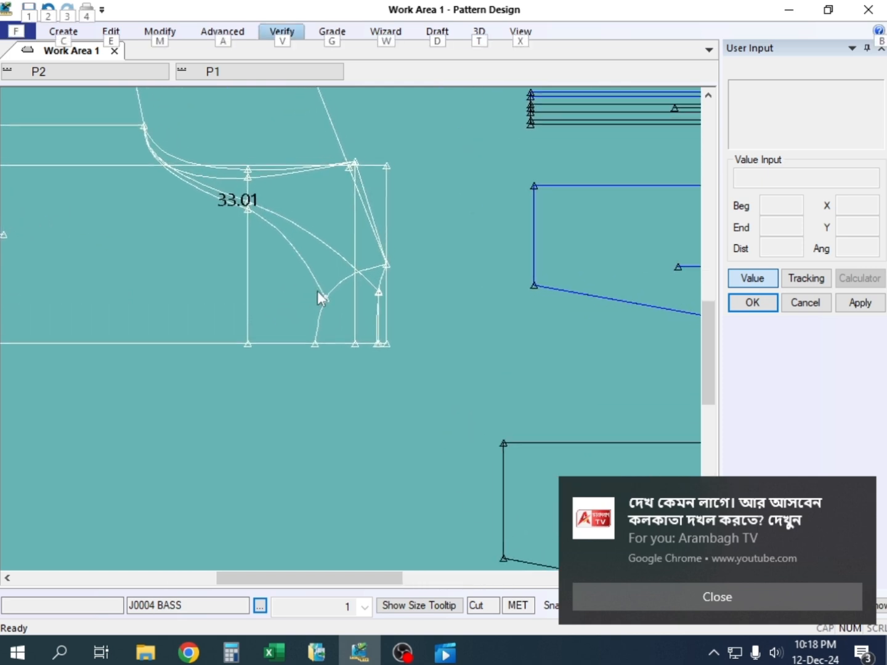
key("l")
left_click(332, 291)
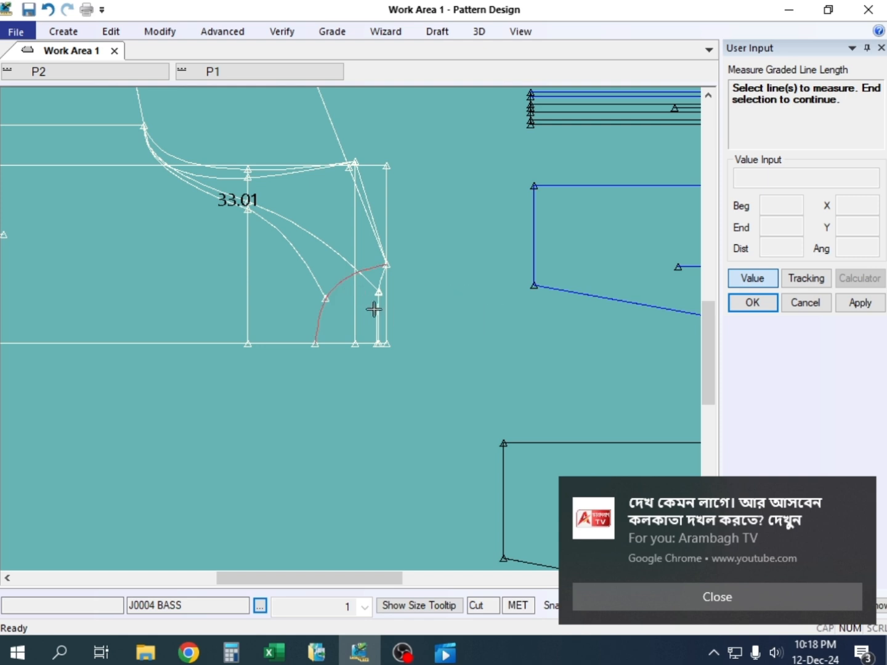
left_click(379, 284)
right_click(412, 303)
left_click(436, 294)
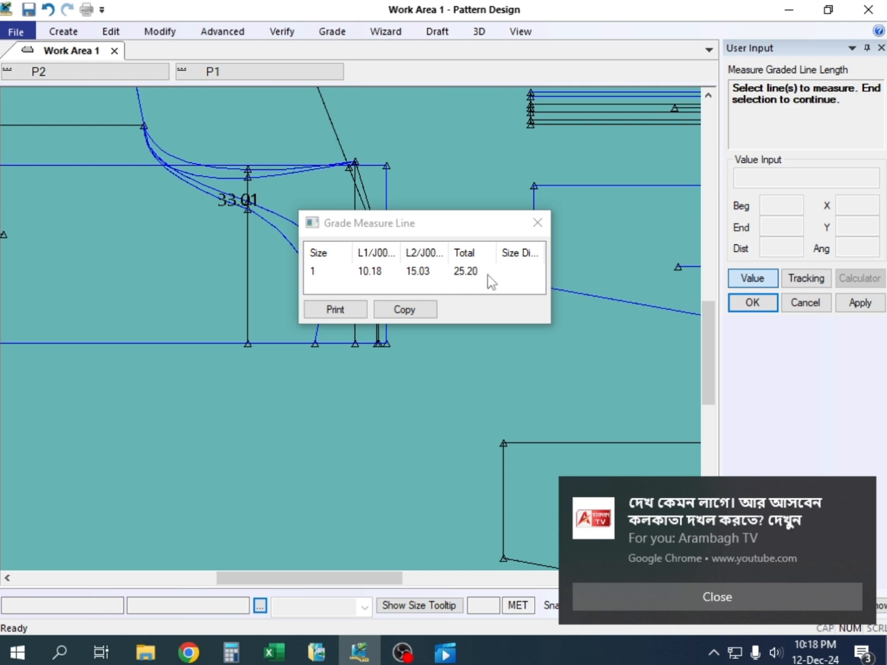
left_click(536, 223)
right_click(427, 206)
left_click(435, 201)
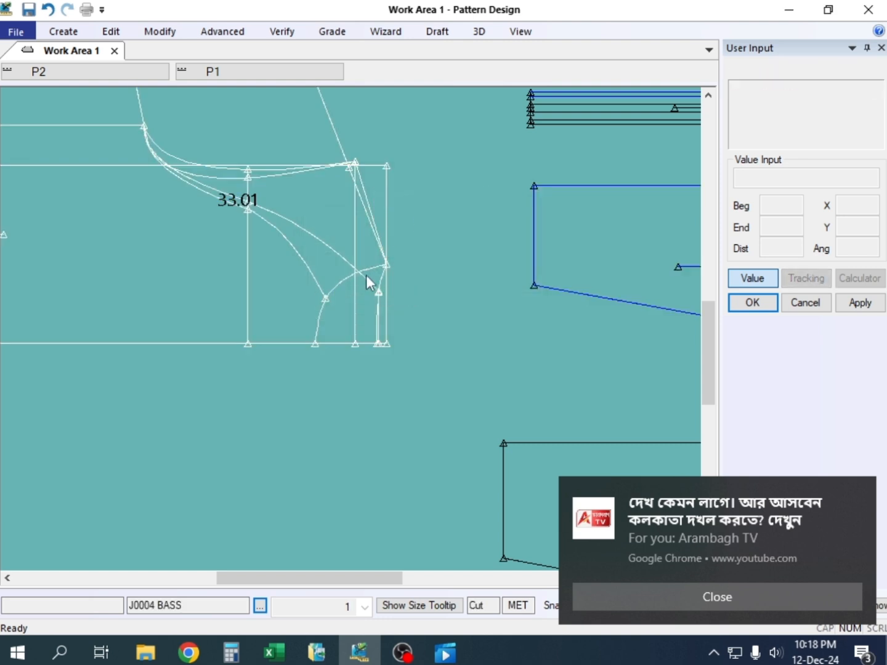
Split the front neckline curve on the J0004 BASS draft at a distance of 3 from its centre-front end
middle_click_drag(360, 300, 424, 297)
scroll(423, 296, "up", 1)
scroll(425, 297, "down", 1)
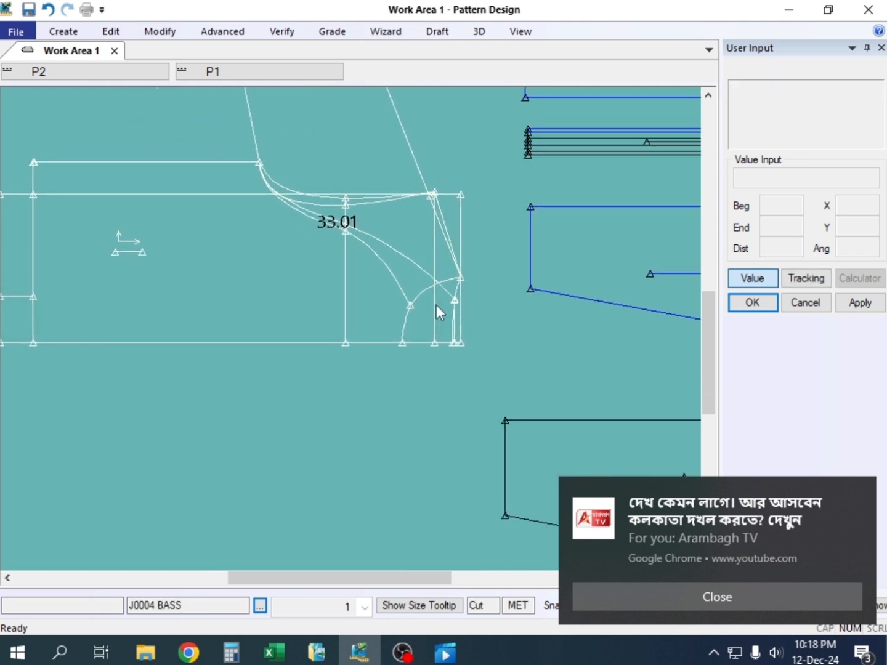
scroll(436, 305, "down", 1)
scroll(441, 318, "up", 3)
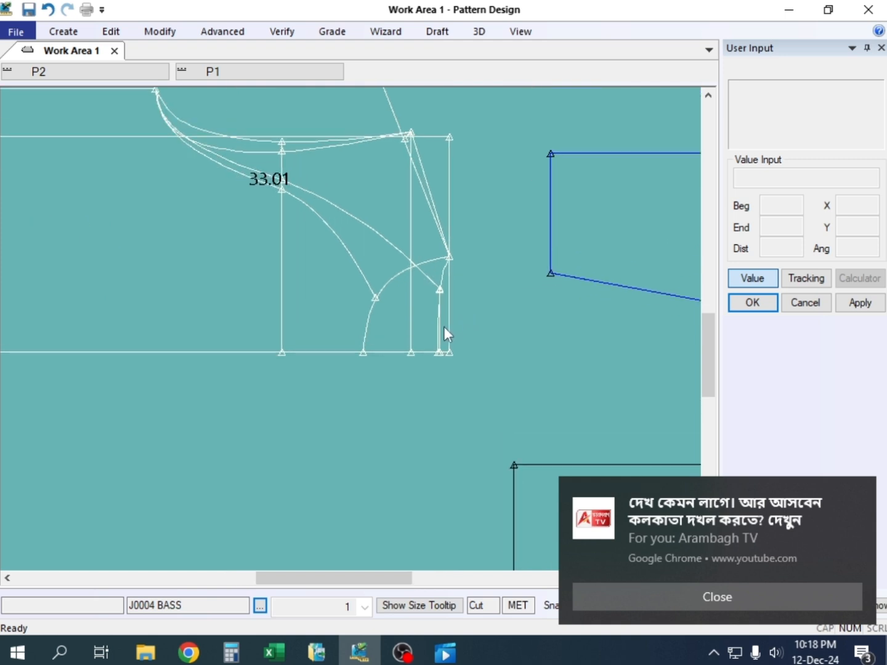
scroll(380, 333, "up", 1)
scroll(380, 333, "up", 1)
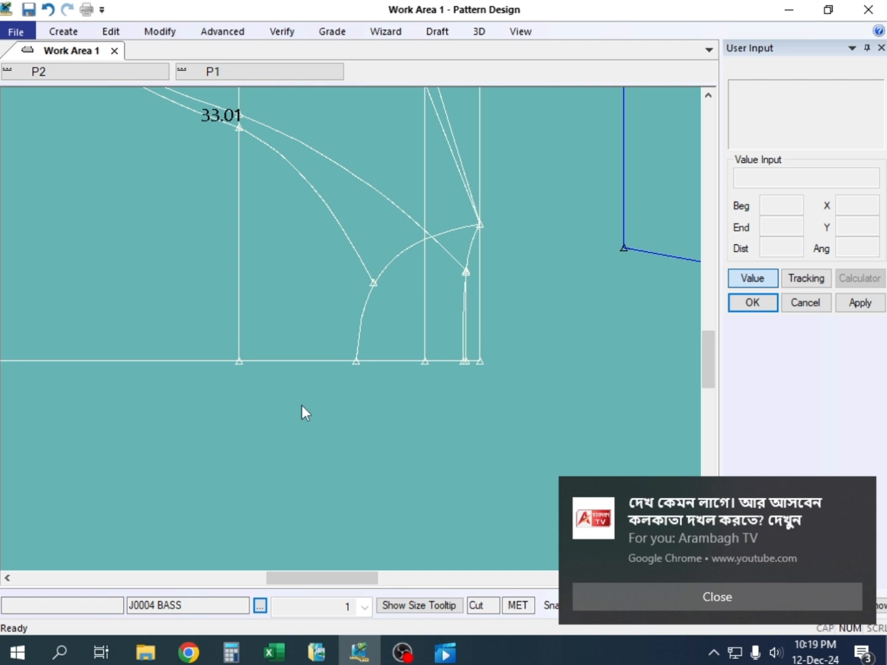
key("s")
left_click(359, 327)
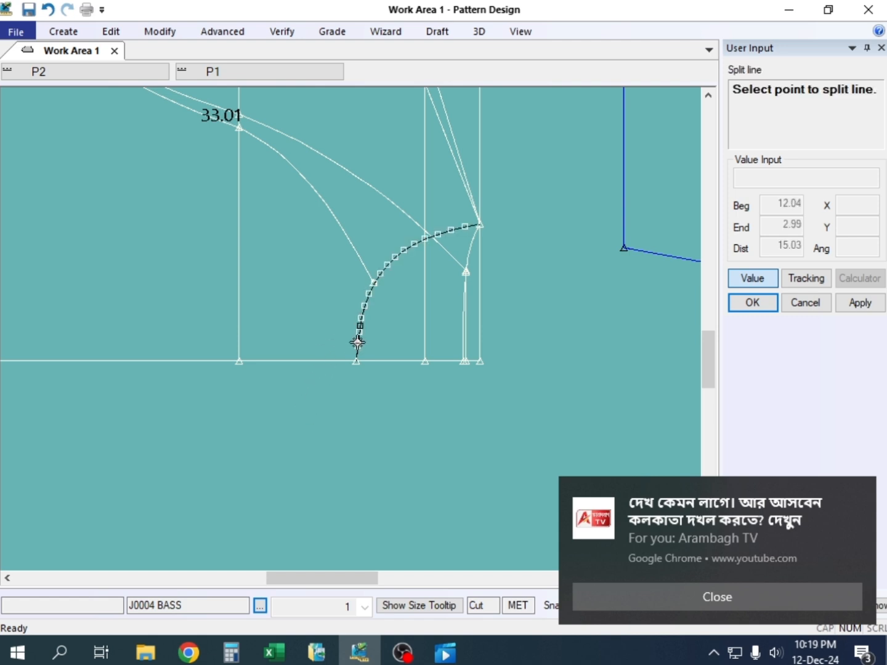
left_click(357, 363)
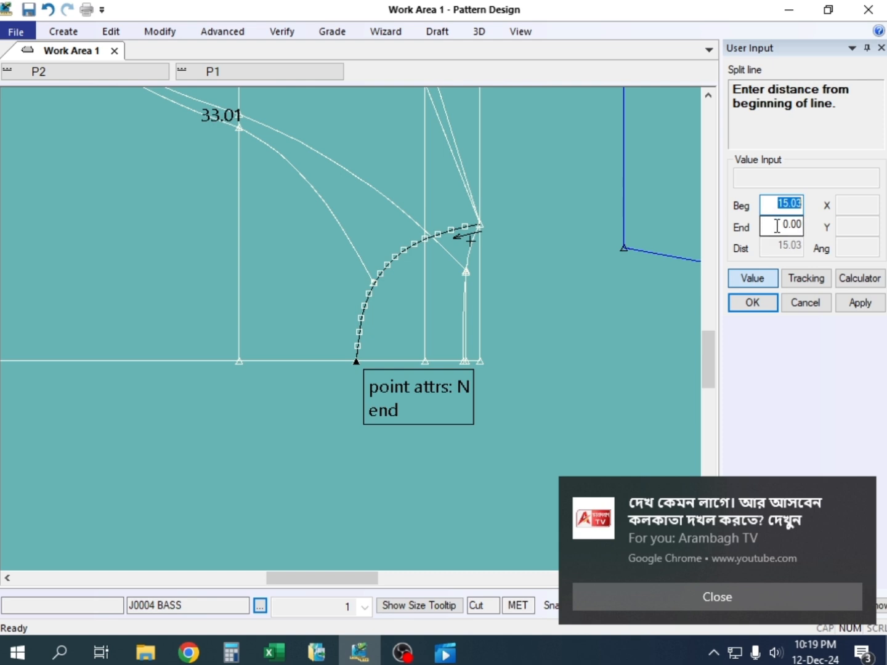
key("Return")
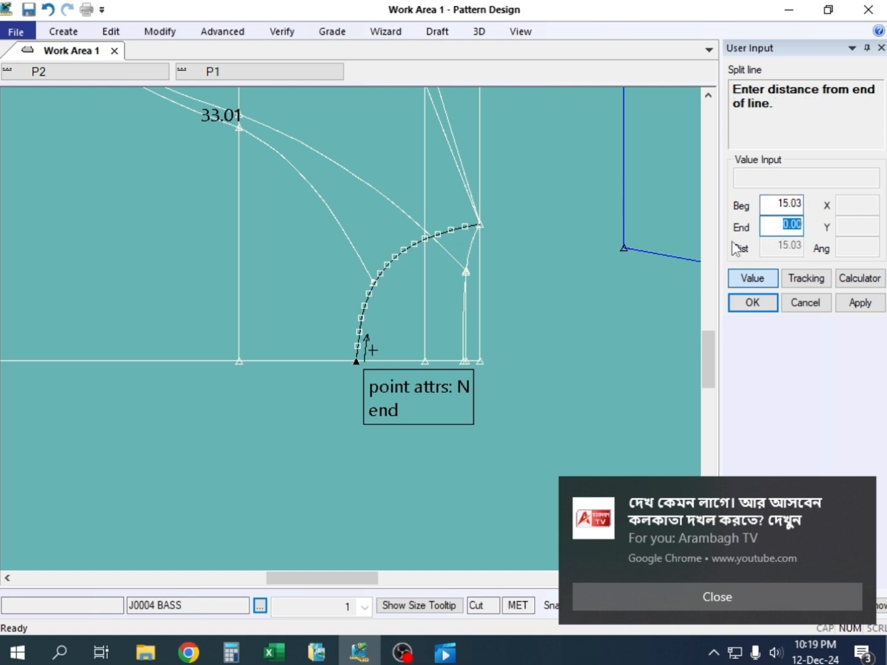
type("3")
key("Return")
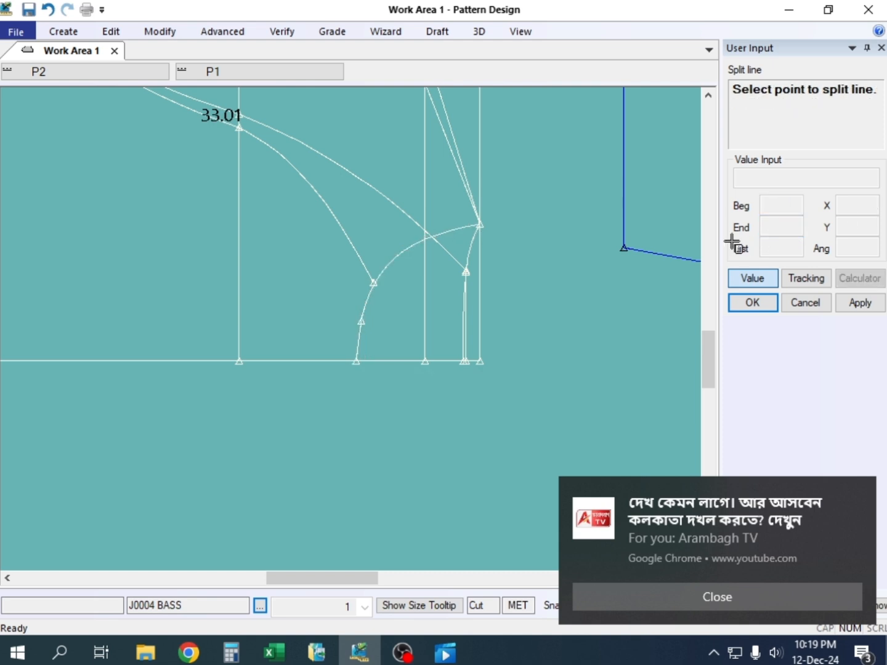
right_click(332, 188)
left_click(333, 190)
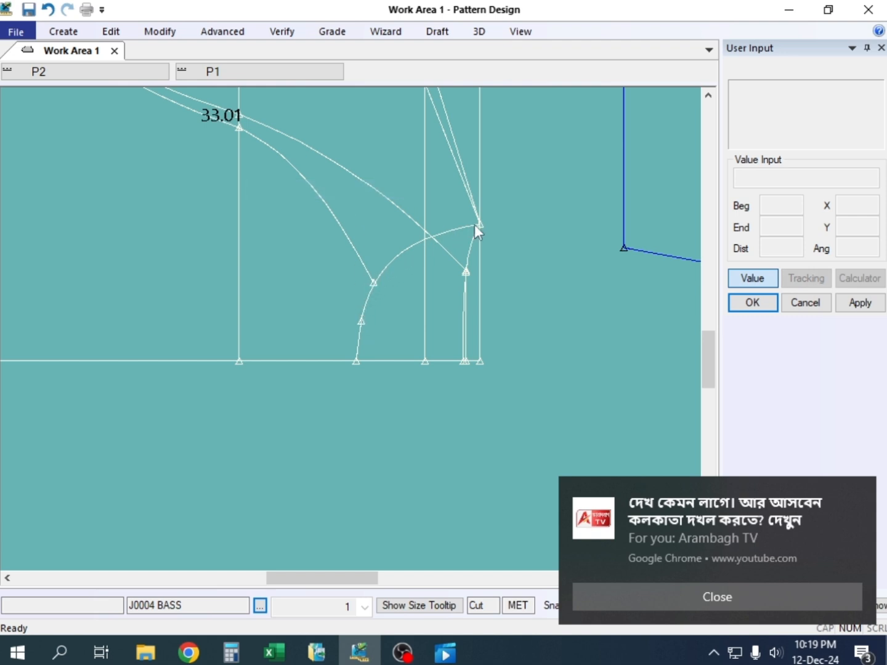
Measure the graded line lengths of the back neckline and the front neckline segment between the split point and shoulder end
scroll(356, 318, "down", 3)
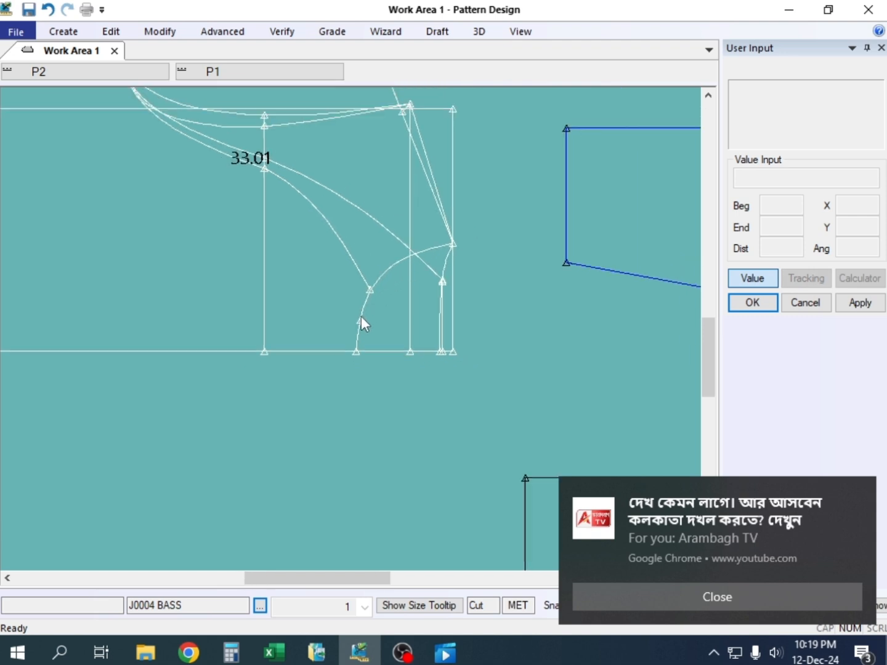
scroll(367, 313, "down", 3)
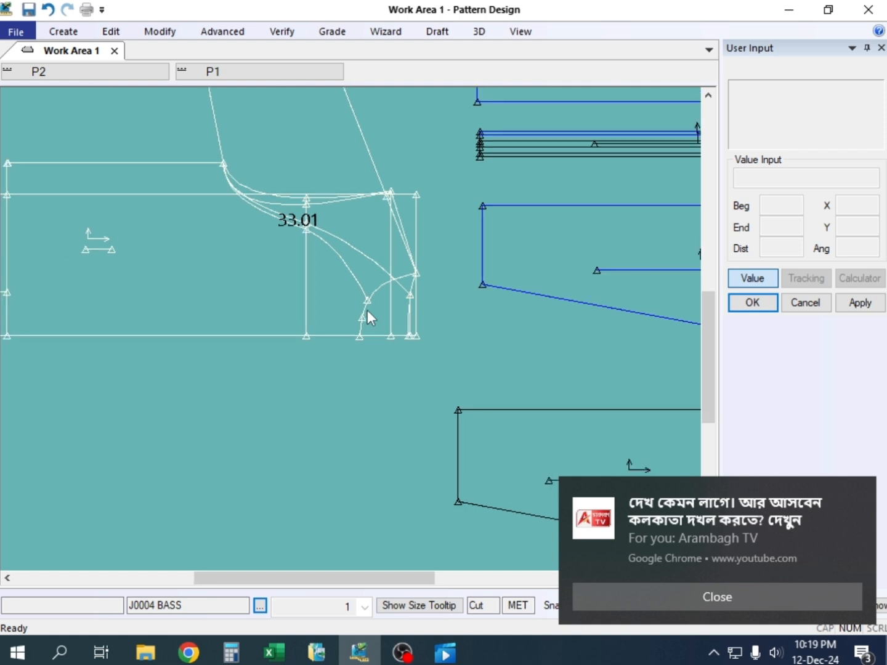
scroll(378, 285, "up", 5)
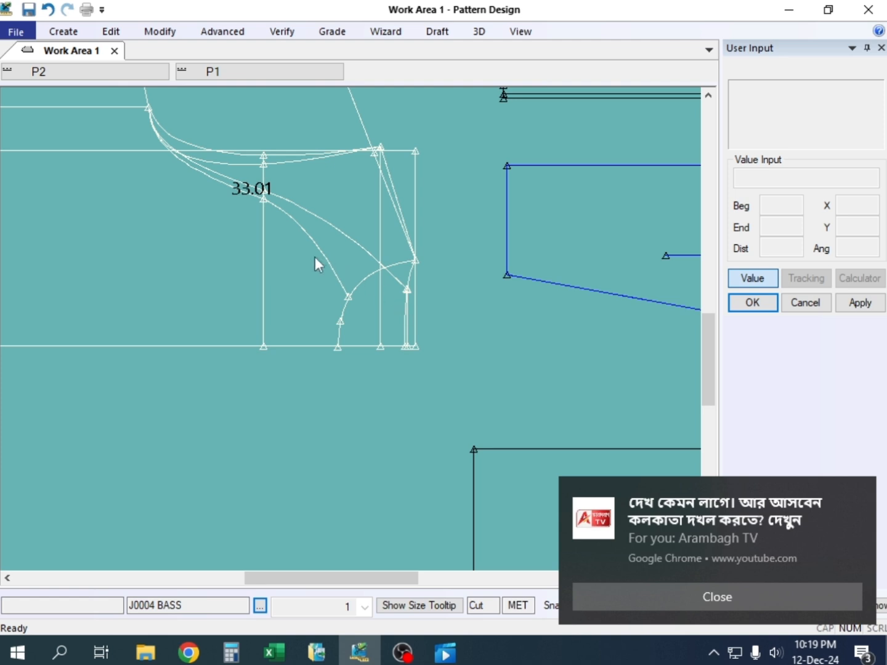
left_click(338, 34)
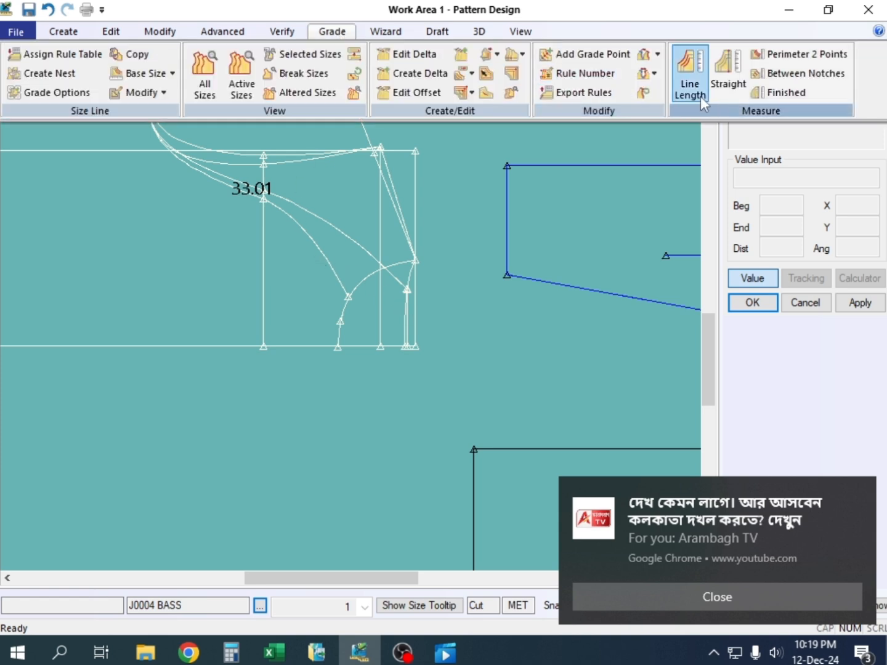
left_click(691, 77)
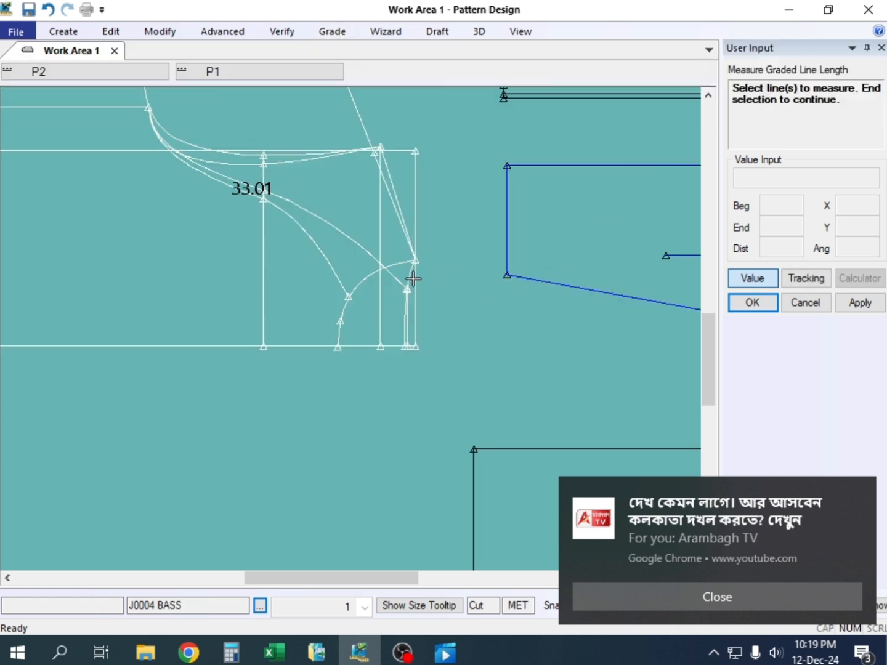
left_click(397, 263)
right_click(450, 191)
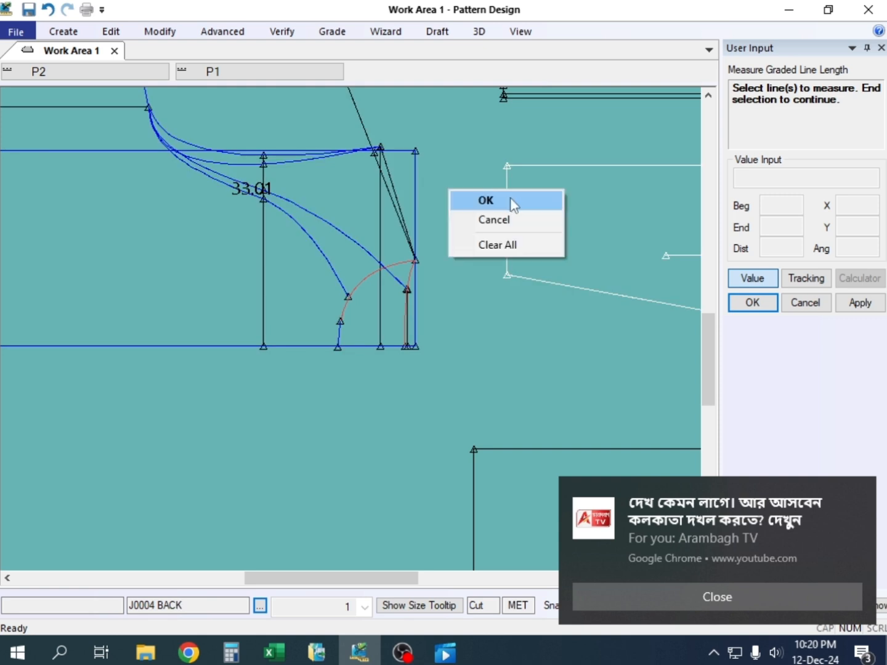
left_click(511, 203)
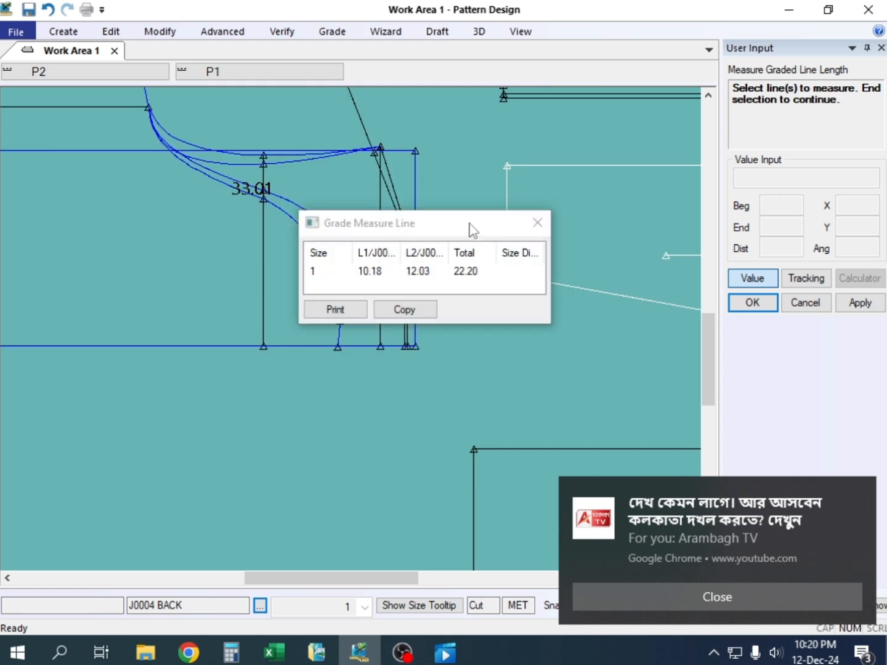
left_click_drag(469, 231, 285, 142)
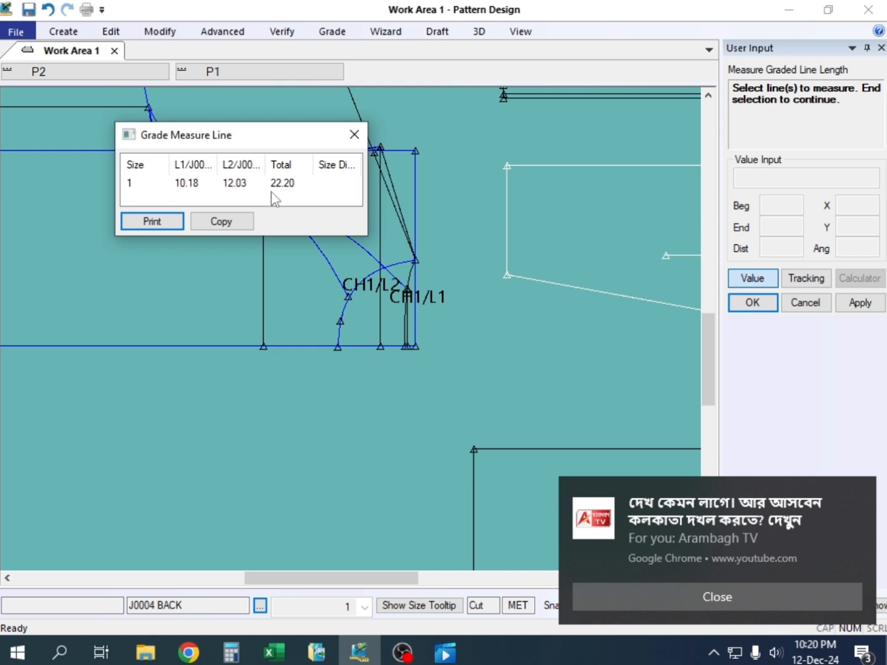
left_click(355, 135)
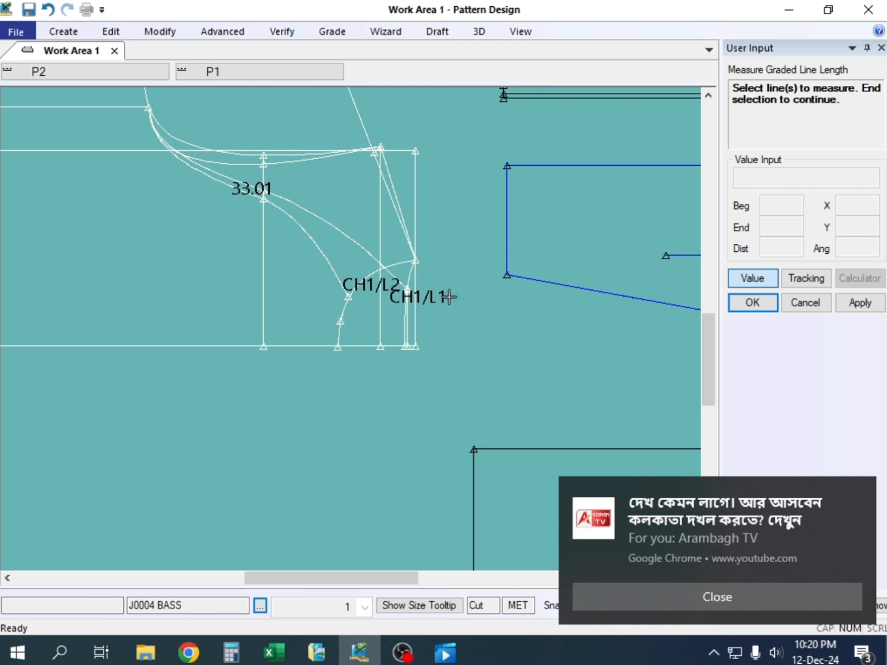
End the graded line length measurement on the neckline of the J0004 BASS draft
scroll(333, 296, "down", 3)
scroll(346, 291, "up", 2)
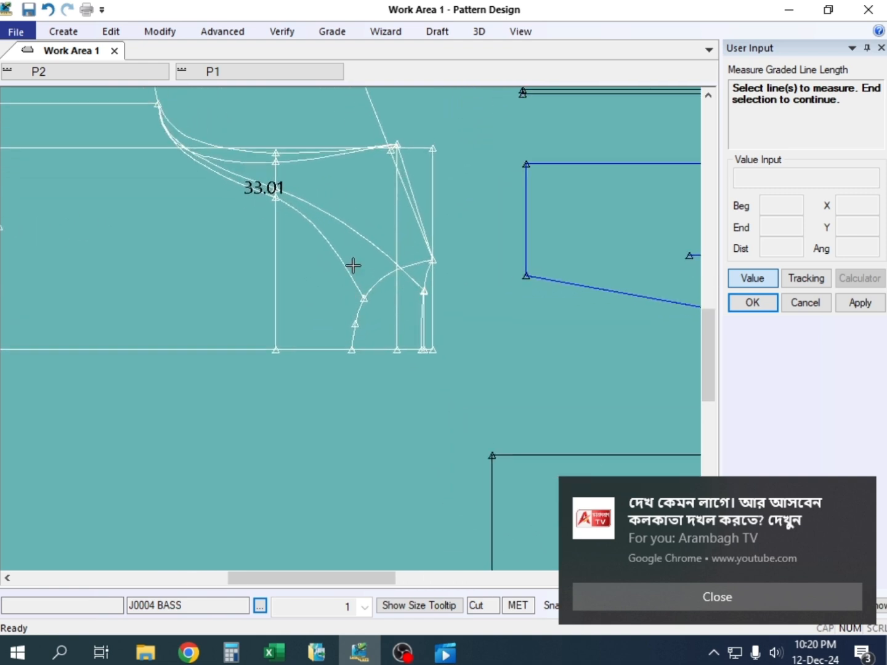
right_click(343, 177)
left_click(344, 177)
scroll(303, 262, "down", 4)
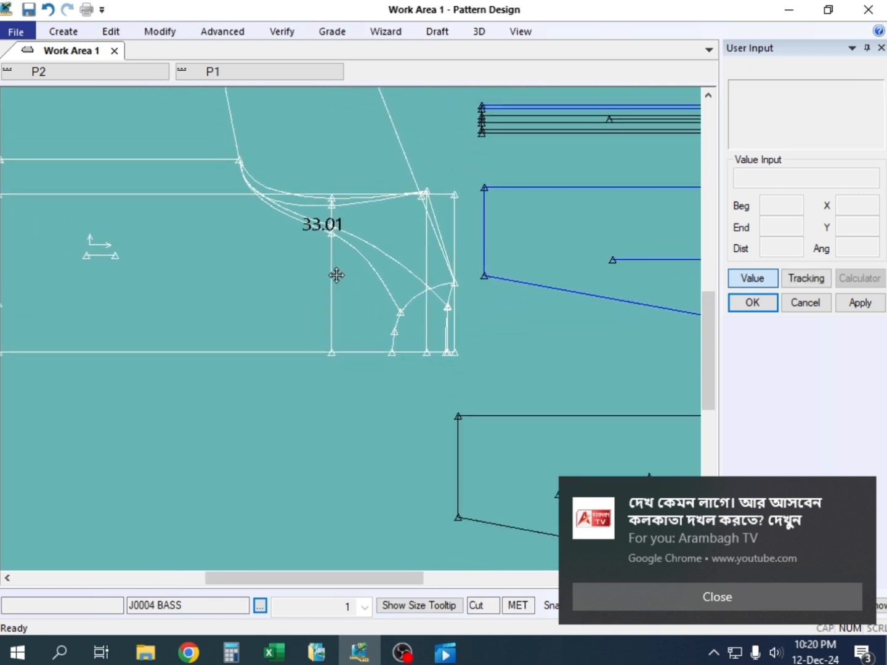
left_click(338, 264)
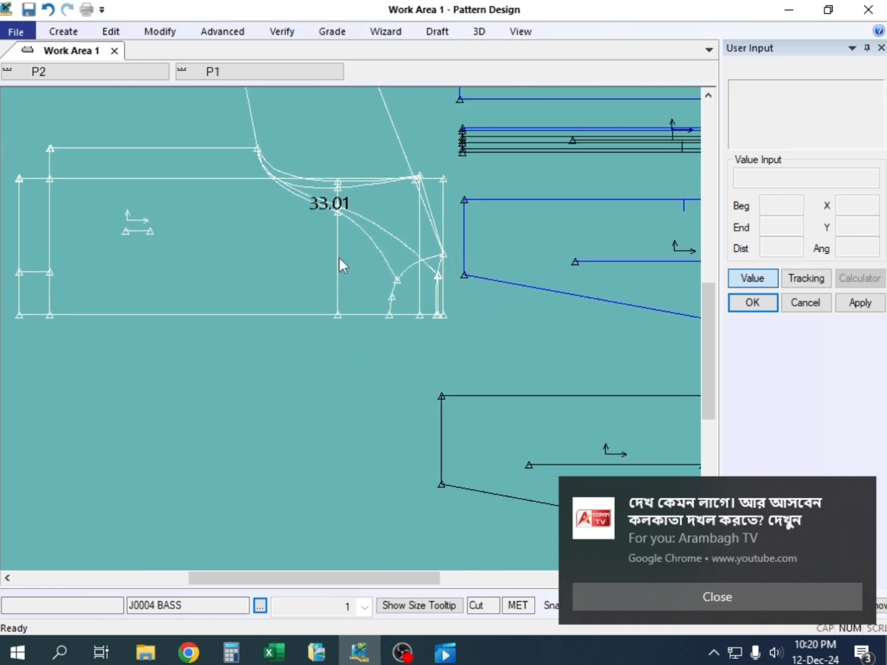
Switch to the Jecket workbook in Excel and fill the size M Front neck drop cell yellow
left_click(276, 651)
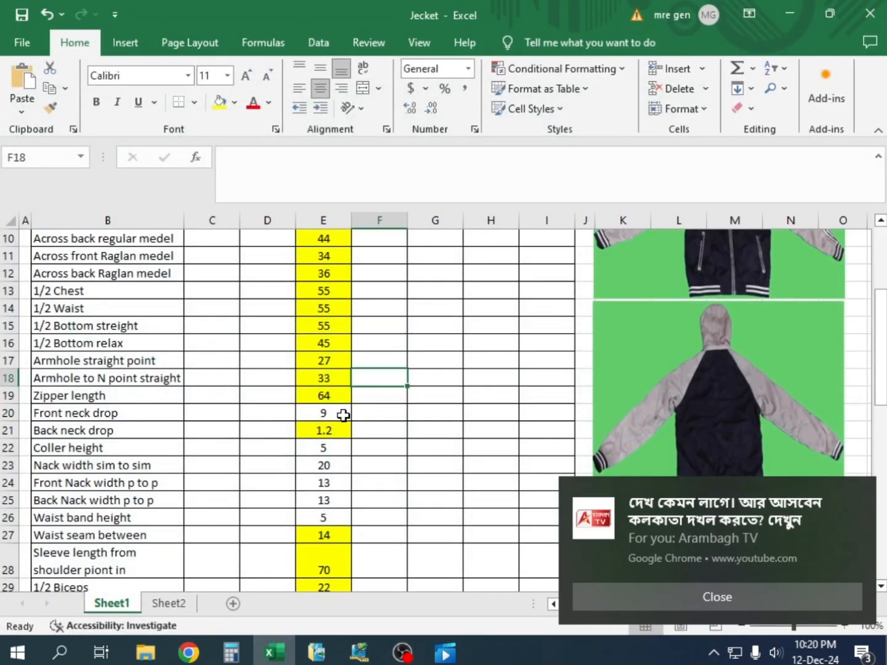
left_click(323, 414)
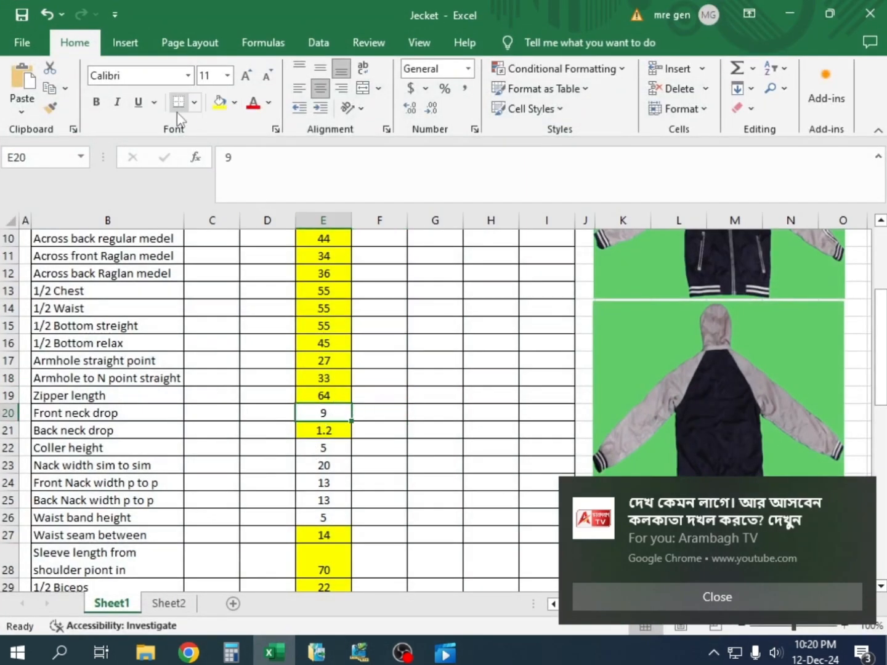
left_click(218, 102)
Examine the unmarked size M entries for Coller height and Nack width sim to sim
scroll(316, 427, "down", 1)
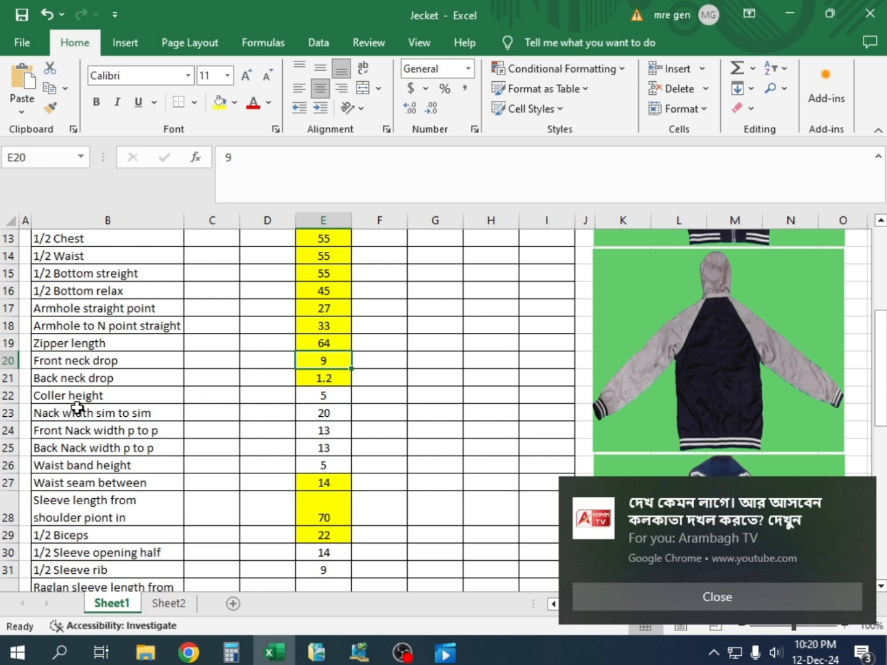
left_click(338, 396)
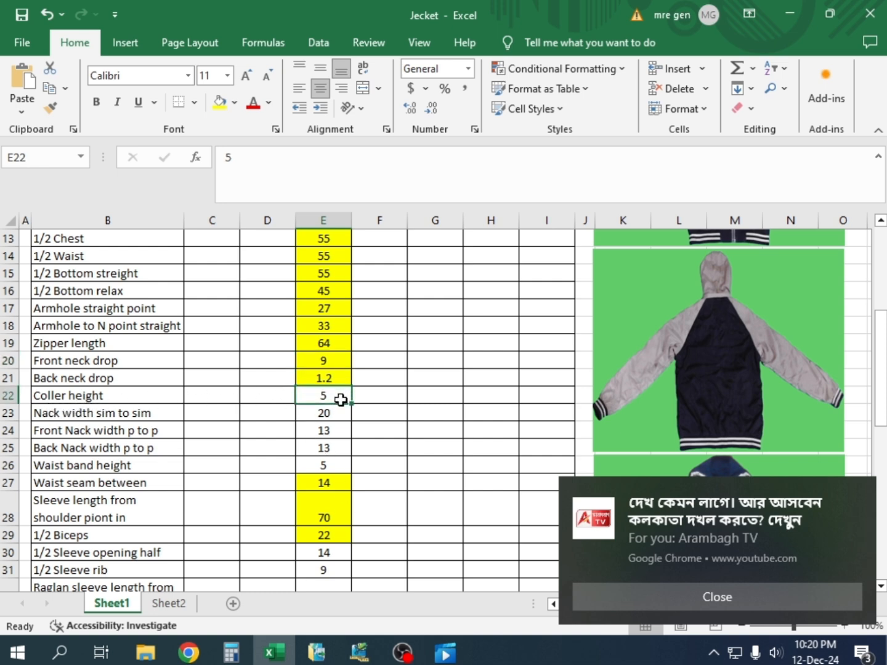
left_click(273, 396)
left_click(332, 396)
scroll(332, 395, "down", 4)
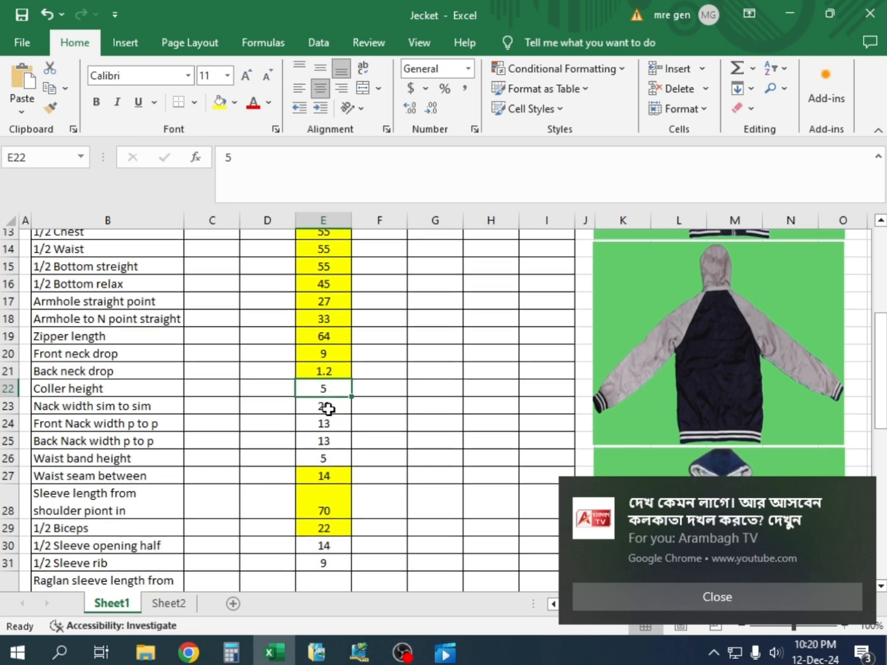
scroll(331, 382, "up", 4)
scroll(333, 430, "down", 3)
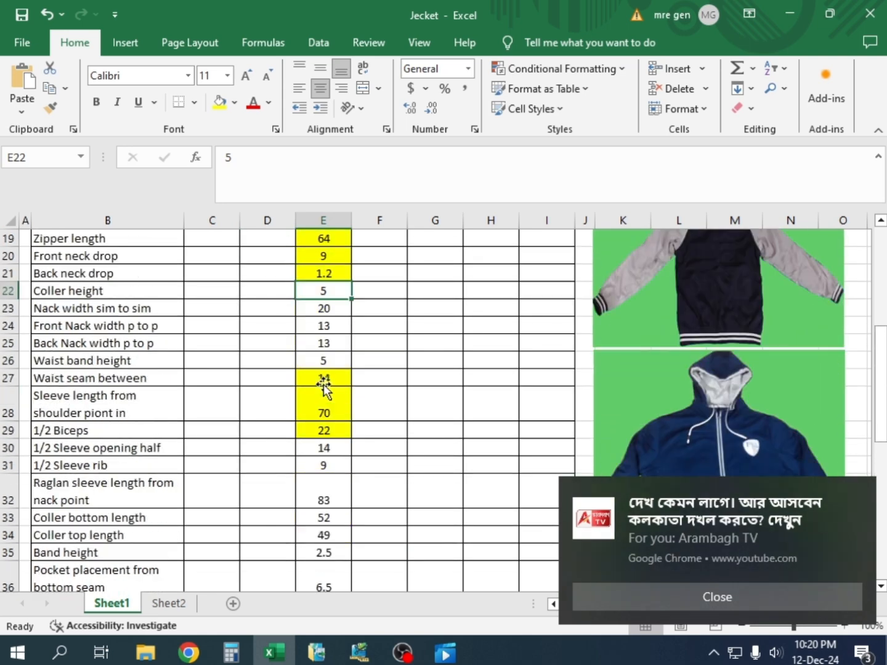
scroll(325, 380, "up", 2)
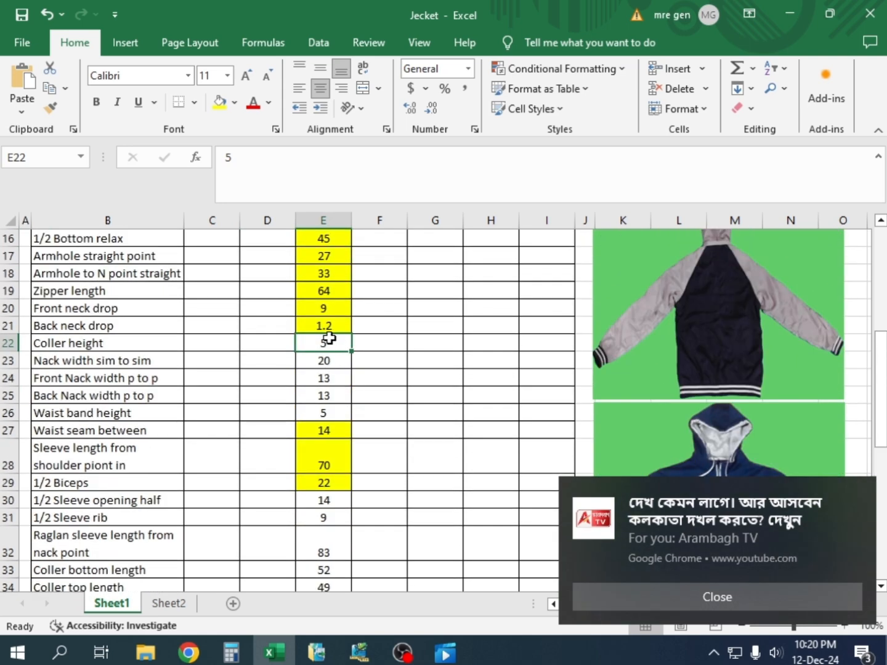
left_click(330, 362)
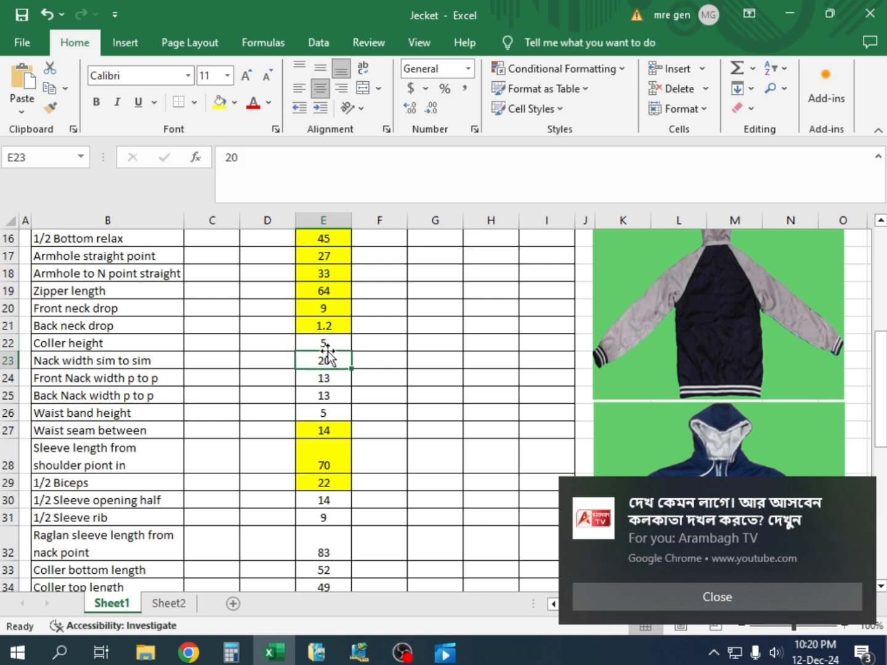
left_click(330, 347)
left_click(330, 364)
left_click(328, 342)
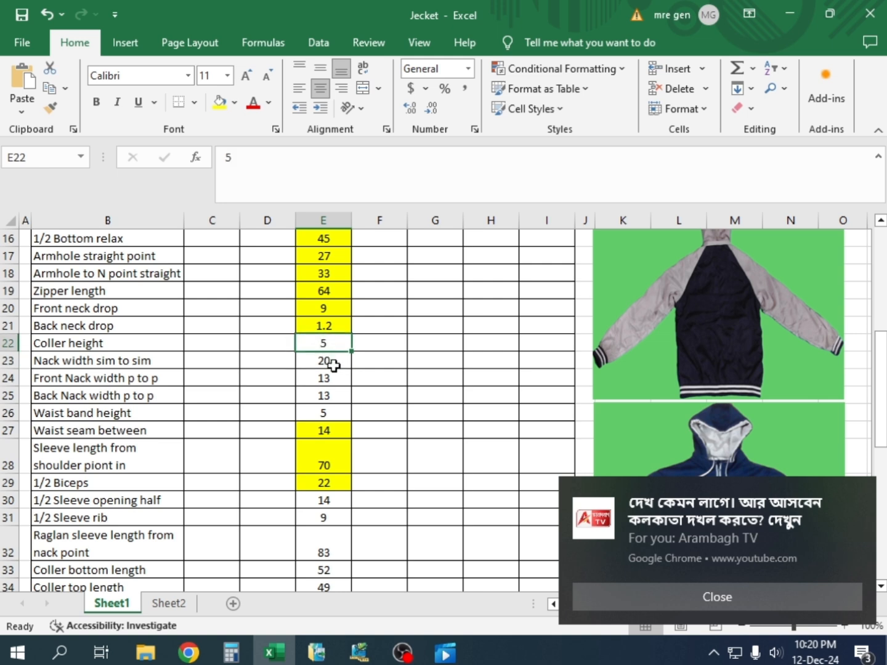
left_click(332, 363)
left_click(335, 344)
scroll(335, 344, "down", 1)
scroll(329, 341, "up", 2)
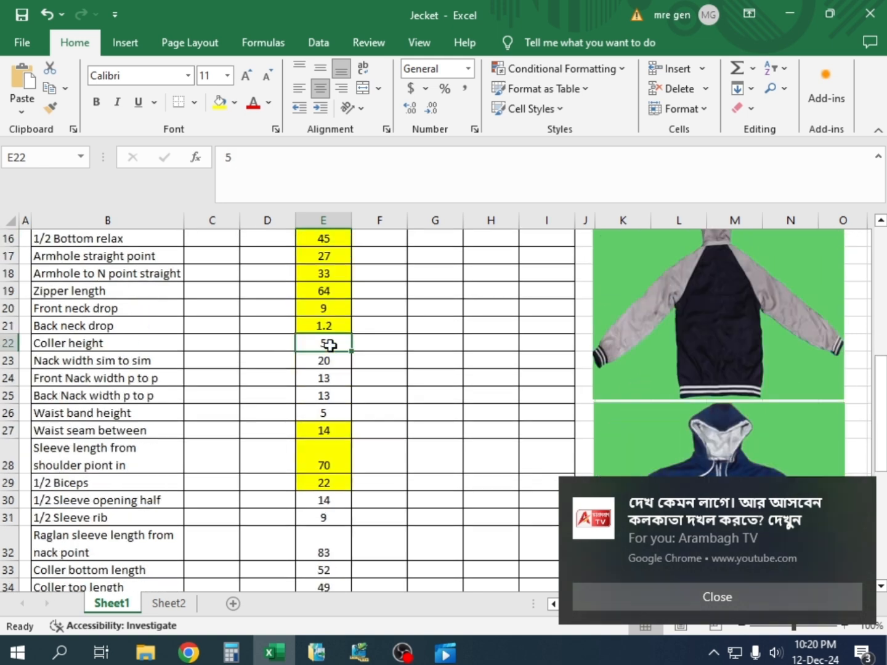
scroll(333, 406, "down", 1)
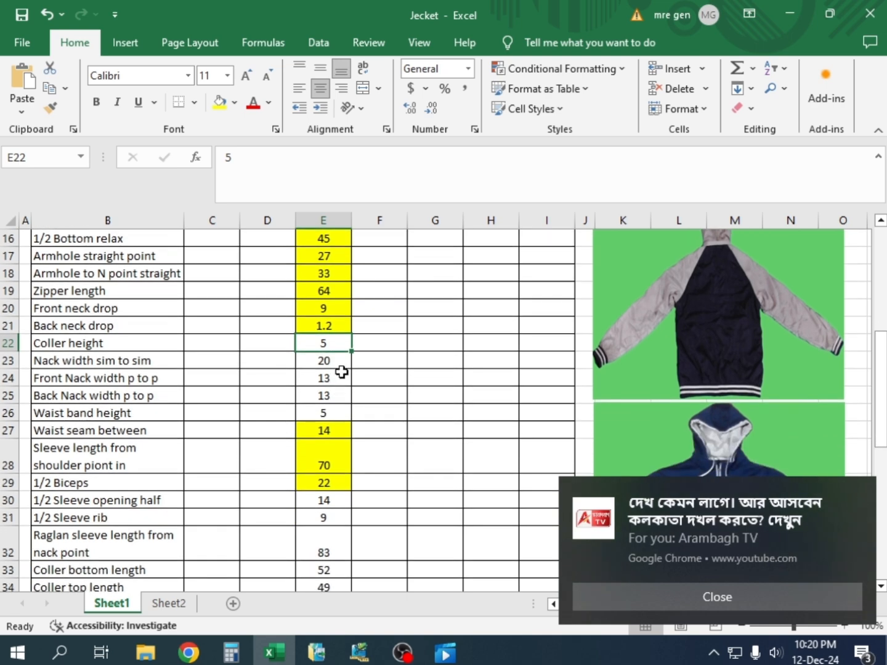
Review the size M entries from Nack width sim to sim through sleeve length, returning to Coller height
left_click(334, 364)
left_click(336, 378)
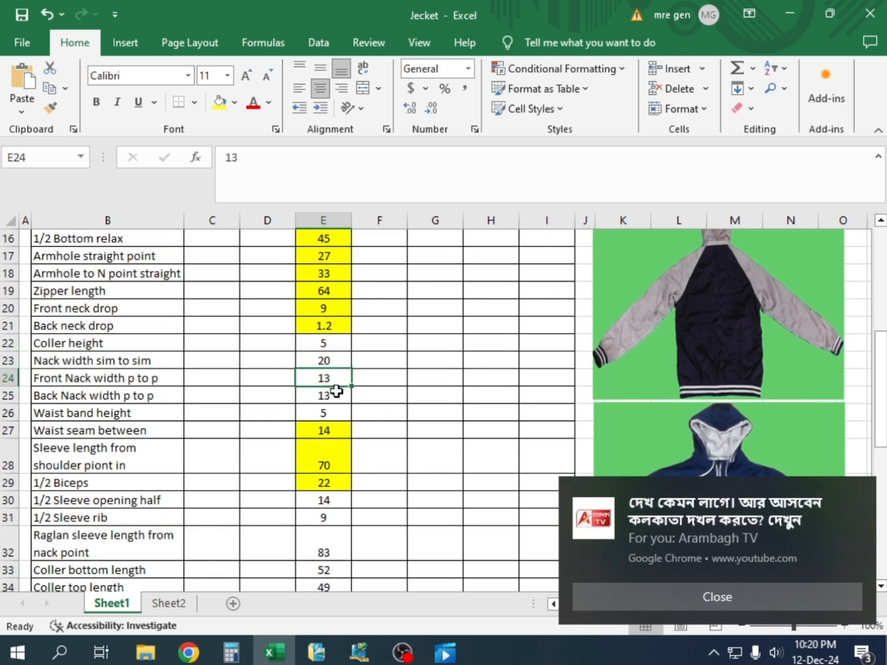
left_click(337, 396)
left_click(339, 412)
left_click(330, 436)
left_click(326, 445)
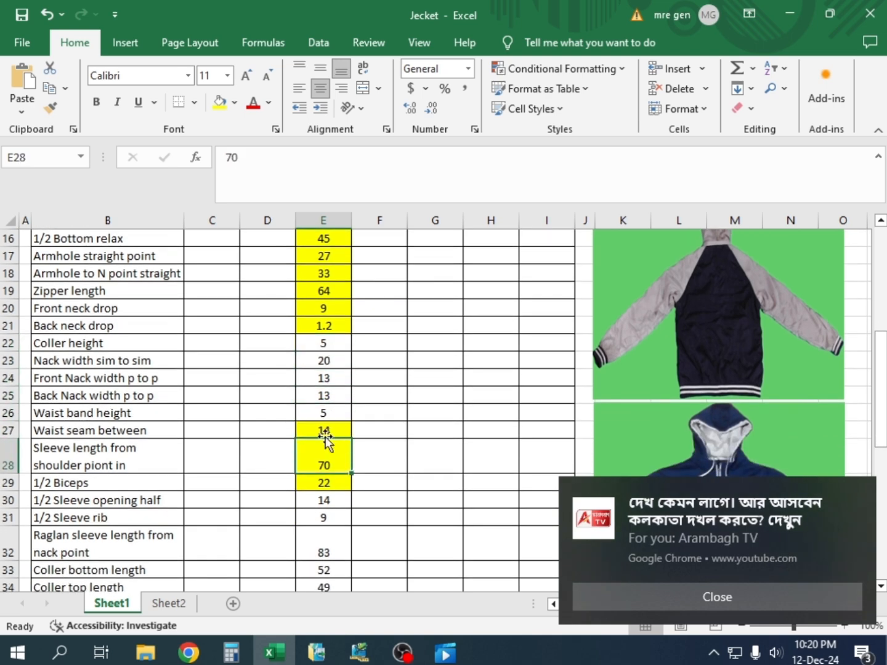
scroll(316, 394, "up", 5)
scroll(313, 395, "down", 5)
scroll(315, 395, "up", 2)
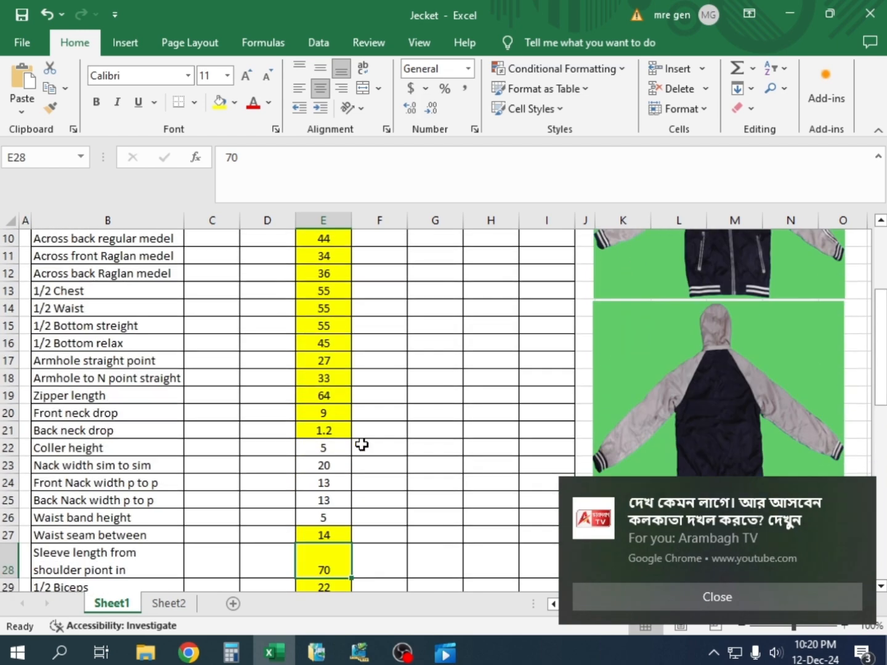
left_click(327, 445)
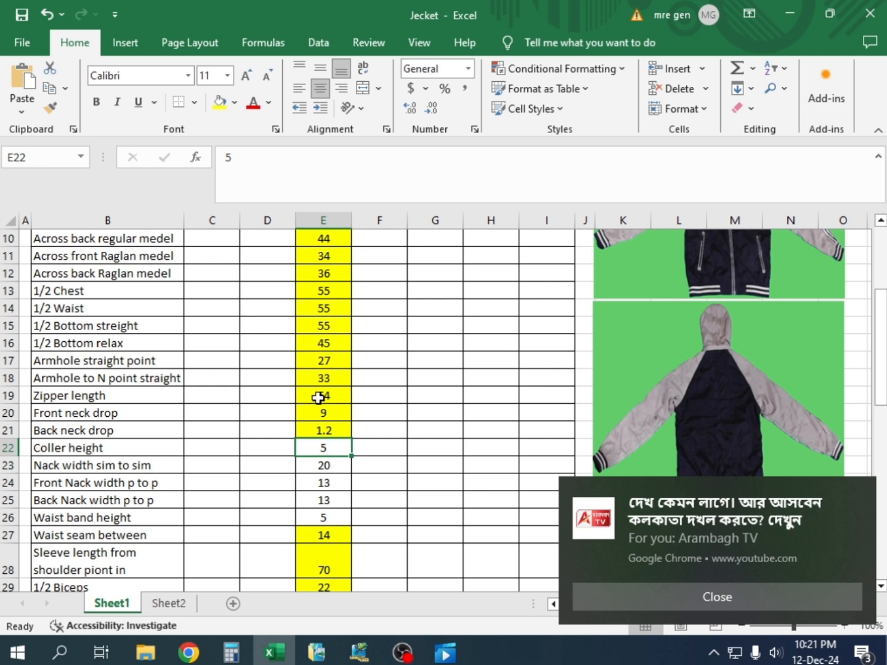
Set the size M Zipper length to 64.5, checking it against the jacket photos
double_click(338, 396)
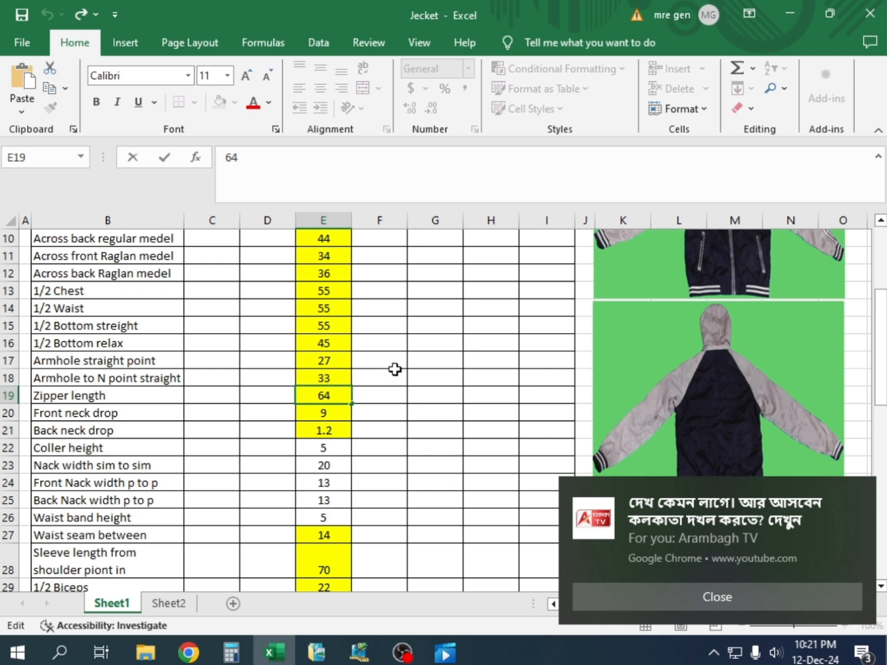
type(".5")
scroll(707, 346, "up", 3)
scroll(724, 362, "down", 4)
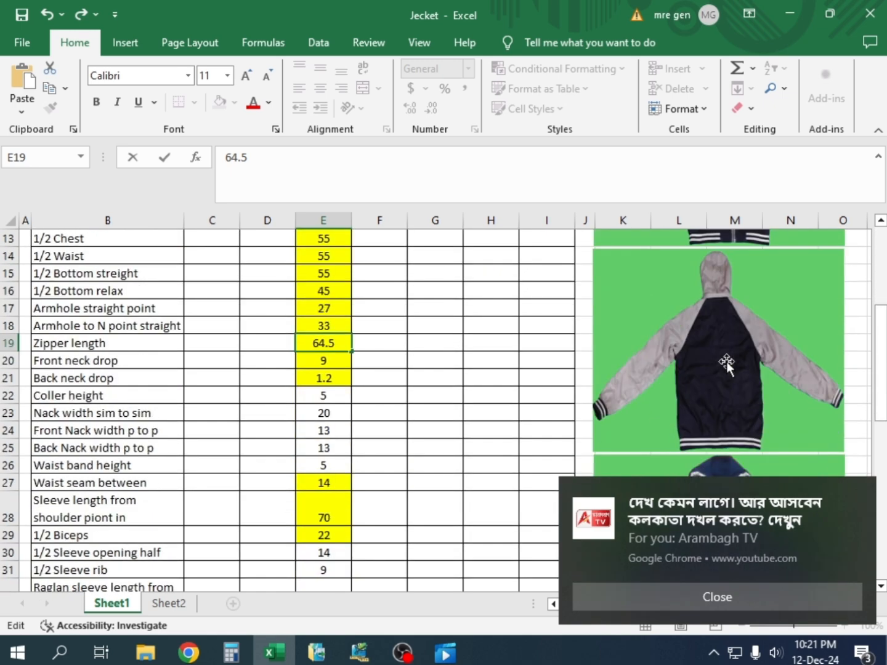
scroll(726, 358, "up", 3)
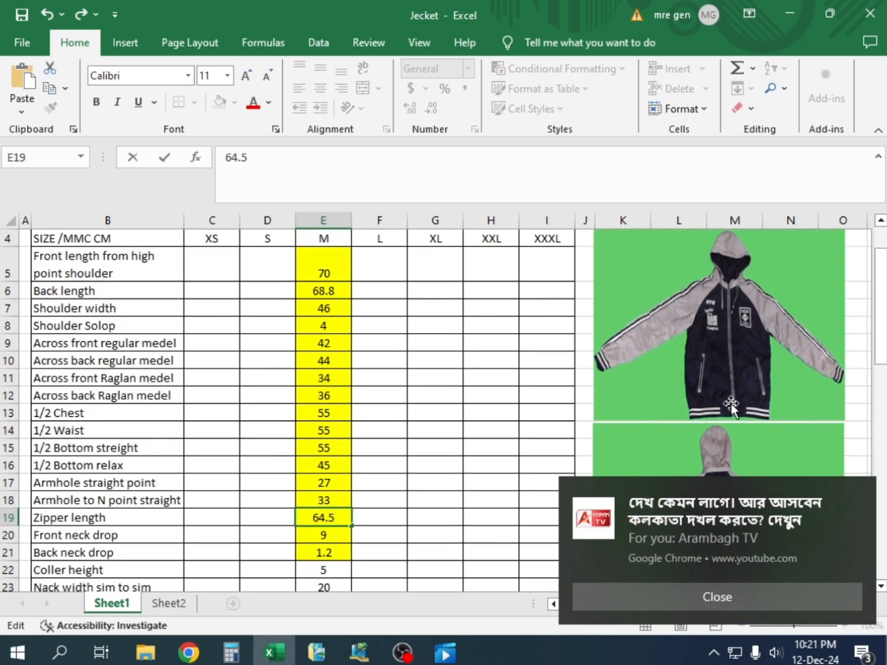
left_click(362, 518)
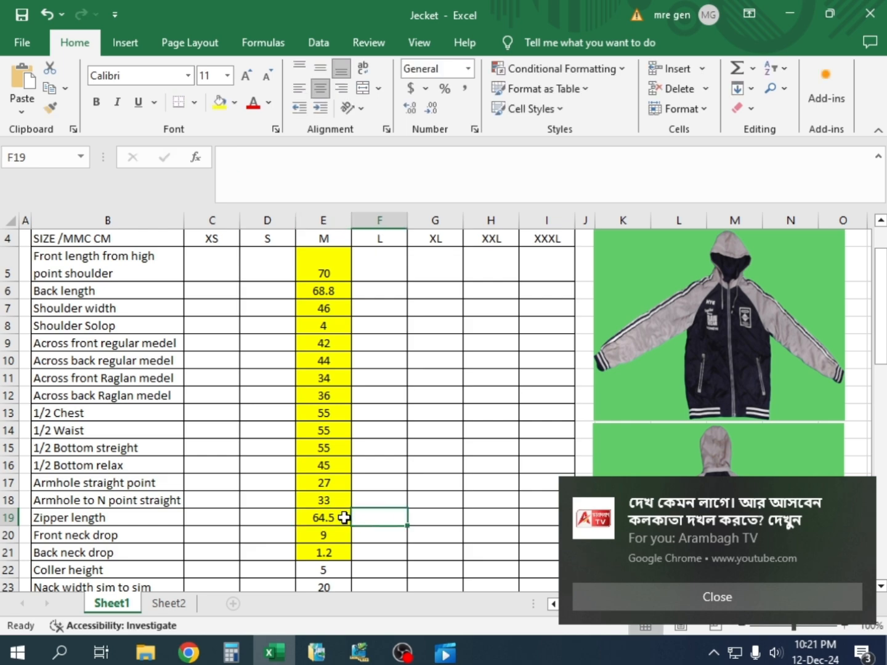
Review the size M Zipper length, Armhole to N point straight and Coller height entries in the sheet
scroll(325, 524, "down", 2)
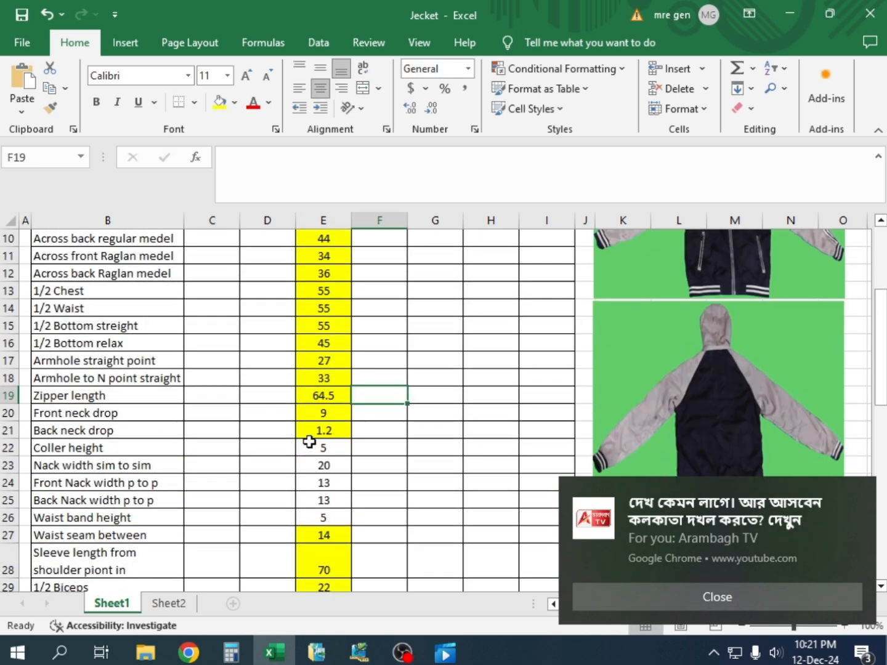
scroll(309, 442, "up", 1)
scroll(354, 469, "up", 1)
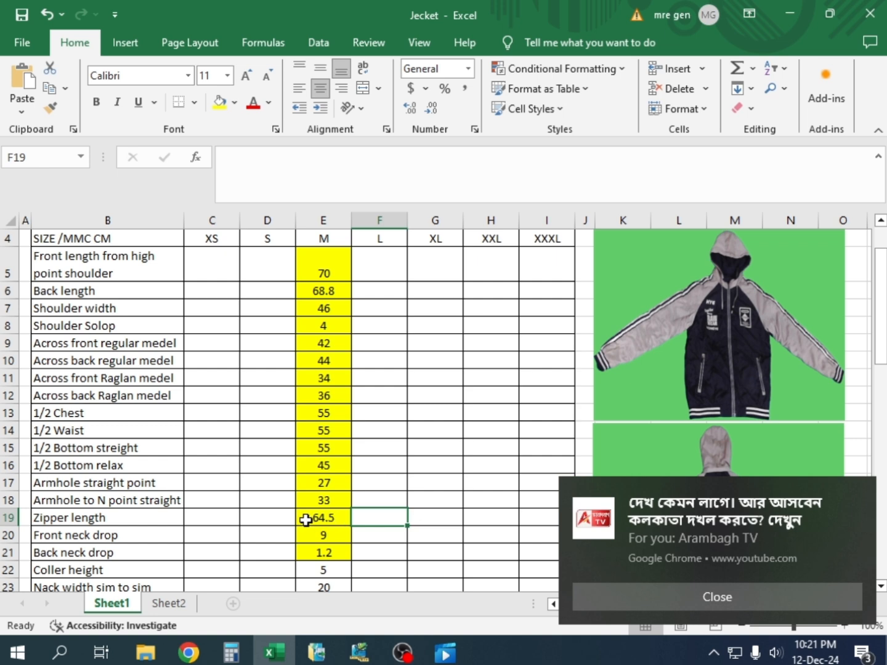
left_click(339, 515)
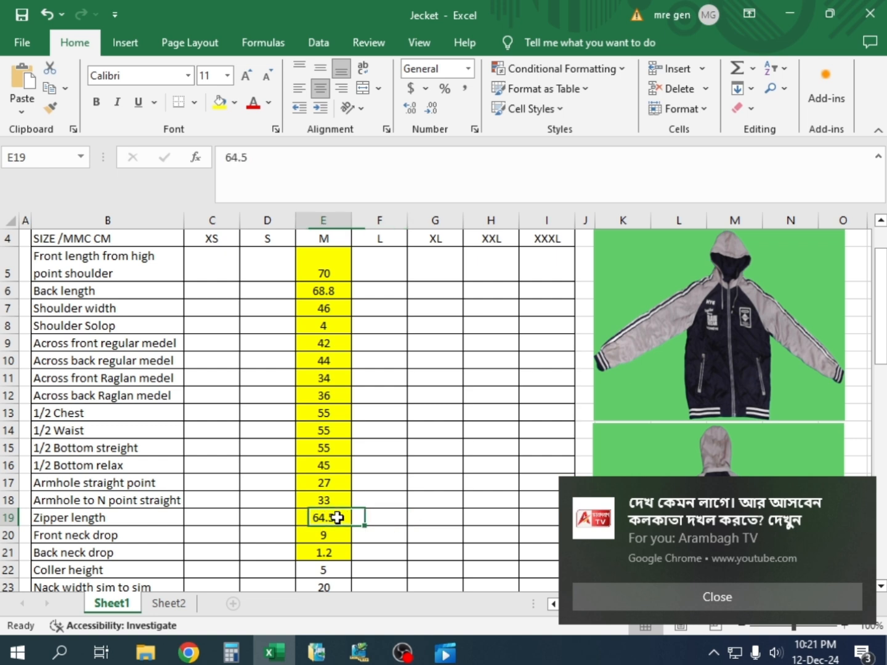
left_click(338, 502)
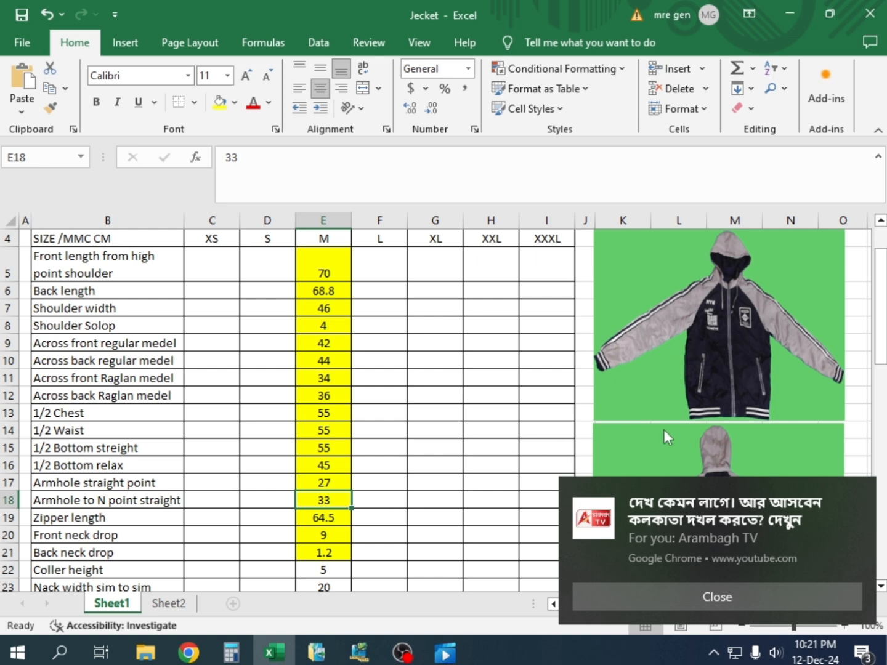
scroll(345, 527, "down", 2)
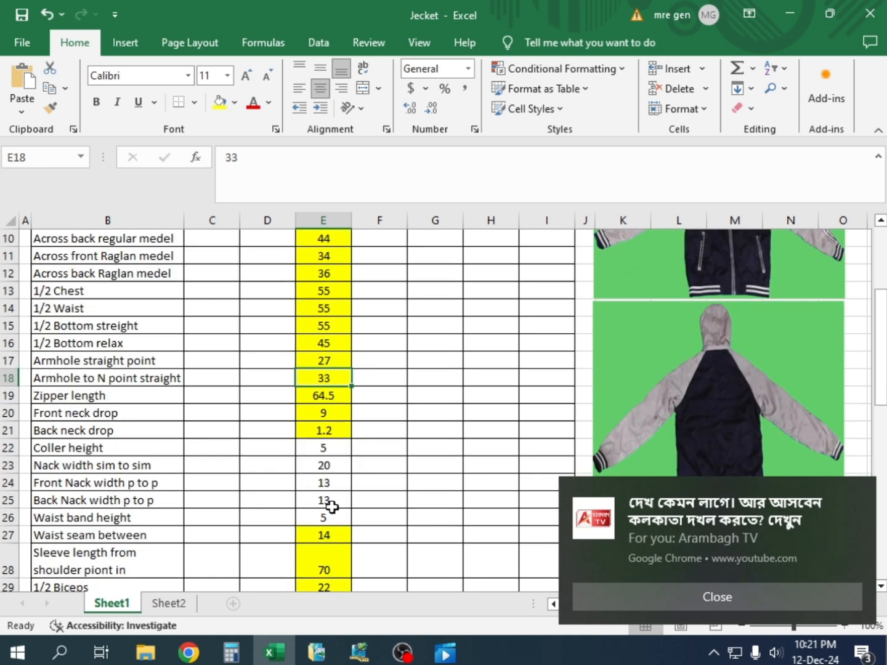
scroll(324, 496, "up", 1)
left_click(322, 448)
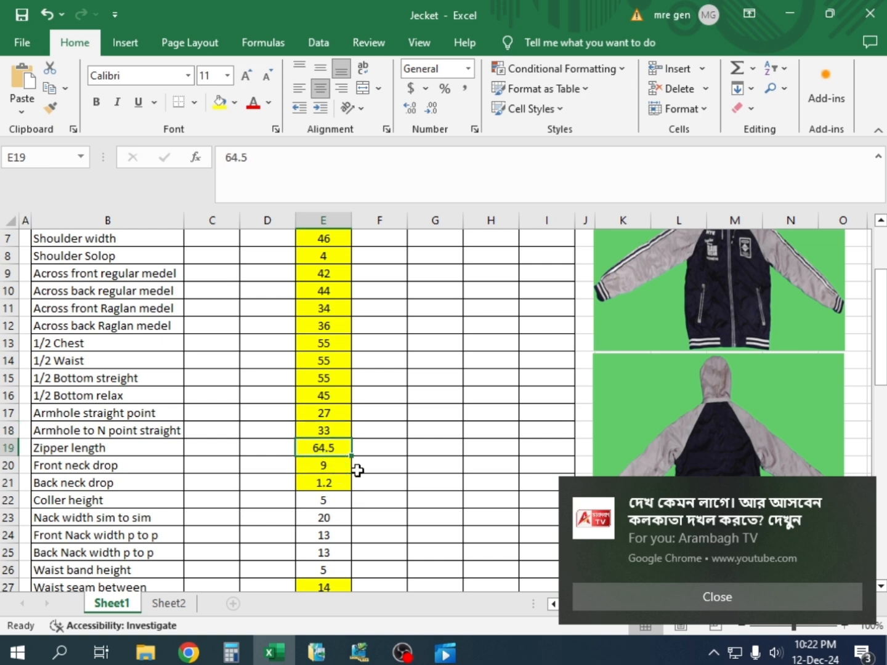
left_click(320, 500)
scroll(322, 486, "down", 3)
scroll(319, 456, "up", 2)
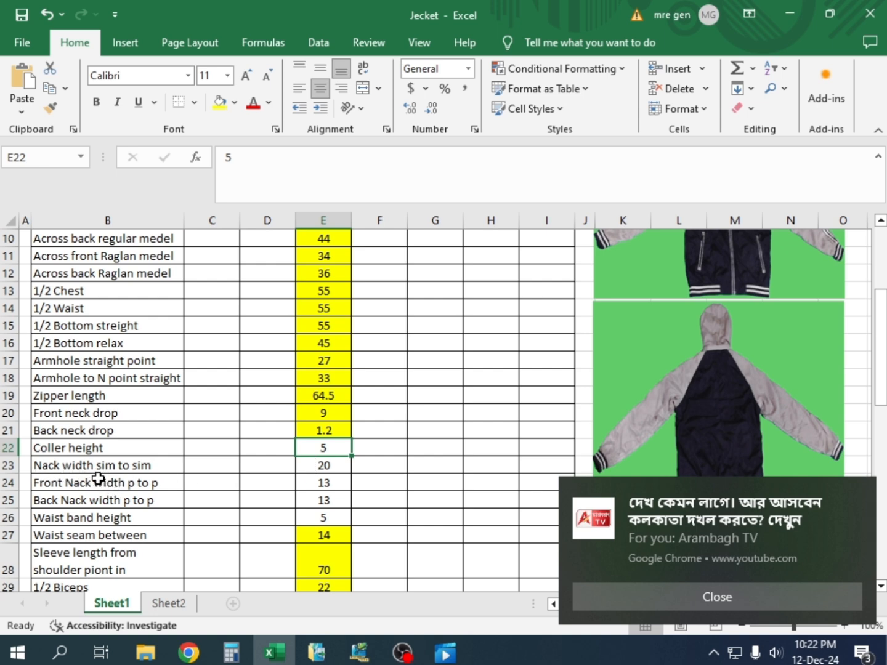
Check the size M Nack width sim to sim entry in the sheet, and switch to Pattern Design
left_click(146, 469)
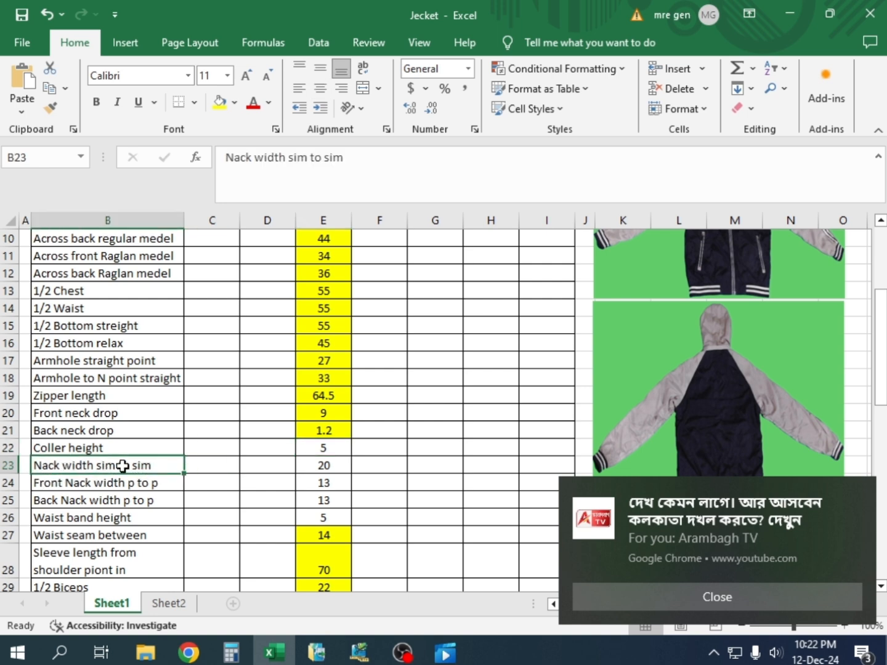
left_click(326, 467)
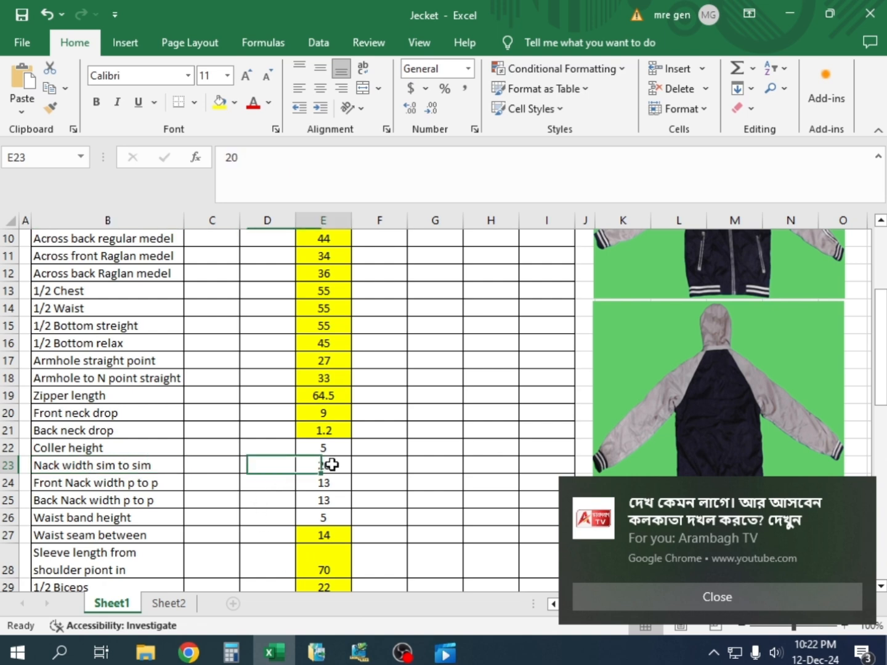
left_click(359, 654)
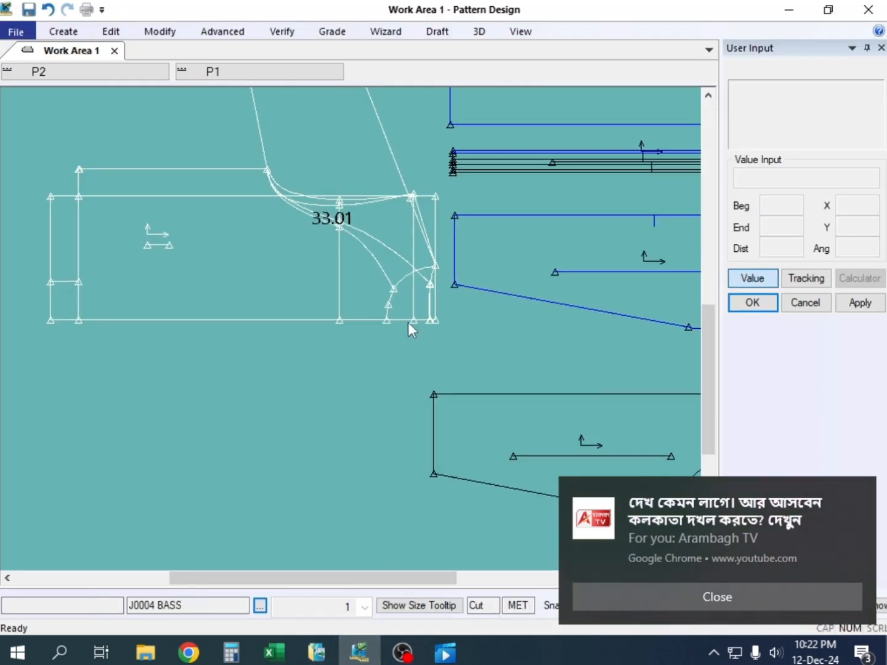
Measure the straight distance on J0004 BASS from the shoulder neck point down to the centre line
scroll(394, 313, "up", 2)
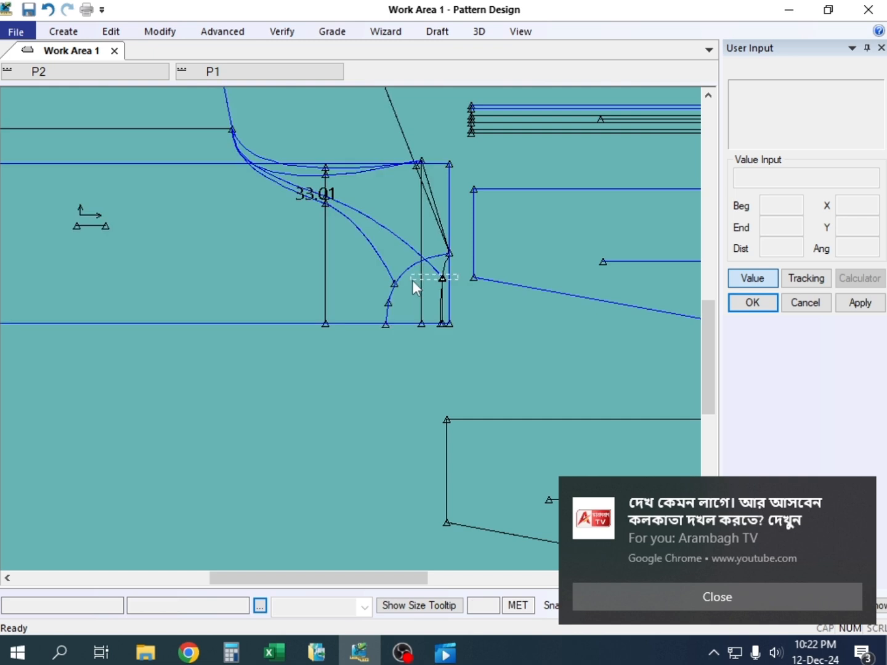
left_click_drag(422, 275, 335, 303)
scroll(338, 303, "up", 2)
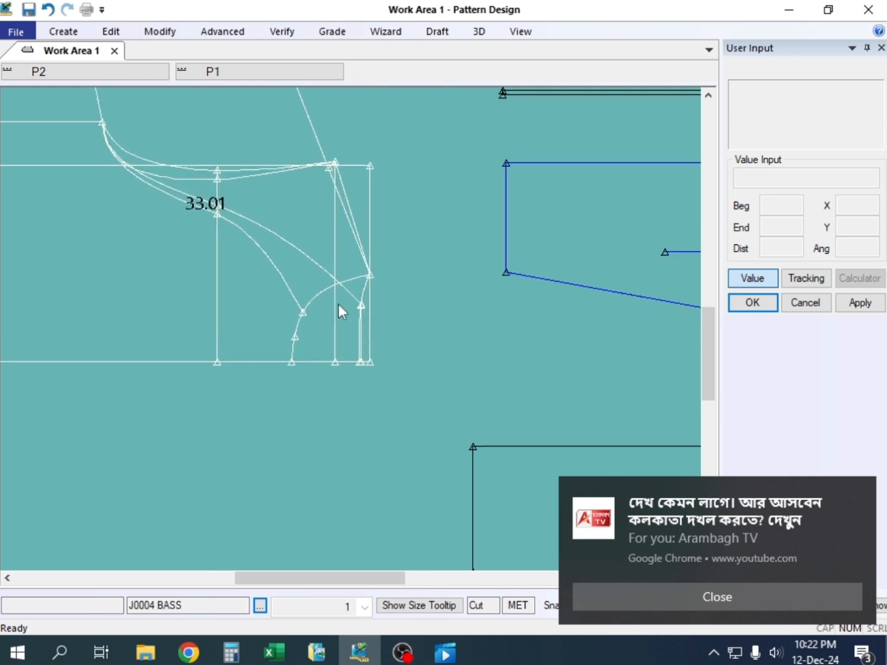
left_click(281, 31)
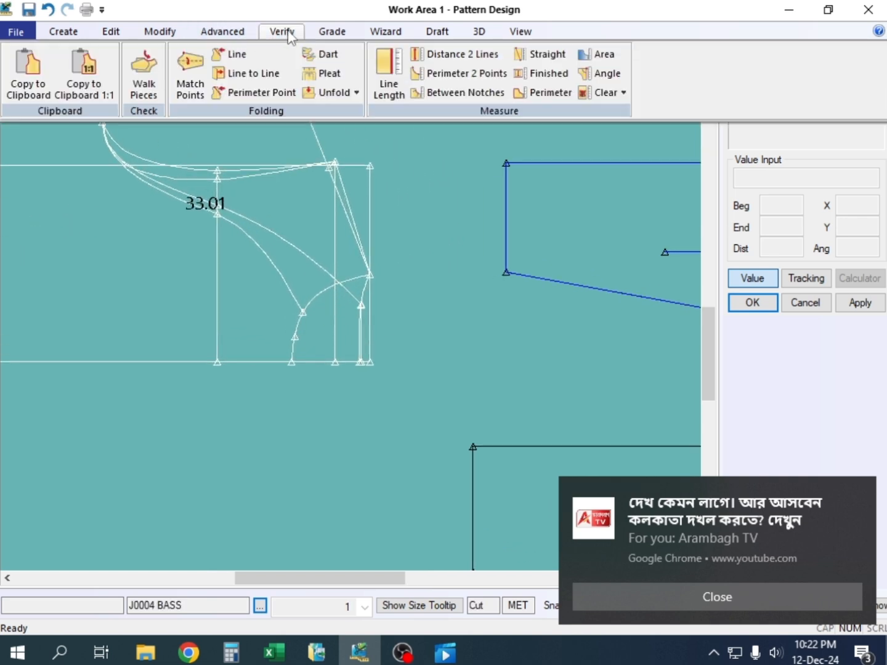
left_click(533, 57)
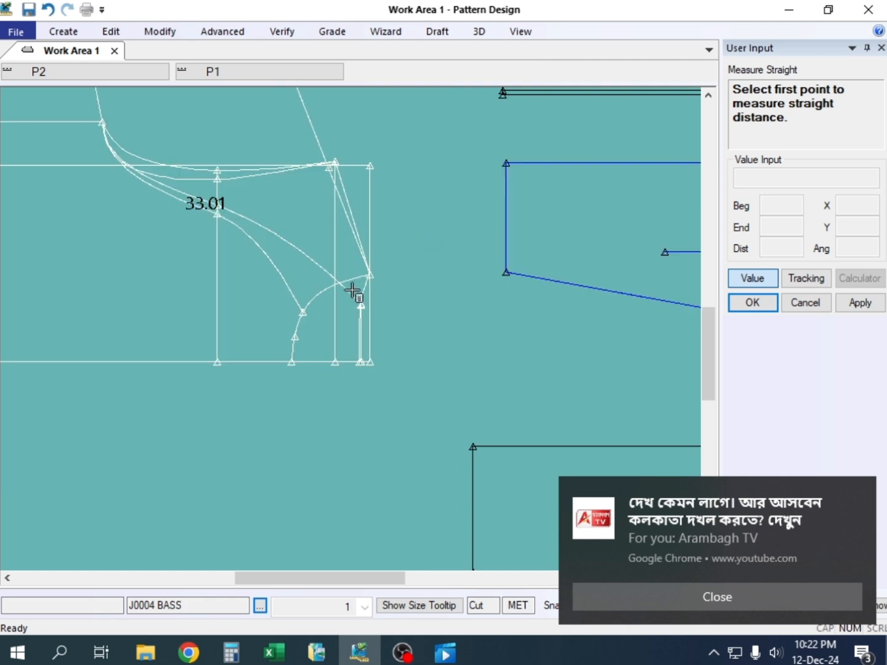
left_click(370, 274)
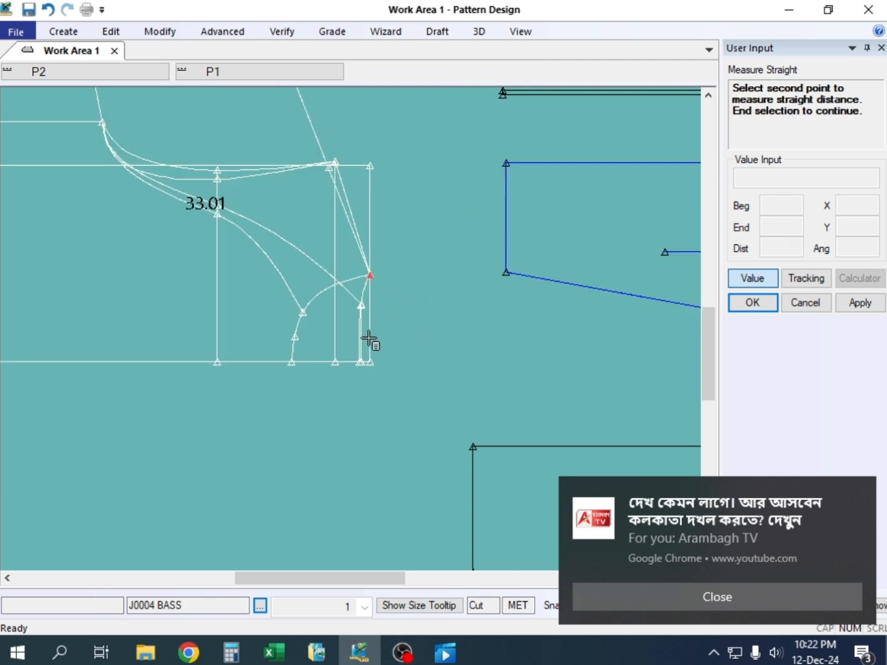
scroll(369, 343, "up", 2)
scroll(351, 374, "up", 1)
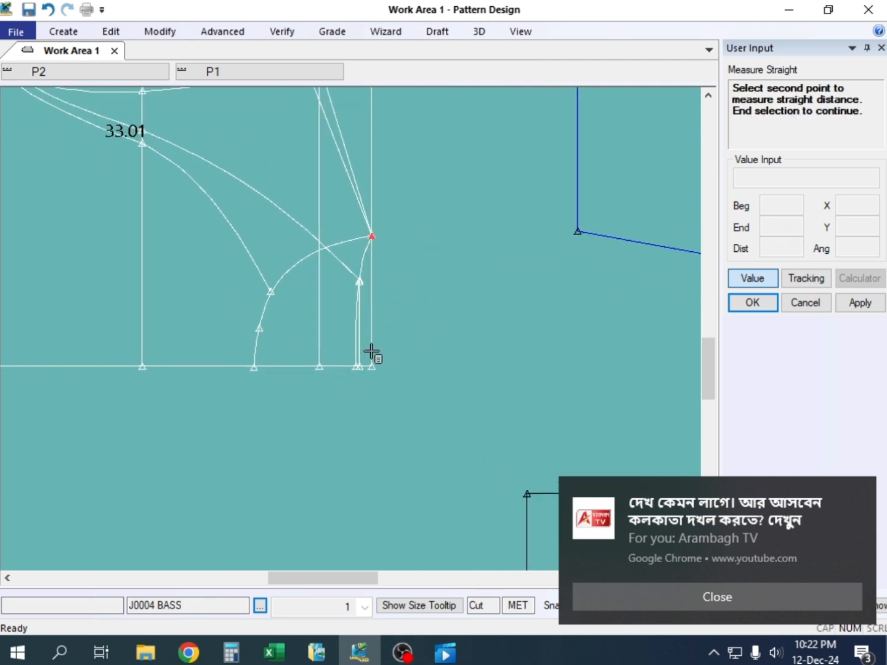
left_click(372, 369)
scroll(373, 369, "down", 4)
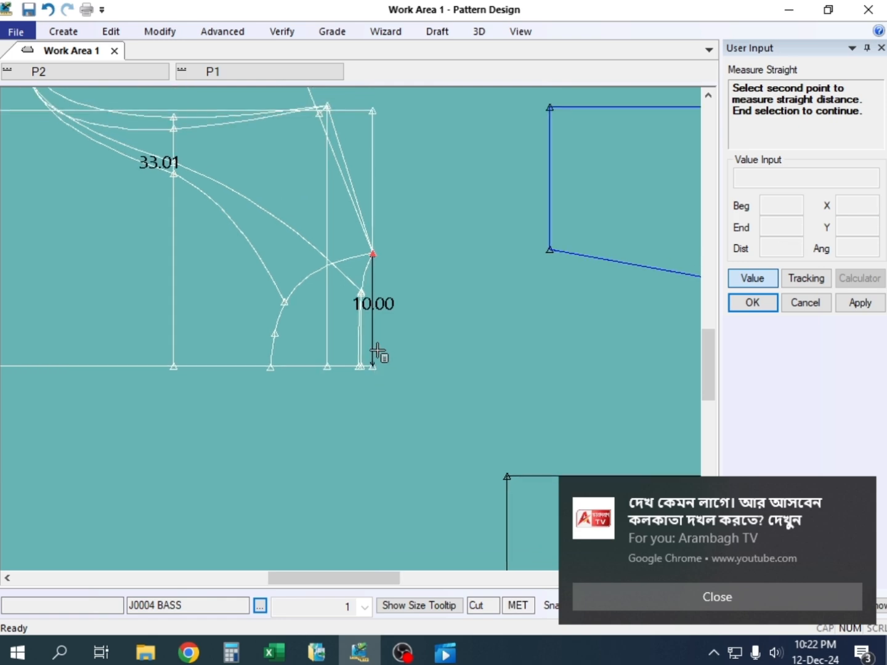
scroll(375, 342, "down", 1)
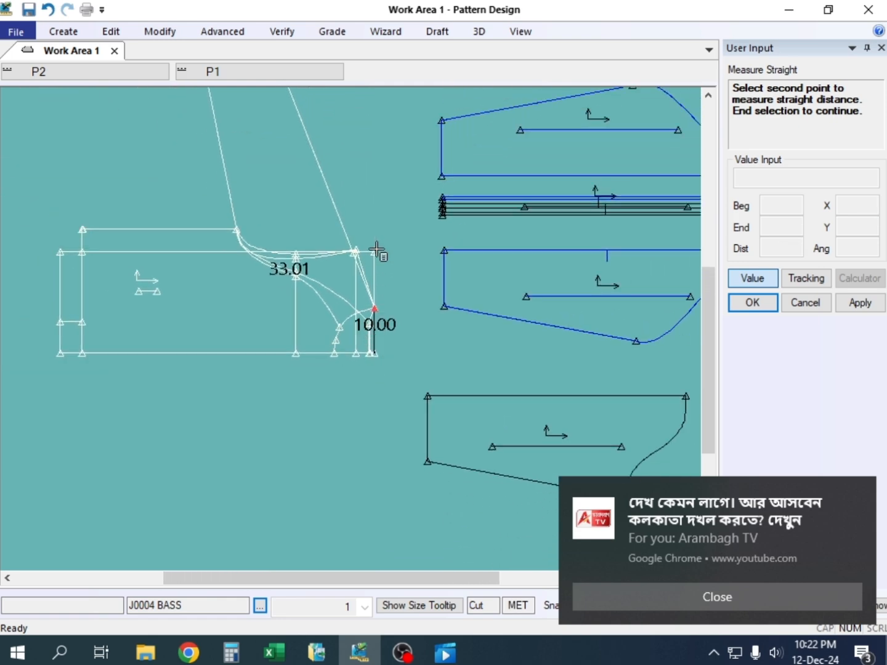
right_click(376, 212)
left_click(375, 211)
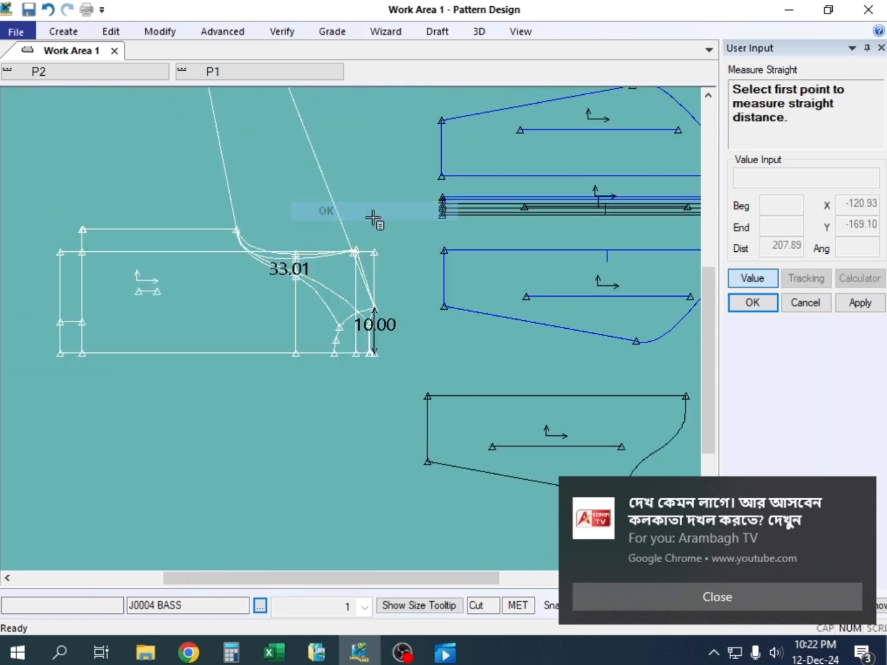
Mark the size M Nack width sim to sim value yellow in the Excel sheet, and return to Pattern Design
left_click(273, 650)
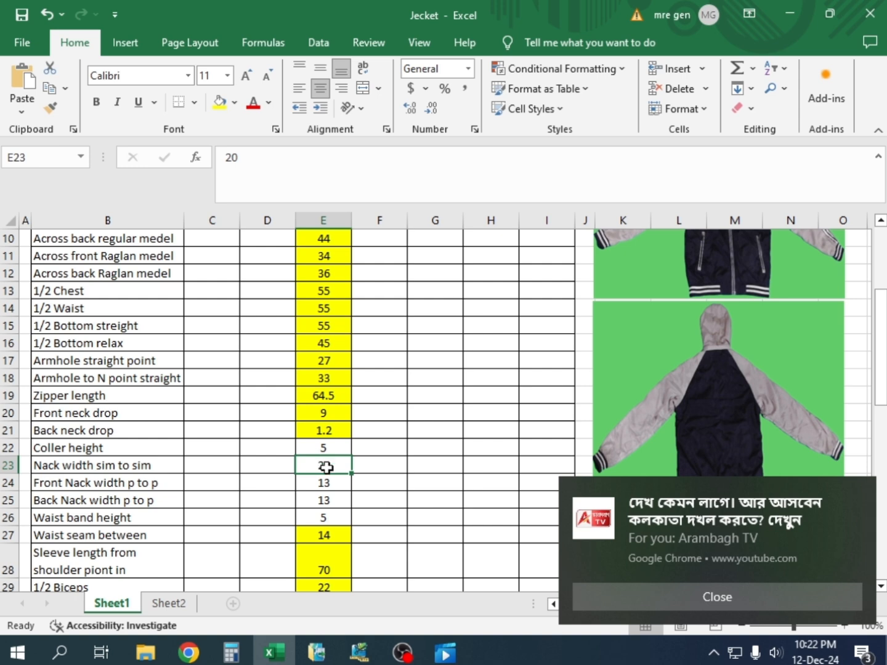
left_click(220, 102)
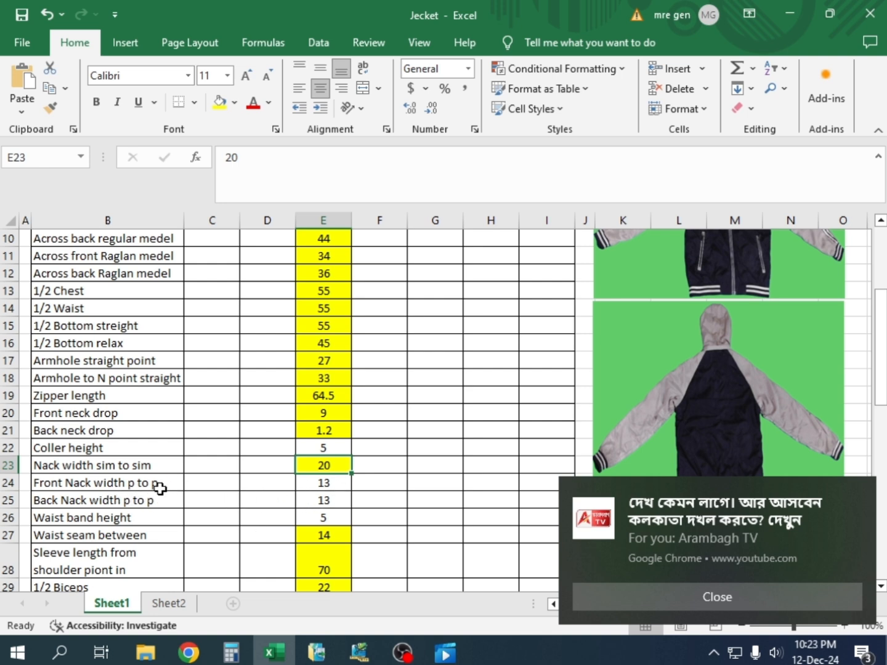
left_click(359, 651)
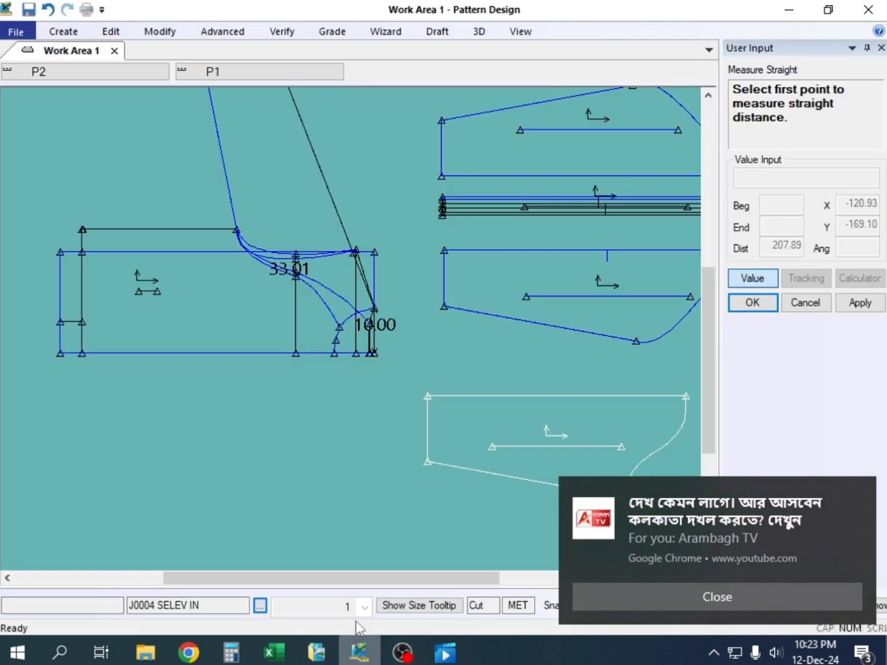
right_click(402, 263)
left_click(403, 263)
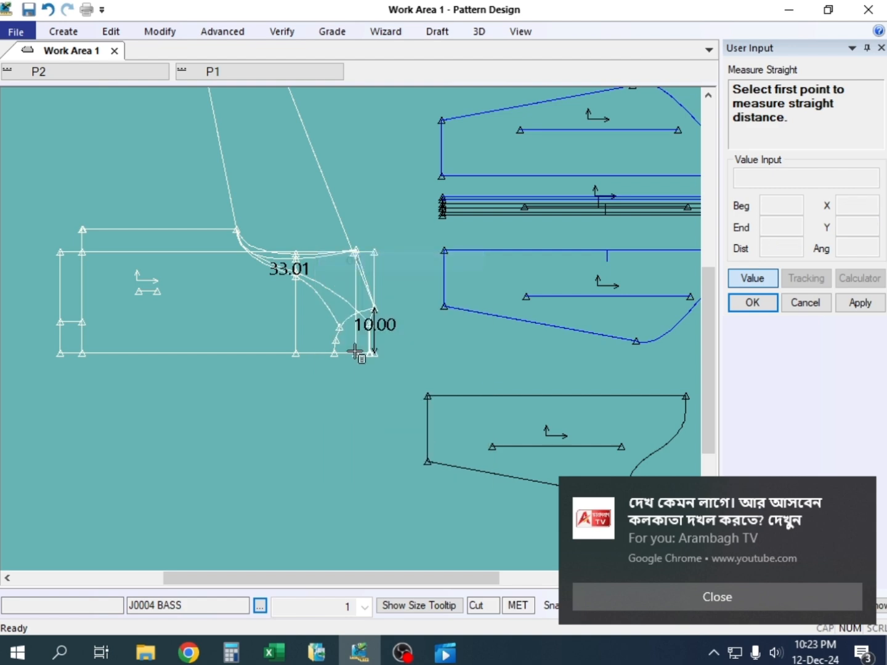
left_click(356, 352)
right_click(408, 282)
left_click(409, 305)
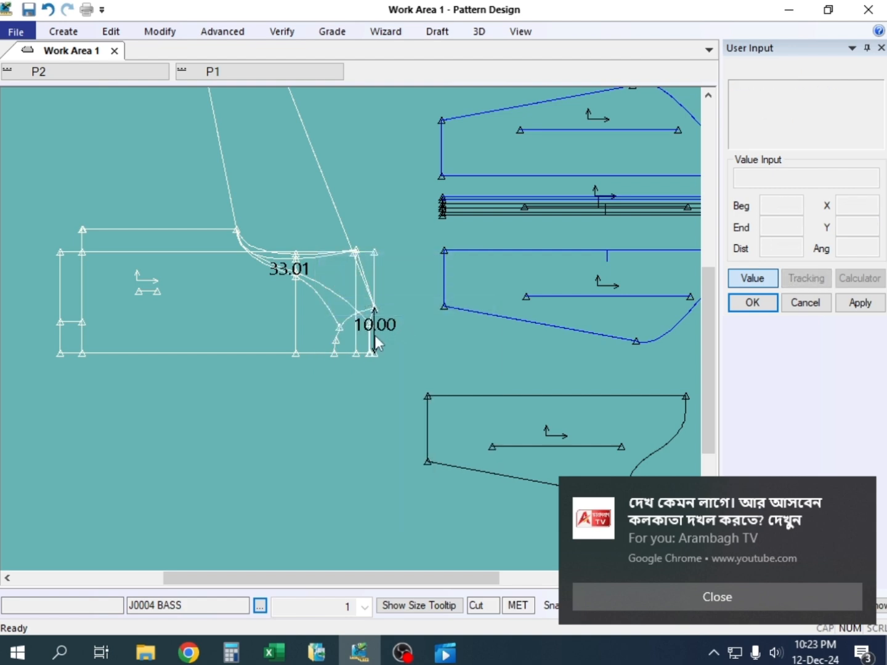
scroll(375, 336, "up", 2)
scroll(348, 343, "up", 4)
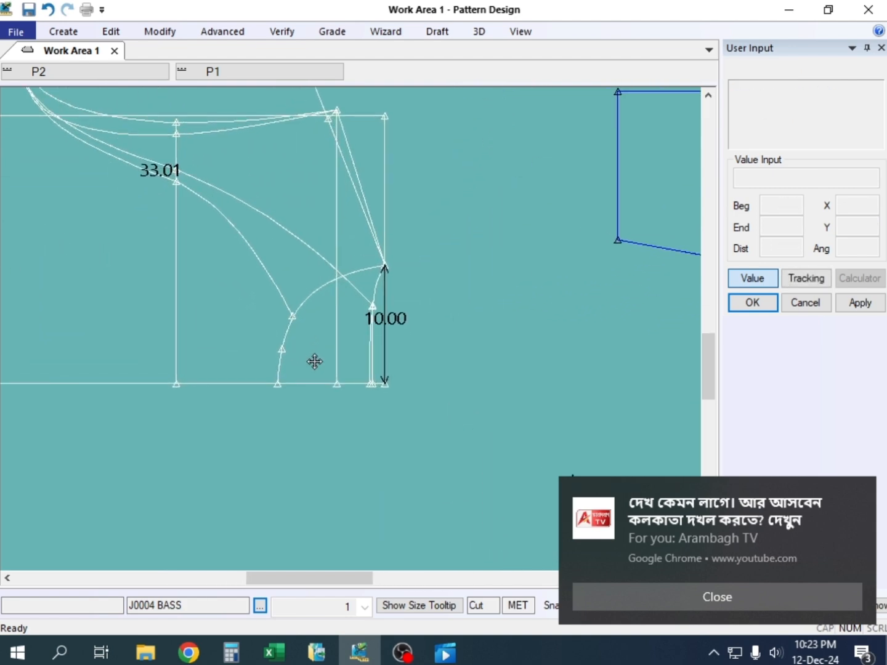
left_click(280, 33)
left_click(524, 78)
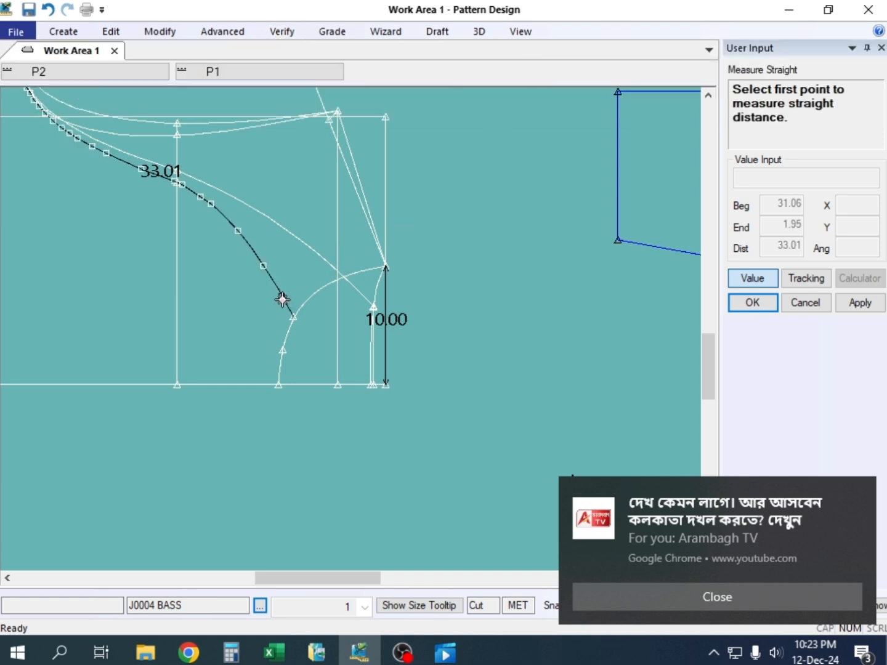
left_click(300, 318)
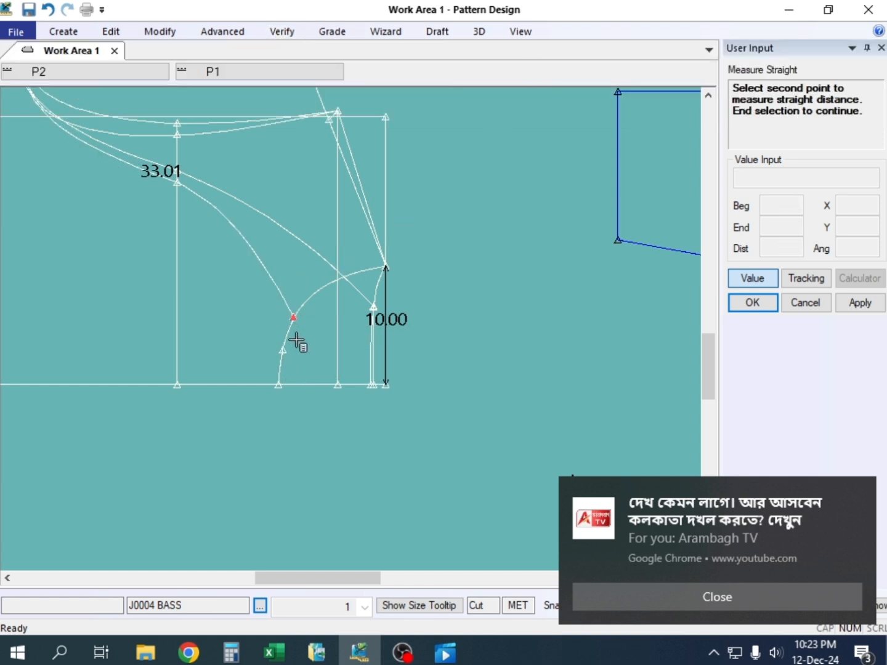
right_click(414, 165)
left_click(441, 180)
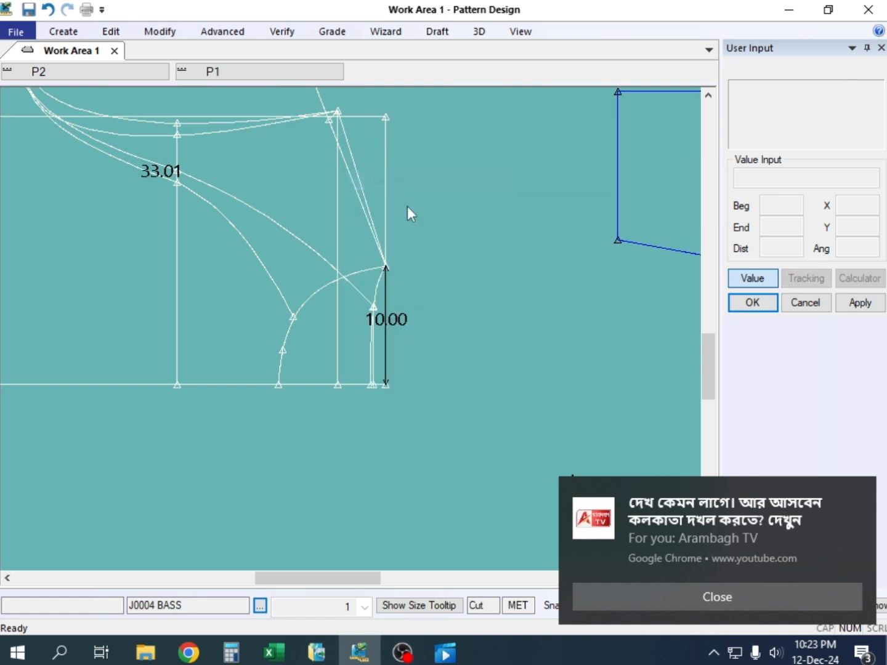
Shift the J0004 BASS draft slightly and mirror its front raglan curve about the horizontal centre line
left_click_drag(290, 268, 327, 266)
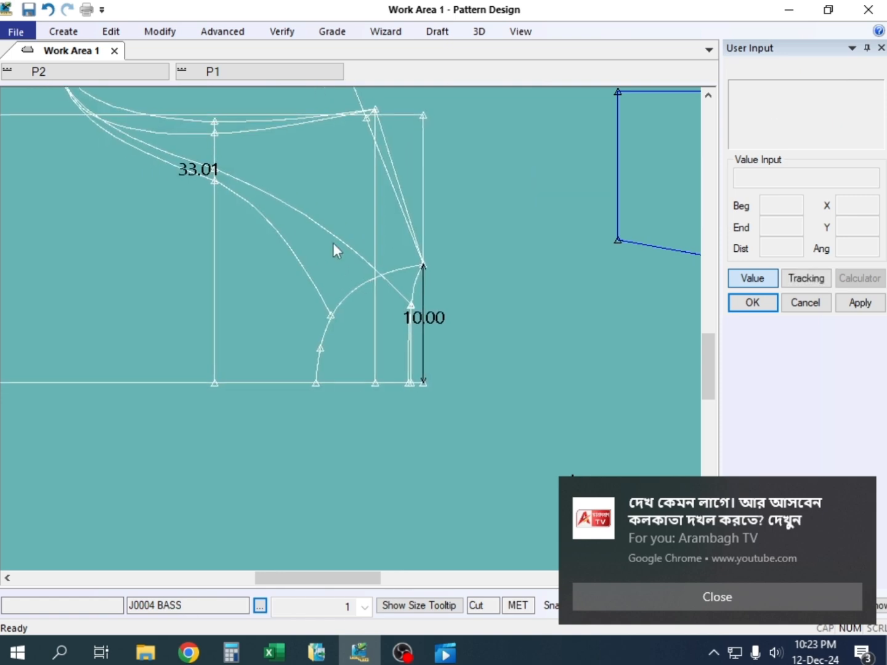
left_click(64, 30)
left_click(388, 75)
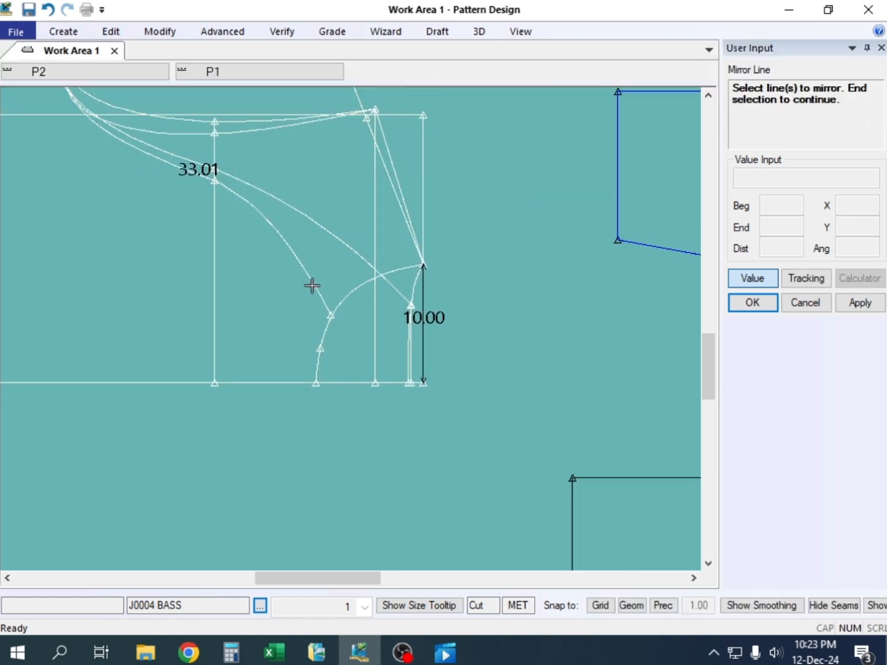
right_click(328, 232)
left_click(328, 234)
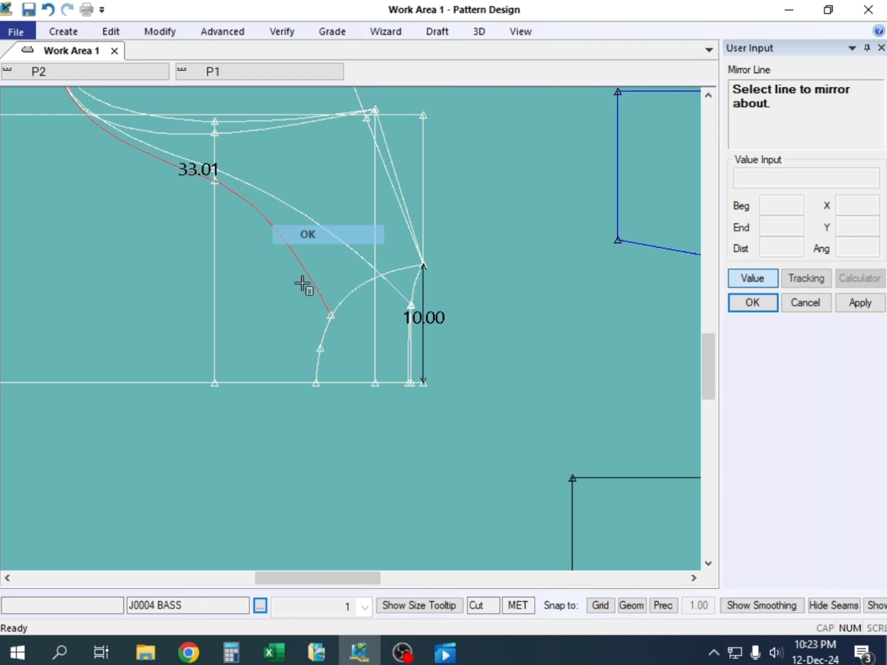
left_click(289, 382)
right_click(287, 305)
left_click(289, 306)
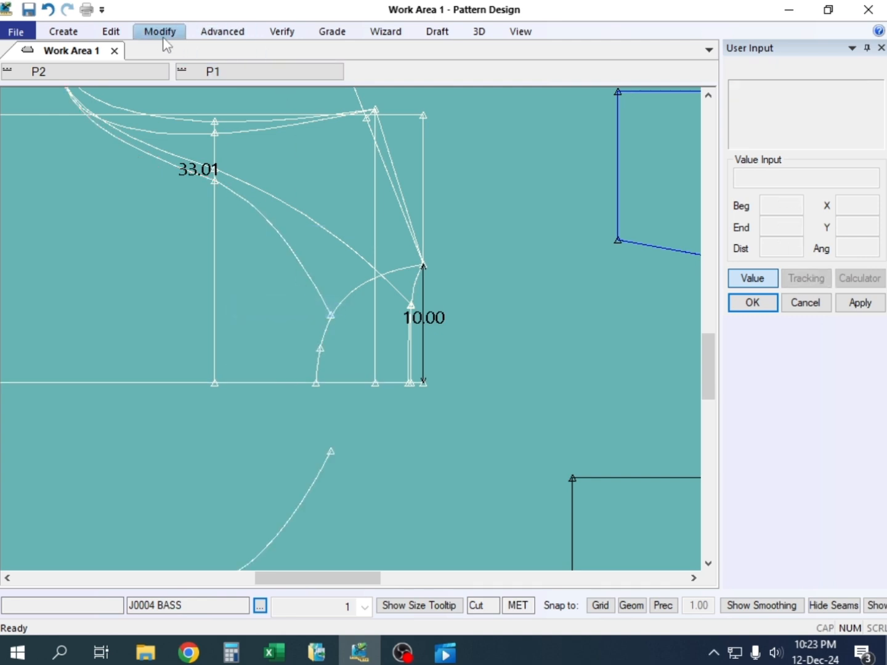
Measure the straight front neck width between the neck ends of the raglan curve and its mirrored copy
left_click(283, 32)
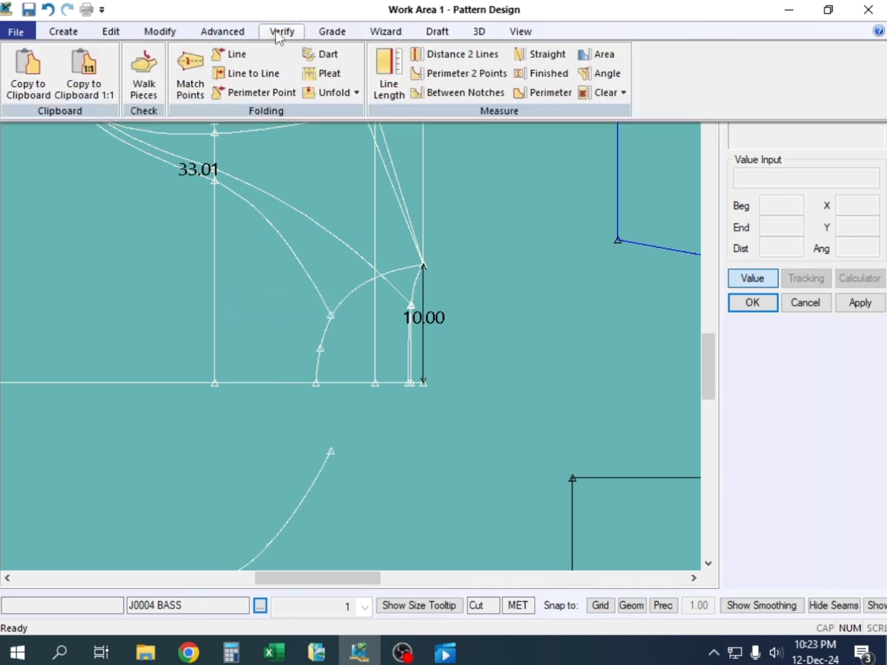
left_click(532, 55)
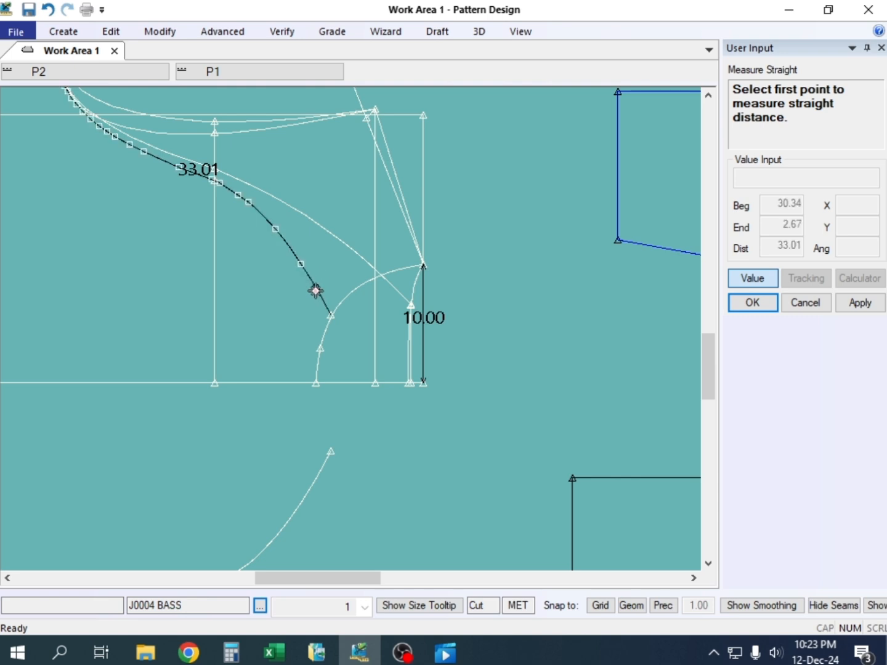
left_click(331, 314)
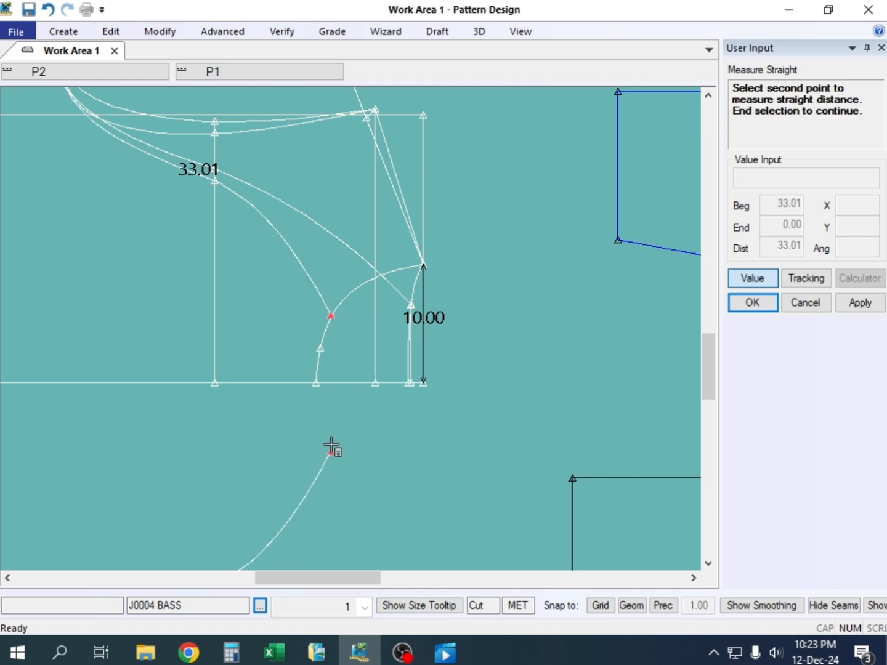
left_click(331, 451)
scroll(334, 421, "up", 1)
scroll(333, 418, "up", 3)
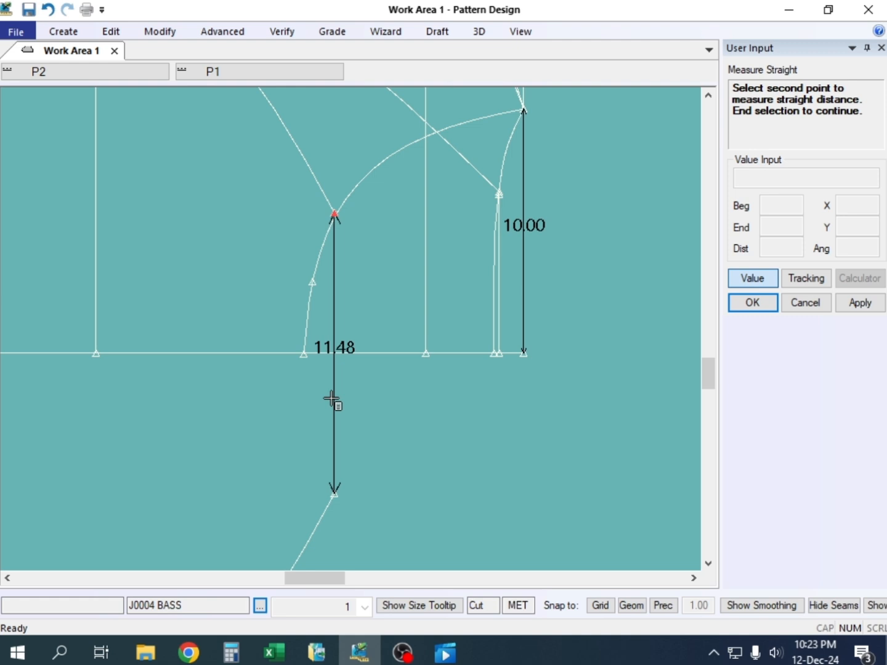
scroll(332, 400, "up", 1)
scroll(332, 400, "down", 1)
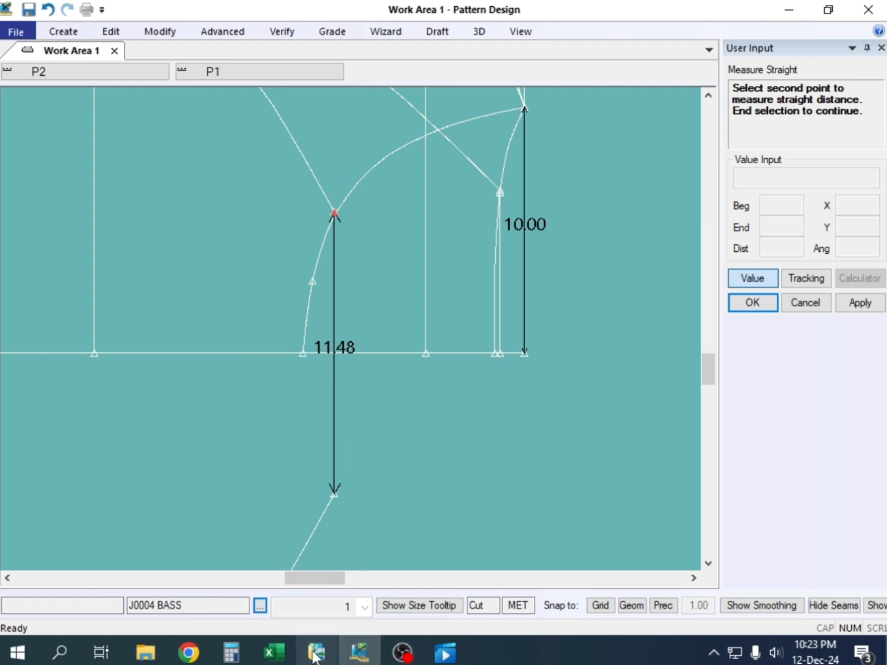
Review the size M Front Nack width p to p and Back Nack width p to p entries in the Excel sheet
left_click(275, 653)
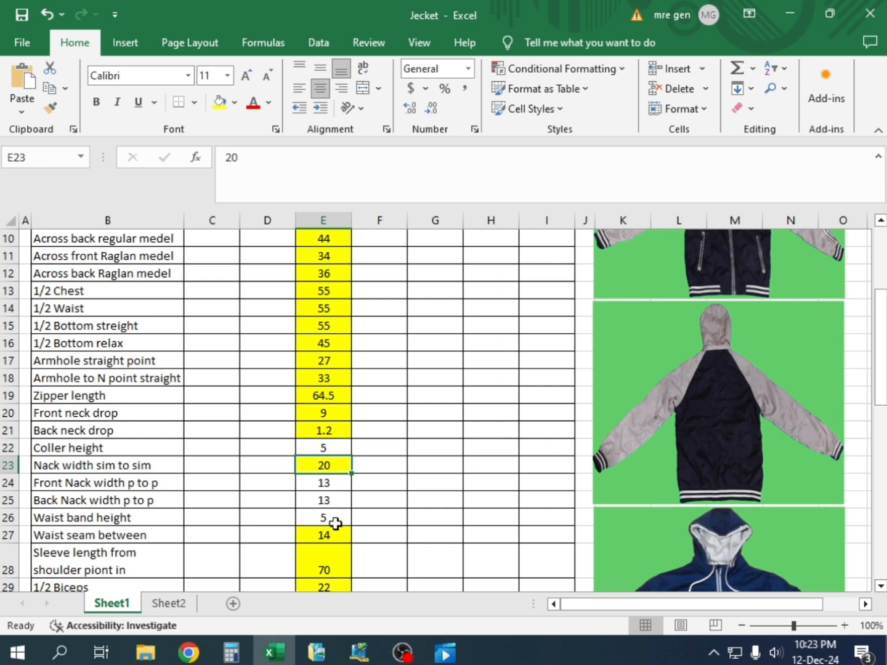
left_click(329, 487)
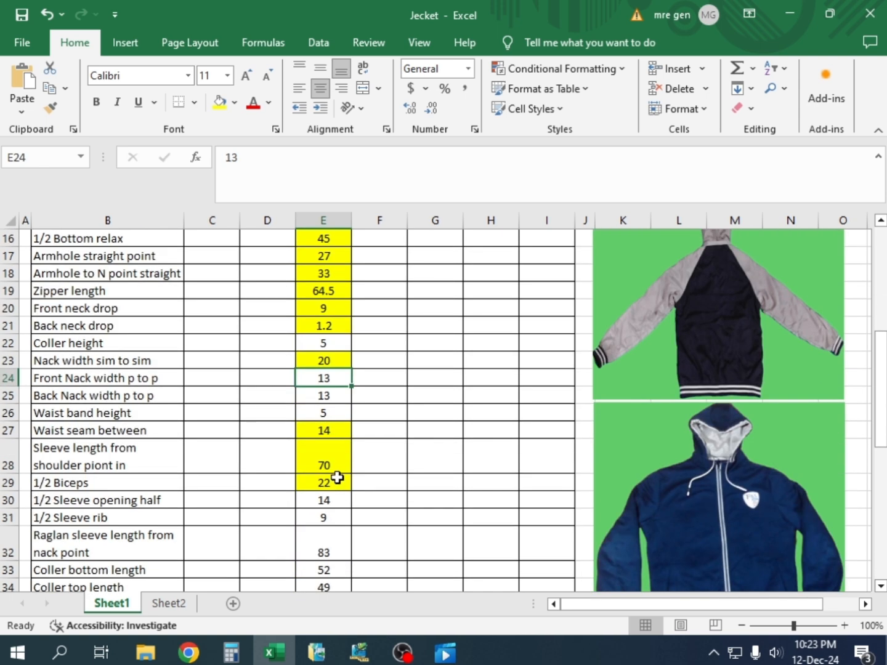
scroll(337, 478, "up", 1)
left_click(335, 452)
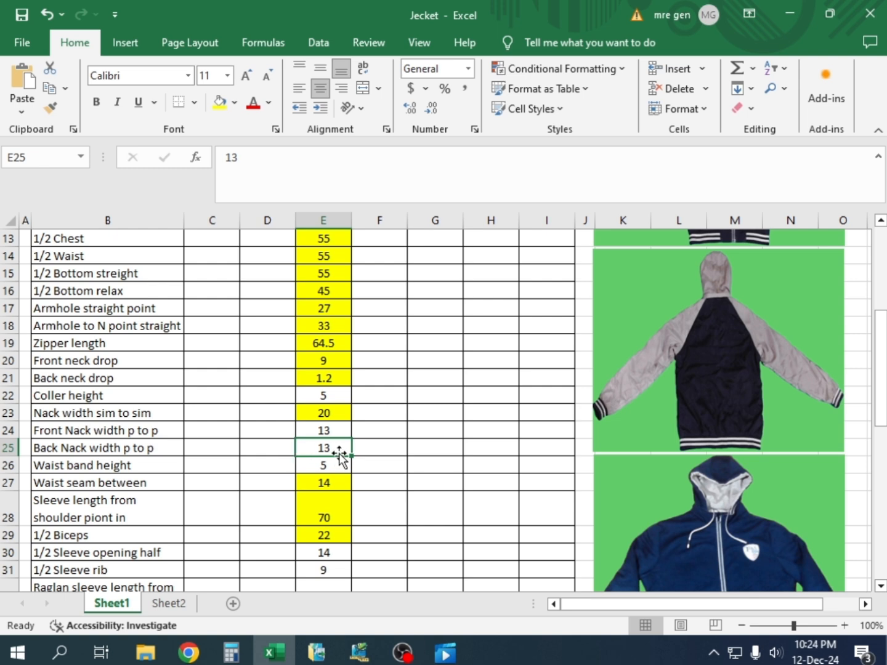
scroll(333, 481, "up", 2)
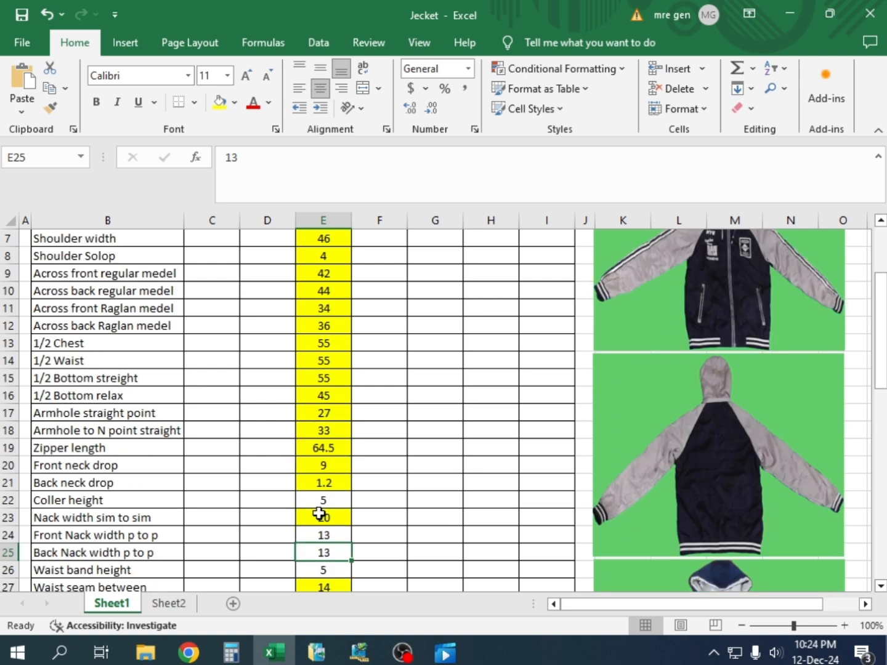
Return to Pattern Design and finish the front neck width measurement, ready to pick another first point
left_click(350, 656)
right_click(418, 226)
left_click(421, 227)
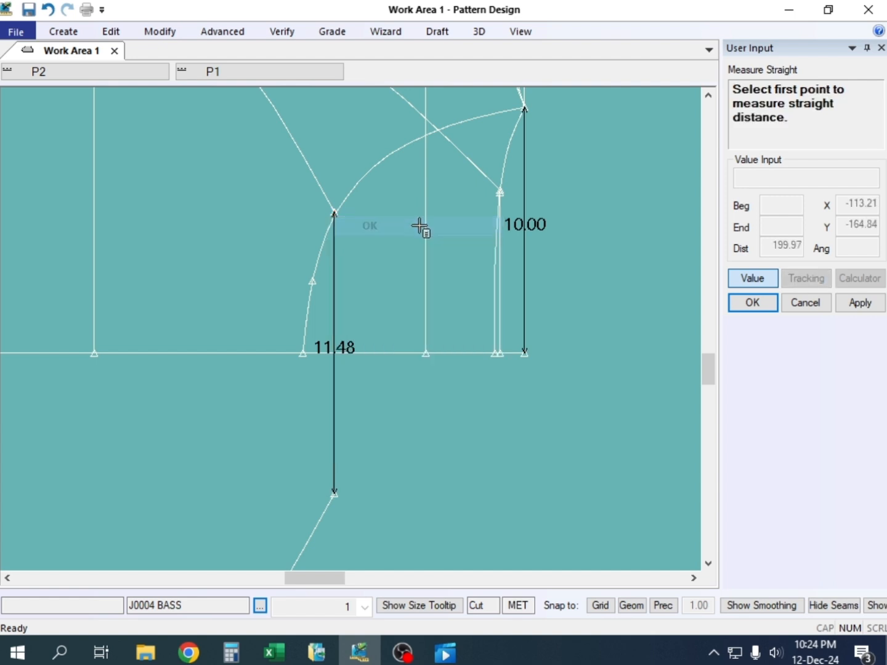
Cancel the straight front neck width measurement between the raglan curve ends and leave the measuring command
left_click(347, 239)
right_click(374, 210)
left_click(374, 218)
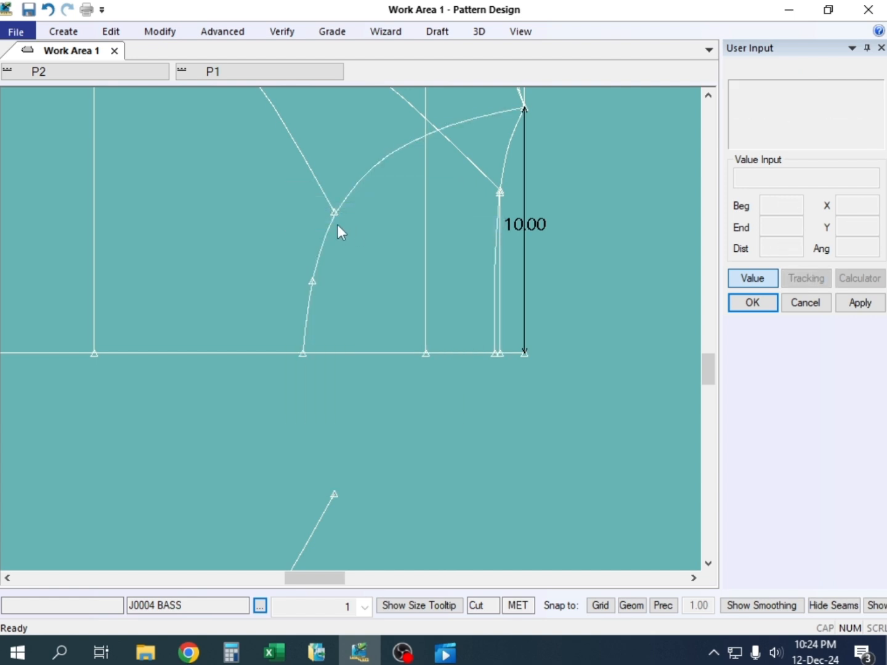
scroll(312, 212, "down", 2)
middle_click_drag(341, 183, 340, 216)
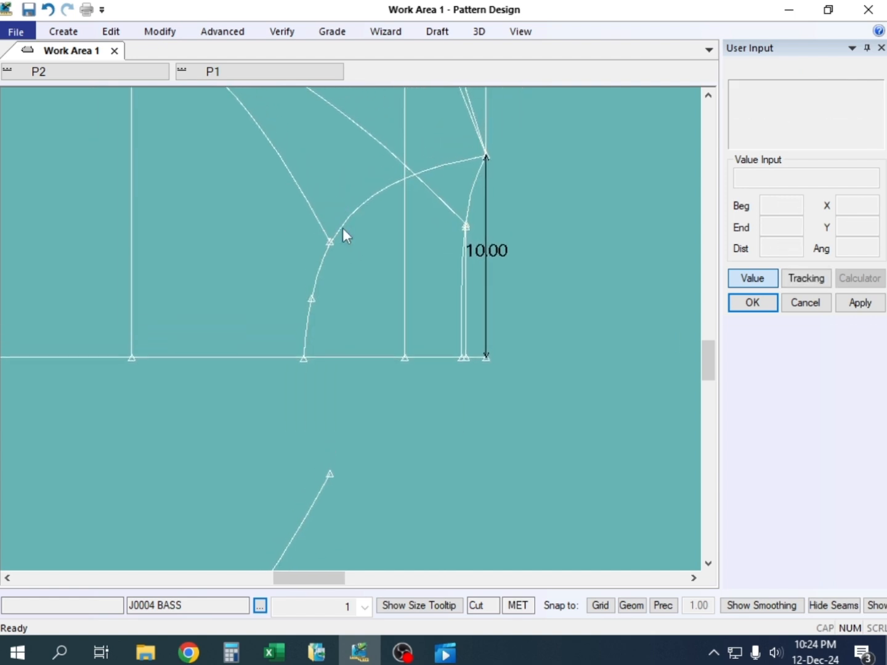
scroll(340, 228, "up", 1)
left_click(146, 33)
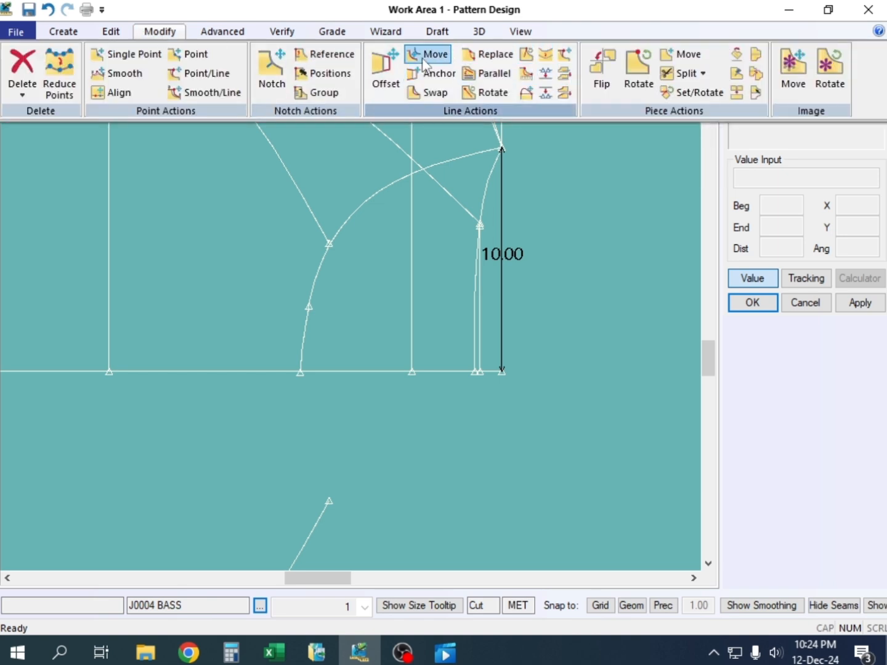
left_click(109, 35)
left_click(69, 36)
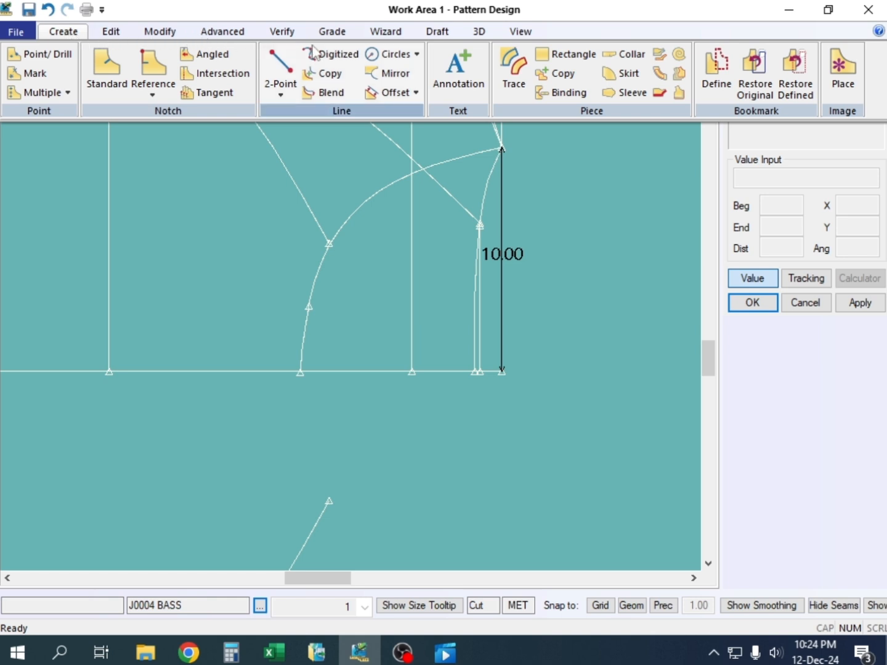
left_click(390, 245)
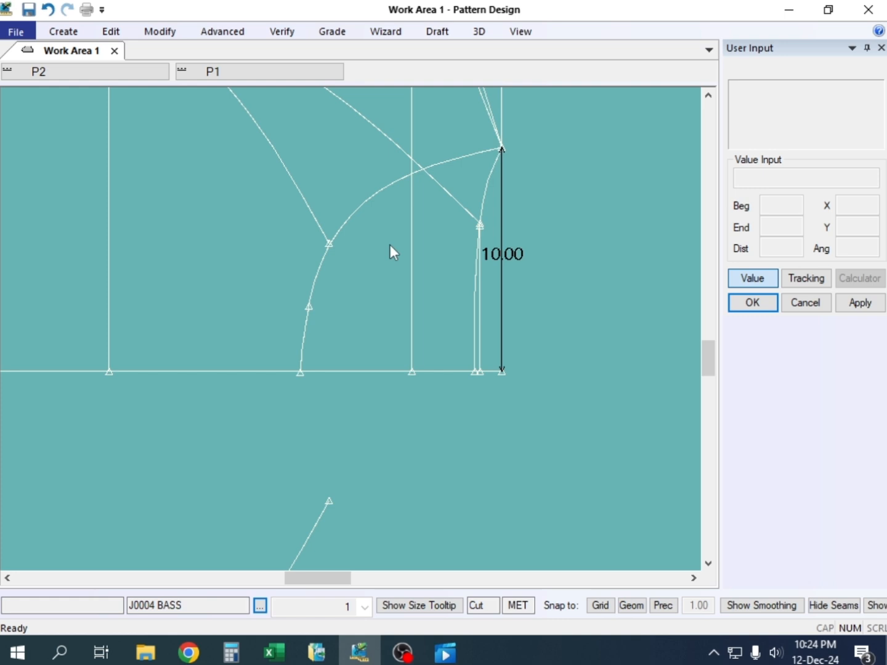
Move the neck end of the front raglan curve by 0.25 in Y using Move Smooth
key("m")
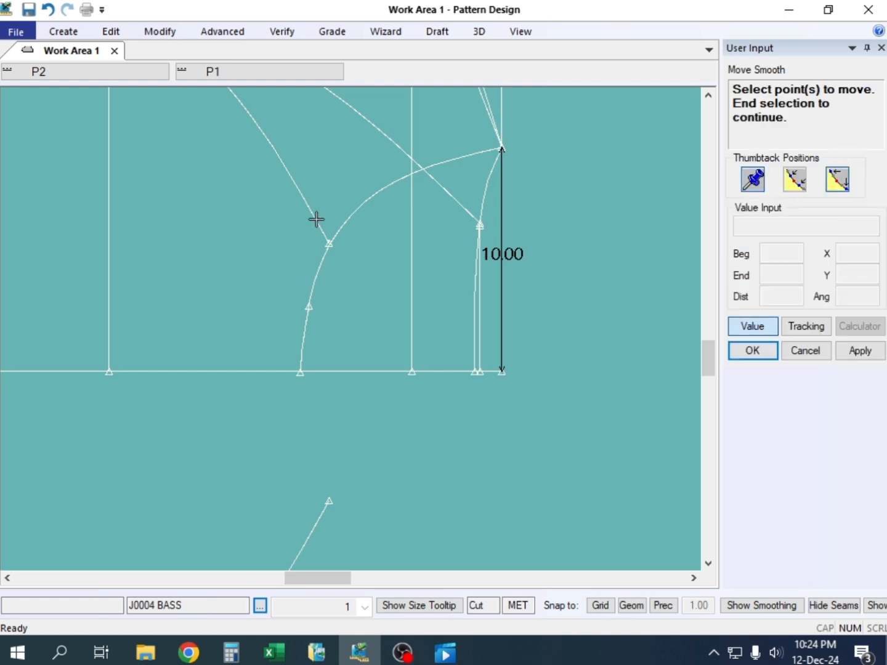
left_click(329, 246)
right_click(367, 248)
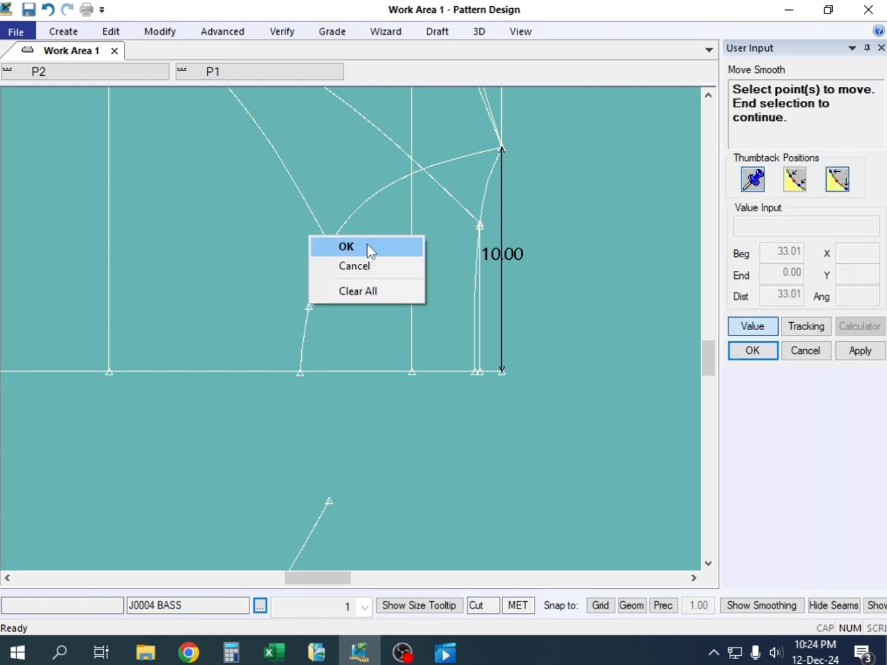
left_click(367, 248)
scroll(351, 261, "down", 4)
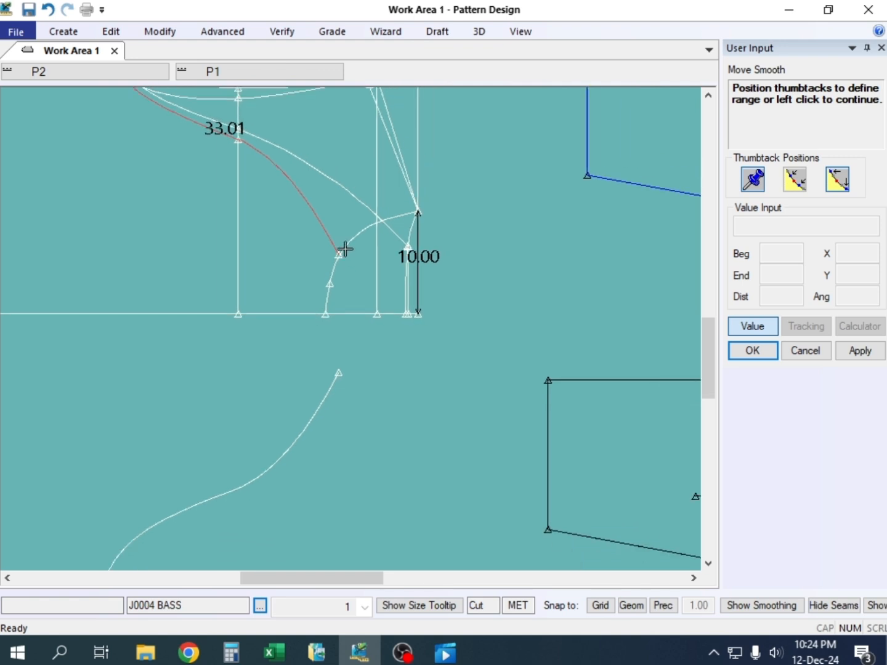
scroll(348, 294, "up", 3)
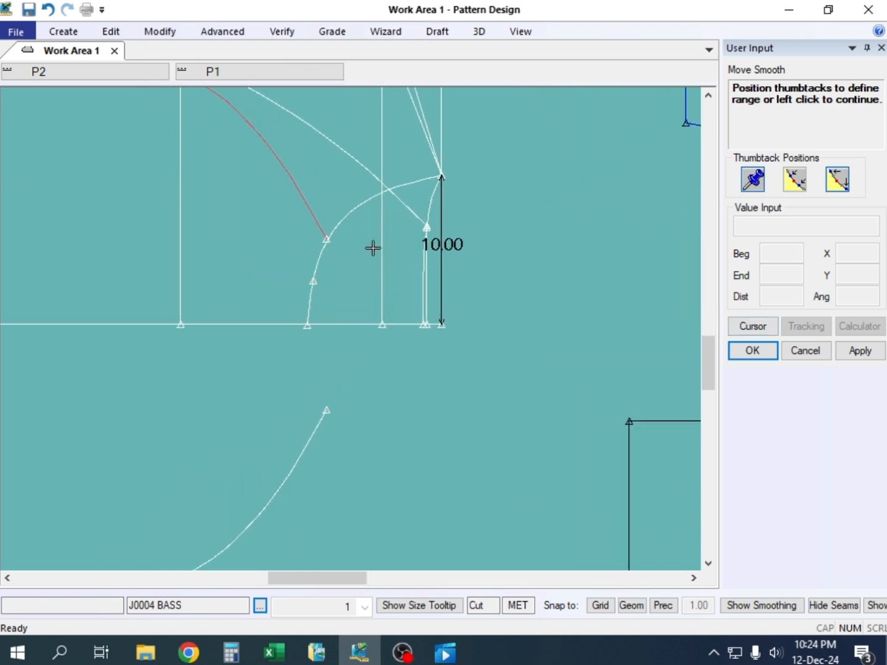
left_click(731, 329)
right_click(394, 221)
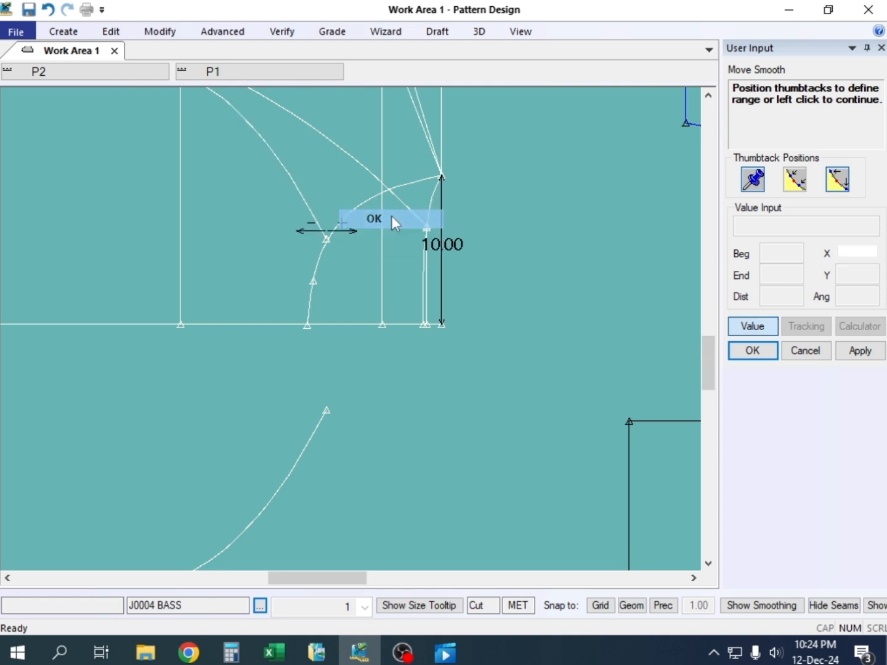
left_click(395, 222)
left_click(849, 273)
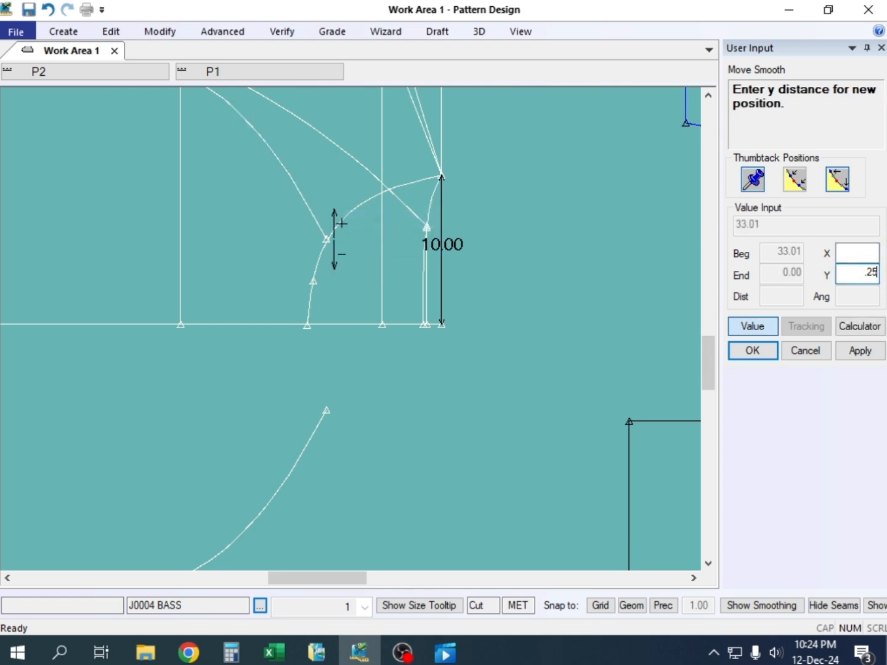
left_click(864, 350)
left_click(767, 351)
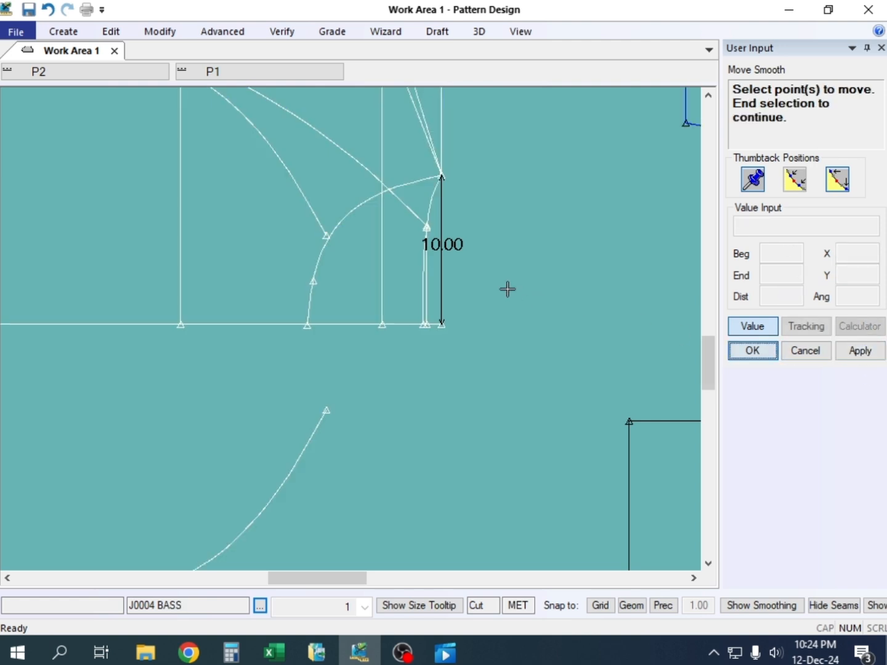
right_click(422, 260)
left_click(476, 270)
Delete the old mirrored copy of the front raglan curve below the horizontal centre line
scroll(369, 273, "down", 2)
left_click(379, 258)
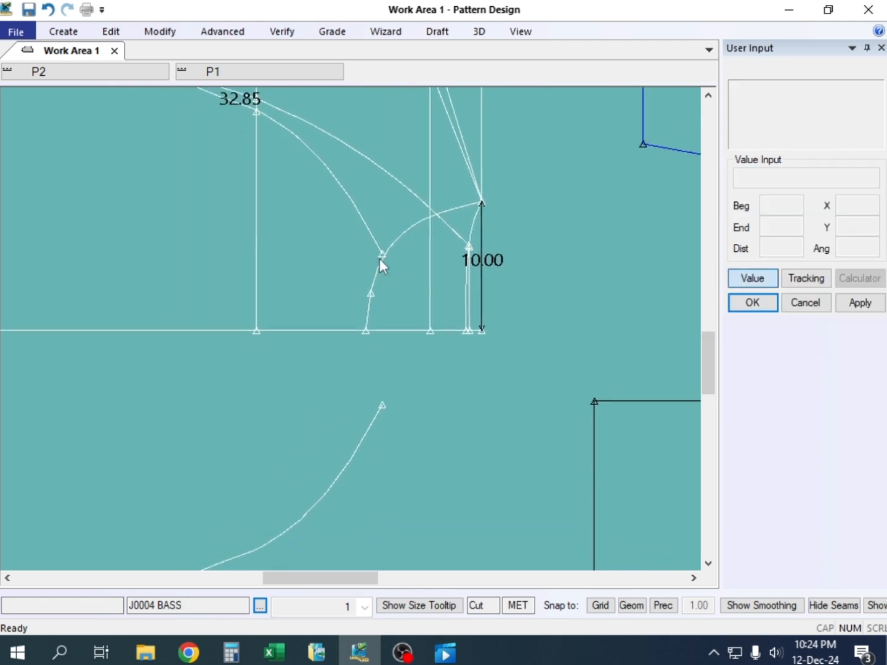
key("Delete")
left_click(384, 415)
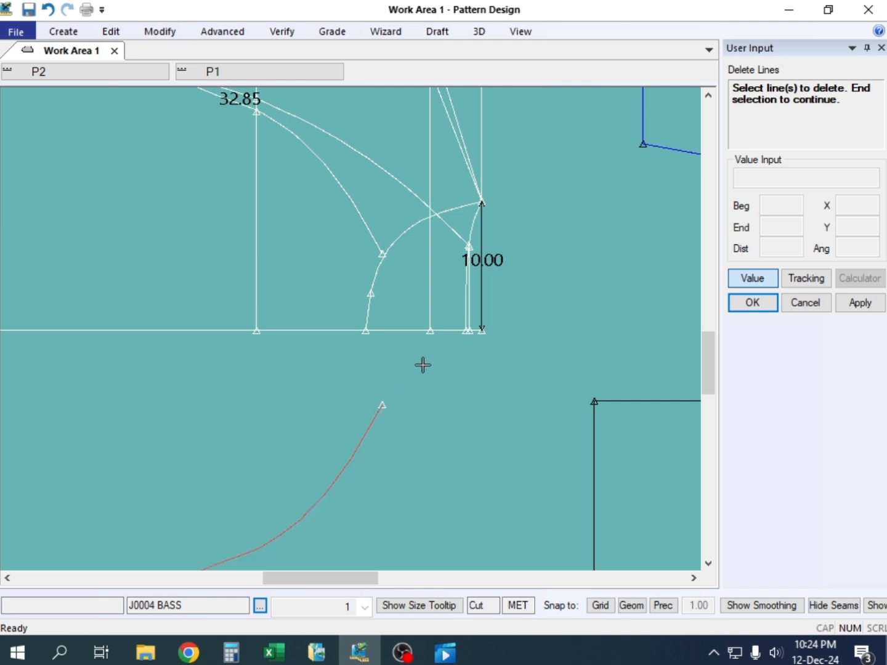
right_click(422, 364)
left_click(425, 364)
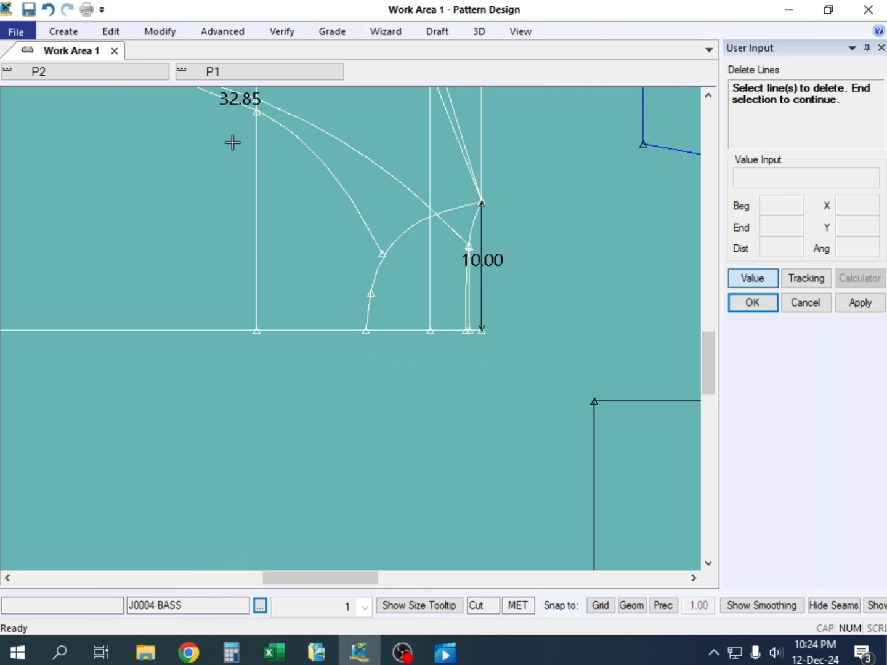
Mirror the adjusted front raglan curve about the horizontal centre line
left_click(63, 32)
left_click(383, 74)
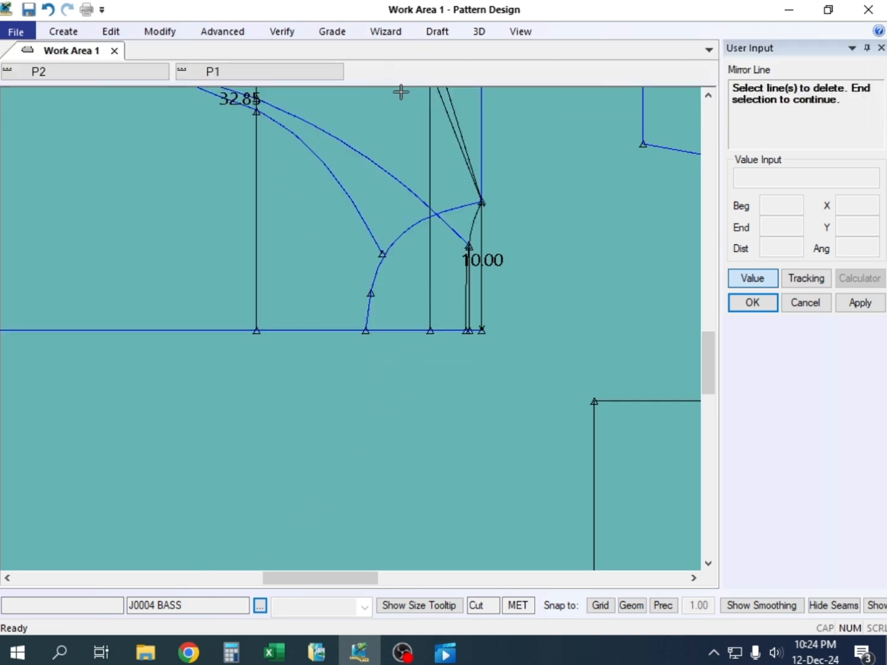
left_click(363, 220)
right_click(320, 275)
left_click(323, 280)
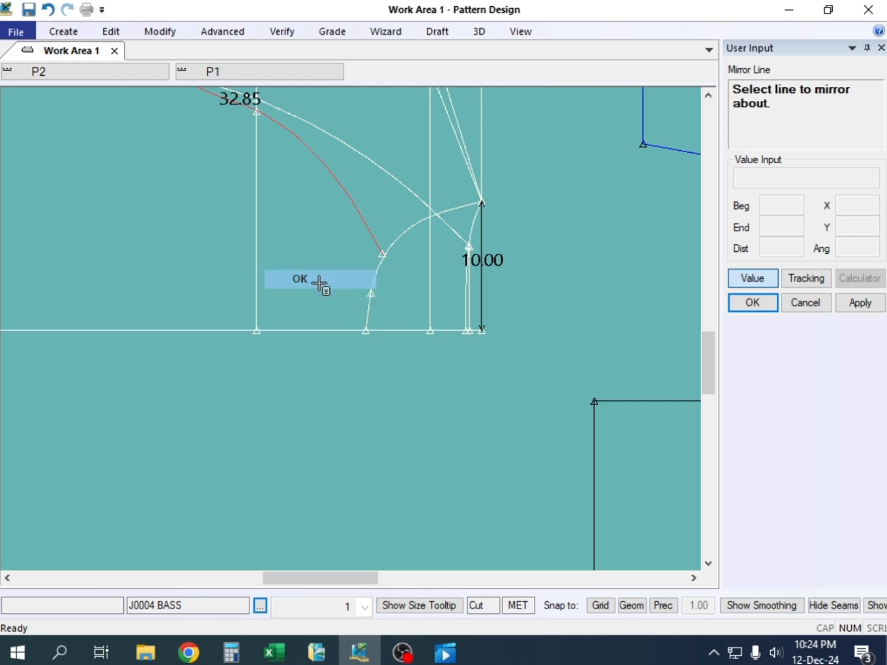
left_click(327, 330)
right_click(306, 262)
left_click(317, 258)
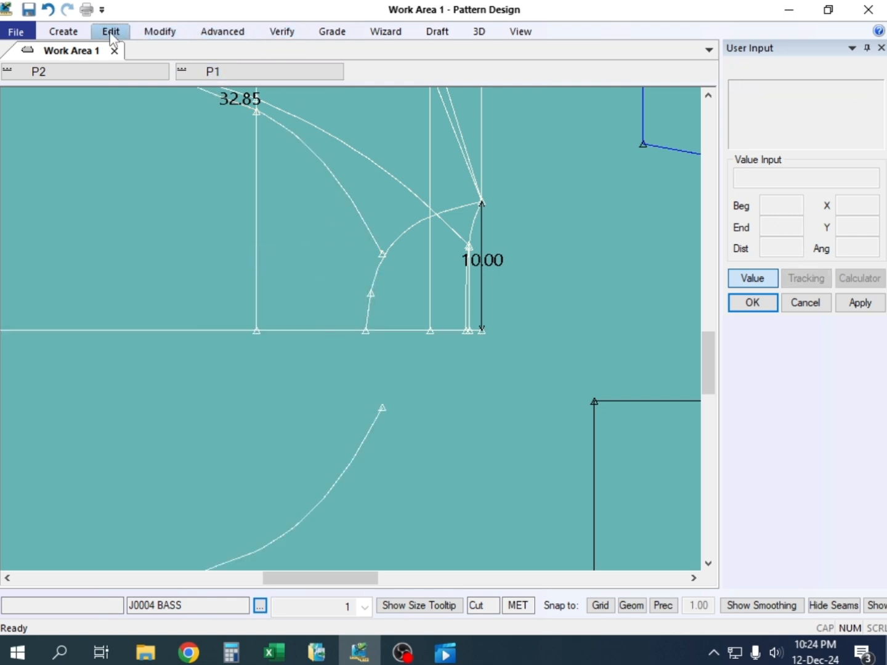
Measure the straight front neck width between the neck ends of the adjusted raglan curve and its new mirrored copy
left_click(284, 32)
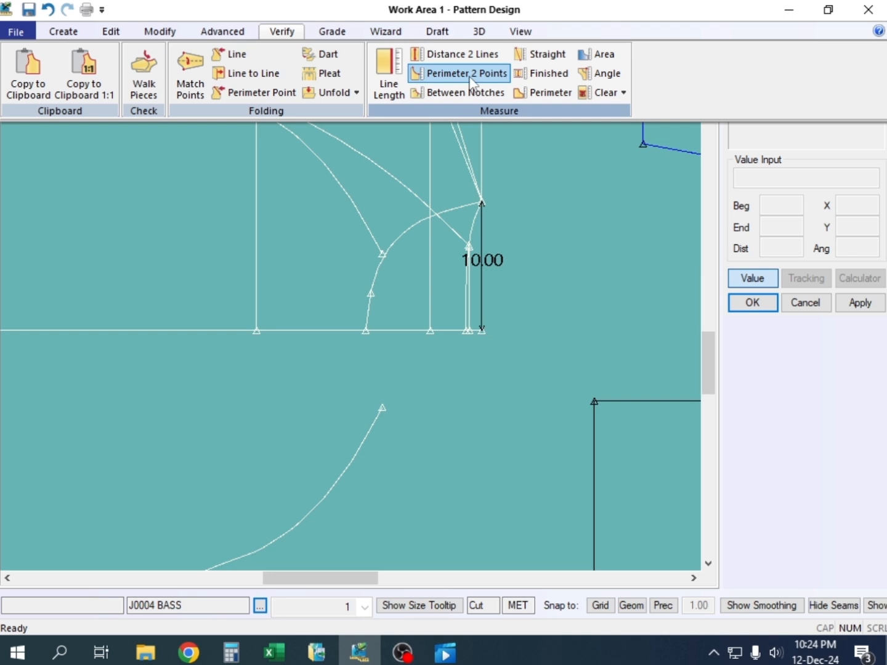
left_click(541, 53)
left_click(383, 253)
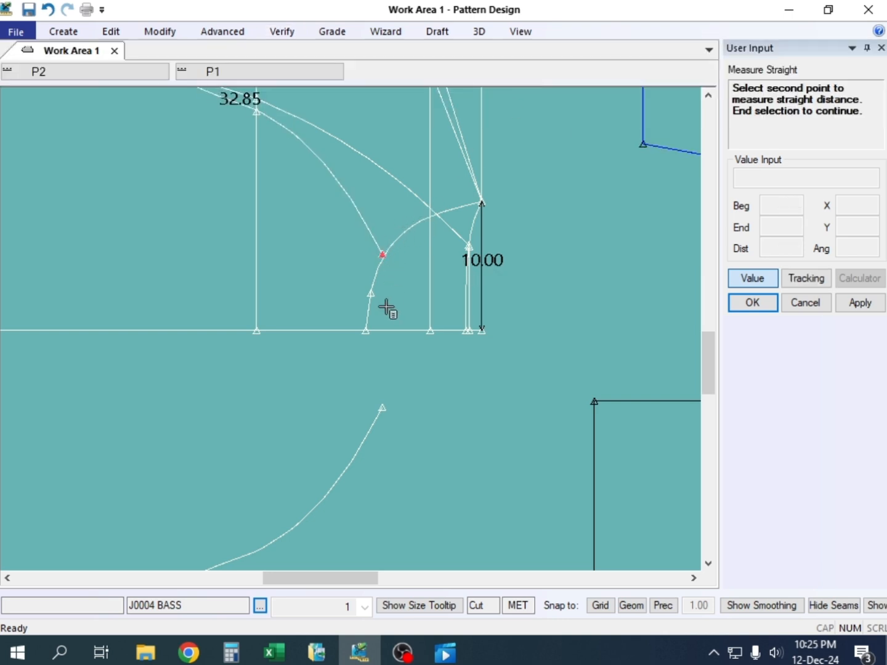
left_click(388, 400)
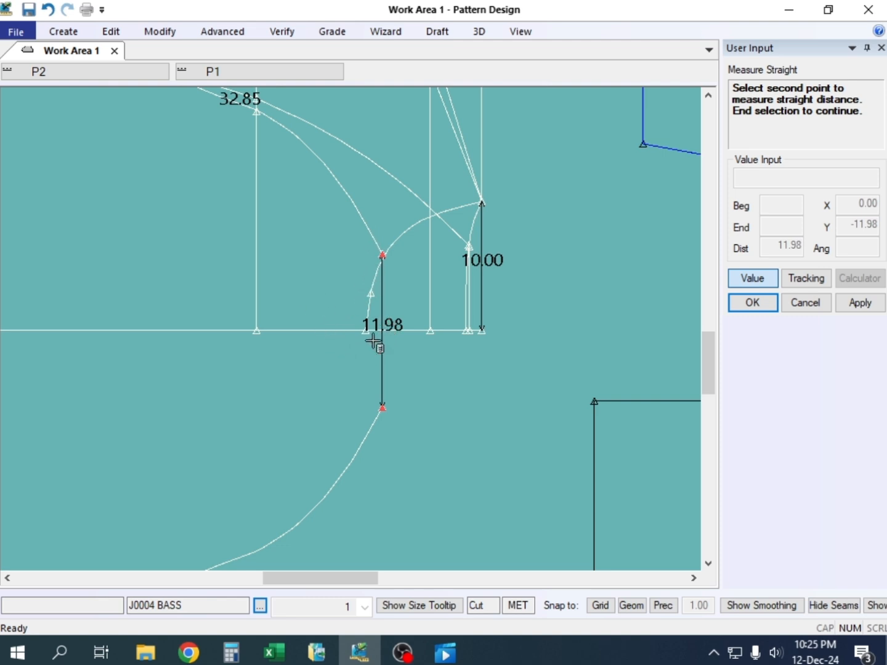
right_click(418, 264)
left_click(417, 264)
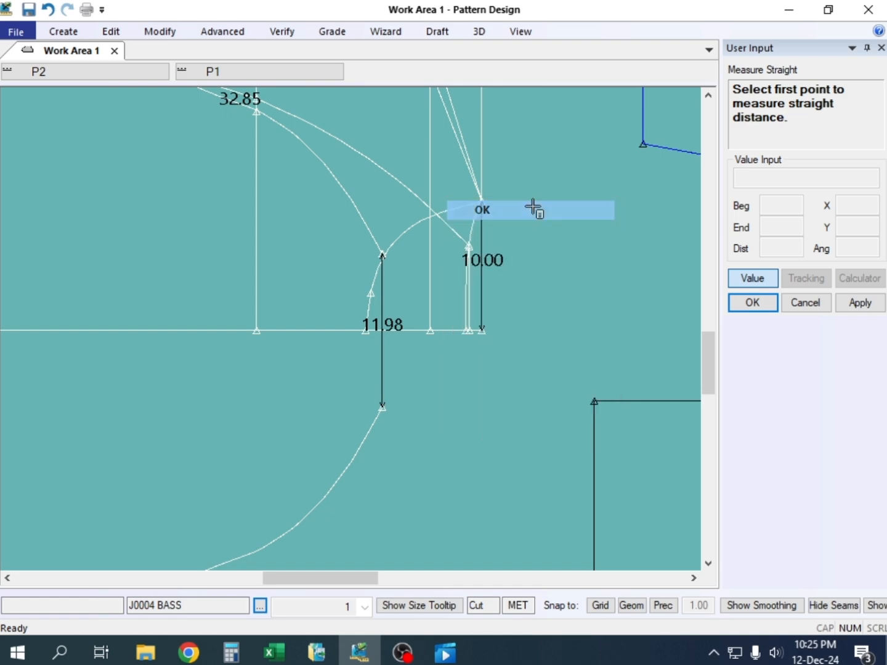
right_click(463, 260)
left_click(462, 257)
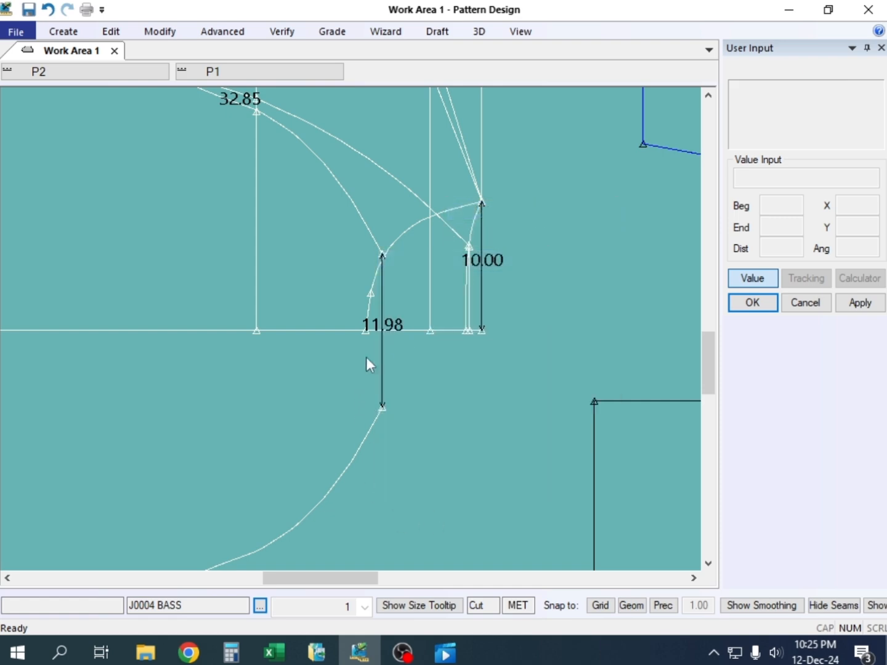
Switch to the Excel measurement sheet and fill the Front Nack width p to p value in cell E24 yellow
middle_click_drag(350, 330, 386, 316)
scroll(407, 358, "down", 3)
left_click(275, 651)
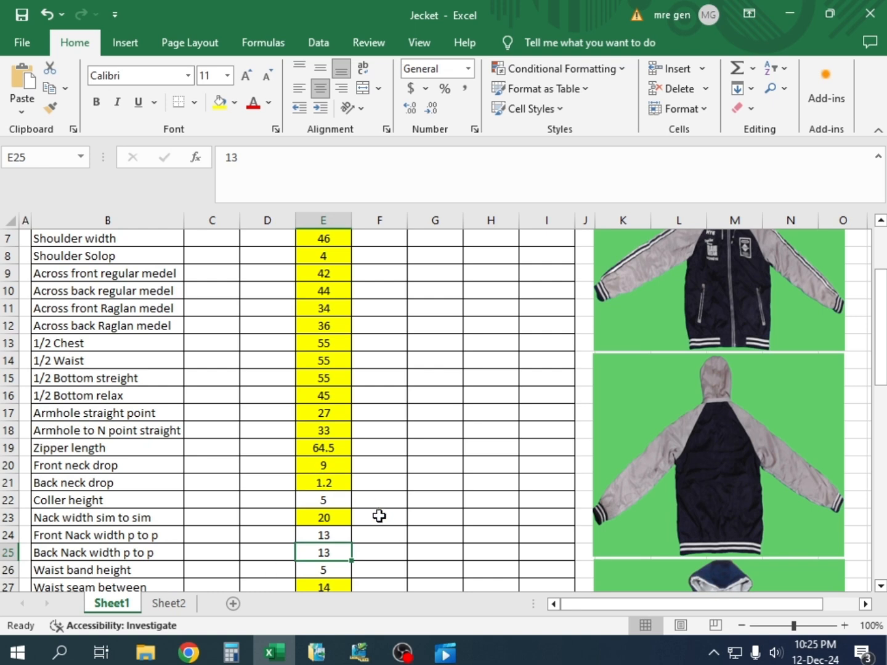
scroll(349, 571, "down", 3)
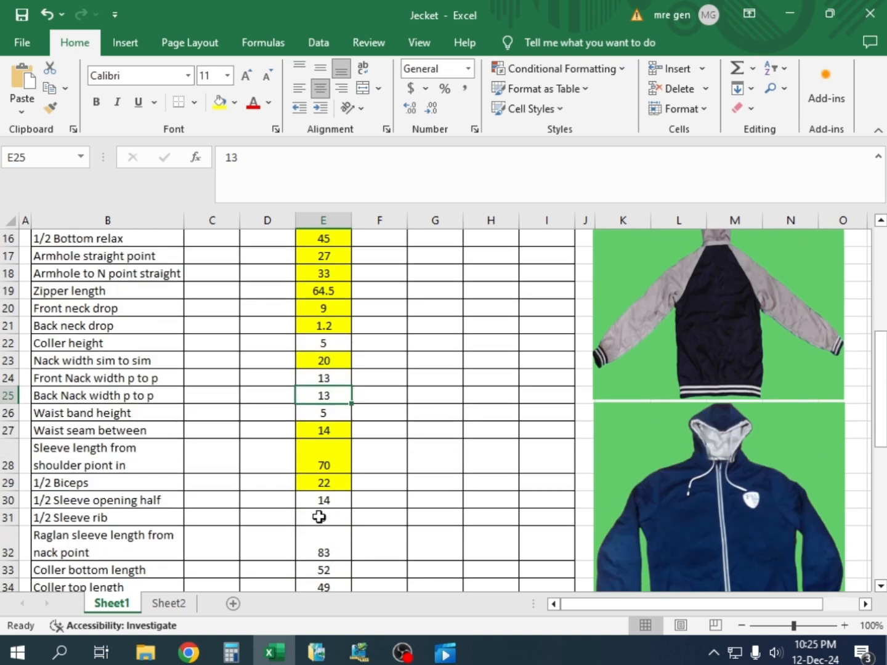
left_click(324, 378)
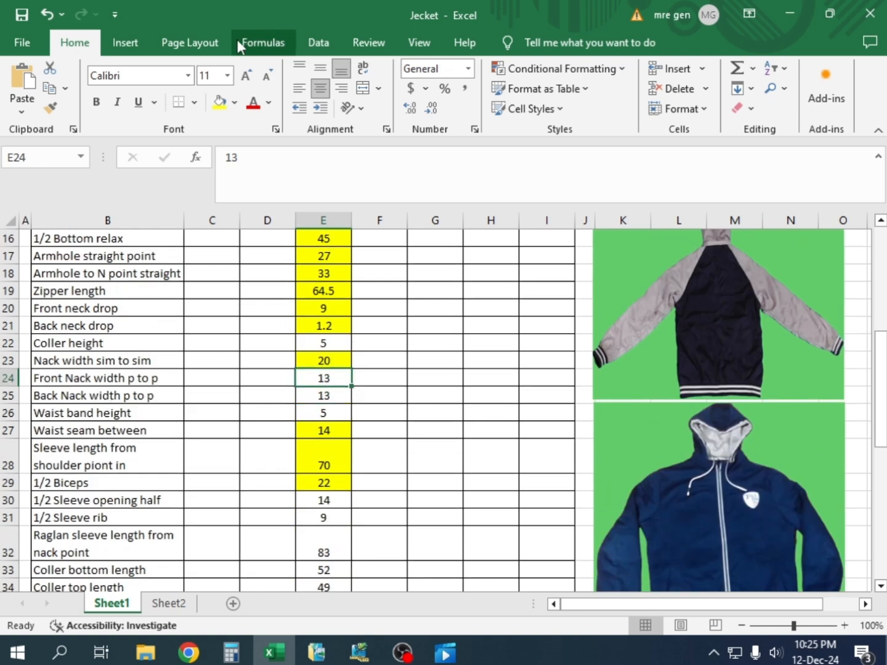
left_click(222, 103)
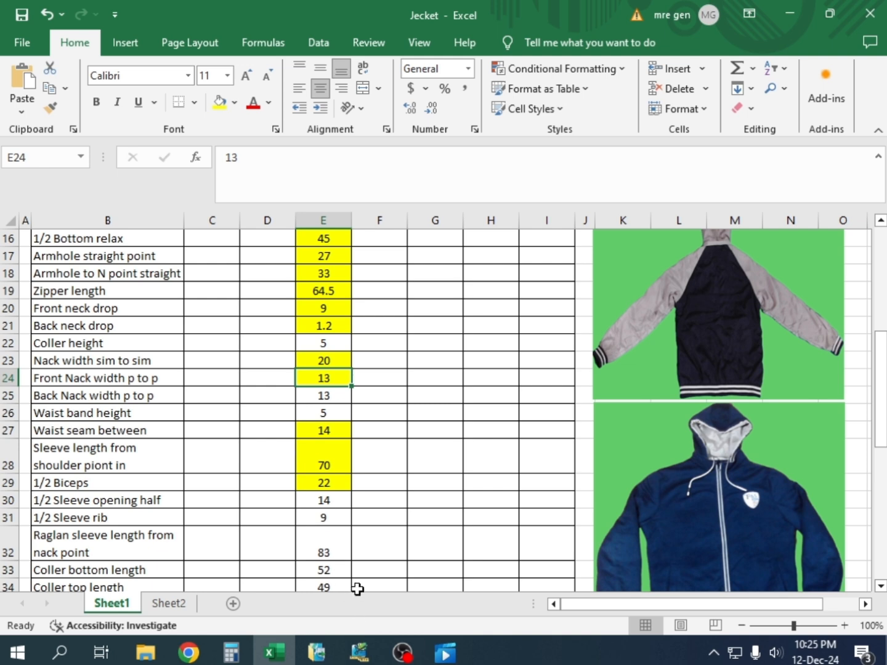
Return to Pattern Design and measure the straight distance from the back raglan curve's neck end to the centre line, clearing the measurement when done
left_click(359, 651)
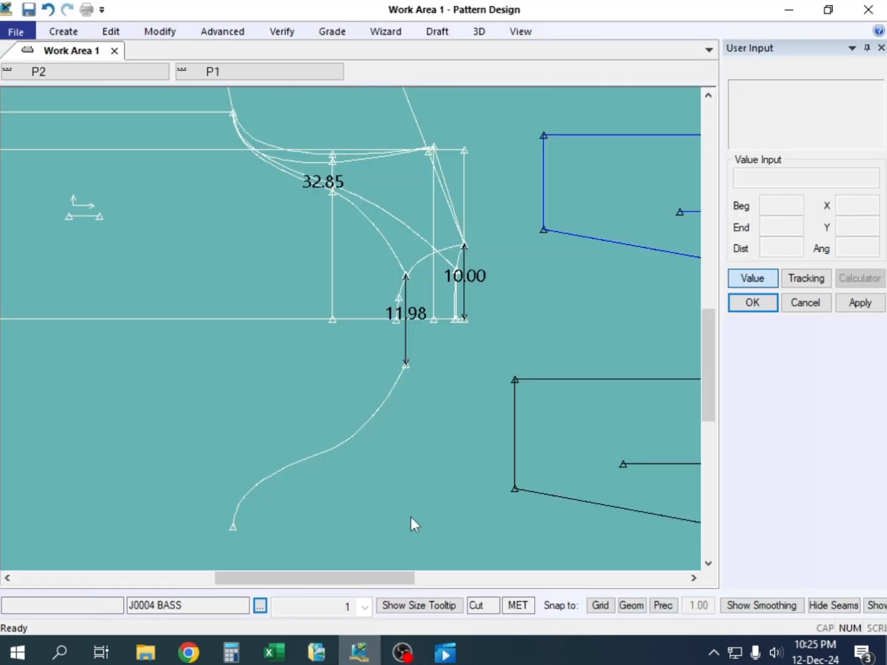
scroll(459, 285, "up", 3)
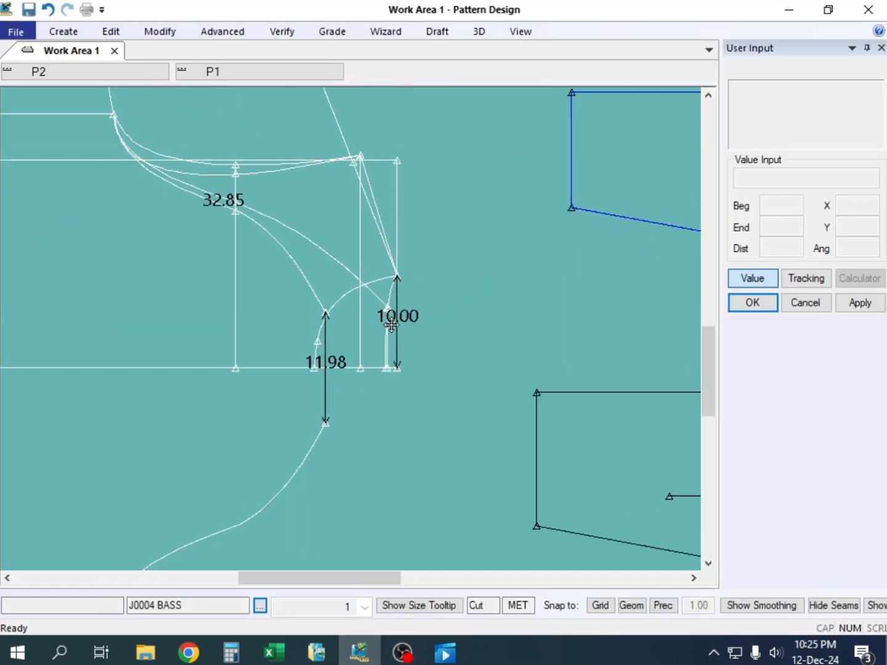
left_click(284, 33)
left_click(542, 55)
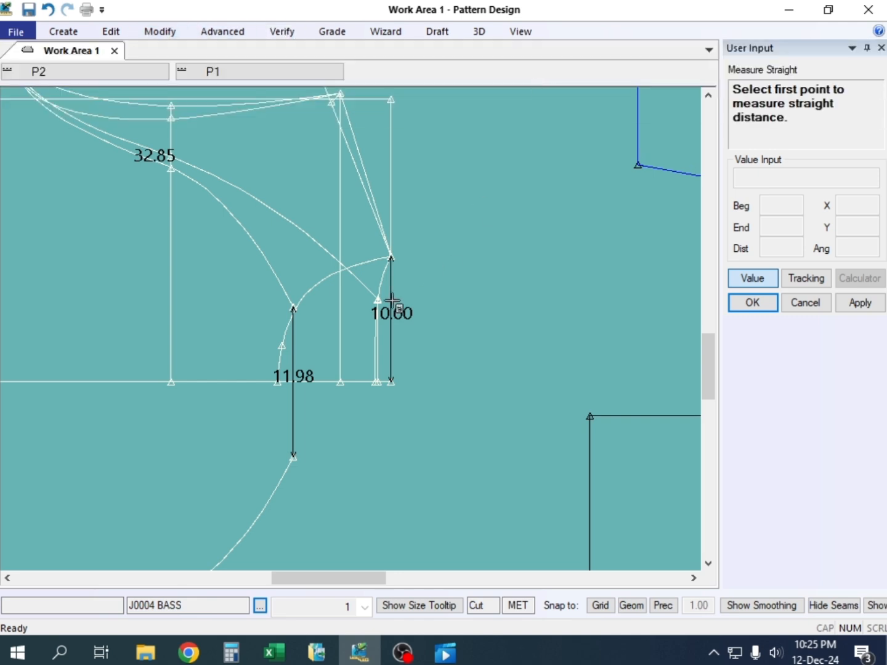
left_click(378, 300)
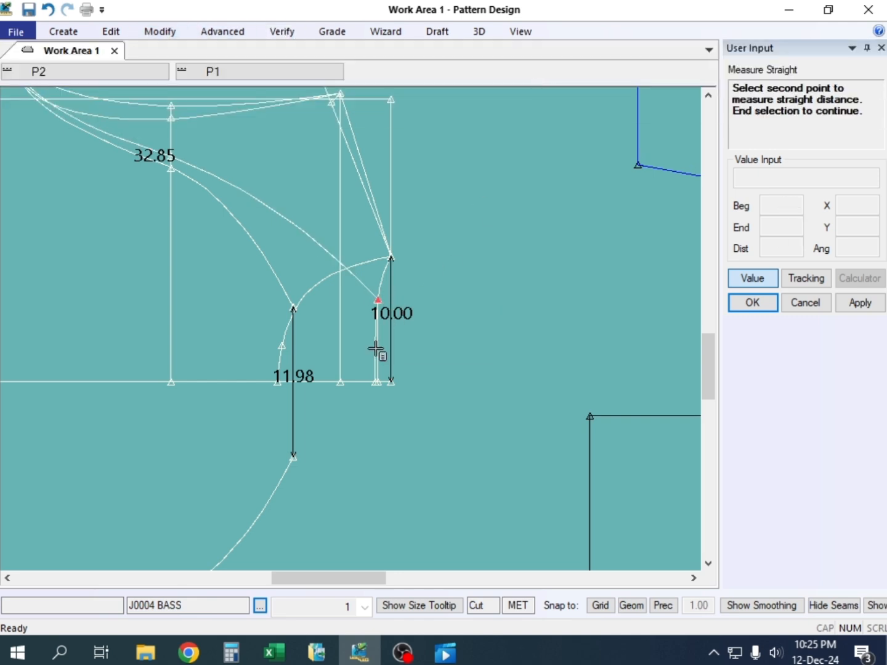
left_click(376, 382)
scroll(381, 401, "up", 2)
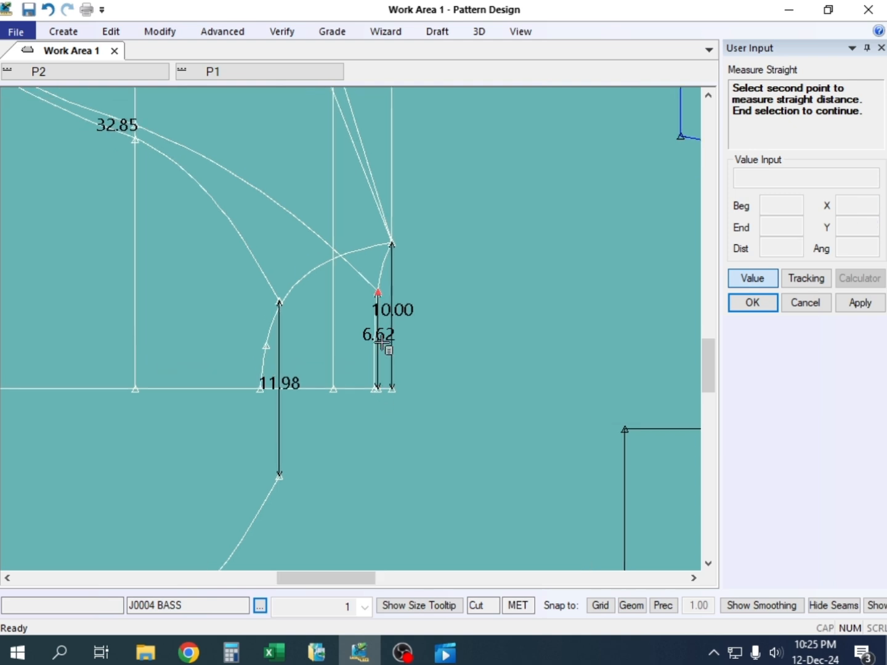
scroll(383, 361, "up", 3)
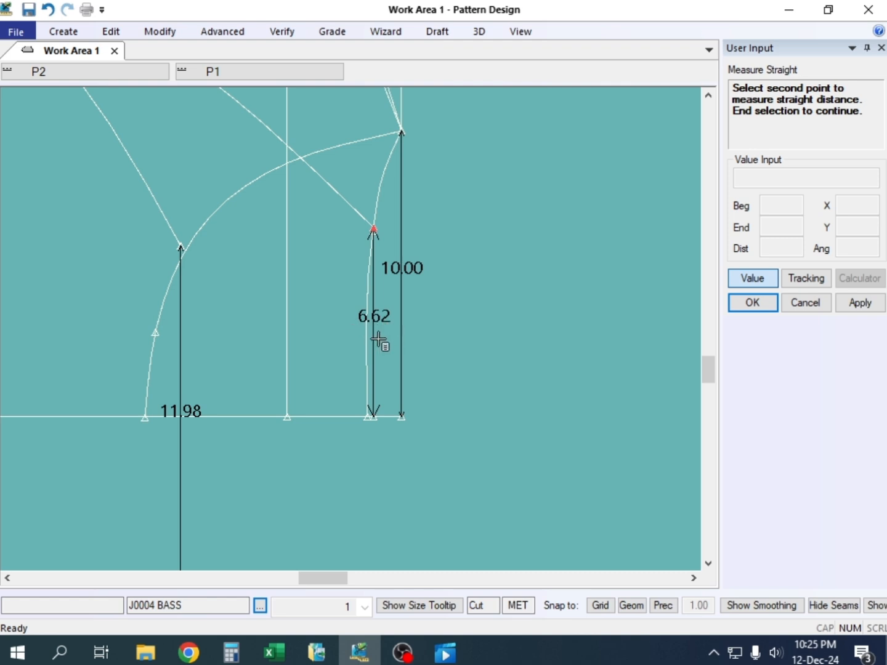
right_click(391, 168)
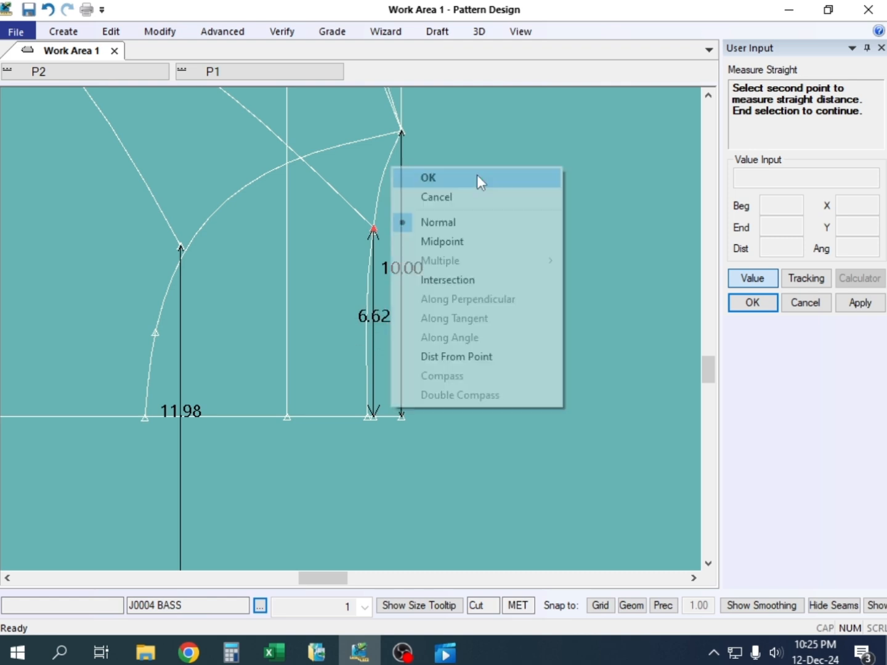
left_click(477, 197)
scroll(406, 332, "up", 5)
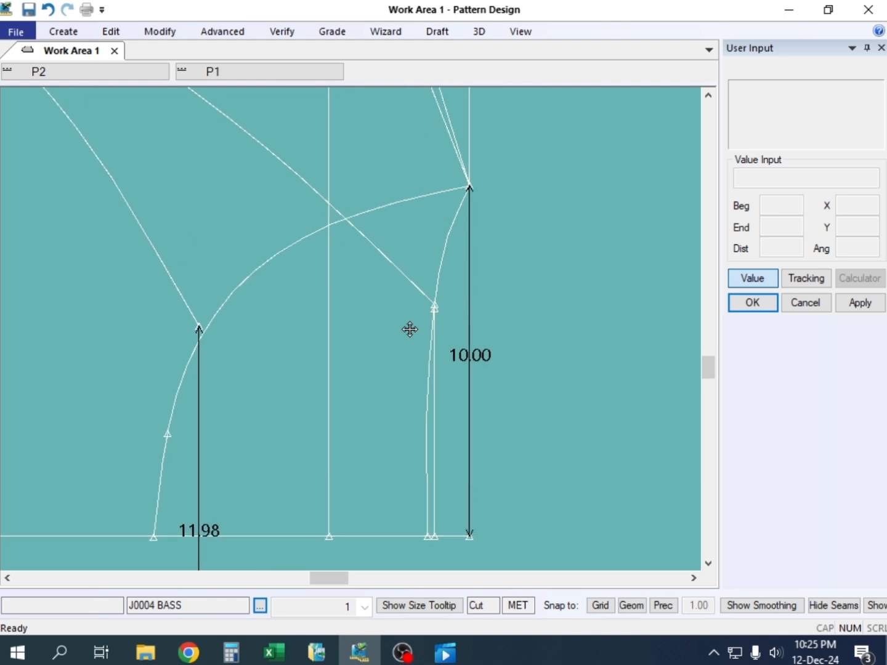
scroll(395, 314, "down", 3)
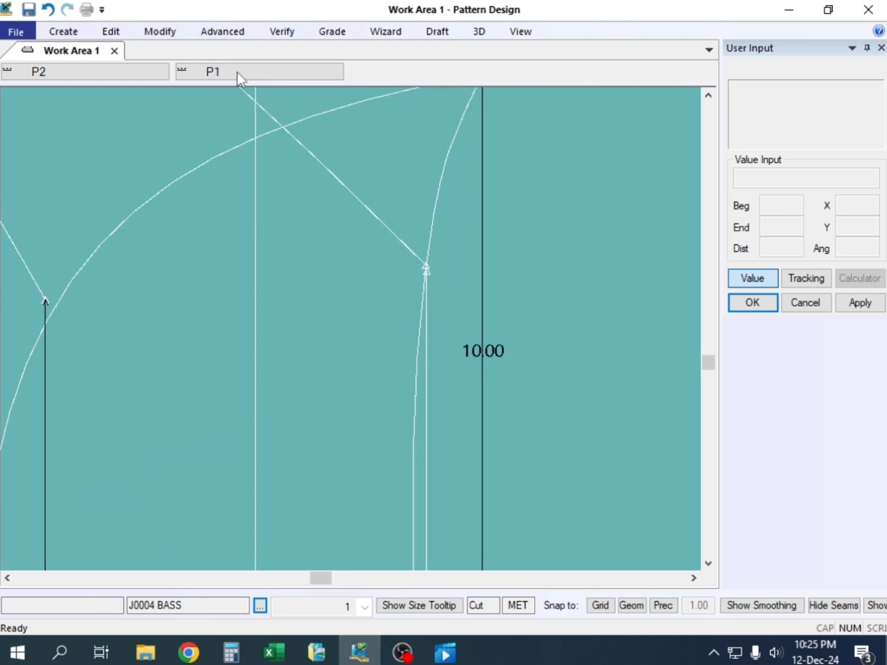
scroll(258, 137, "down", 3)
left_click(222, 31)
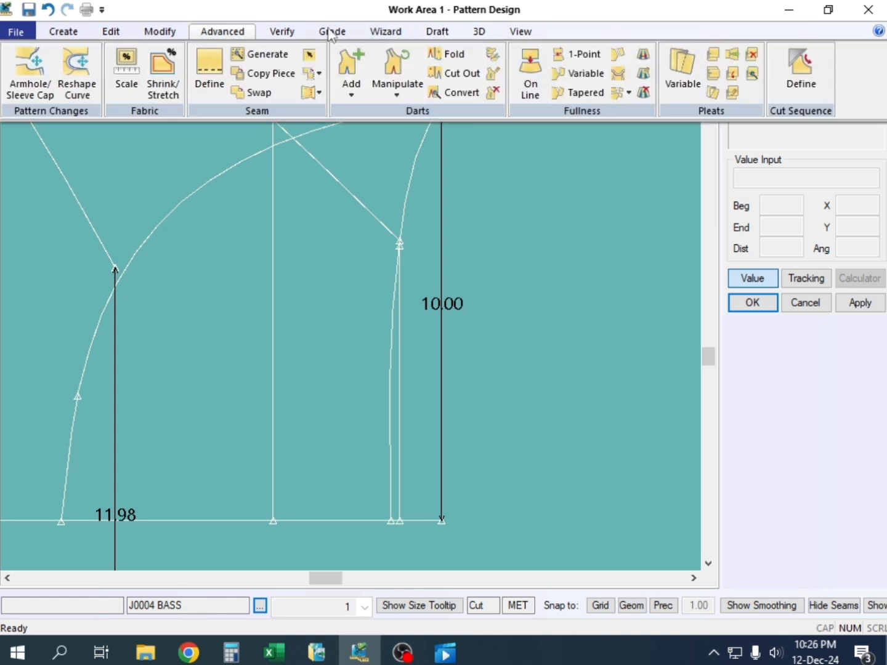
left_click(285, 32)
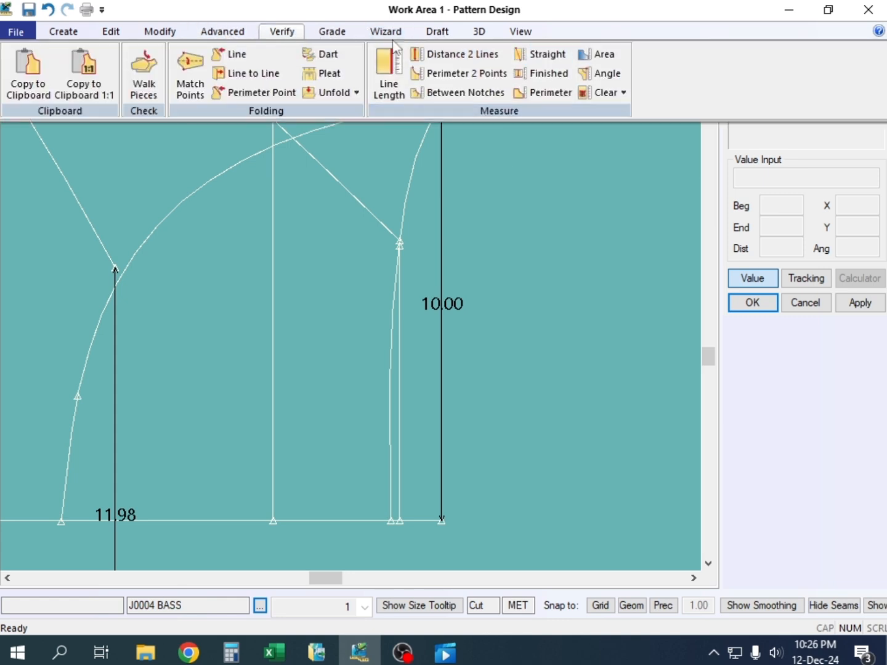
left_click(160, 31)
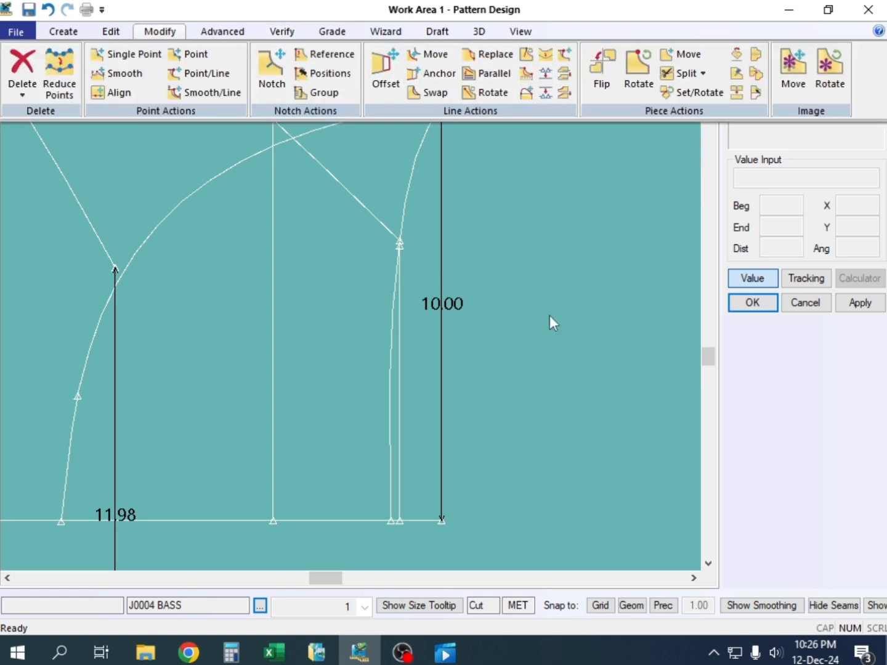
left_click(476, 213)
scroll(391, 329, "down", 4)
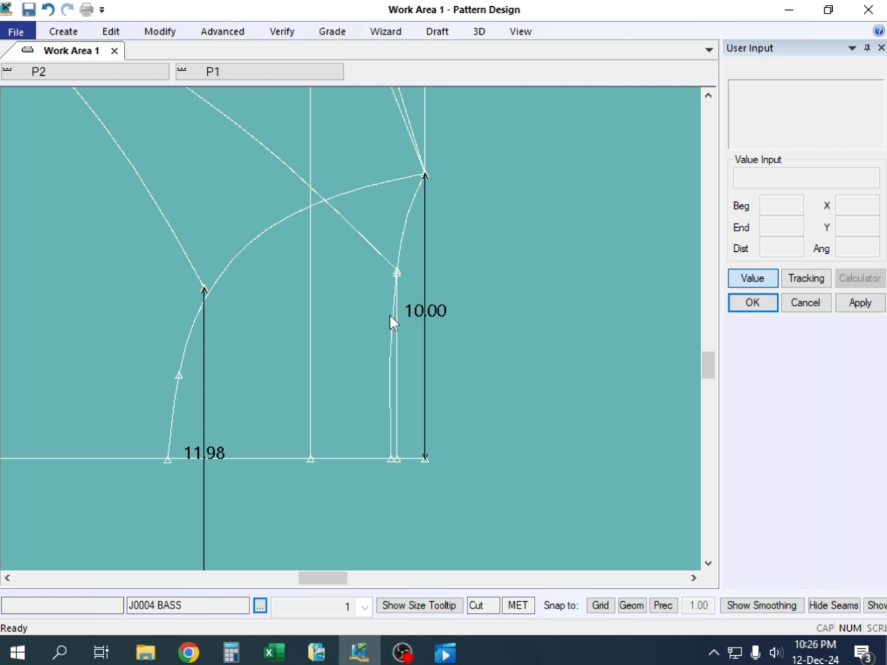
key("alt+m")
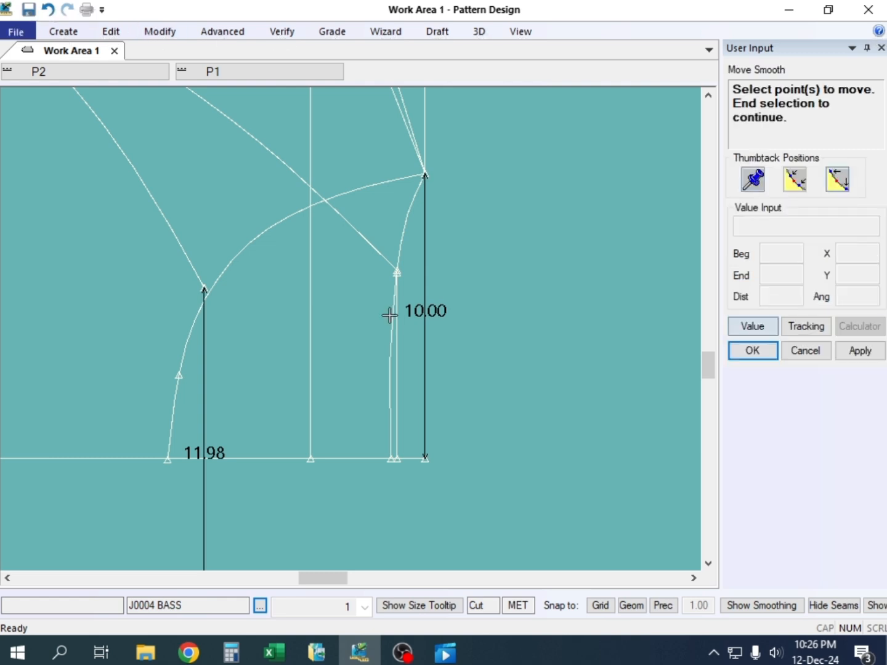
left_click(374, 247)
key("Escape")
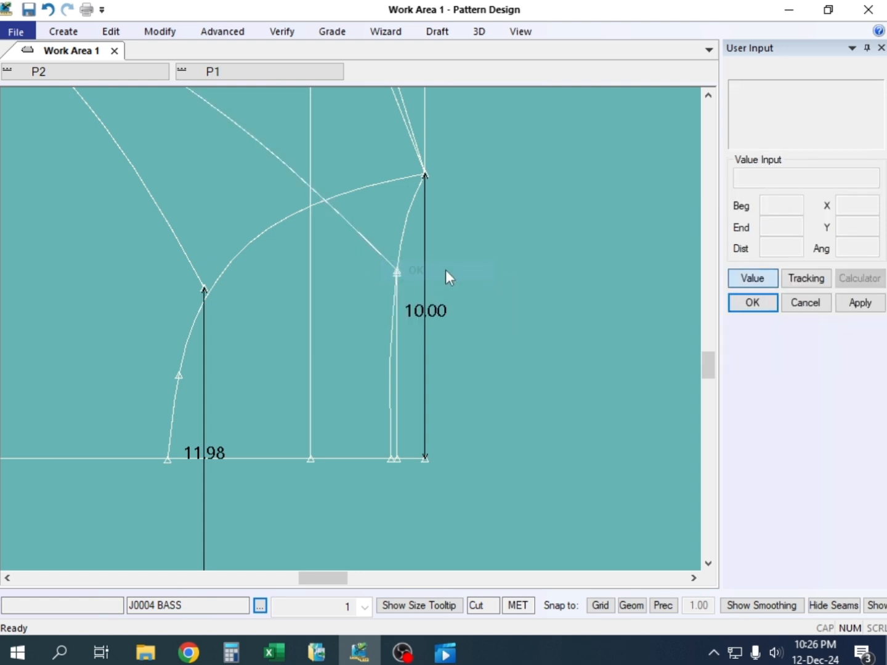
Shift the back raglan curve's neck end by -.12 in Y with Move Smooth, using the default thumbtack range
scroll(409, 306, "down", 3)
scroll(409, 306, "down", 1)
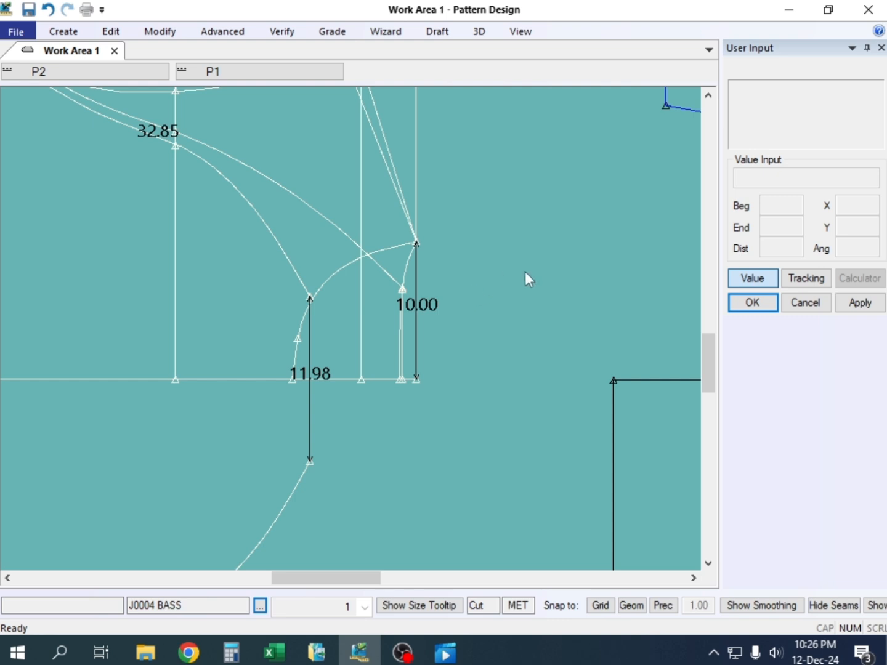
scroll(386, 282, "up", 2)
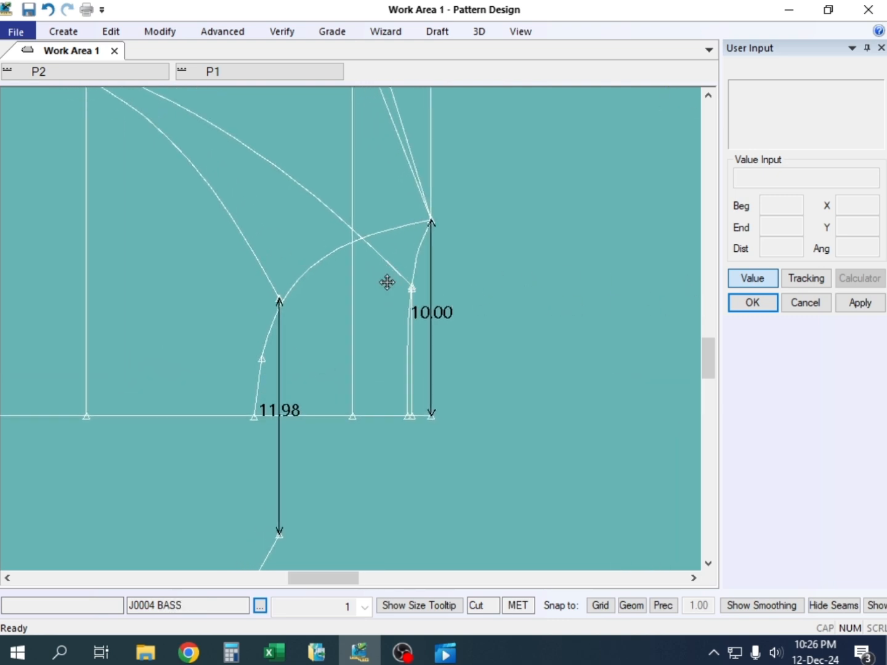
middle_click_drag(387, 282, 383, 291)
scroll(383, 292, "up", 1)
key("alt+m")
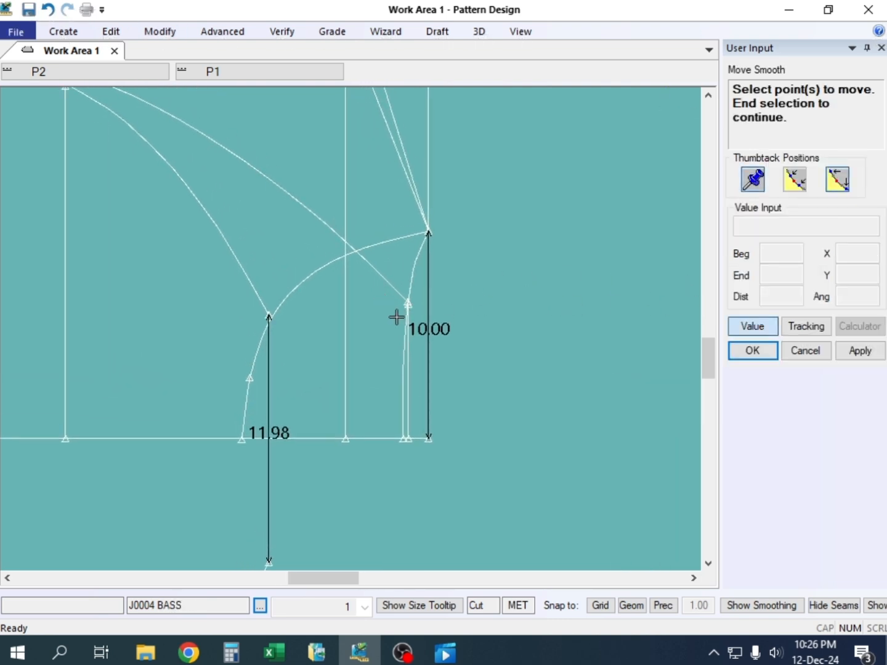
left_click(403, 297)
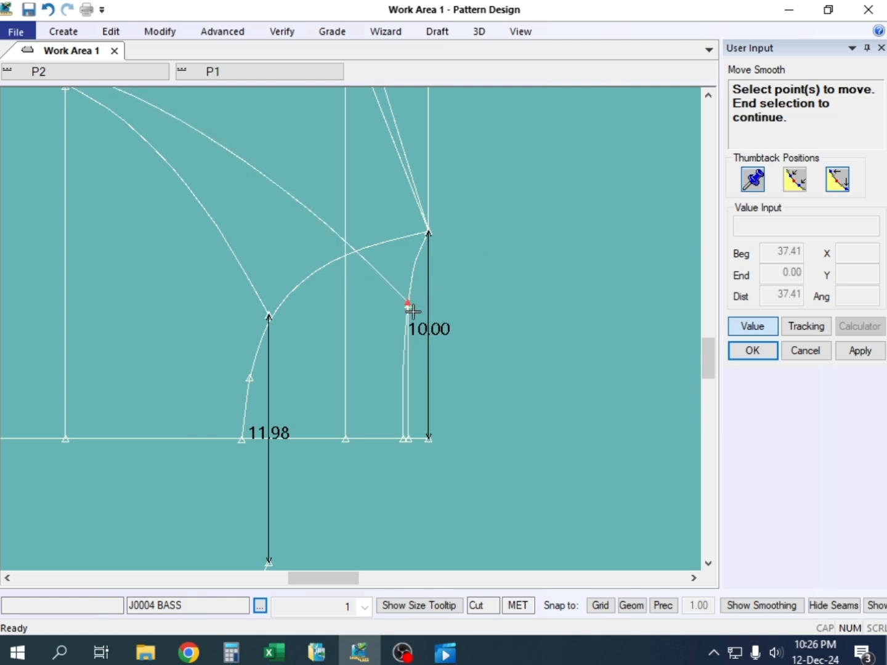
right_click(473, 236)
left_click(474, 244)
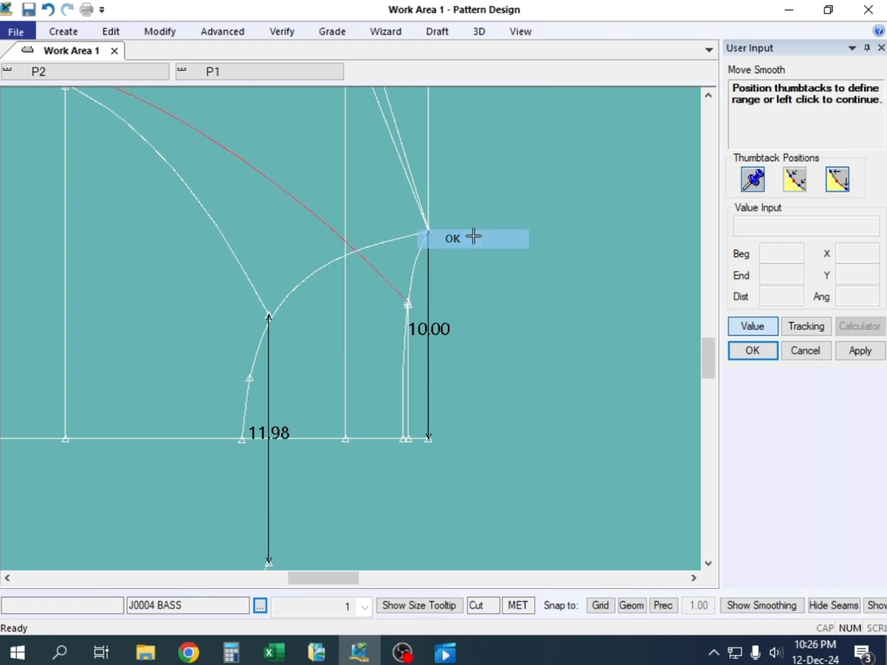
right_click(501, 250)
left_click(502, 253)
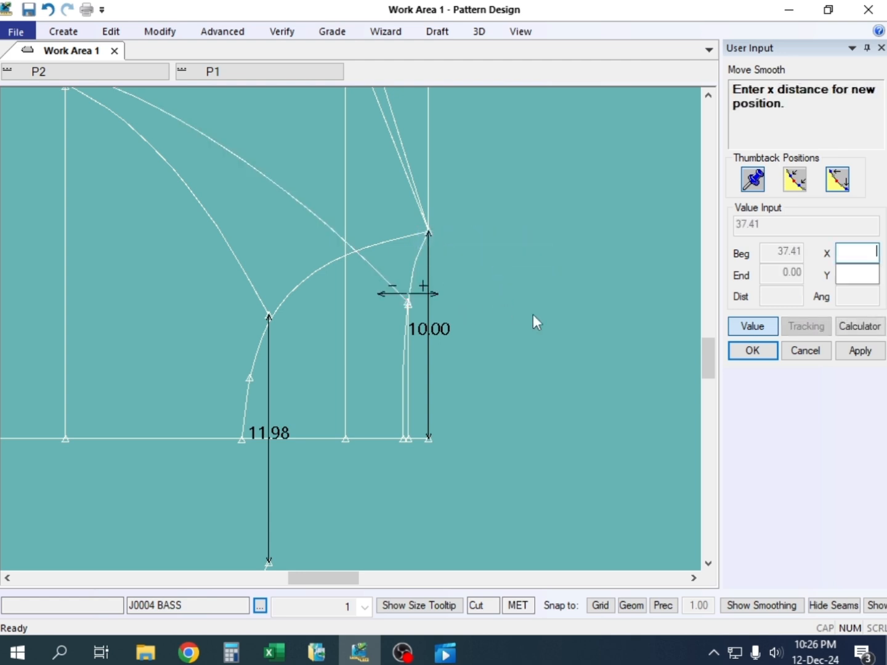
left_click(867, 276)
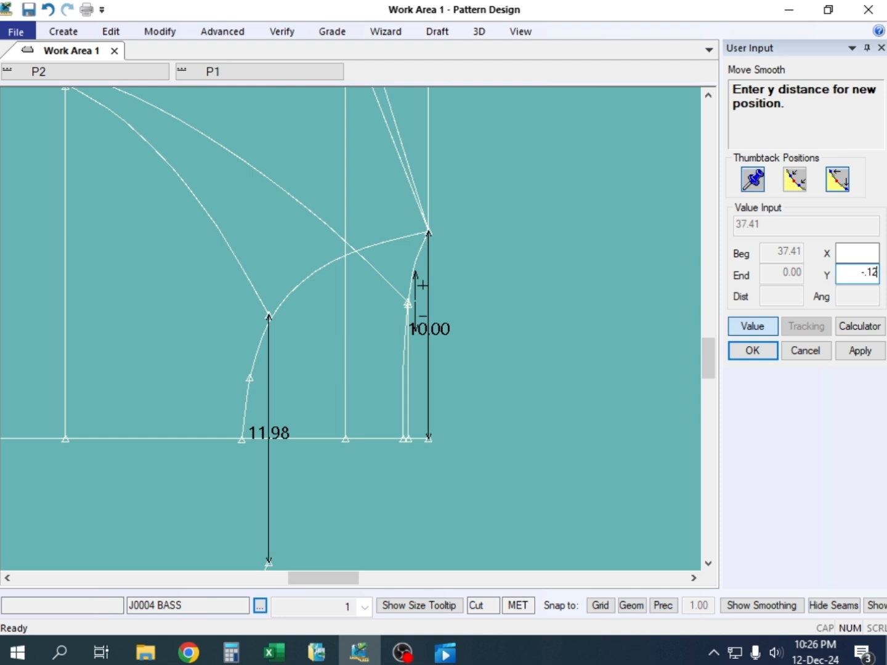
type("-.12")
key("Return")
right_click(527, 258)
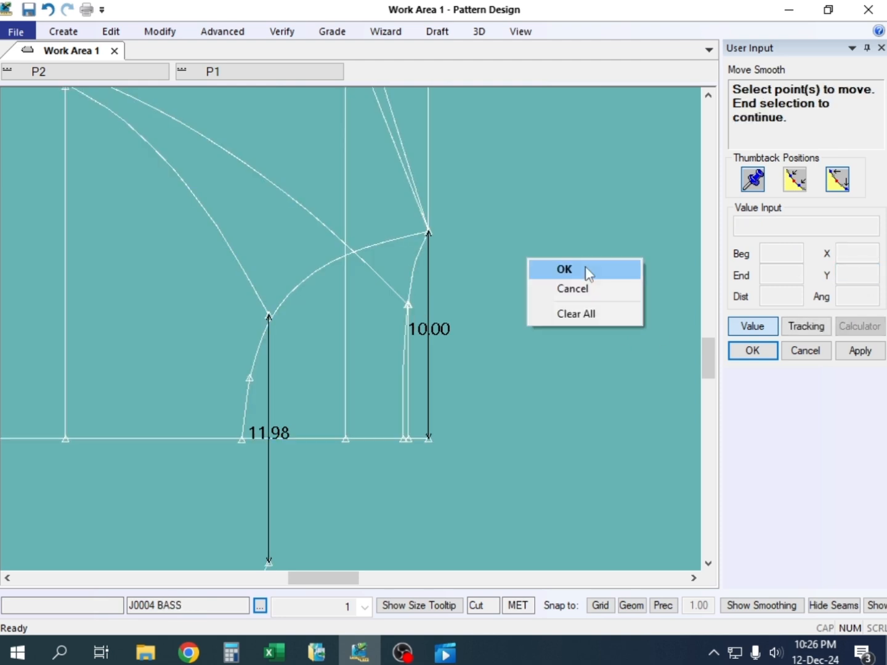
left_click(586, 273)
Measure the straight distance from the adjusted back raglan neck end to the back neck curve's end on the centre line
left_click(281, 30)
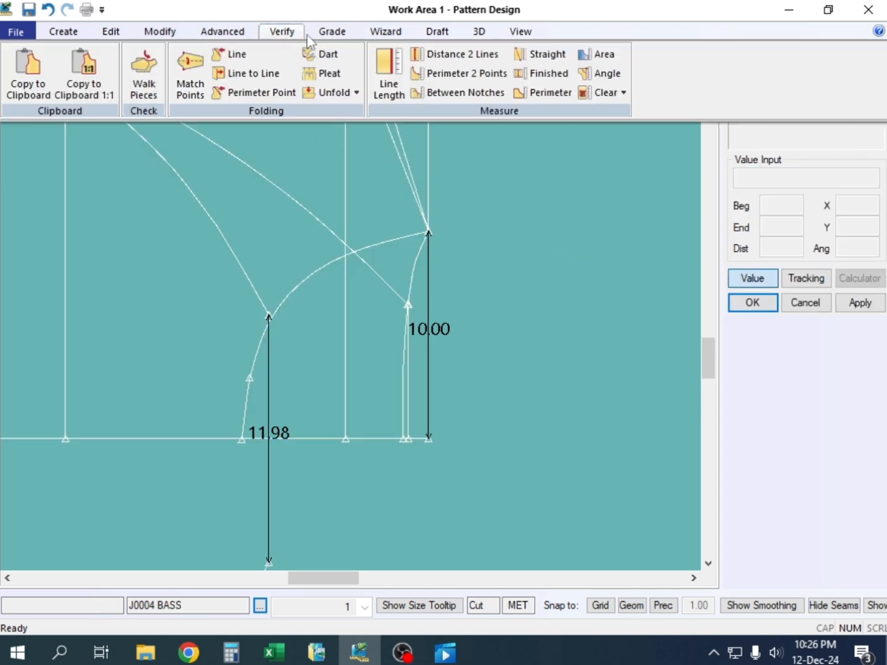
left_click(538, 61)
left_click(408, 305)
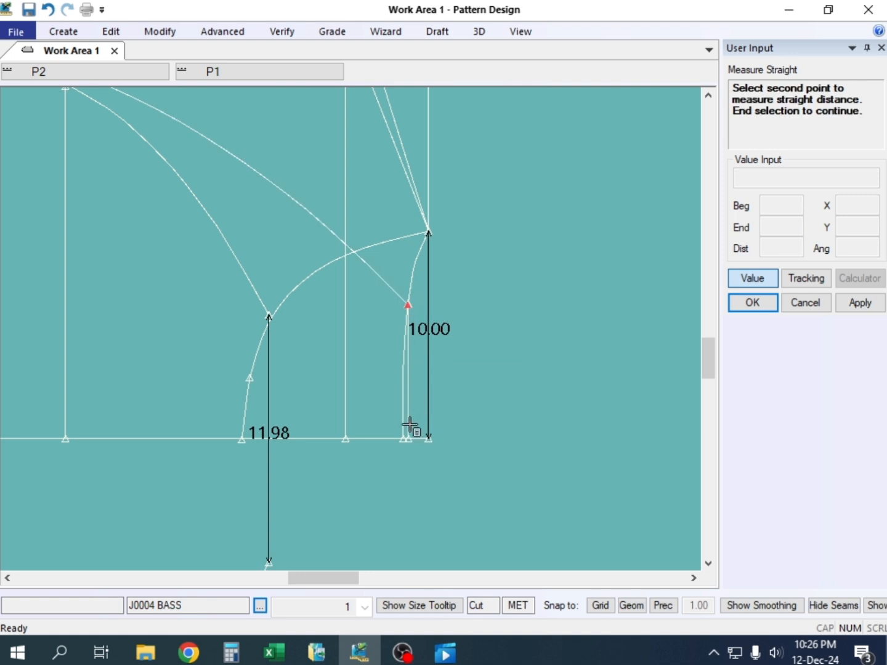
left_click(404, 438)
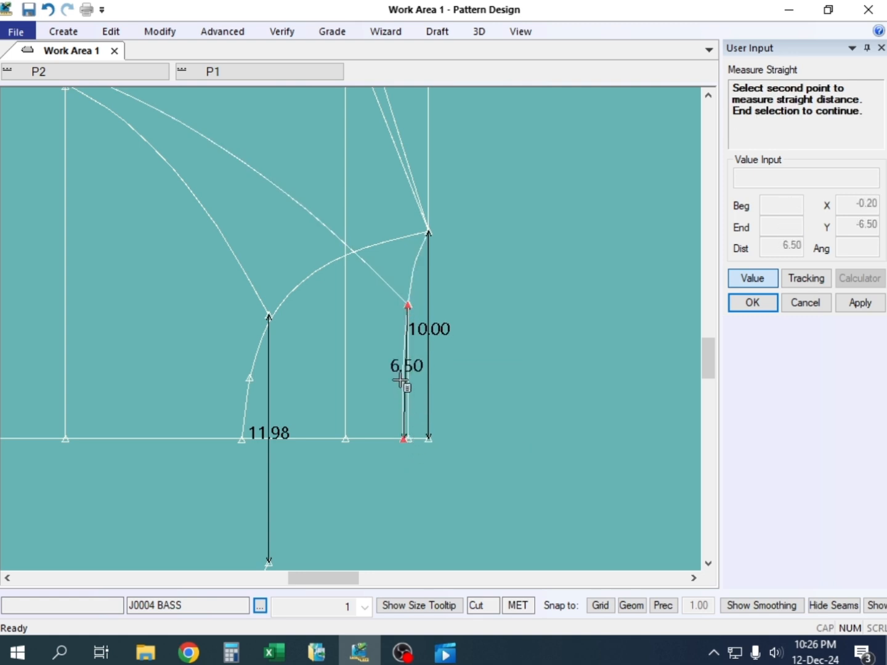
scroll(401, 380, "up", 3)
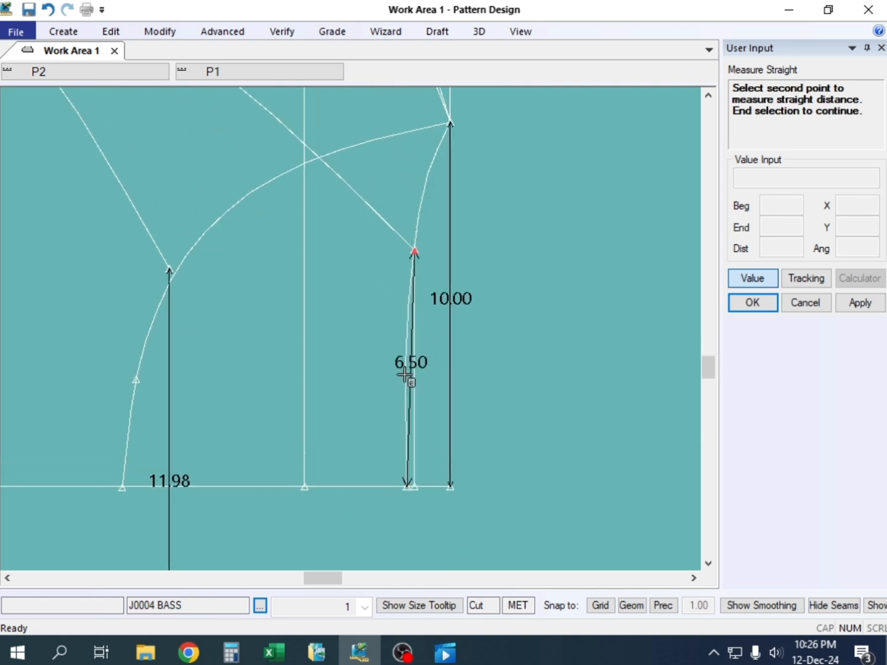
right_click(515, 214)
left_click(515, 220)
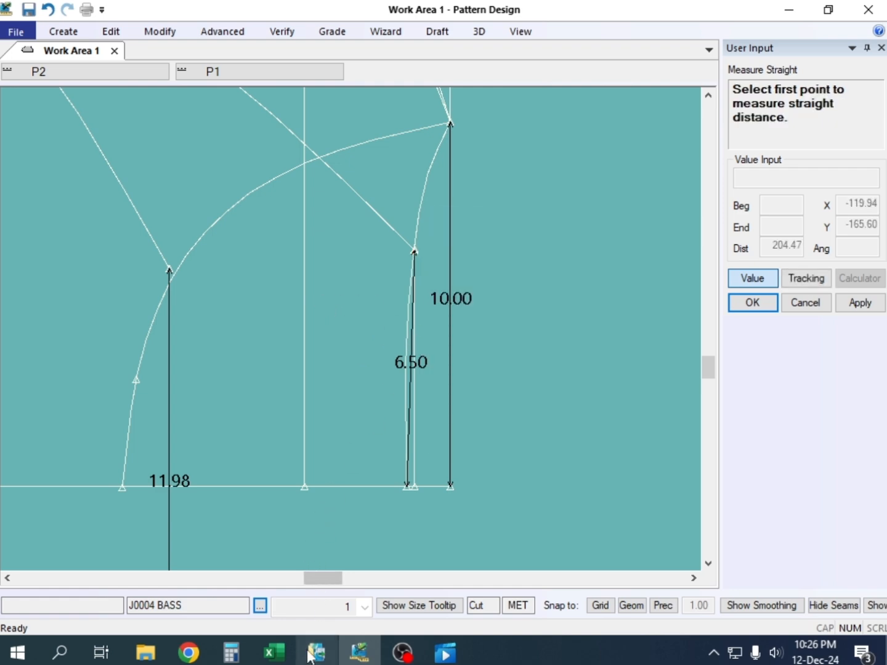
Switch to the Excel measurement sheet and fill the Back Nack width p to p value in cell E25 yellow
left_click(275, 651)
left_click(324, 397)
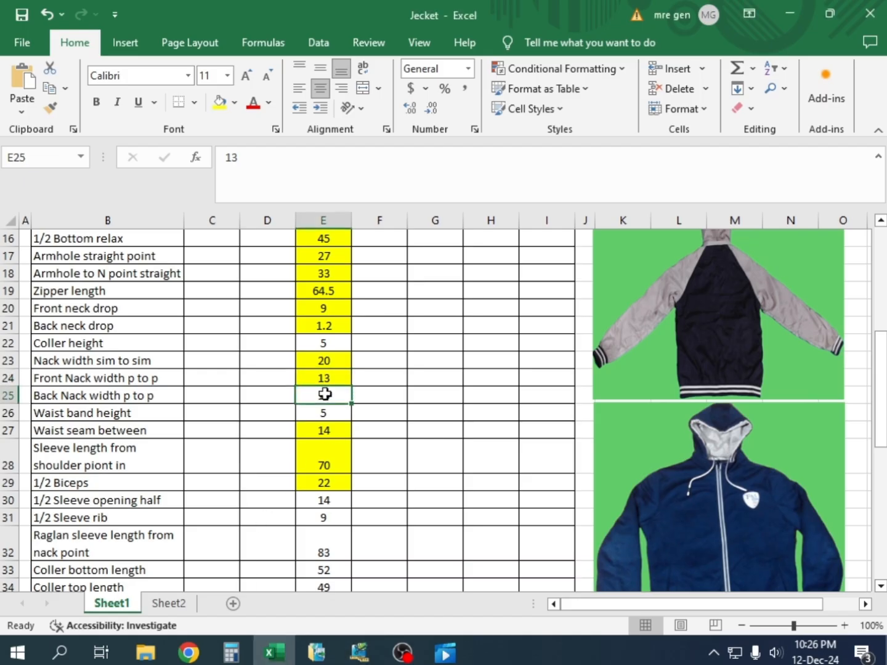
scroll(286, 419, "down", 1)
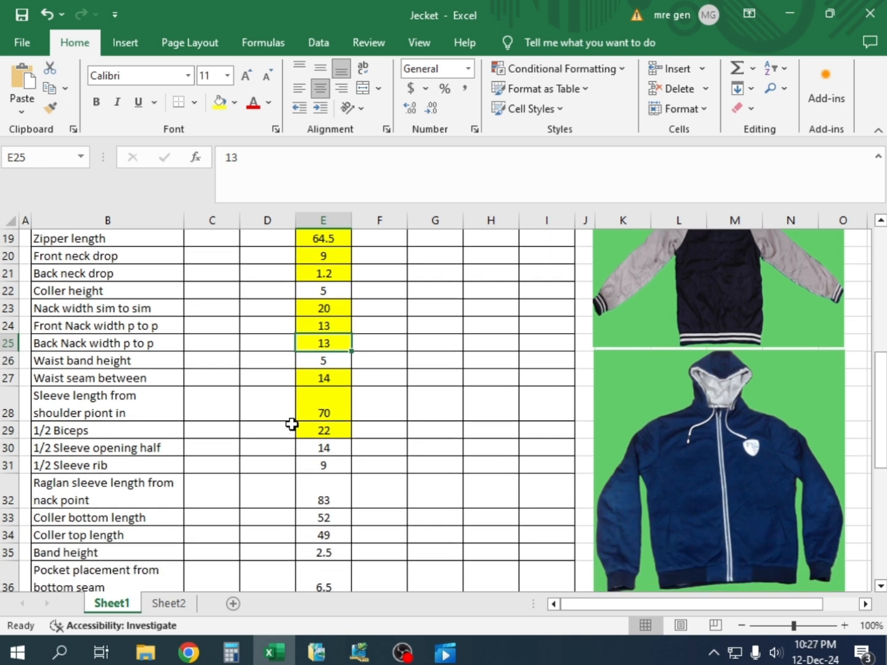
Review the unmarked measurements, including Waist band height, 1/2 Sleeve opening half, 1/2 Sleeve rib and the rows below
left_click(314, 364)
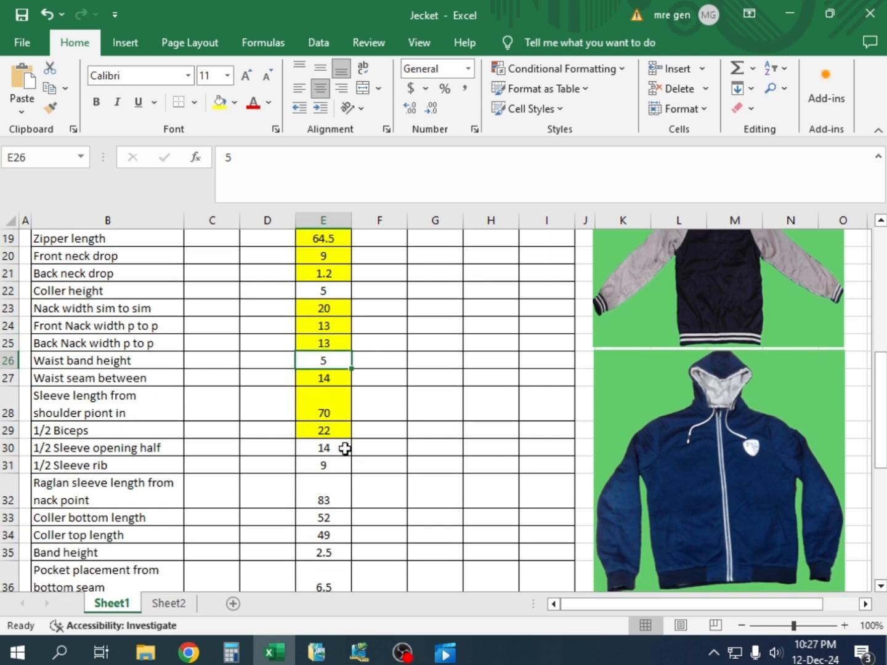
left_click(306, 453)
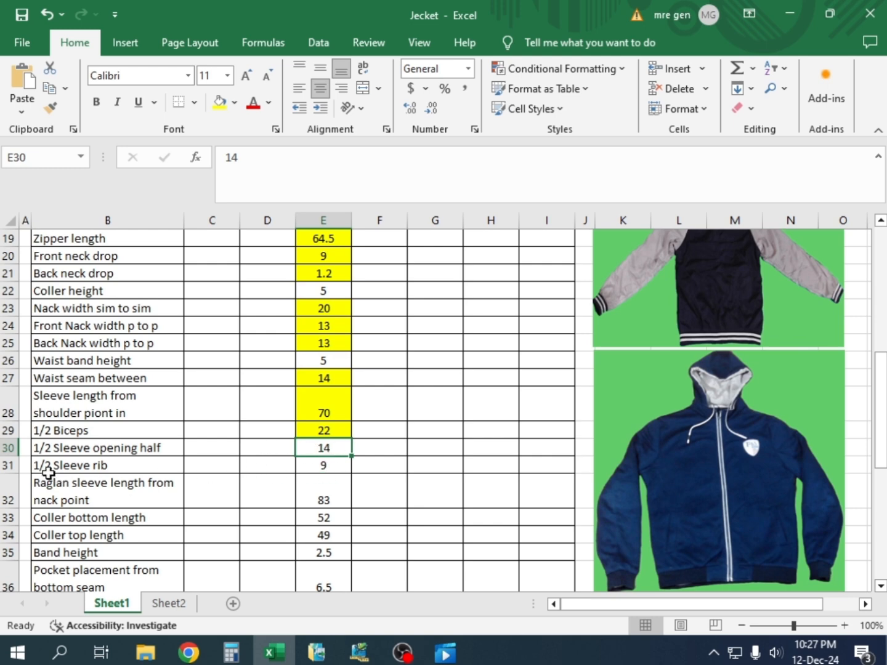
left_click(336, 463)
scroll(333, 477, "down", 4)
scroll(335, 479, "up", 2)
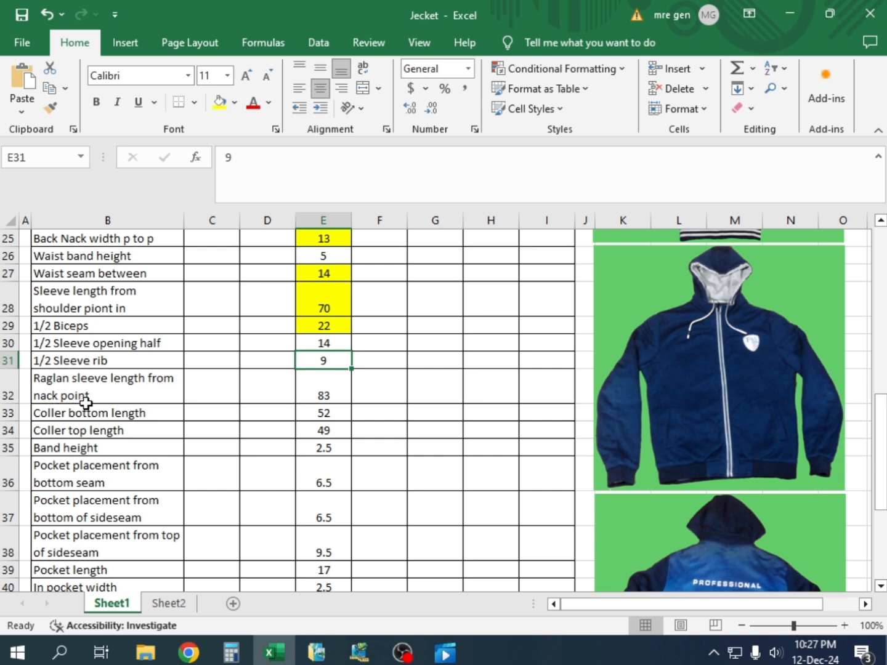
Return to Pattern Design, end the straight measurement to clear its dimension, and inspect the raglan sleeve and neck area
left_click(359, 652)
scroll(346, 450, "down", 1)
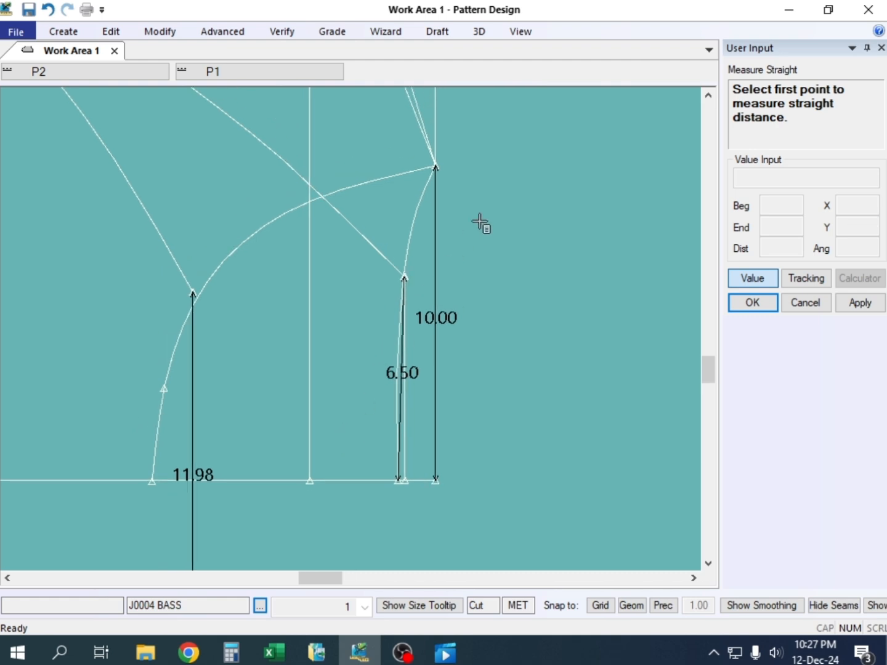
right_click(481, 224)
left_click(490, 241)
scroll(383, 461, "down", 7)
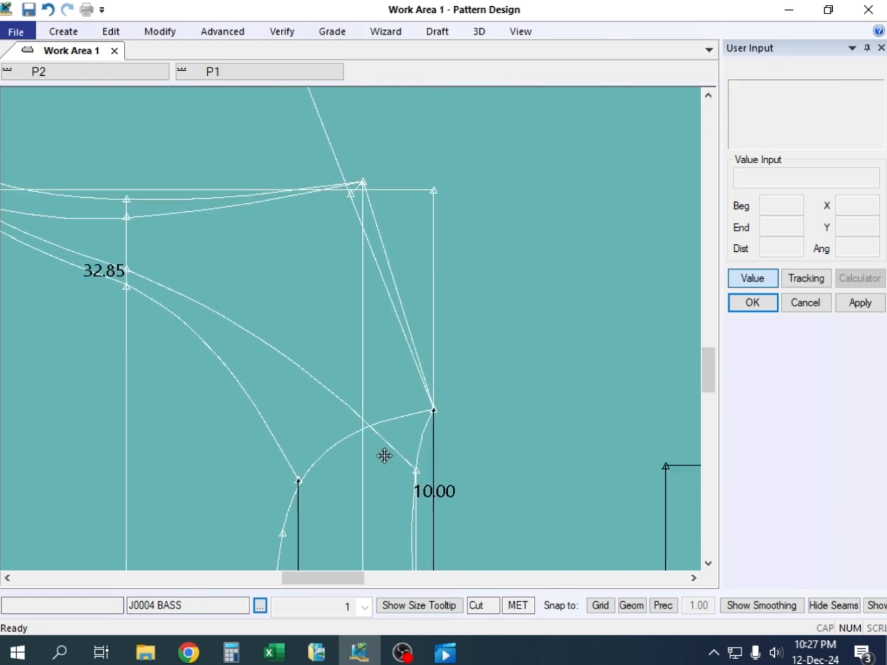
scroll(394, 471, "down", 4)
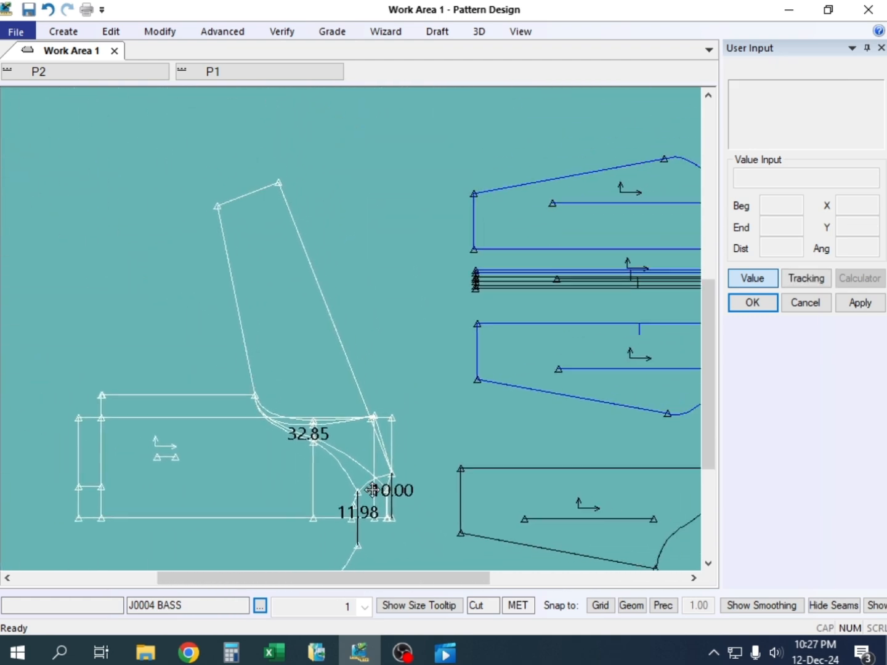
scroll(341, 480, "up", 2)
scroll(330, 485, "up", 1)
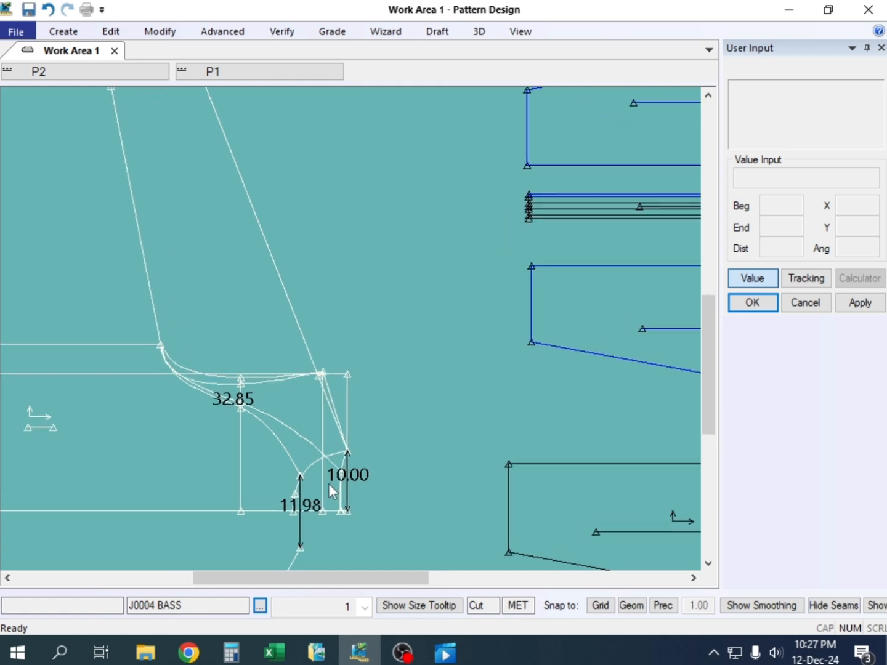
scroll(342, 458, "up", 1)
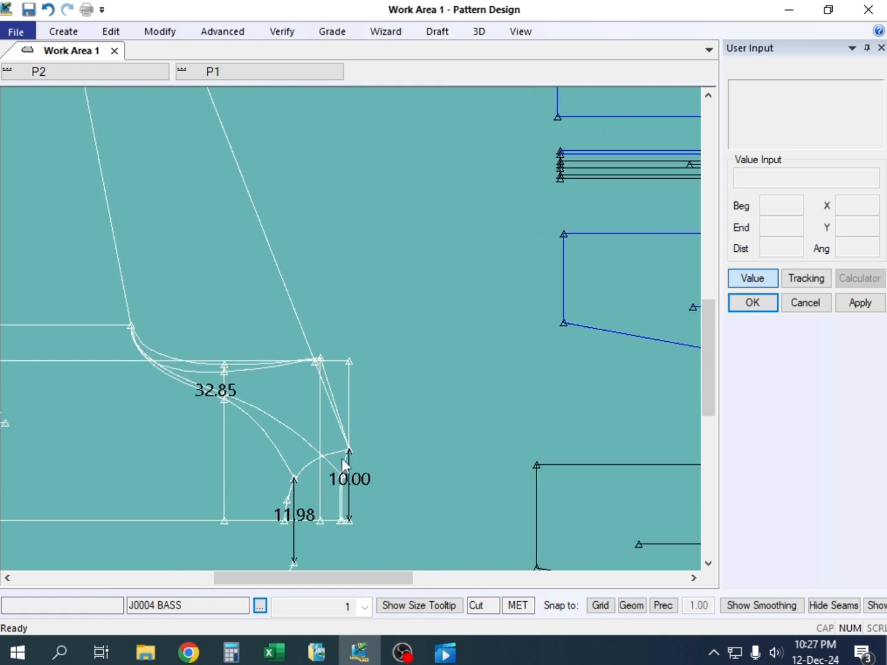
Measure the straight distance from the raglan sleeve hem's outer corner to the end of the sleeve line at the neck point
left_click(273, 654)
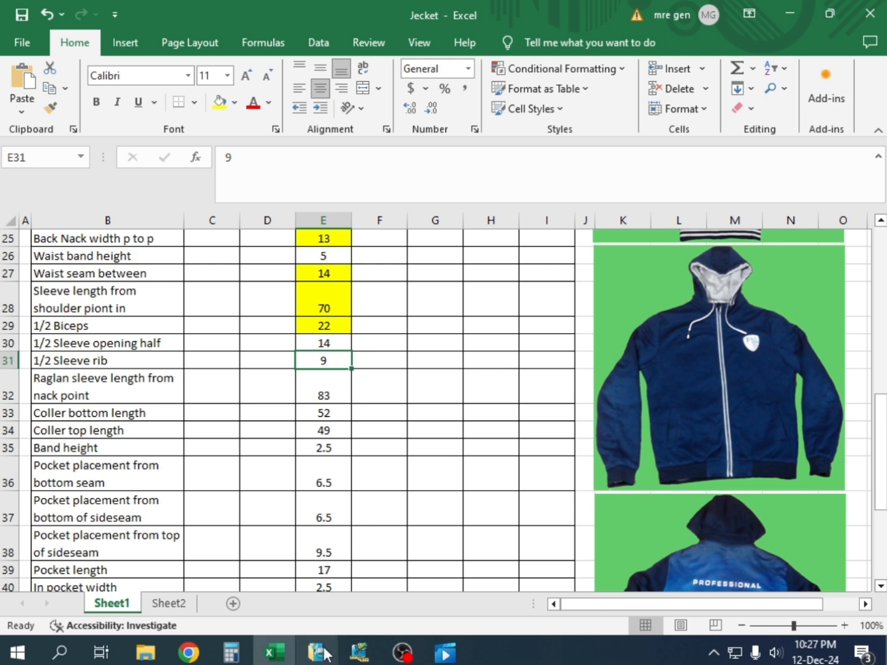
left_click(357, 650)
scroll(353, 457, "up", 3)
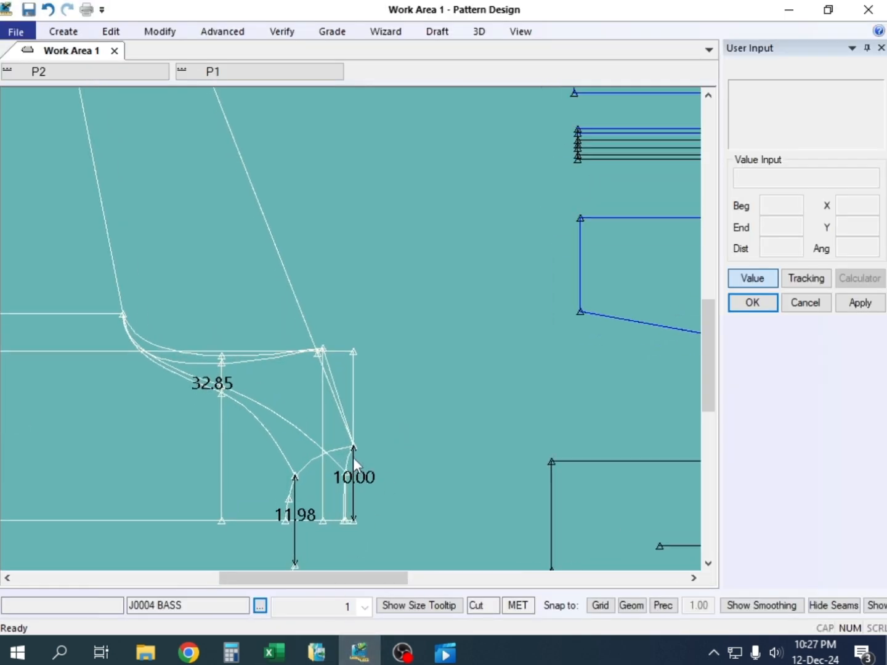
scroll(353, 453, "down", 4)
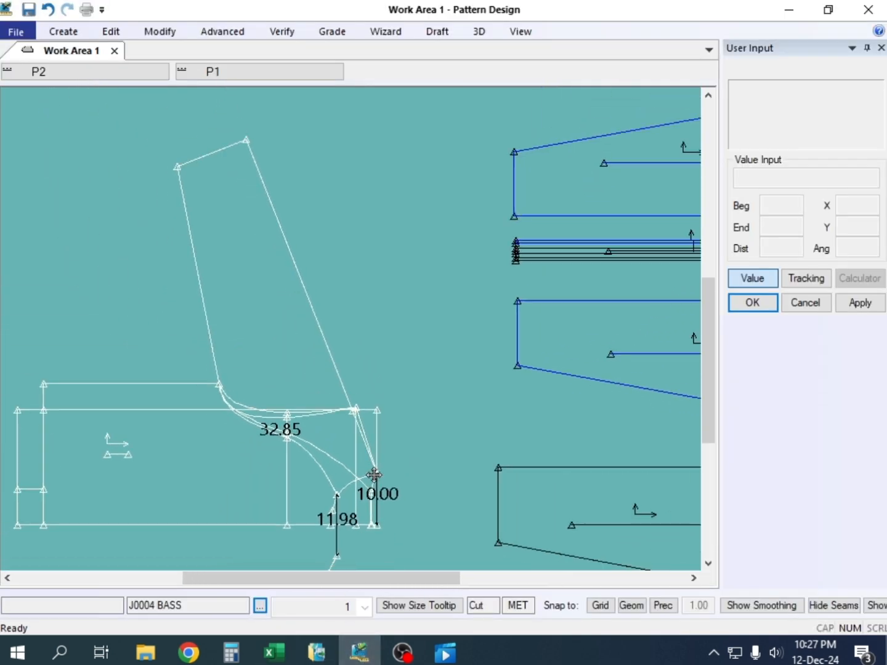
left_click(285, 32)
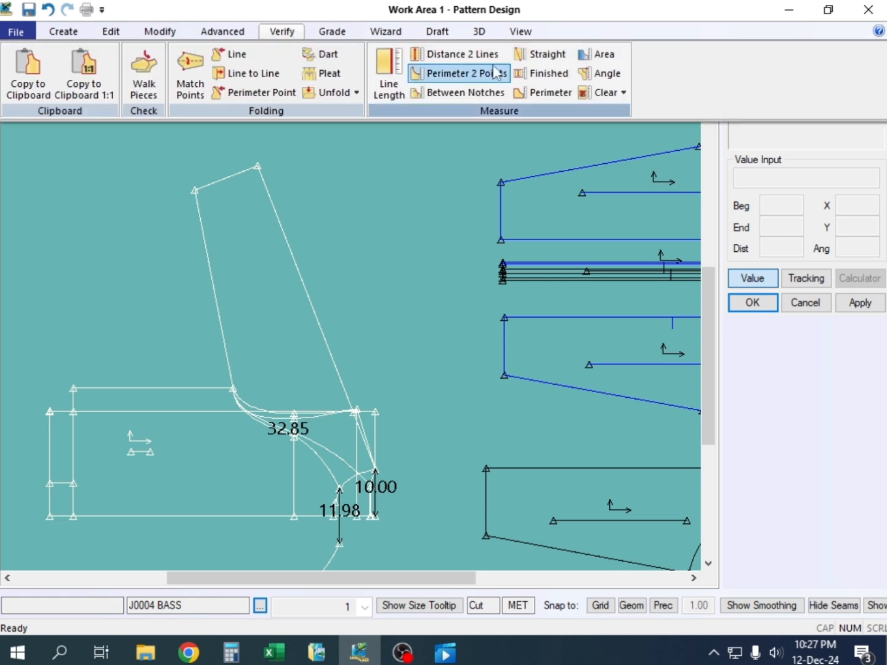
left_click(522, 59)
left_click(257, 166)
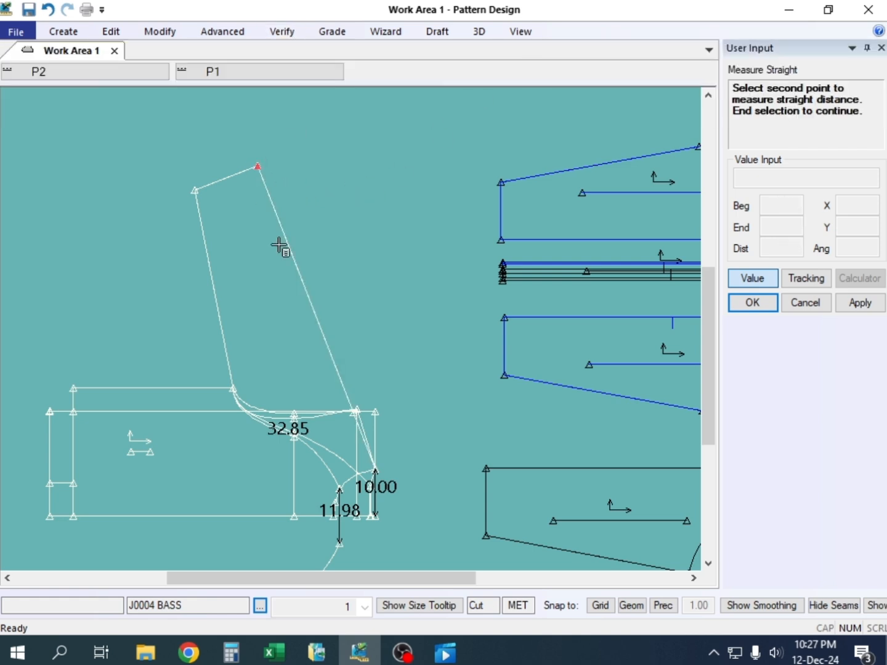
left_click(385, 461)
scroll(340, 336, "up", 1)
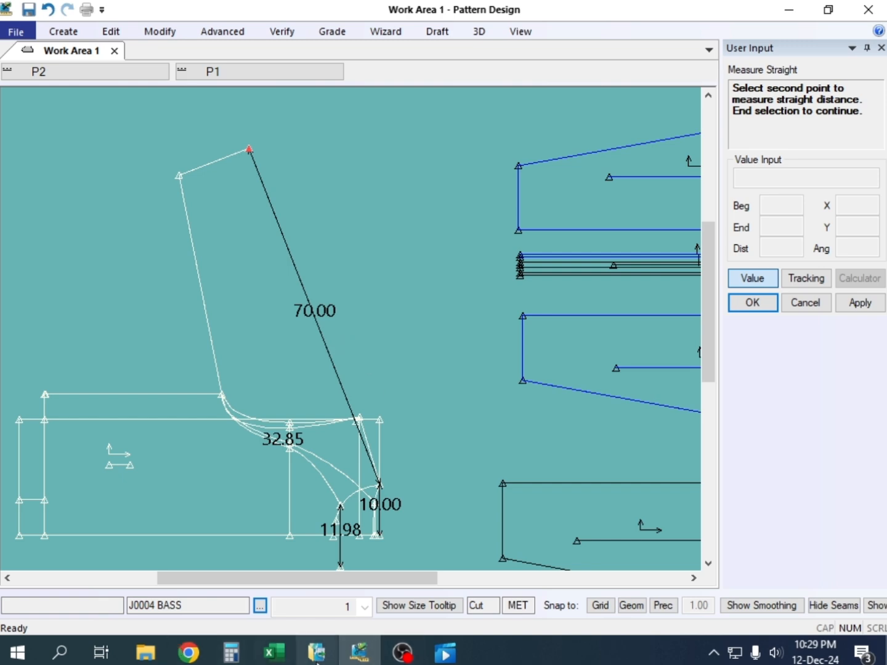
Switch to the Excel measurement sheet and review its rows from the across front and back values down to Hood rolling
left_click(362, 657)
scroll(319, 372, "up", 3)
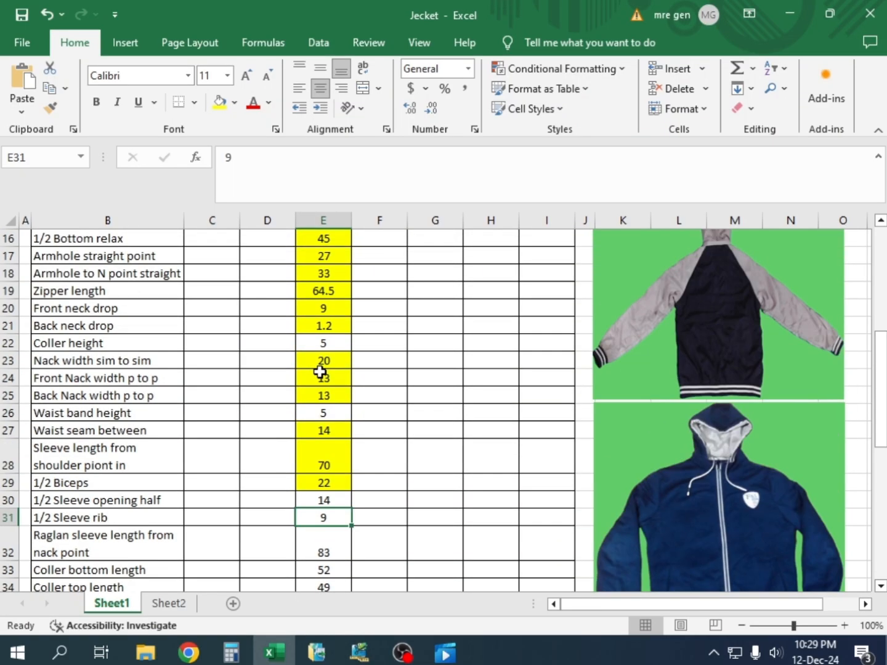
scroll(319, 372, "down", 1)
scroll(320, 369, "up", 3)
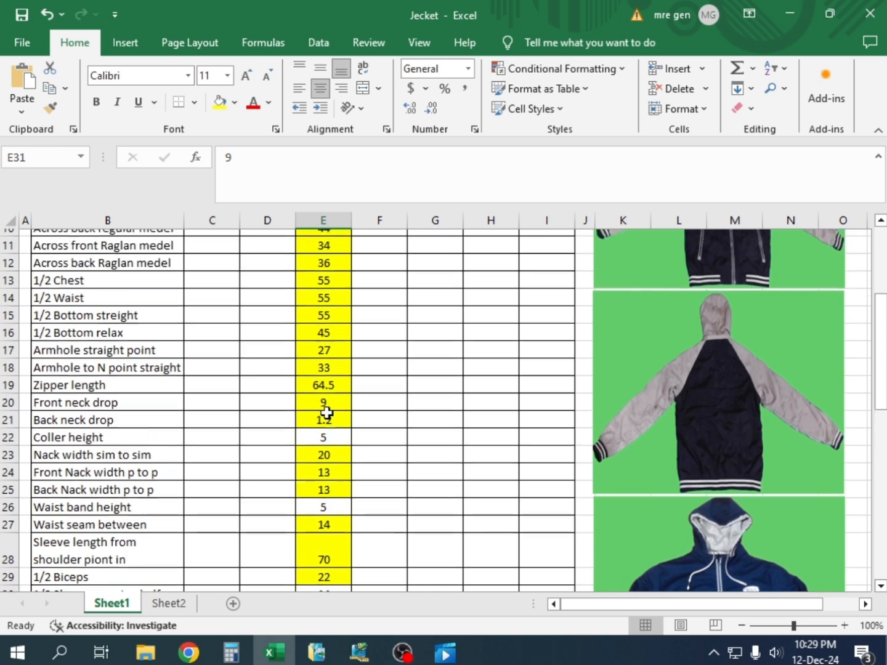
scroll(330, 488, "down", 5)
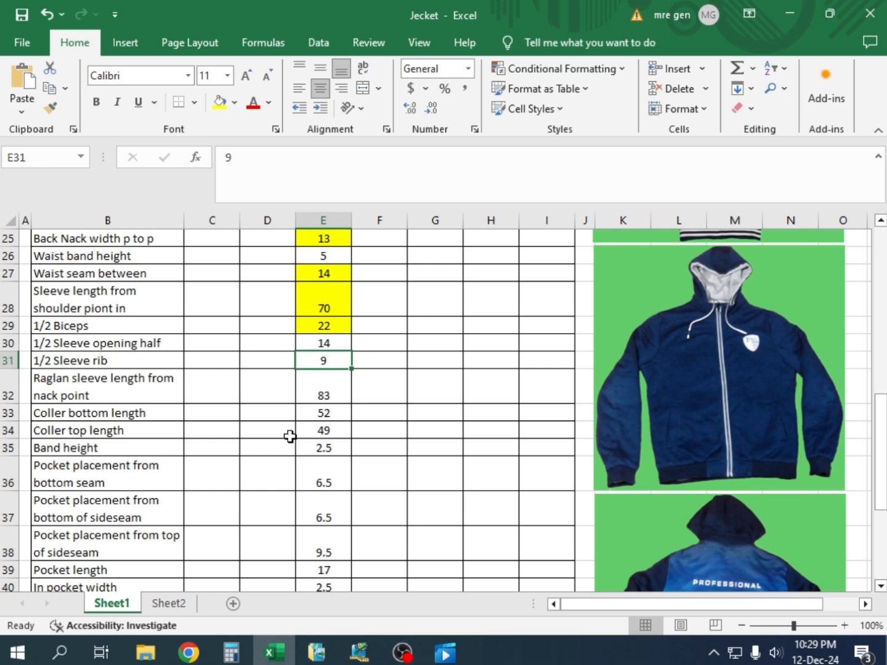
scroll(289, 436, "up", 2)
scroll(303, 447, "down", 2)
scroll(327, 413, "up", 1)
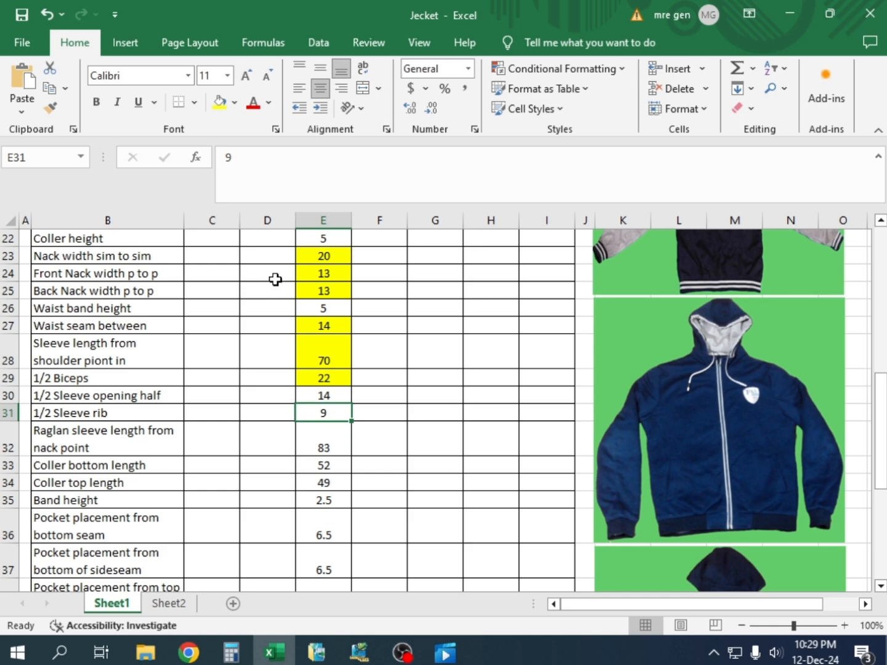
scroll(319, 346, "up", 7)
scroll(323, 356, "down", 13)
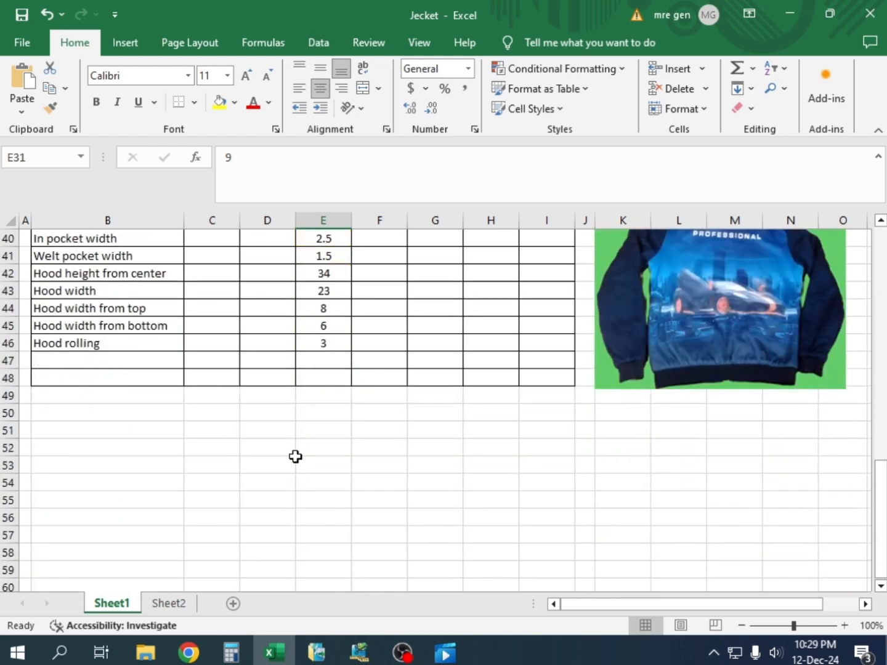
Return to Pattern Design and end the straight measurement on the raglan sleeve to clear its dimension
left_click(359, 651)
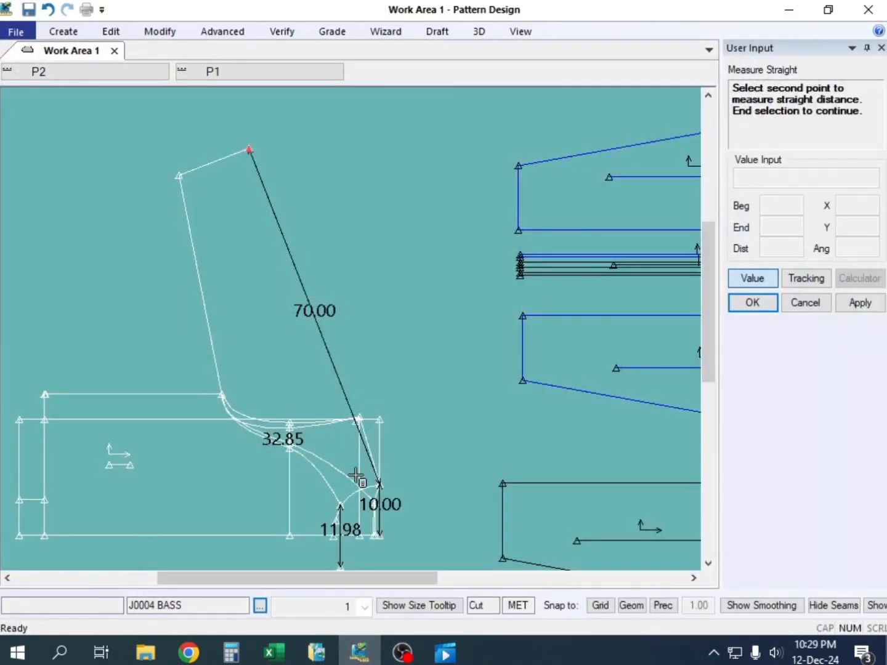
scroll(248, 370, "down", 1)
scroll(248, 358, "down", 1)
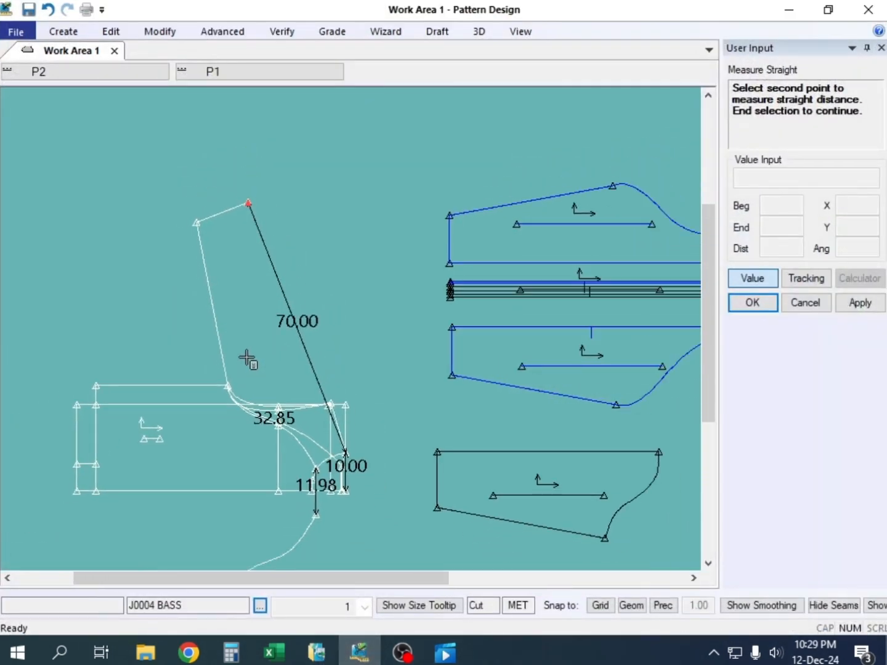
scroll(248, 358, "down", 1)
left_click(495, 436)
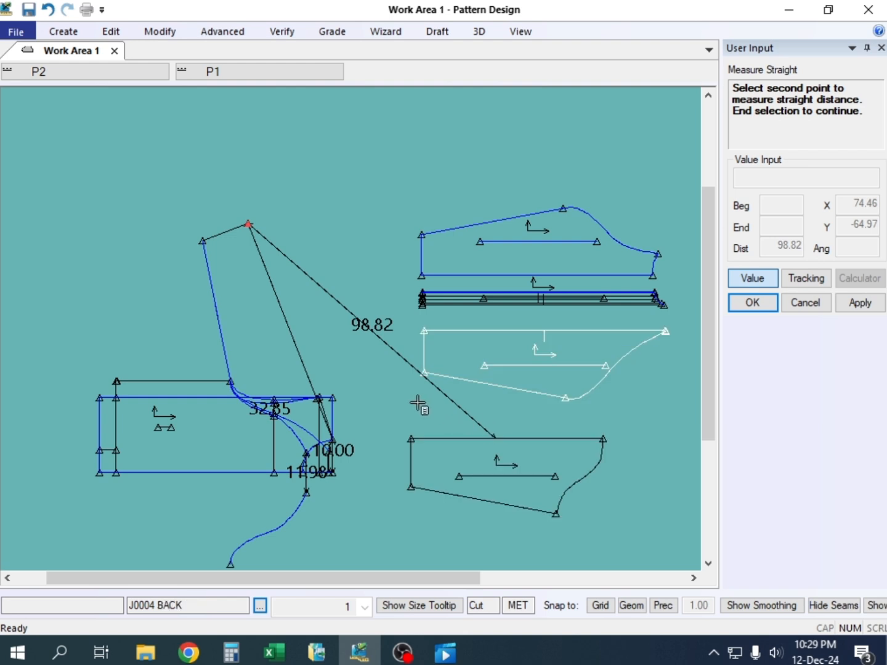
right_click(256, 228)
left_click(348, 258)
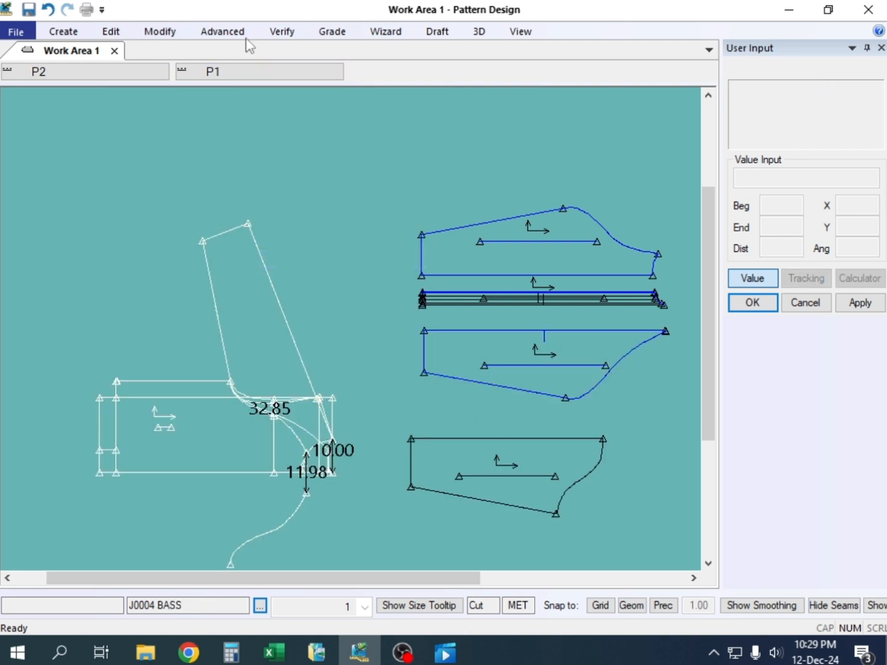
Measure the line length of the upper straight edge on the J0004 SELEV IN piece and end the command
left_click(280, 32)
left_click(392, 74)
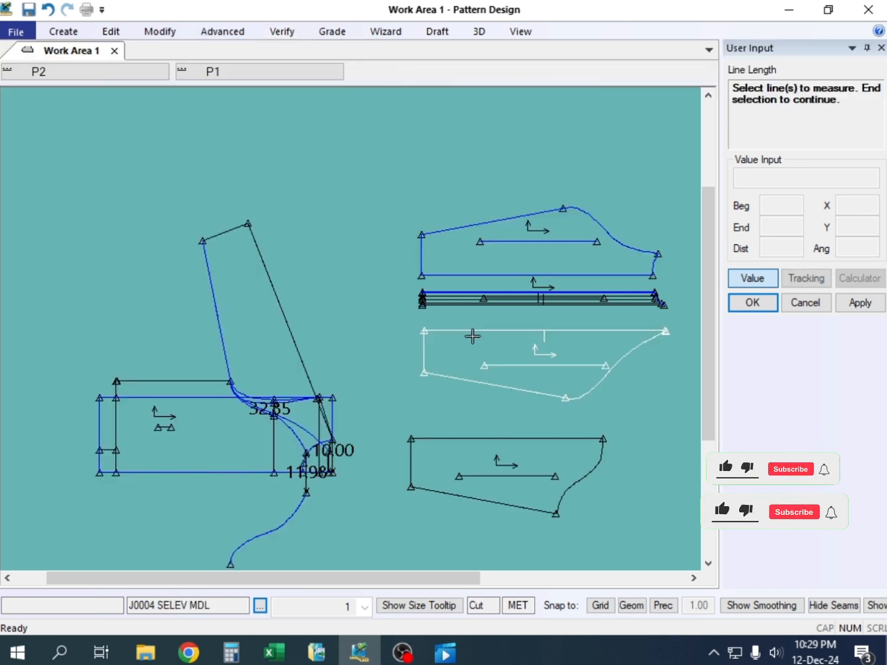
left_click(506, 436)
right_click(396, 409)
left_click(456, 421)
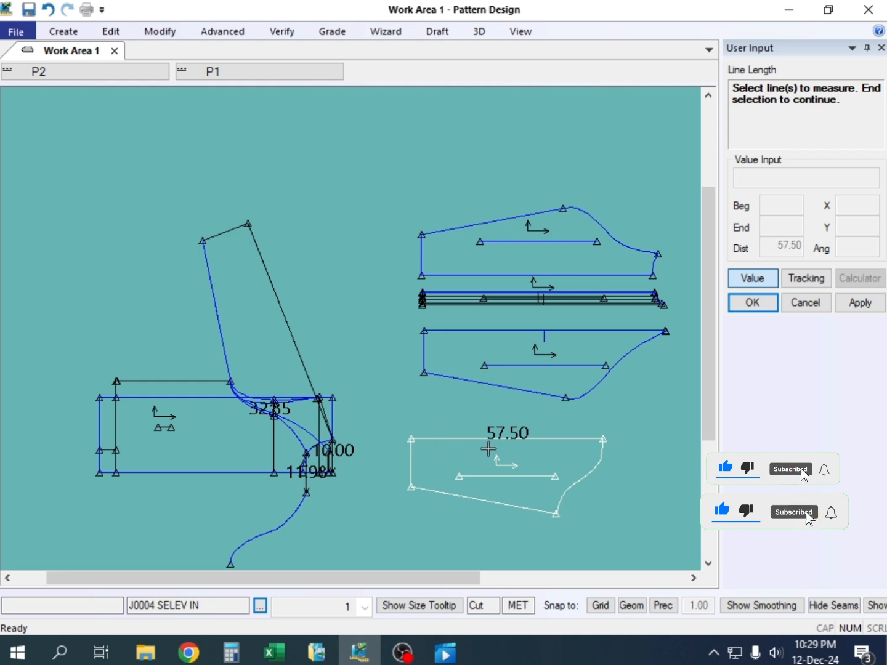
scroll(488, 448, "up", 2)
scroll(490, 449, "down", 3)
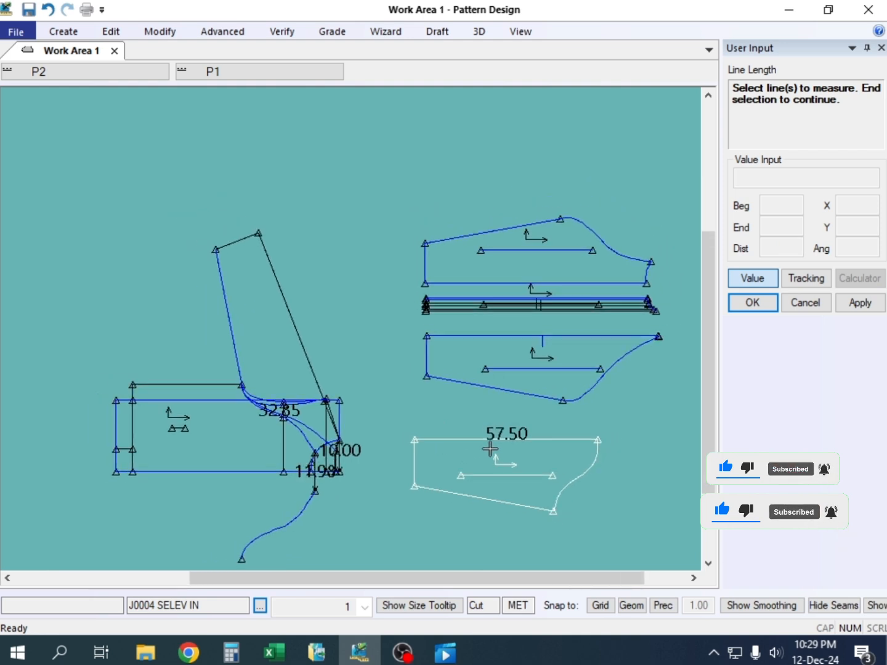
scroll(491, 449, "up", 3)
scroll(491, 448, "down", 1)
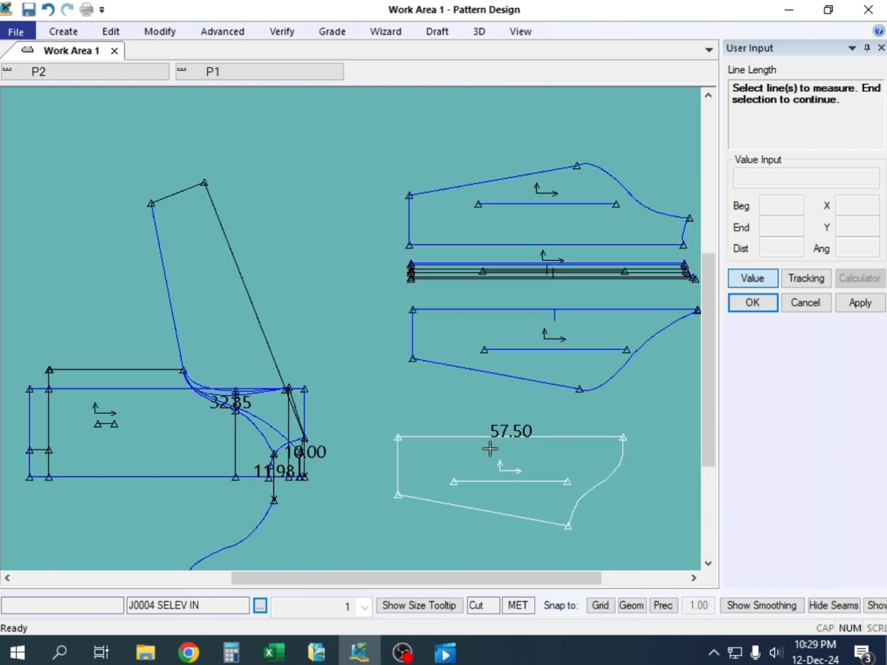
scroll(491, 449, "up", 1)
scroll(490, 450, "down", 1)
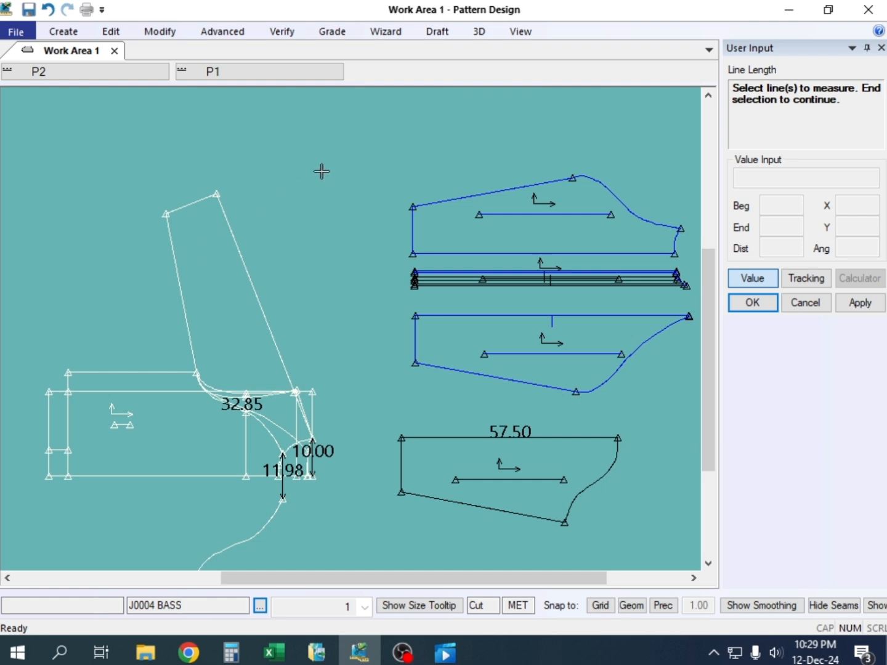
right_click(294, 164)
left_click(339, 191)
Measure the line length of the raglan sleeve's outer line running from the hem to the neck point on J0004 BASS
left_click(282, 31)
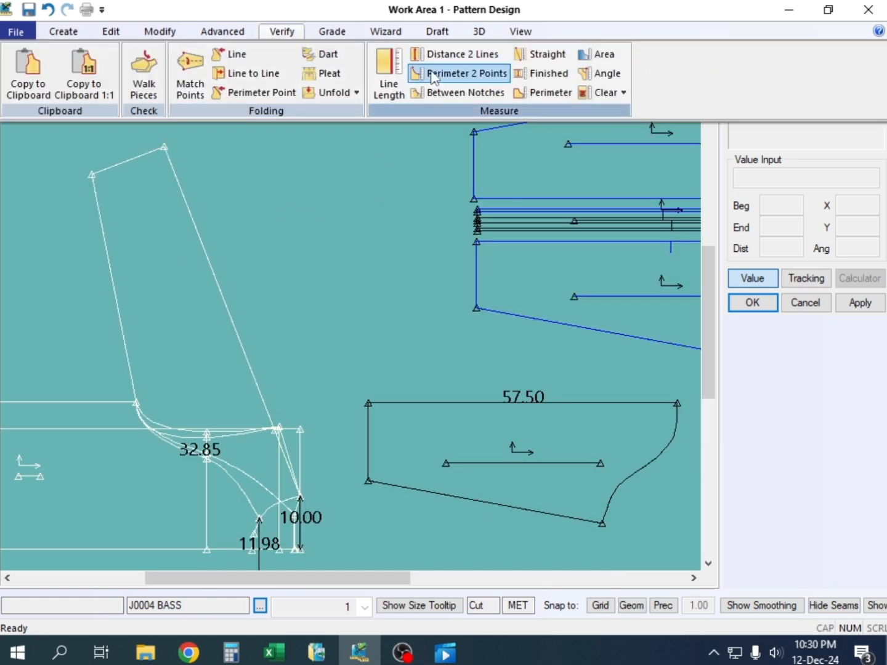
left_click(386, 72)
left_click(219, 271)
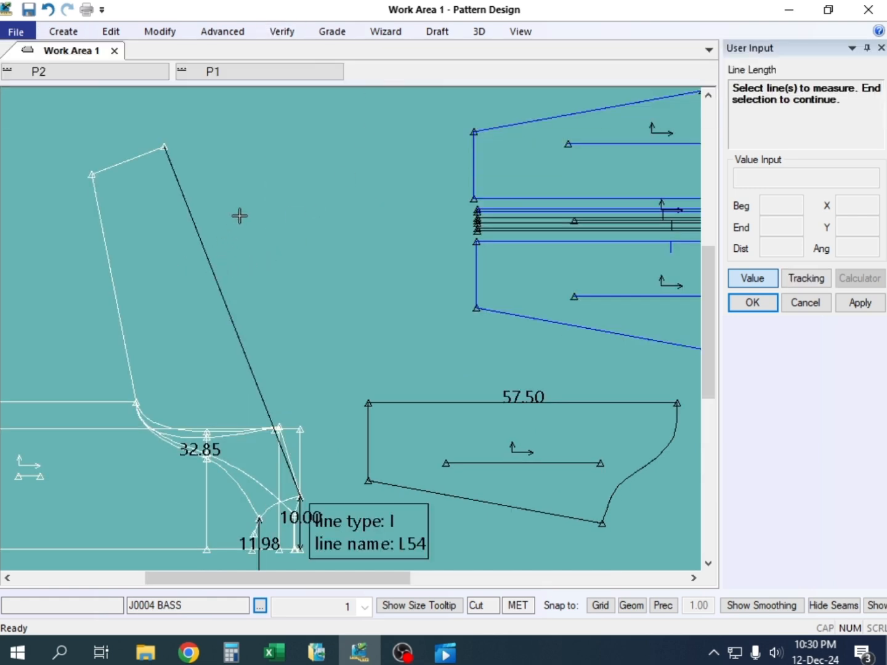
right_click(190, 197)
left_click(196, 205)
right_click(182, 169)
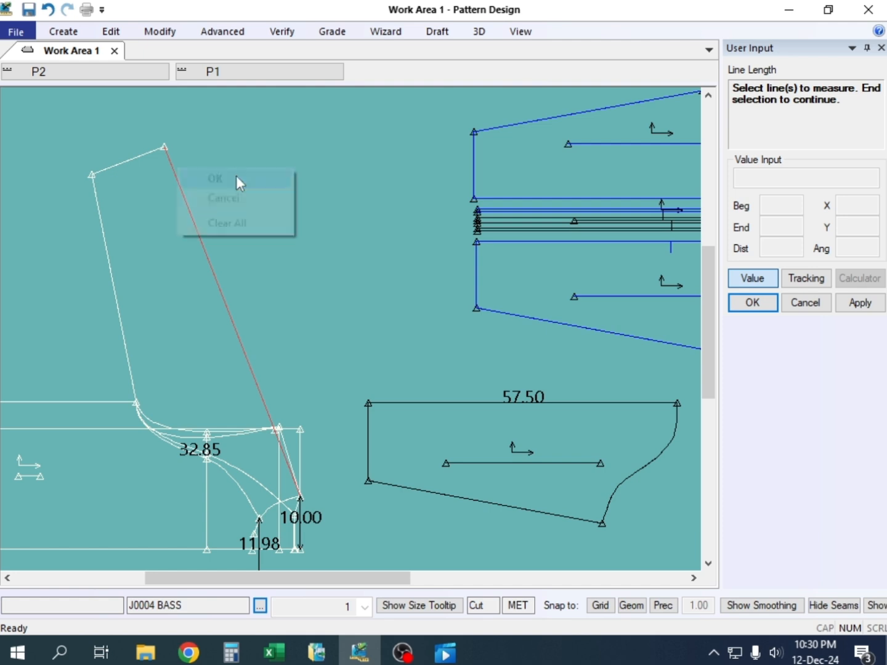
left_click(213, 178)
right_click(263, 148)
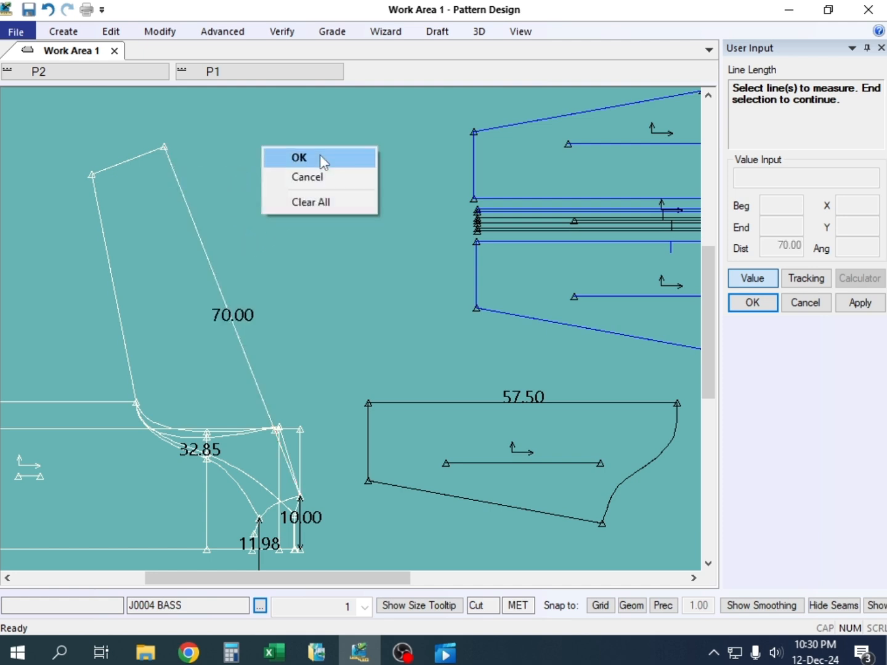
left_click(321, 158)
scroll(178, 289, "down", 1)
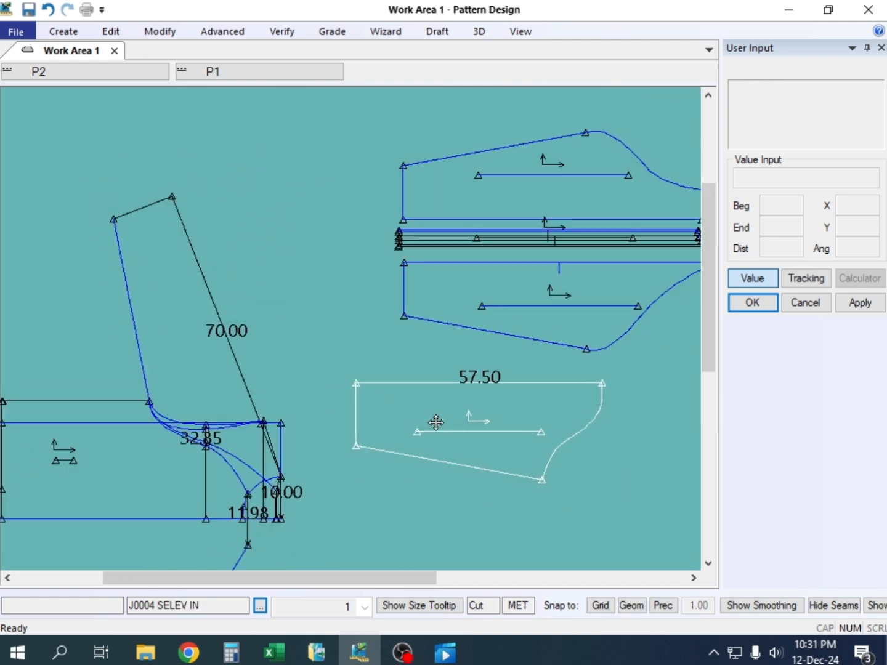
Switch to the Excel sheet and review the unmarked sleeve, collar, band height and pocket measurements
left_click(274, 652)
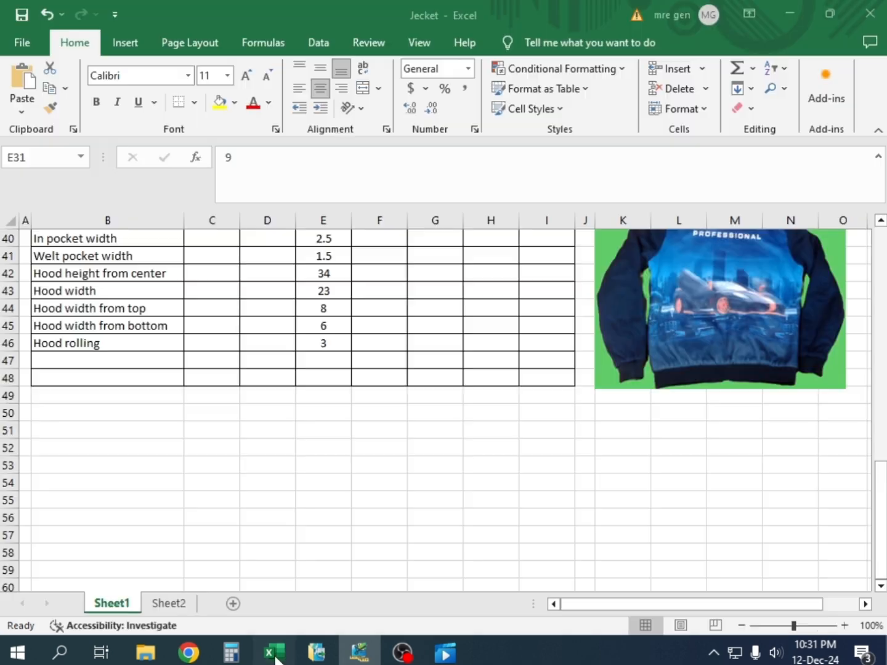
left_click(343, 313)
scroll(327, 364, "up", 5)
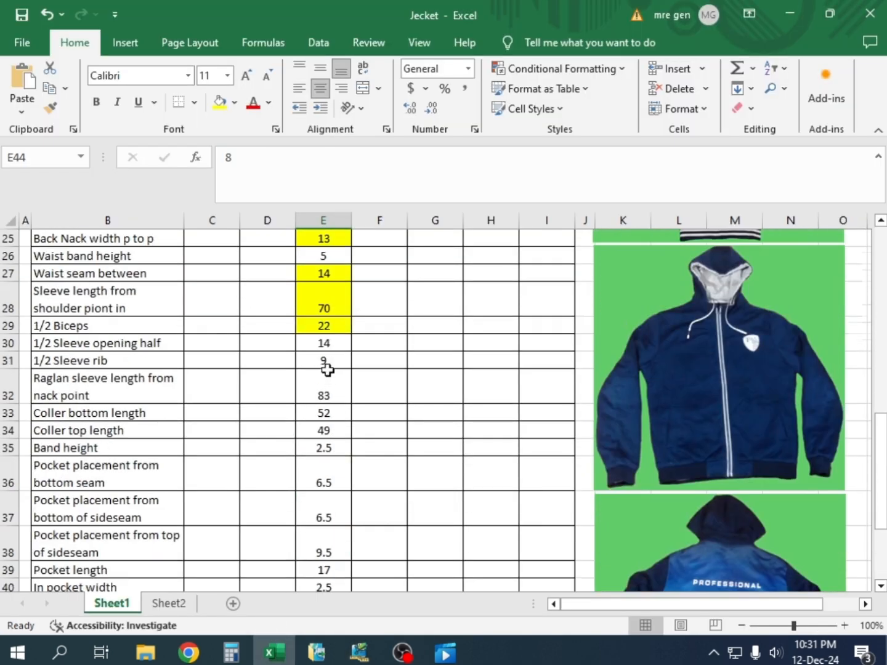
scroll(337, 391, "down", 3)
scroll(343, 402, "up", 3)
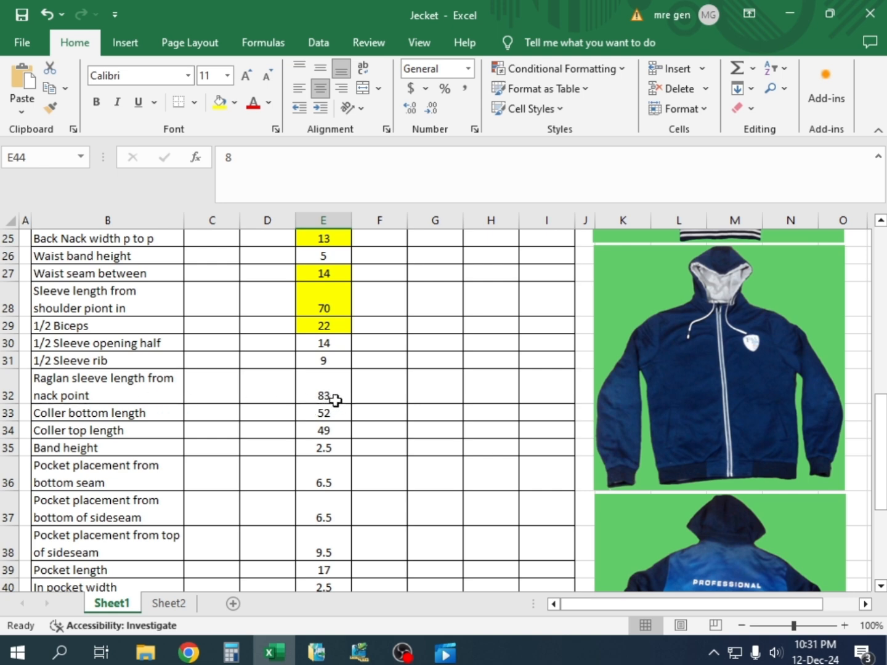
Switch to Pattern Design and extend the raglan sleeve's outer line on J0004 BASS by 13 at its hem end with Adjust Length
left_click(359, 651)
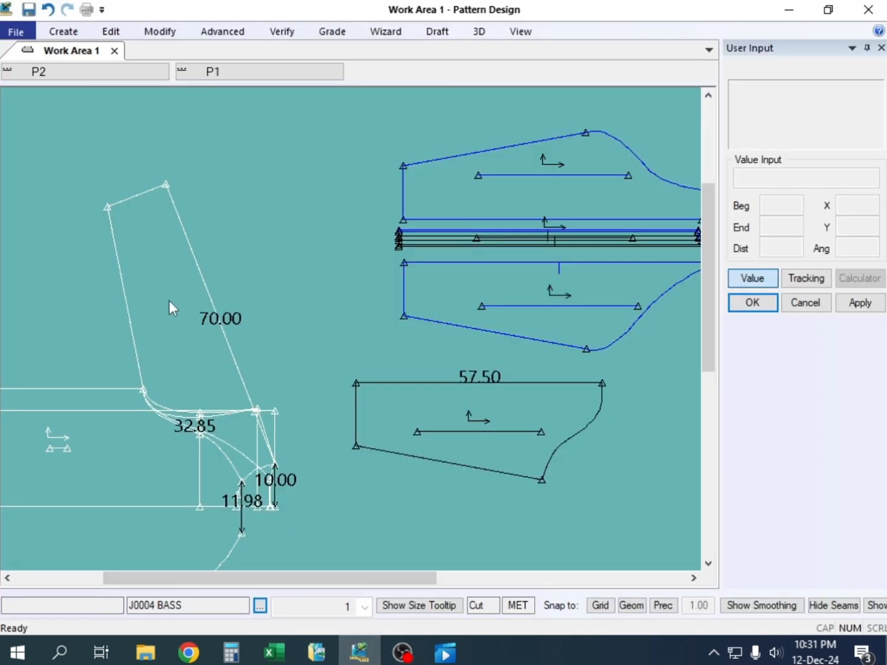
left_click_drag(163, 277, 174, 276)
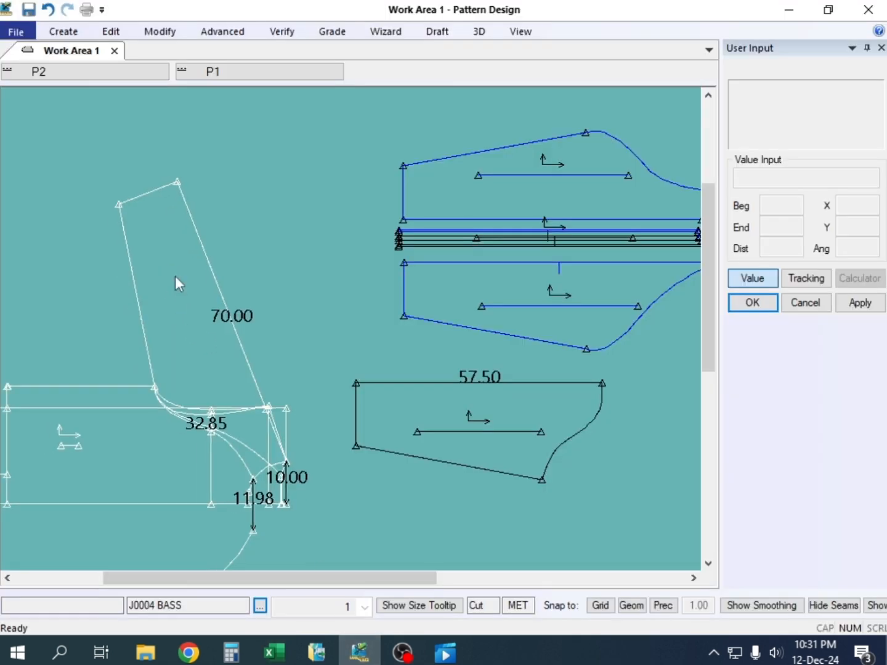
left_click(167, 29)
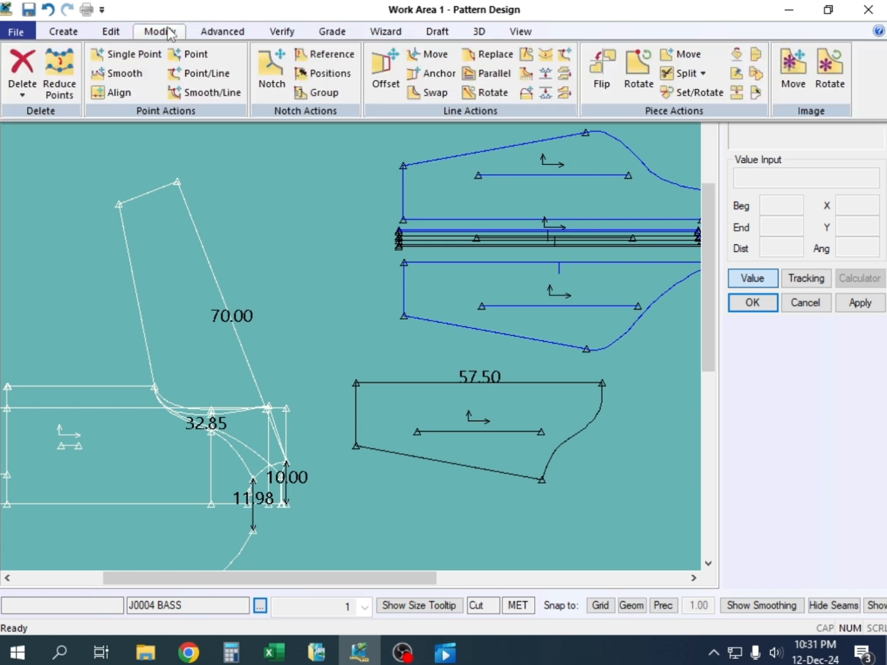
left_click(546, 54)
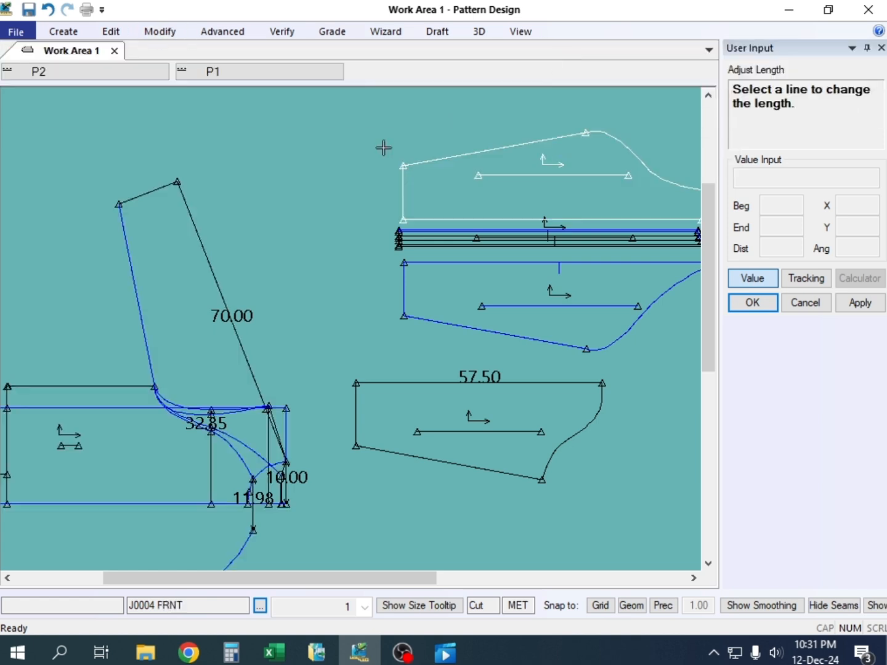
left_click(184, 196)
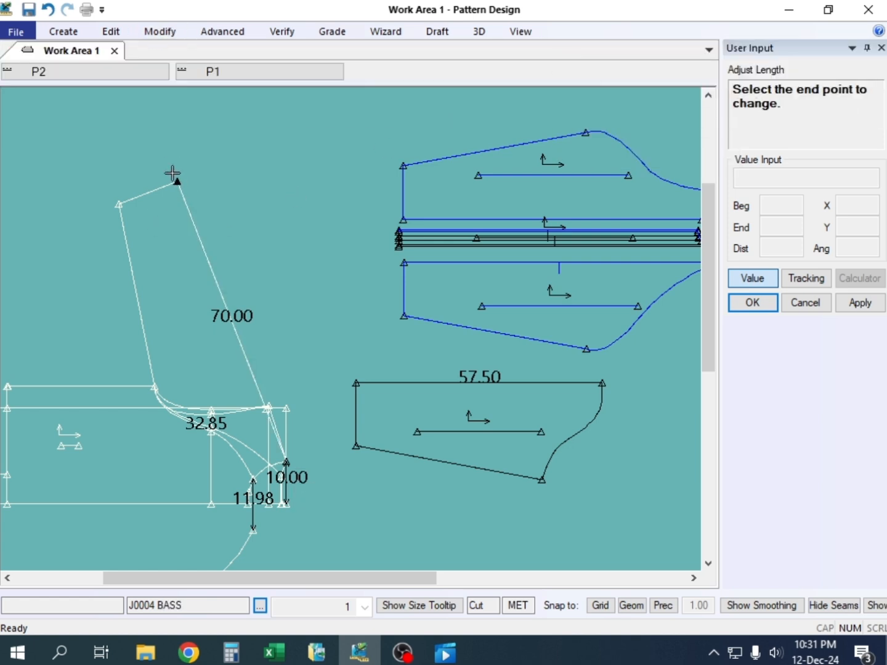
left_click(173, 175)
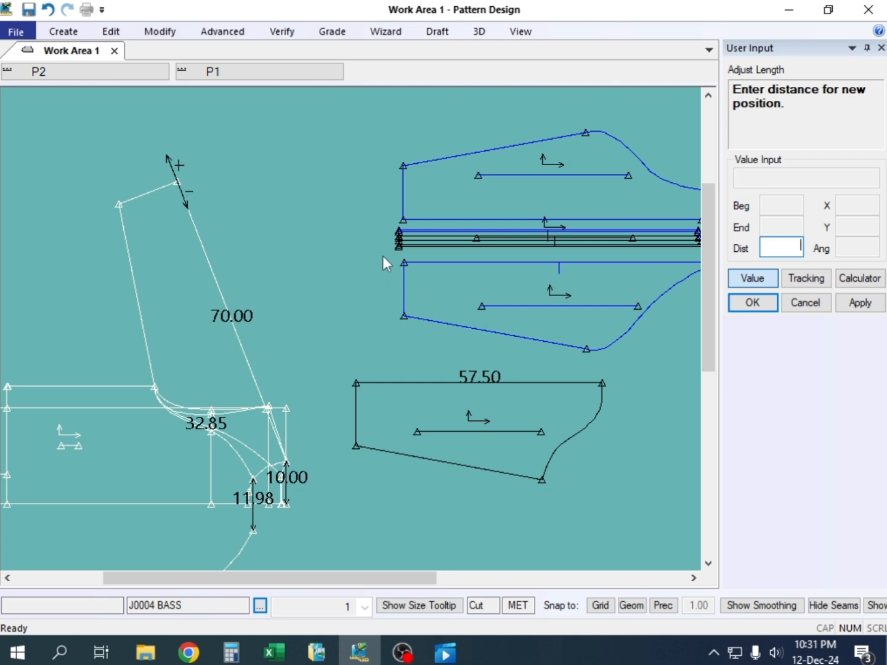
type("13")
key("Return")
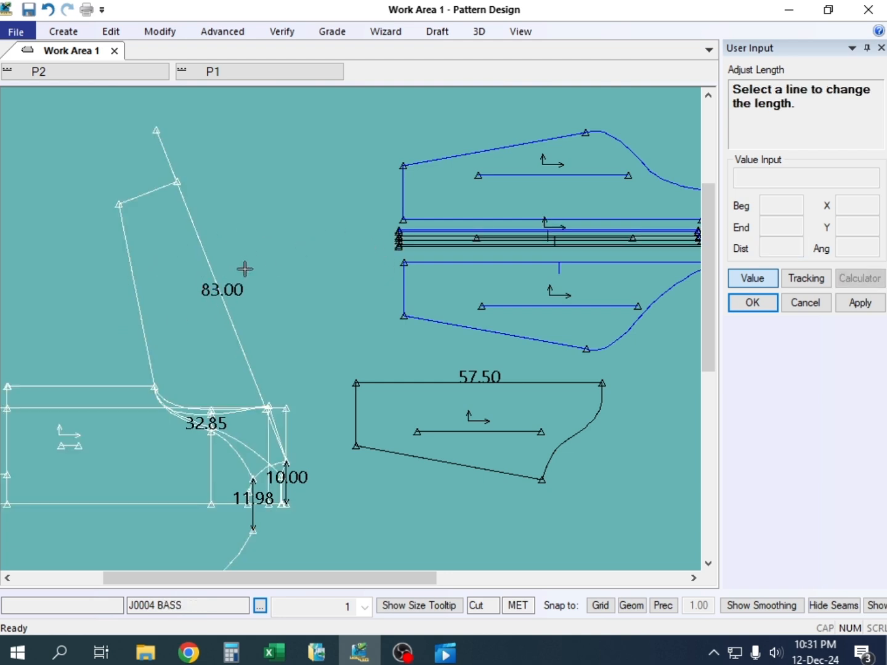
Extend the sleeve's underarm line by 13 at its hem end and end the Adjust Length command
left_click(126, 228)
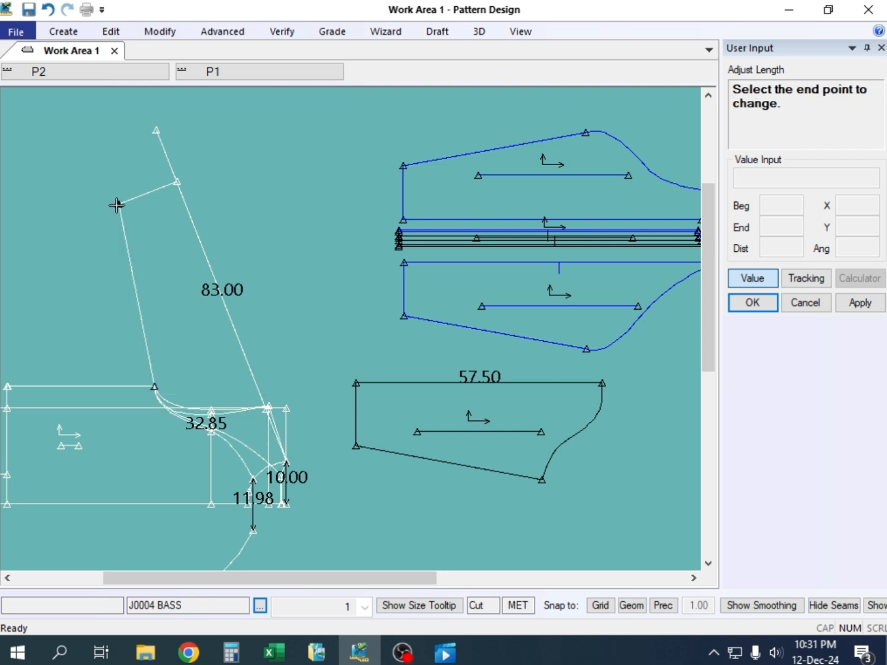
left_click(119, 203)
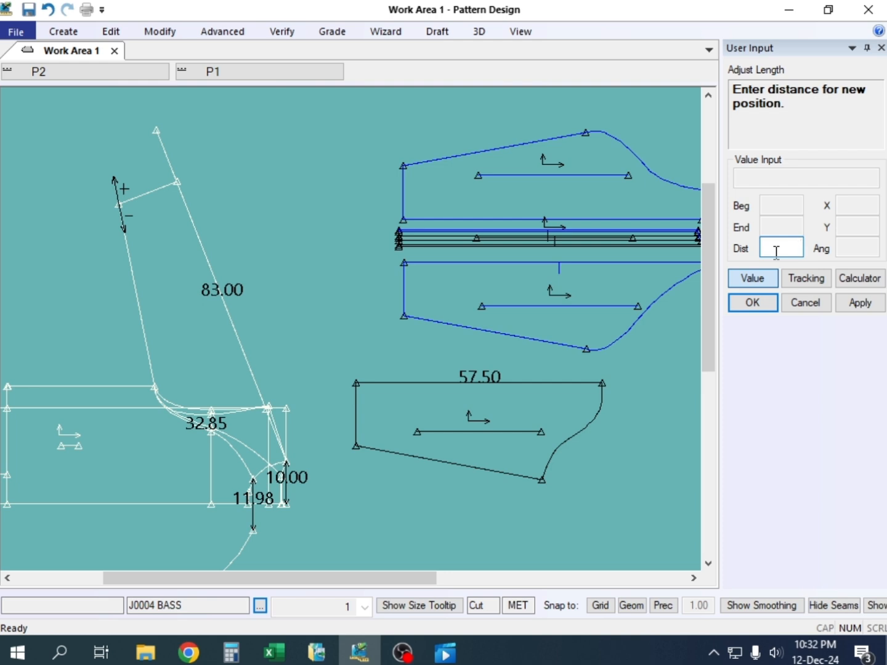
type("13")
key("Return")
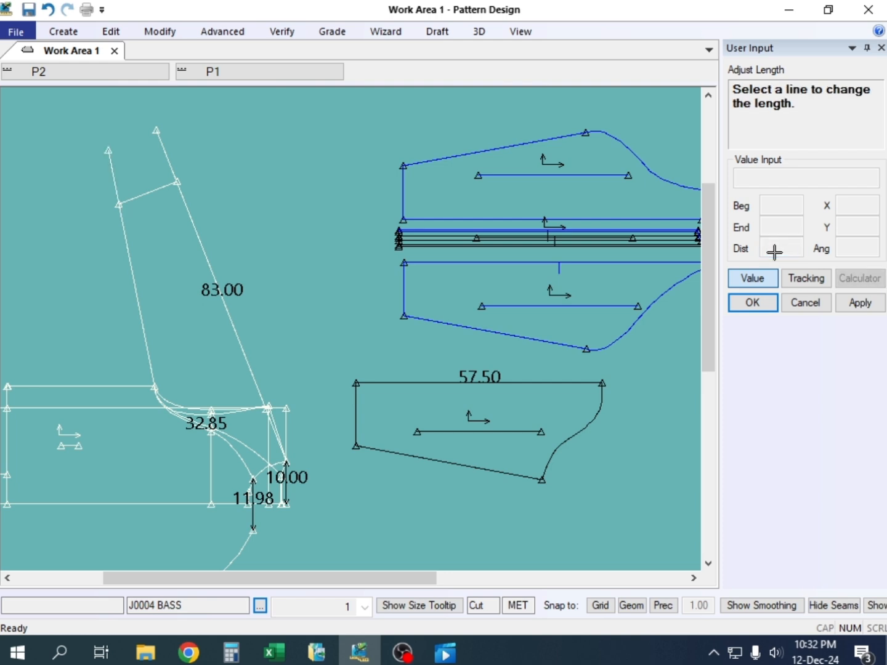
right_click(263, 137)
left_click(317, 146)
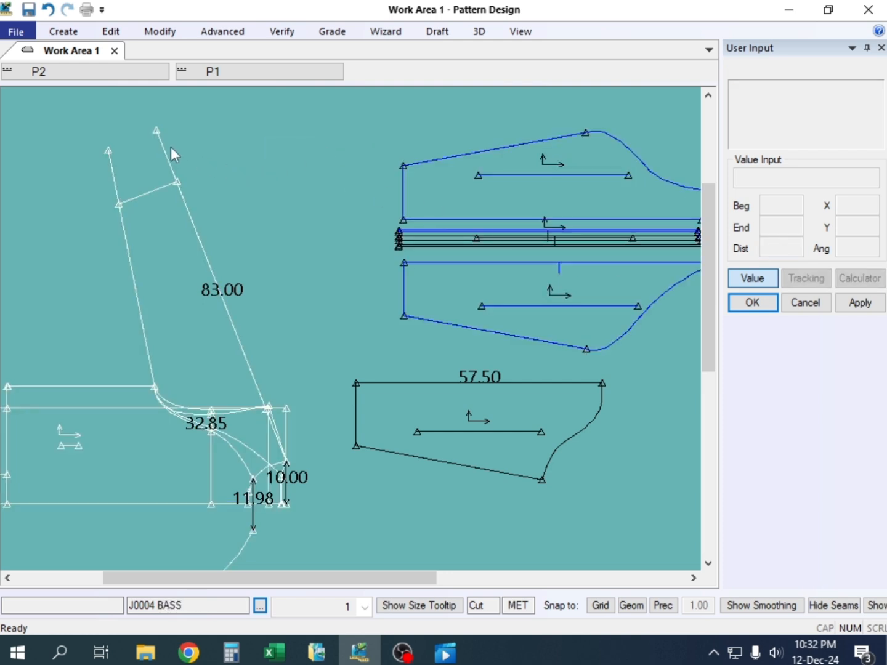
Examine the two extended sleeve lines and the existing hem line at the sleeve end of J0004 BASS
scroll(171, 147, "up", 5)
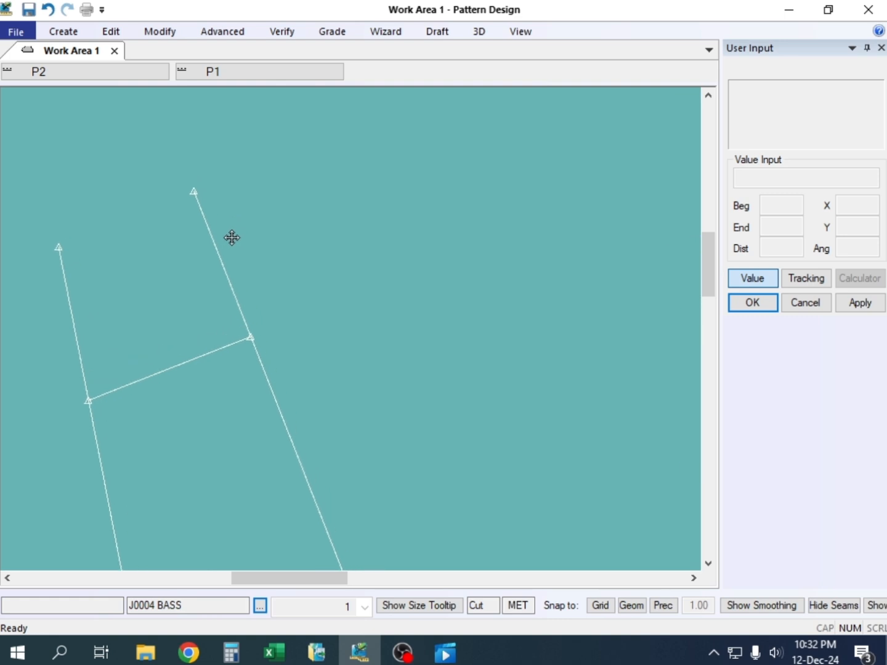
middle_click_drag(186, 370, 170, 341)
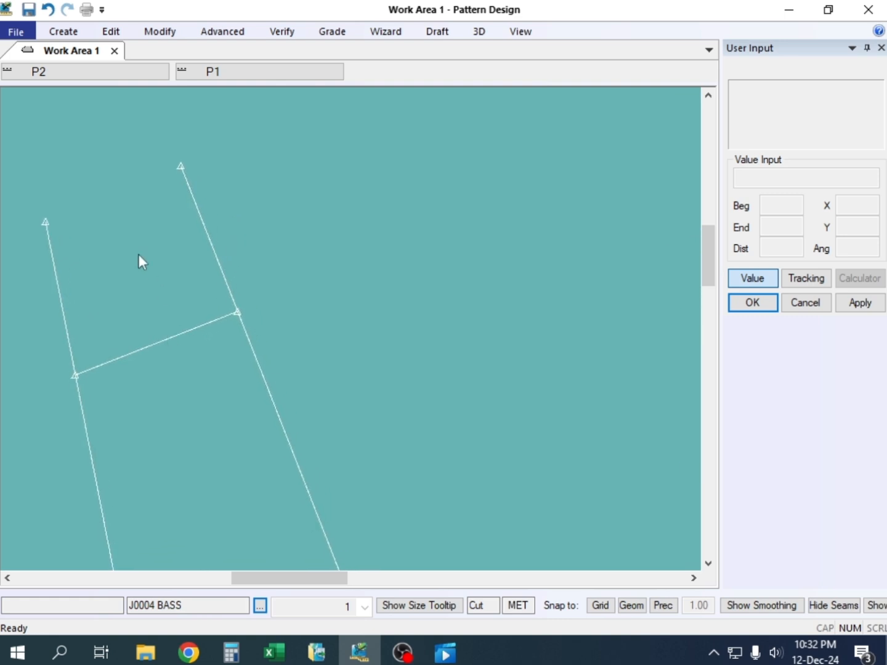
middle_click_drag(181, 207, 193, 203)
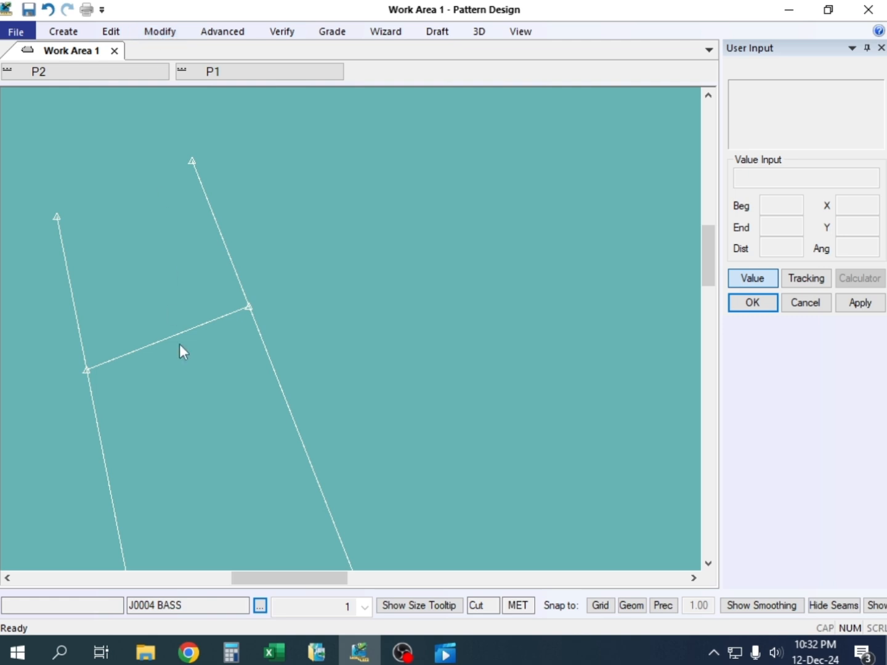
middle_click_drag(180, 352, 215, 295)
scroll(215, 285, "down", 2)
scroll(216, 286, "down", 2)
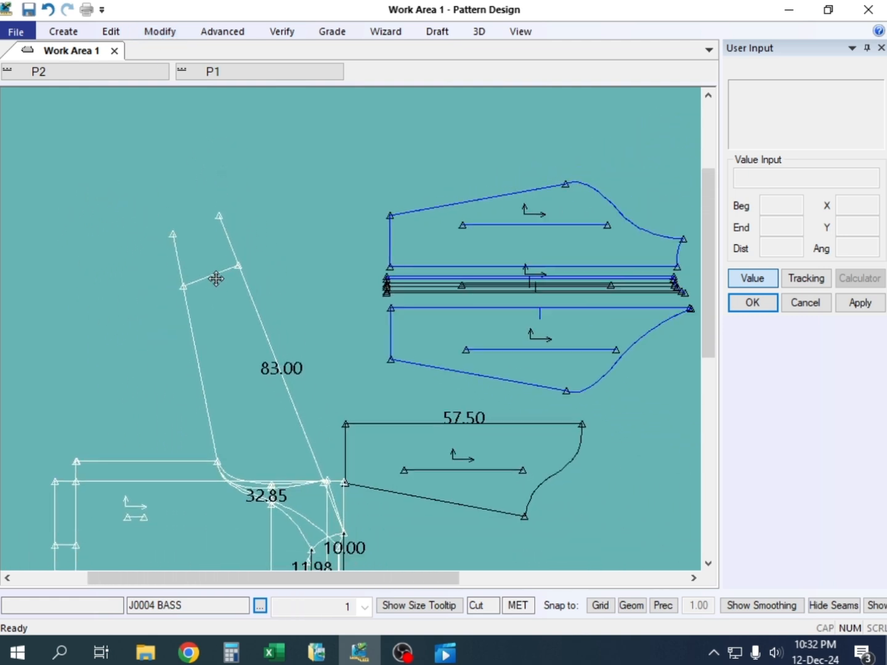
scroll(214, 281, "up", 1)
scroll(210, 282, "up", 1)
scroll(210, 281, "down", 1)
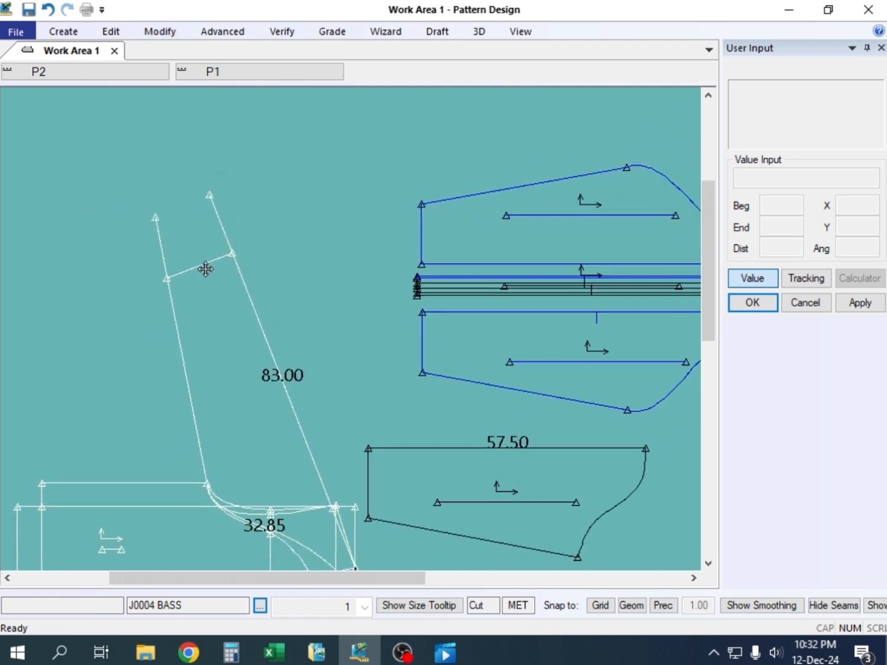
left_click(204, 266)
left_click(160, 32)
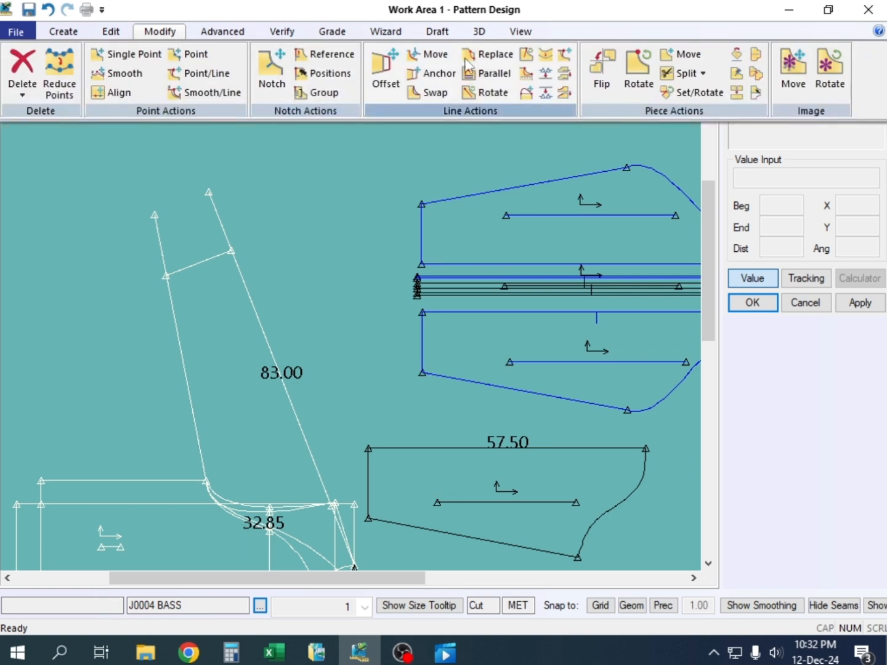
left_click(204, 243)
scroll(210, 277, "up", 2)
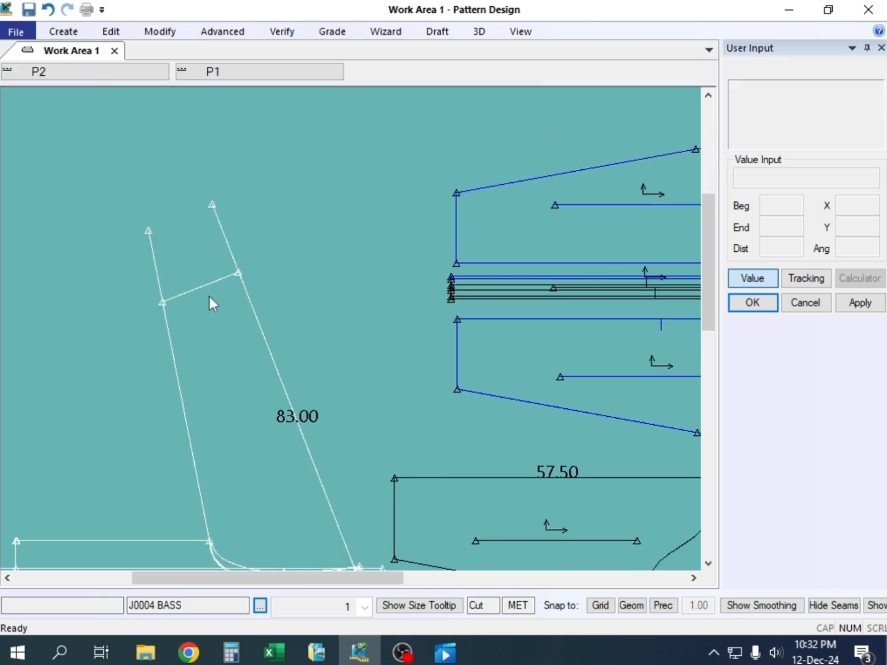
Measure the straight distance between the end points of the two extended sleeve lines
left_click(282, 31)
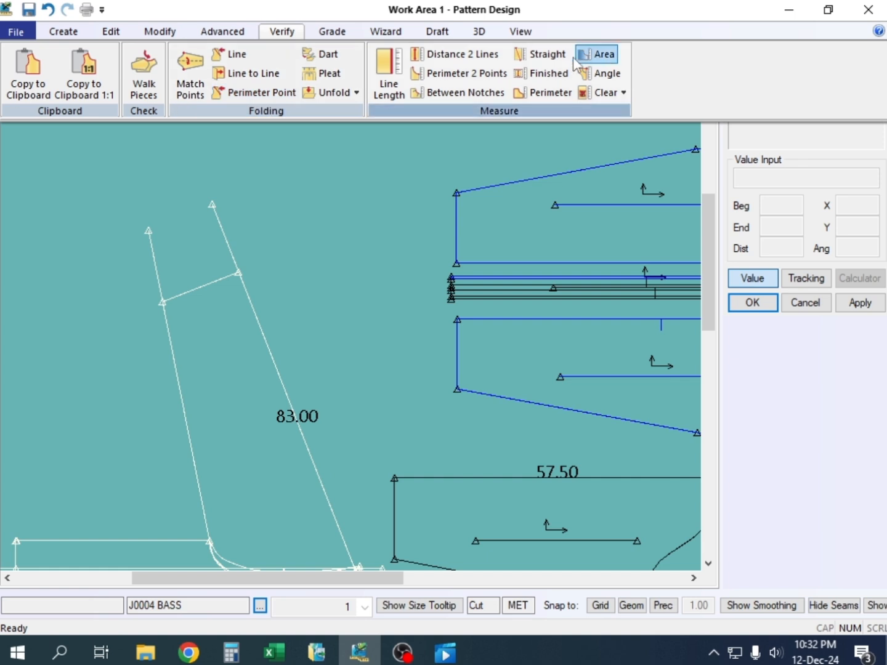
left_click(545, 70)
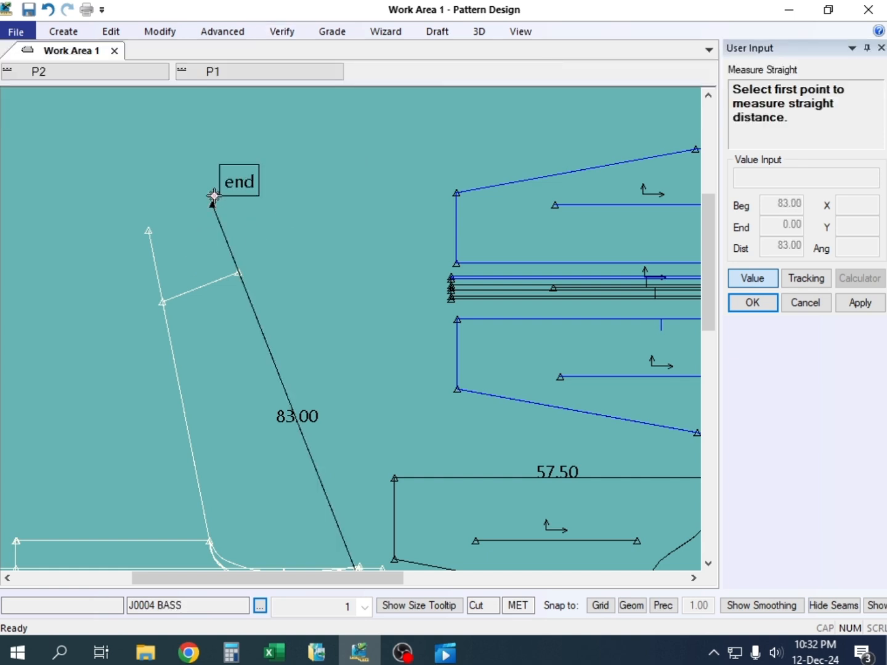
left_click(212, 204)
left_click(148, 225)
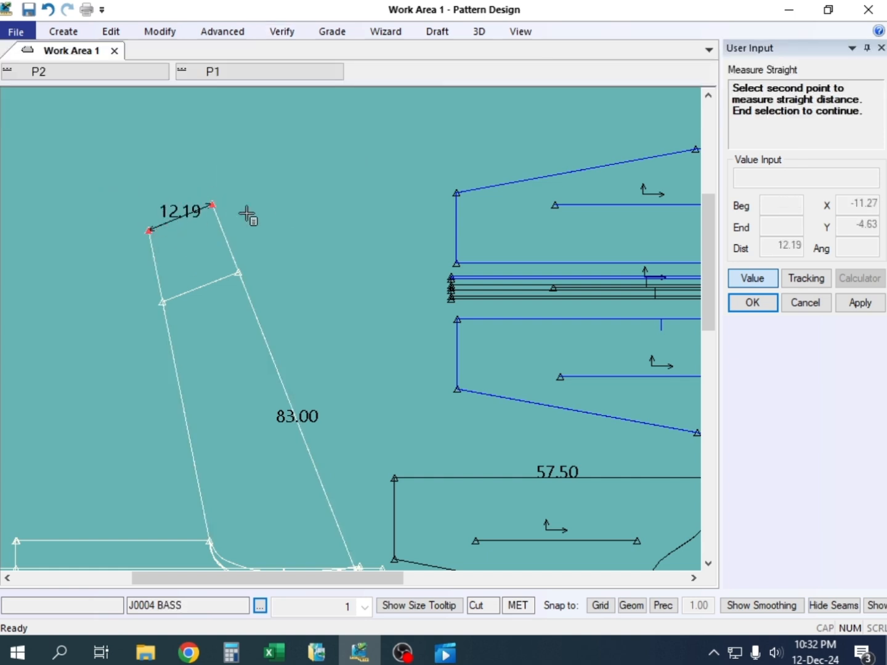
right_click(321, 170)
left_click(321, 170)
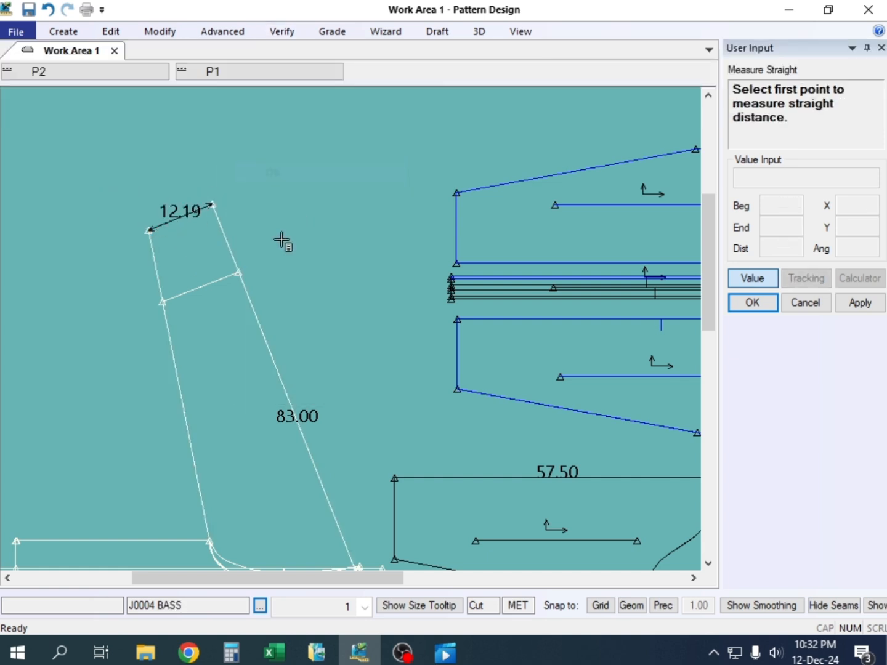
Measure the line length of the sleeve's existing hem line on J0004 BASS and end the command
left_click(271, 30)
left_click(380, 75)
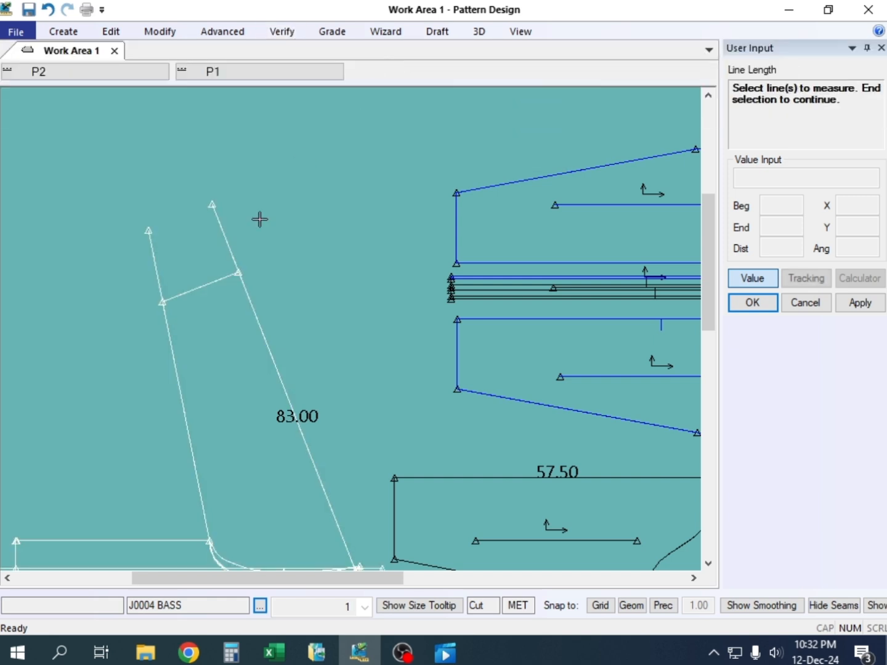
left_click(212, 282)
right_click(297, 178)
left_click(297, 179)
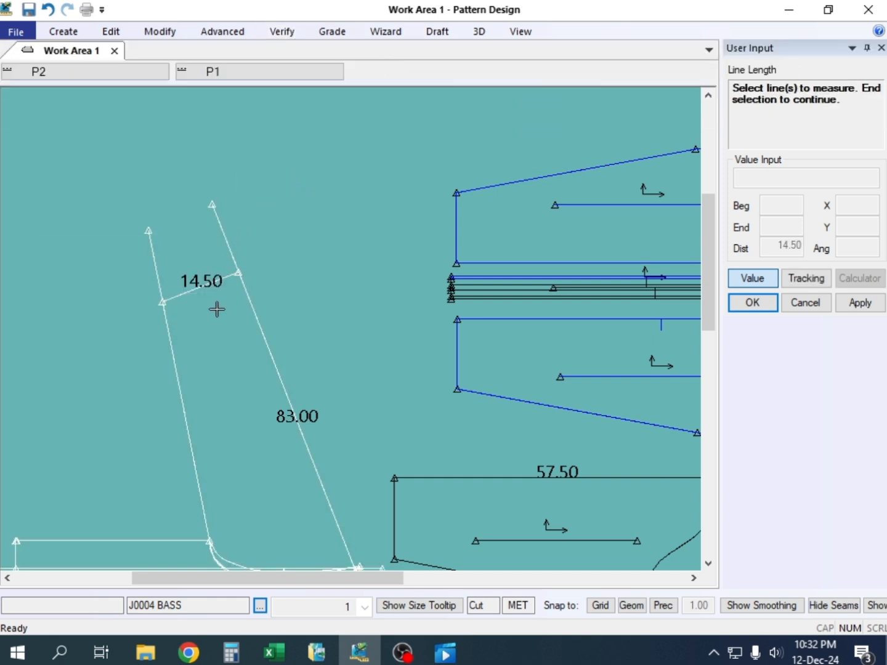
right_click(309, 135)
left_click(313, 141)
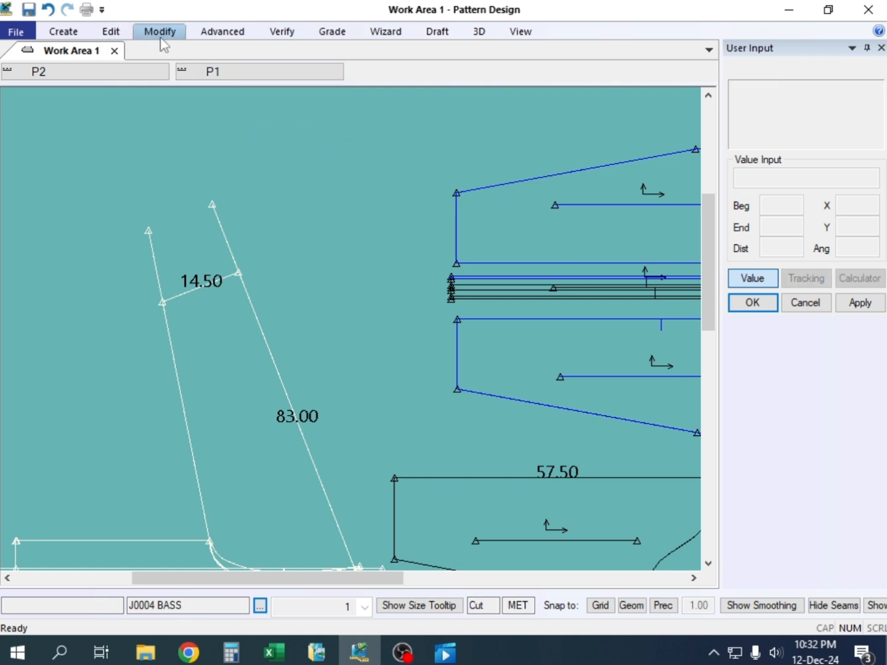
Measure the straight opening again from the underarm line's new end to the outer line's new end, keeping the hem line dimension displayed
left_click(283, 34)
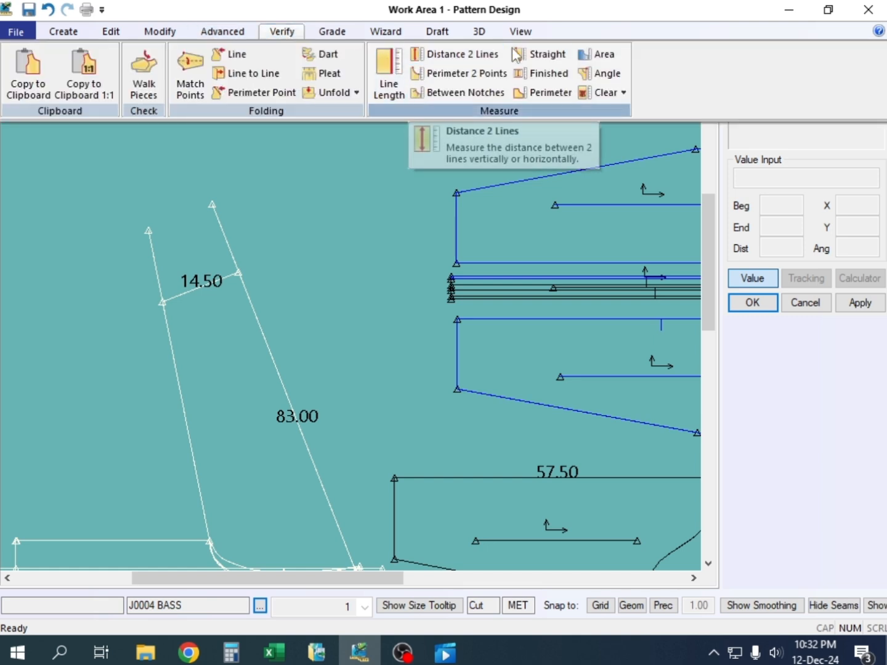
left_click(535, 52)
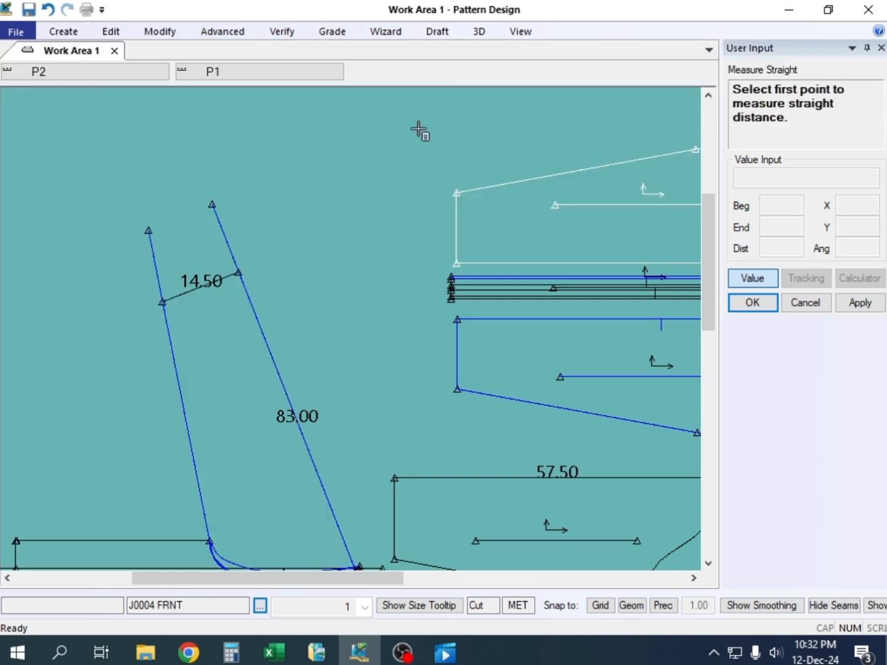
left_click(148, 231)
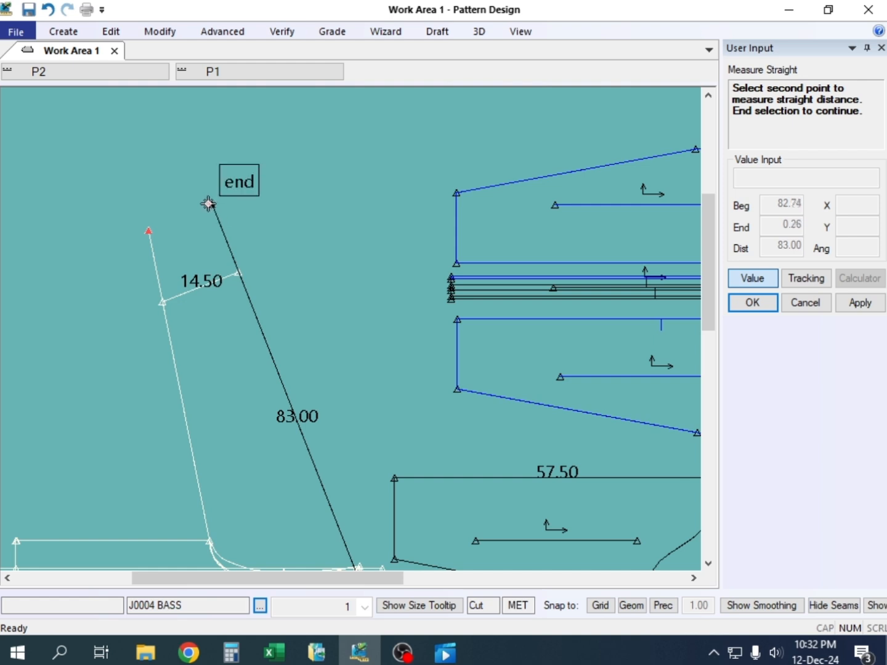
left_click(211, 205)
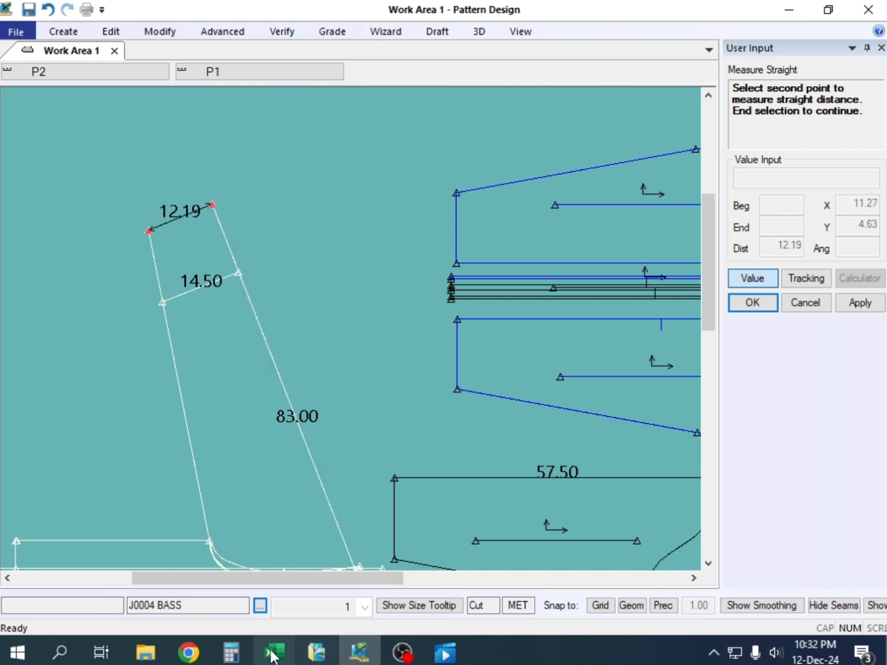
Switch to Calculator and subtract the measured opening, 12.19, from the hem line length, 14.5
left_click(242, 657)
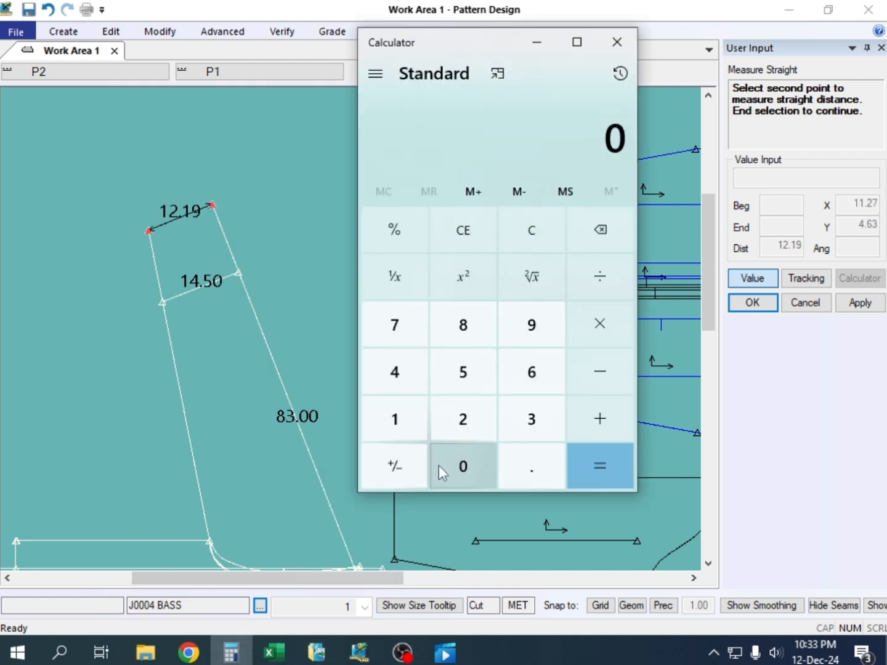
left_click(395, 425)
left_click(394, 371)
left_click(528, 474)
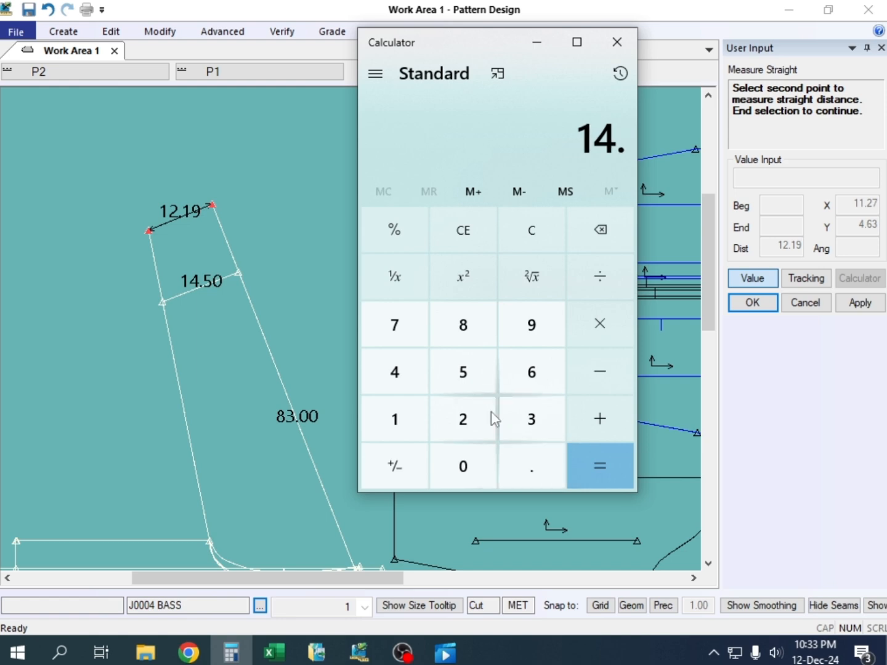
left_click(468, 373)
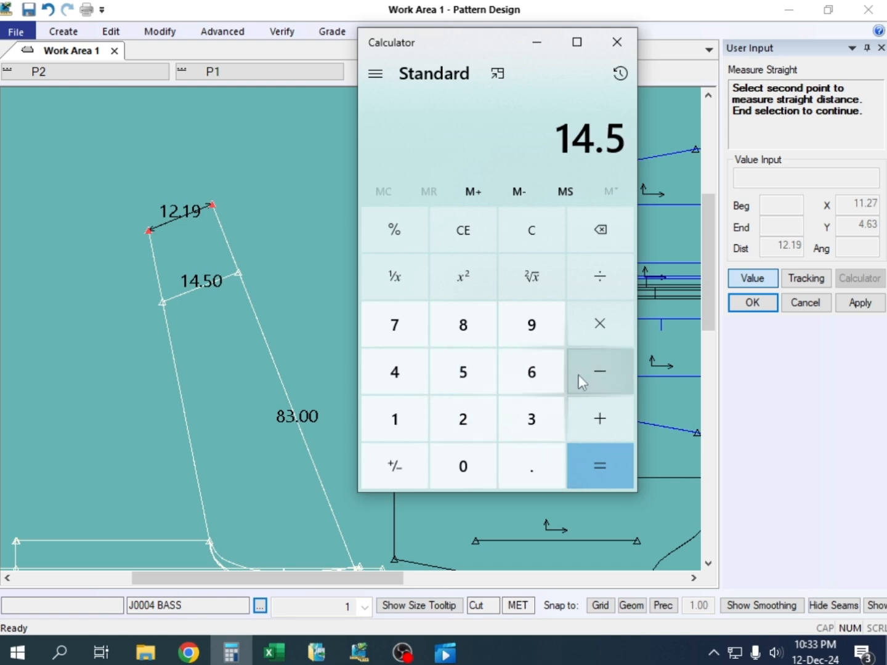
left_click(606, 369)
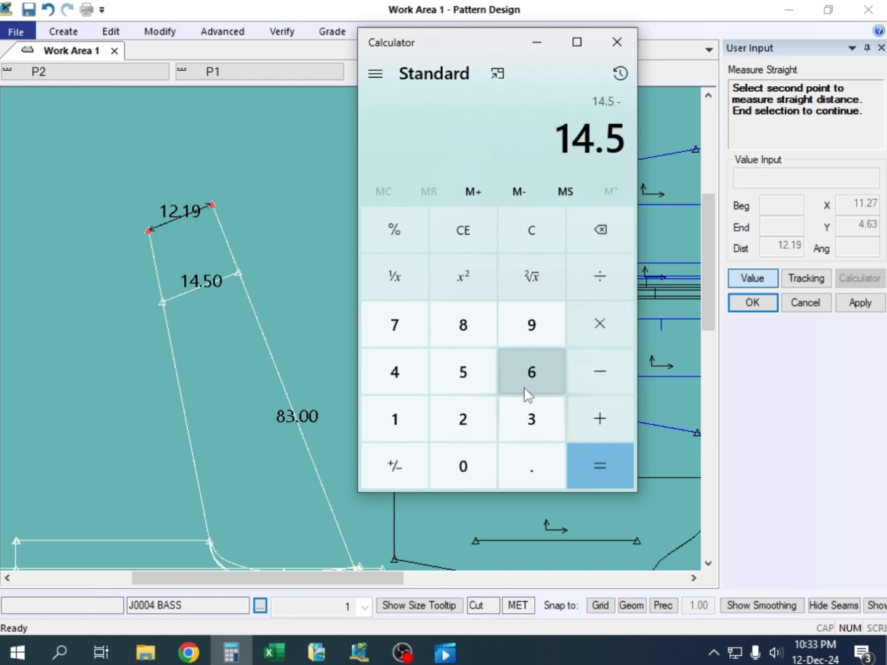
left_click(394, 419)
left_click(475, 420)
left_click(533, 465)
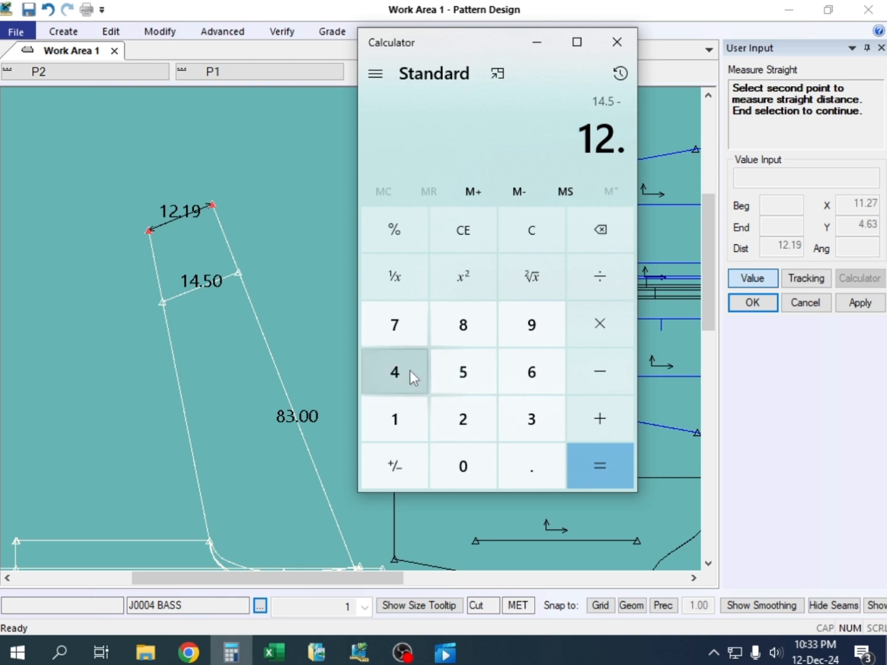
left_click(397, 416)
left_click(533, 326)
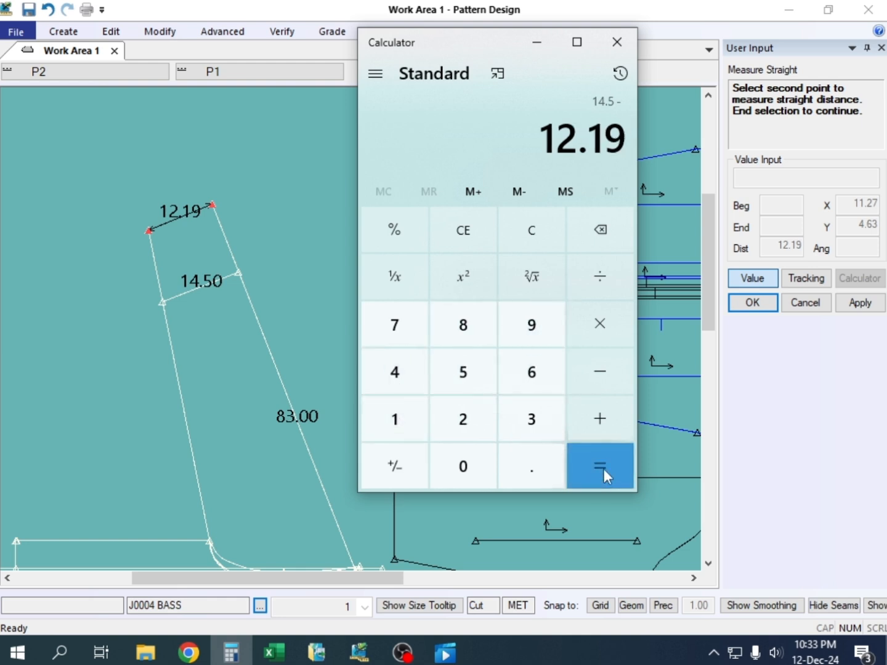
left_click(595, 421)
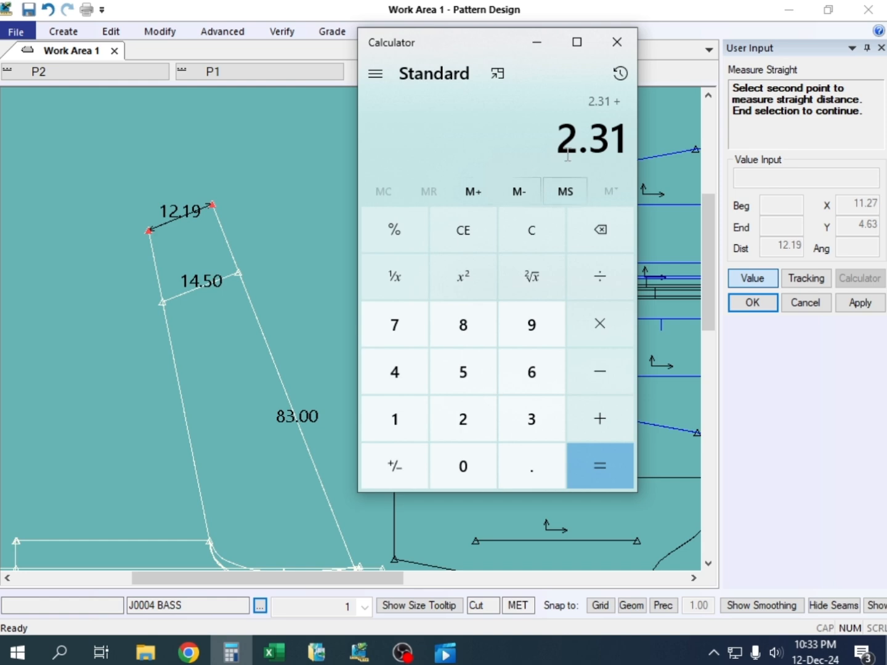
Return to Pattern Design and end the straight measurement, keeping the sleeve opening dimension displayed
right_click(288, 143)
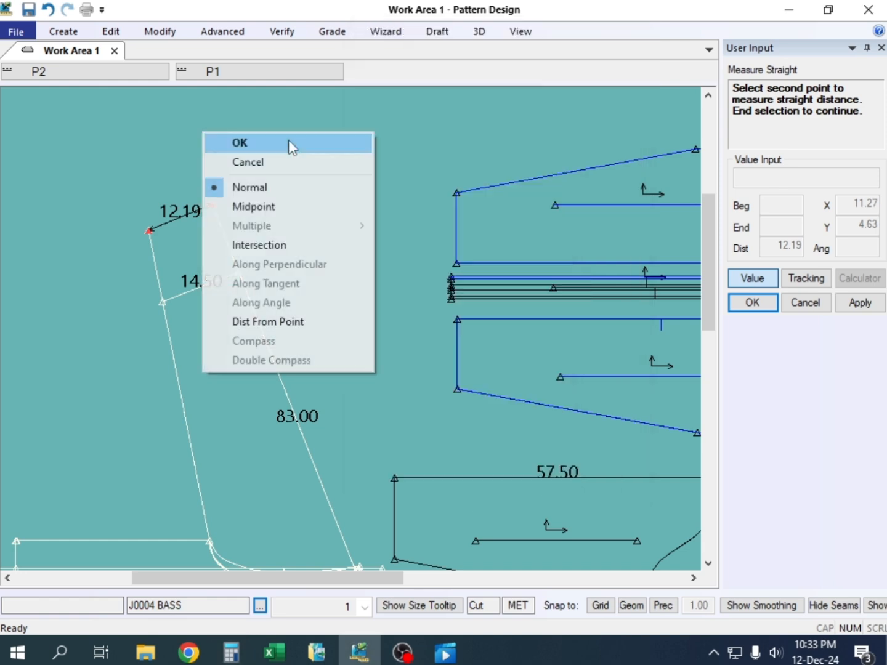
left_click(289, 142)
right_click(166, 258)
left_click(174, 155)
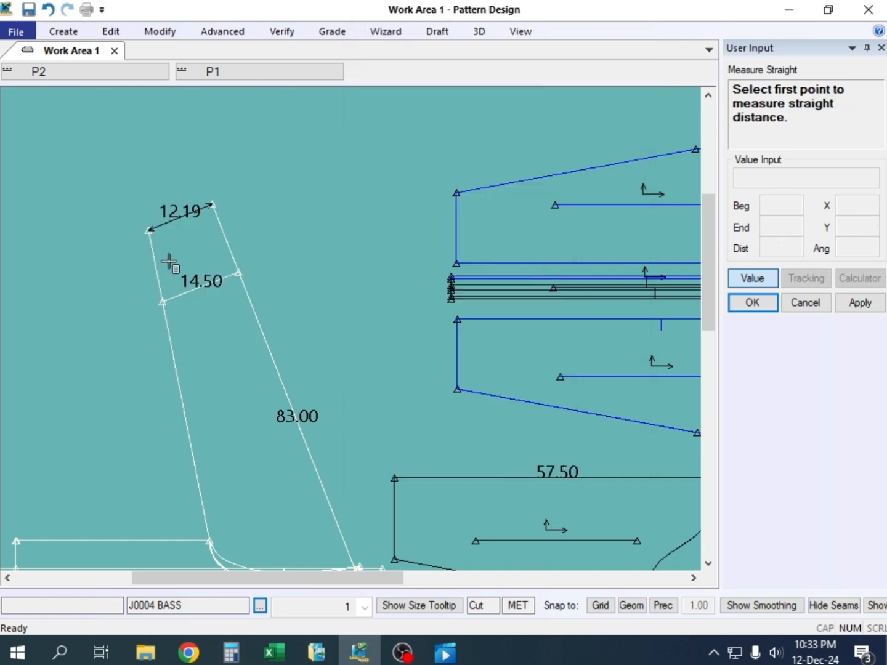
right_click(277, 169)
left_click(276, 196)
Move the sleeve underarm line's end point smoothly by -2.31 in X to widen the opening, and end the command
scroll(213, 258, "up", 2)
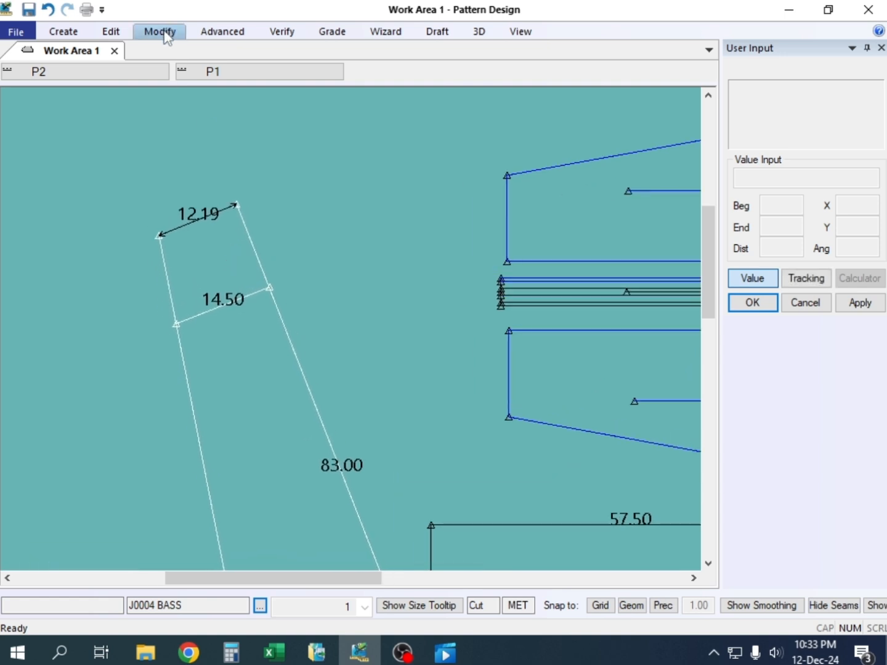
key("alt")
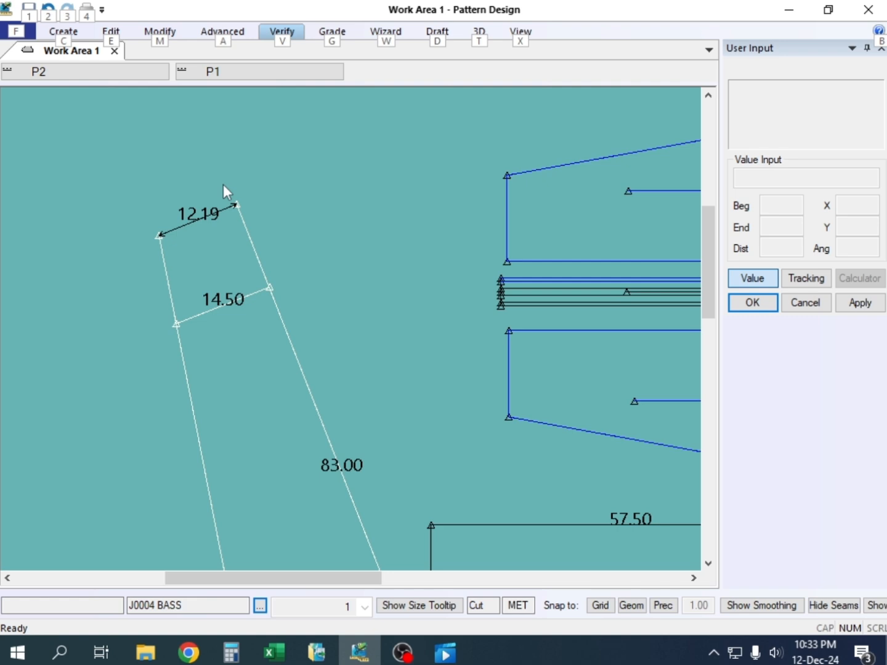
key("alt+m")
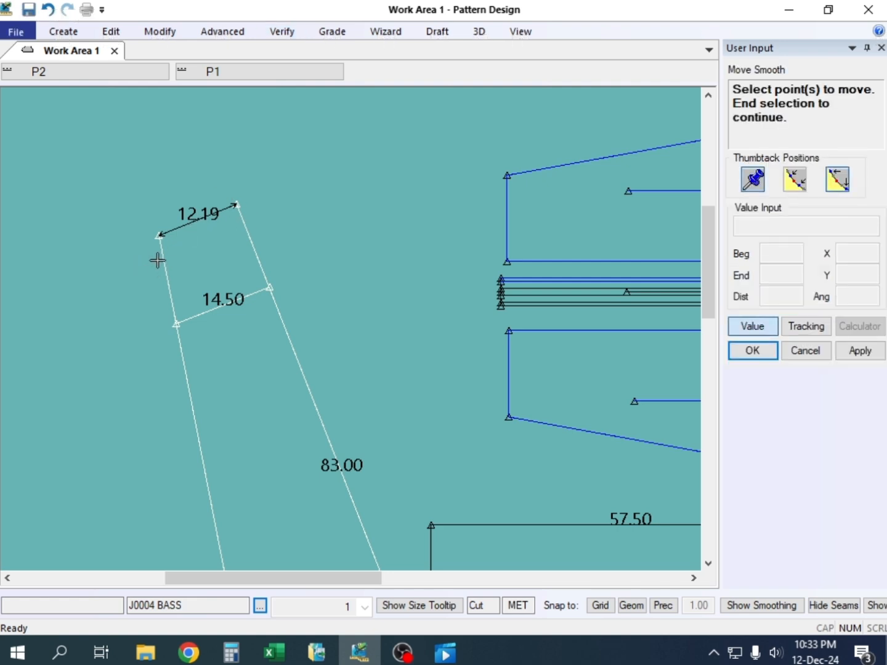
left_click(159, 235)
right_click(126, 191)
left_click(133, 189)
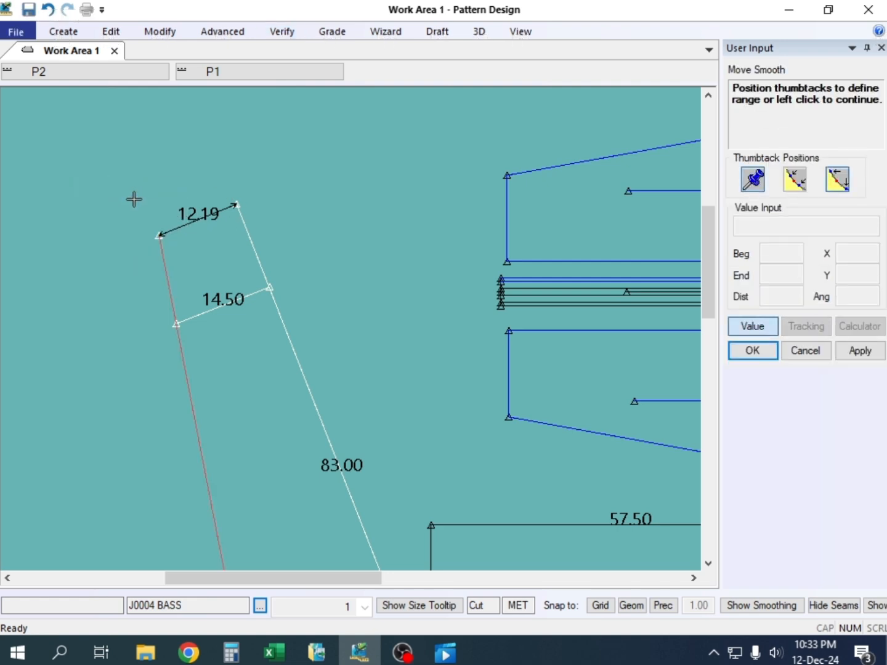
right_click(236, 165)
left_click(237, 169)
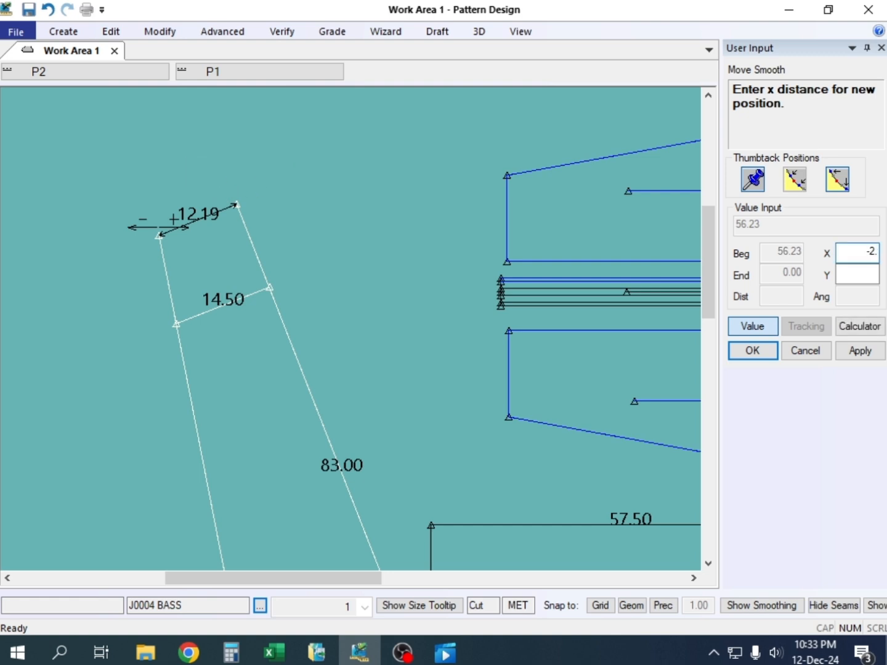
key("Return")
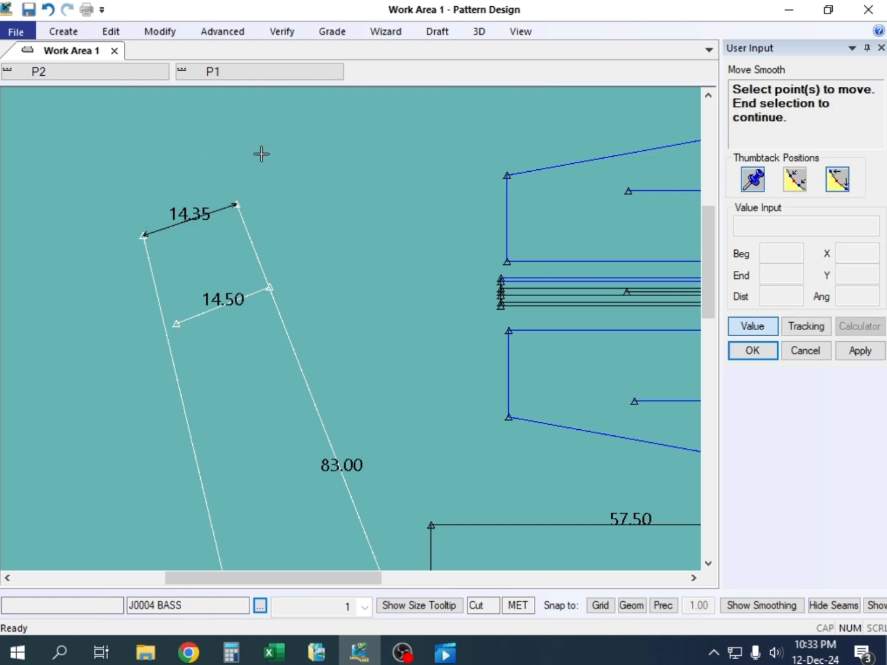
right_click(261, 154)
left_click(269, 152)
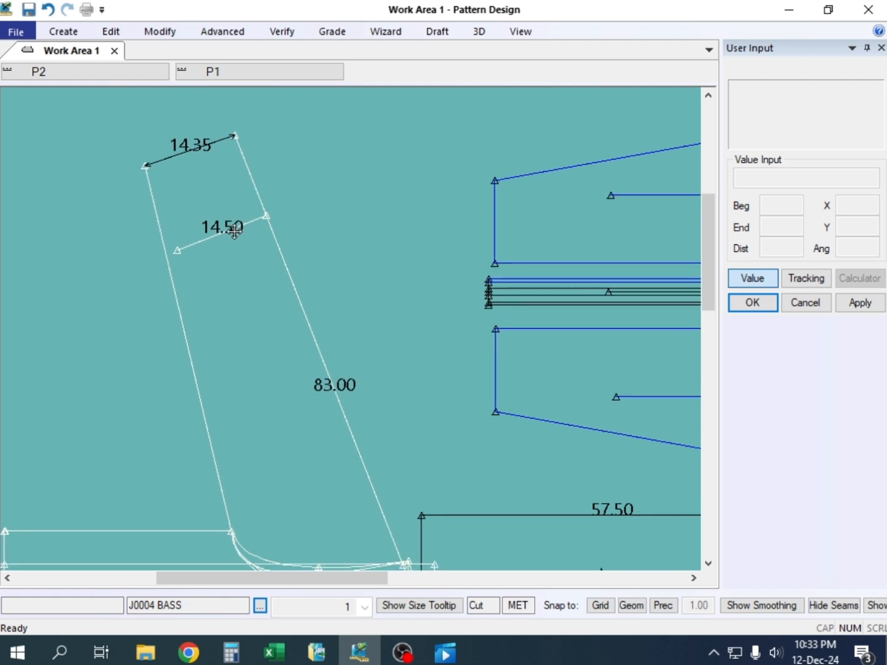
Examine the new sleeve opening dimension against the dimension of the existing hem line
left_click(241, 256)
scroll(189, 172, "up", 1)
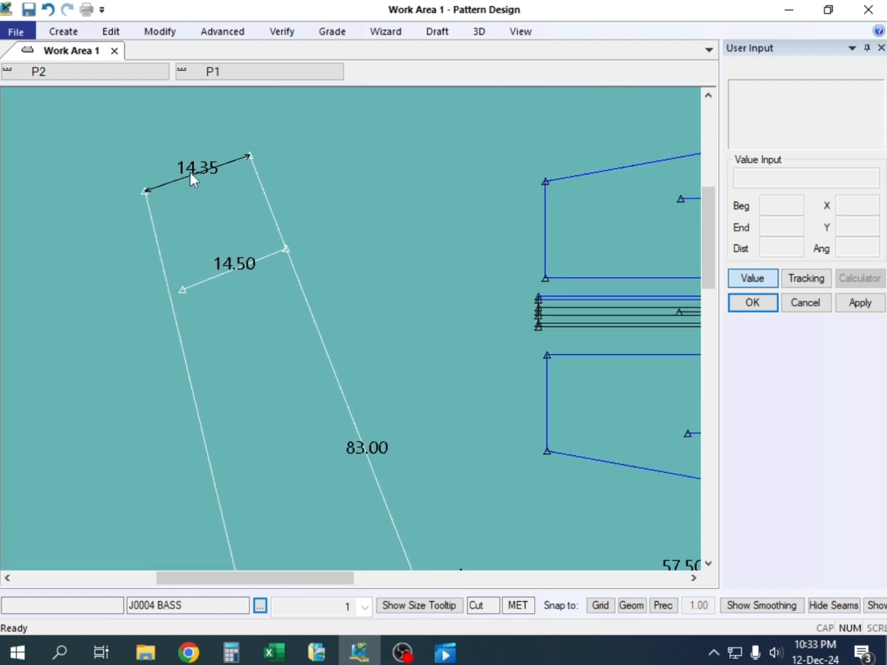
scroll(147, 193, "up", 2)
scroll(159, 197, "up", 2)
scroll(161, 199, "down", 1)
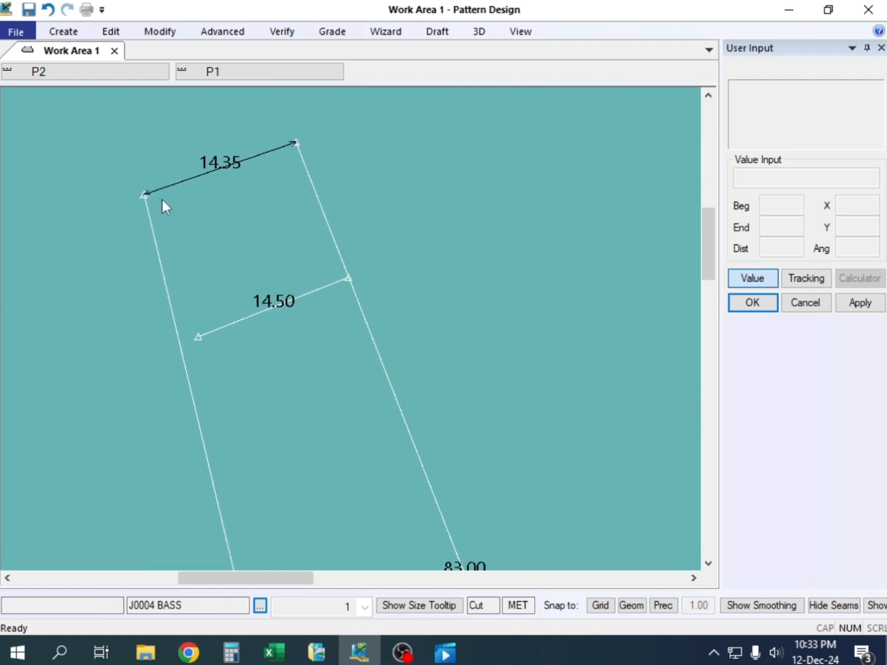
scroll(199, 203, "down", 1)
scroll(198, 202, "down", 1)
scroll(198, 202, "up", 2)
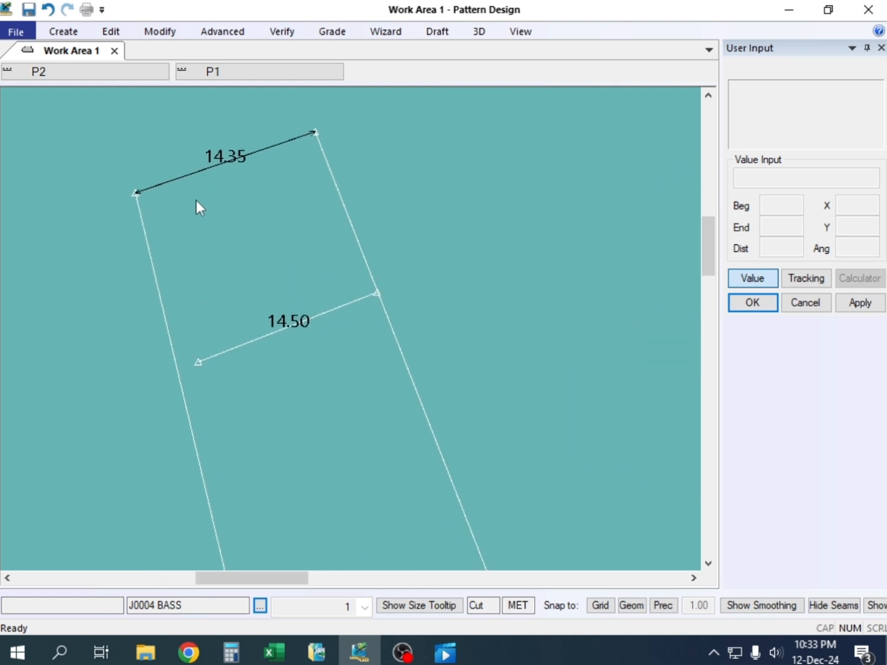
scroll(185, 203, "down", 2)
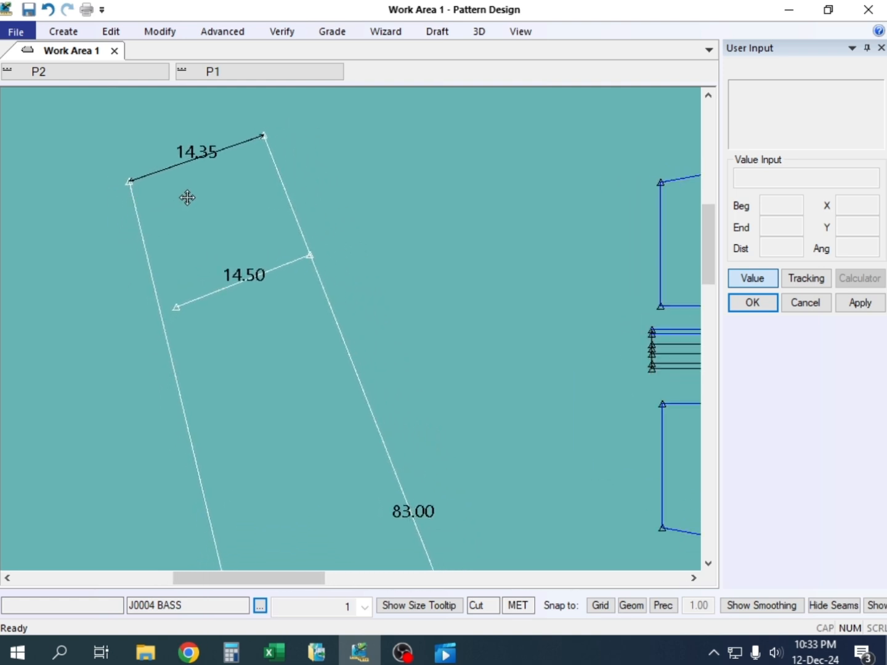
left_click(184, 218)
left_click(217, 192)
scroll(222, 211, "down", 1)
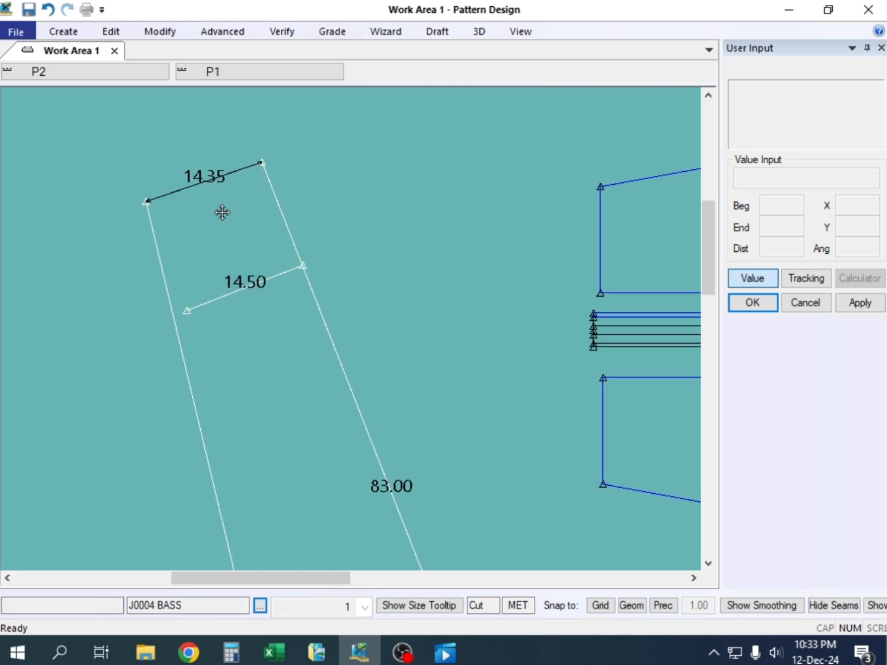
scroll(223, 212, "up", 1)
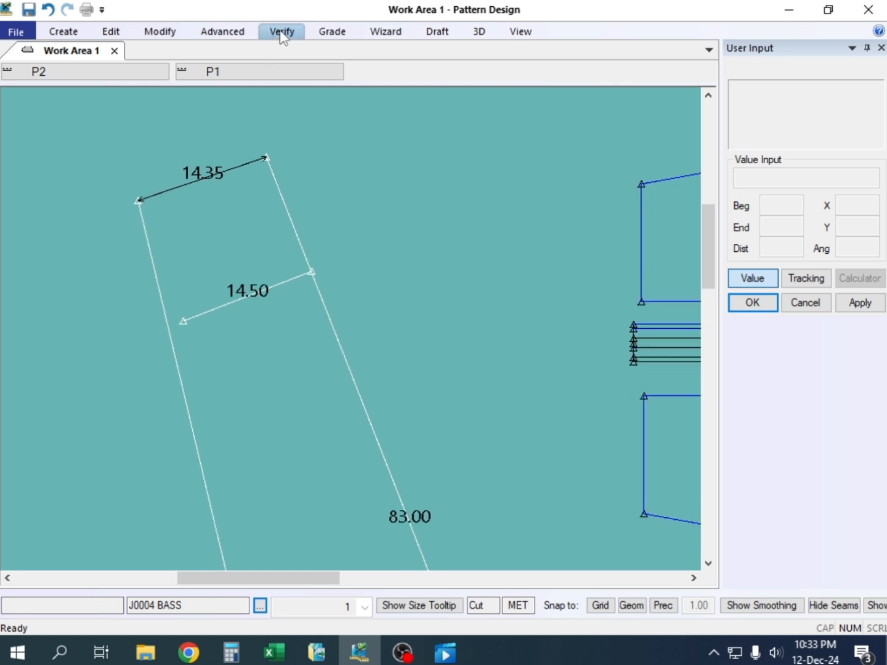
Move the underarm line's end point smoothly by a further -0.15 in X
key("alt+m")
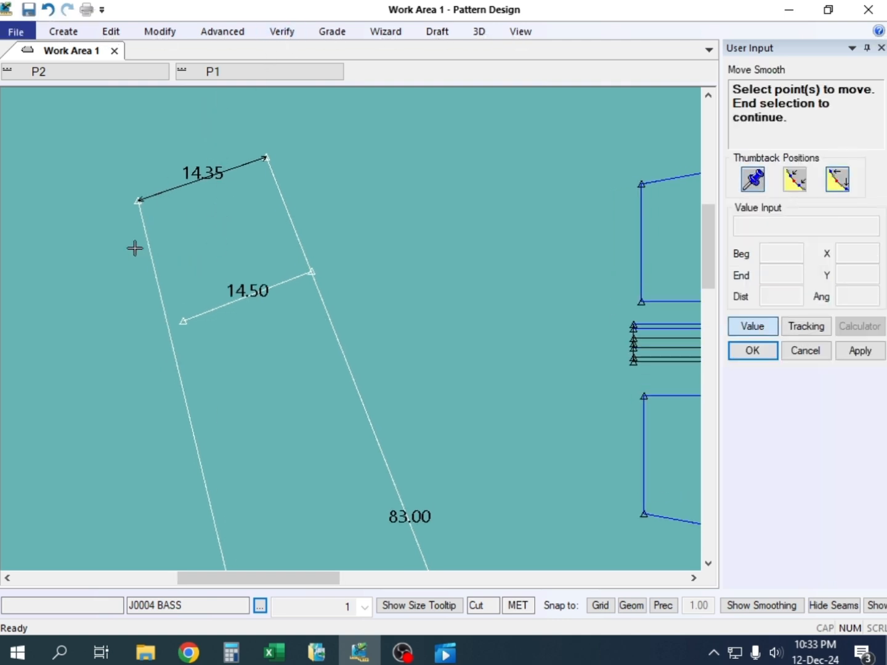
left_click(139, 198)
right_click(142, 188)
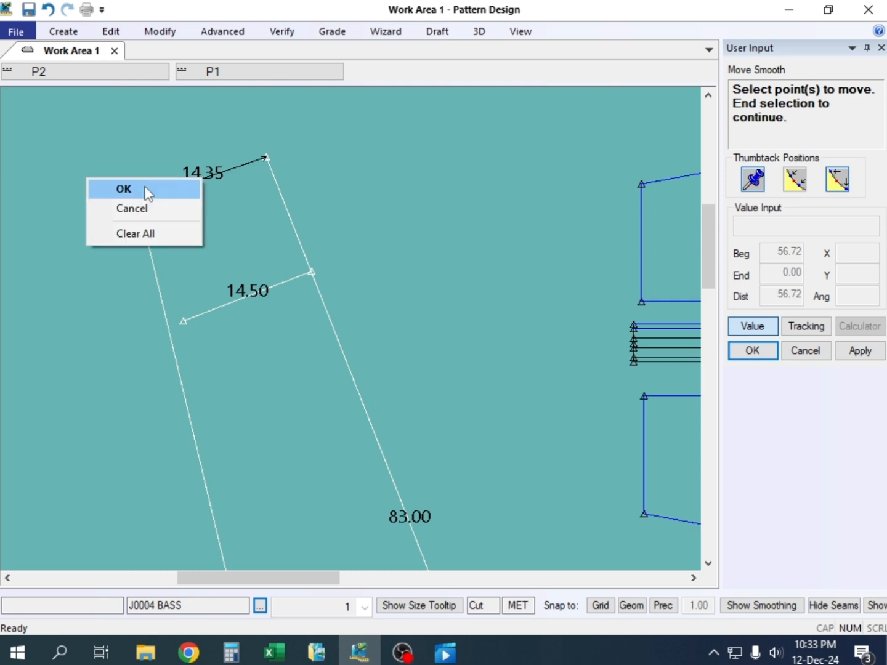
left_click(146, 187)
left_click(145, 186)
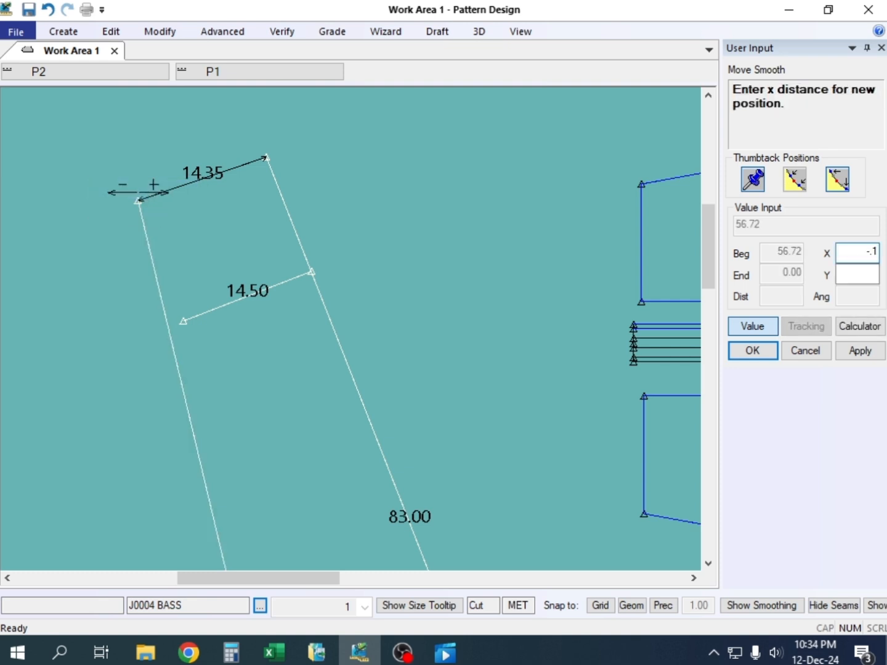
type("-.15")
key("Return")
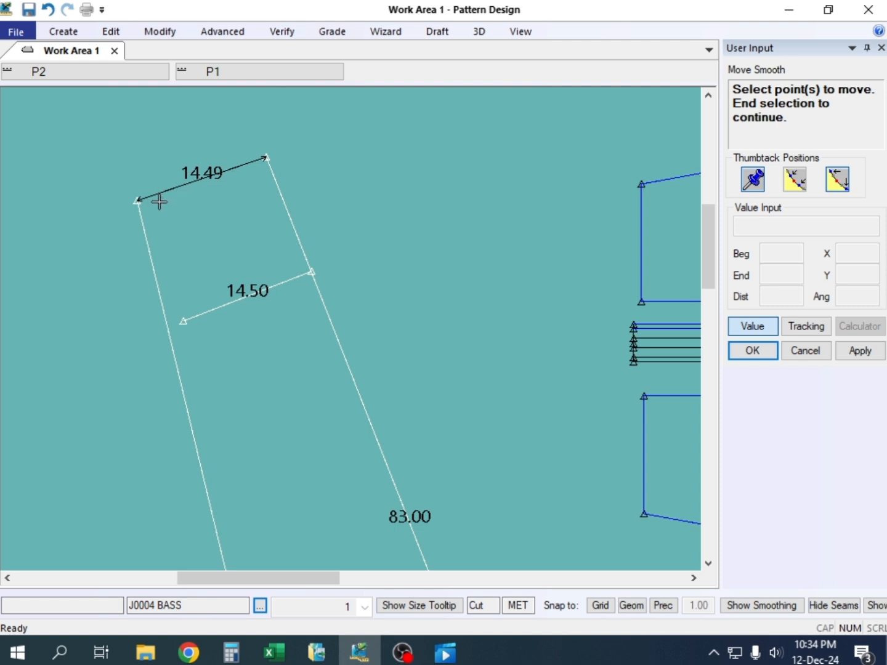
Move the underarm line's end point smoothly by another -0.01 in X and end the command
left_click(138, 198)
right_click(139, 196)
left_click(168, 188)
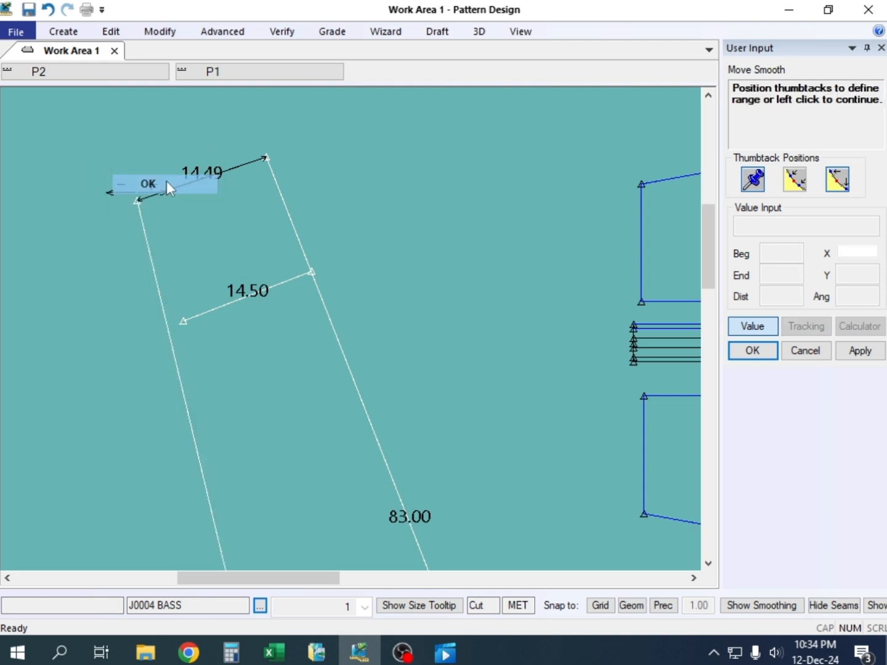
left_click(169, 189)
type("-.0")
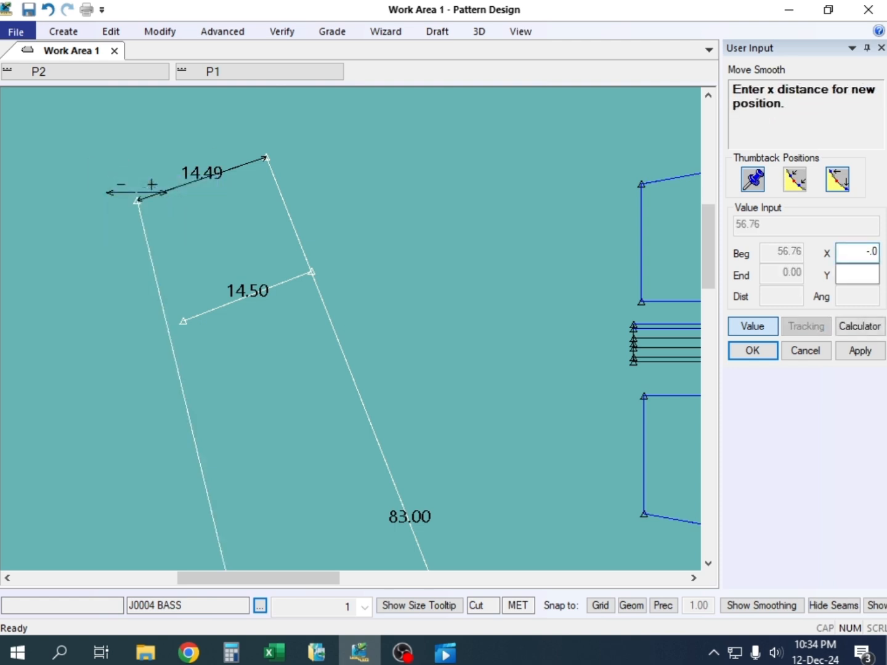
type("1")
key("Return")
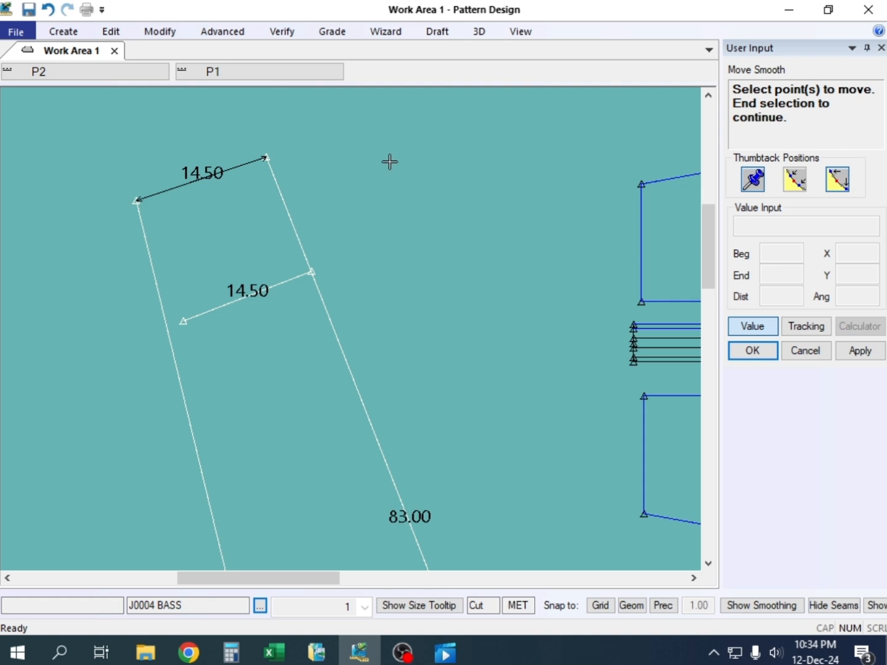
right_click(331, 154)
left_click(346, 164)
Draw a two-point line across the sleeve opening from the underarm line's end to the outer line's end
left_click(303, 244)
scroll(225, 223, "down", 3)
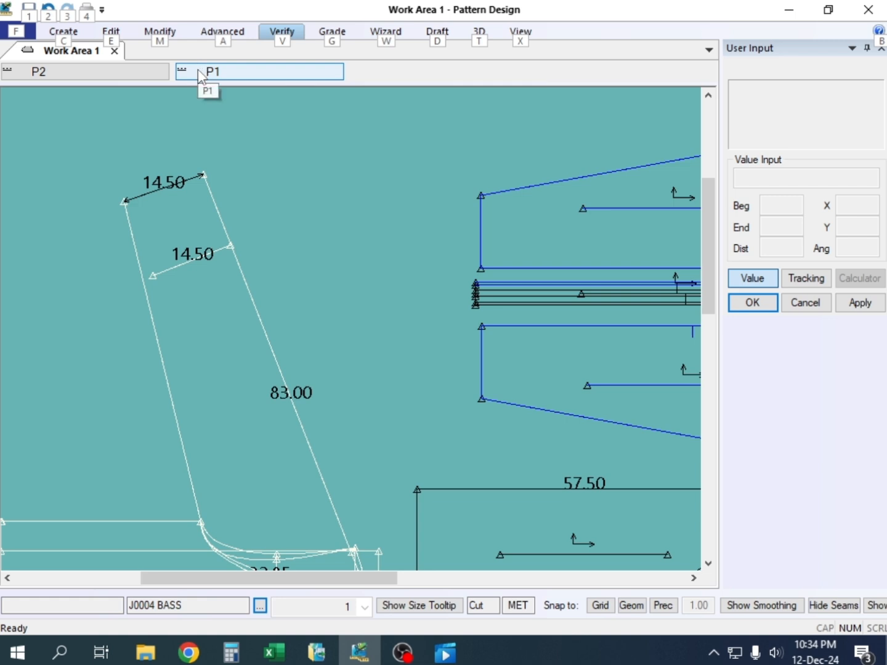
key("alt+l")
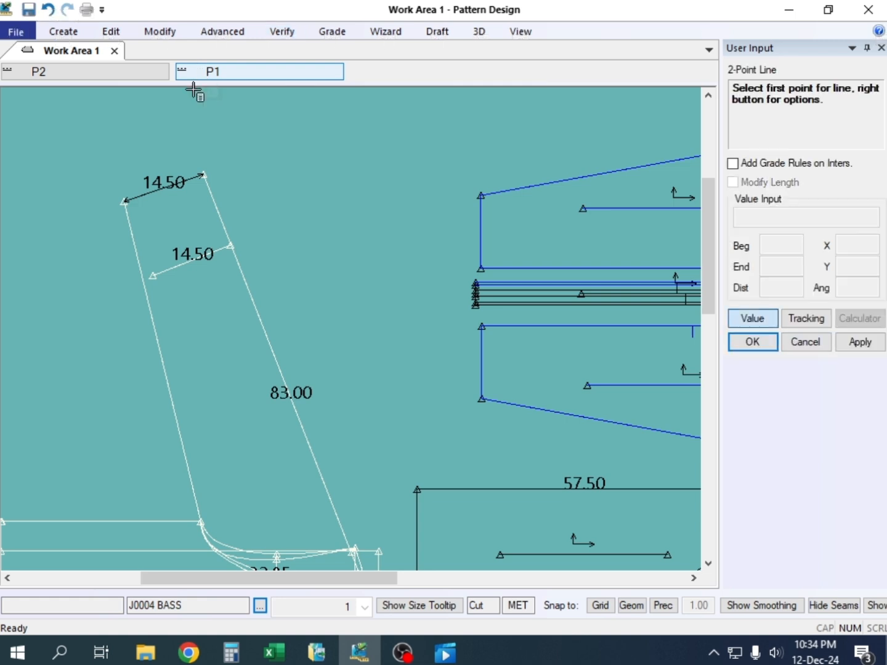
left_click(126, 199)
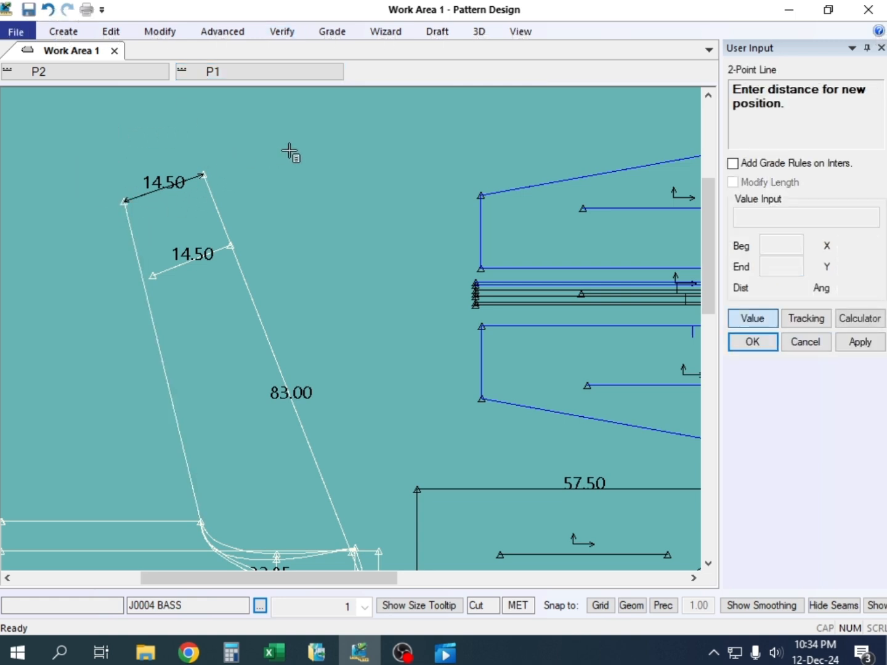
left_click(215, 191)
left_click(204, 175)
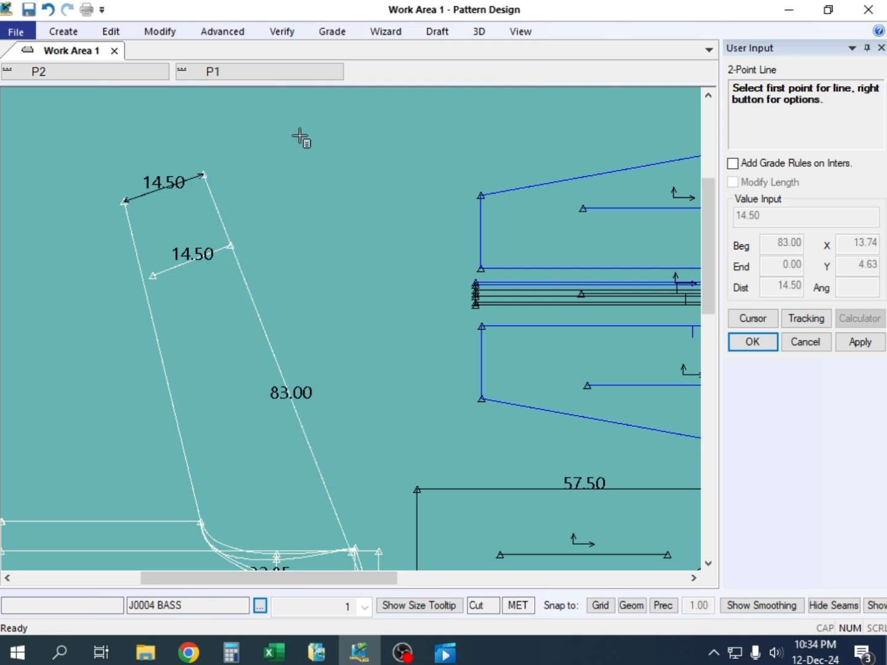
right_click(300, 137)
left_click(300, 136)
left_click(63, 31)
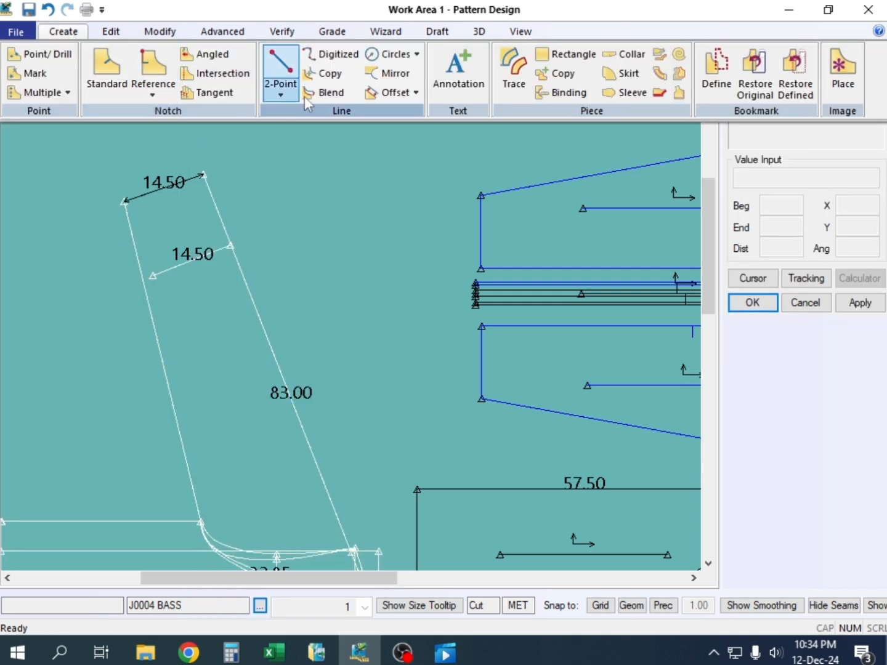
left_click(389, 75)
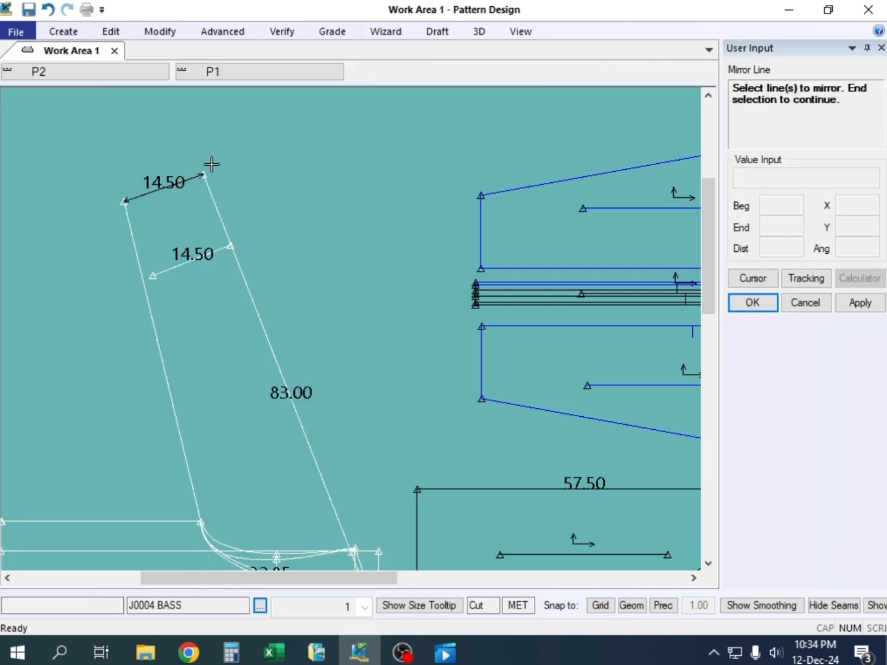
right_click(227, 151)
left_click(241, 158)
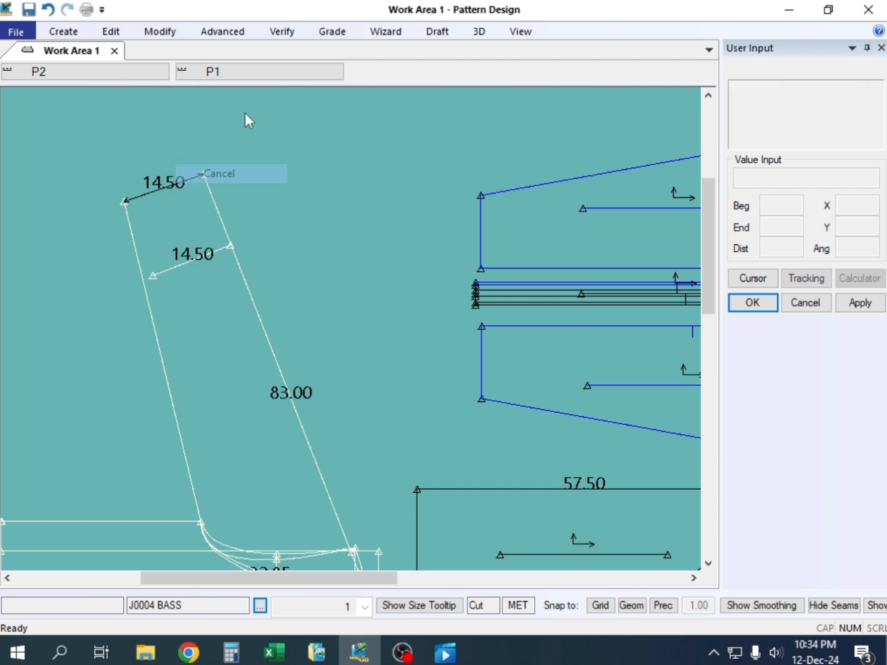
Clear all measurement dimensions from the sleeve draft
left_click(282, 31)
left_click(593, 96)
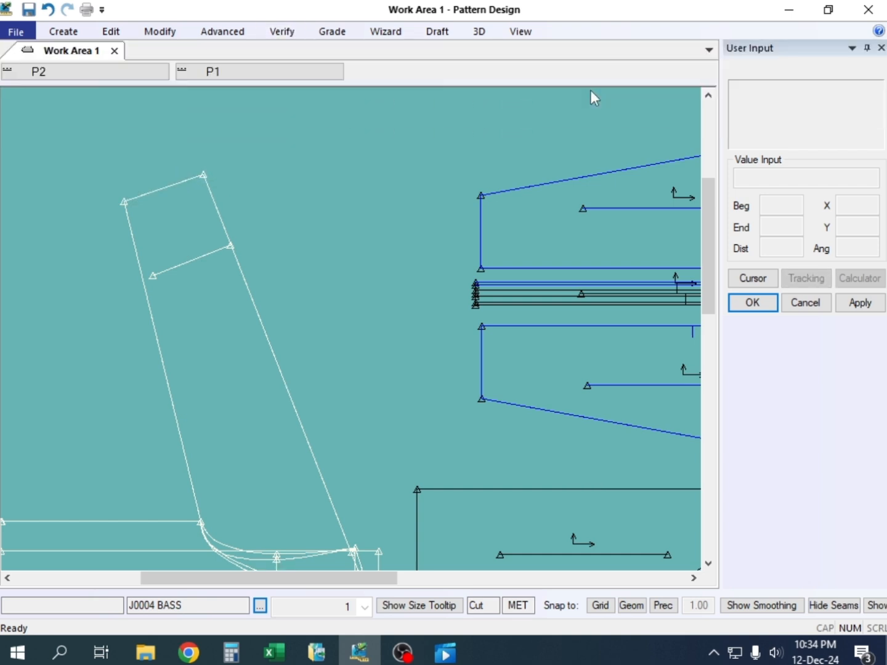
Mirror the sleeve opening line across the sleeve's outer line and end the mirror command
left_click(63, 31)
left_click(397, 76)
left_click(185, 182)
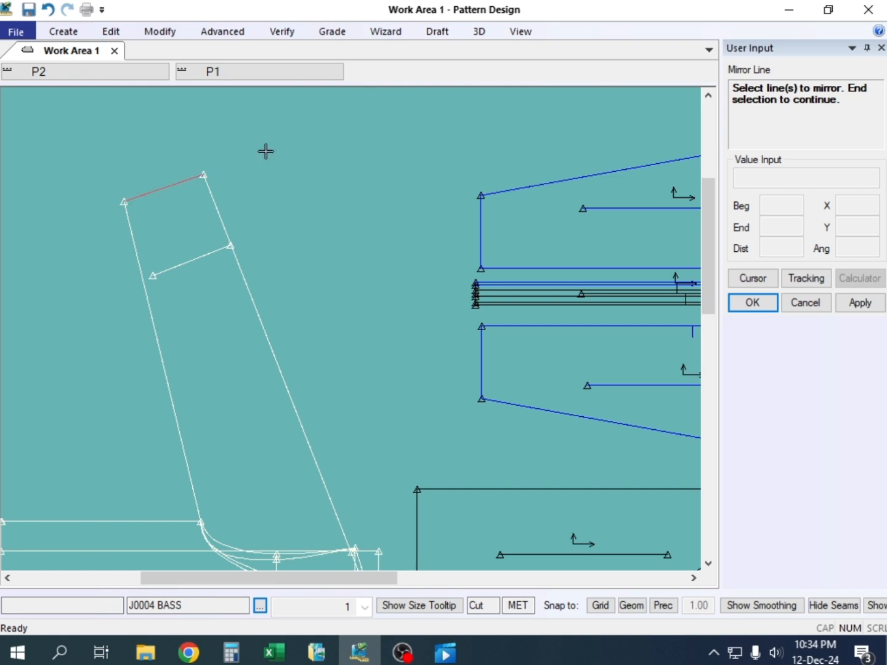
right_click(208, 143)
left_click(222, 155)
left_click(216, 205)
right_click(244, 176)
left_click(302, 186)
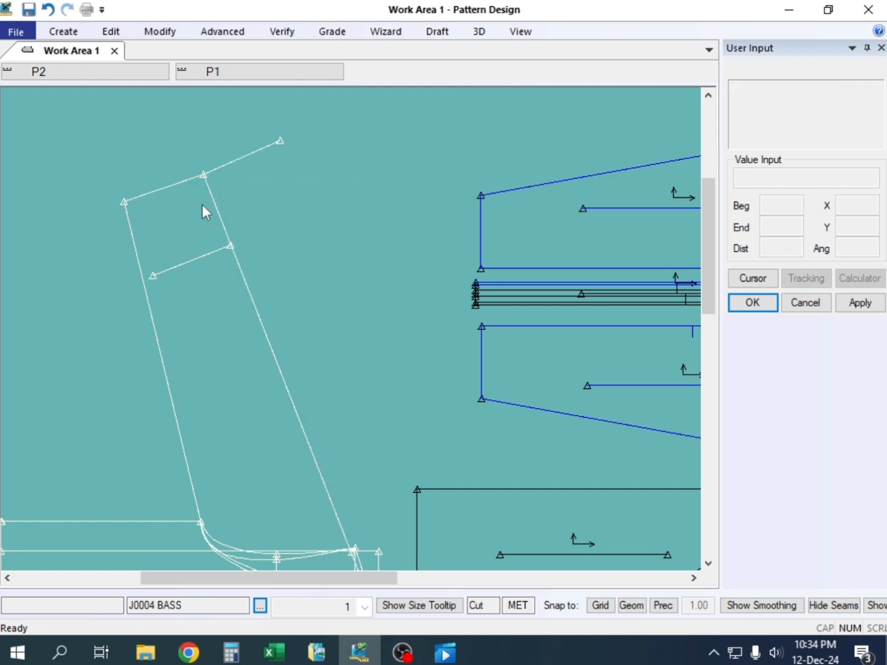
Draw a two-point line from the underarm line's end to the far end of the mirrored opening line
scroll(226, 176, "up", 4)
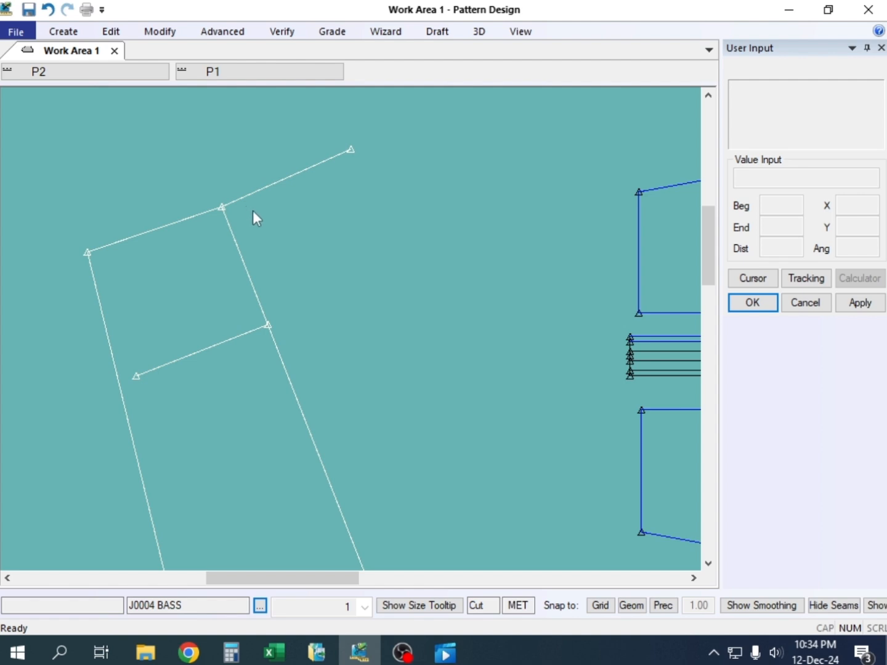
key("alt+l")
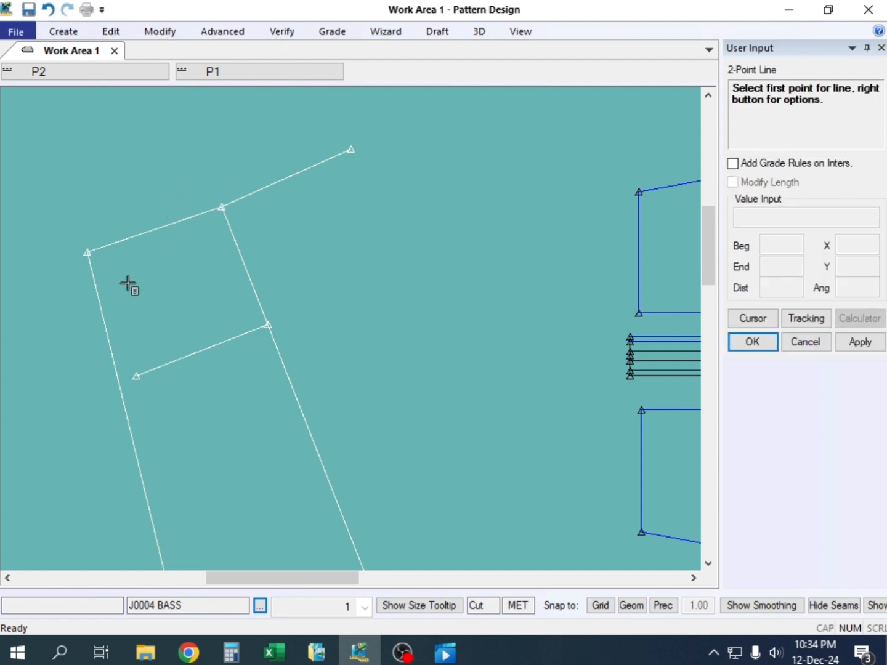
left_click(86, 249)
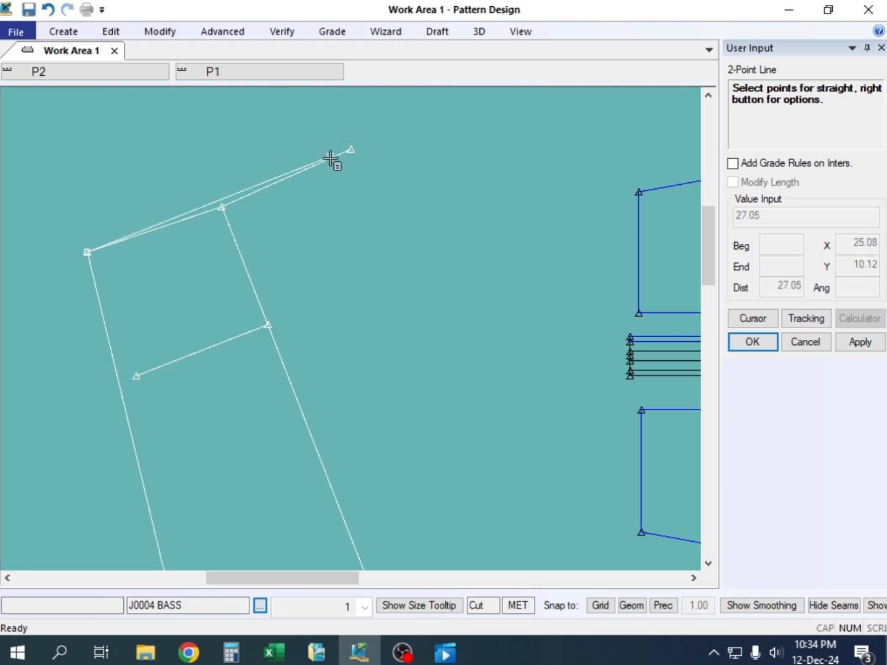
left_click(351, 150)
right_click(171, 154)
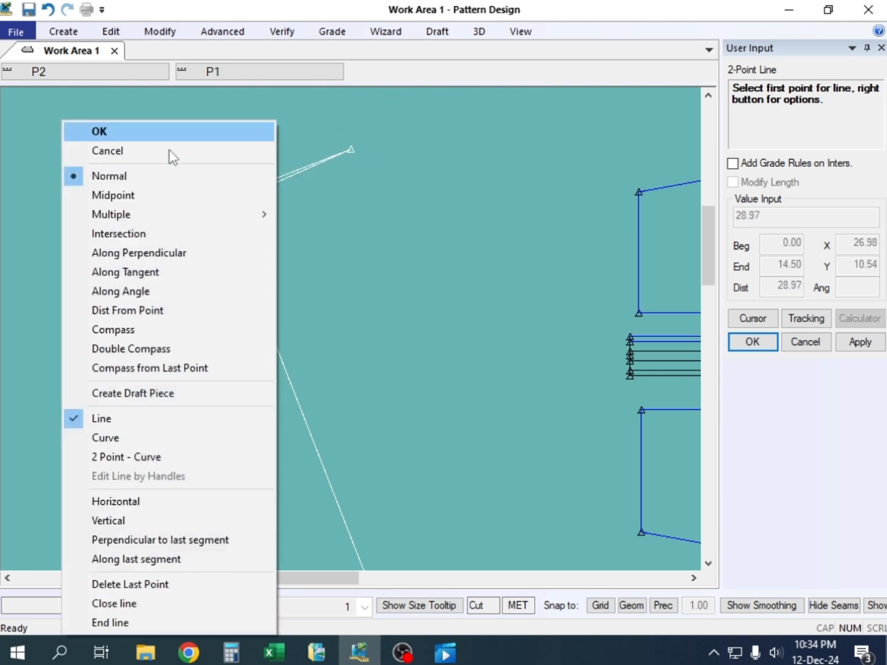
left_click(158, 131)
Measure the straight distance from the outer line's end point to the straight line spanning both opening halves
scroll(218, 224, "up", 5)
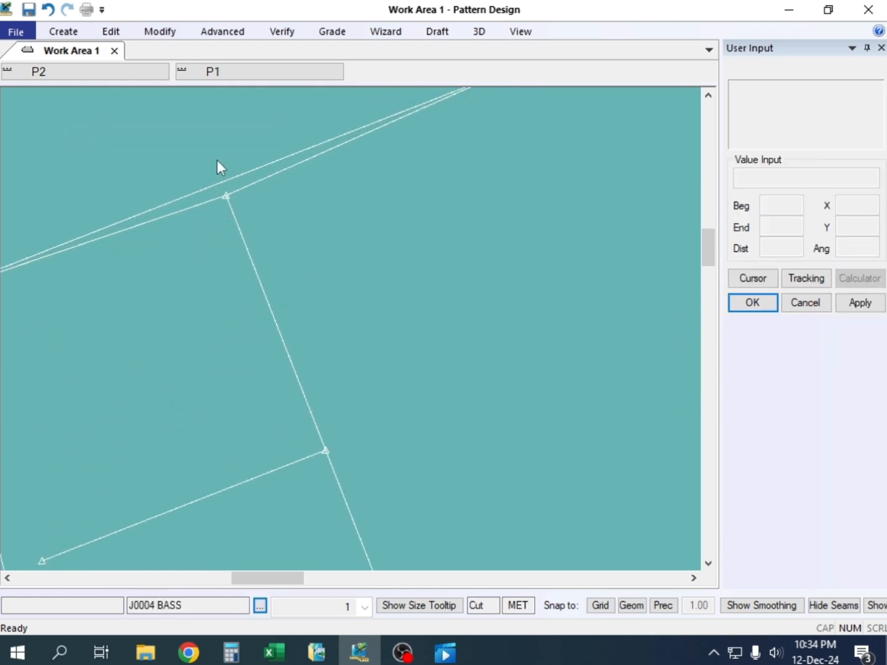
left_click(161, 34)
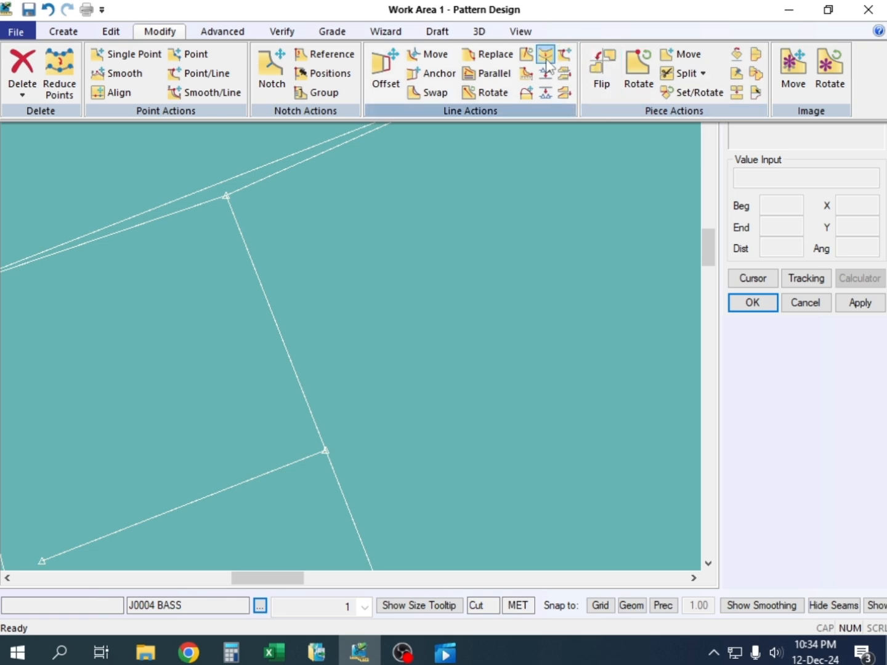
left_click(285, 34)
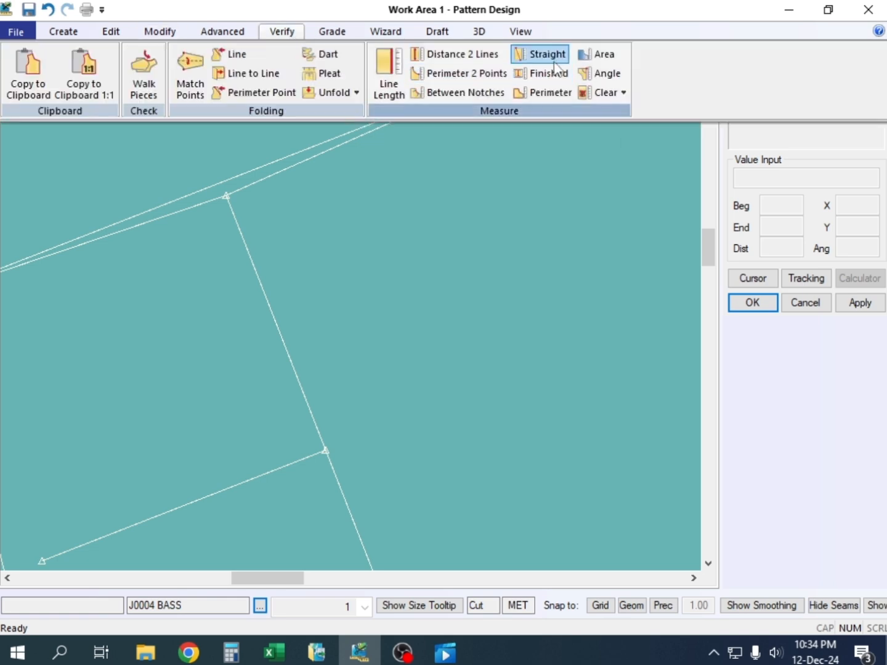
left_click(543, 54)
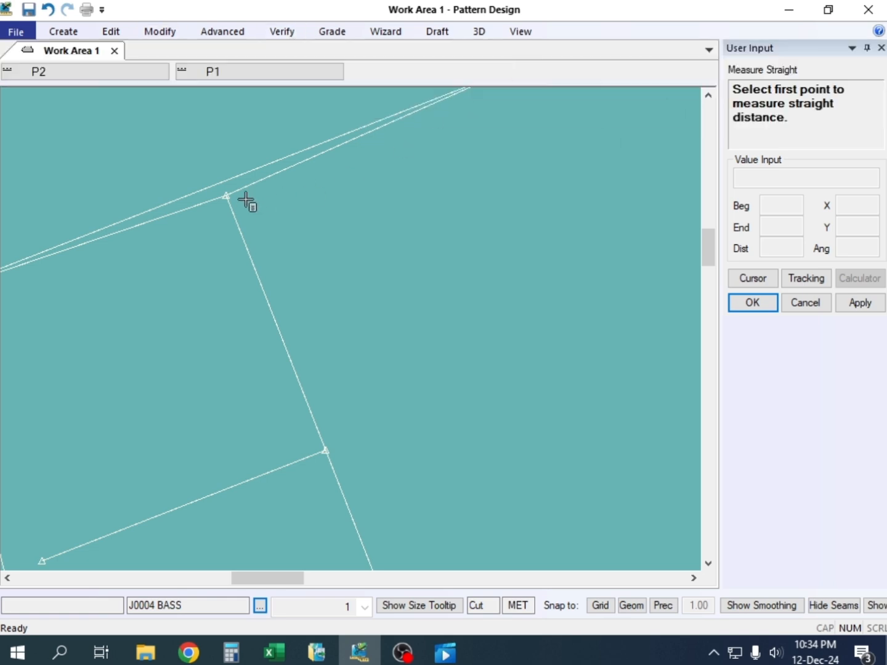
left_click(224, 191)
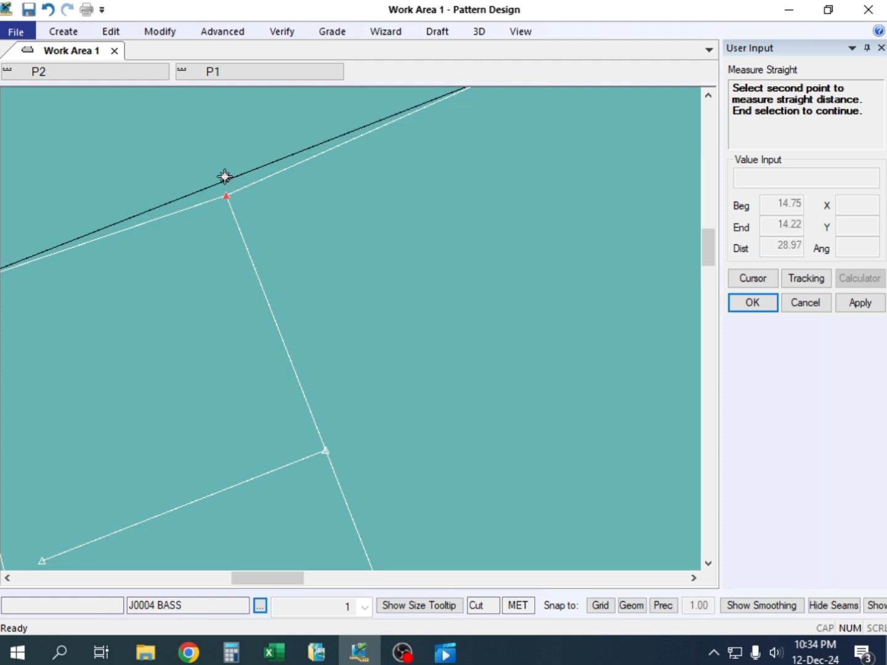
scroll(223, 205, "up", 4)
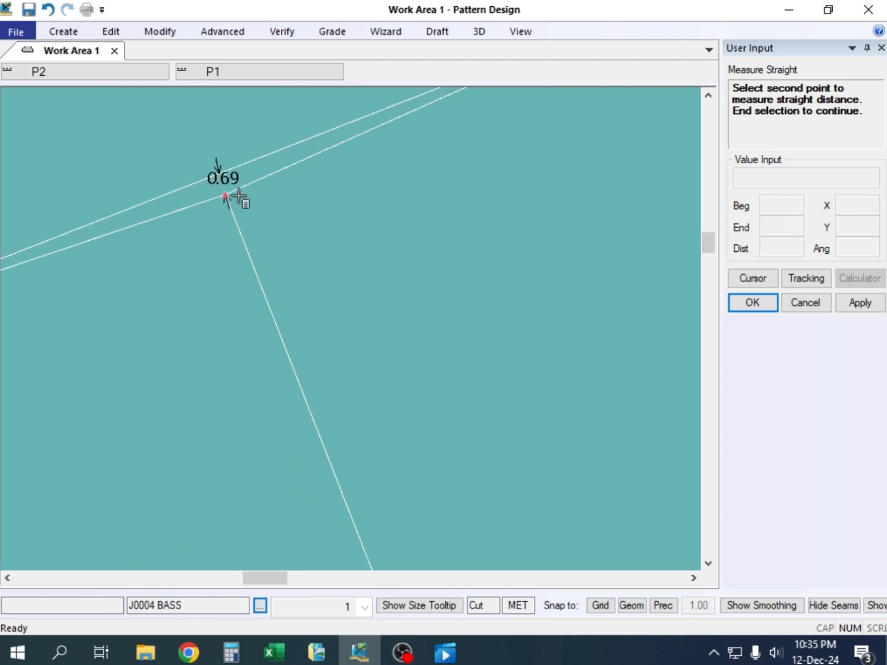
scroll(213, 205, "down", 3)
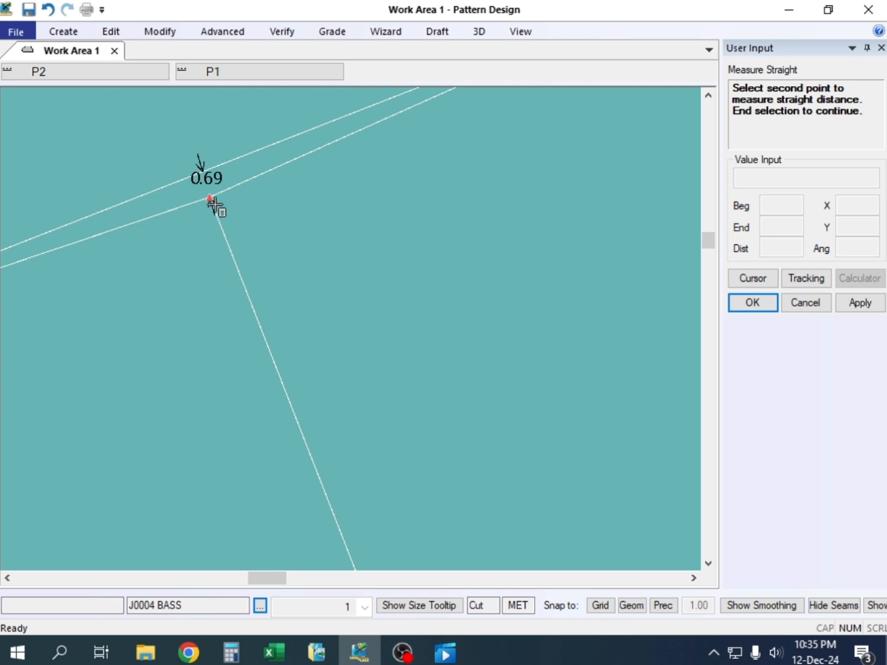
right_click(197, 121)
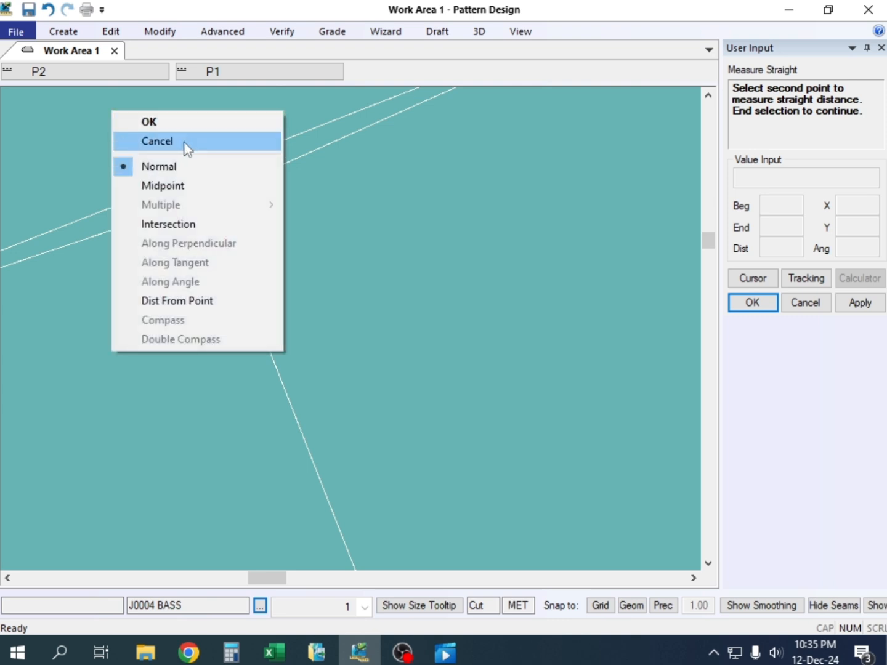
left_click(184, 142)
Adjust the underarm line's length at the sleeve opening end by a distance of -0.35
middle_click_drag(141, 259, 455, 160)
scroll(414, 219, "down", 3)
left_click(153, 34)
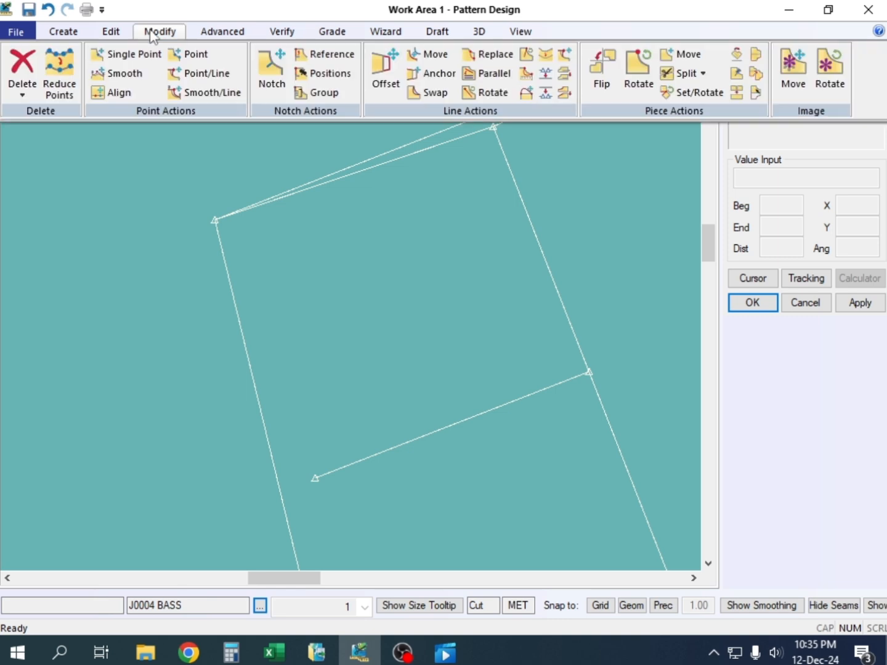
left_click(563, 56)
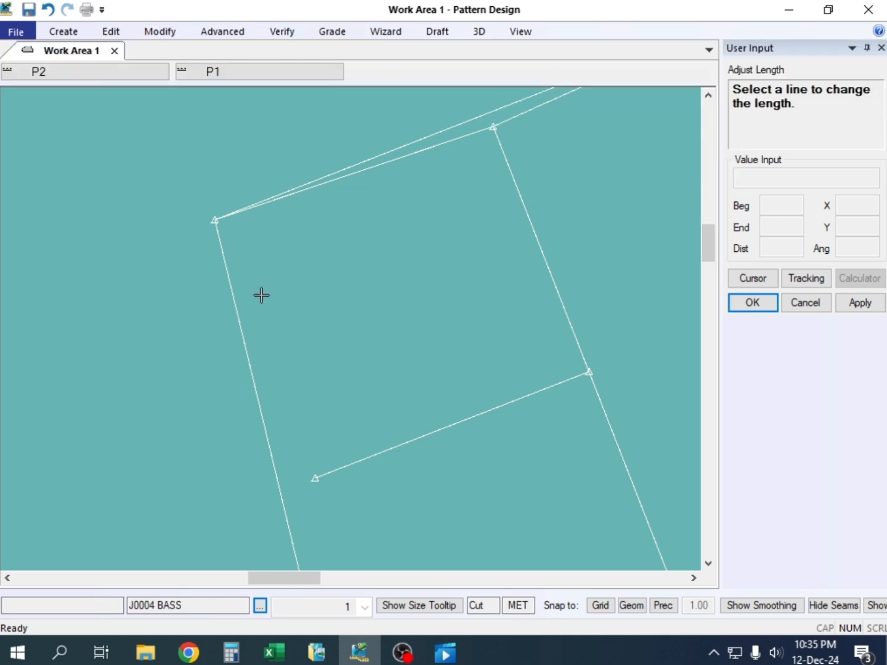
left_click(223, 263)
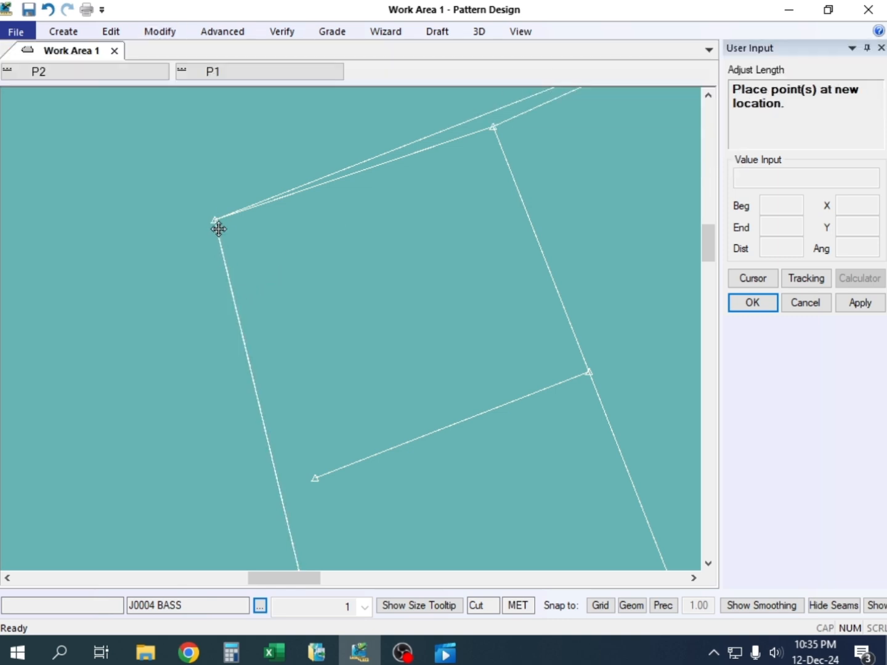
left_click(218, 228)
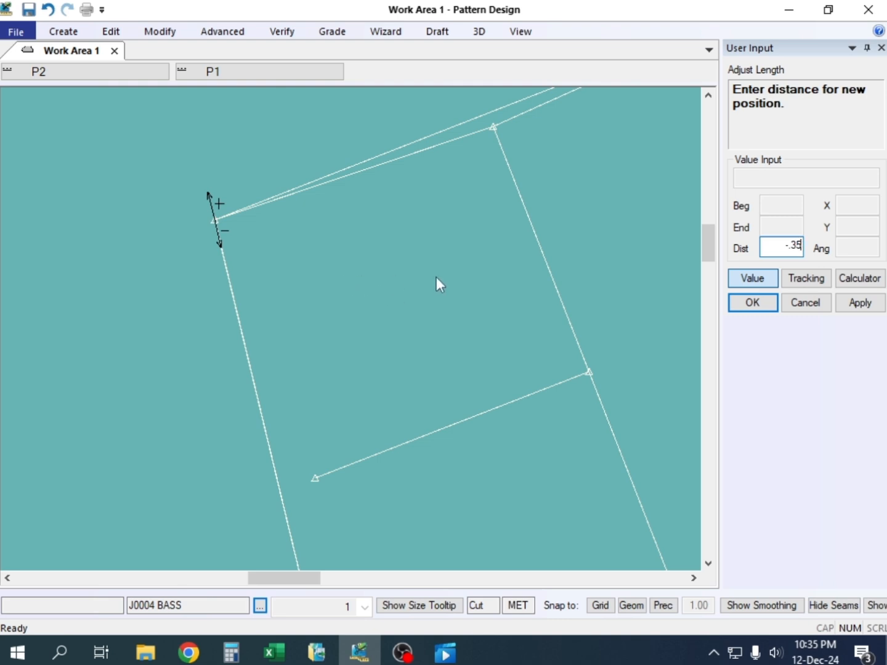
left_click(854, 307)
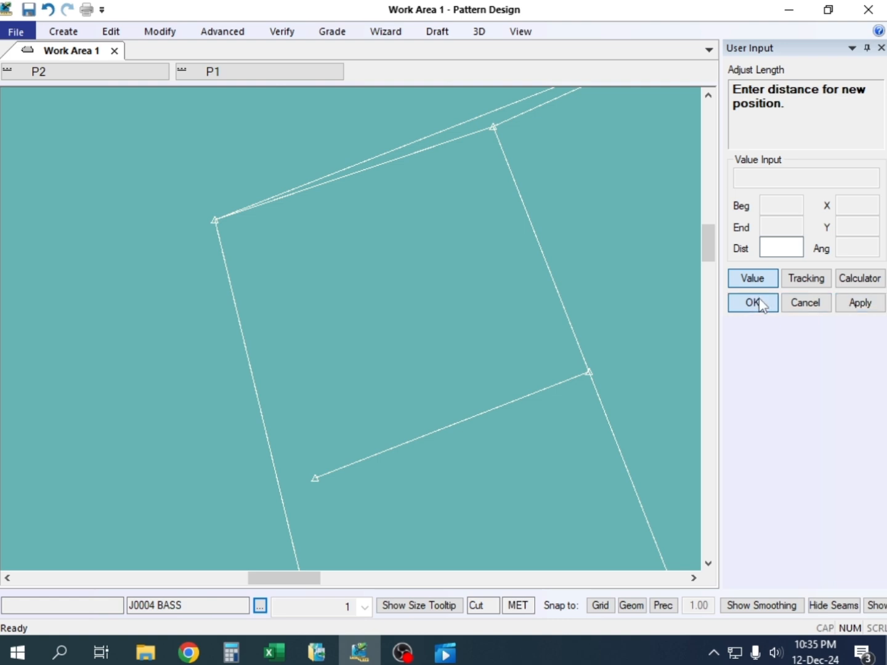
left_click(733, 304)
right_click(259, 157)
left_click(259, 157)
Delete the opening line, its mirrored copy and the straight line spanning them
scroll(355, 240, "down", 1)
middle_click_drag(355, 239, 258, 323)
key("Delete")
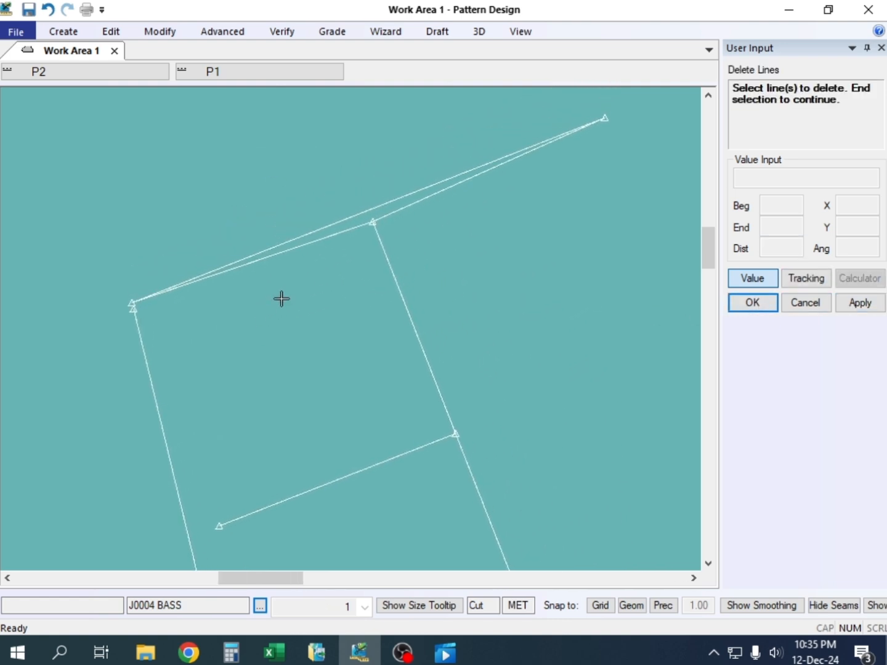
left_click(349, 214)
left_click(354, 232)
left_click(394, 213)
right_click(386, 159)
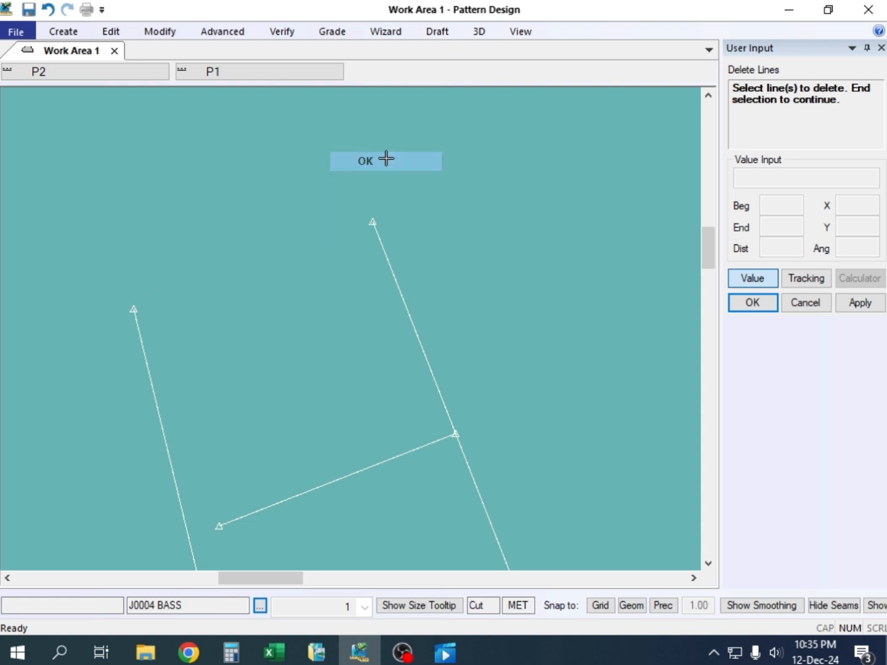
left_click(385, 169)
Draw a new two-point sleeve opening line from the shortened underarm line's end to the outer line's end
key("alt+l")
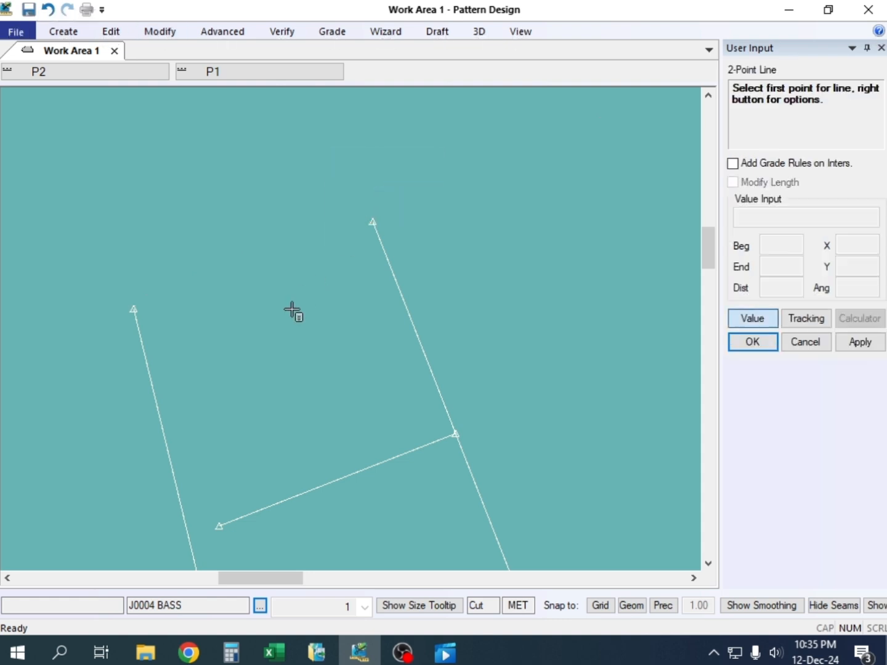
left_click(128, 302)
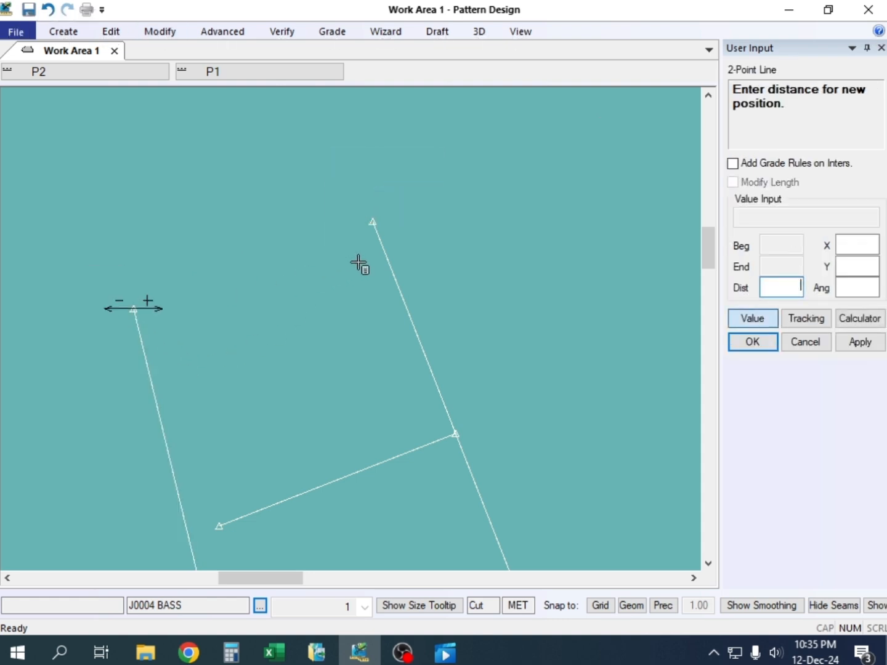
key("Return")
left_click(373, 221)
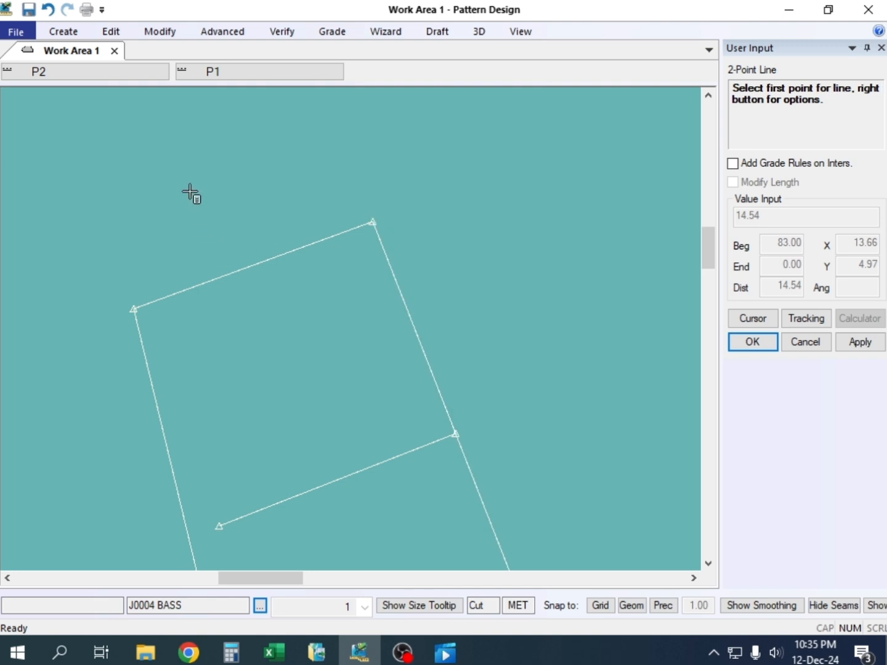
Mirror the new opening line across the sleeve's outer line, check the transition at their junction, and end the command
left_click(160, 31)
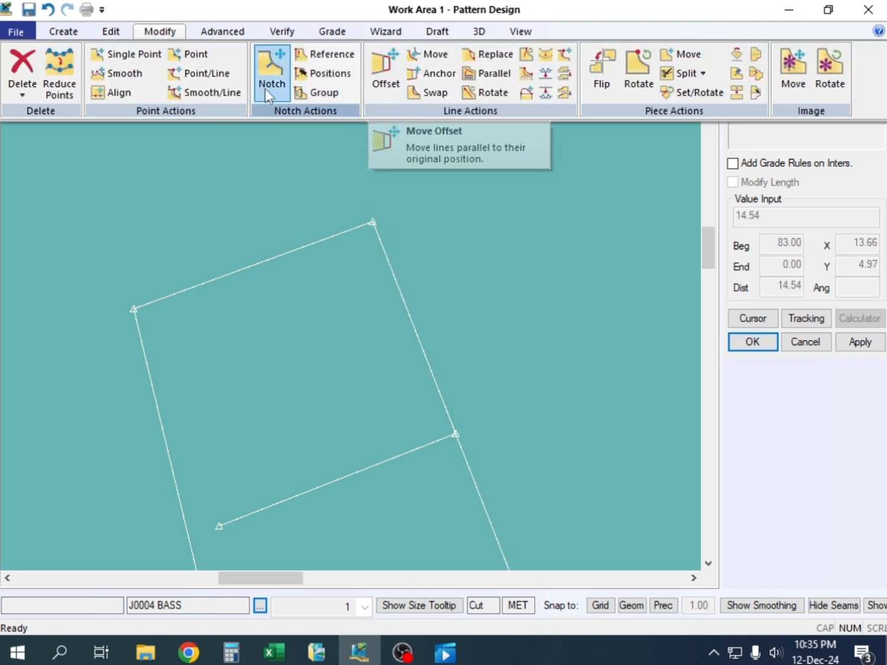
left_click(108, 34)
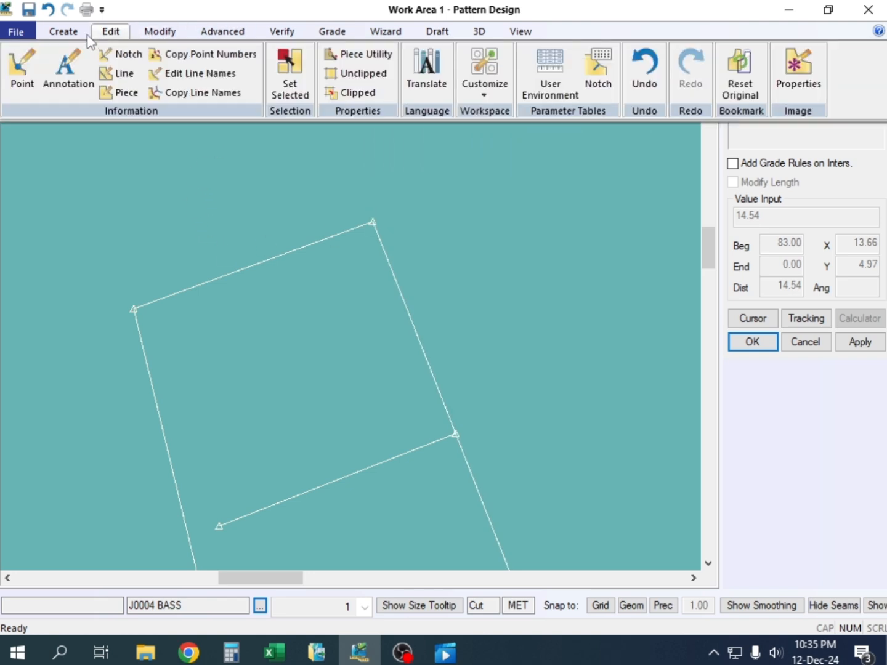
left_click(63, 34)
left_click(382, 73)
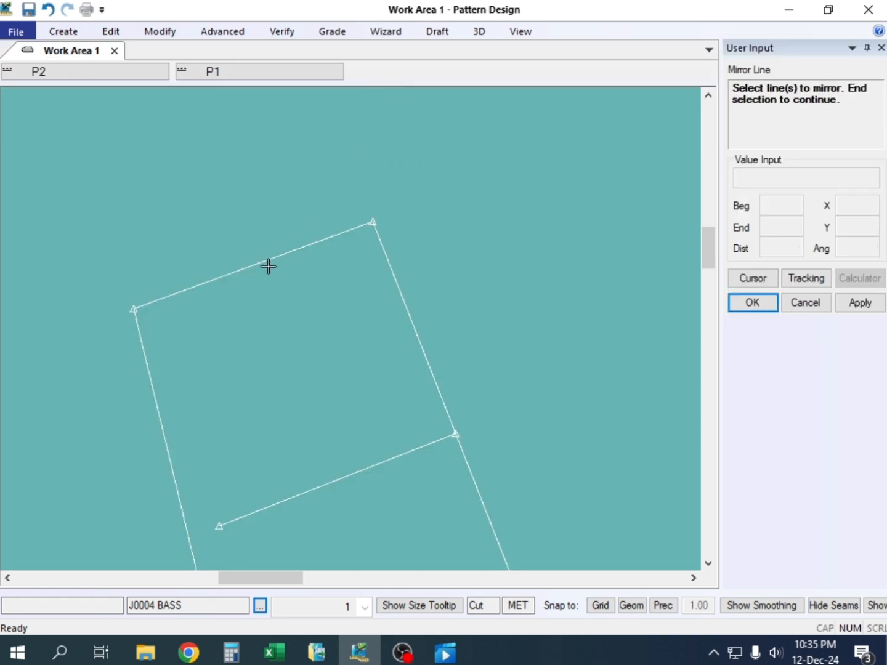
left_click(302, 237)
right_click(323, 208)
left_click(323, 206)
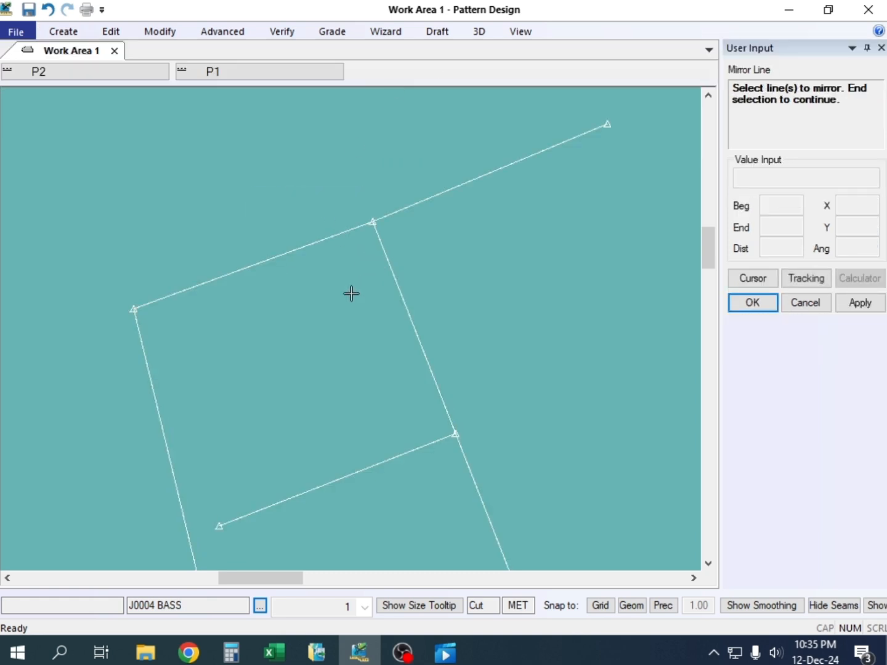
scroll(352, 287, "down", 2)
scroll(400, 268, "up", 4)
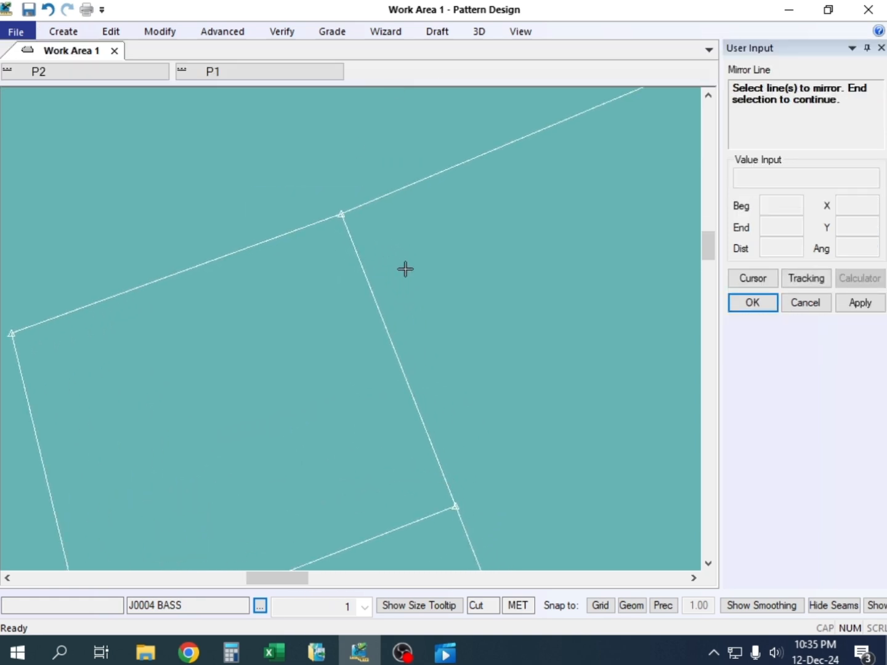
scroll(405, 269, "down", 2)
scroll(398, 262, "down", 1)
right_click(311, 143)
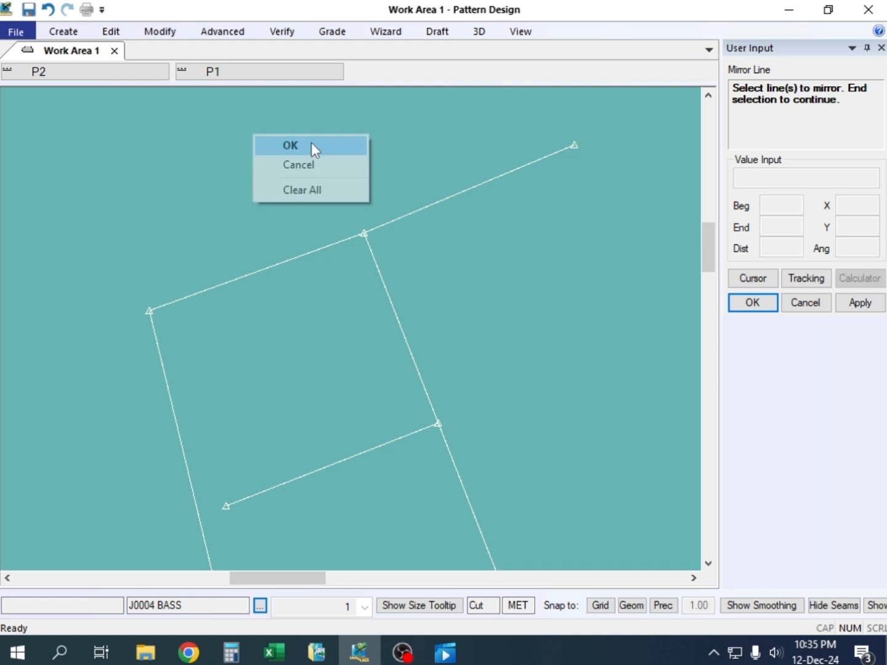
left_click(311, 144)
left_click(342, 301)
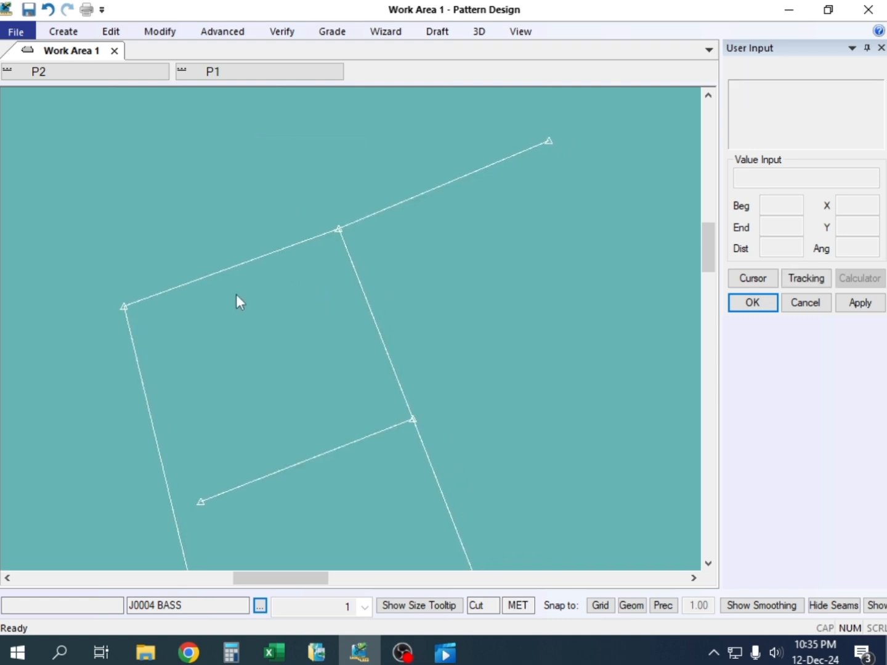
Draw a straight two-point line from the underarm line's end to the far end of the mirrored opening line
key("l")
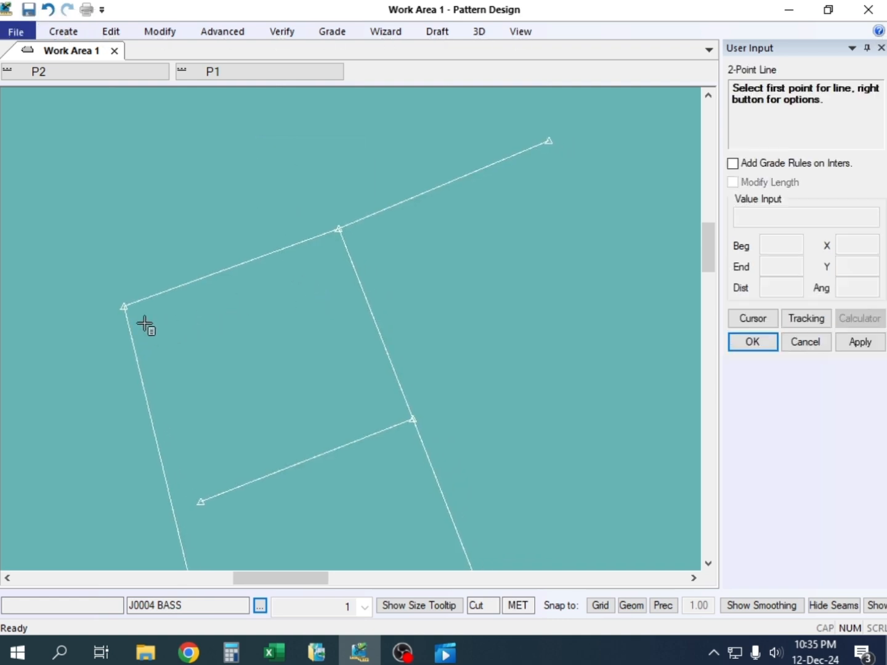
left_click(124, 306)
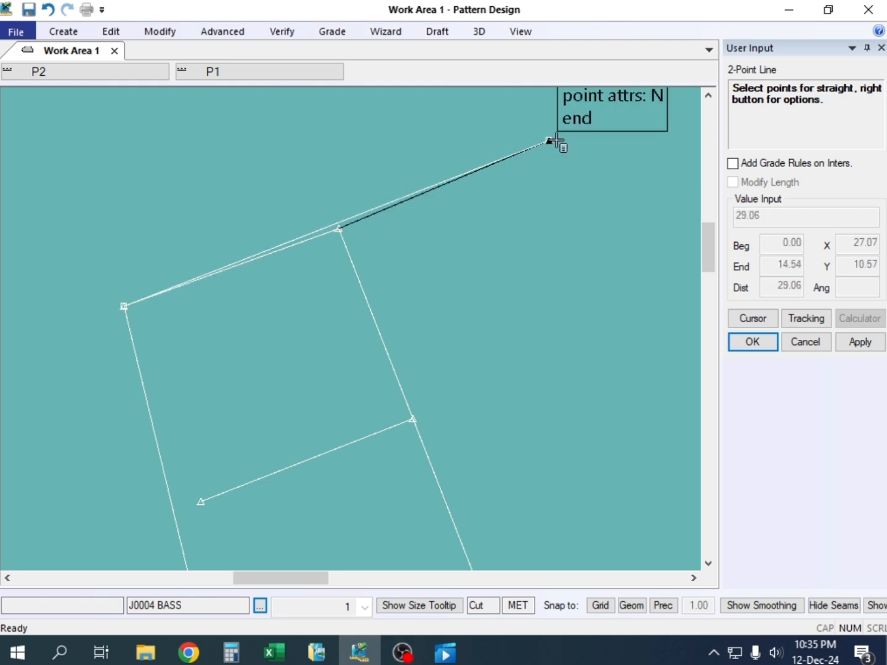
left_click(555, 141)
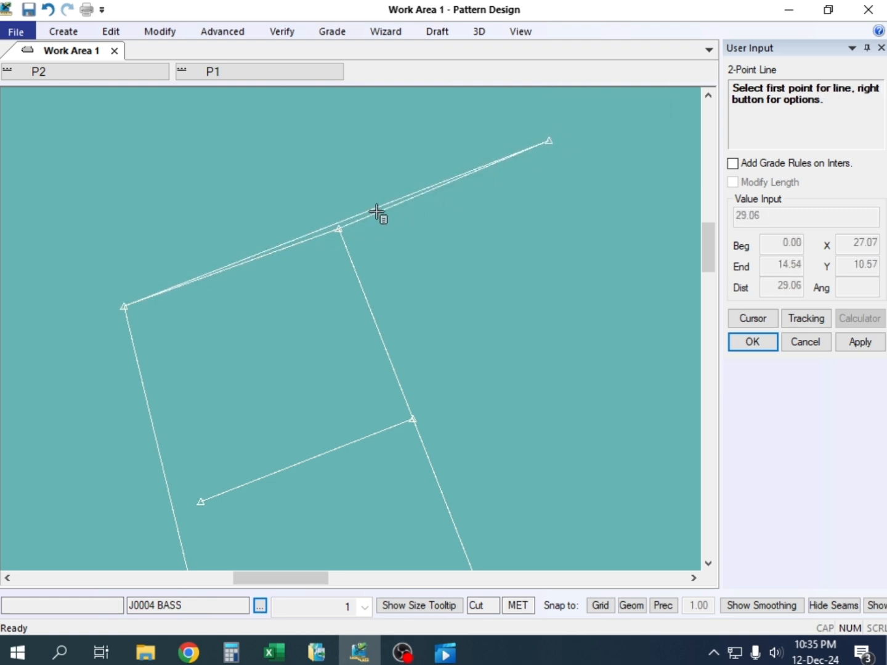
right_click(269, 186)
left_click(262, 134)
Offset the straight spanning line evenly inward, as one added copy, so it passes through the outer line's end
scroll(343, 225, "up", 3)
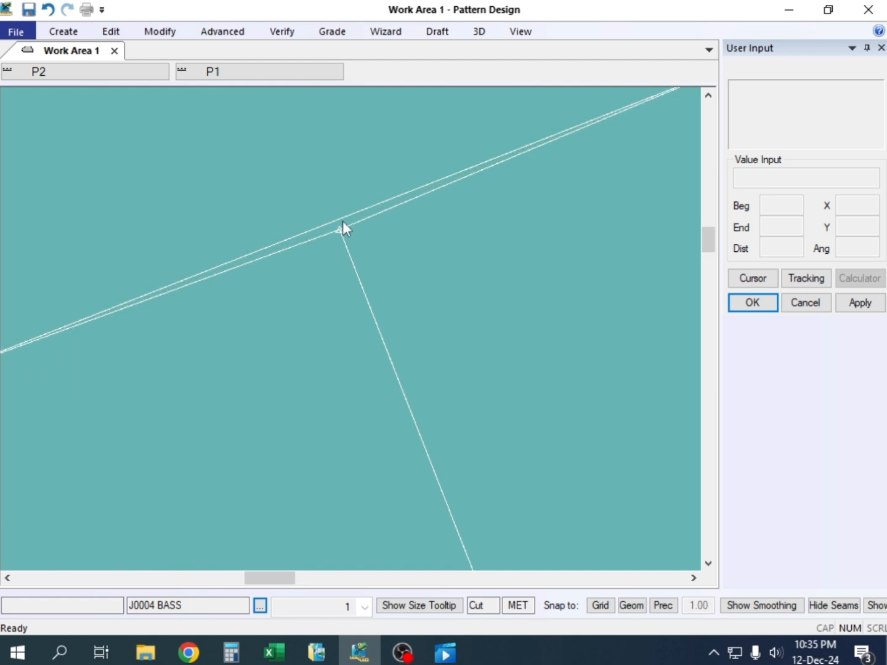
scroll(342, 224, "down", 3)
middle_click_drag(335, 276, 350, 272)
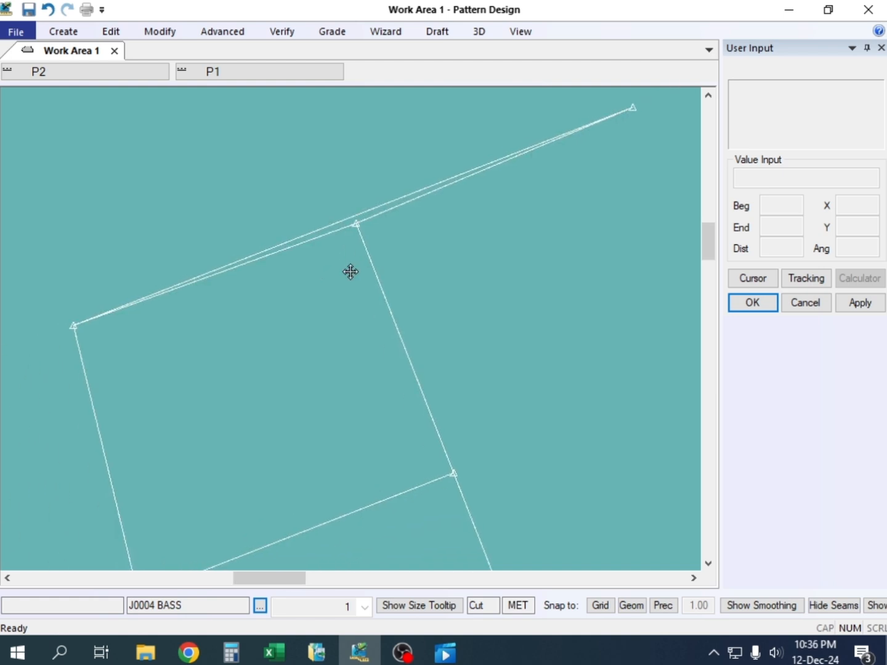
scroll(318, 284, "up", 1)
scroll(317, 284, "up", 1)
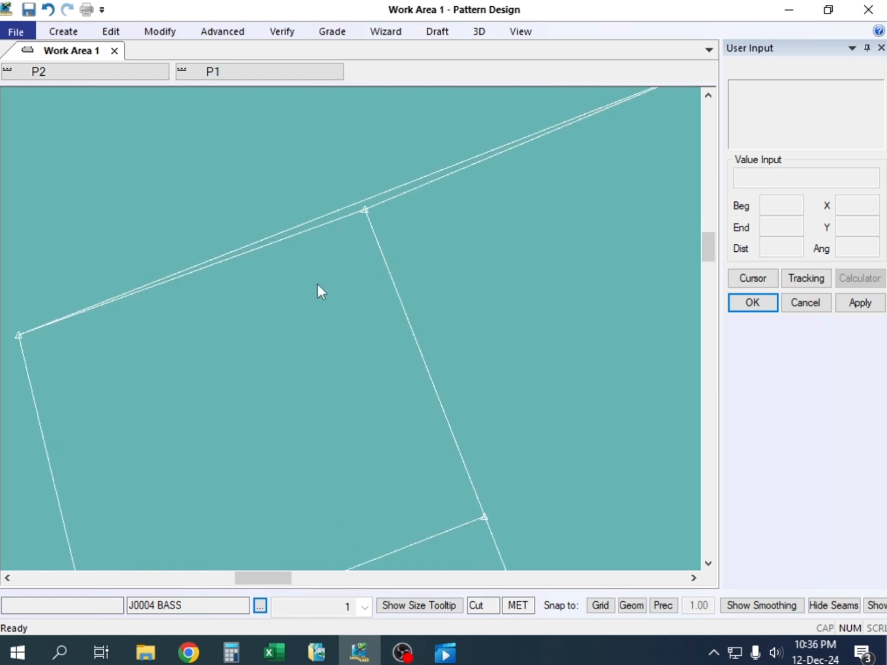
scroll(318, 284, "down", 2)
middle_click_drag(317, 282, 317, 278)
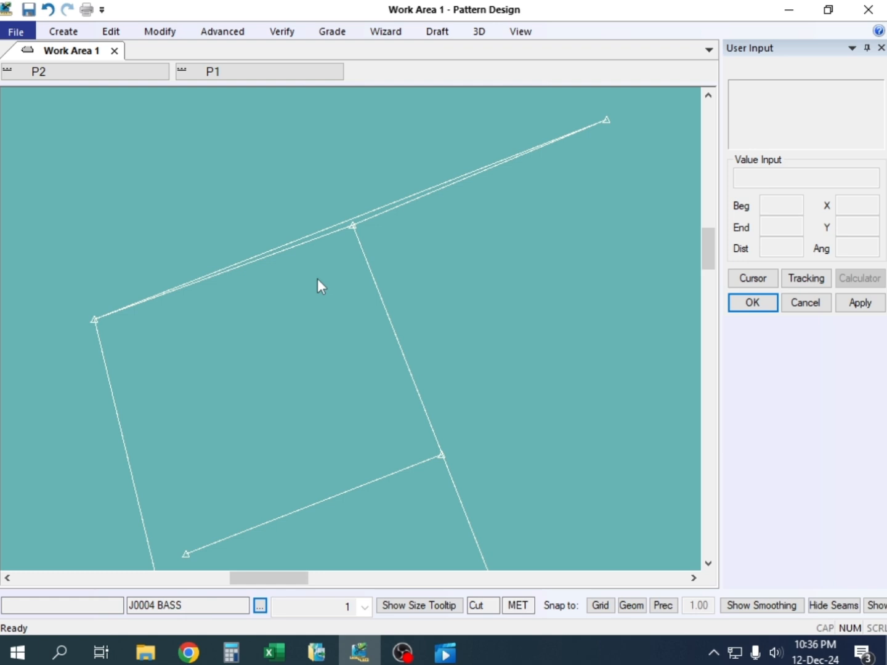
key("o")
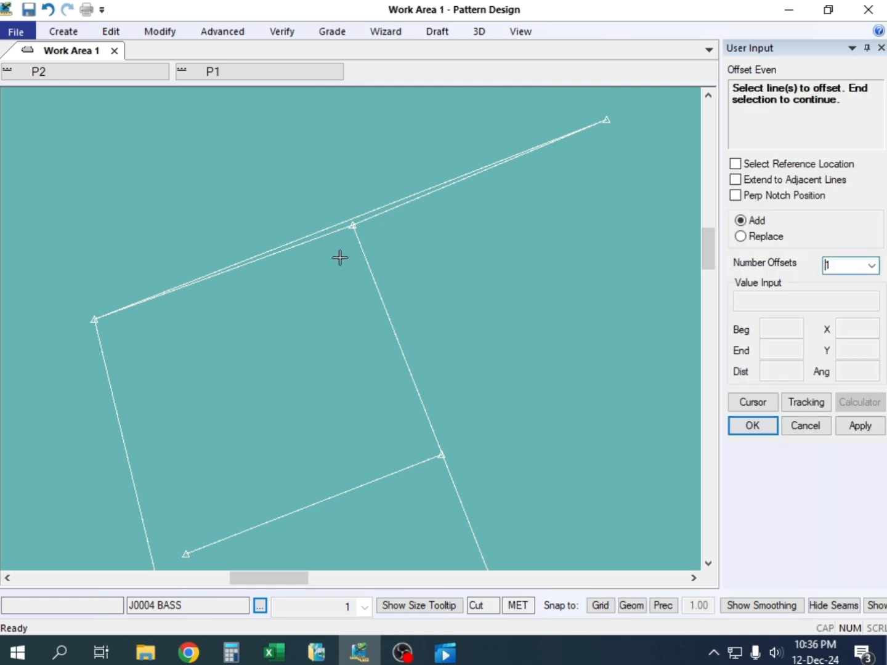
left_click(359, 217)
right_click(359, 217)
left_click(361, 218)
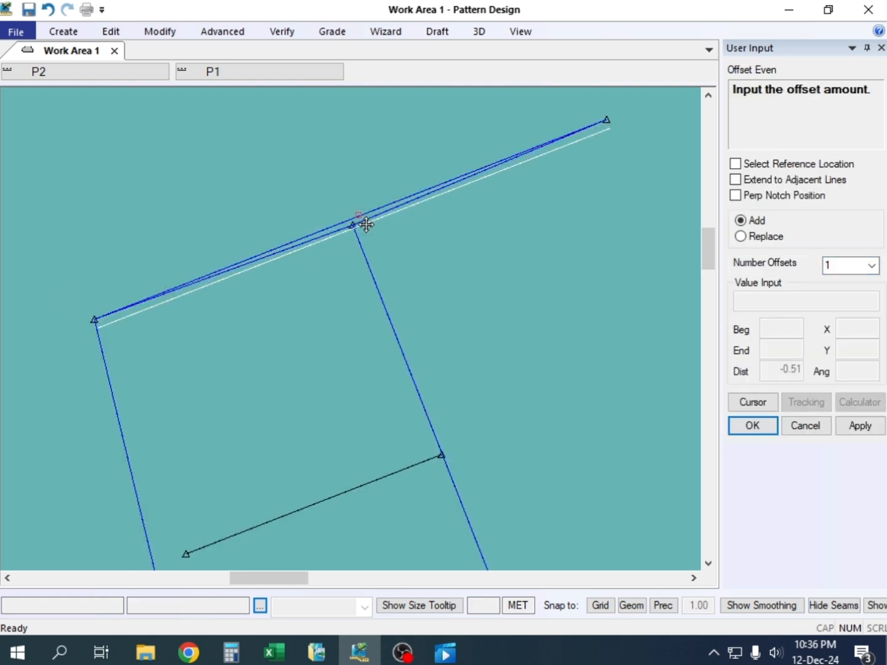
left_click(359, 223)
right_click(257, 170)
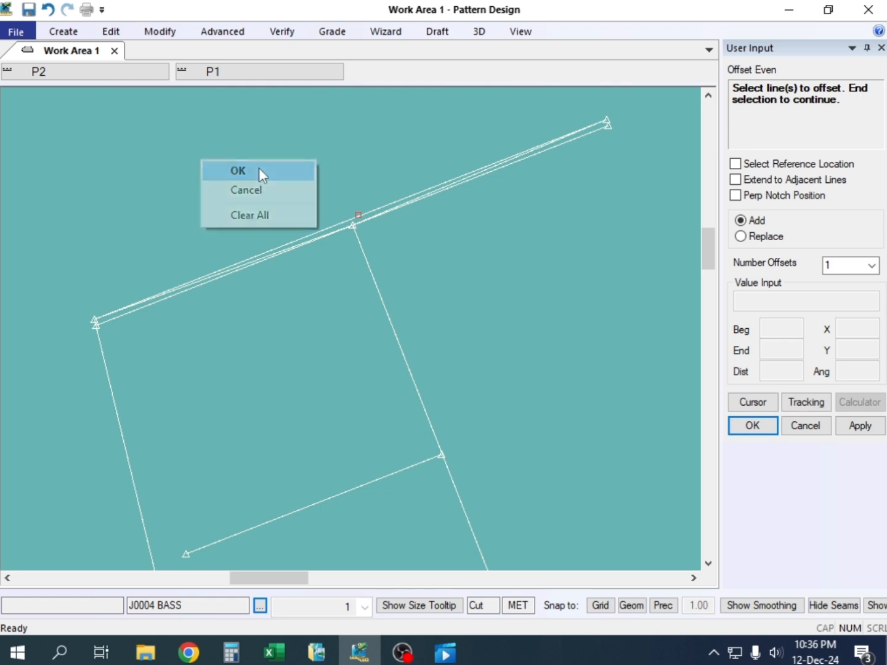
left_click(258, 168)
Adjust the underarm line's length so that its opening end meets the end of the offset line
scroll(143, 296, "up", 5)
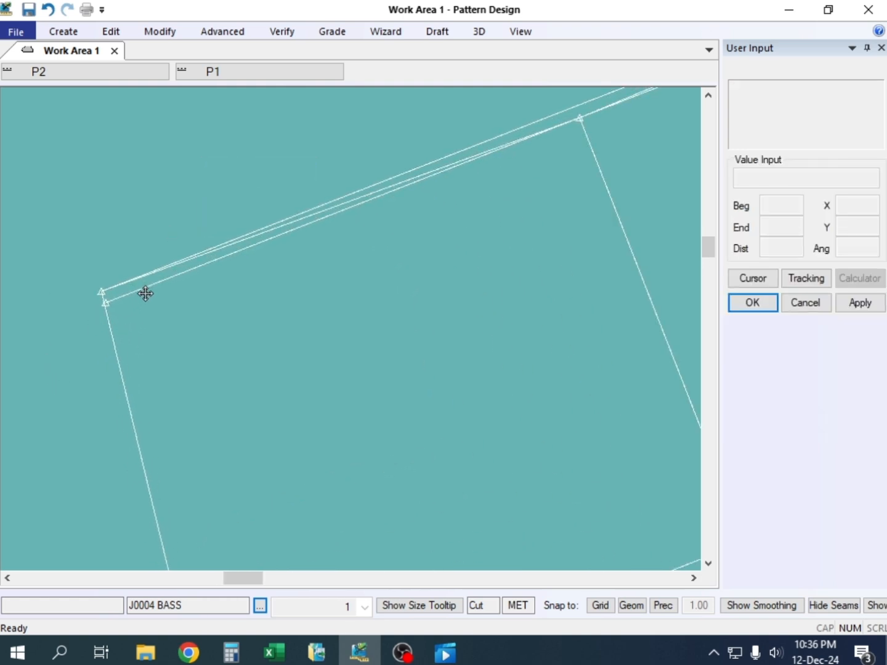
left_click(160, 31)
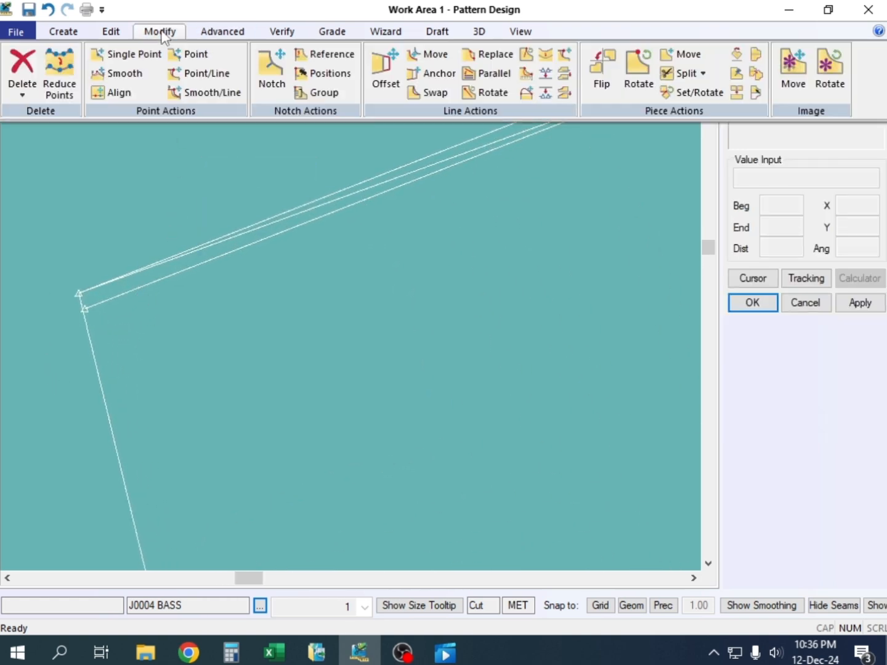
left_click(563, 56)
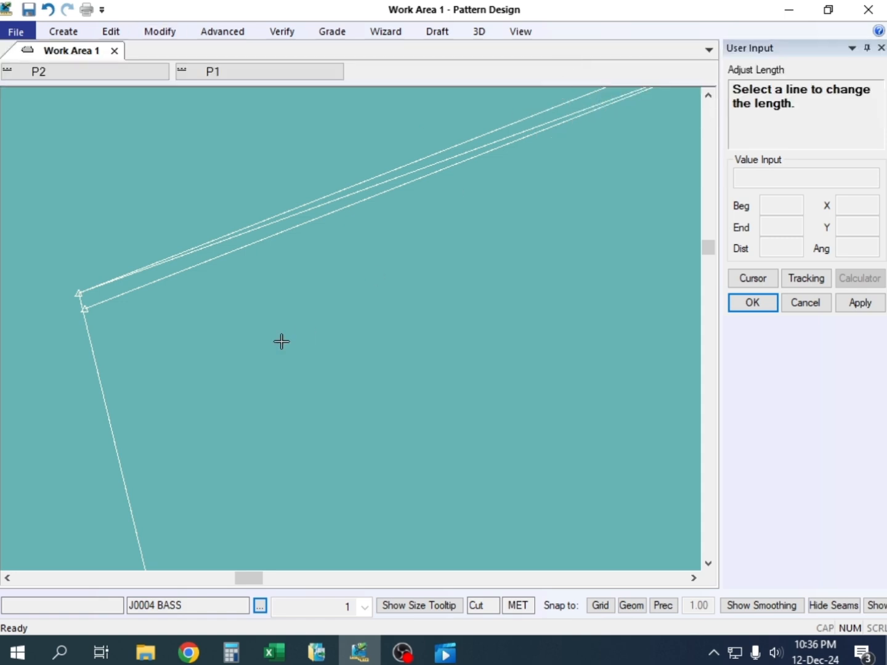
left_click(79, 302)
left_click(89, 312)
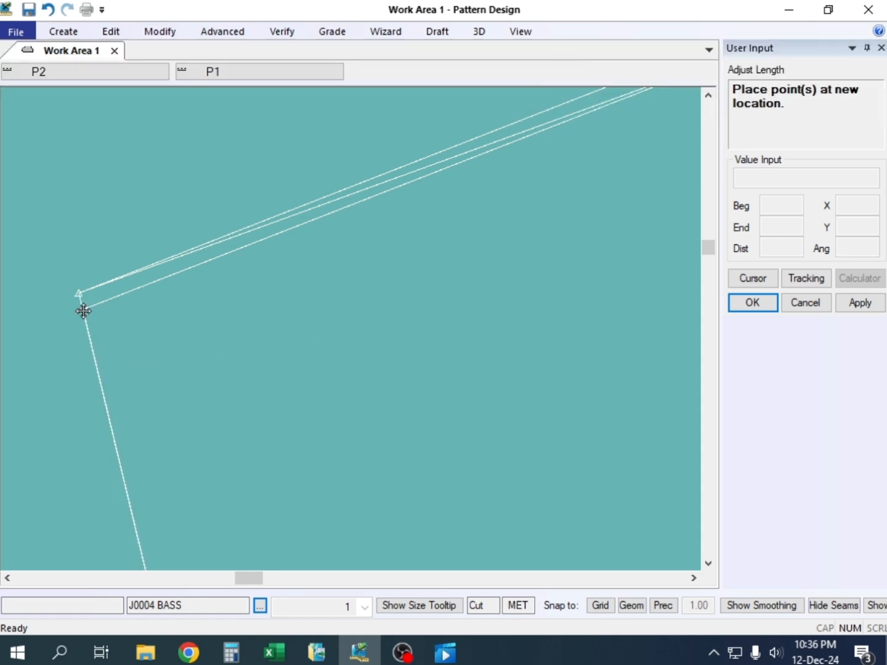
left_click(88, 309)
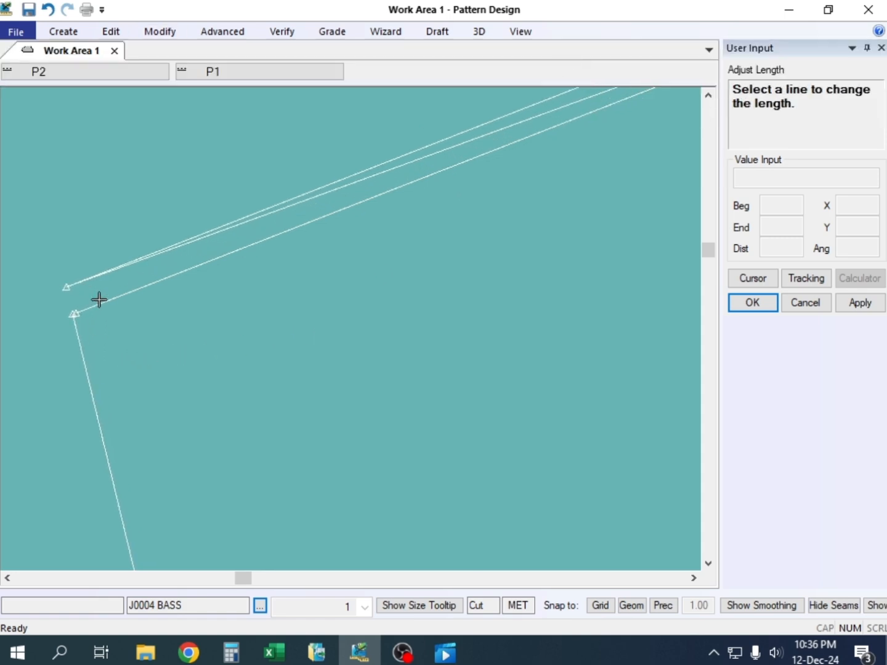
scroll(99, 307, "up", 2)
right_click(91, 147)
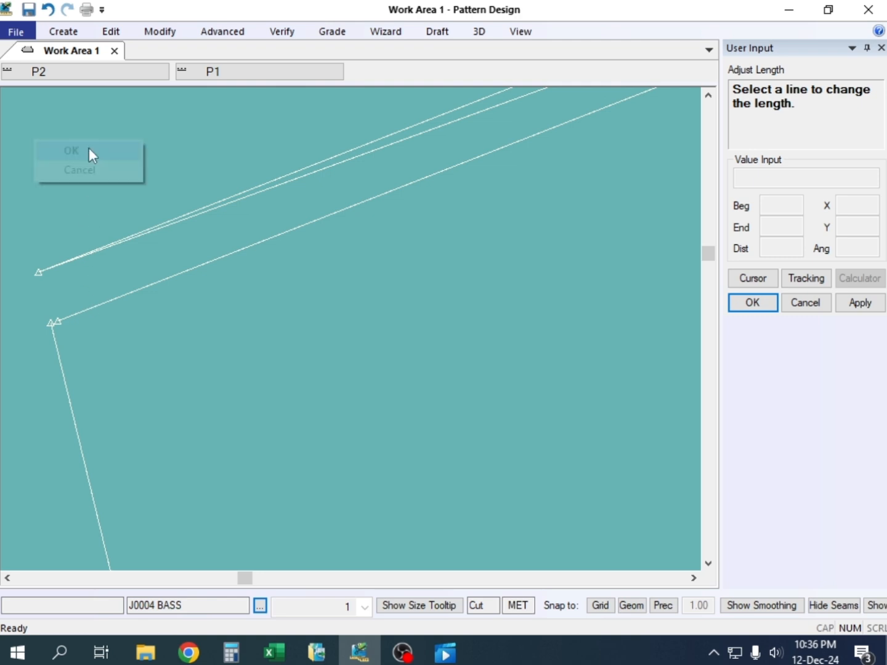
left_click(91, 148)
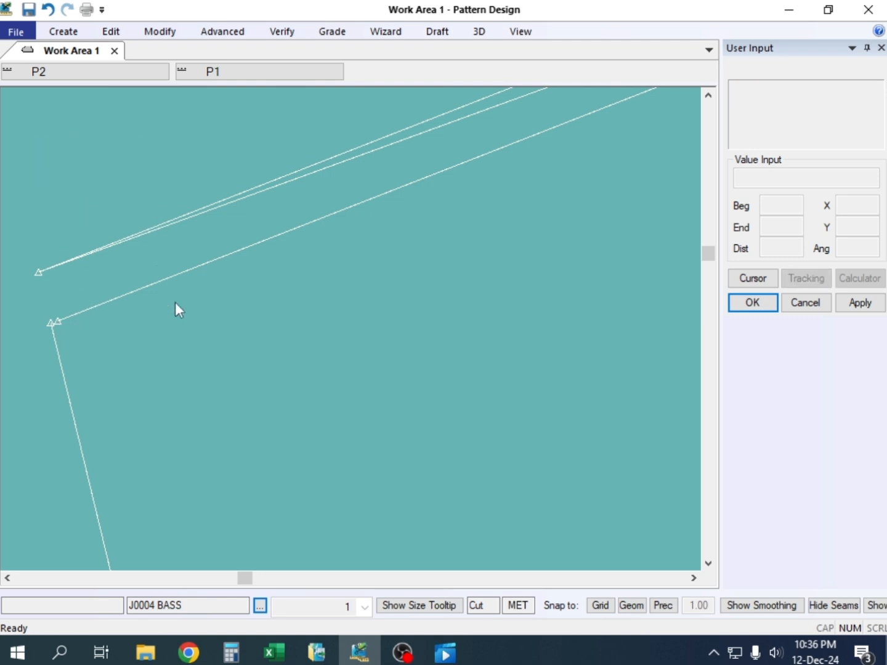
Delete the old sleeve opening line on the underarm side of the outer line
key("Delete")
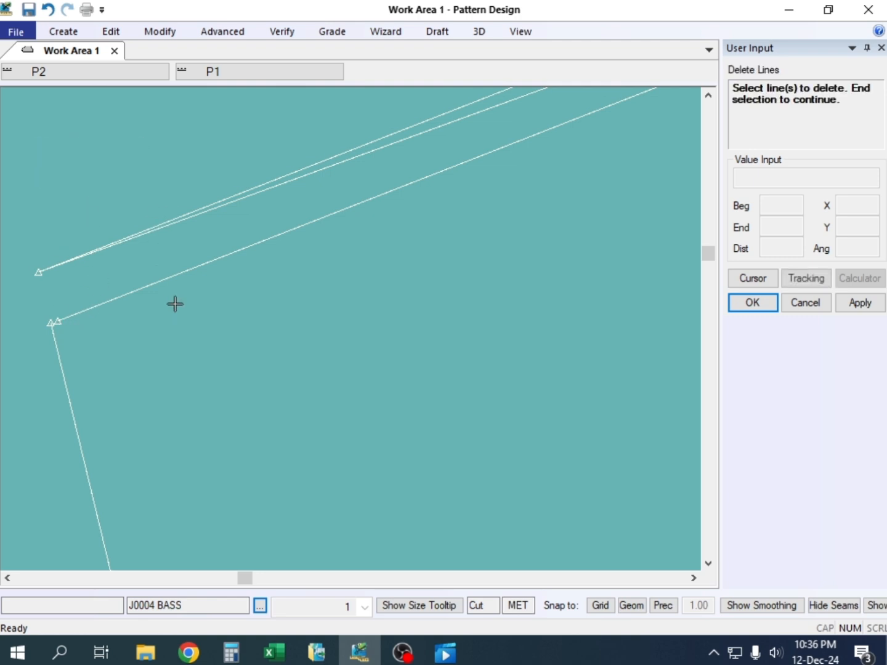
left_click(244, 198)
right_click(244, 172)
left_click(246, 173)
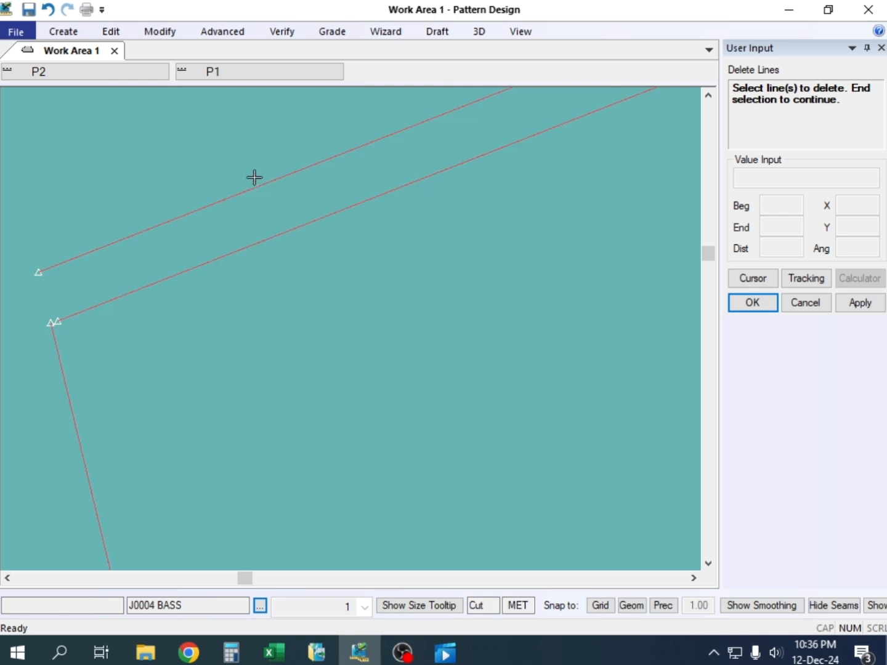
right_click(203, 180)
left_click(271, 211)
Delete the original straight spanning line above the offset line
scroll(212, 243, "down", 3)
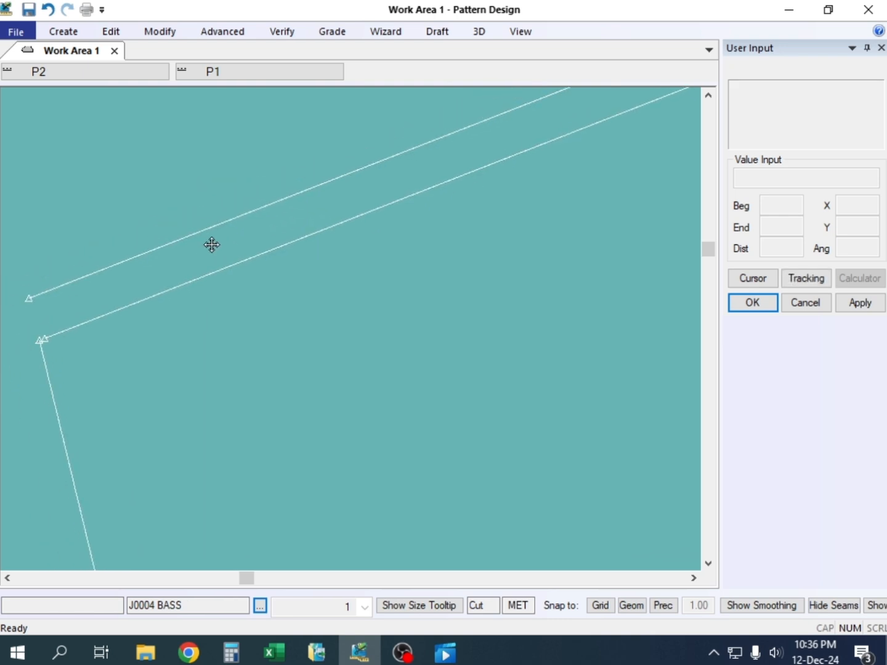
scroll(128, 293, "down", 5)
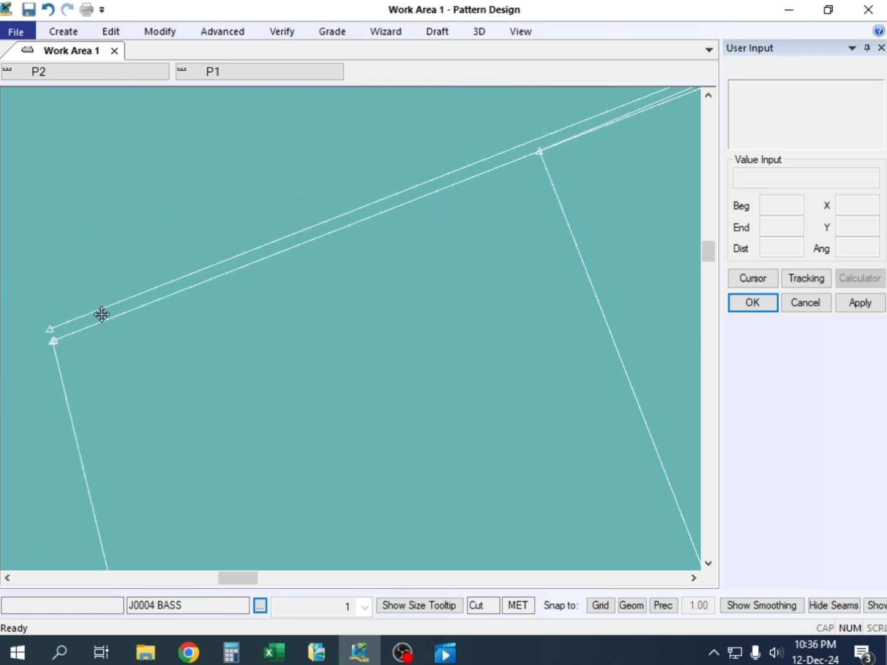
key("Delete")
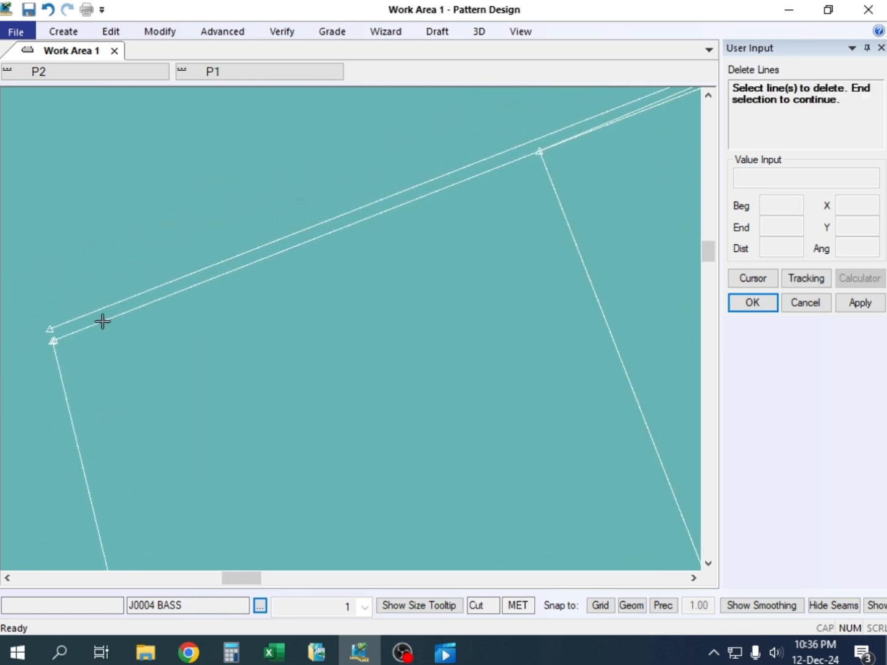
left_click(242, 253)
right_click(235, 197)
left_click(236, 196)
right_click(272, 191)
left_click(272, 191)
Delete the mirrored copy of the old opening line beyond the outer line
middle_click_drag(323, 269, 71, 334)
scroll(92, 327, "down", 1)
scroll(126, 319, "down", 2)
middle_click_drag(122, 321, 146, 313)
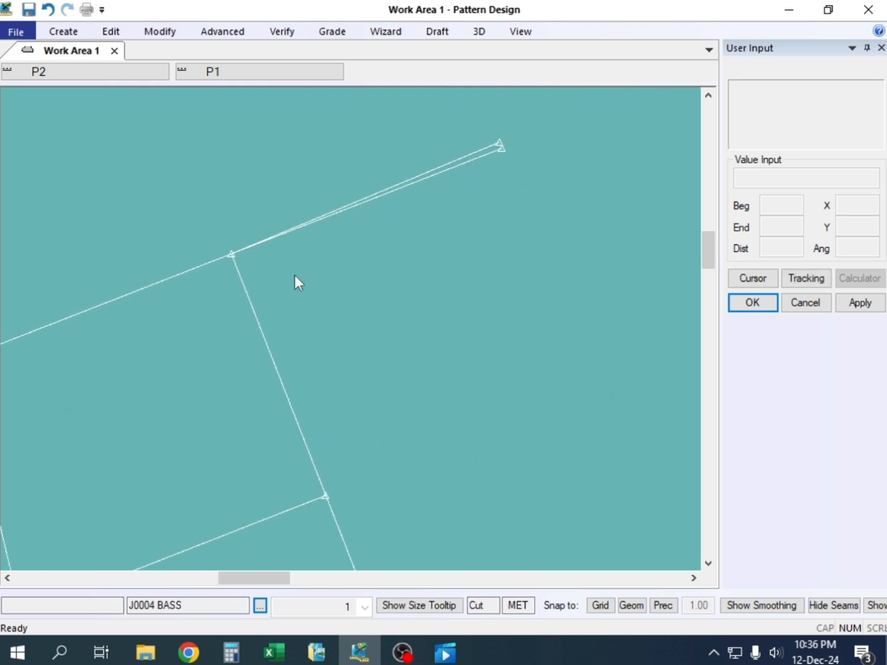
key("Delete")
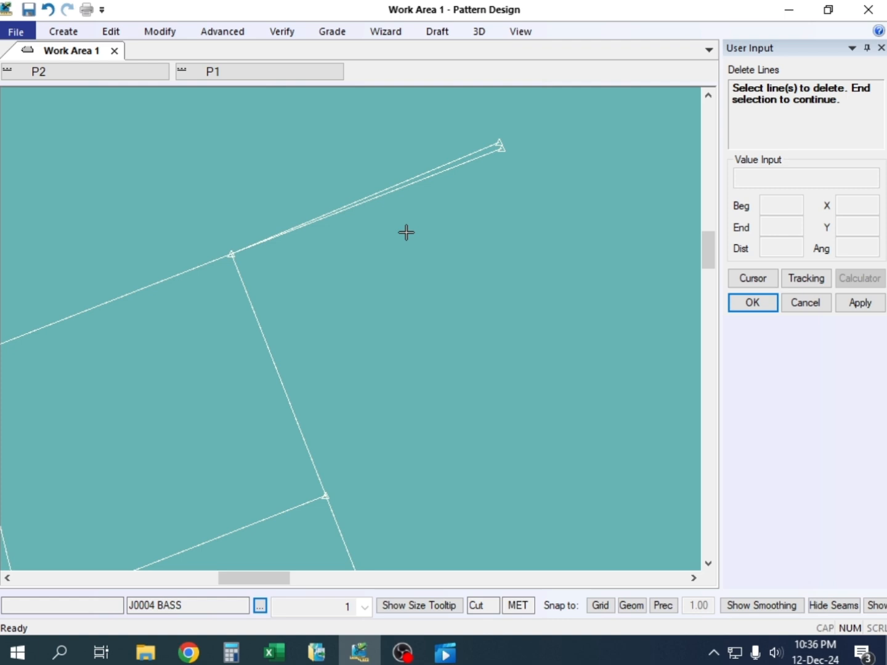
left_click(464, 158)
right_click(451, 133)
left_click(451, 133)
right_click(455, 134)
left_click(457, 135)
Delete the offset line running across the sleeve opening
middle_click_drag(374, 261, 477, 213)
scroll(490, 227, "down", 2)
scroll(414, 215, "up", 2)
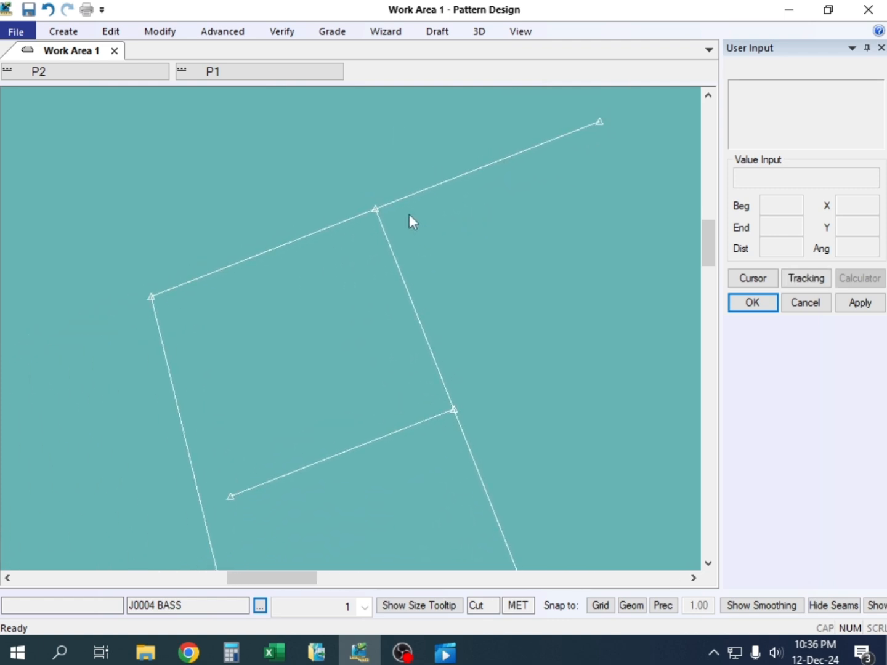
key("Delete")
left_click(417, 192)
right_click(421, 192)
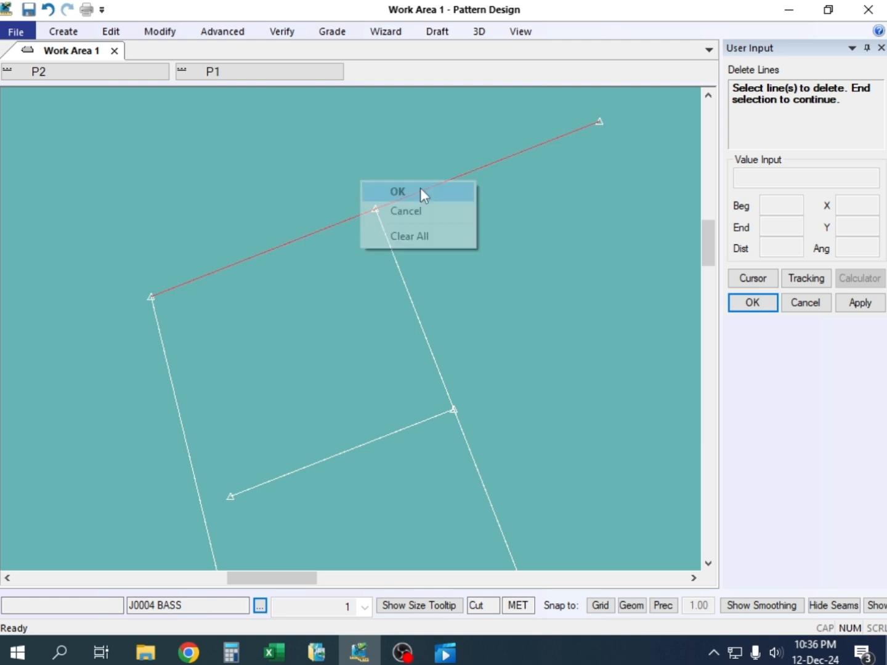
left_click(422, 193)
right_click(206, 131)
left_click(214, 133)
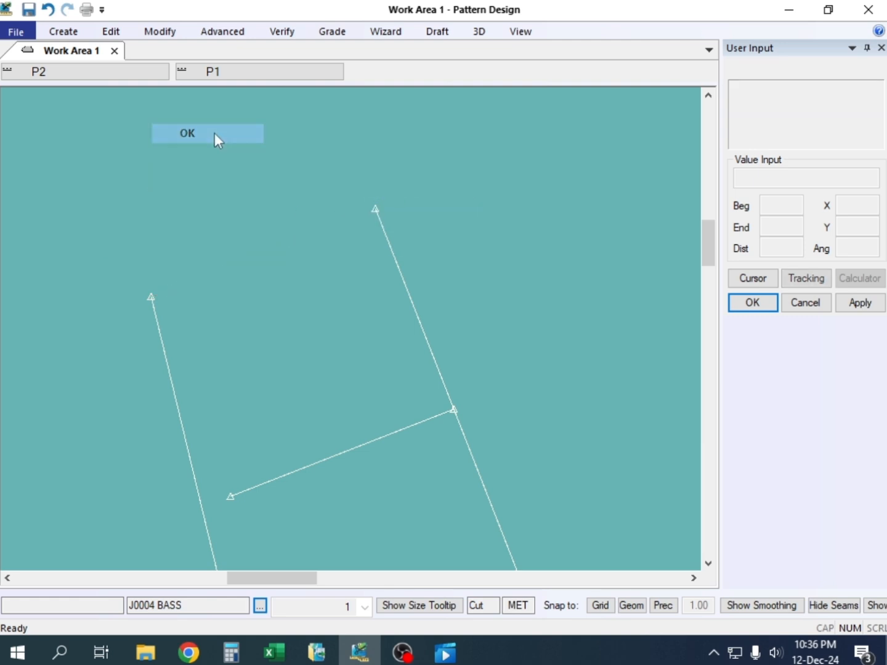
Draw a two-point sleeve opening line from the adjusted underarm line's end to the outer line's end
key("alt+l")
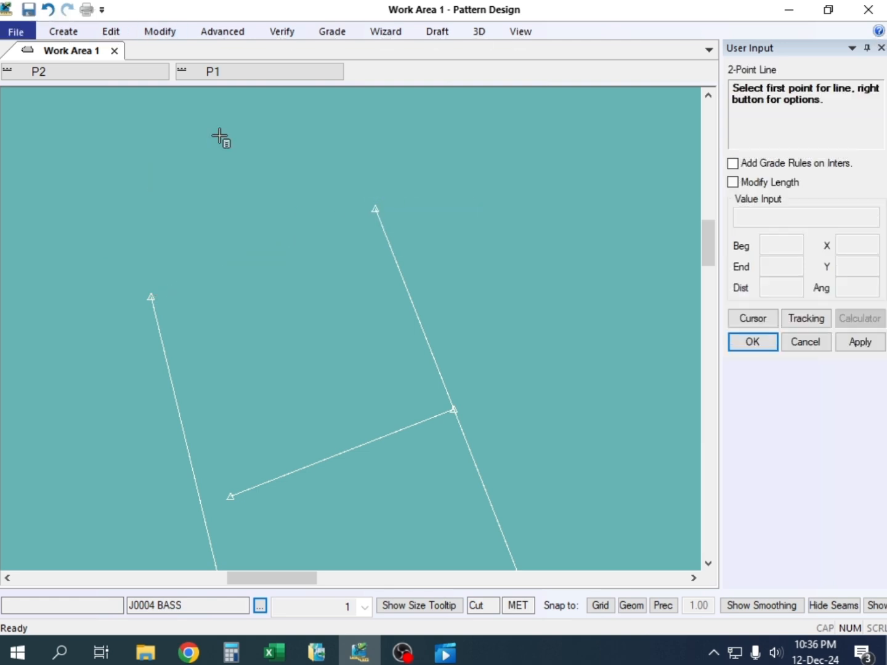
left_click(154, 293)
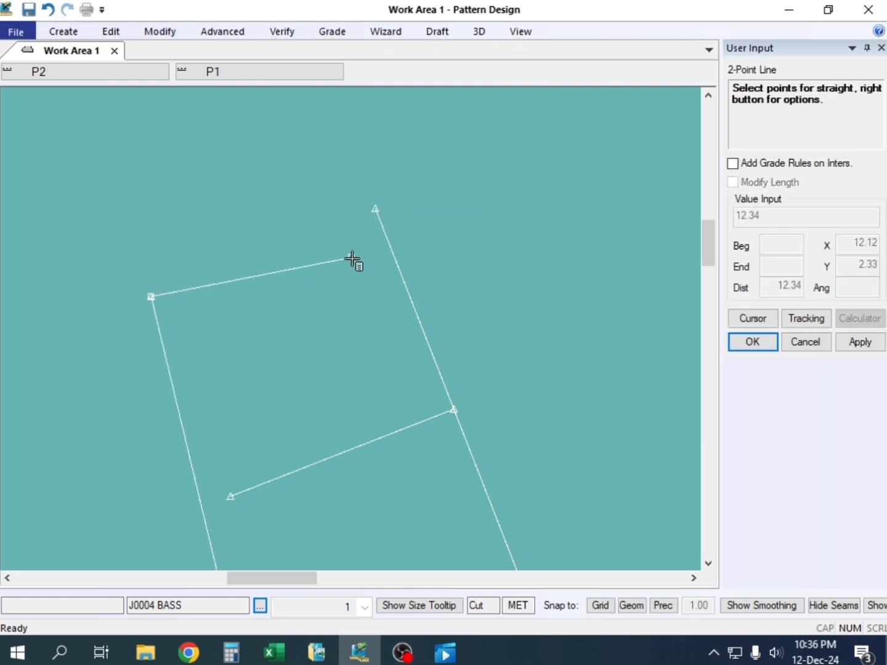
left_click(376, 207)
right_click(281, 177)
left_click(276, 176)
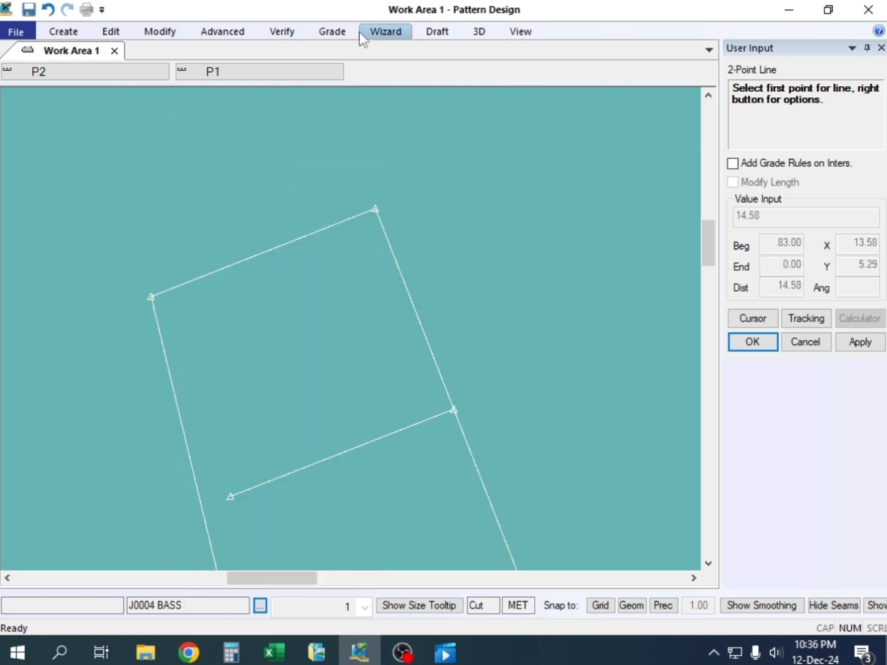
Measure the length of the redrawn sleeve opening line
left_click(336, 33)
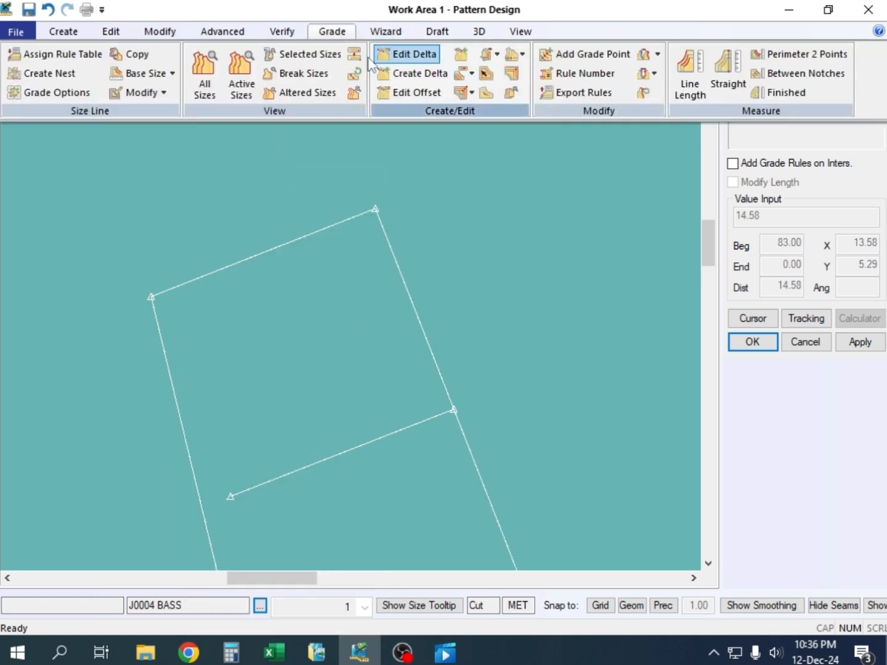
left_click(282, 32)
left_click(390, 80)
left_click(301, 237)
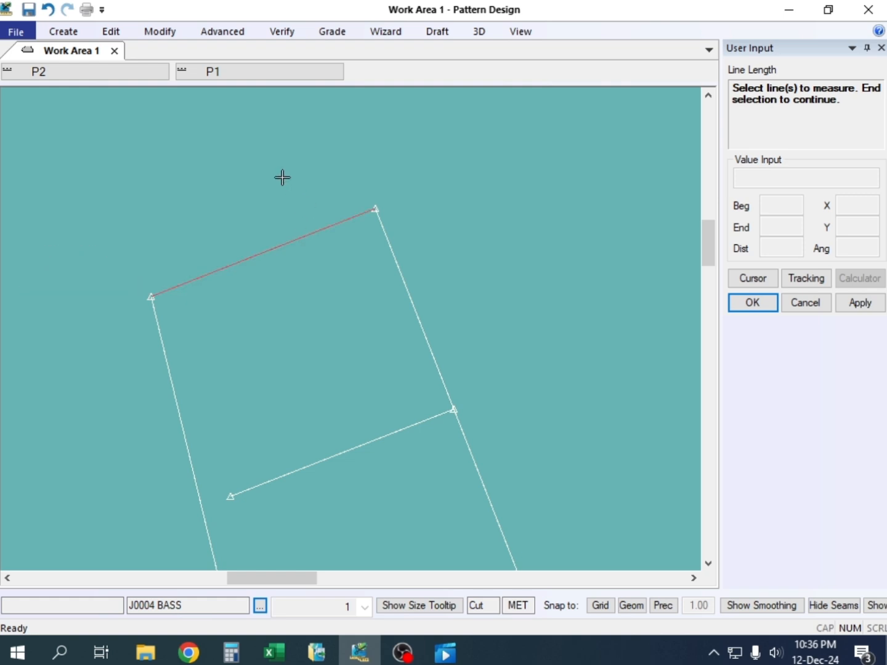
right_click(282, 178)
left_click(283, 180)
scroll(266, 265, "up", 3)
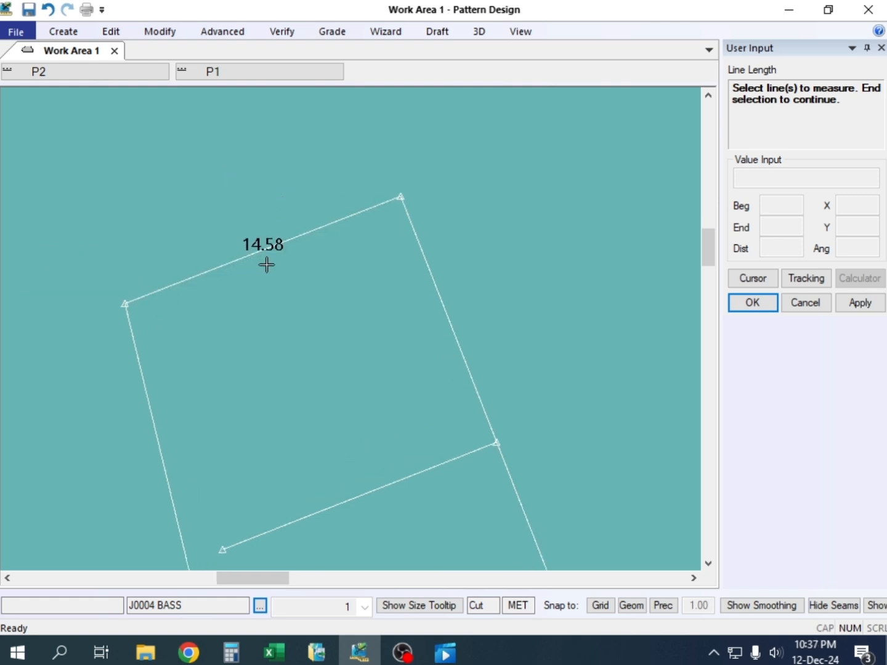
scroll(266, 264, "up", 2)
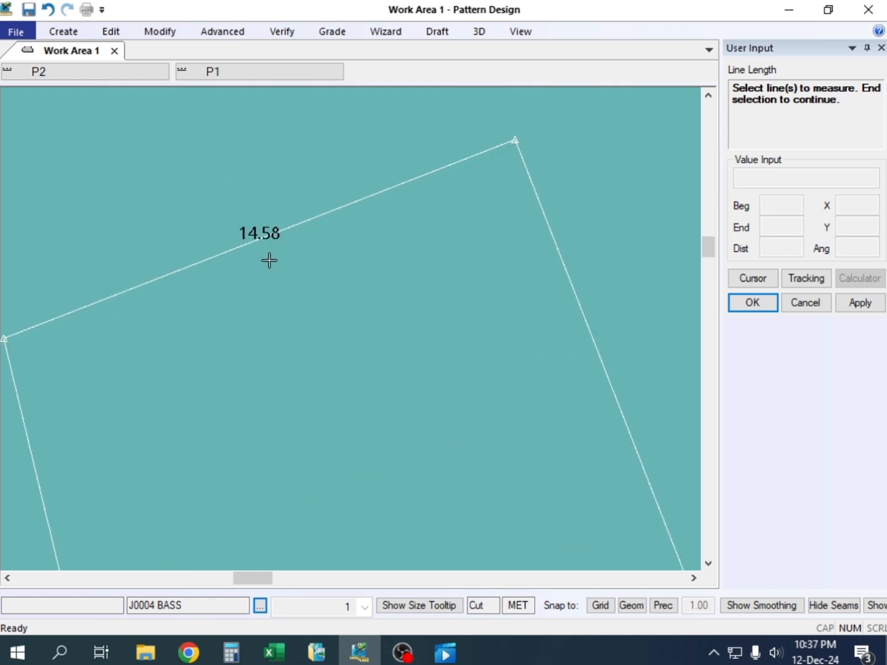
scroll(472, 216, "down", 2)
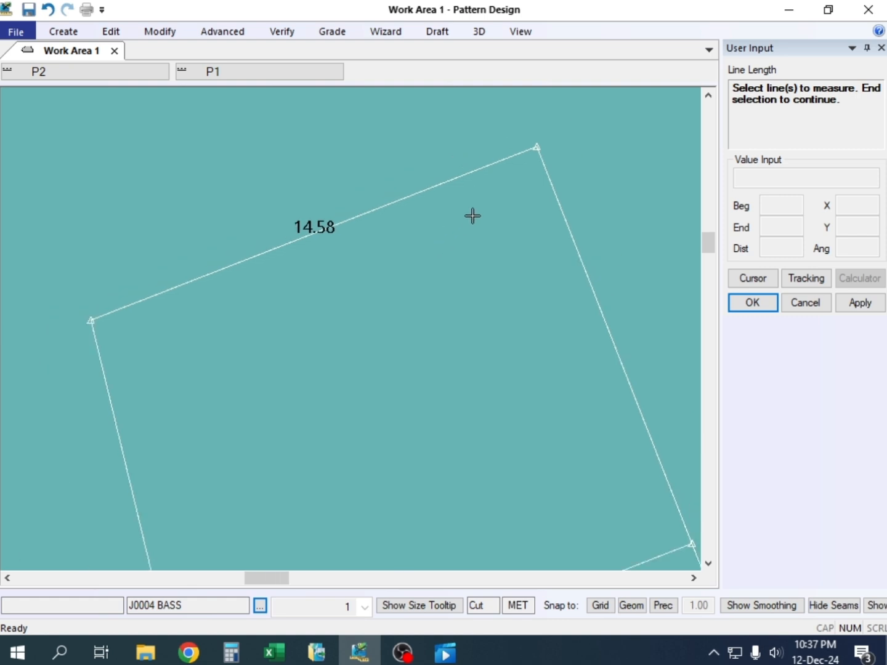
Shorten the sleeve opening line by 0.08 at its underarm end with Adjust Length
scroll(159, 289, "up", 2)
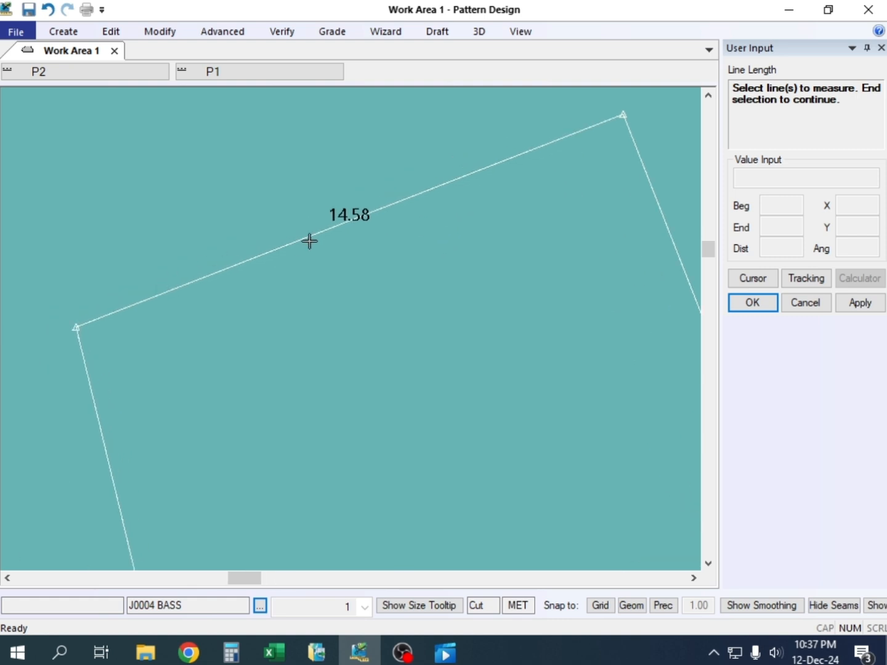
scroll(376, 225, "up", 2)
right_click(217, 136)
left_click(287, 168)
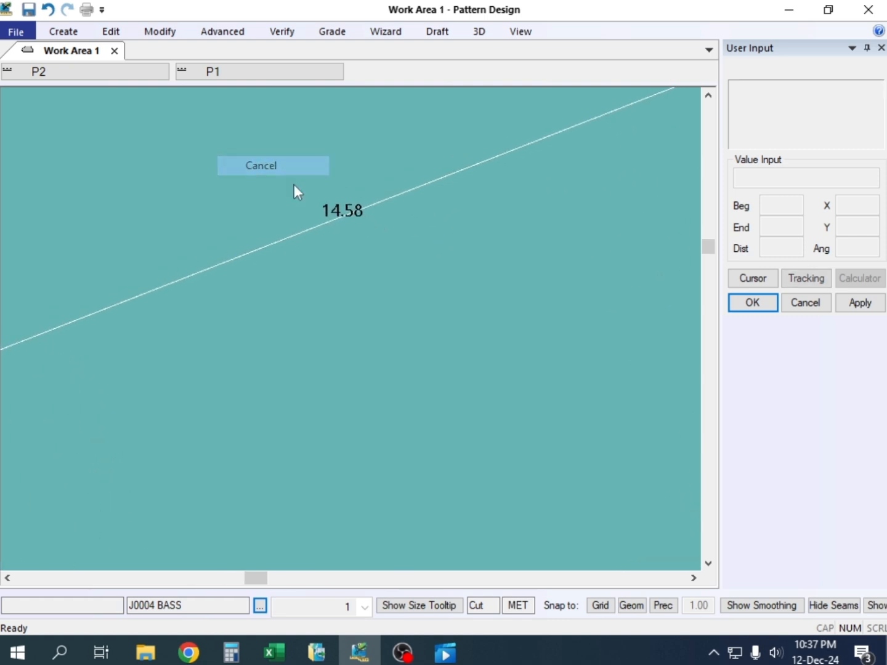
scroll(378, 259, "down", 3)
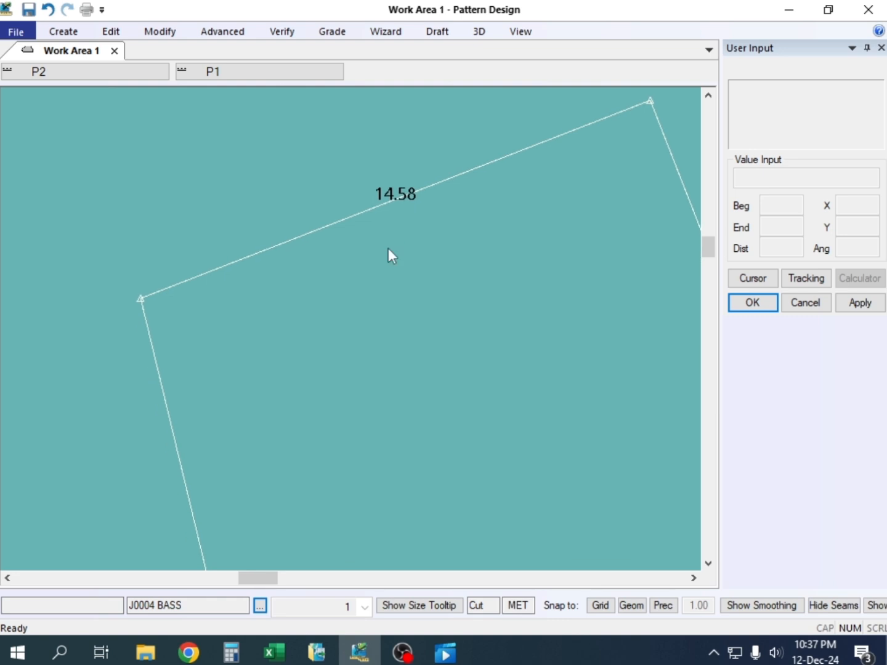
left_click(171, 32)
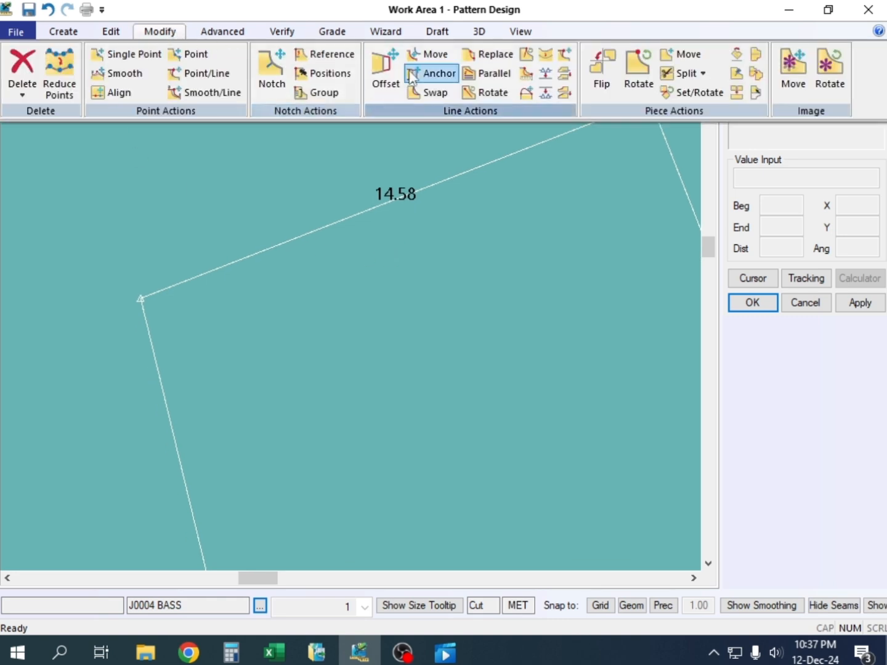
left_click(546, 55)
left_click(267, 248)
left_click(143, 297)
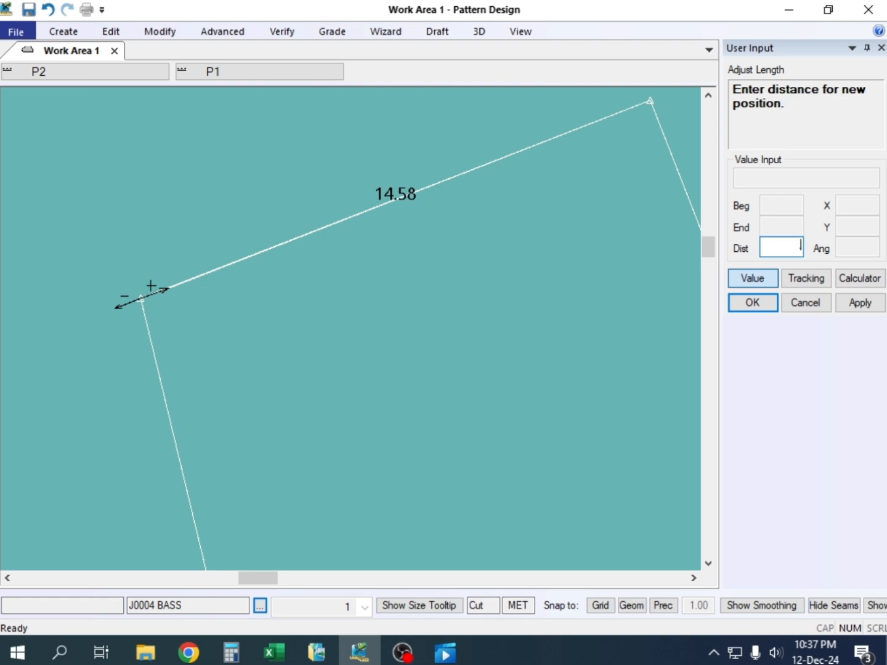
type(".08")
key("Return")
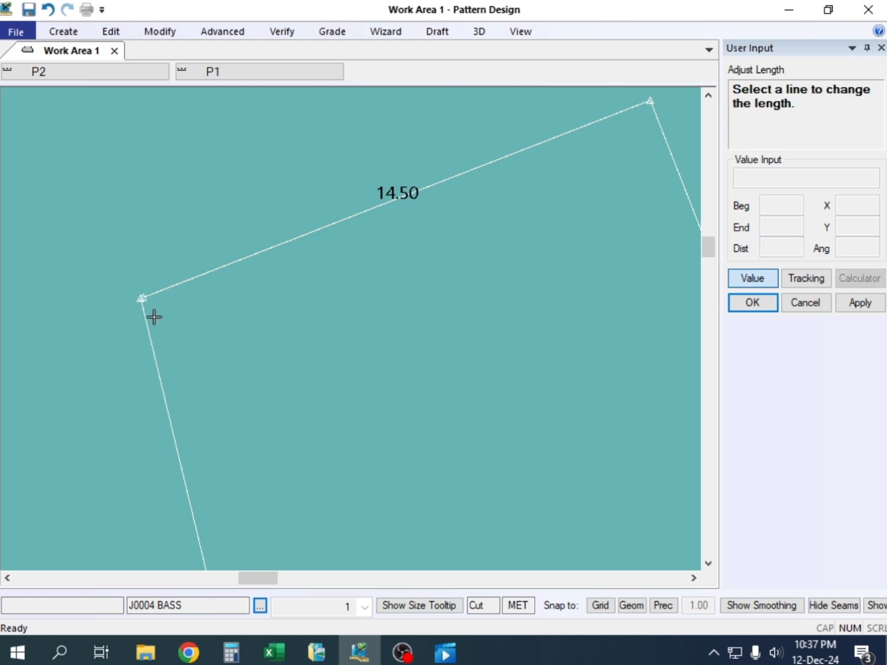
right_click(156, 239)
left_click(159, 237)
Move the underarm line's end point with Move Smooth onto the shortened opening line's end, using geometry snapping
key("alt+m")
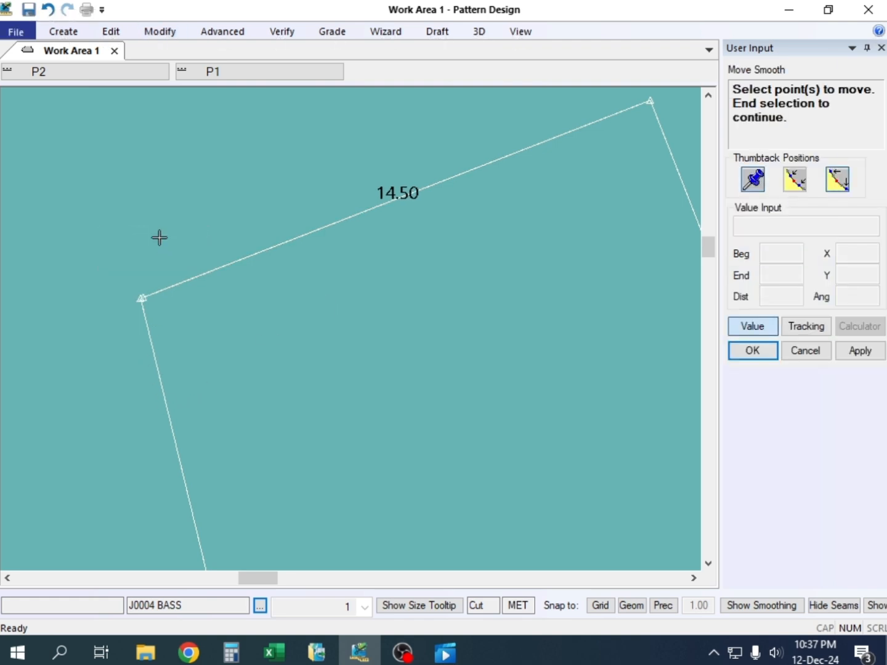
left_click(137, 298)
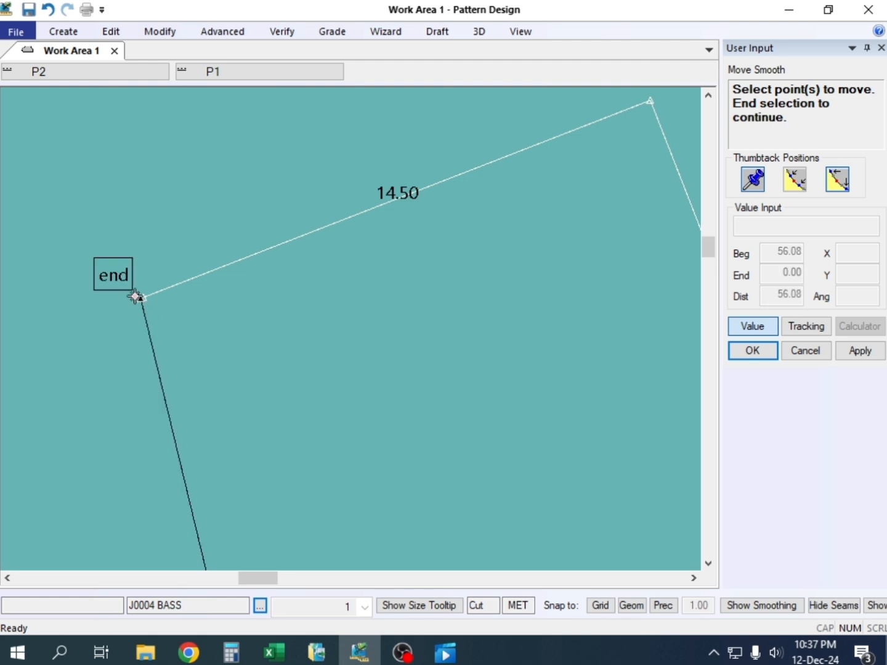
right_click(133, 303)
left_click(133, 303)
right_click(133, 303)
left_click(135, 301)
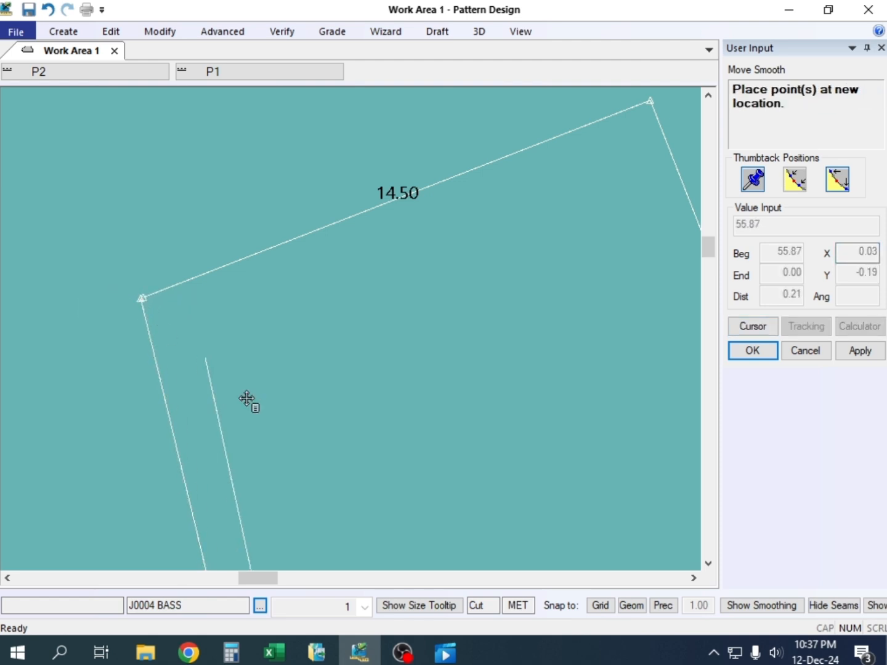
left_click(631, 605)
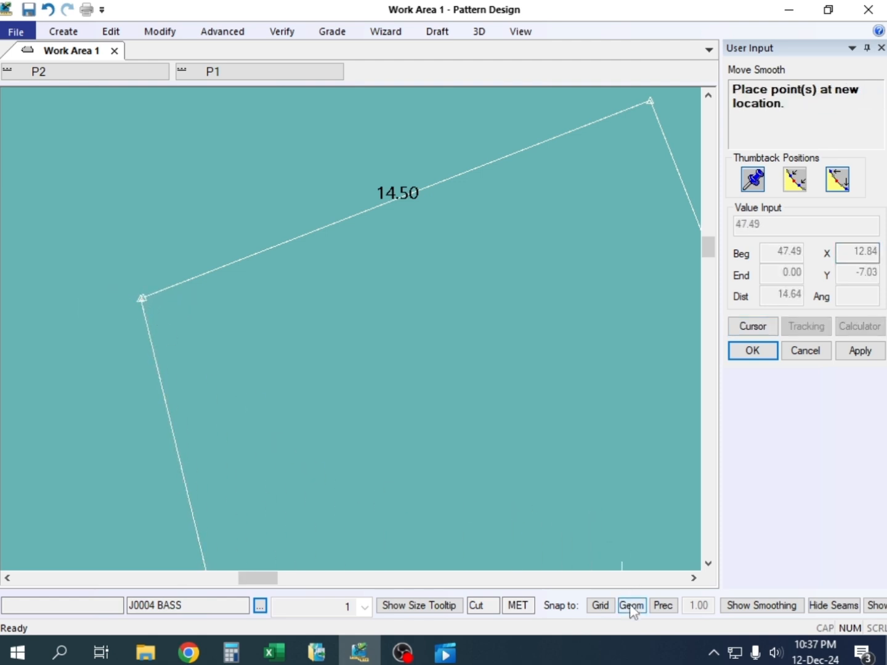
left_click(155, 311)
right_click(162, 207)
left_click(162, 209)
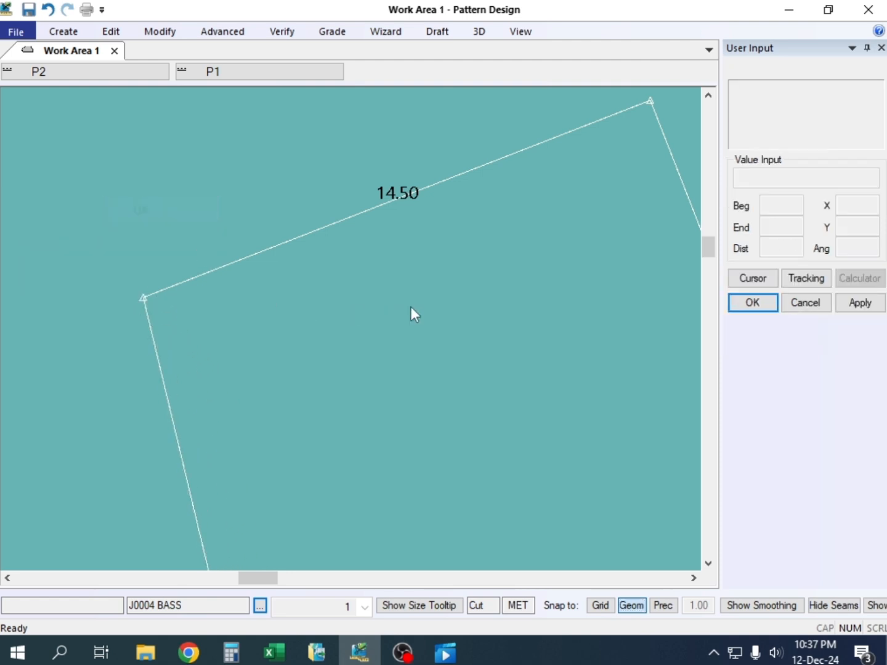
Delete the leftover parallel line inside the sleeve below the new opening line
middle_click_drag(411, 306, 273, 322)
scroll(272, 322, "down", 7)
scroll(270, 309, "down", 6)
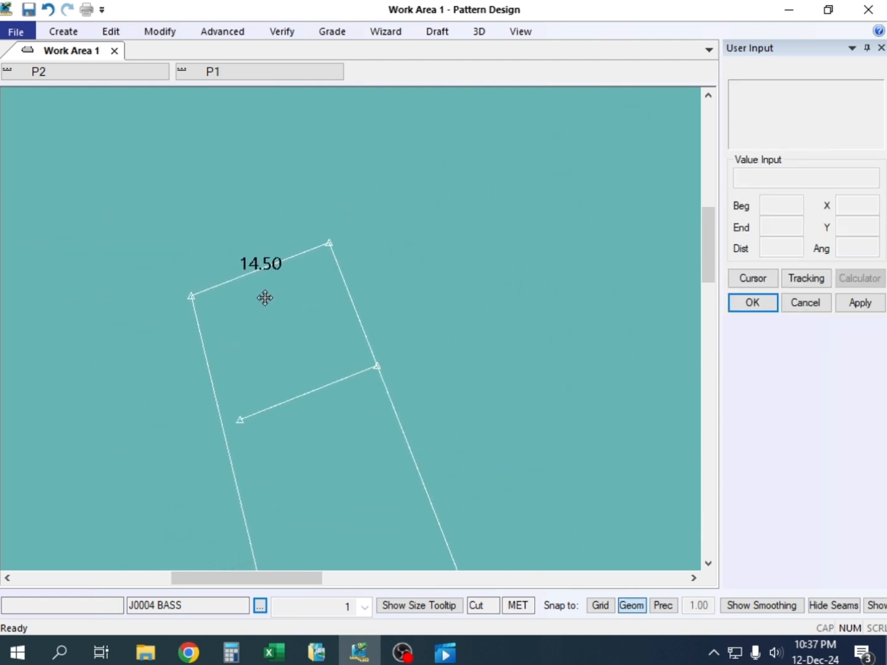
middle_click_drag(235, 193, 225, 186)
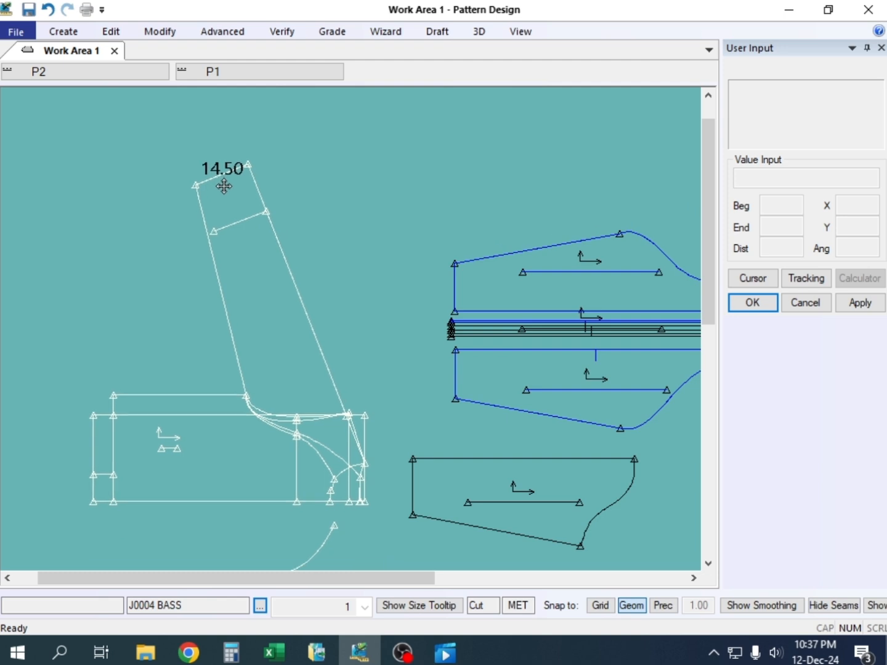
key("Delete")
left_click(232, 223)
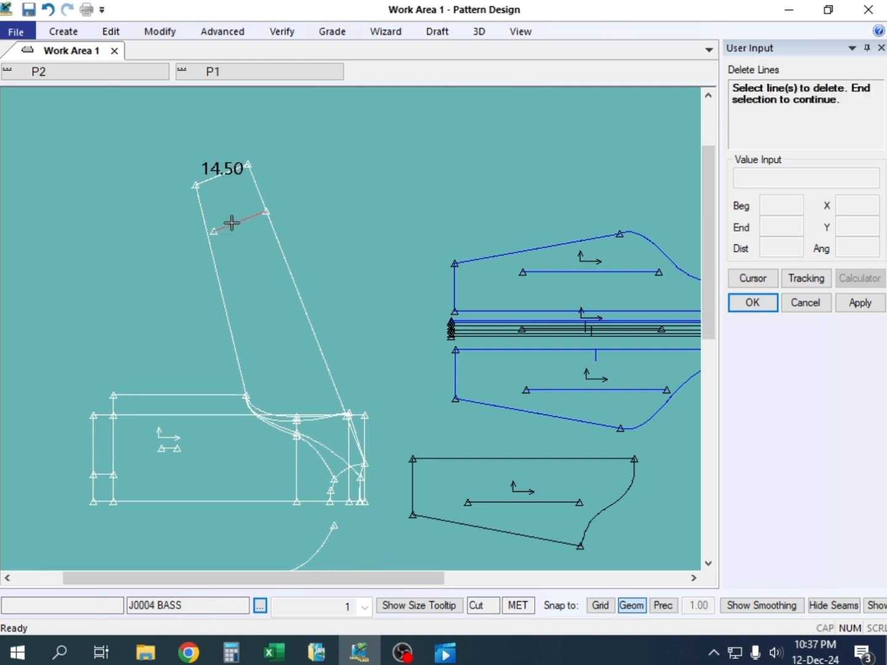
right_click(229, 204)
left_click(230, 204)
right_click(345, 174)
left_click(344, 173)
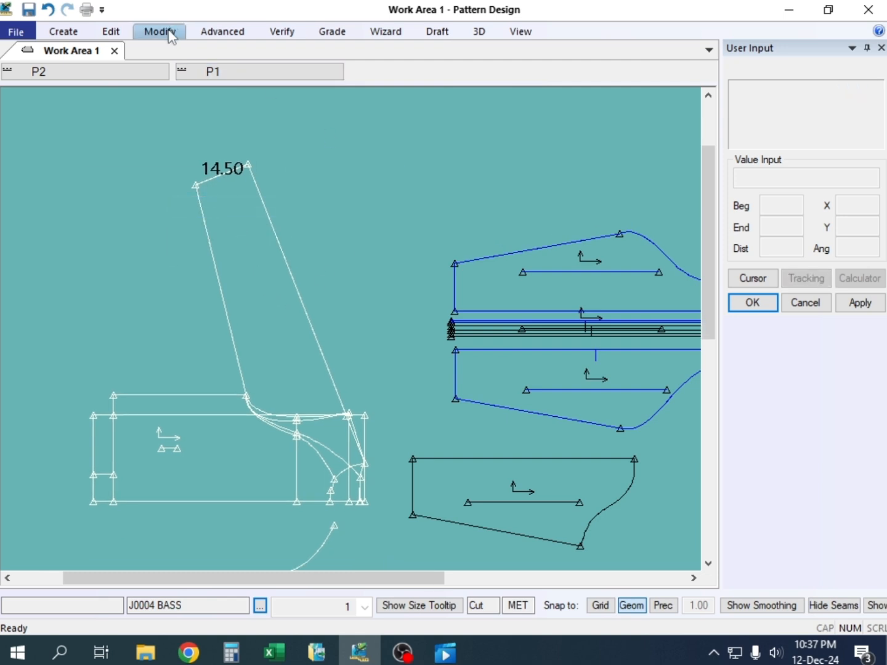
Measure the length of the sleeve's outer line from the neck to the opening
left_click(173, 30)
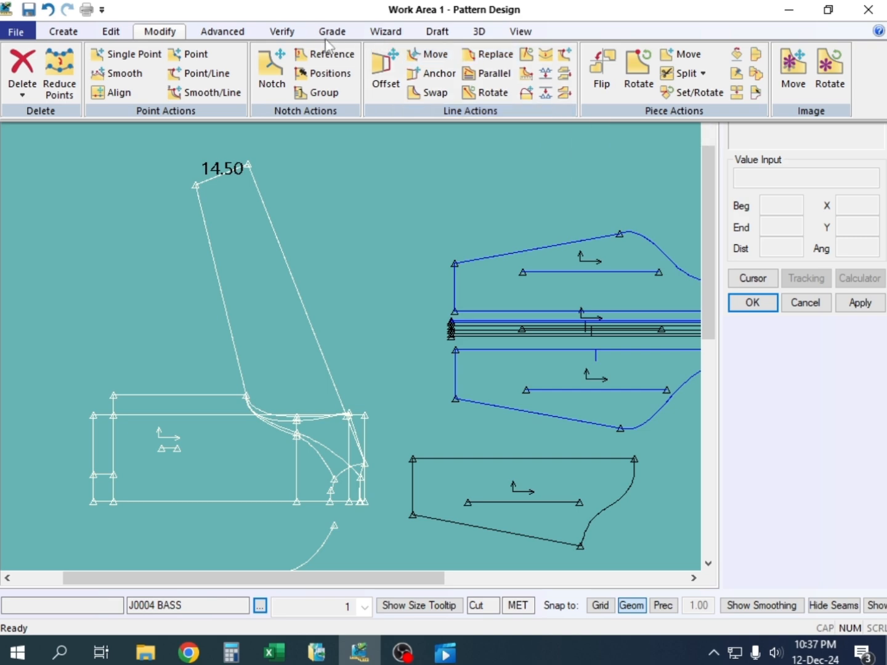
left_click(282, 31)
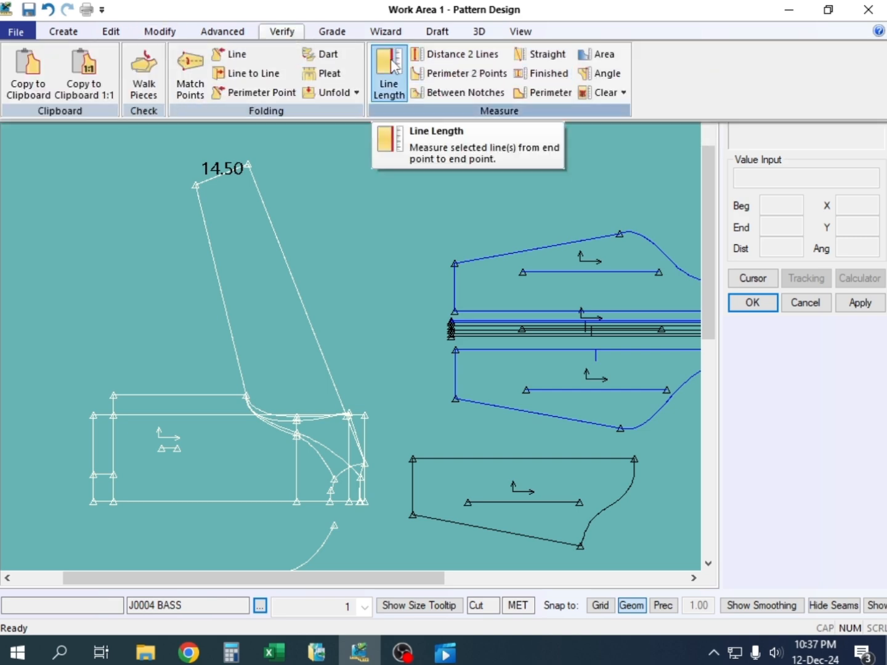
left_click(393, 64)
left_click(283, 259)
right_click(294, 190)
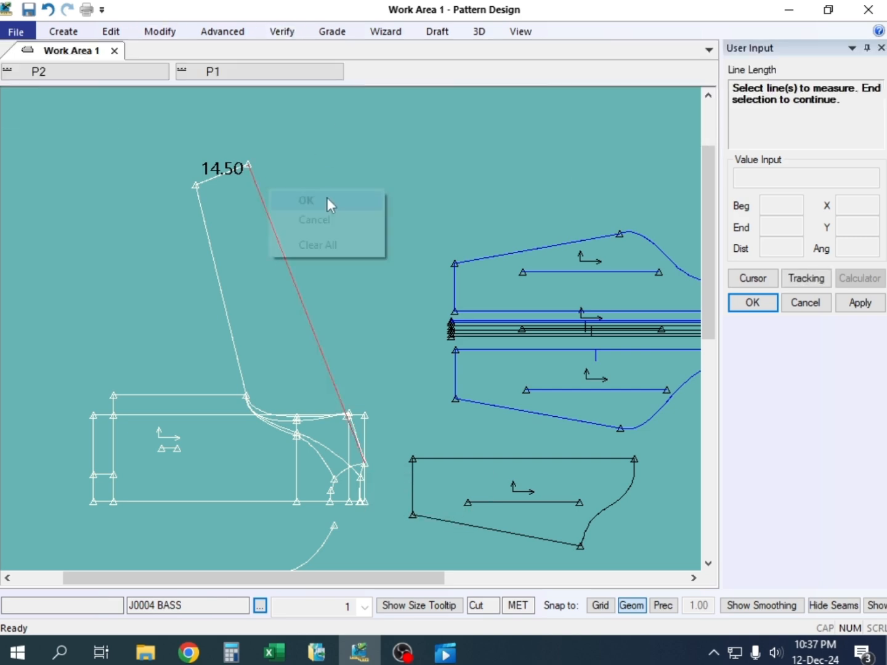
left_click(338, 198)
right_click(307, 183)
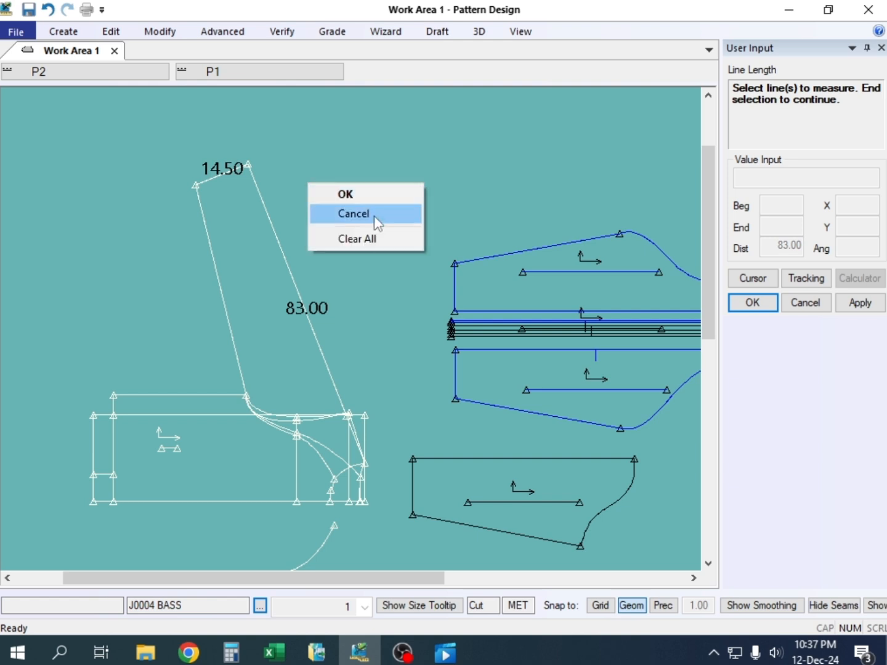
left_click(376, 222)
Reposition the J0004 SELEV IN piece closer beneath the J0004 BACK piece
left_click(508, 488)
left_click_drag(533, 458, 569, 446)
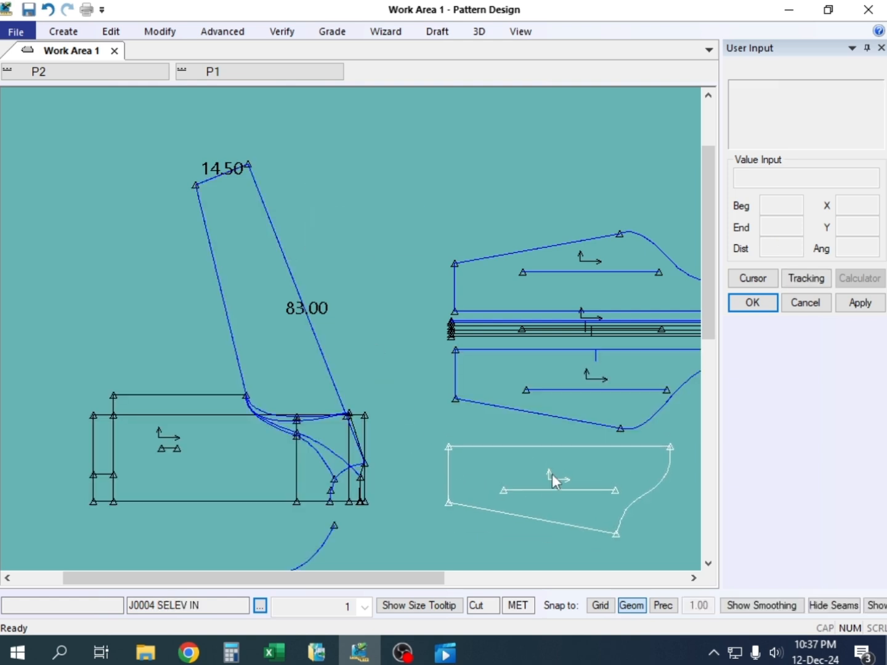
left_click(545, 277)
scroll(365, 330, "down", 5)
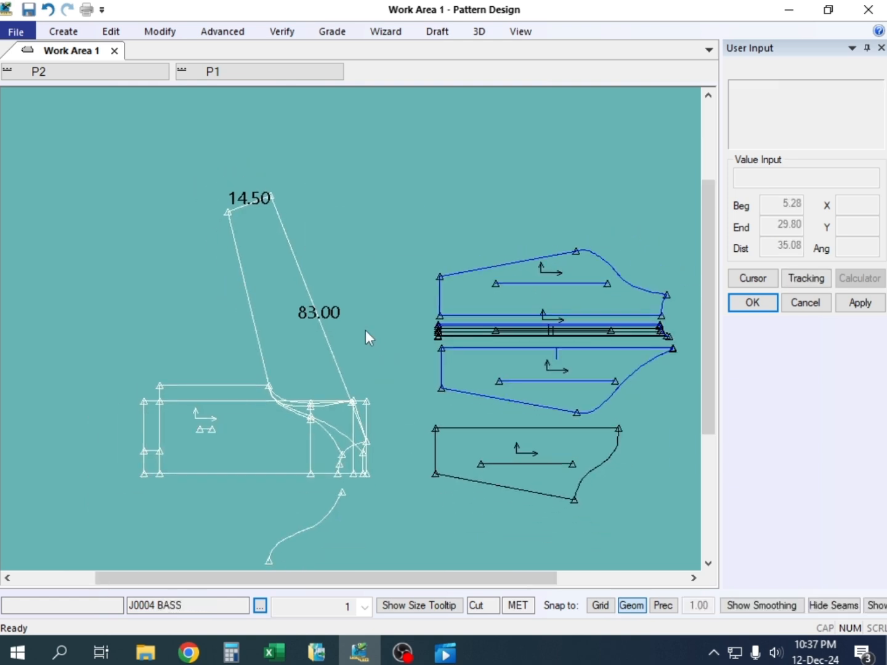
scroll(518, 442, "up", 6)
left_click_drag(475, 413, 487, 406)
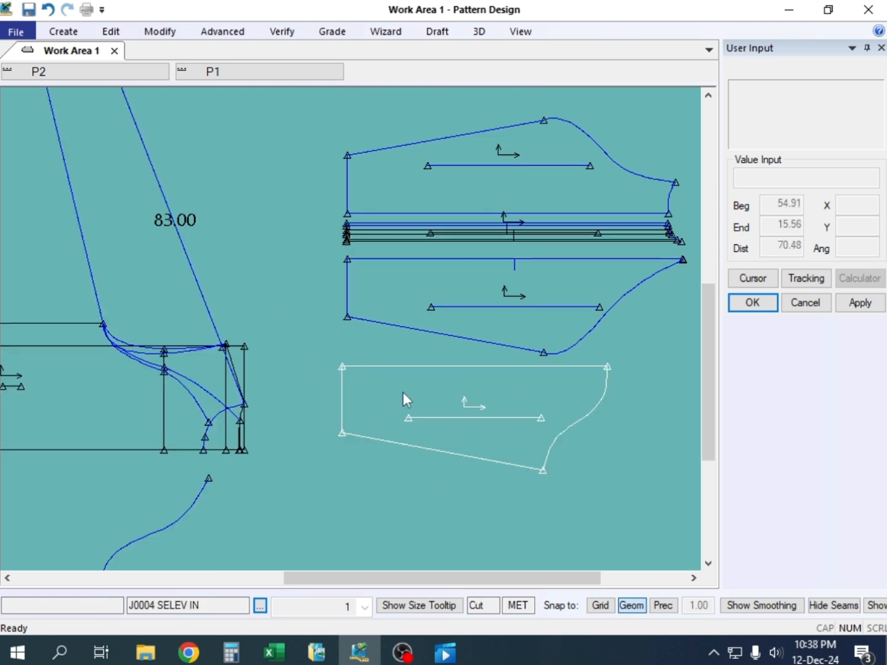
Measure the straight end lines of the J0004 FRNT, BACK and SELEV IN pieces
key("alt+m")
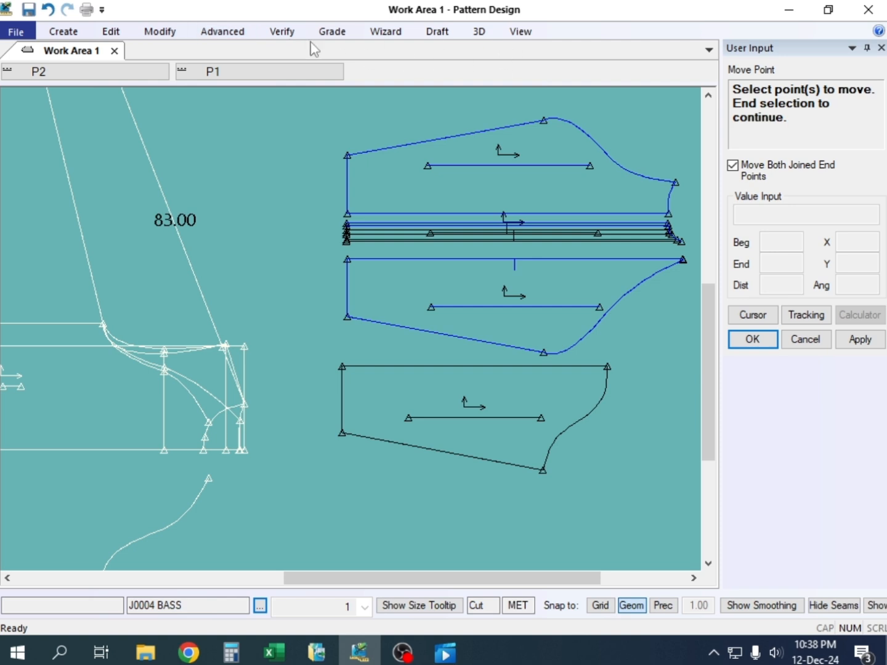
left_click(290, 31)
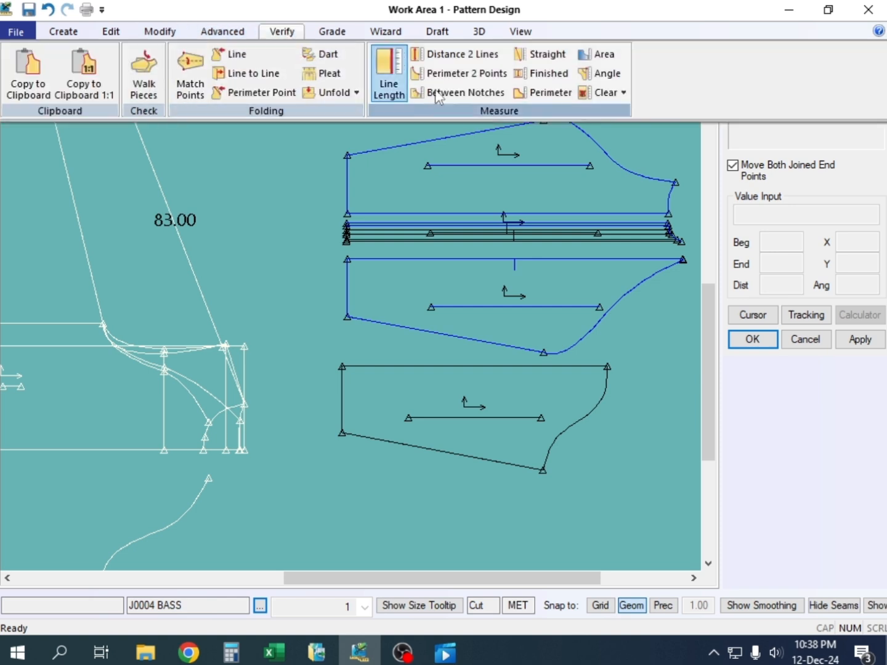
left_click(389, 73)
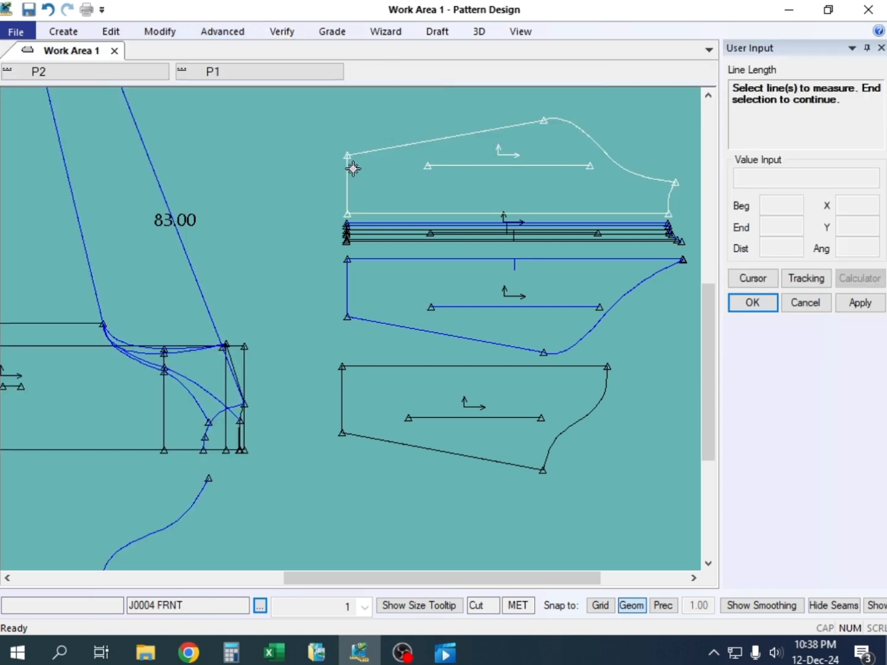
left_click(351, 168)
left_click(345, 287)
left_click(343, 394)
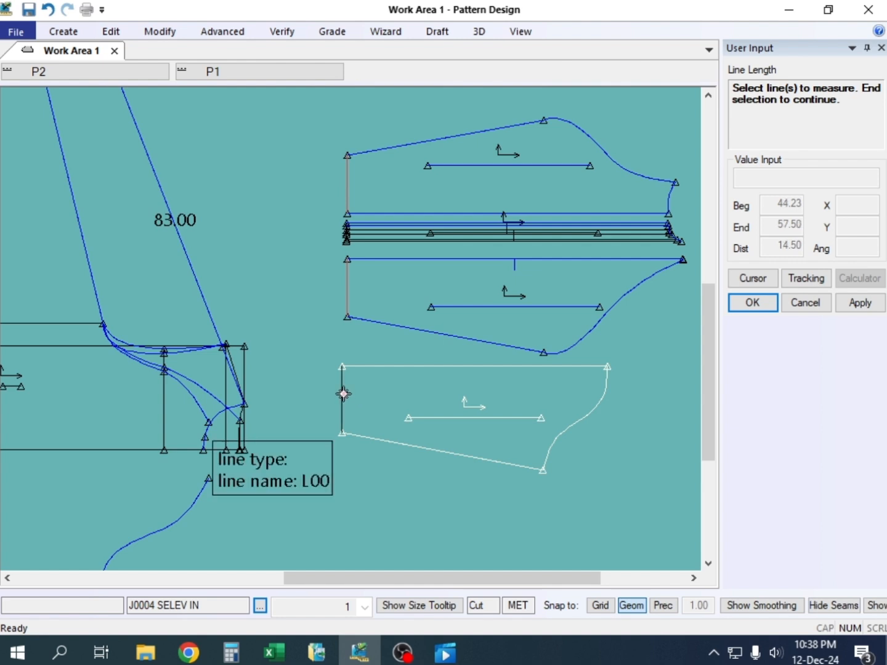
right_click(283, 186)
right_click(270, 174)
left_click(272, 174)
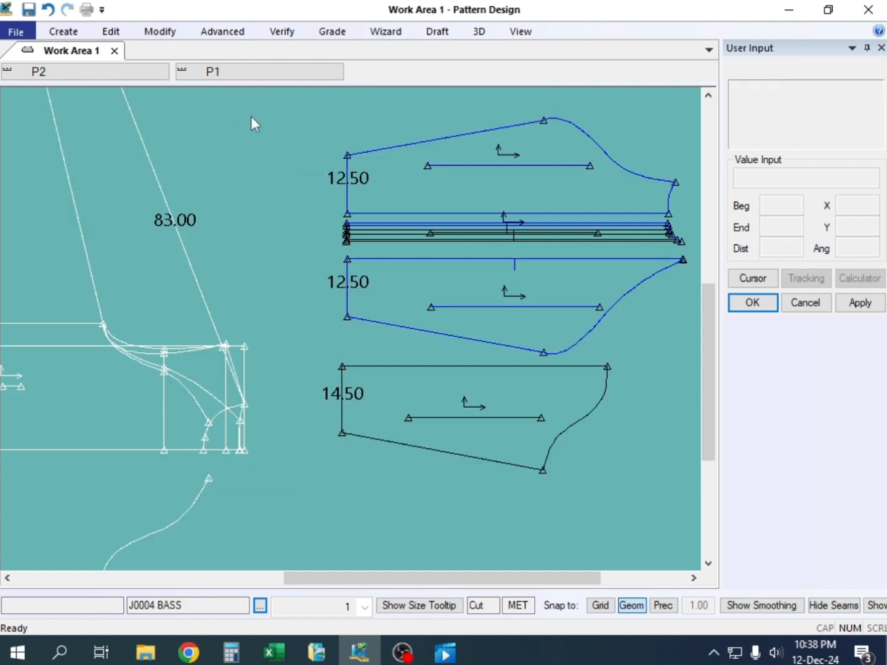
Move the straight-end points of the FRNT, BACK and SELEV IN pieces and the strips between them by X -13, Y 0
key("alt+m")
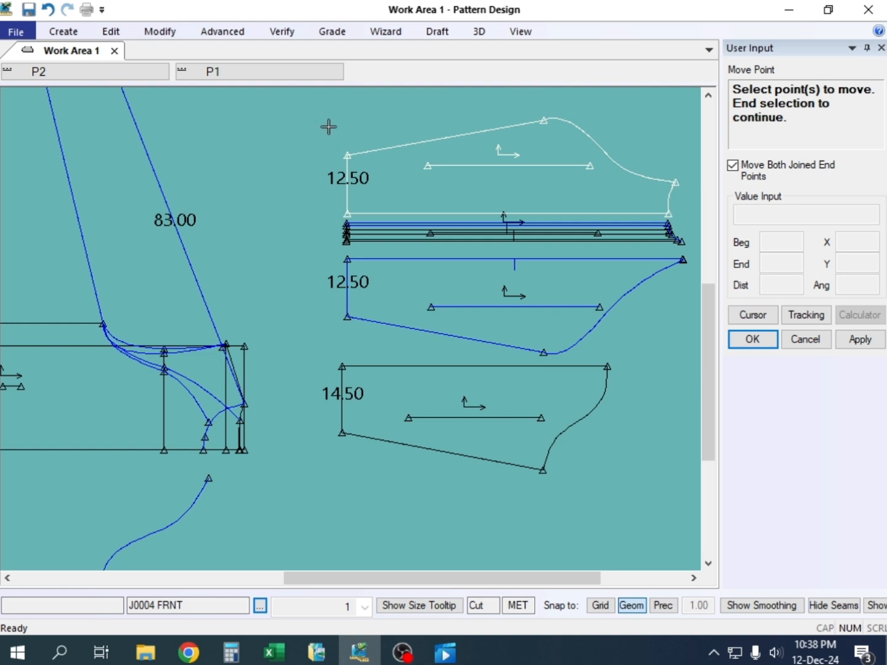
left_click_drag(321, 120, 347, 261)
left_click_drag(365, 464, 358, 458)
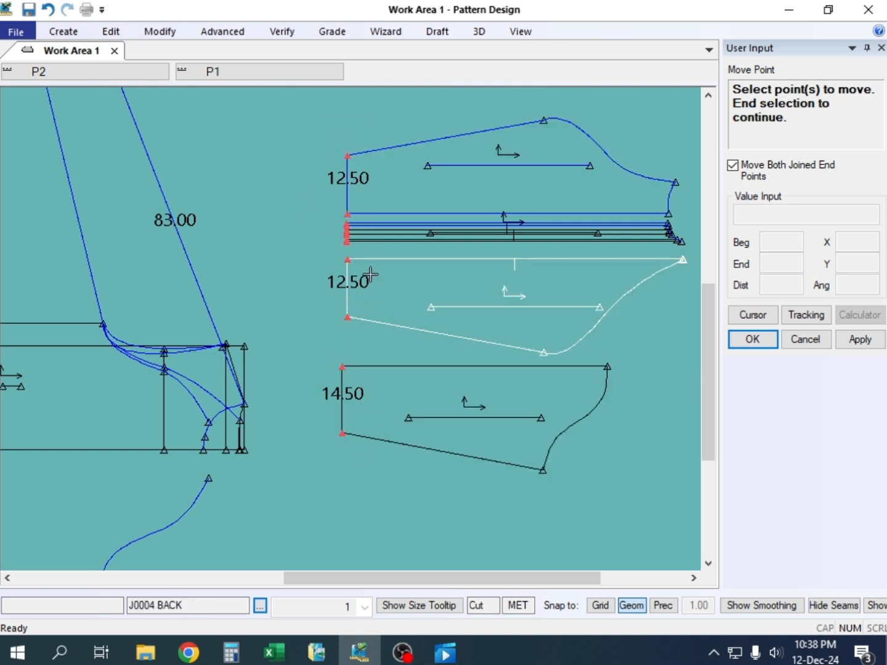
right_click(394, 175)
left_click(393, 176)
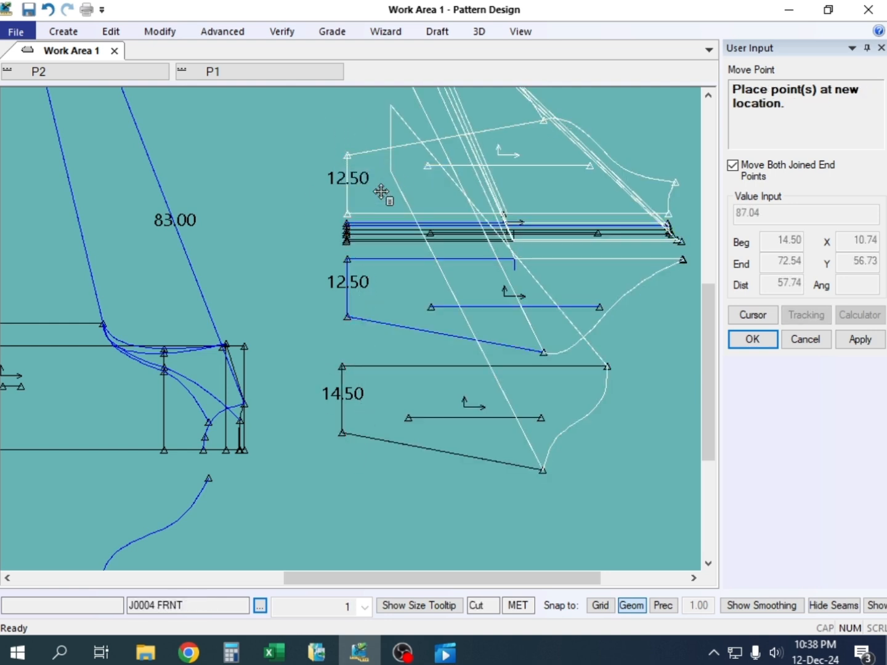
left_click(346, 432)
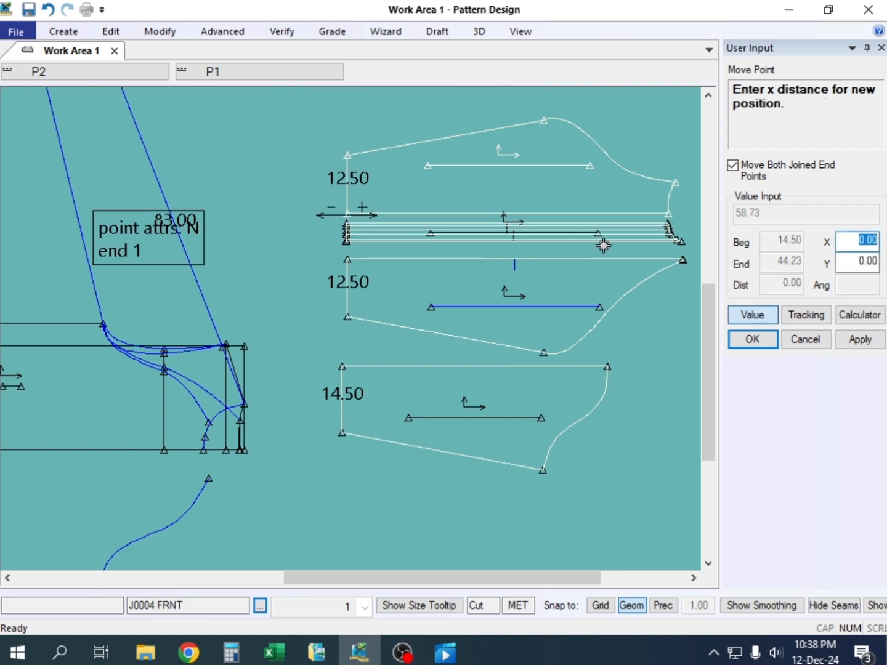
type("-13")
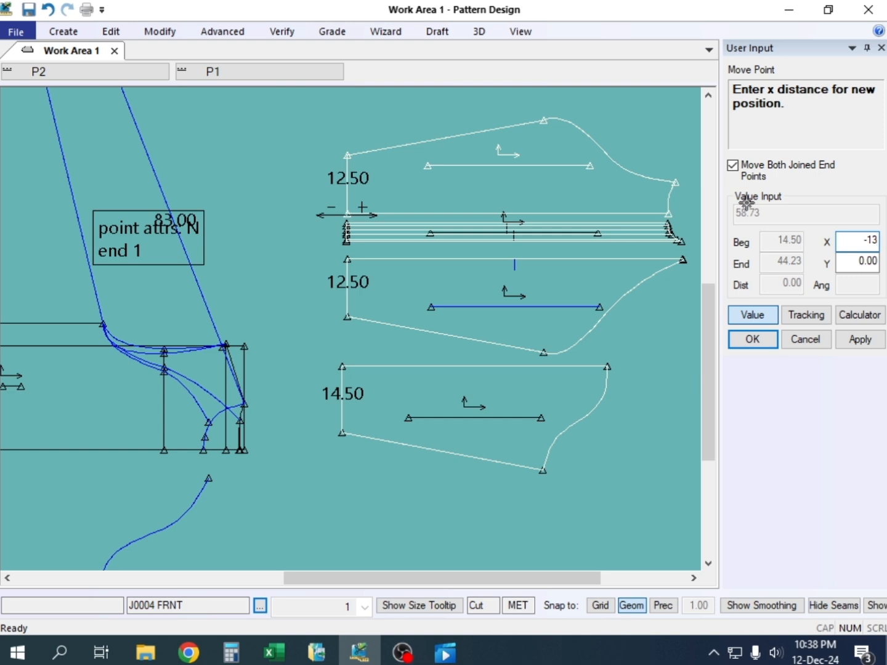
left_click(860, 341)
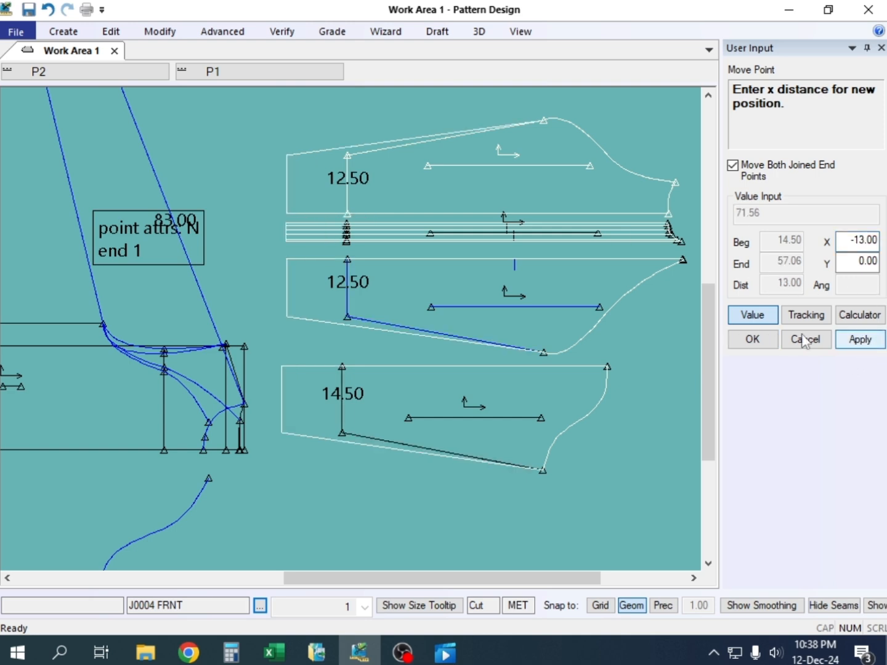
left_click(749, 340)
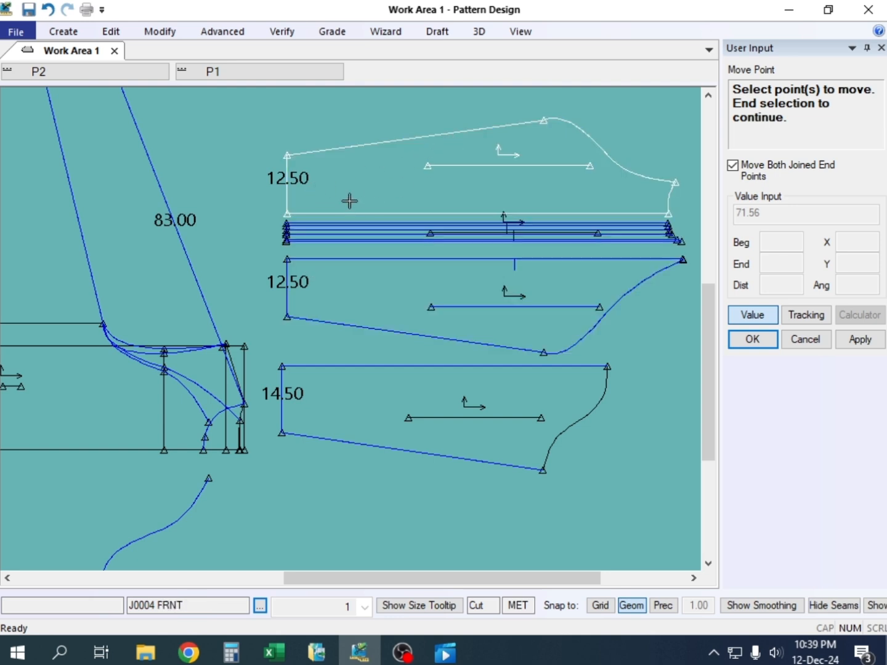
right_click(220, 142)
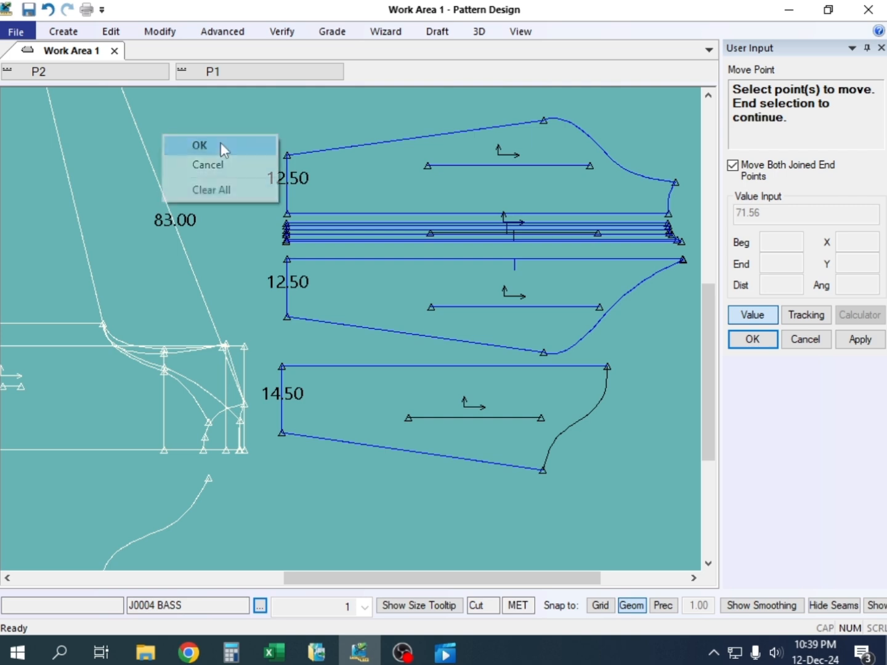
Reposition the J0004 BACK and SELEV IN pieces so they lie spaced one below the other under the strips
left_click(220, 144)
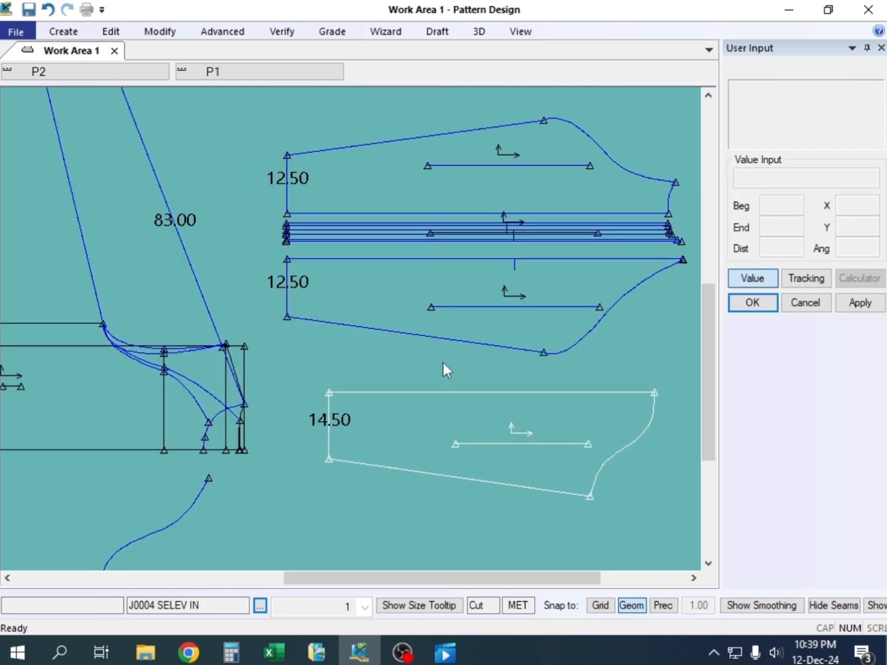
left_click_drag(426, 290, 480, 318)
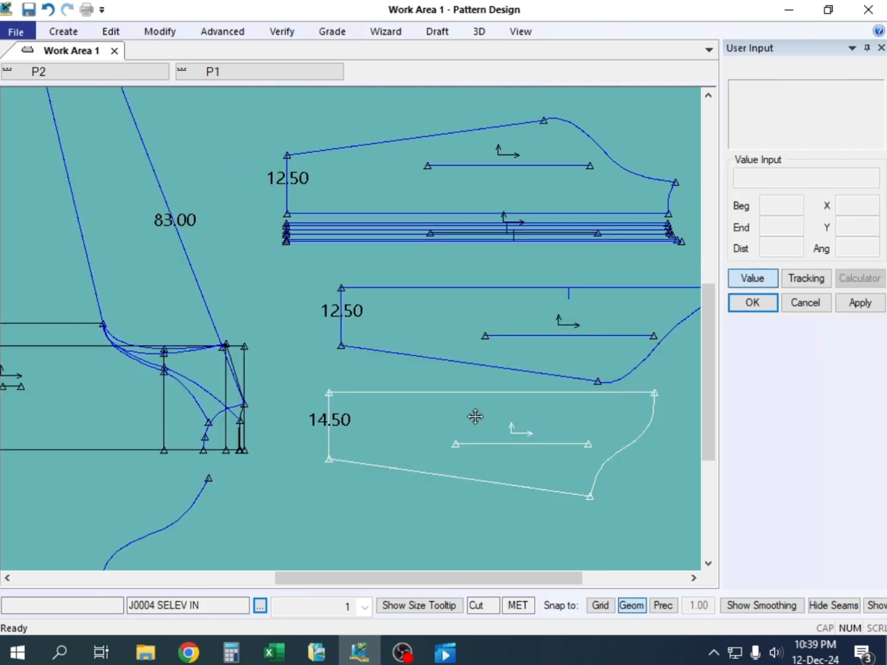
left_click_drag(474, 417, 487, 430)
left_click_drag(470, 322, 463, 337)
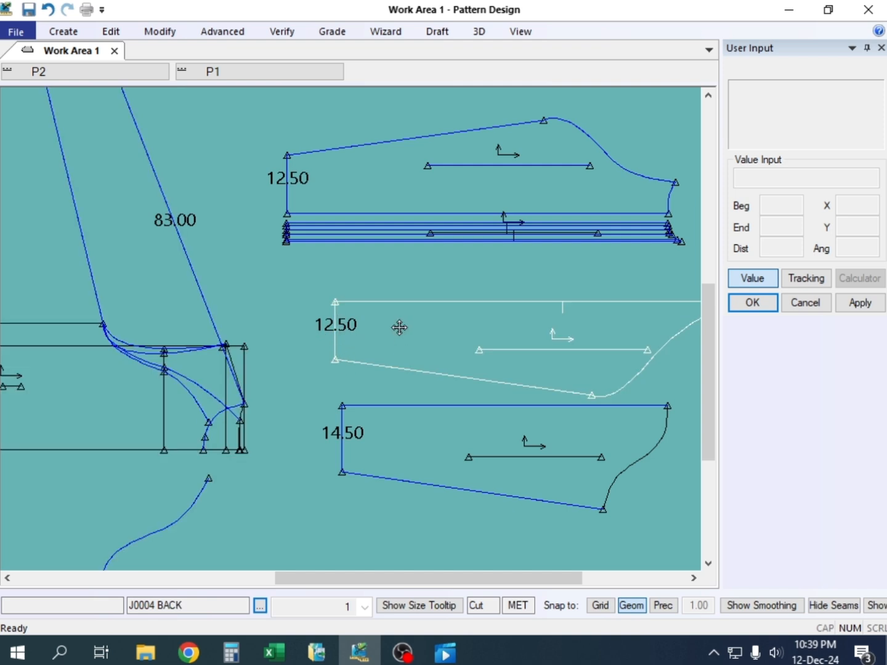
left_click_drag(399, 328, 417, 327)
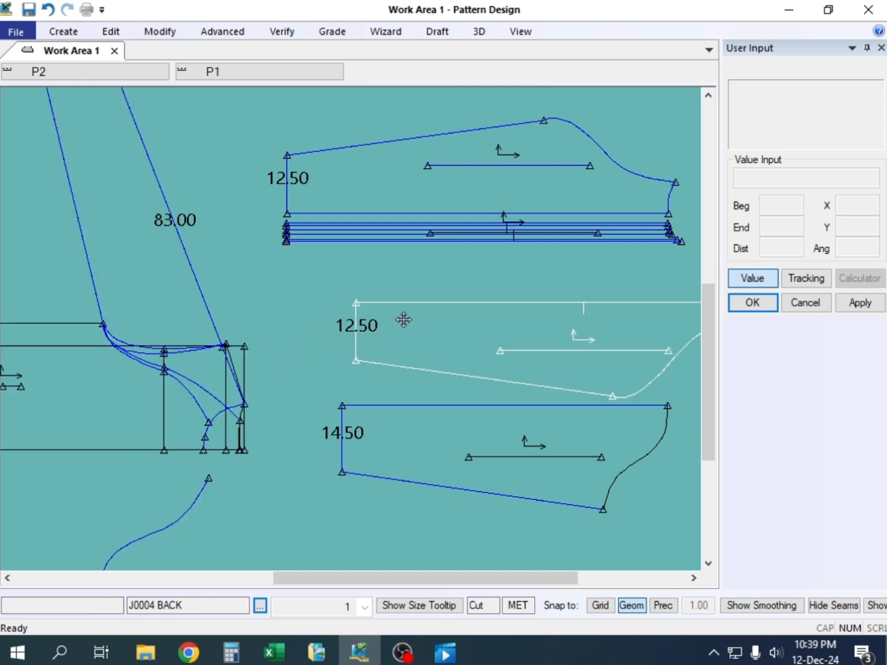
mouse_move(440, 412)
left_mouse_down()
mouse_move(453, 396)
mouse_move(452, 418)
left_mouse_up()
left_click_drag(466, 309, 412, 277)
left_click_drag(423, 430, 371, 378)
scroll(392, 351, "down", 1)
scroll(369, 332, "down", 2)
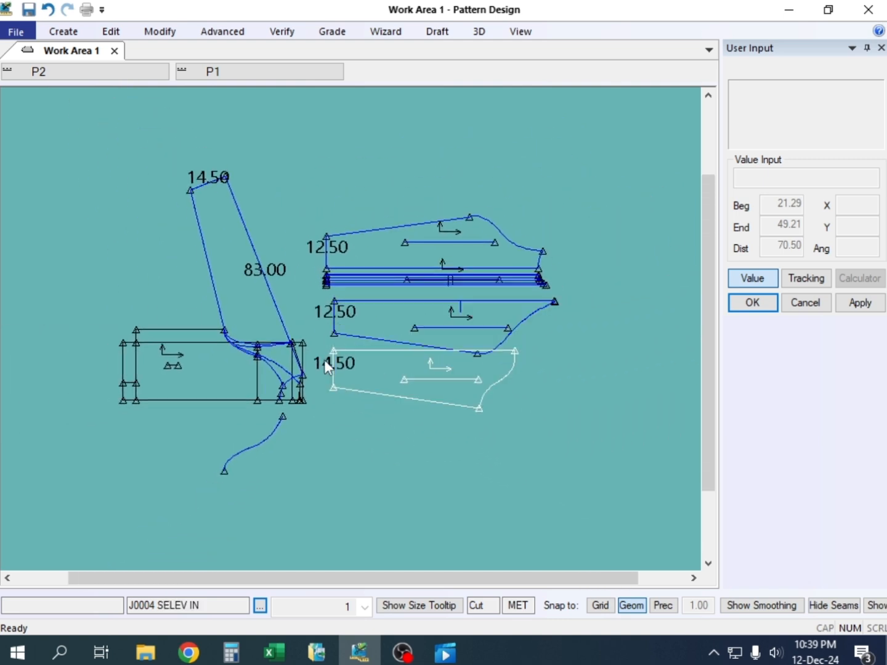
Delete the loose curved line below the J0004 BASS draft
key("Delete")
left_click(276, 422)
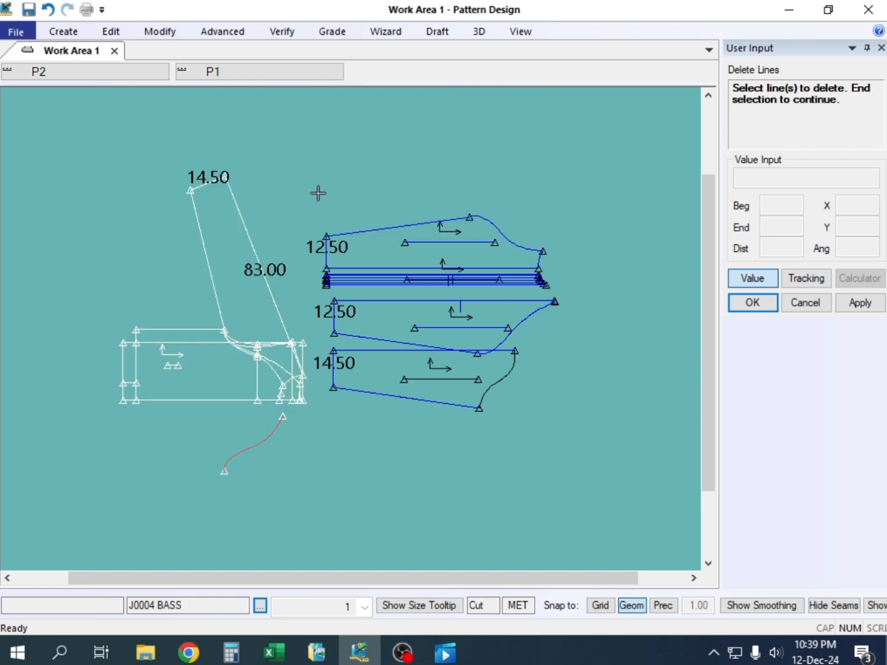
right_click(265, 175)
left_click(316, 182)
Save the J0004 BASS draft, the FRNT, BACK and SELEV IN pieces and the strips, overwriting the existing piece data
left_click(29, 9)
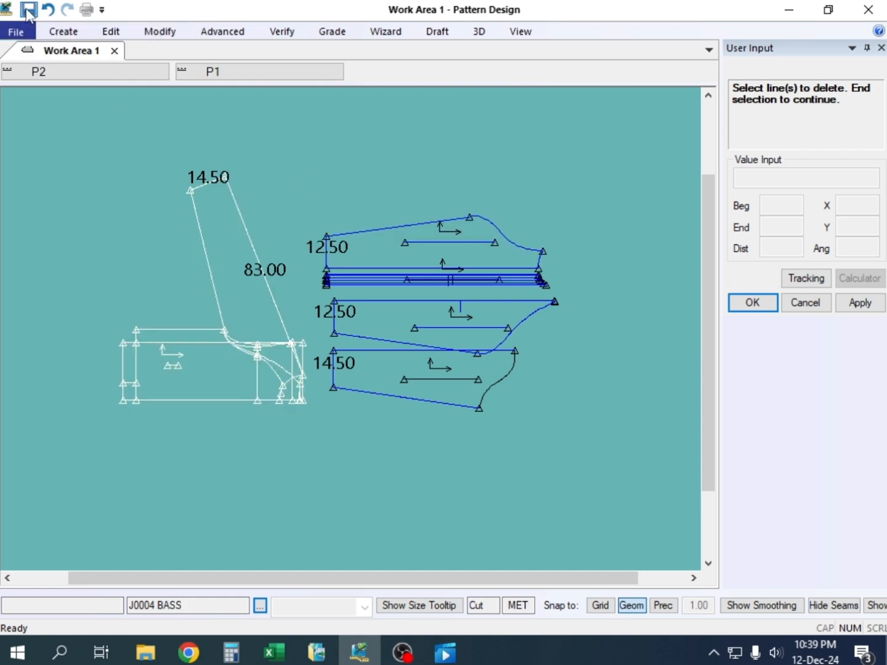
left_click(231, 271)
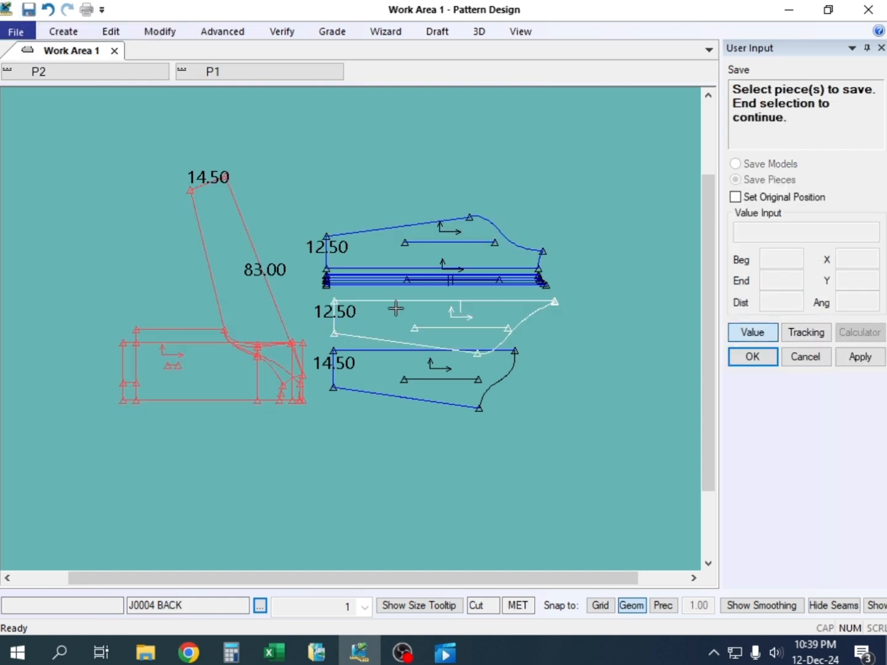
left_click(427, 293)
left_click(433, 311)
left_click(420, 364)
right_click(368, 241)
left_click(430, 251)
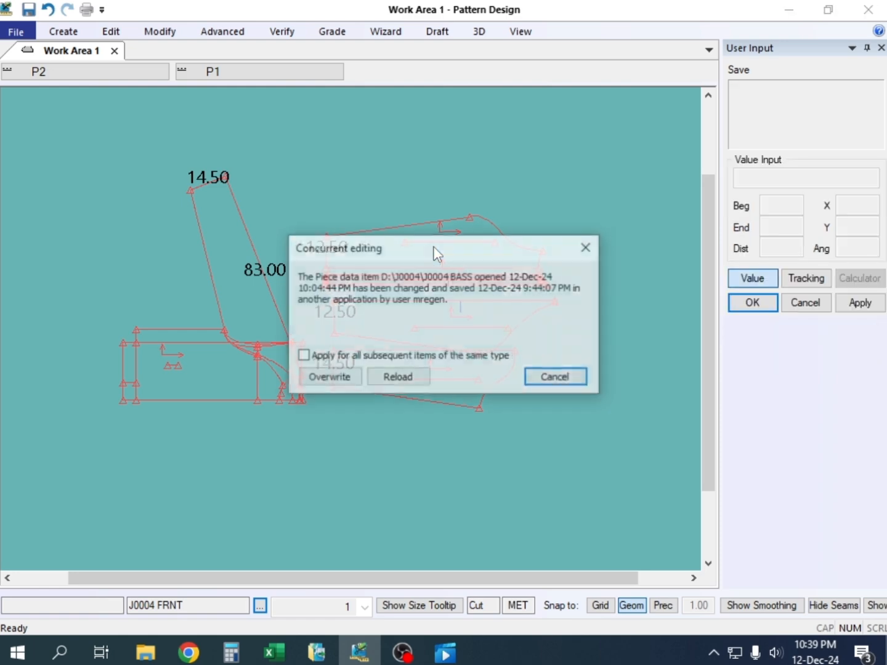
left_click(325, 382)
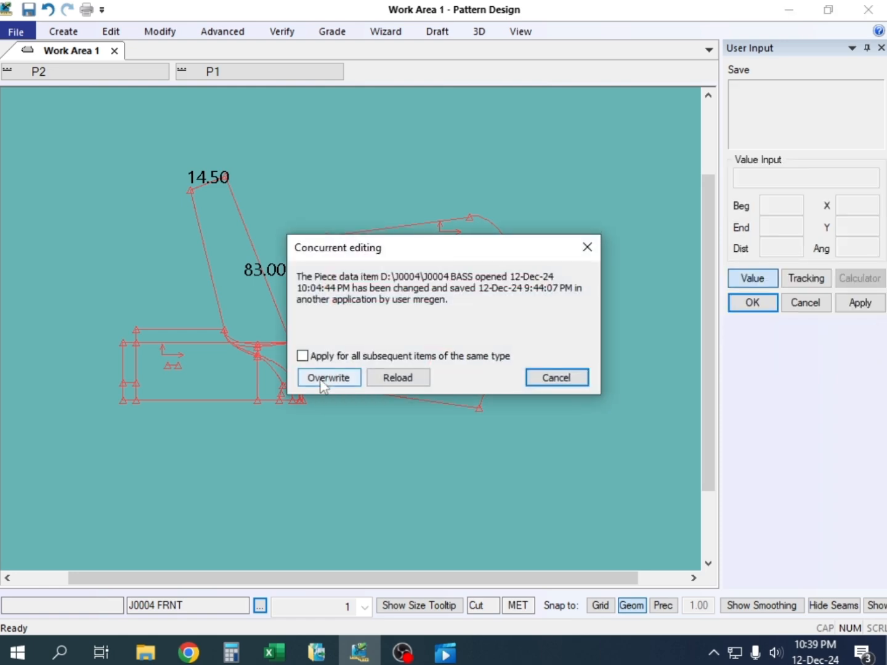
Switch to the Jecket workbook in Excel and clear cell F27 in the Waist seam between row
left_click(275, 653)
left_click(393, 272)
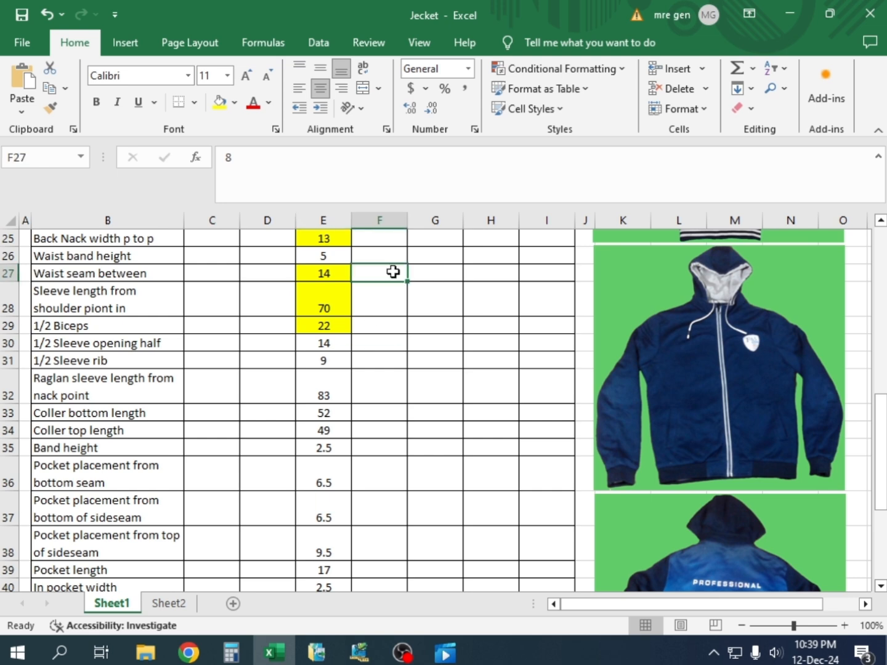
right_click(391, 275)
left_click(321, 394)
left_click(219, 102)
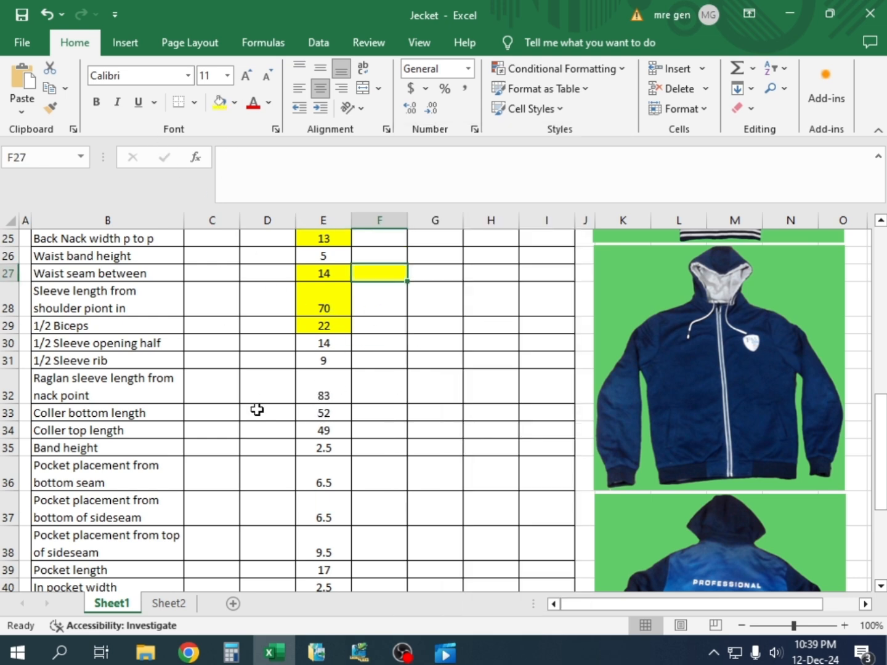
left_click(329, 396)
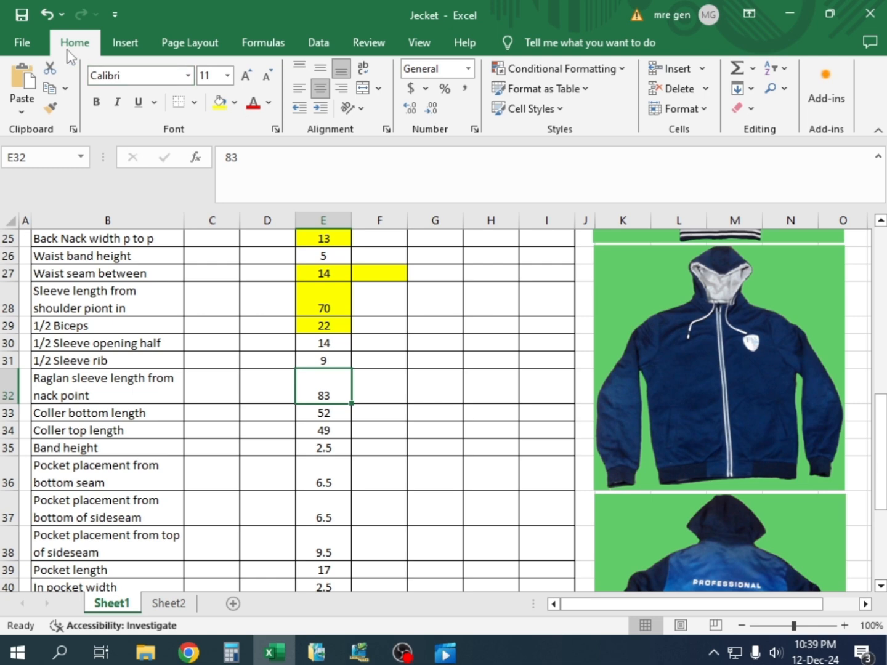
left_click(45, 13)
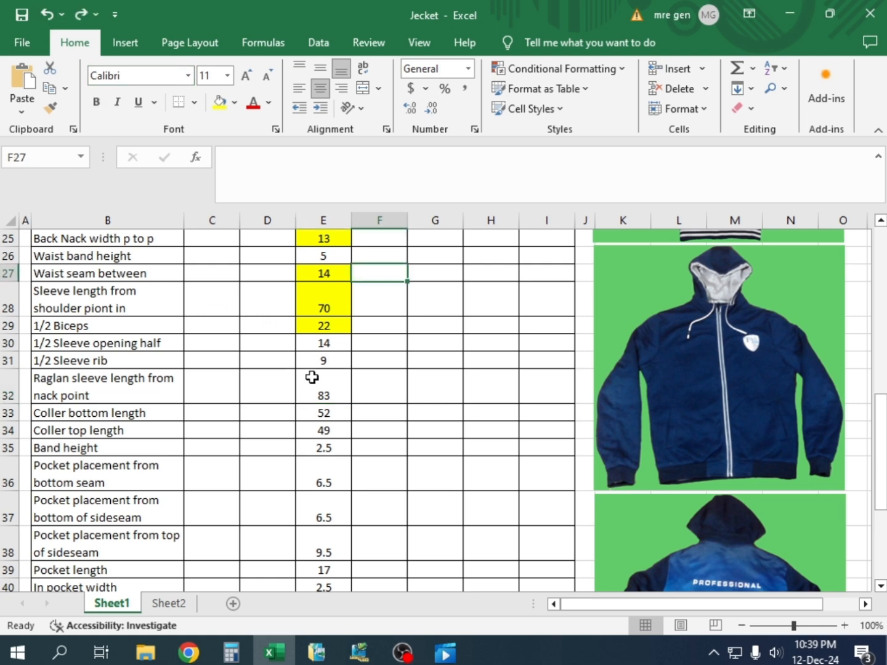
Highlight the raglan sleeve length from neck point in cell E32 with a yellow fill
left_click(326, 392)
left_click(214, 107)
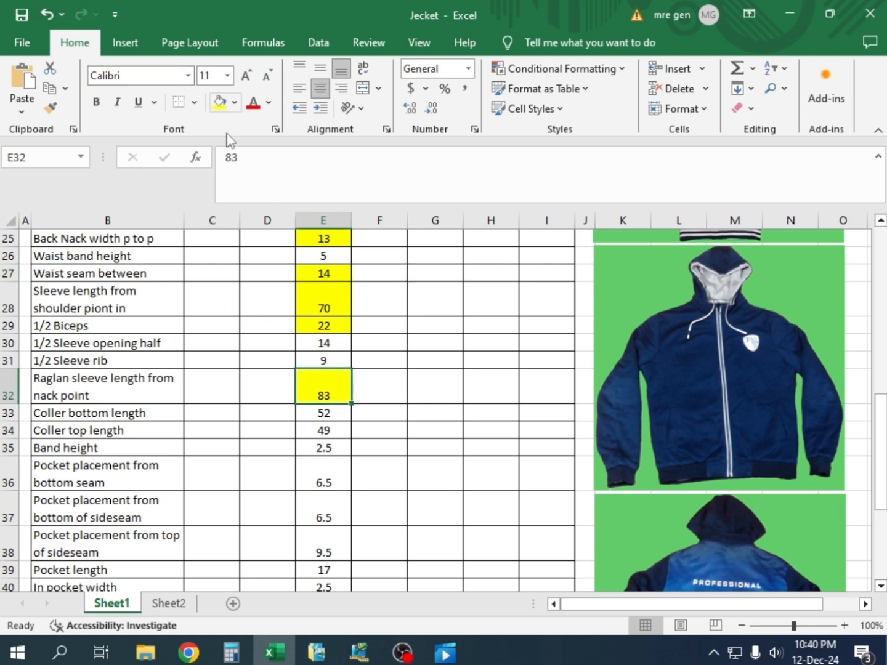
Examine the collar, band, pocket and hood measurements listed below the raglan sleeve length, focusing on the Coller bottom length
scroll(336, 401, "down", 1)
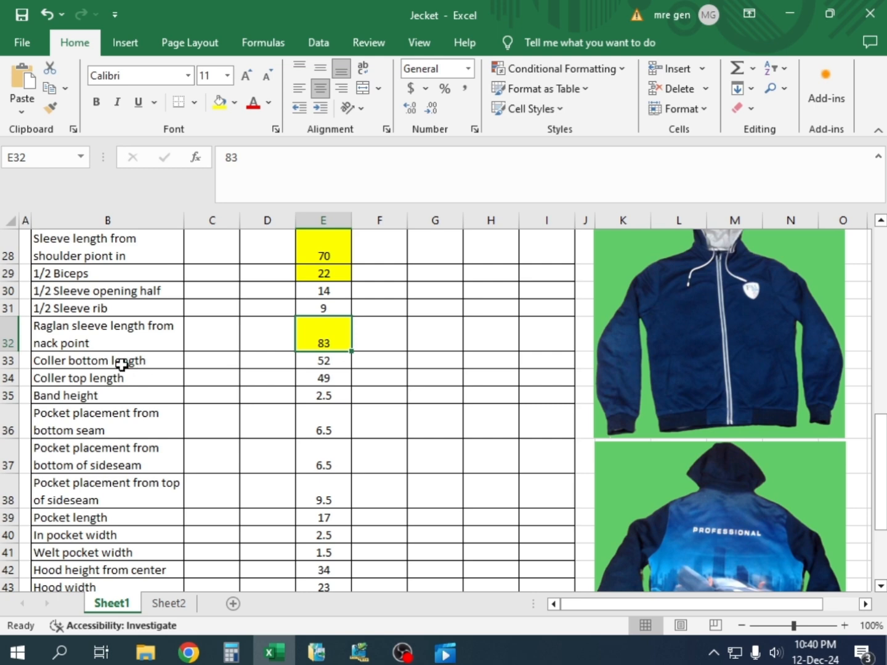
left_click(332, 367)
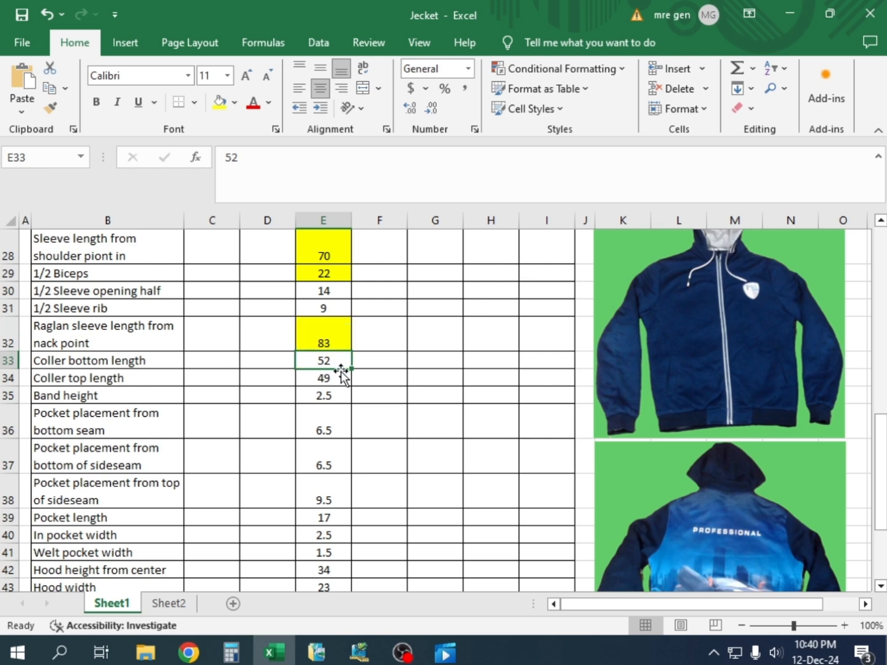
left_click(341, 380)
left_click(340, 399)
left_click(341, 434)
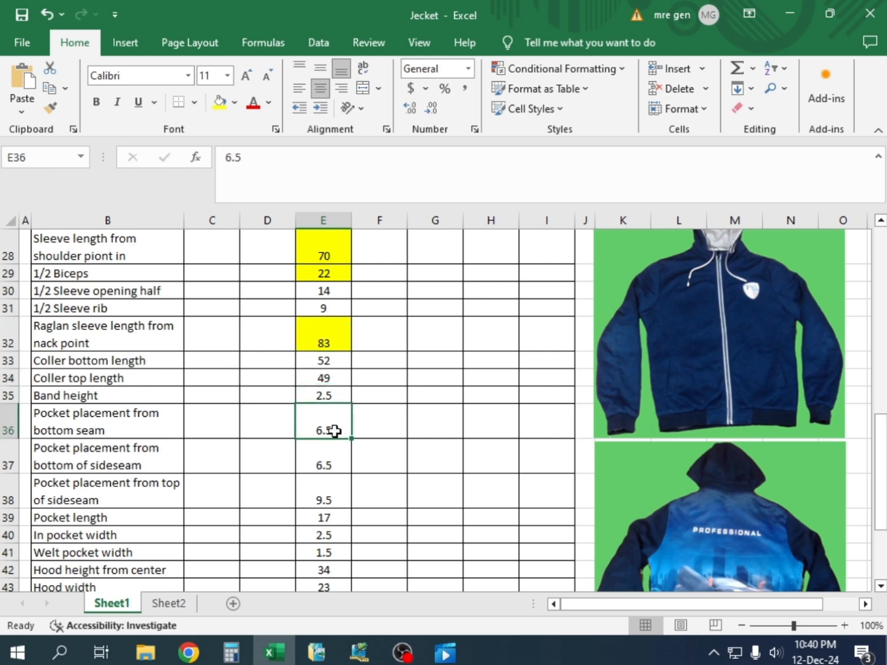
scroll(330, 407, "up", 2)
scroll(329, 403, "down", 3)
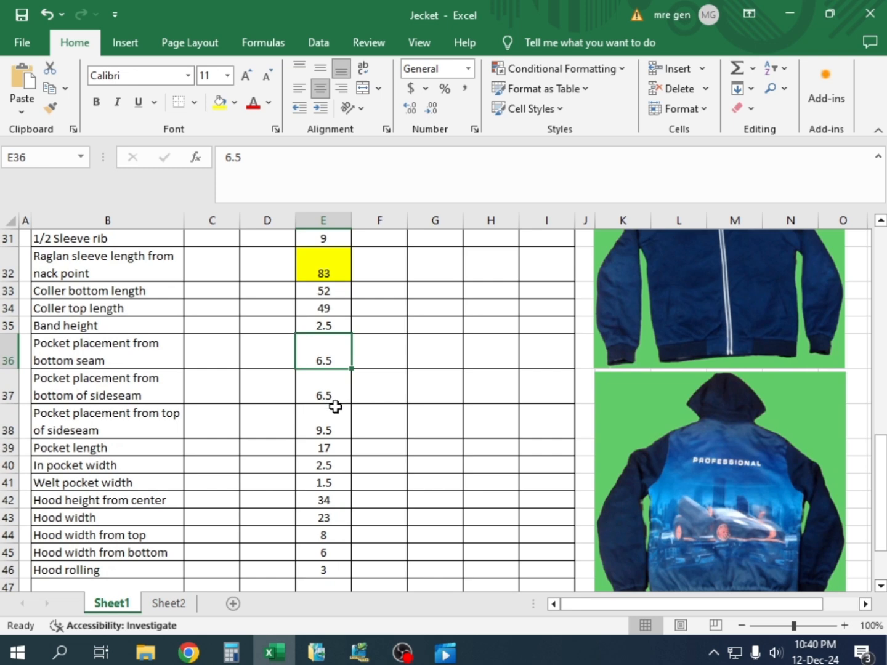
scroll(335, 400, "up", 2)
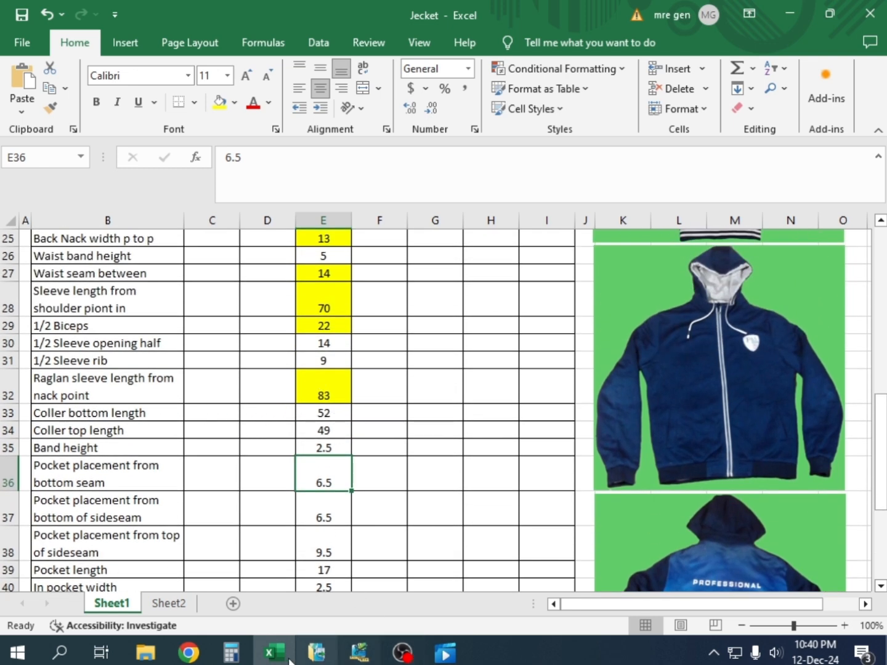
left_click(325, 414)
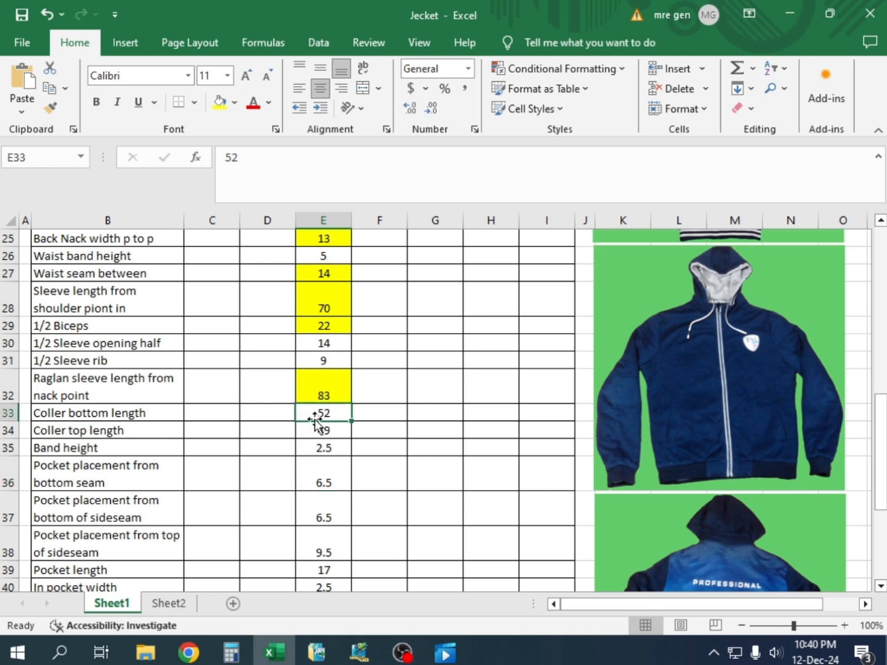
Switch back to Pattern Design and move the J0004 BASS draft farther from the sleeve pieces
left_click(359, 653)
left_click(258, 370)
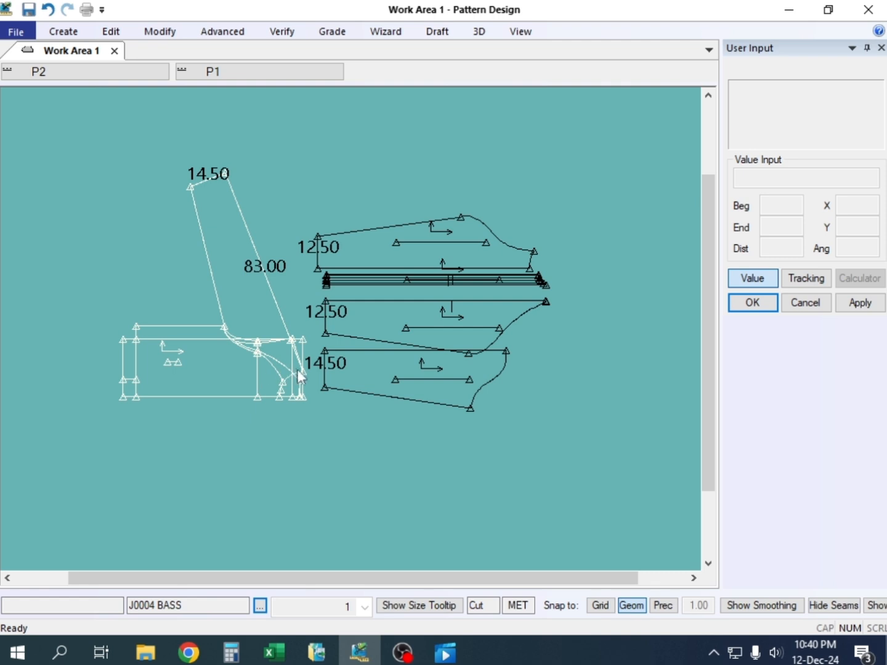
left_click_drag(285, 380, 248, 367)
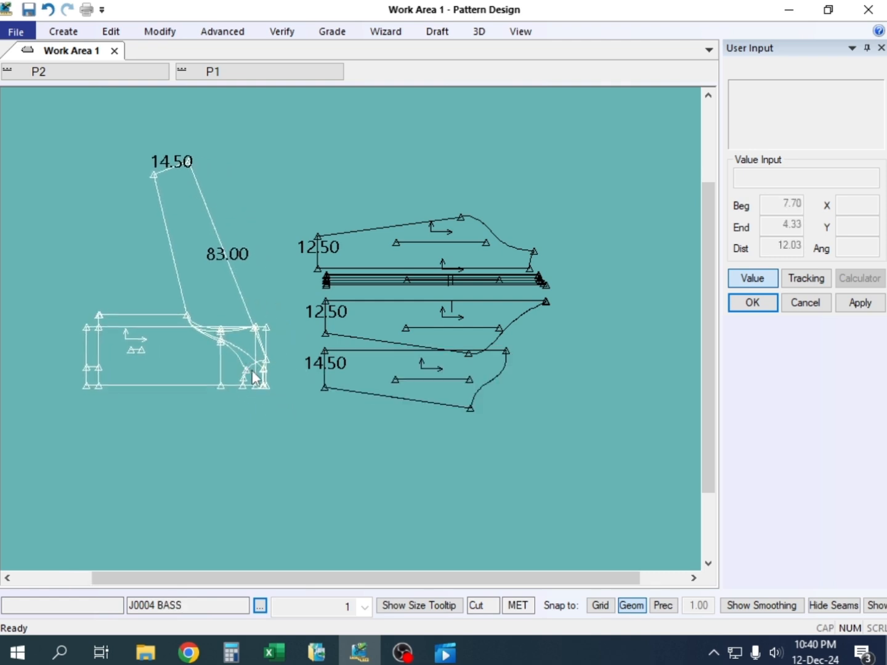
scroll(265, 373, "up", 4)
scroll(250, 383, "up", 5)
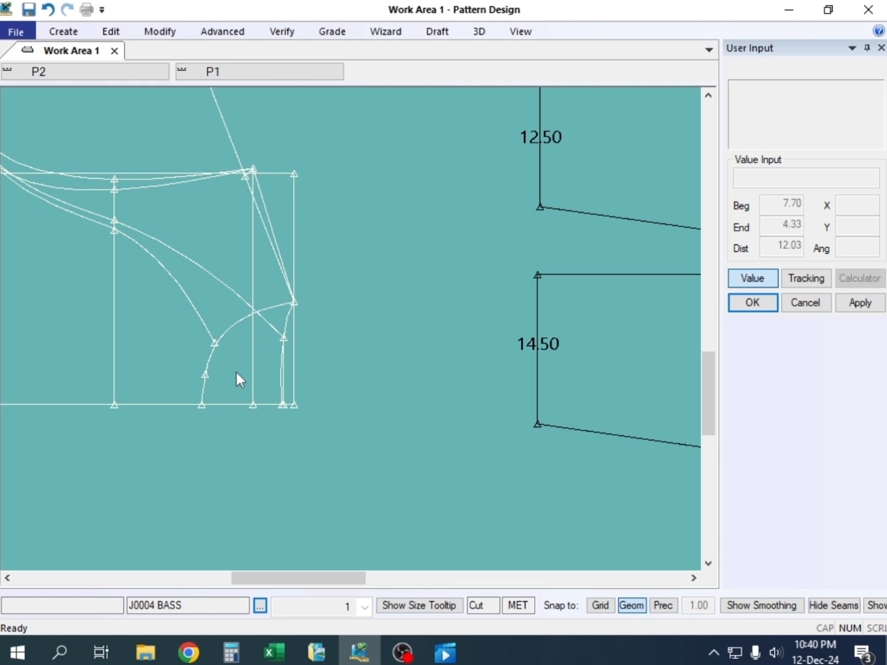
key("alt")
left_click(216, 372)
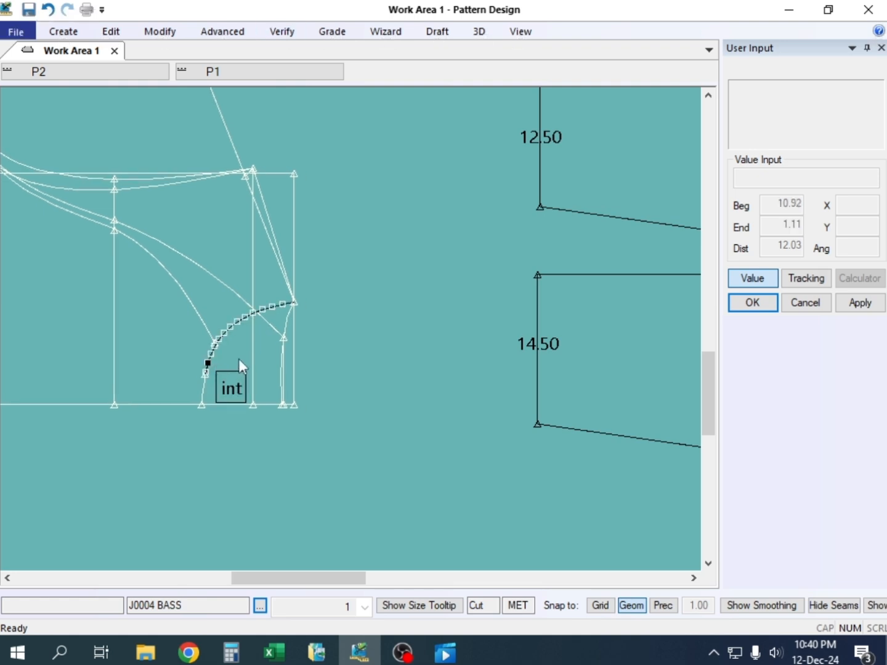
left_click_drag(208, 356, 198, 357)
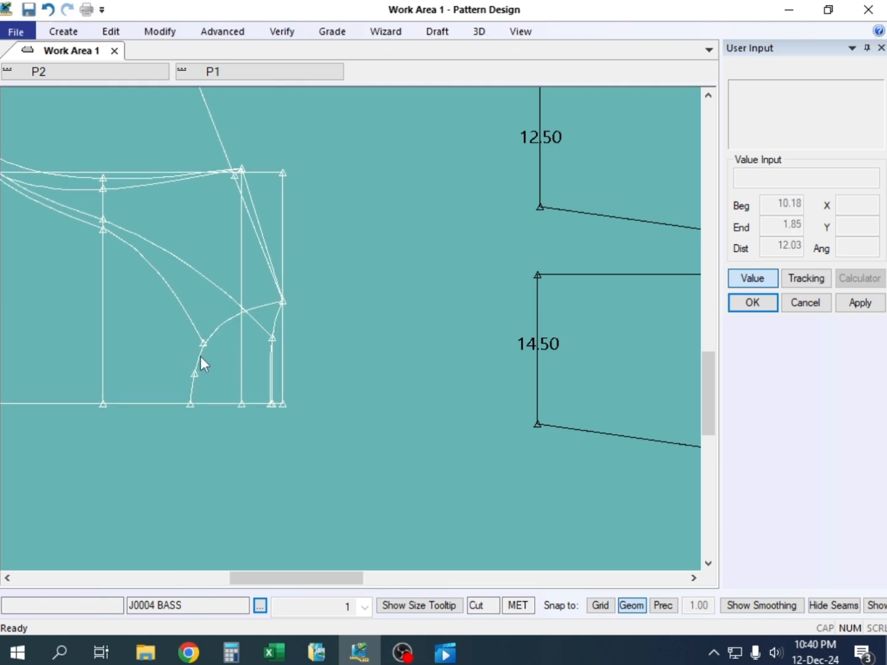
Measure the graded length of the front and back neckline lines on the J0004 BASS draft
key("alt+l")
left_click(208, 336)
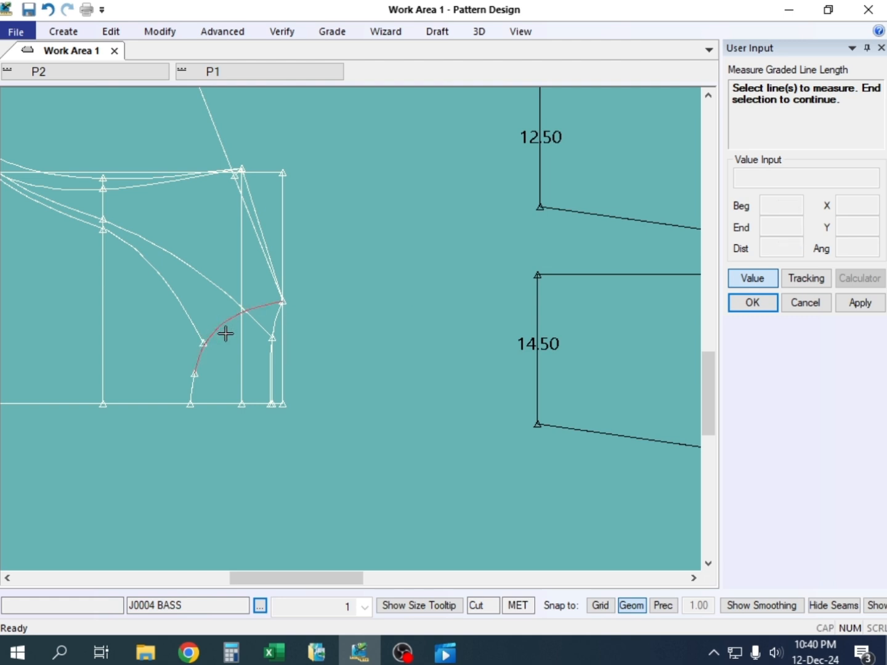
left_click(191, 386)
left_click(276, 318)
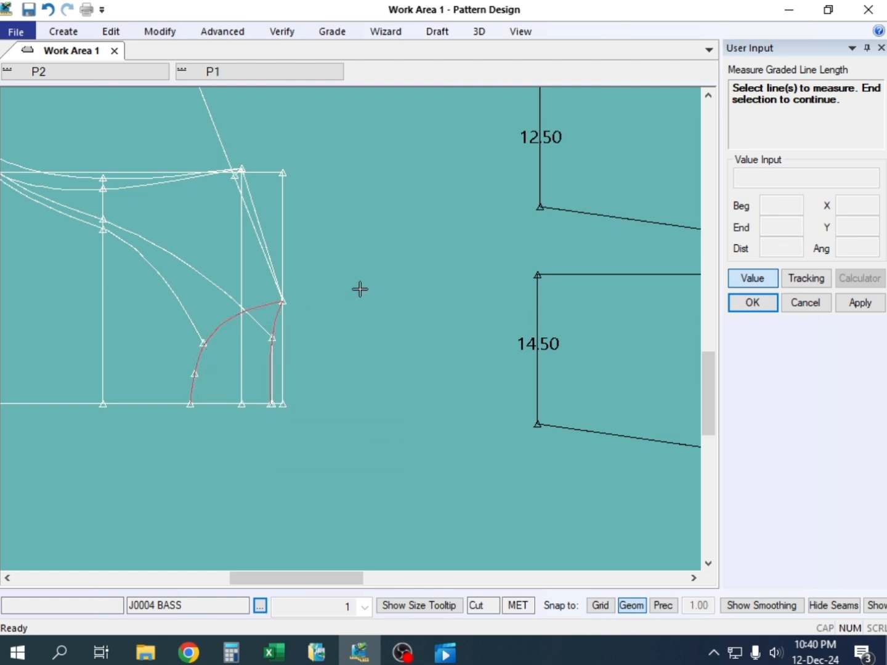
right_click(360, 289)
left_click(366, 291)
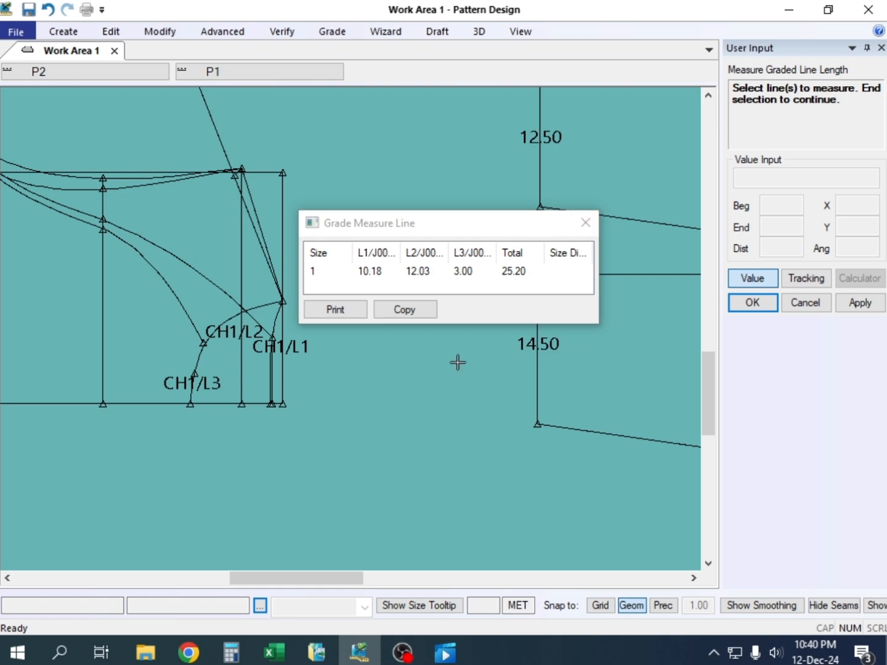
Switch to the Jecket workbook in Excel and set the Coller bottom length in cell E33 to 50.5
left_click(357, 654)
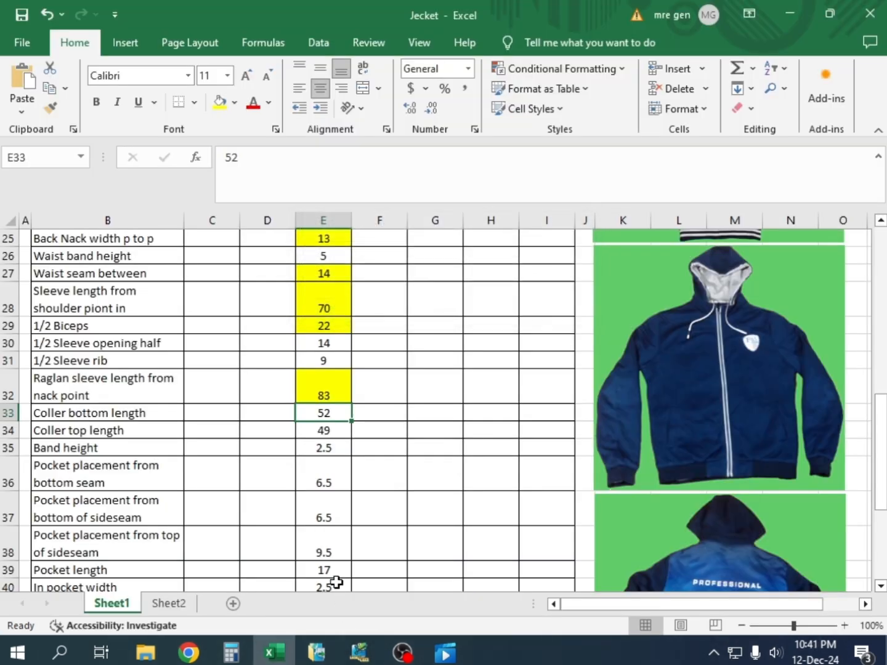
double_click(332, 413)
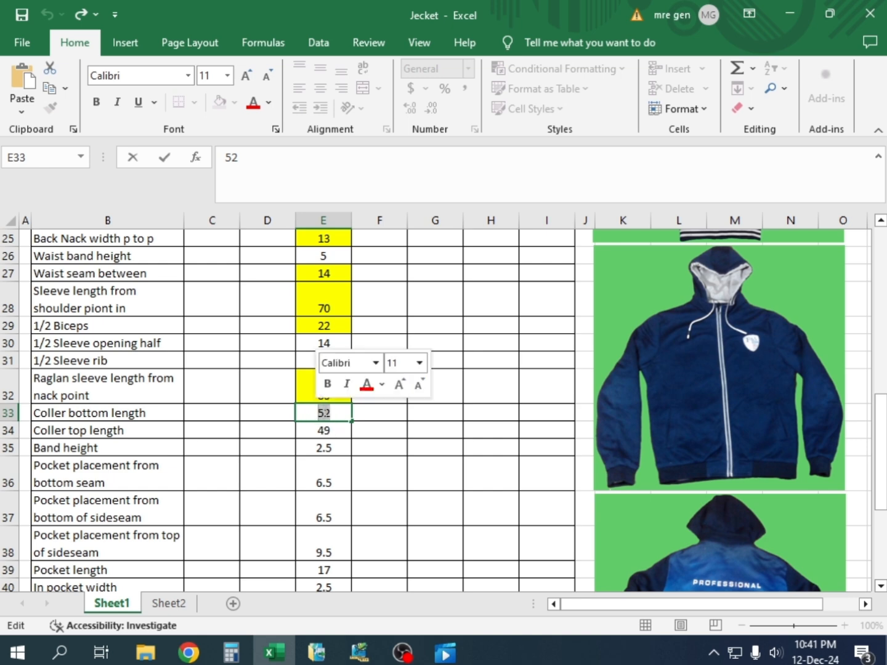
left_click(334, 413)
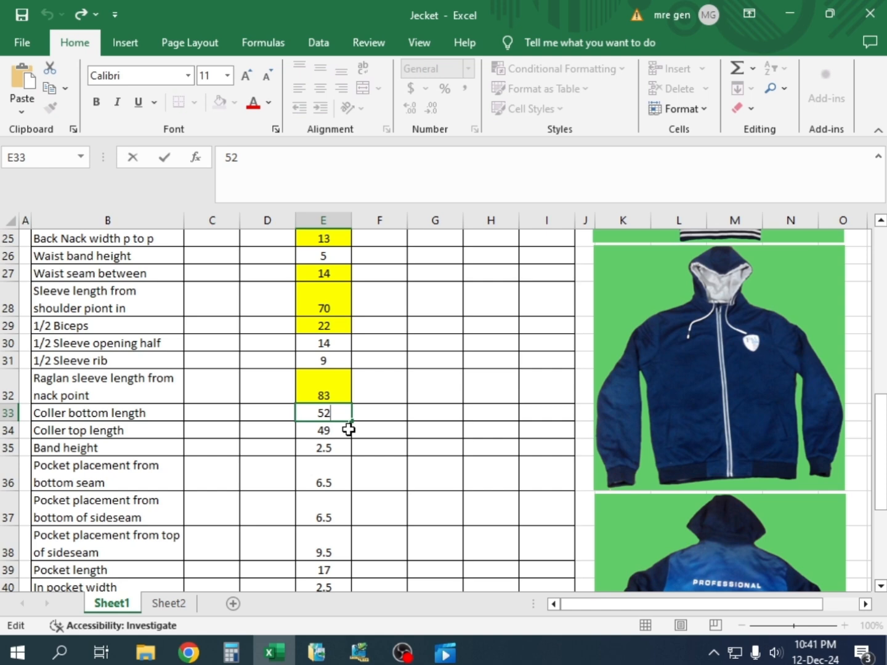
key("BackSpace")
key("BackSpace")
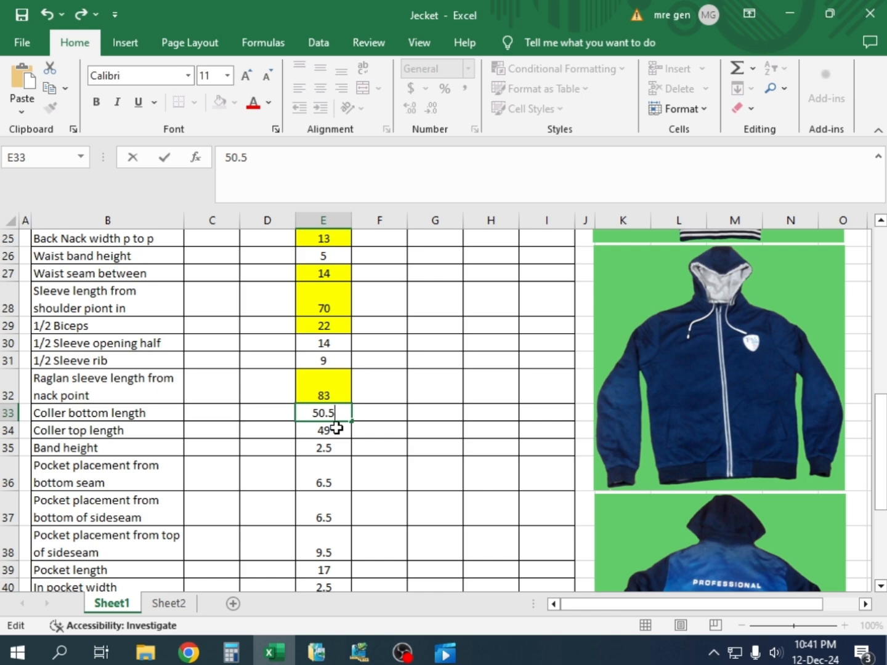
type("0.5")
key("Return")
key("ctrl+Down")
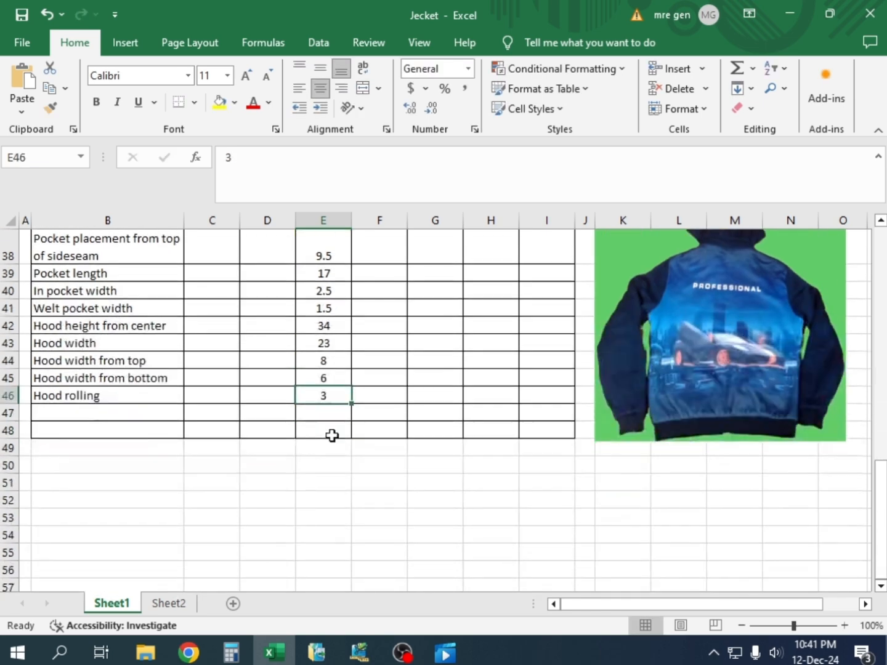
scroll(341, 394, "up", 4)
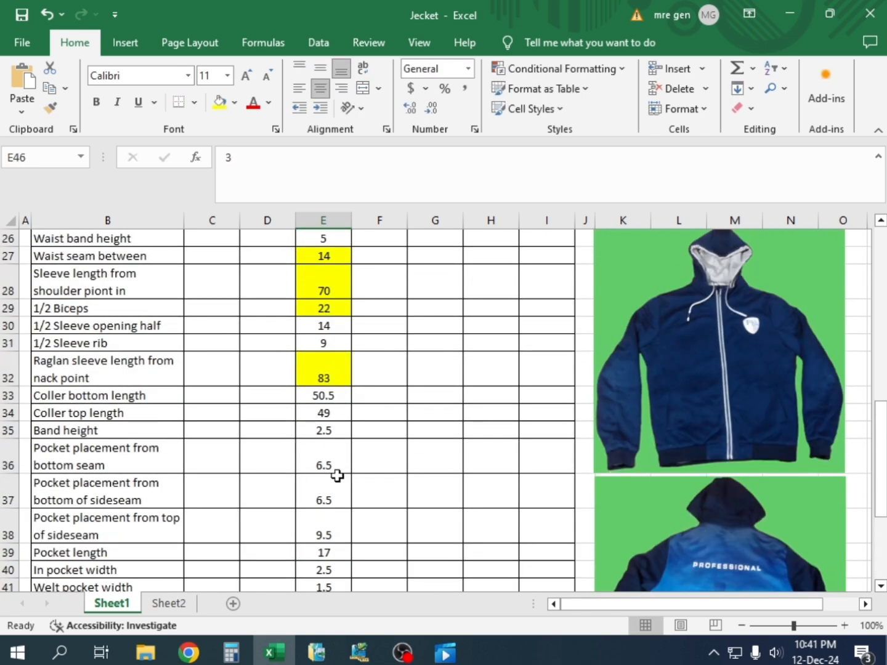
Set the Coller top length in cell E34 to 47.5
double_click(333, 417)
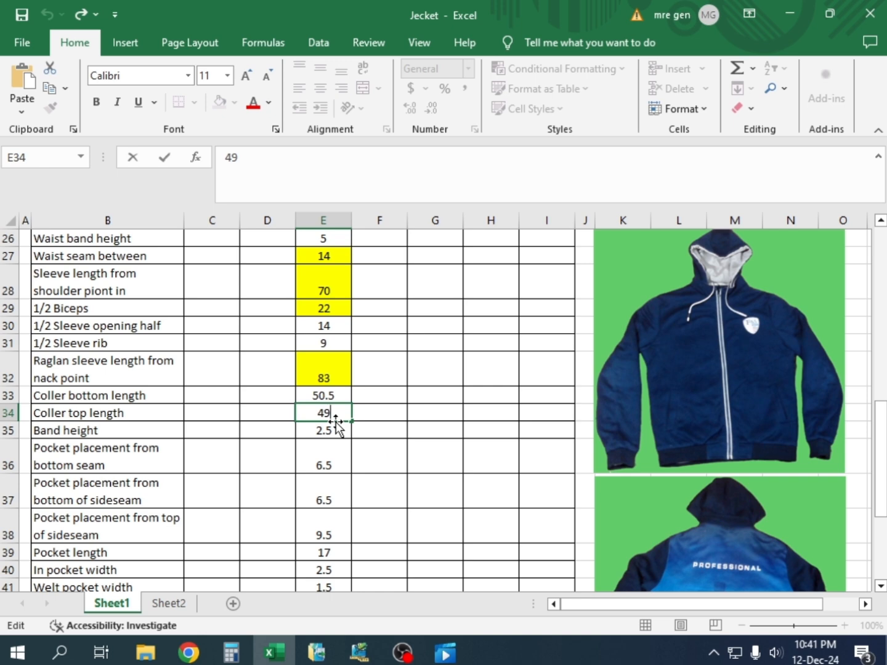
key("BackSpace")
type("7.5")
left_click(391, 437)
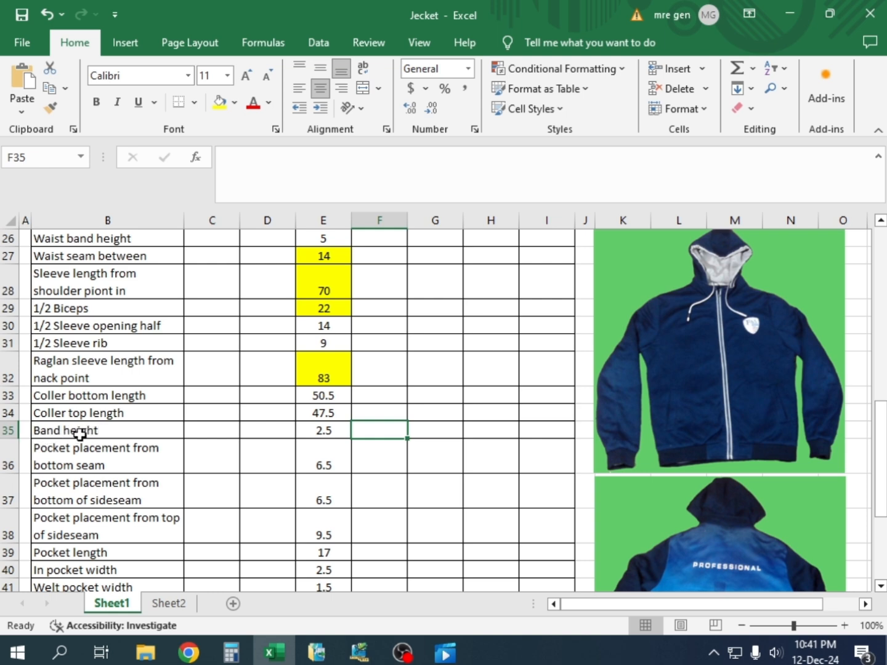
Check the Band height entry and examine the hood and neck band in the grey-sleeved raglan jacket pictures at 175% zoom
left_click(335, 431)
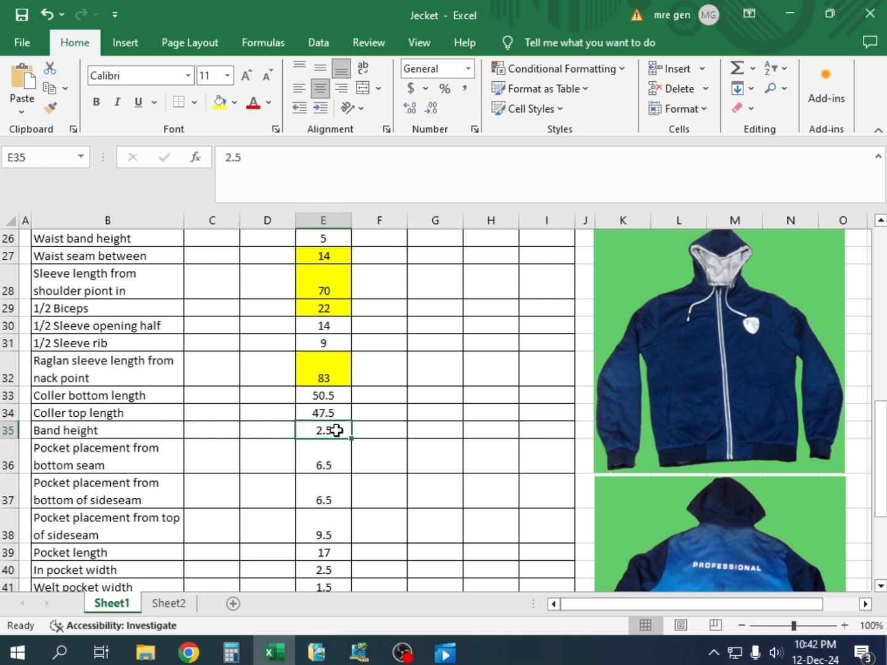
scroll(665, 477, "up", 6)
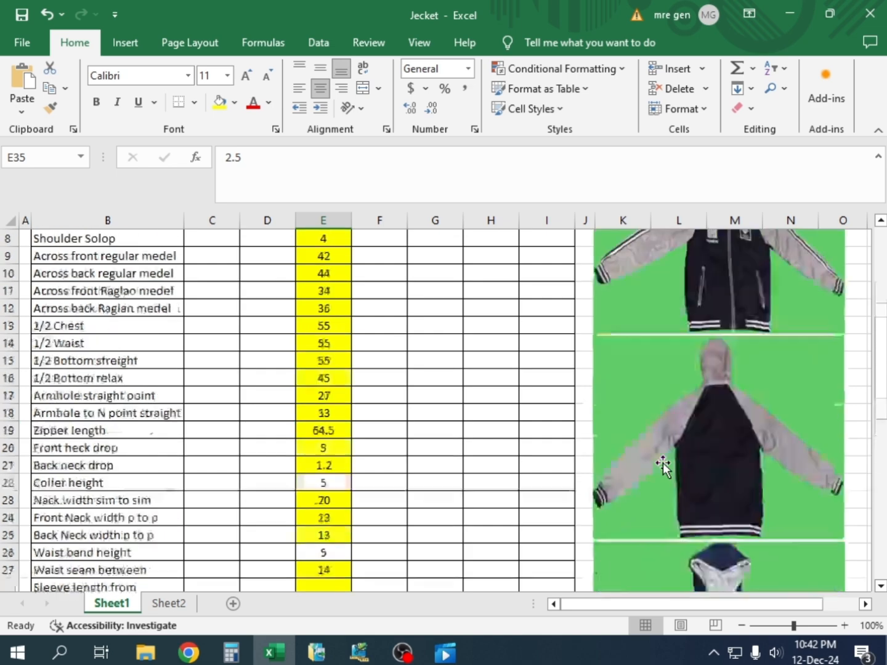
scroll(668, 471, "down", 1)
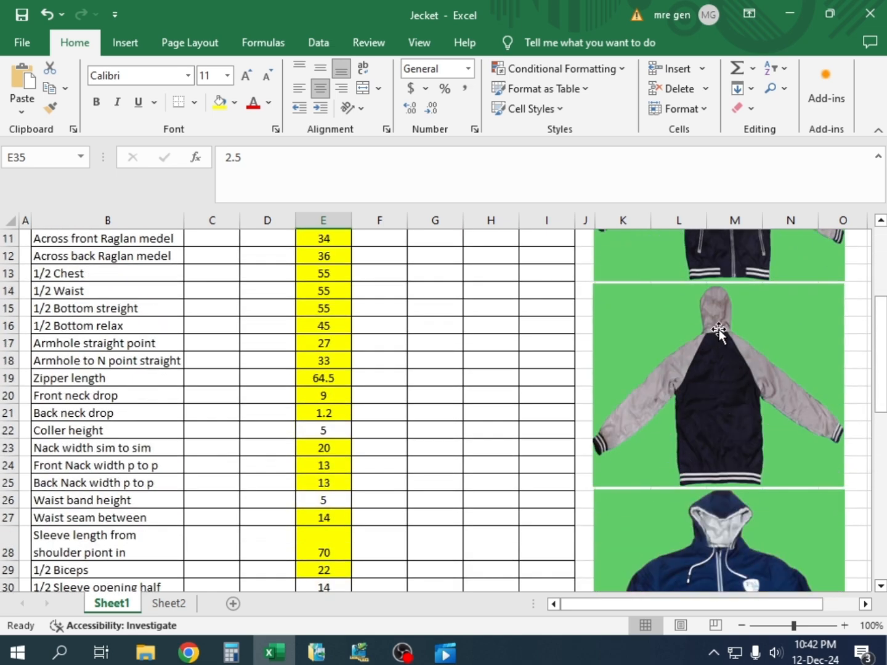
scroll(718, 333, "down", 5)
scroll(709, 351, "up", 5)
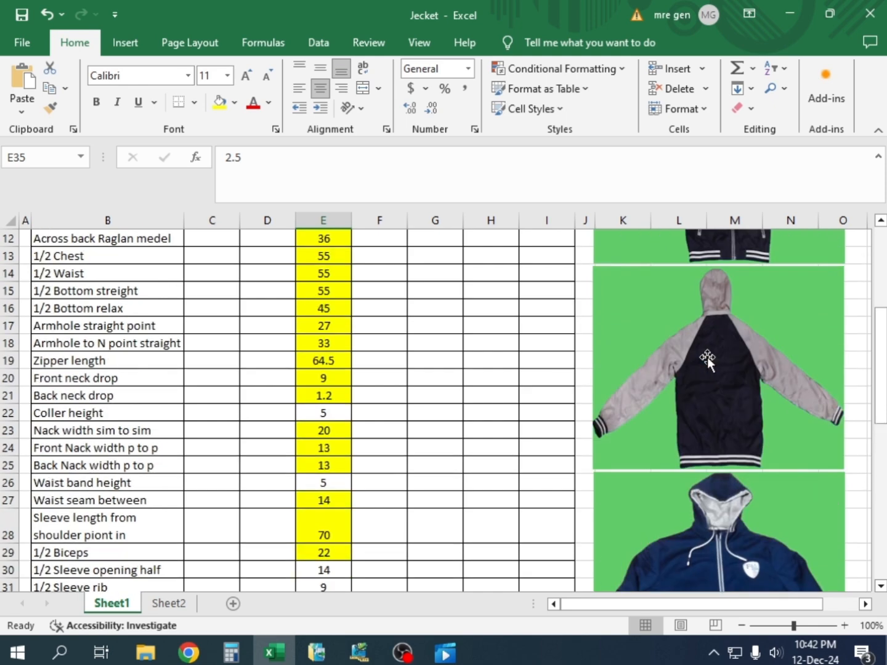
scroll(707, 360, "up", 1)
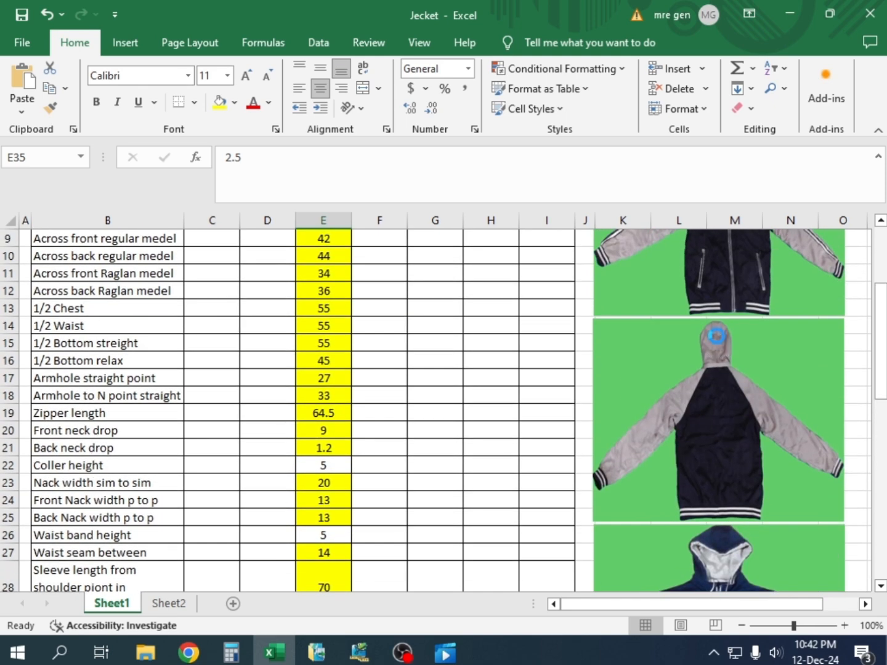
scroll(716, 335, "up", 3, "ctrl")
left_click_drag(674, 601, 759, 593)
scroll(572, 357, "up", 2, "ctrl")
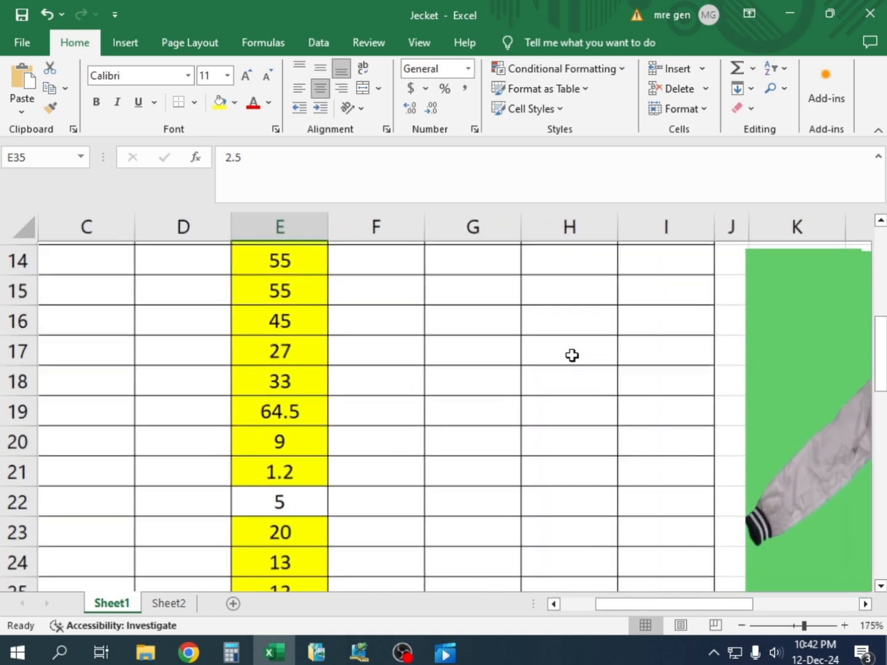
left_click_drag(611, 607, 724, 605)
scroll(494, 325, "down", 2)
scroll(495, 334, "up", 6)
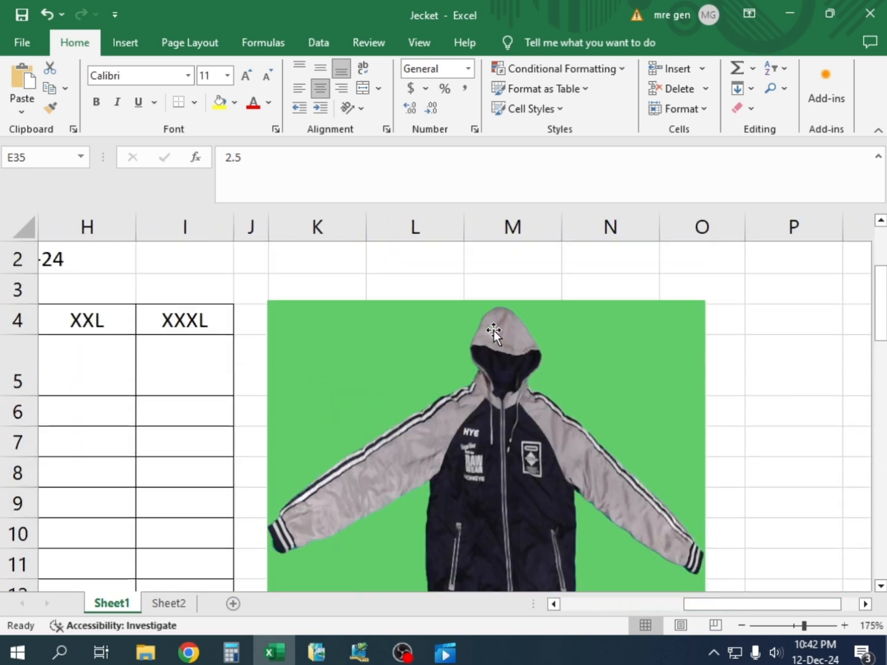
scroll(468, 431, "down", 1)
scroll(513, 528, "up", 1)
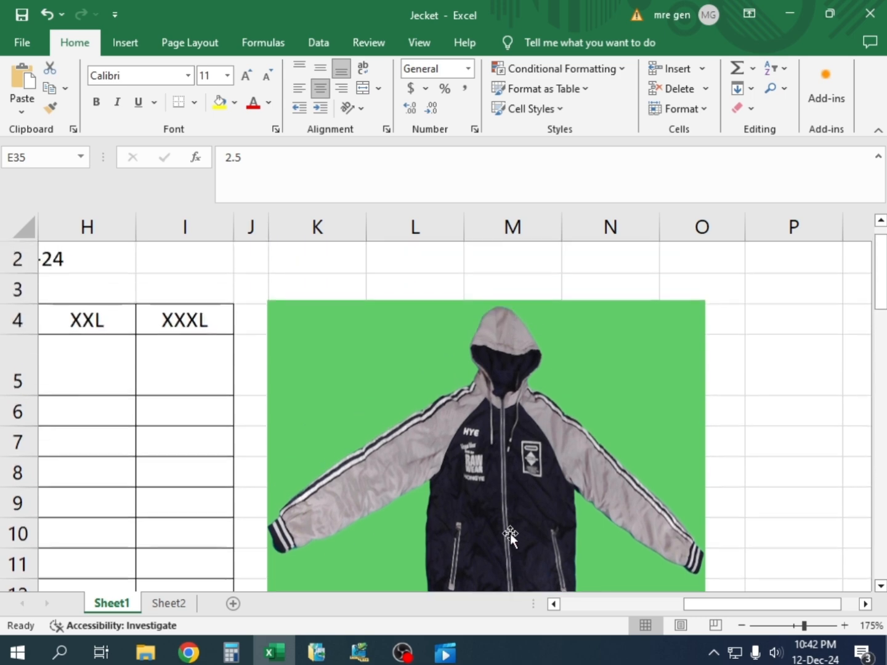
scroll(511, 533, "down", 3)
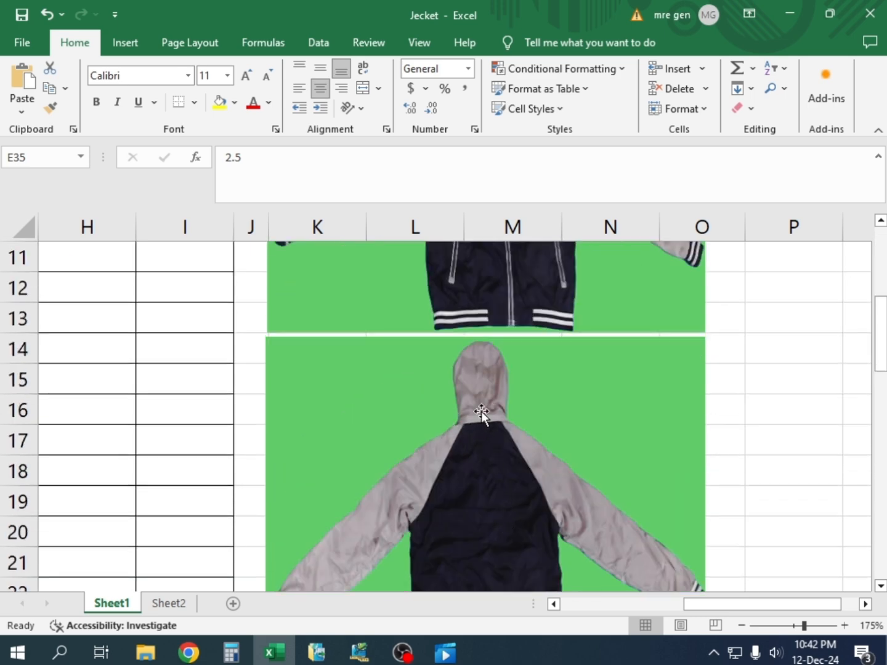
Compare the front and back pictures of the grey-sleeved raglan jacket, focusing on the hood, neck seam and raglan sleeves
scroll(479, 446, "up", 3)
scroll(478, 444, "down", 3)
scroll(484, 431, "up", 1)
scroll(486, 433, "down", 2)
scroll(486, 432, "up", 1)
left_click(418, 443)
scroll(441, 447, "up", 4)
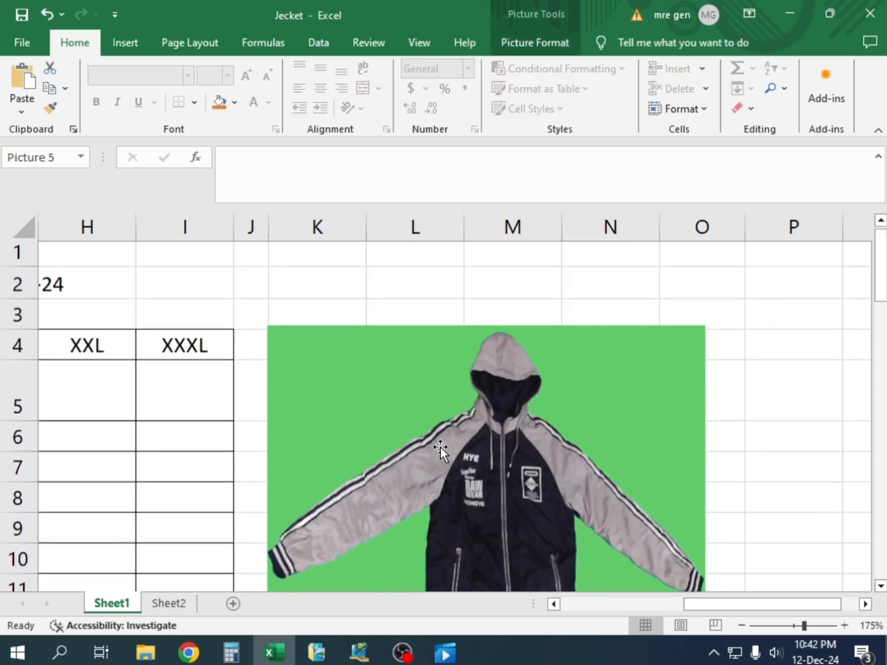
scroll(449, 459, "down", 2)
scroll(451, 462, "up", 2)
scroll(477, 491, "down", 3)
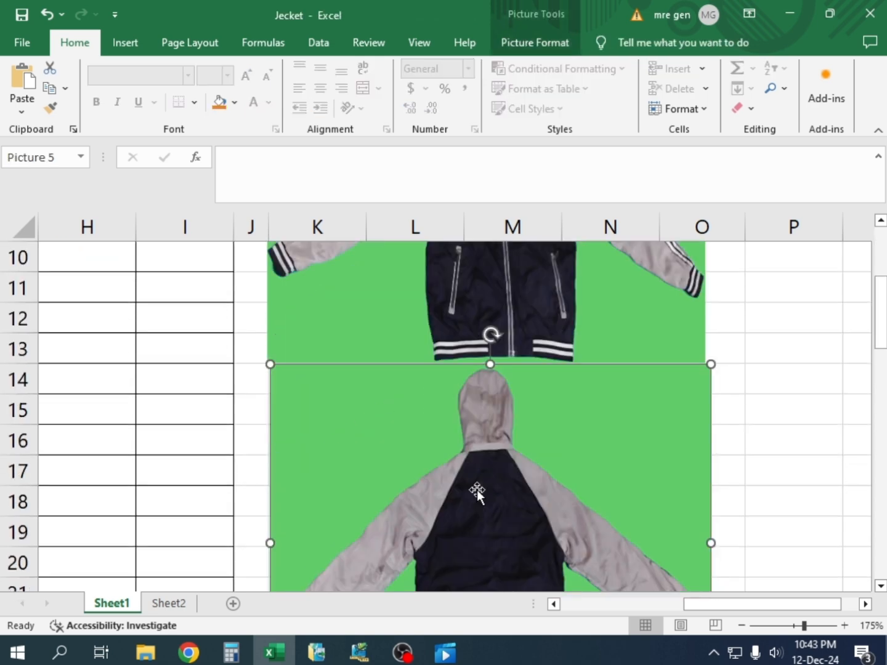
scroll(477, 491, "down", 1)
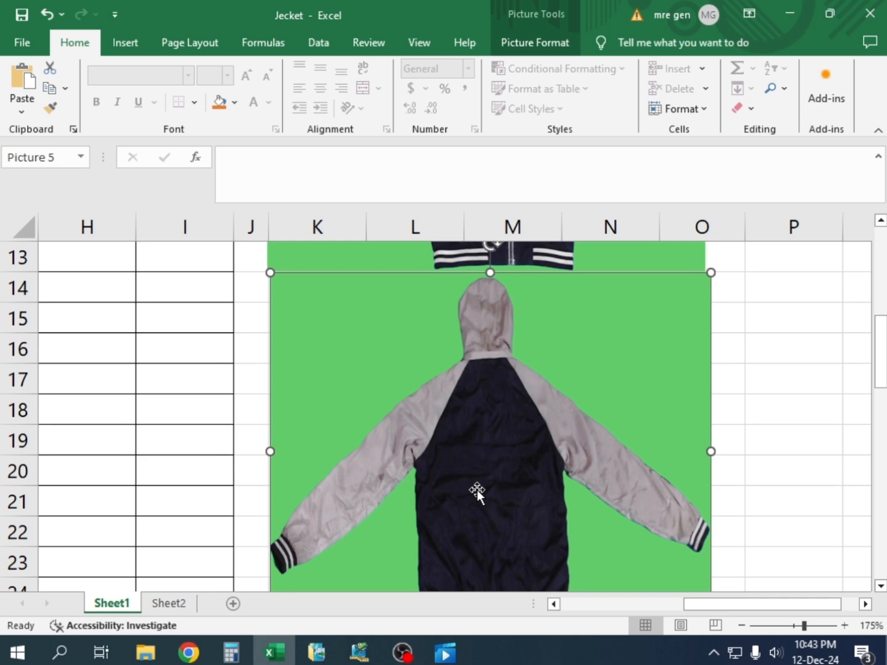
Compare the navy zip jacket's front, waist band and cuffs with the striped hem and cuffs of the raglan jacket
scroll(476, 491, "down", 5)
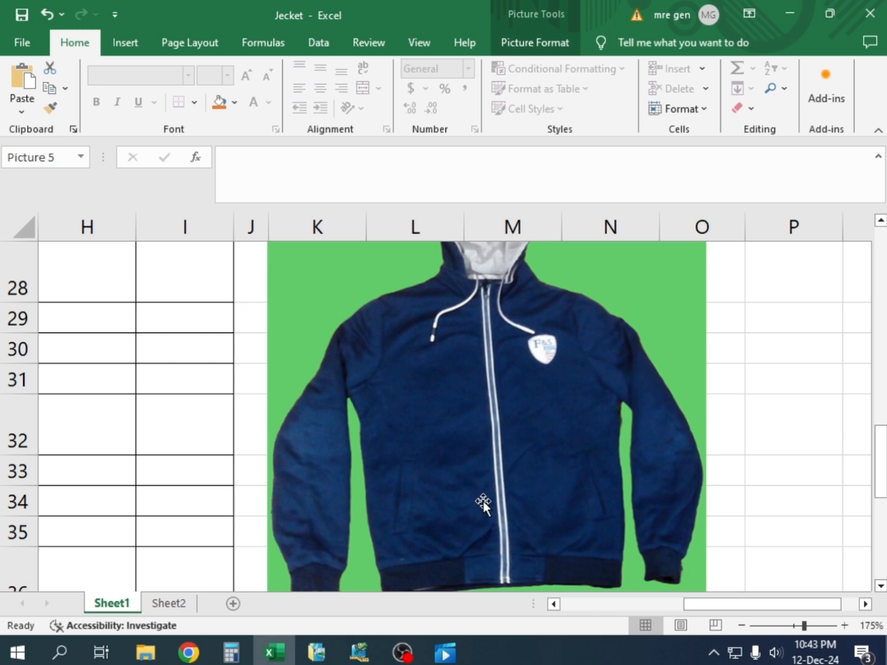
scroll(482, 504, "up", 4)
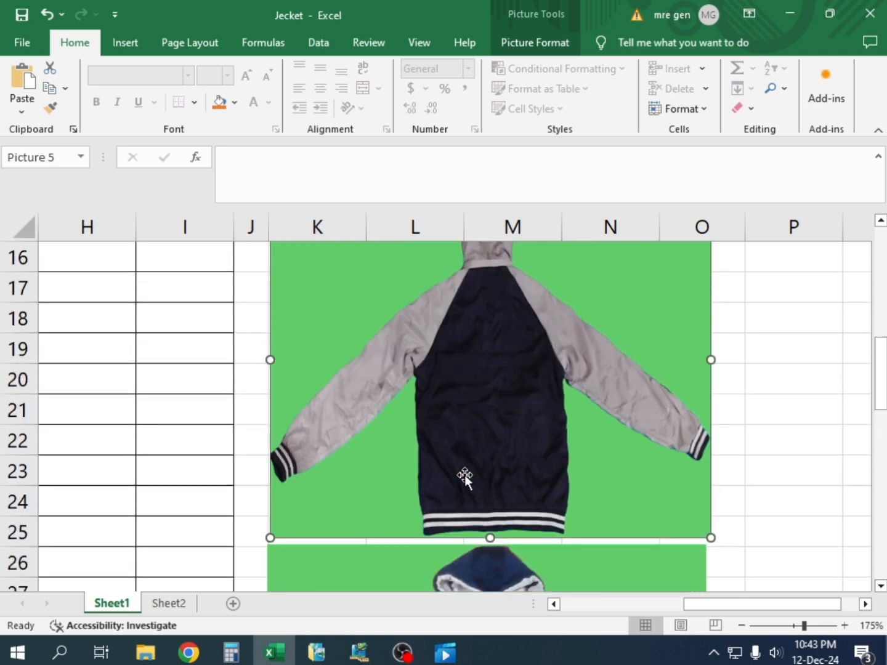
scroll(480, 441, "down", 3)
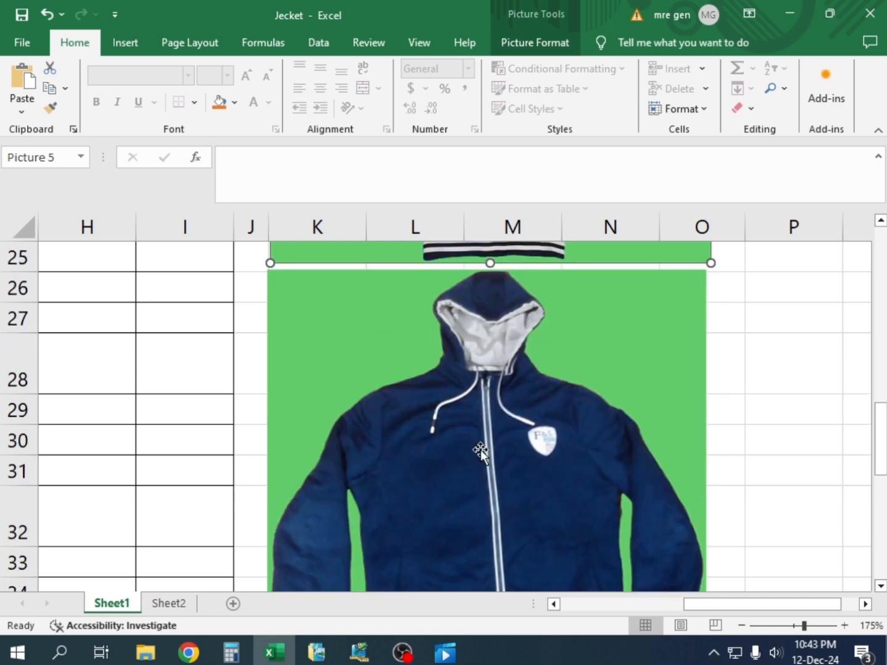
scroll(480, 449, "down", 3)
scroll(480, 450, "up", 2)
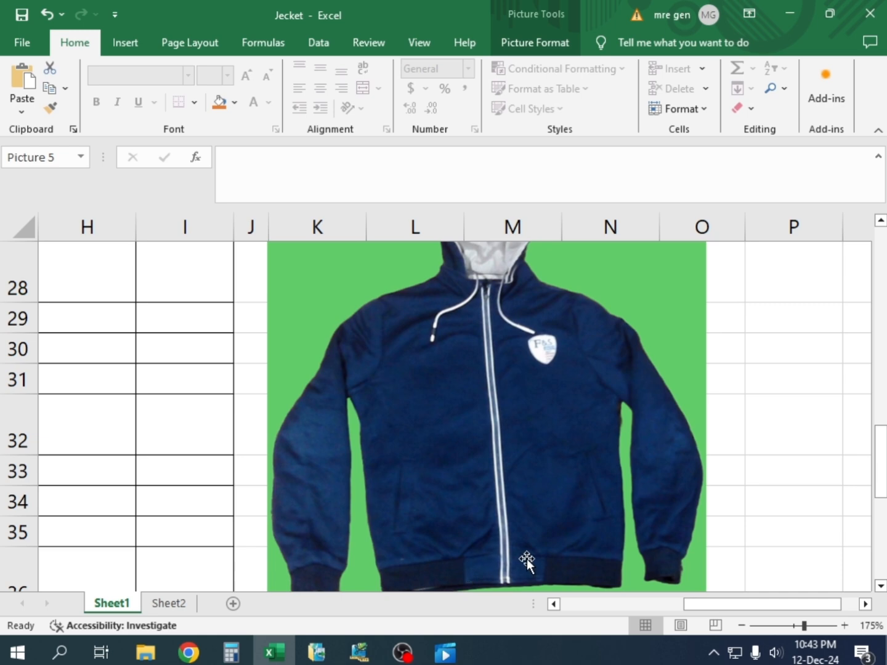
scroll(461, 521, "up", 1)
scroll(460, 521, "down", 2)
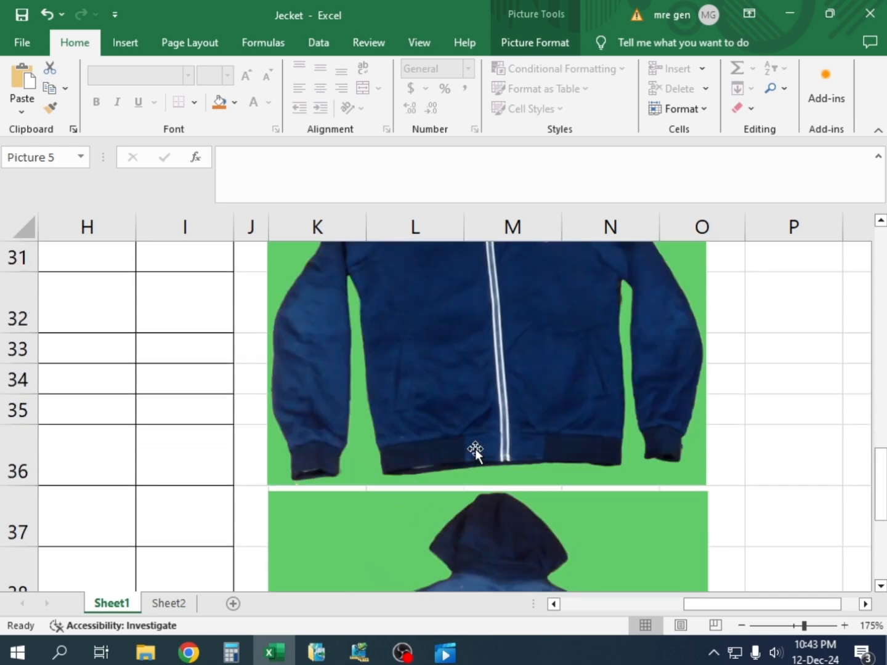
scroll(474, 455, "up", 1)
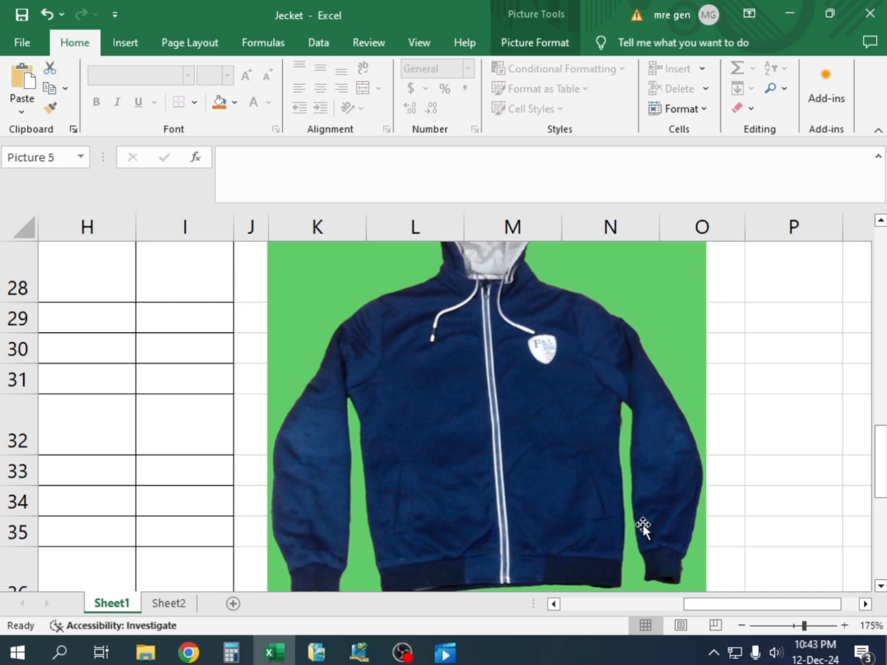
scroll(459, 497, "up", 5)
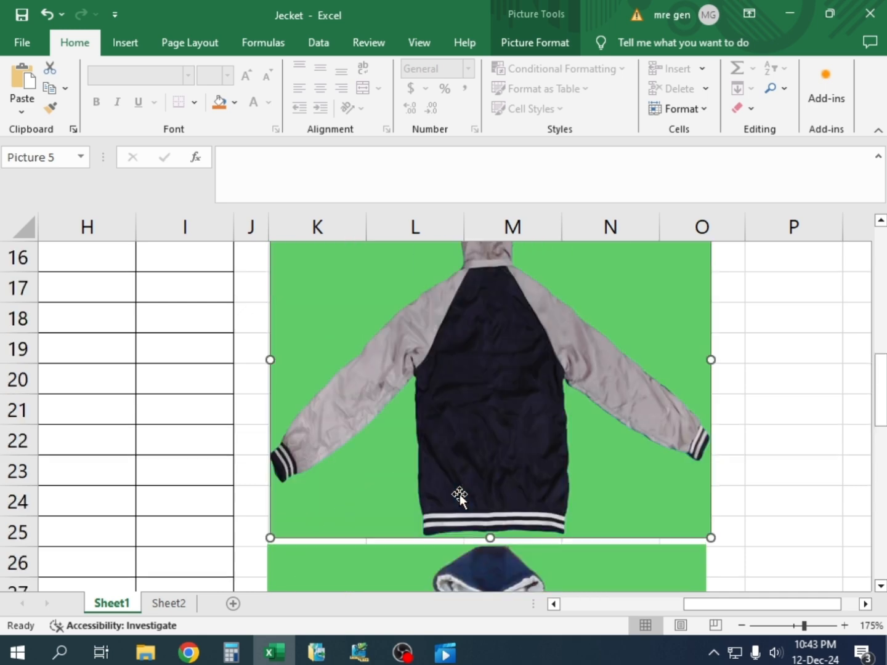
scroll(461, 475, "down", 3)
scroll(471, 506, "up", 6)
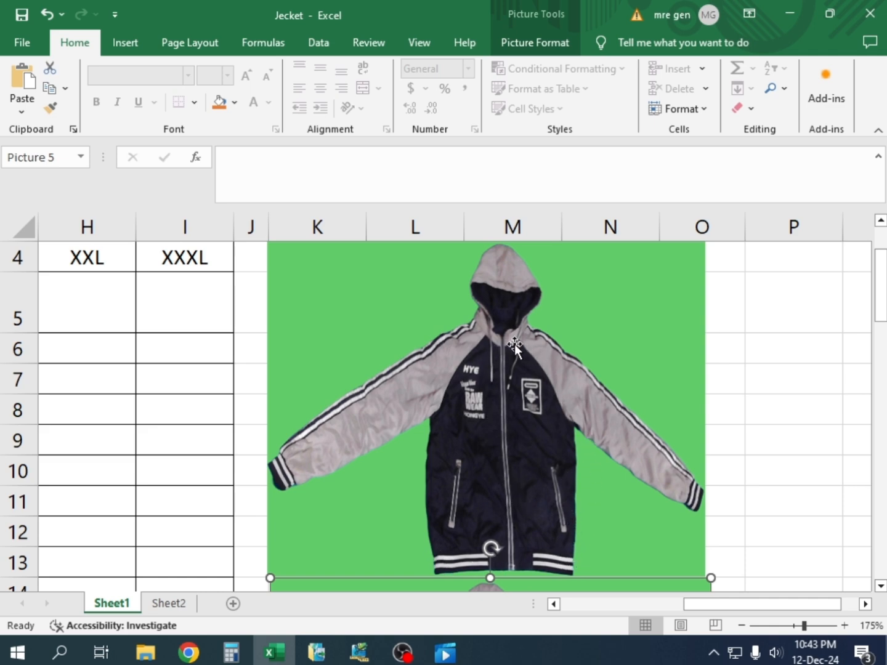
scroll(485, 548, "down", 1)
scroll(486, 548, "down", 3)
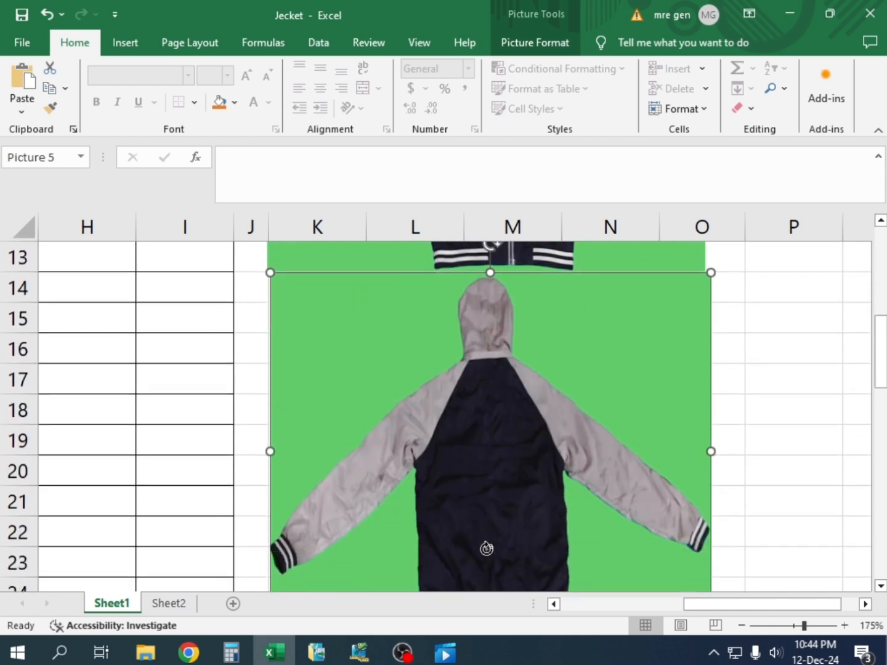
scroll(486, 548, "down", 7)
scroll(481, 546, "up", 2)
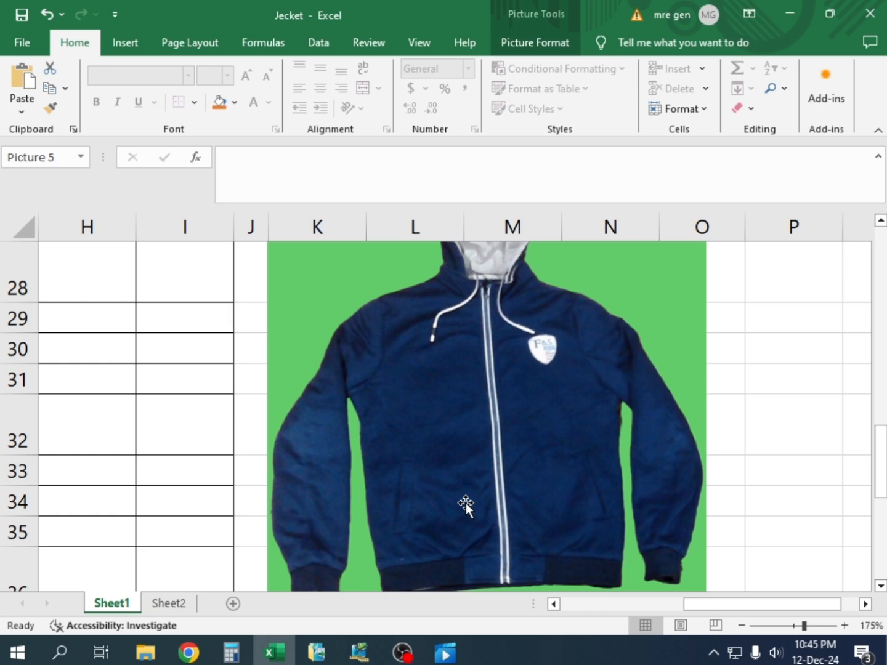
Compare the navy zip jacket's waist band and hooded back with the grey-sleeved raglan jacket's back and front pictures
scroll(466, 505, "down", 2)
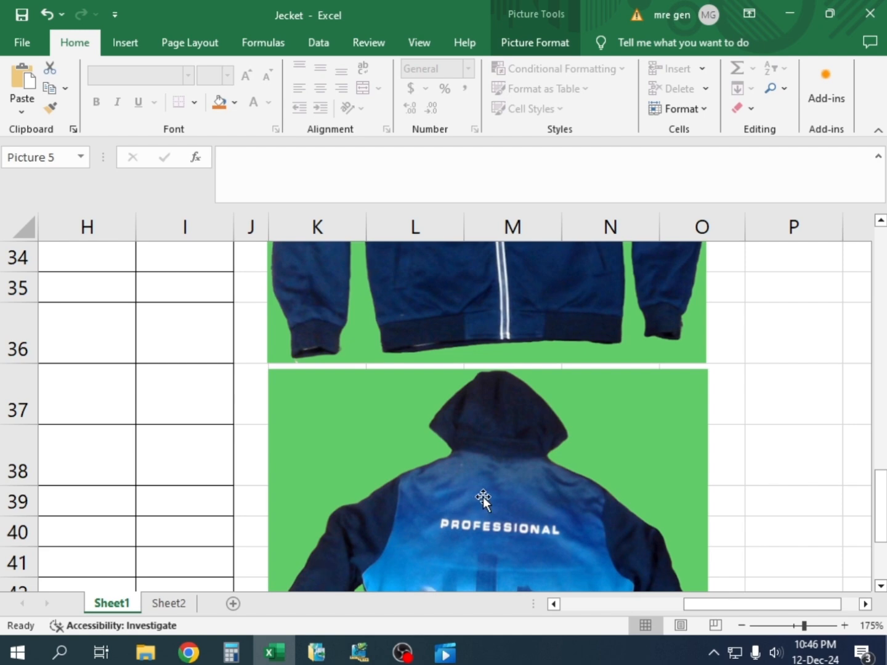
scroll(505, 458, "up", 8)
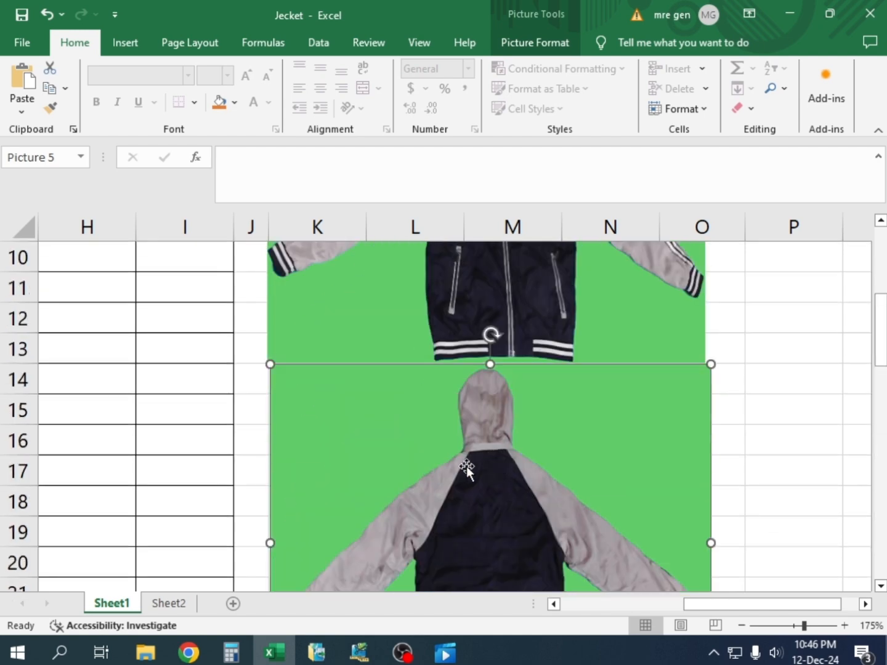
scroll(487, 452, "up", 2)
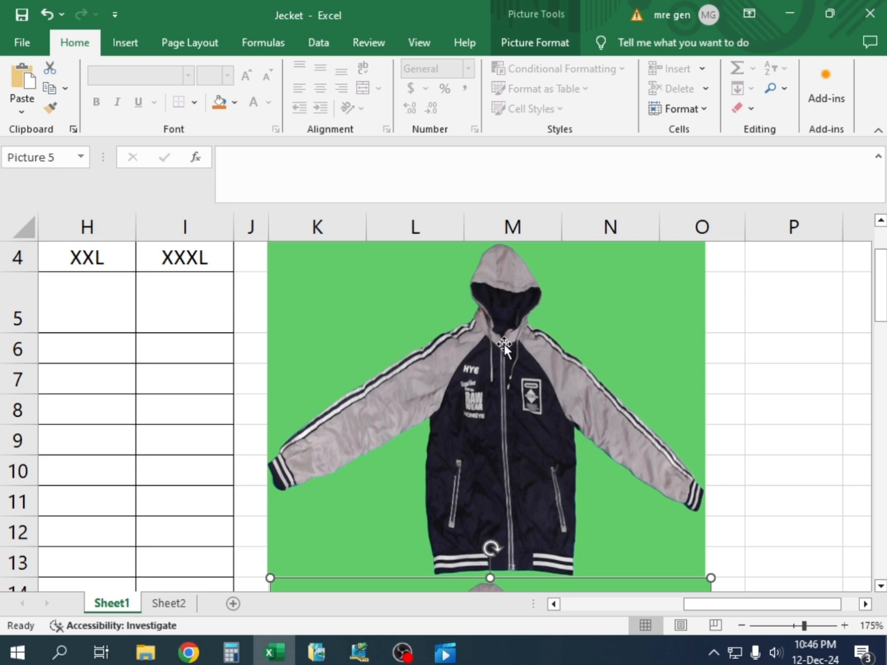
scroll(503, 343, "down", 3)
scroll(508, 351, "up", 3)
scroll(507, 327, "up", 2, "ctrl")
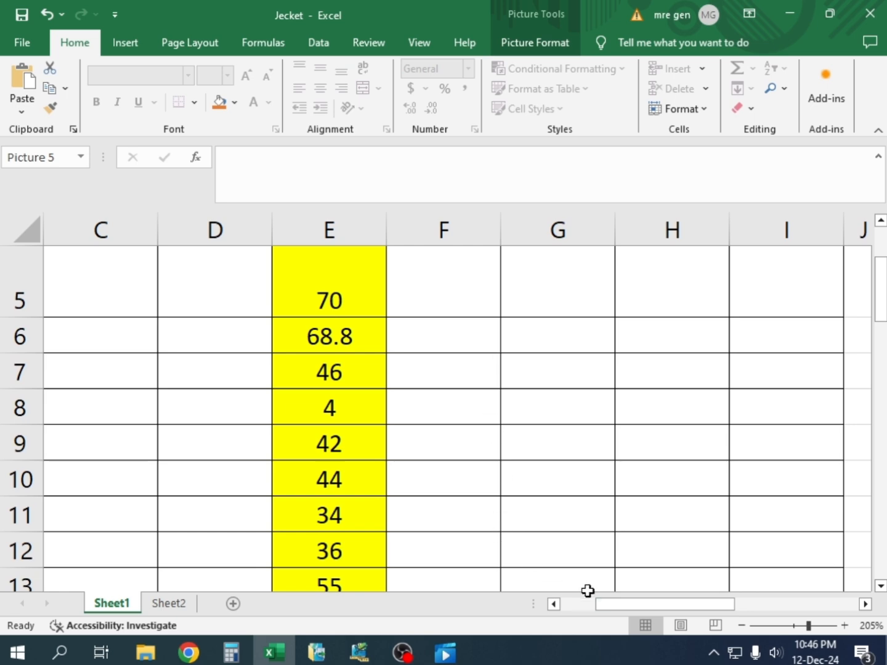
Examine the raglan jacket's hood, neck seam and sleeve joins in the front and back pictures at 205% zoom
left_click_drag(623, 605, 708, 582)
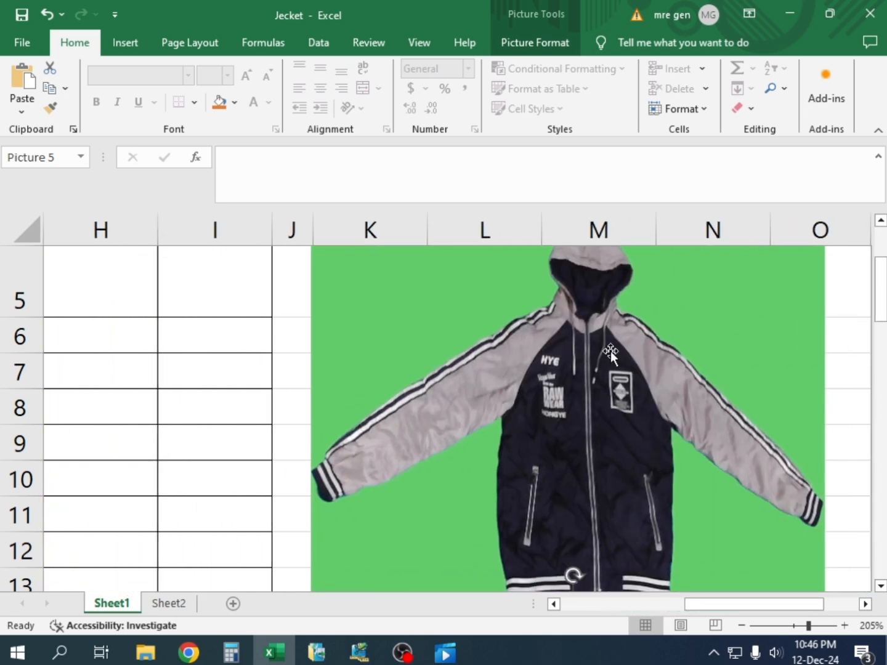
scroll(610, 351, "down", 2)
scroll(593, 331, "up", 3)
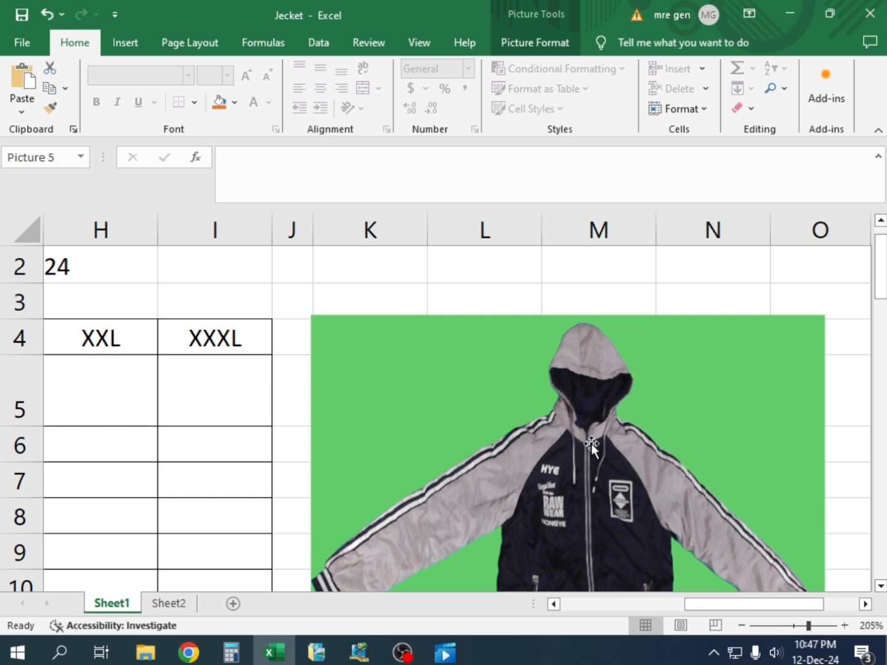
scroll(591, 443, "down", 2)
scroll(591, 441, "up", 3)
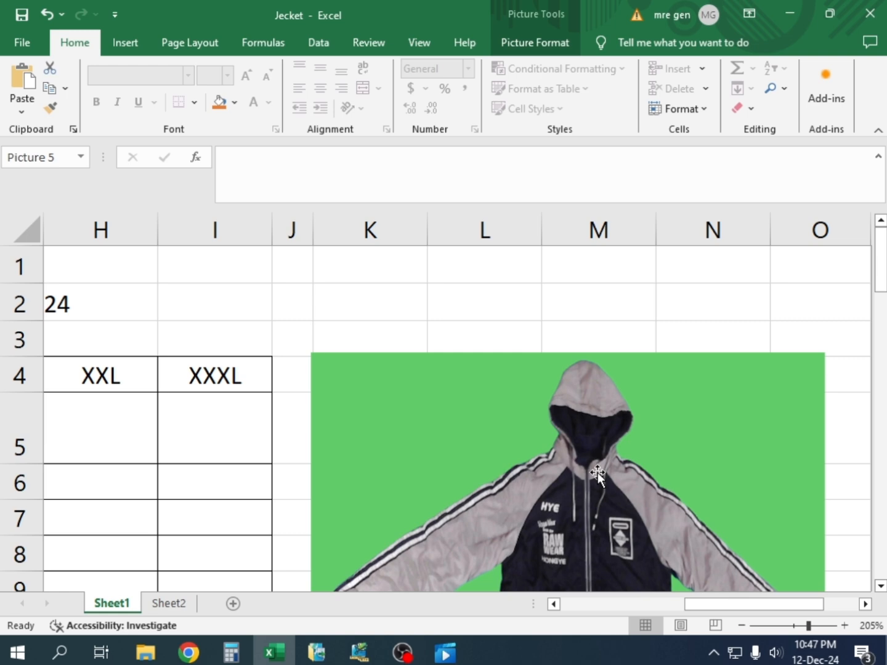
scroll(597, 472, "down", 3)
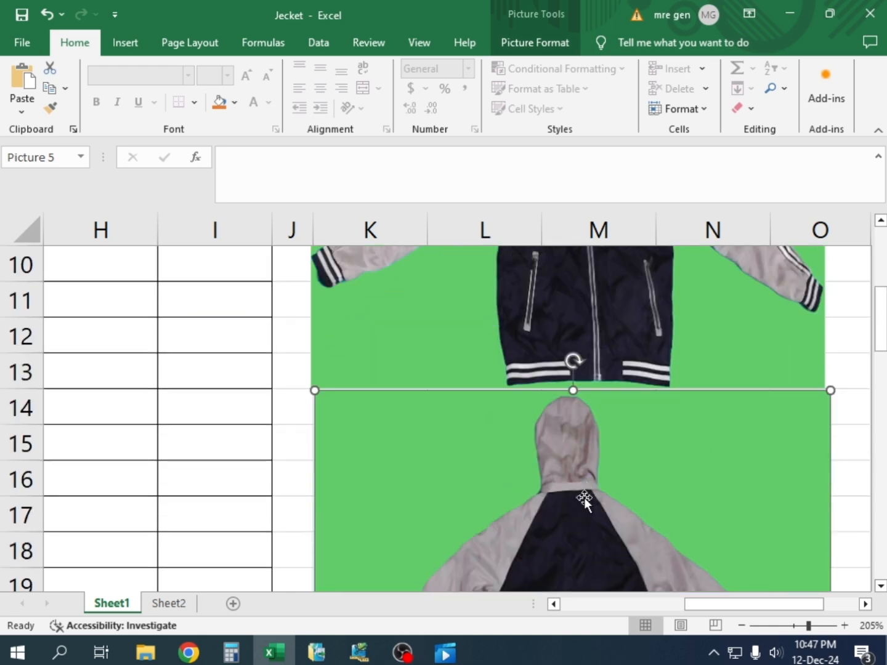
scroll(585, 497, "up", 3)
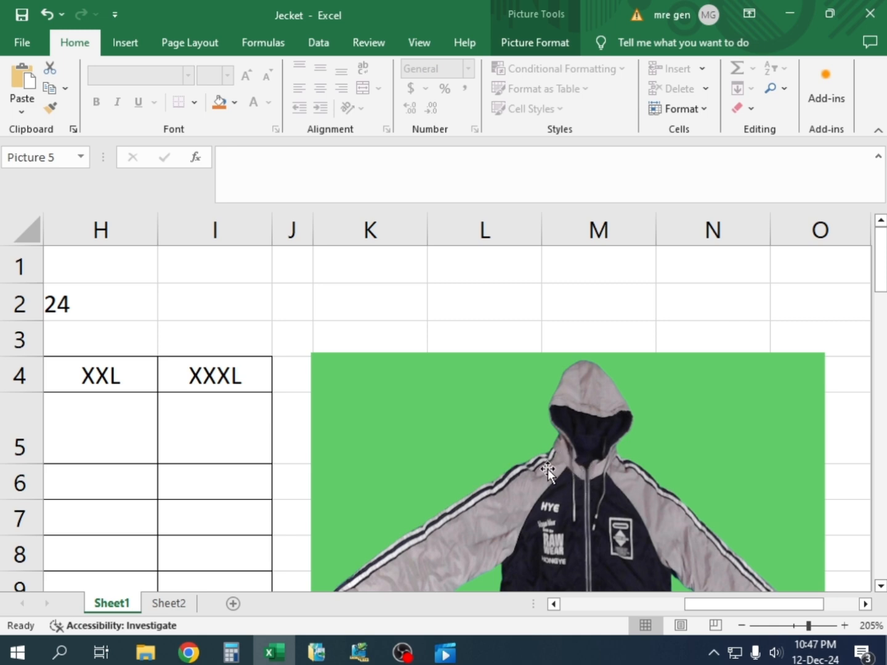
scroll(542, 465, "down", 2)
scroll(563, 465, "up", 2)
left_click_drag(589, 433, 584, 497)
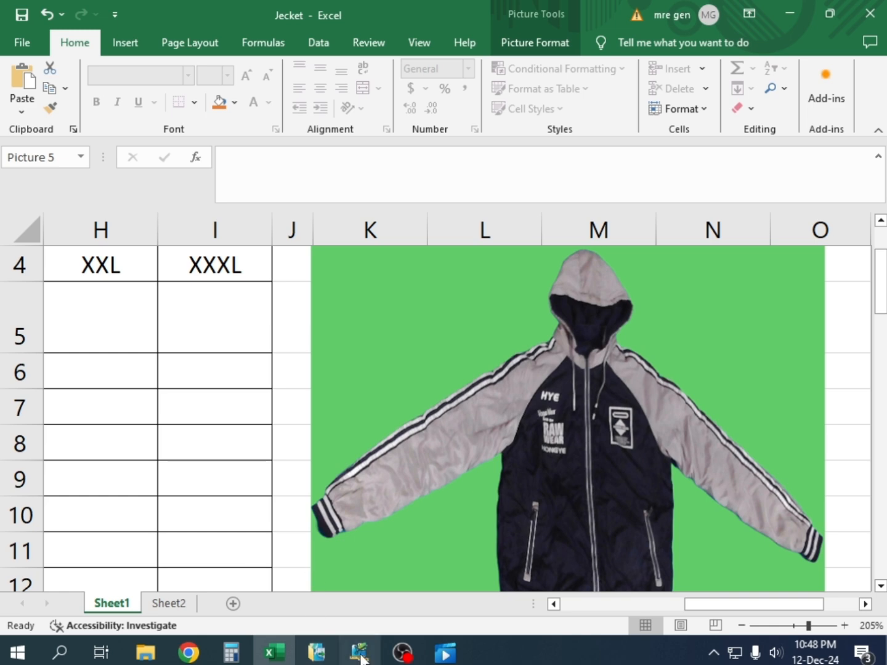
Review the size M measurements at 100% zoom and select the Waist band height value in cell E26
left_click_drag(721, 603, 590, 602)
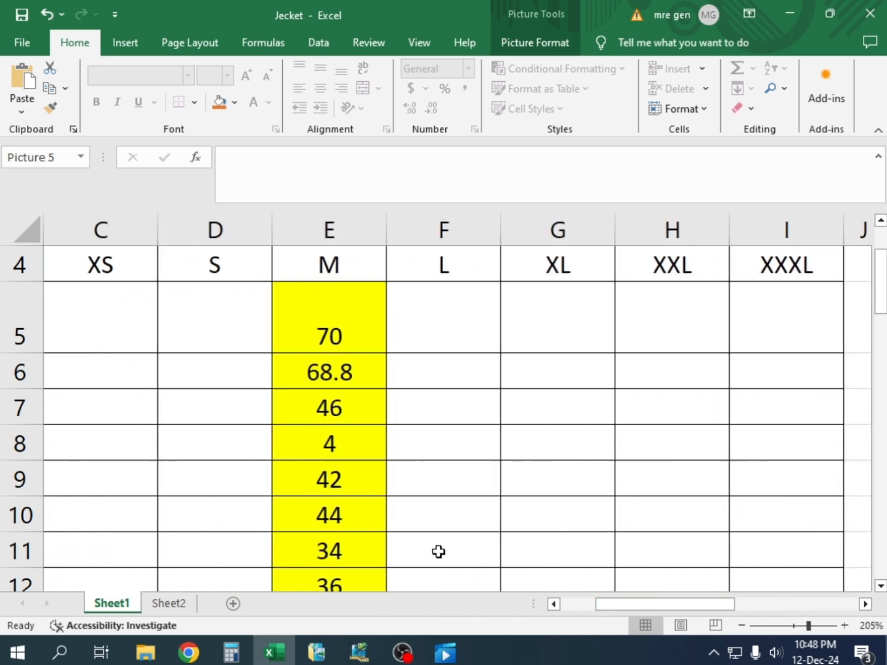
scroll(439, 524, "up", 4, "ctrl")
scroll(441, 509, "down", 13, "ctrl")
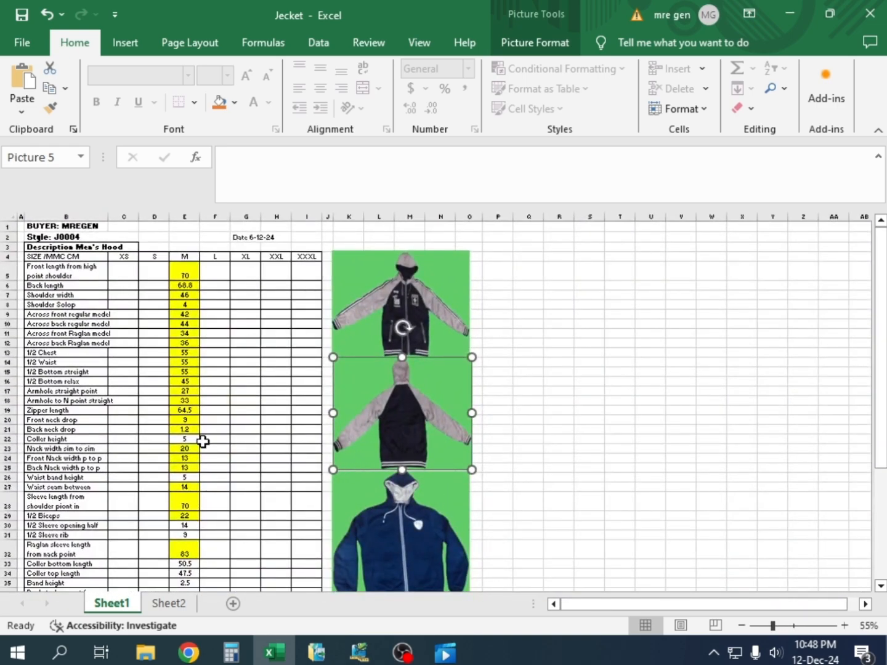
scroll(208, 443, "up", 4, "ctrl")
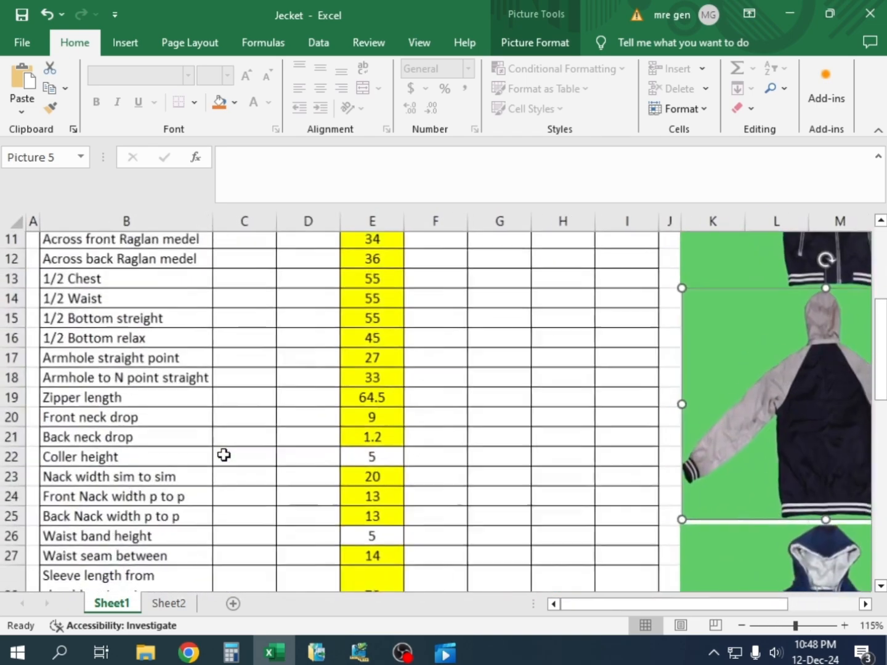
scroll(225, 454, "down", 1, "ctrl")
scroll(291, 457, "down", 2)
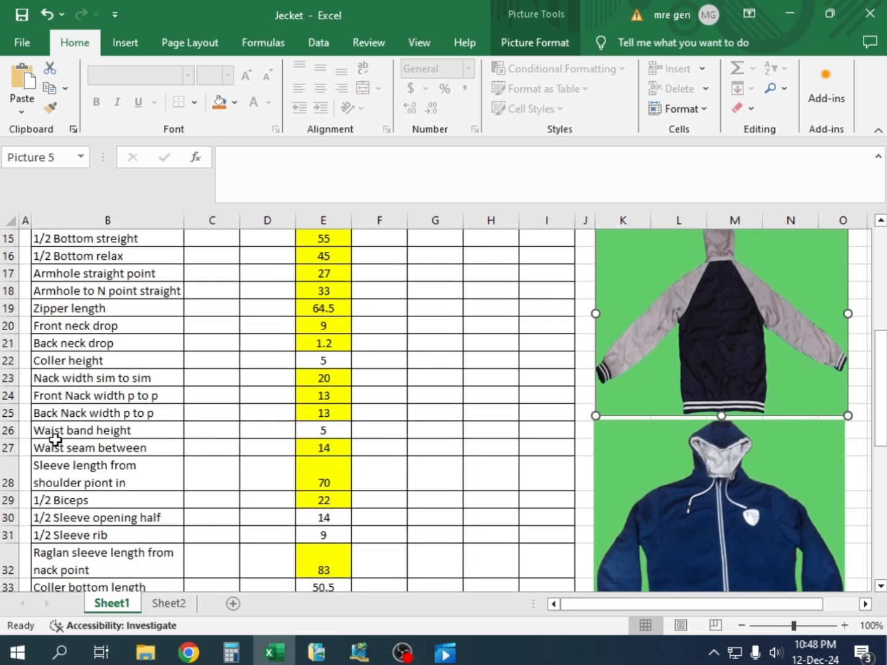
left_click(332, 432)
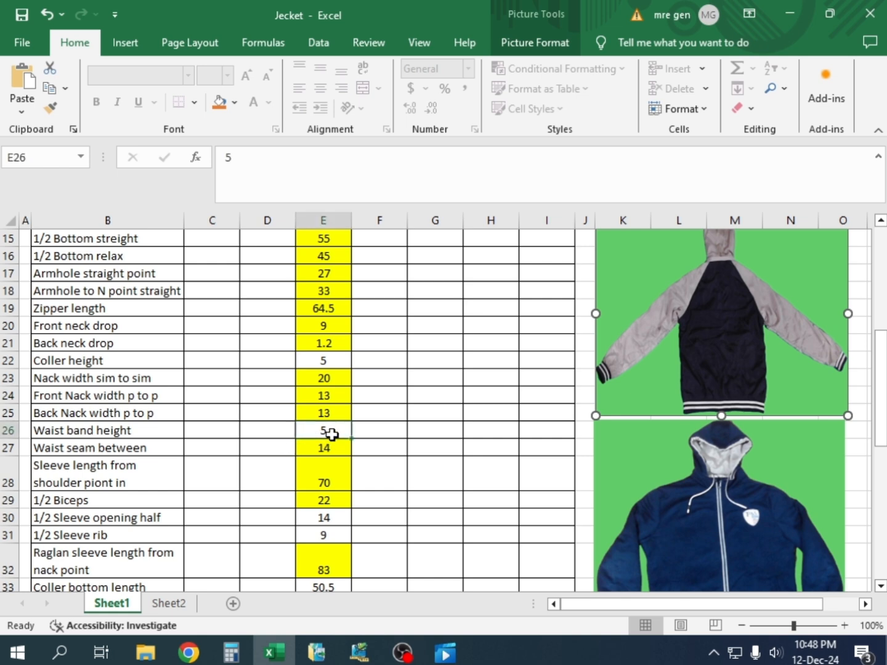
Switch to Pattern Design, close the Grade Measure Line results, and measure the straight waist band height on J0004 BASS
left_click(359, 650)
scroll(551, 445, "down", 5)
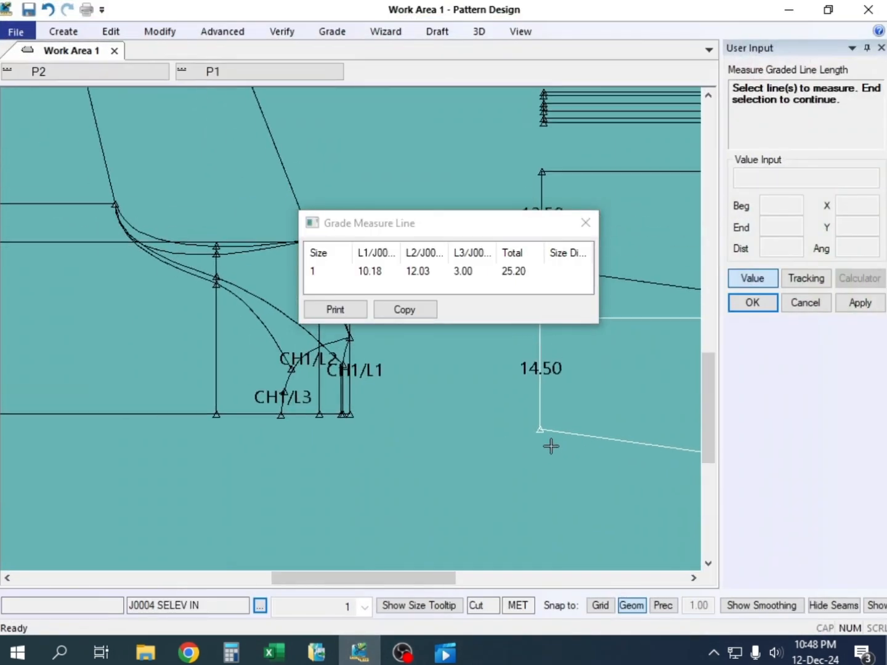
scroll(354, 425, "down", 3)
scroll(161, 388, "up", 2)
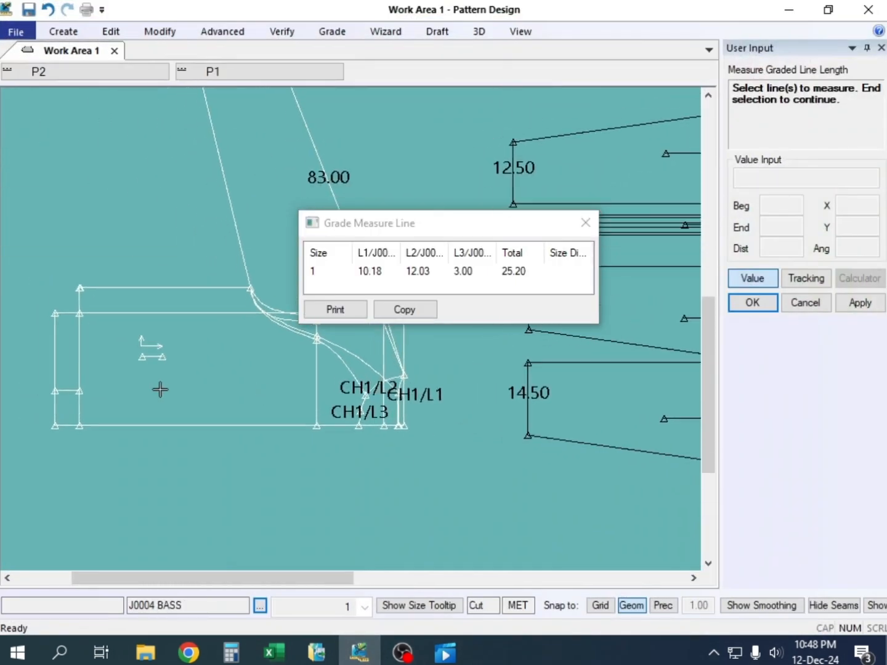
left_click(584, 224)
left_click(282, 31)
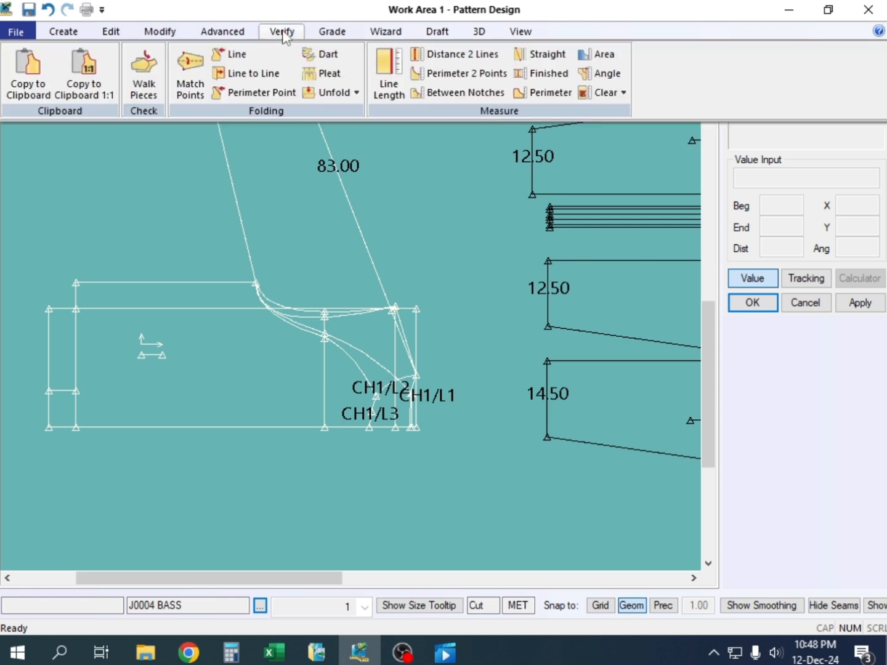
left_click(542, 54)
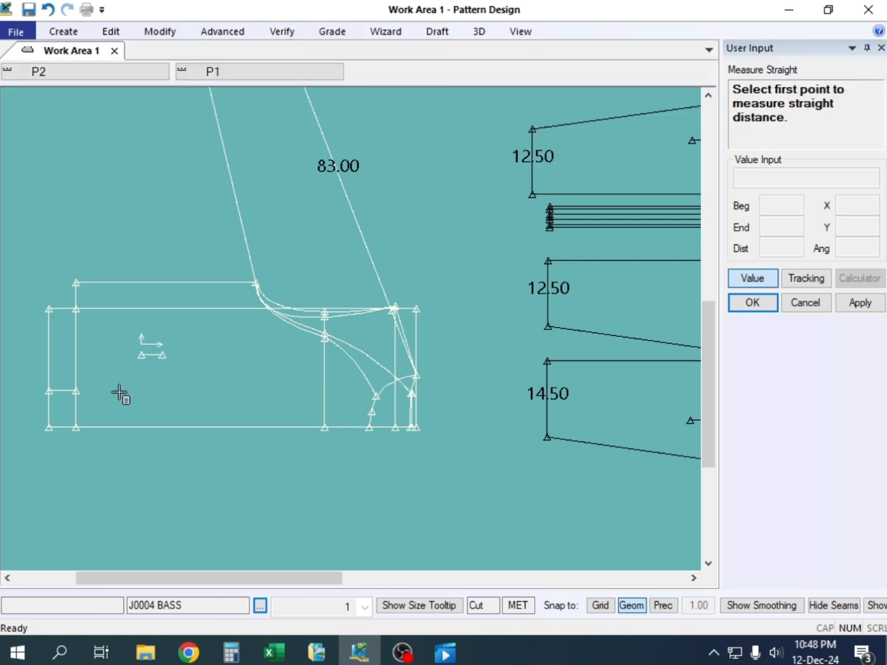
left_click(75, 427)
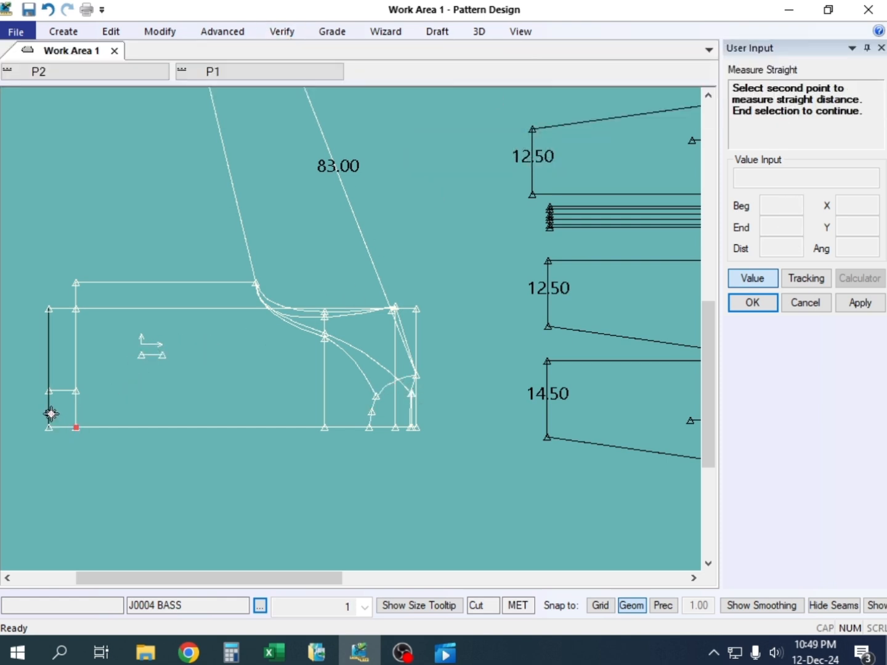
left_click(49, 428)
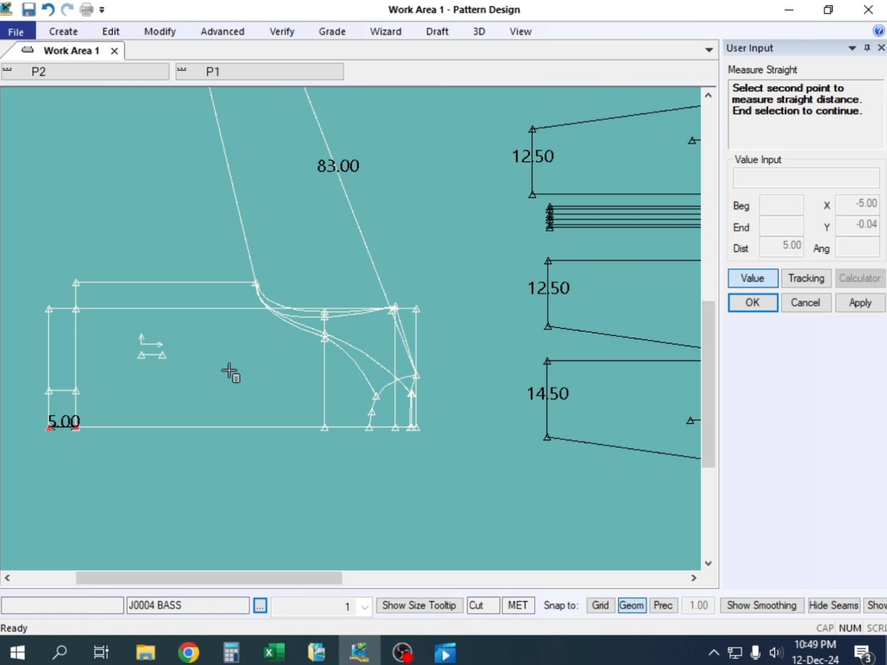
right_click(245, 311)
left_click(245, 312)
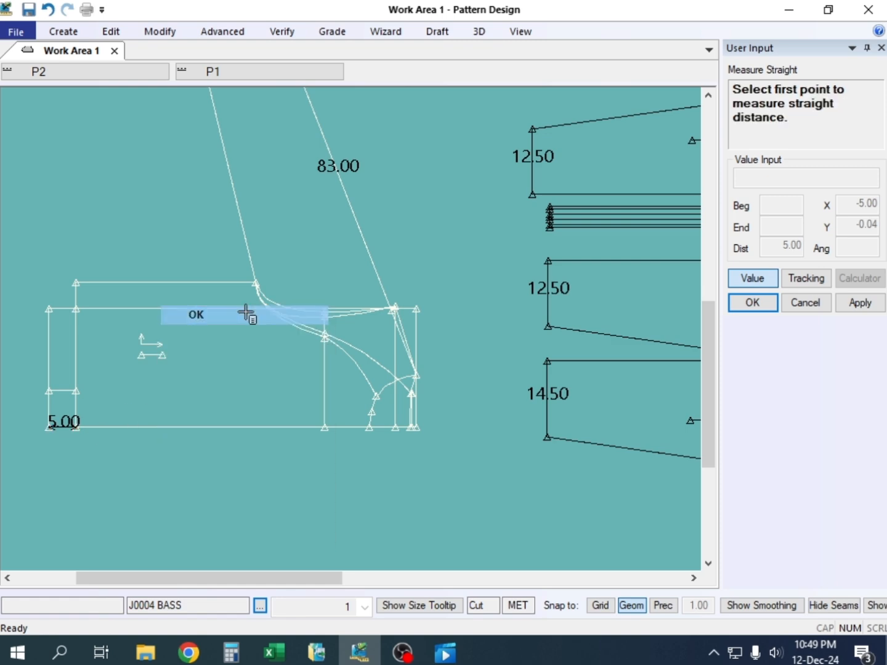
Switch to Excel and fill the Waist band height cell E26 with yellow, then check the sleeve opening and rib entries
left_click(275, 651)
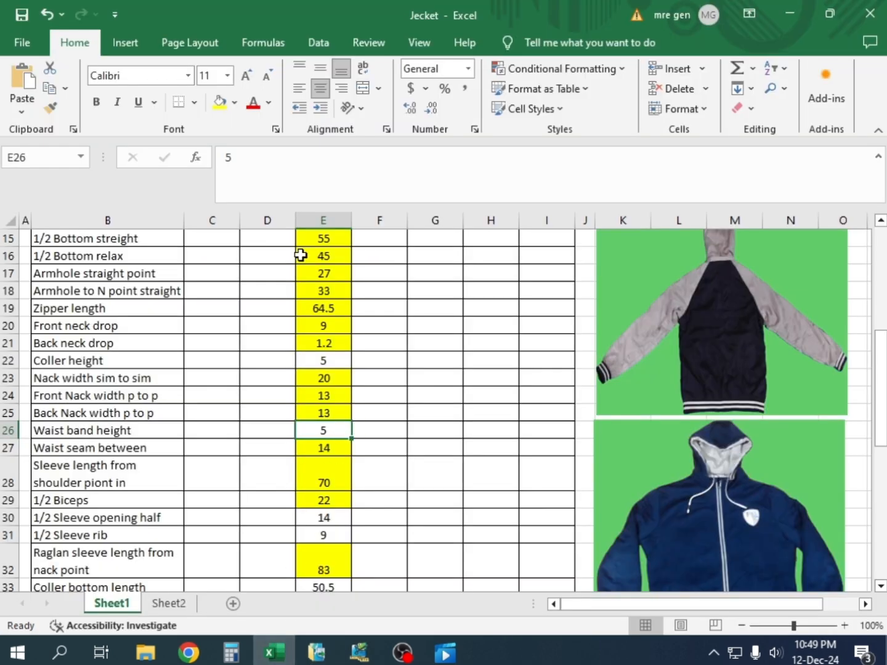
left_click(219, 102)
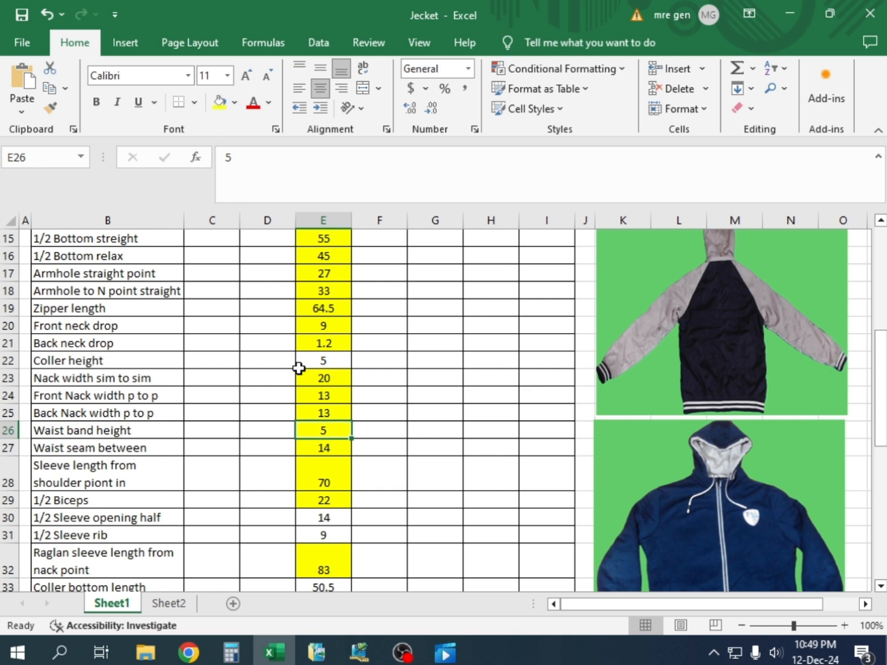
scroll(297, 434, "down", 2)
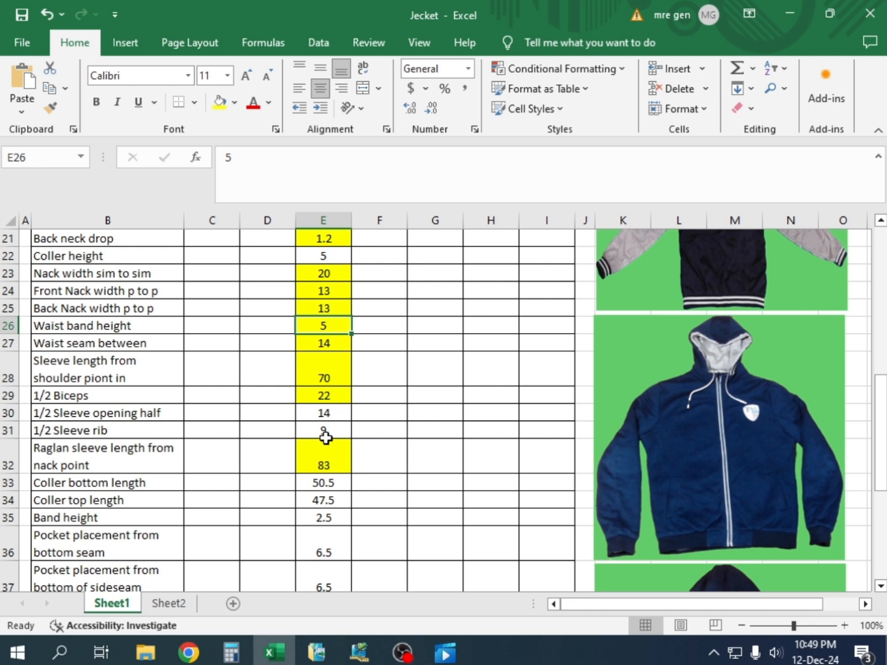
Switch to Pattern Design, end the straight measurement, and add one even offset of the 14.50 sleeve opening line inside the J0004 BASS sleeve
left_click(360, 656)
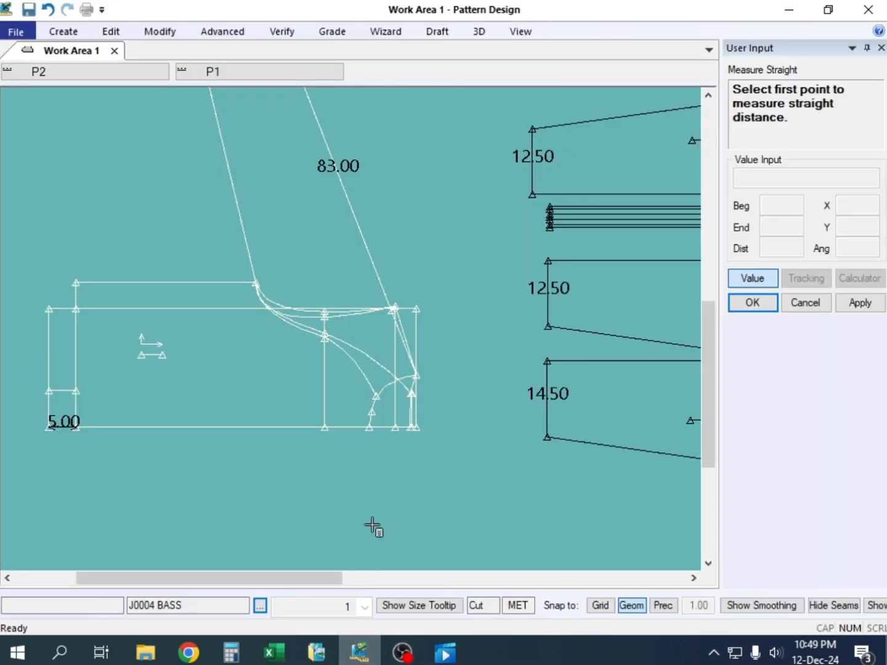
scroll(339, 368, "up", 3)
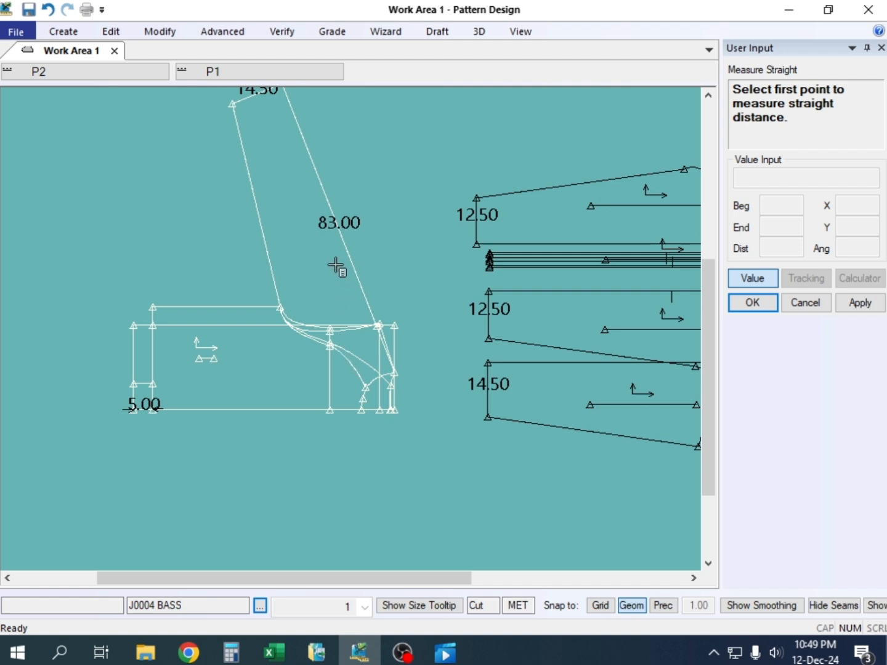
right_click(375, 183)
left_click(375, 183)
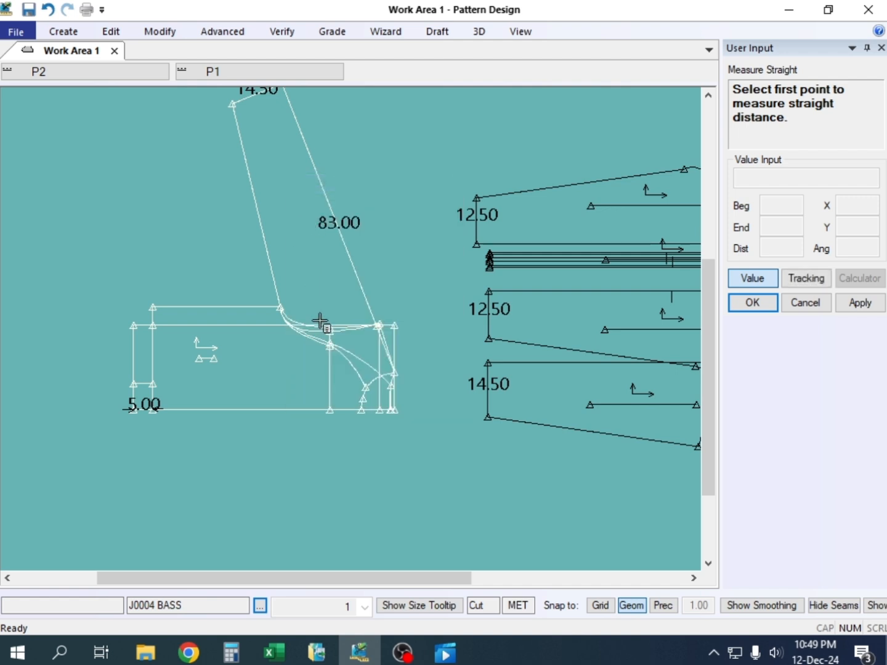
right_click(434, 146)
left_click(434, 145)
left_click(288, 184)
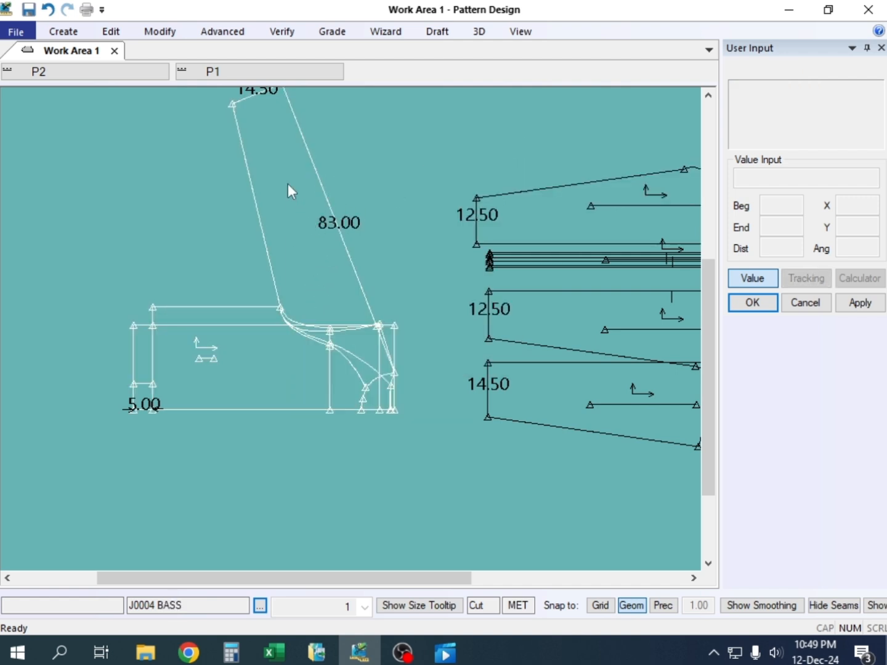
left_click(328, 371)
scroll(318, 317, "up", 2)
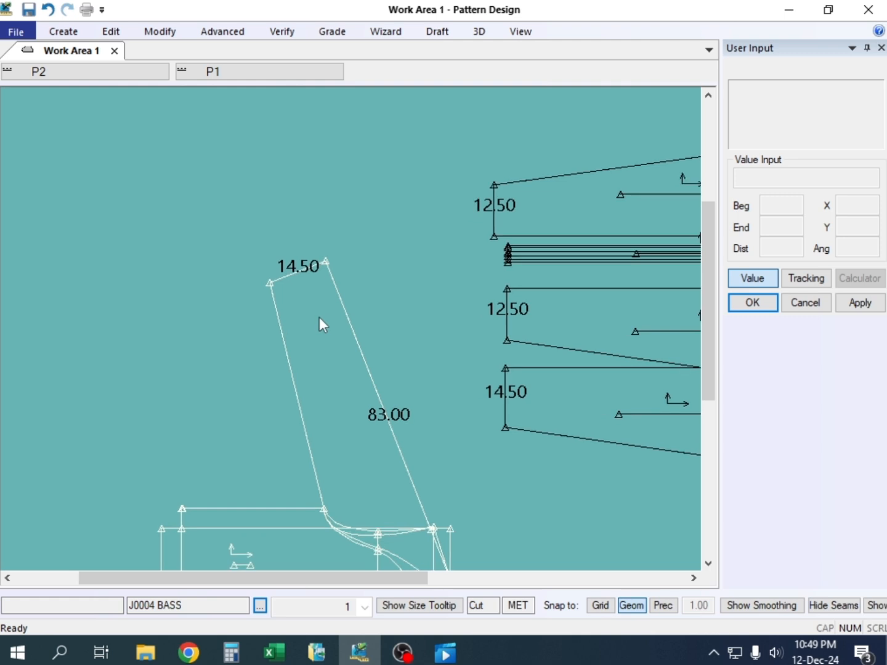
key("o")
left_click(297, 274)
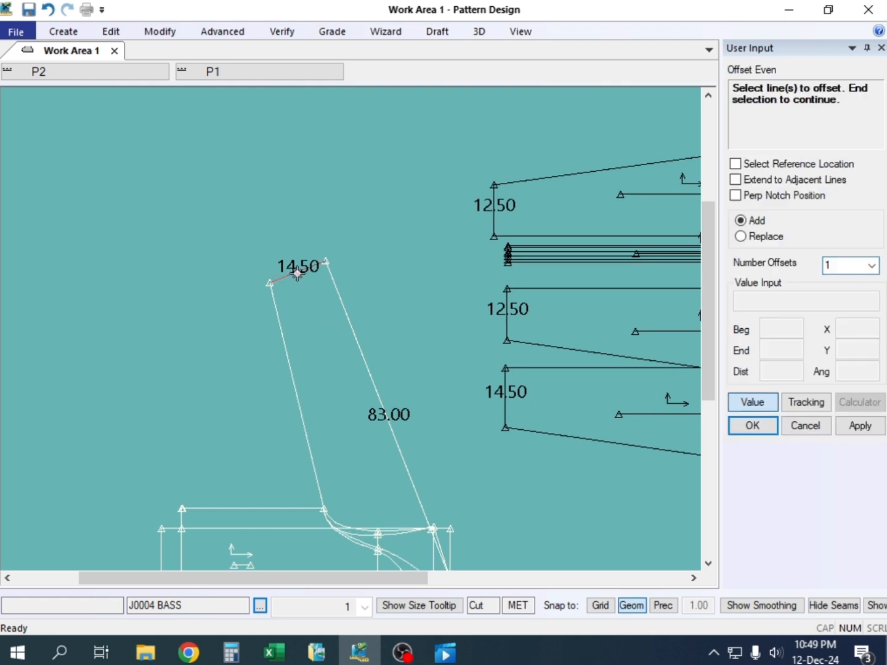
right_click(308, 267)
left_click(285, 270)
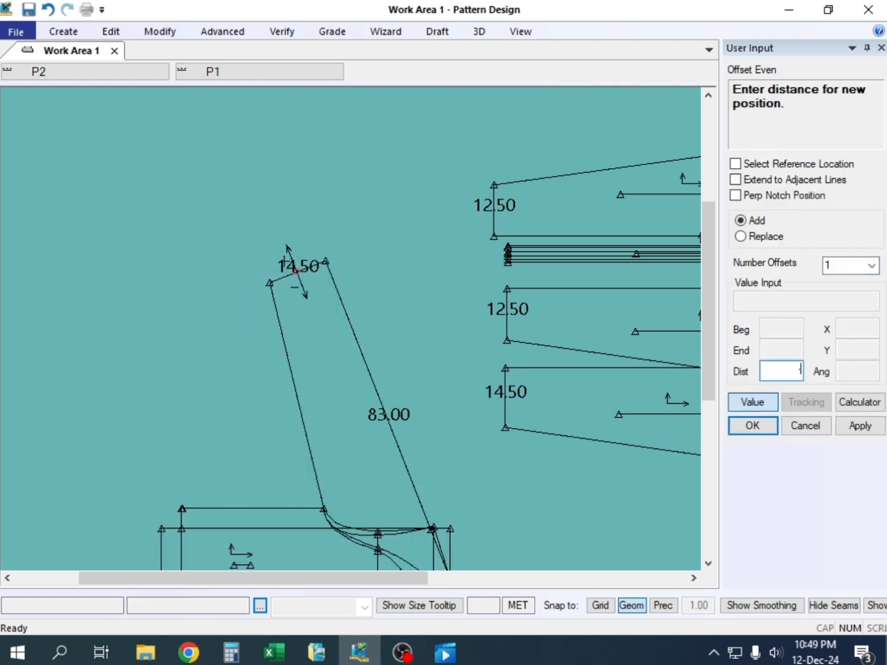
key("Return")
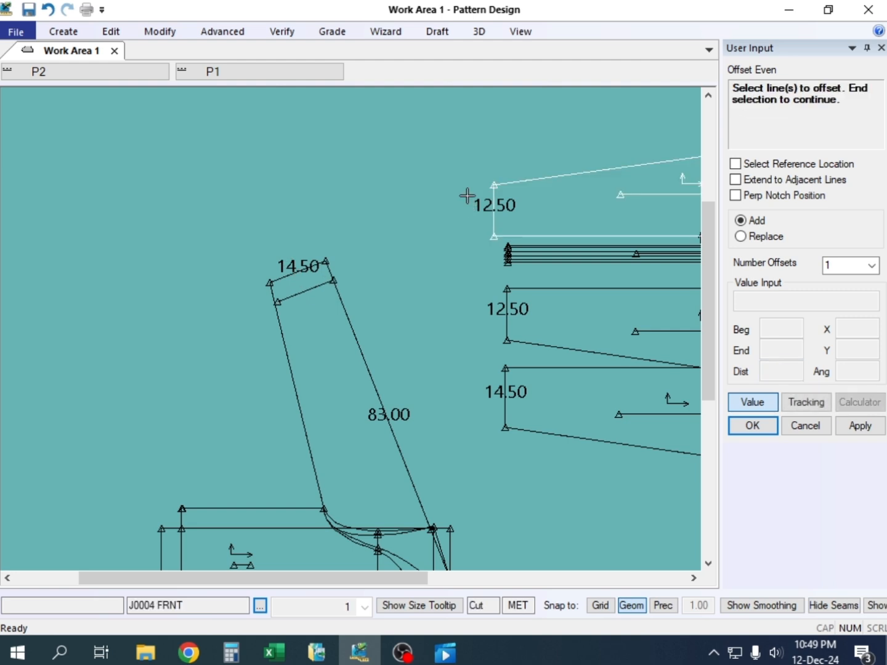
right_click(352, 191)
left_click(352, 192)
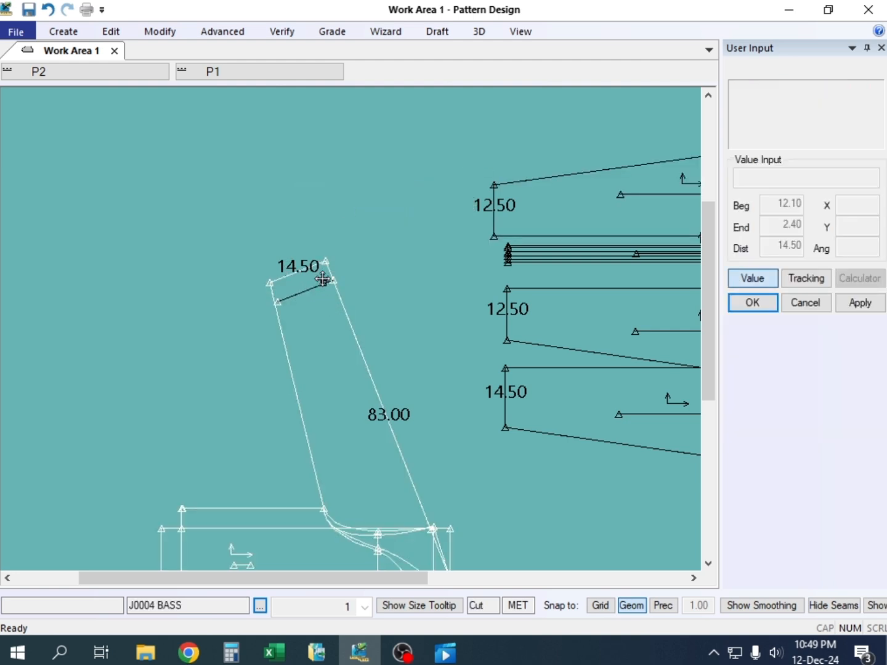
Add one even offset of the 83.00 sleeve edge at a distance of 9, inside the J0004 BASS sleeve
left_click(323, 280)
scroll(312, 293, "up", 2)
scroll(313, 298, "up", 4)
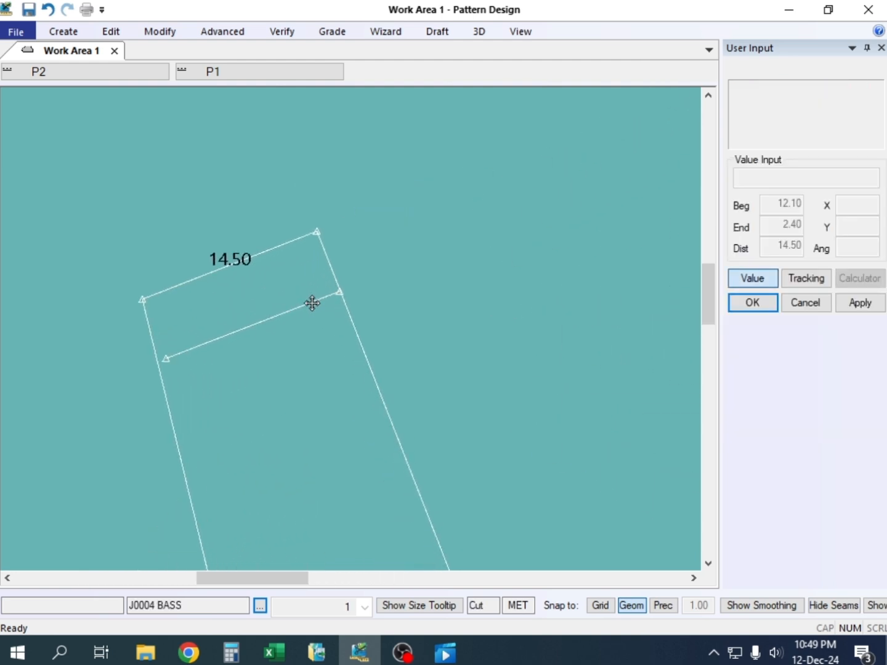
scroll(348, 279, "down", 2)
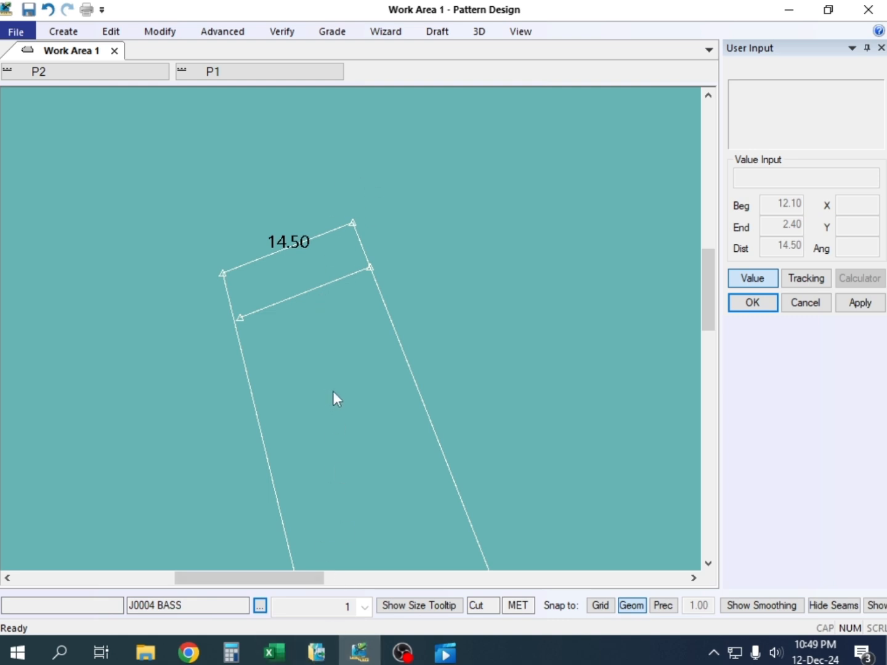
left_click(389, 310)
right_click(350, 327)
left_click(355, 327)
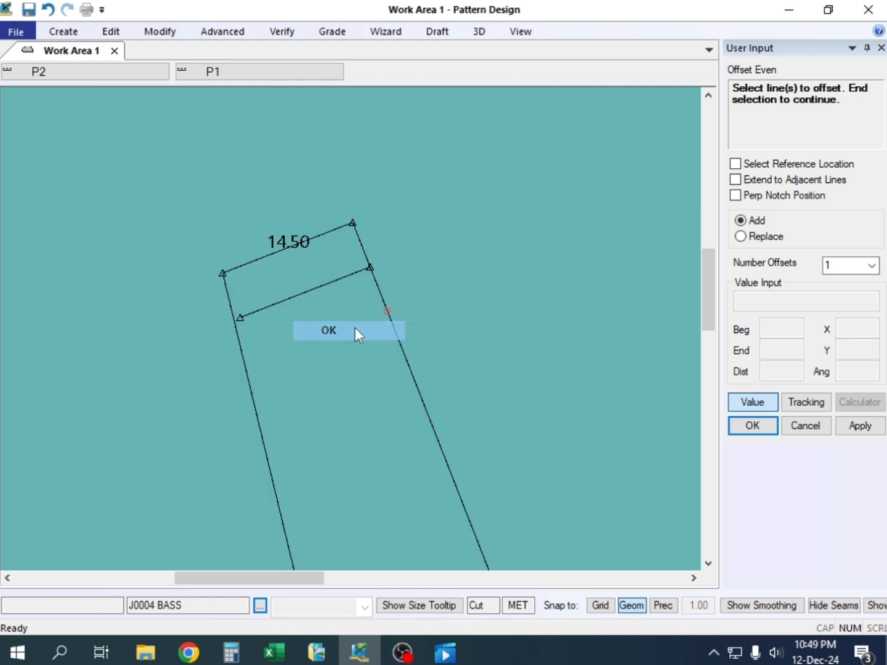
type("9")
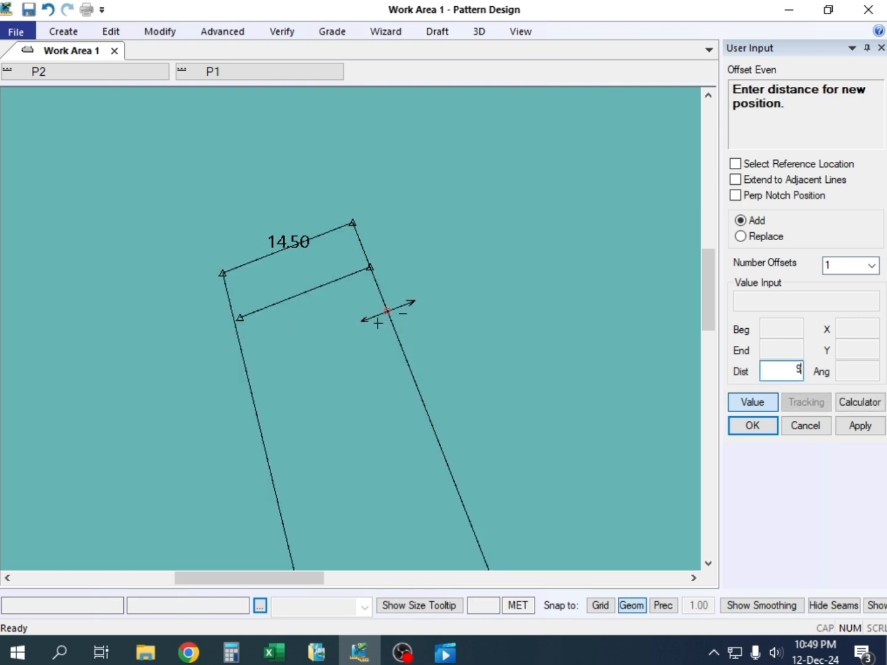
key("Return")
right_click(414, 178)
left_click(473, 183)
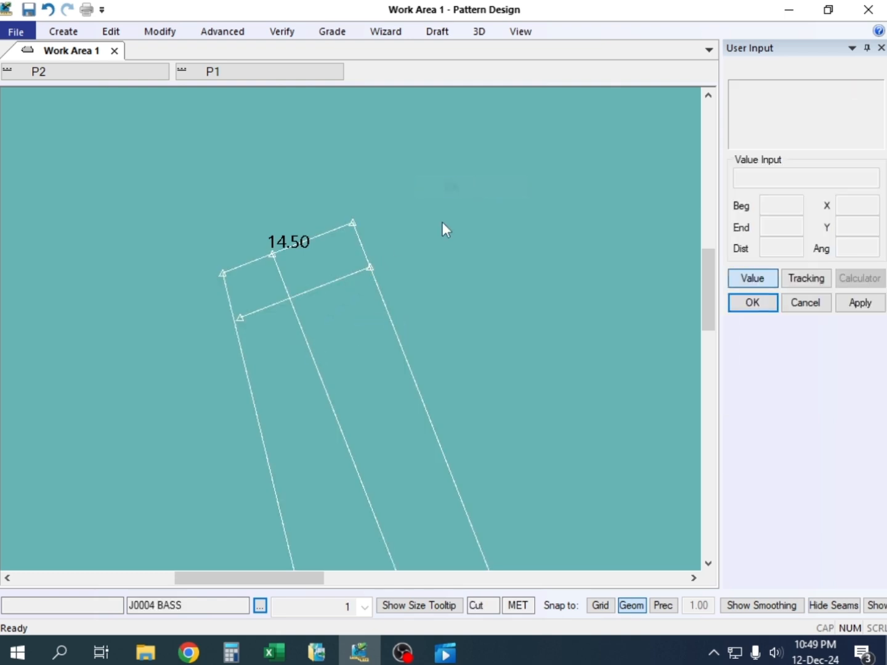
Clip the sleeve cuff line at the new lengthwise offset line, keeping the part that meets the 83.00 sleeve edge
scroll(349, 311, "up", 5)
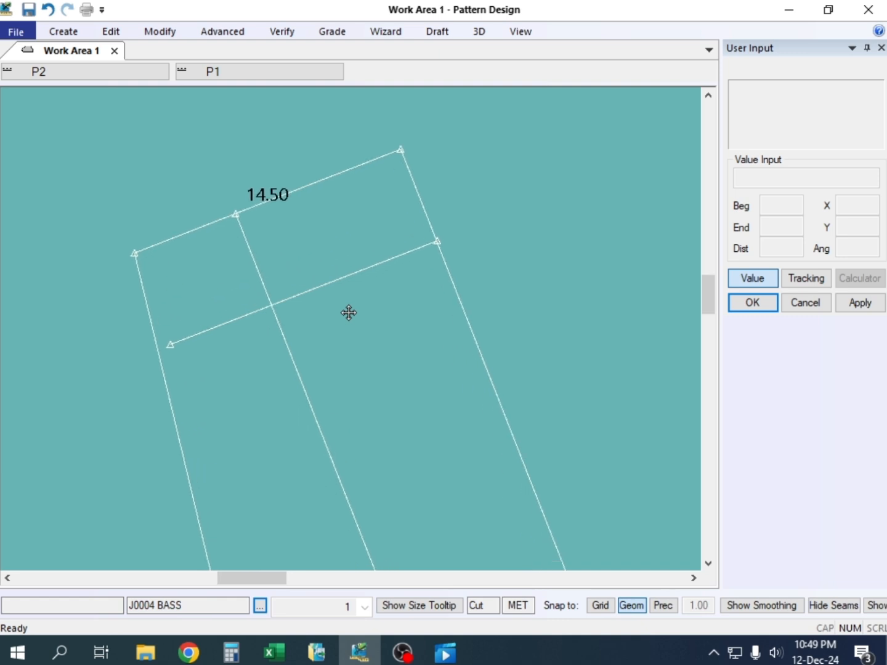
scroll(348, 312, "down", 2)
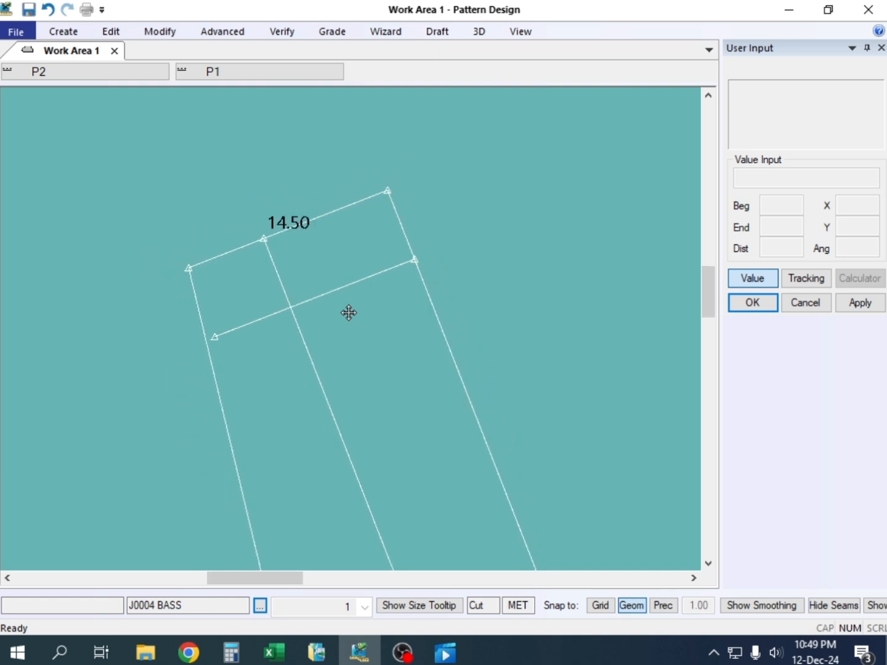
middle_click_drag(379, 308, 368, 305)
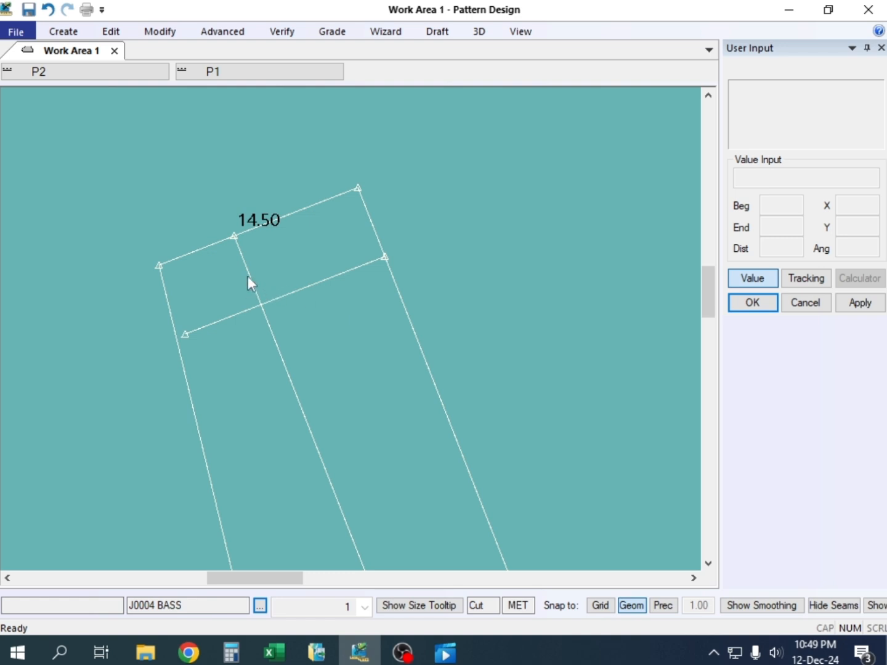
scroll(254, 273, "up", 1)
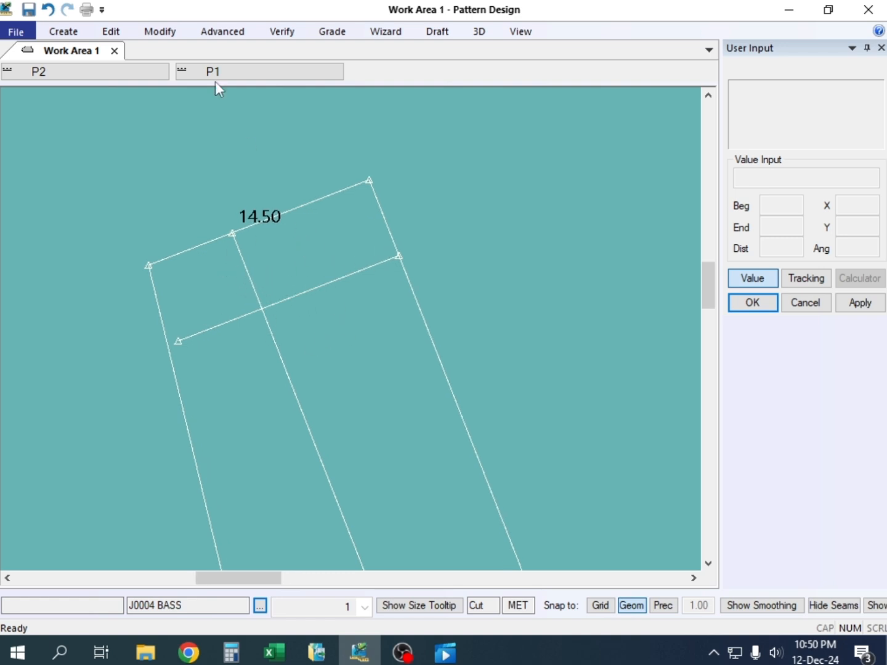
scroll(285, 273, "down", 2)
scroll(285, 268, "up", 1)
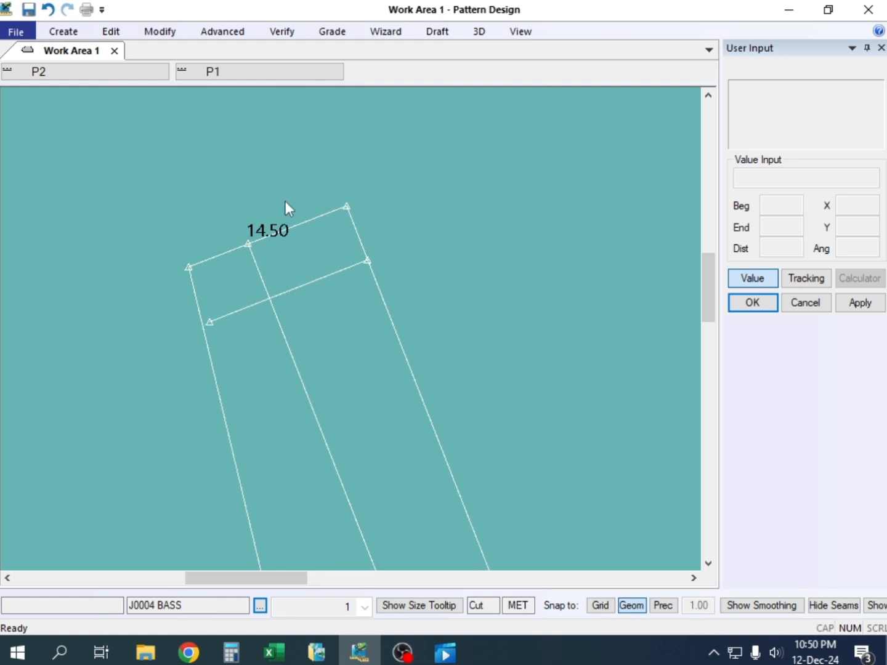
left_click(162, 35)
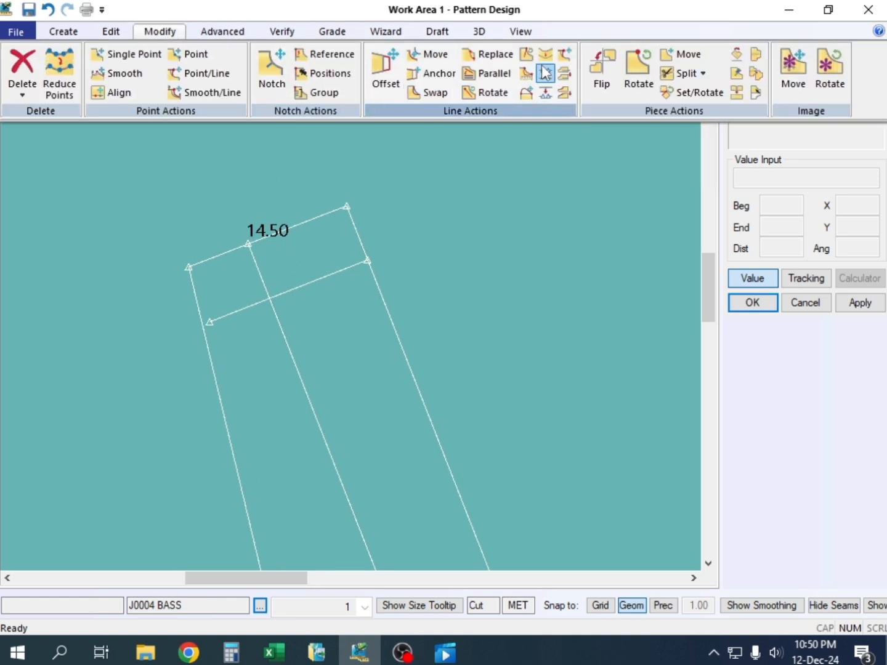
left_click(563, 75)
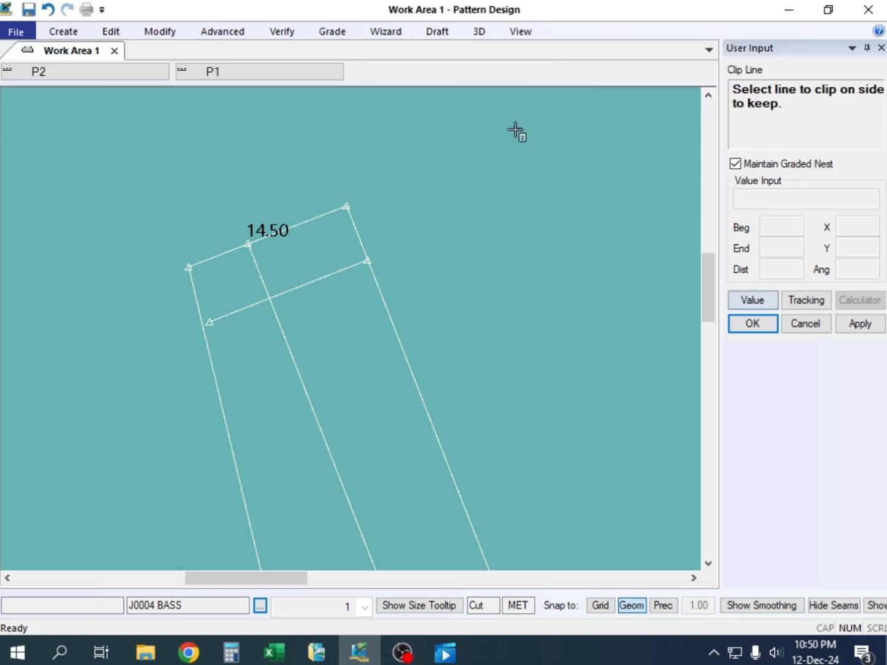
left_click(297, 289)
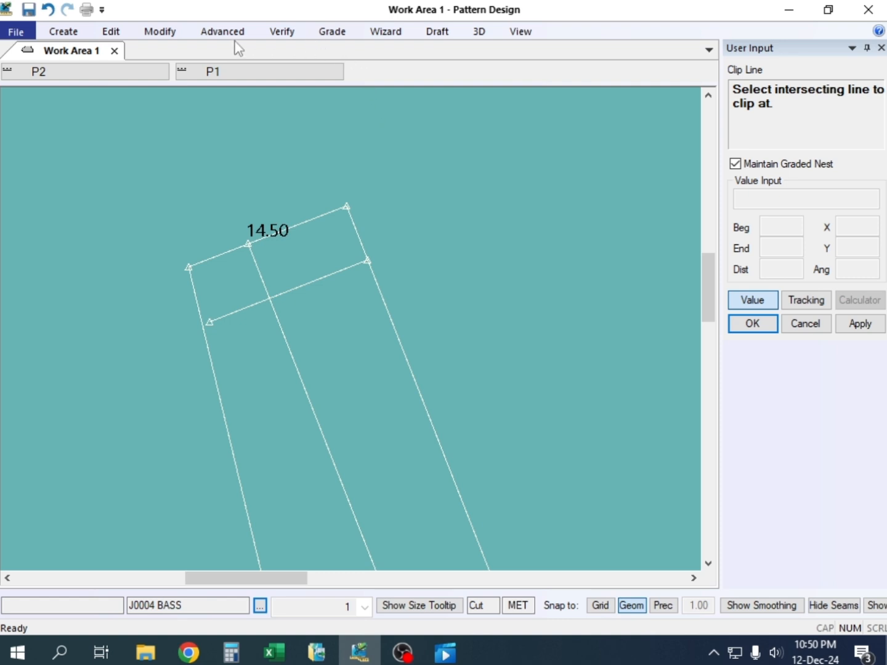
left_click(155, 36)
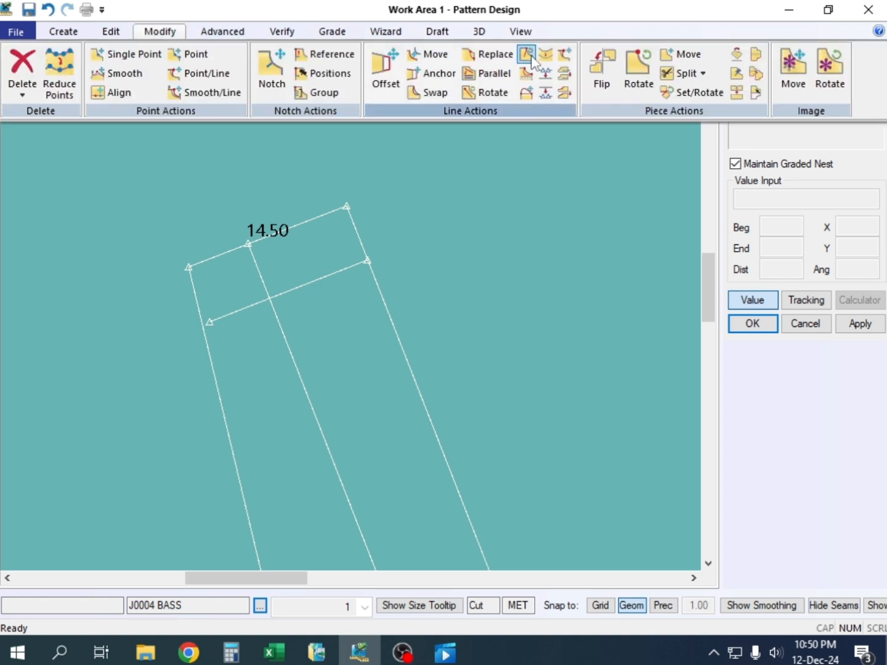
left_click(565, 74)
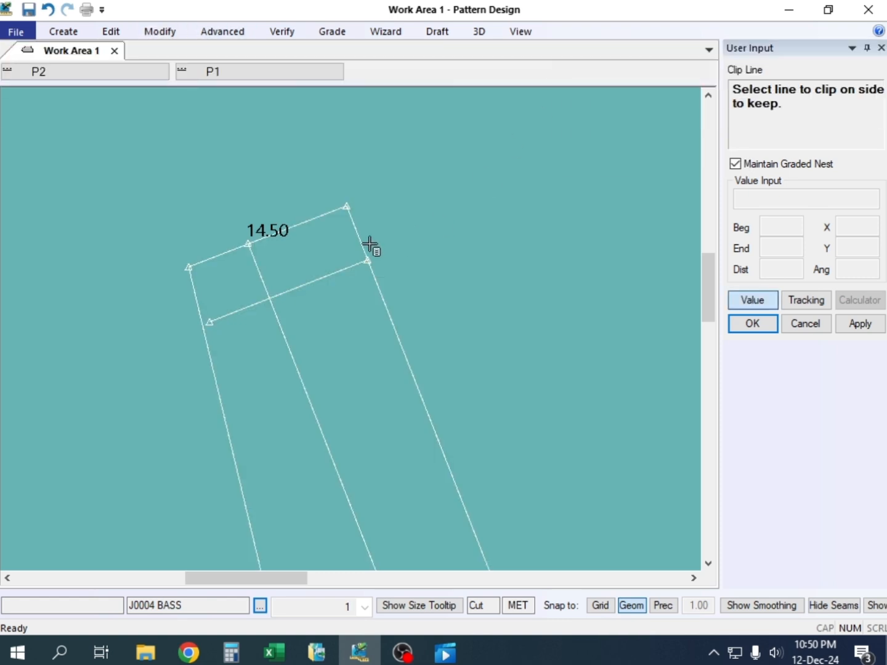
left_click(303, 287)
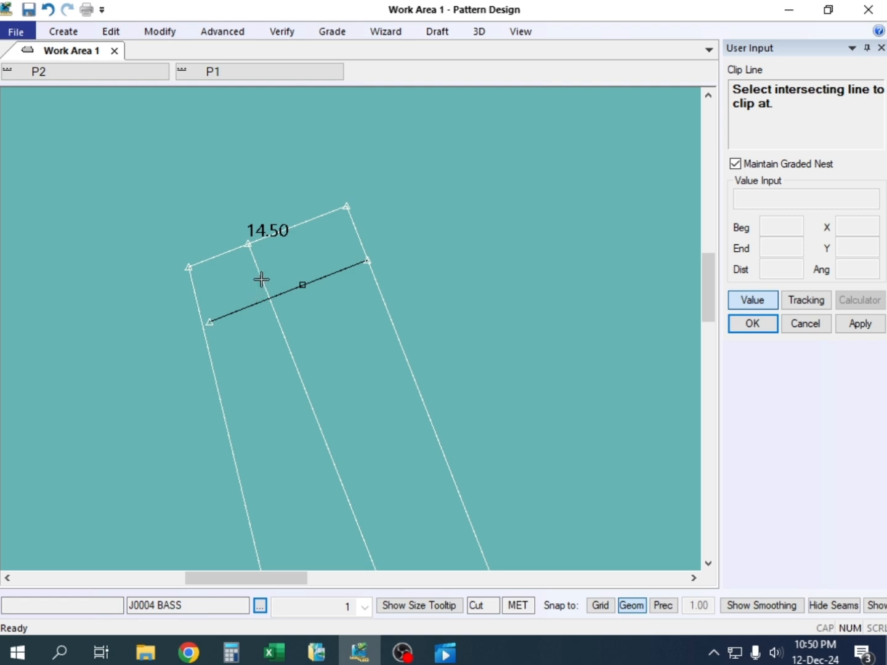
left_click(261, 280)
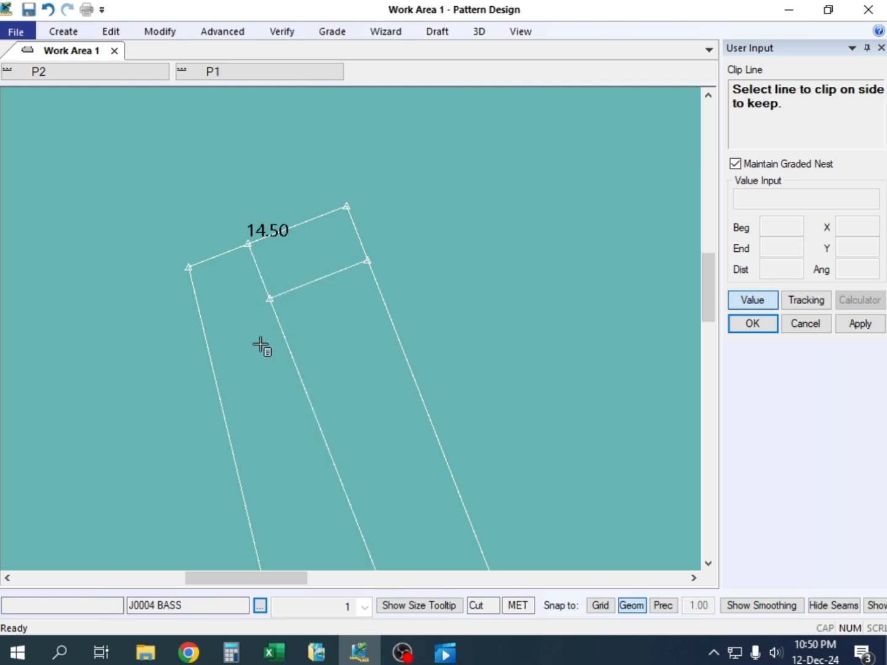
Clip the lengthwise offset line at the cuff line, keeping the short part next to the sleeve opening, and end Clip Line
left_click(258, 275)
left_click(309, 282)
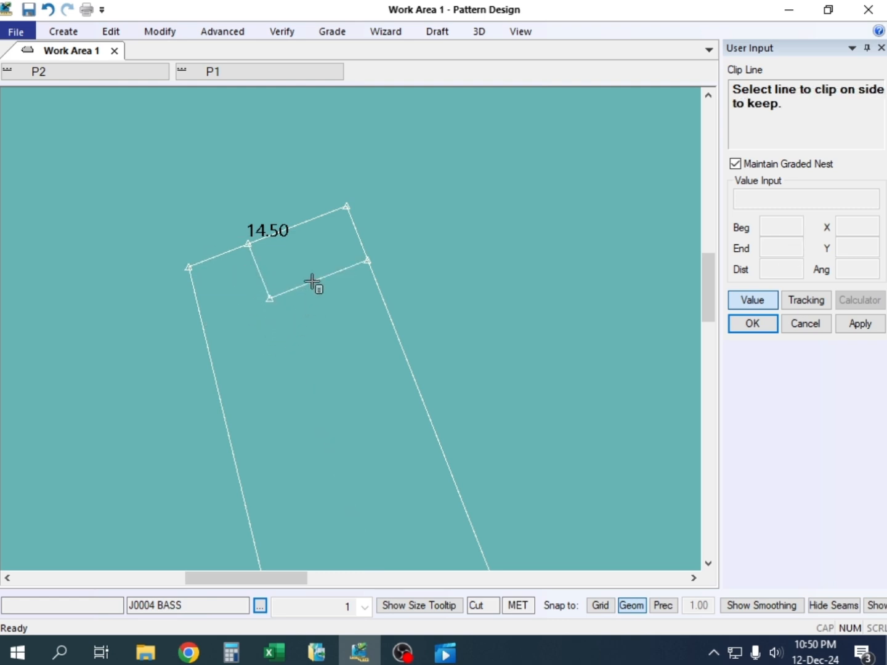
right_click(309, 183)
left_click(399, 192)
Measure the line length of the clipped cuff line on the J0004 BASS sleeve and end the measurement
middle_click_drag(327, 251, 278, 317)
scroll(279, 333, "up", 3)
scroll(280, 333, "up", 4)
scroll(279, 336, "down", 4)
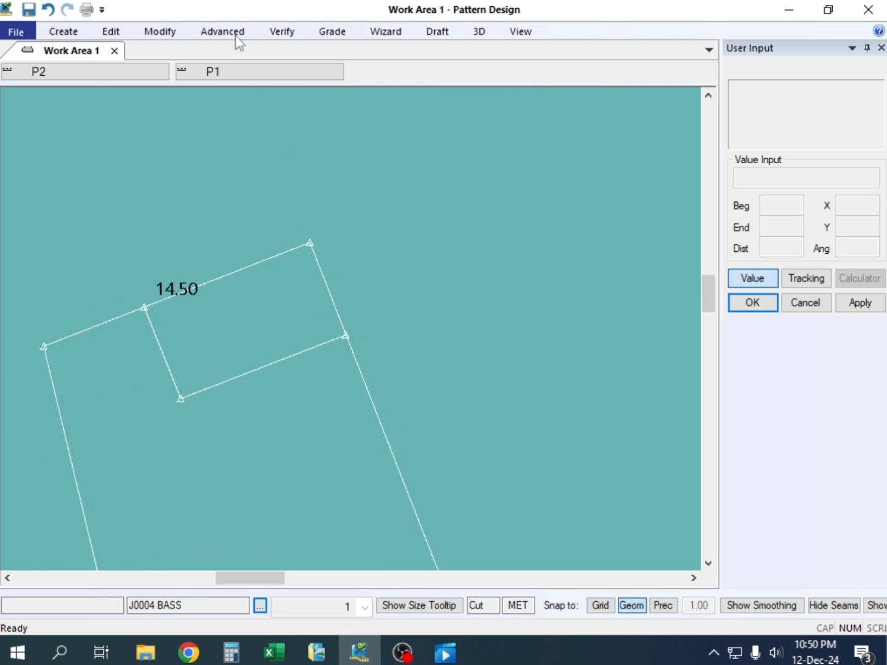
left_click(165, 32)
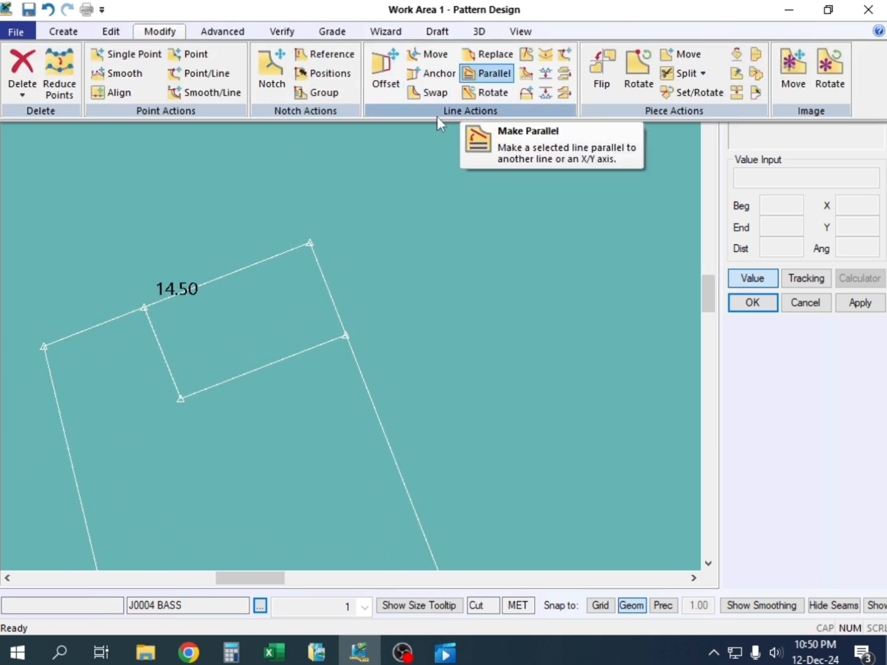
left_click(282, 31)
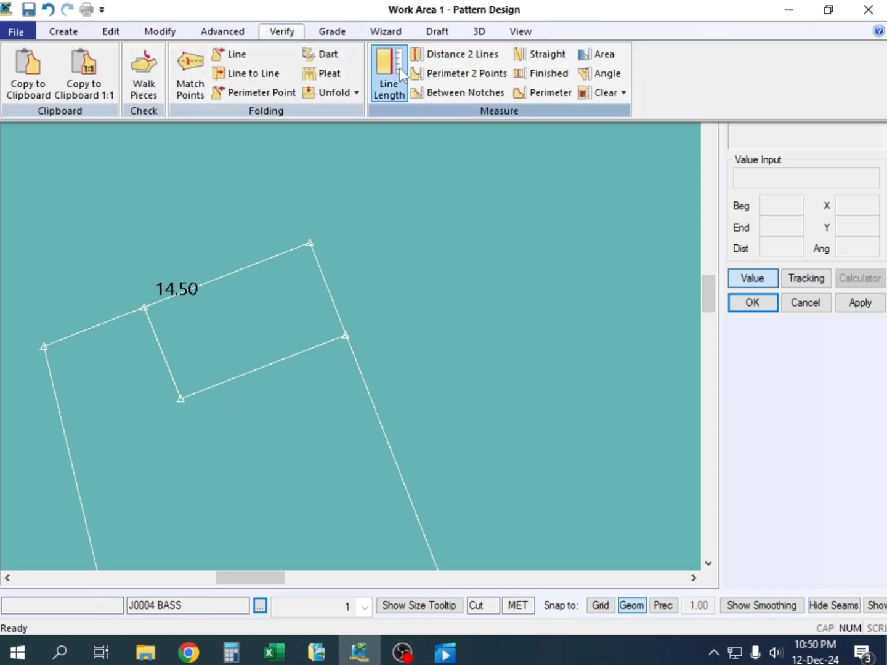
left_click(390, 71)
left_click(307, 346)
right_click(265, 210)
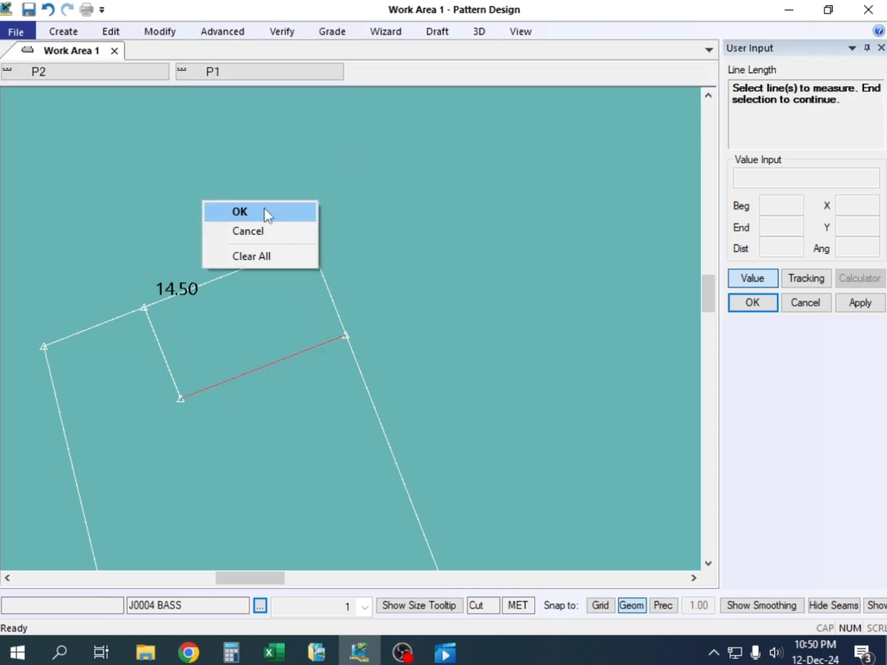
left_click(267, 212)
left_click(253, 263)
right_click(254, 201)
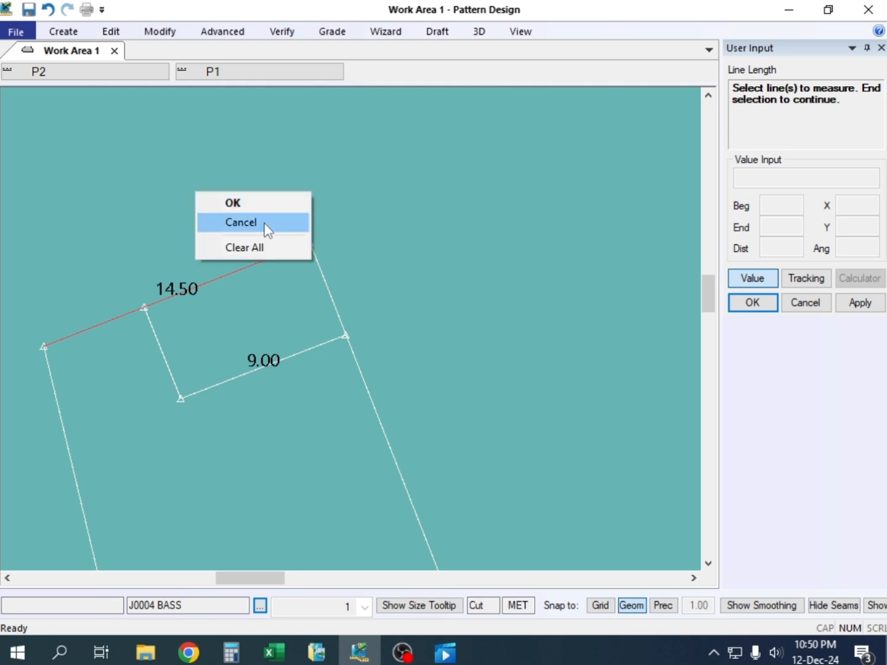
left_click(267, 226)
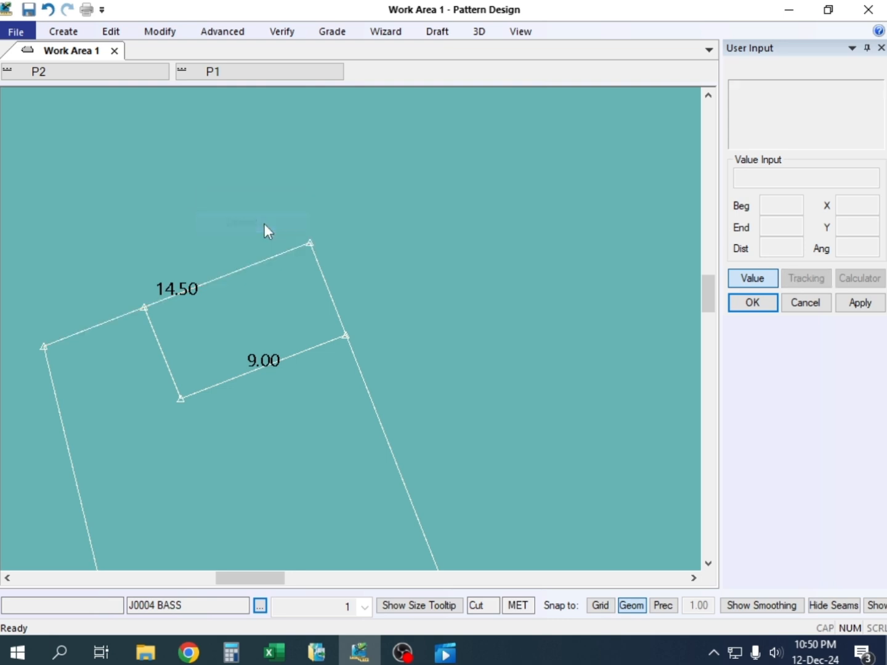
Measure the straight distance along the sleeve opening from the short line's endpoint to the outer sleeve corner
left_click(289, 33)
left_click(522, 54)
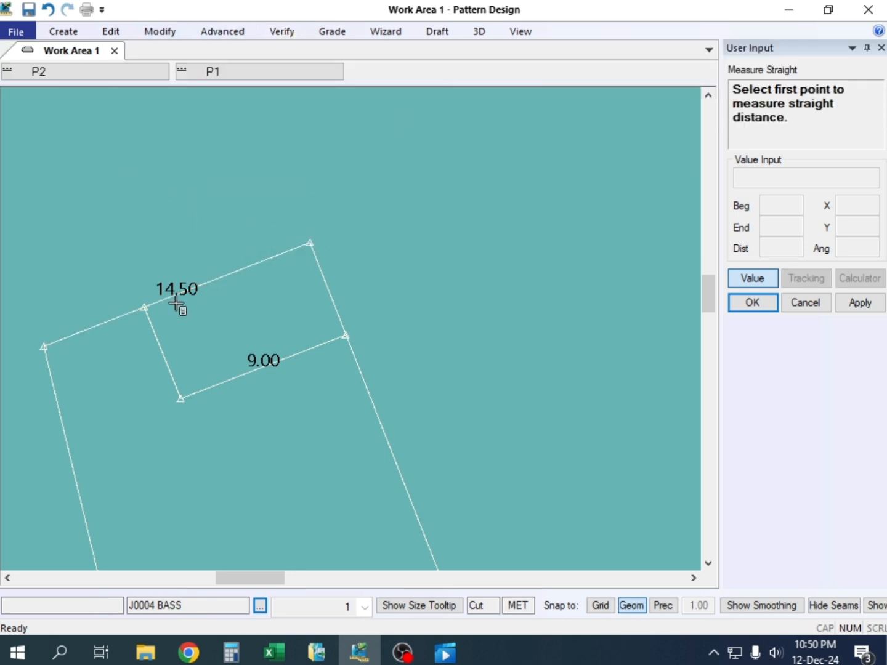
left_click(144, 308)
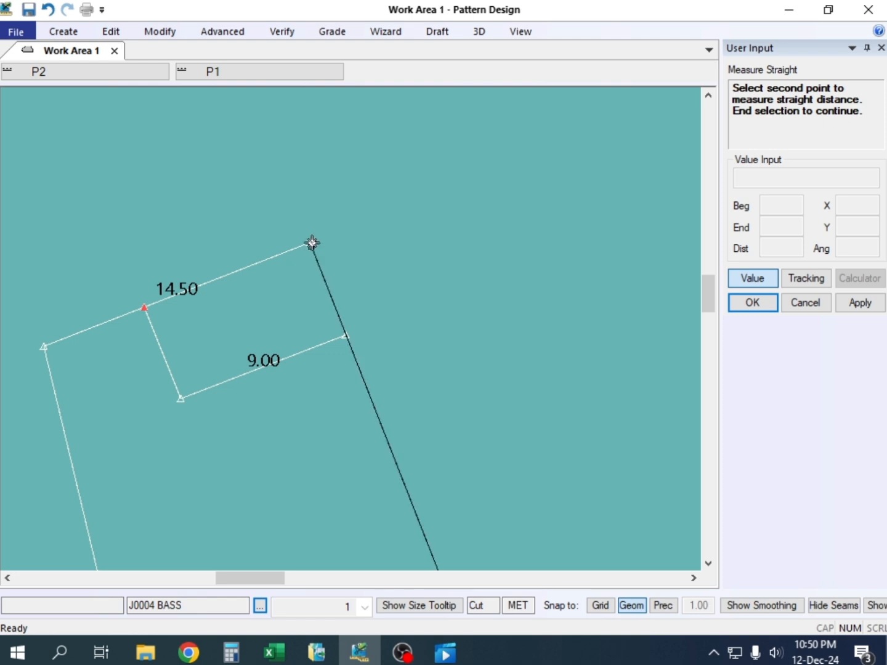
left_click(309, 243)
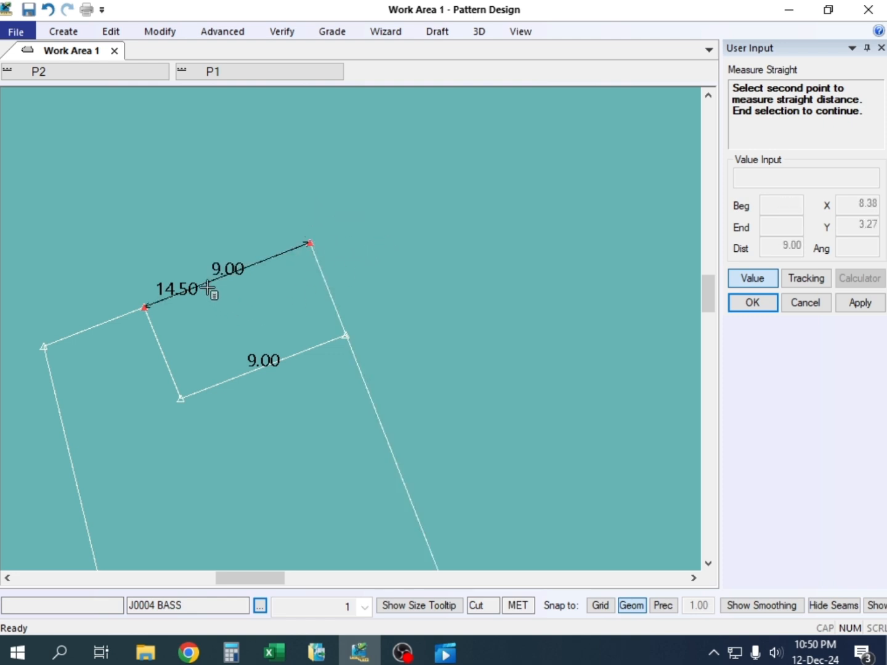
right_click(263, 203)
left_click(363, 233)
Mirror the cuff line, the short connecting line and the sleeve opening line about the outer sleeve edge, and undo the mirror
scroll(280, 289, "down", 3)
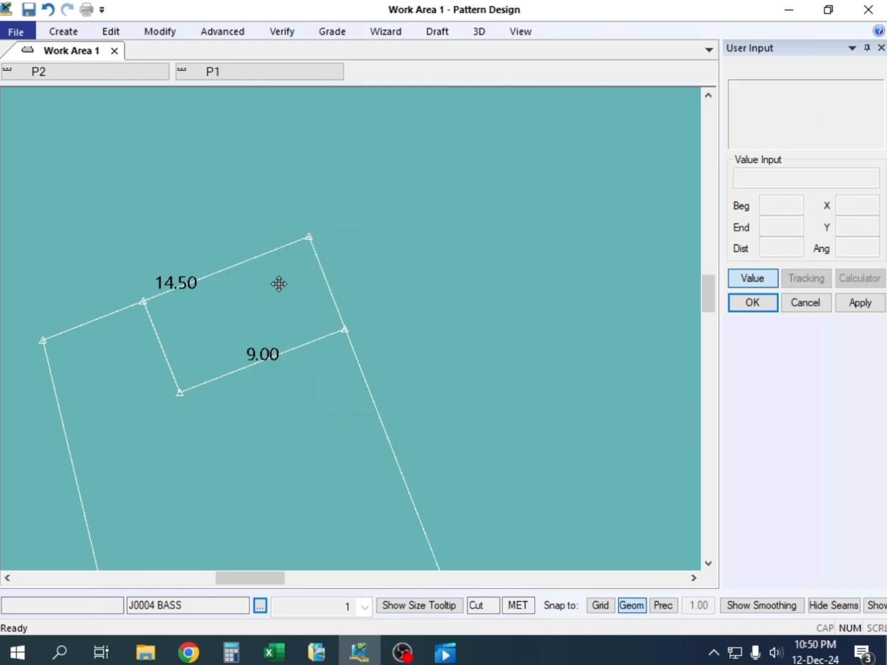
left_click(159, 31)
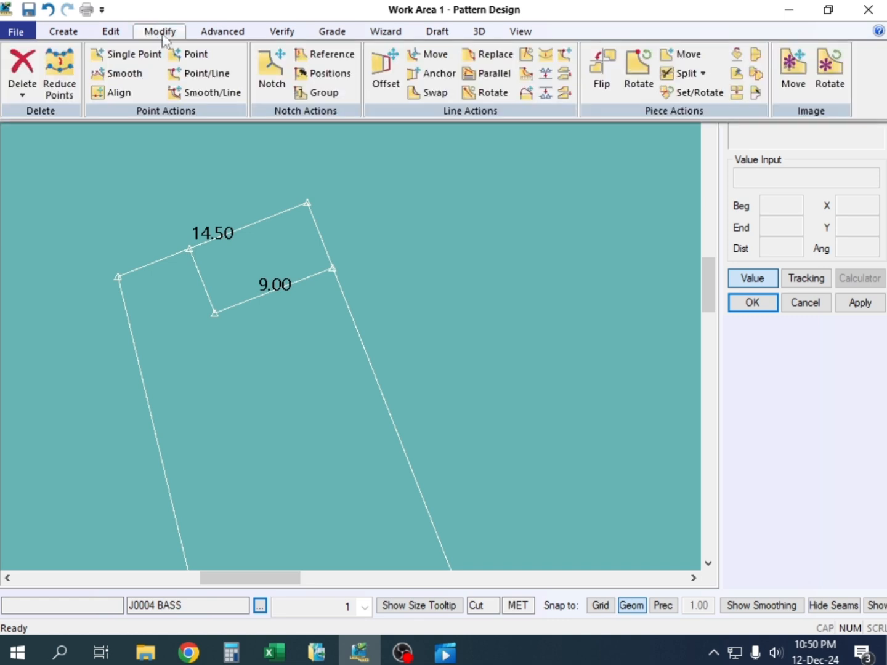
left_click(64, 31)
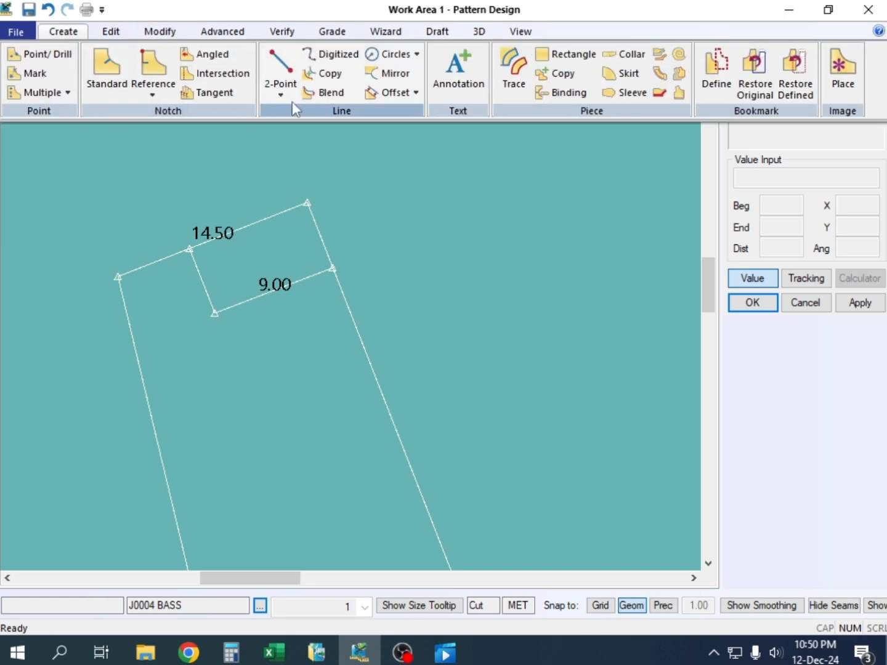
left_click(388, 71)
left_click(313, 274)
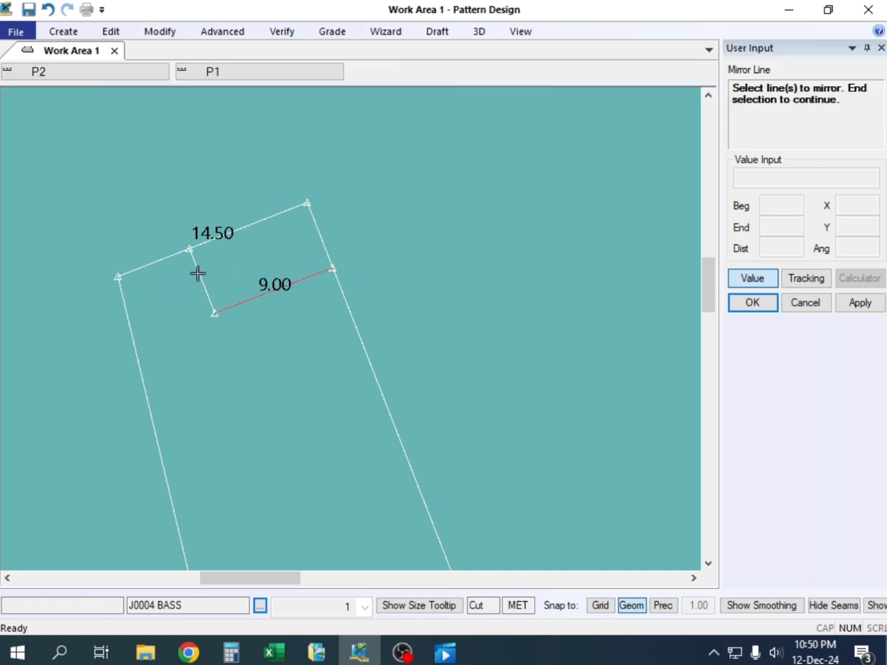
left_click(195, 261)
left_click(275, 212)
right_click(309, 160)
left_click(379, 175)
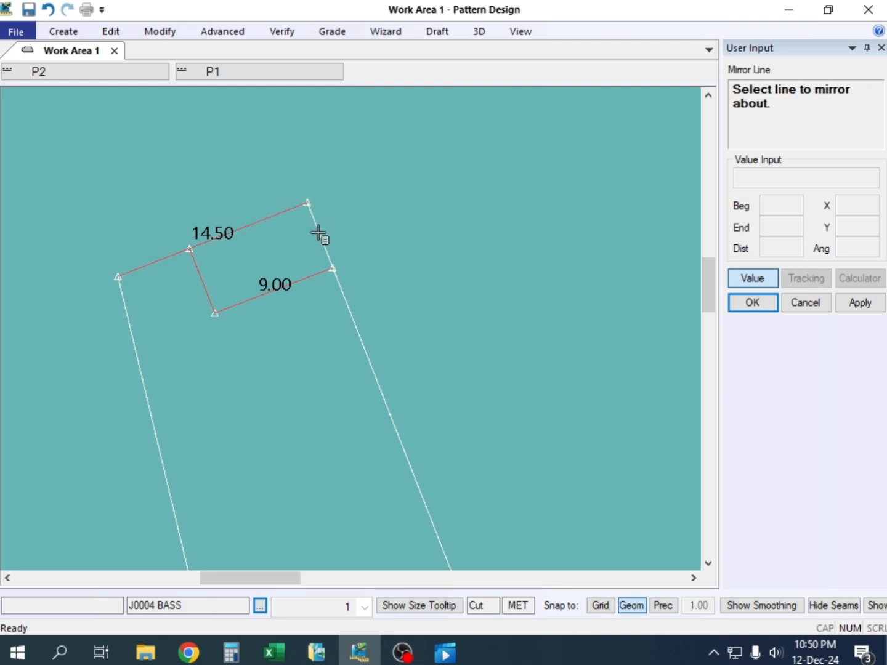
left_click(318, 235)
scroll(401, 262, "up", 4)
scroll(402, 261, "down", 5)
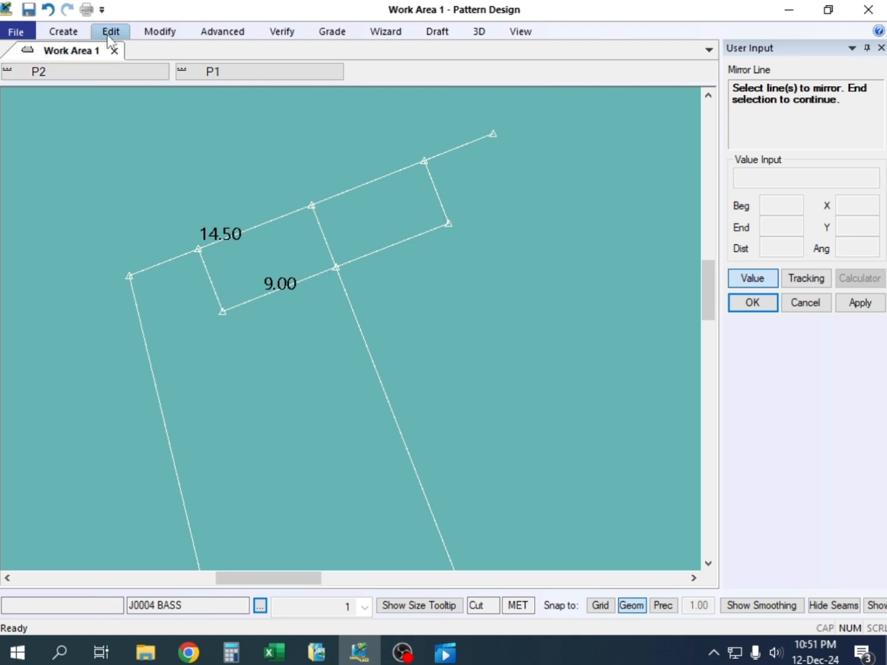
left_click(48, 9)
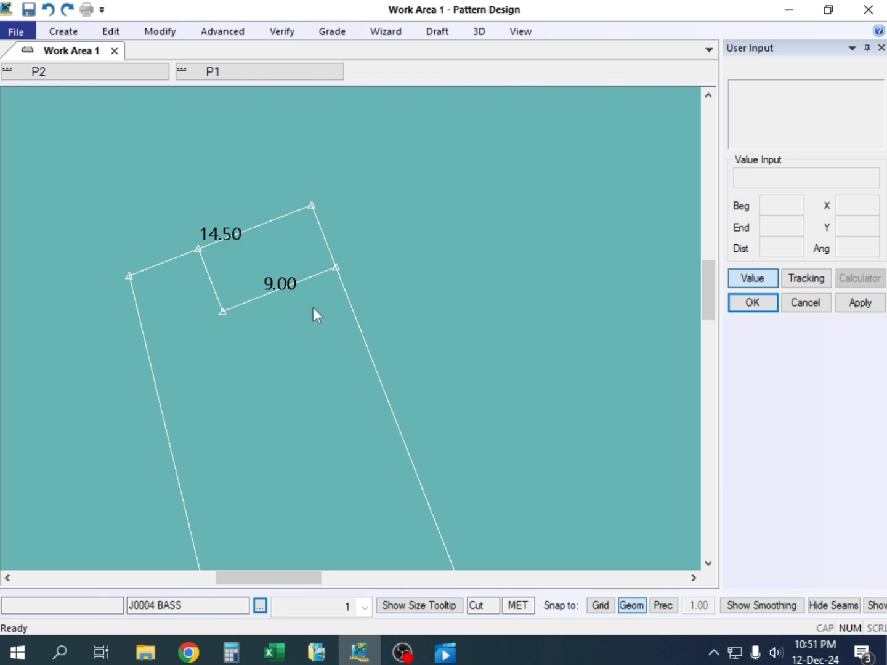
Switch to Excel and examine the cuffs and waistbands in the jacket photos on Sheet1
scroll(313, 308, "down", 5)
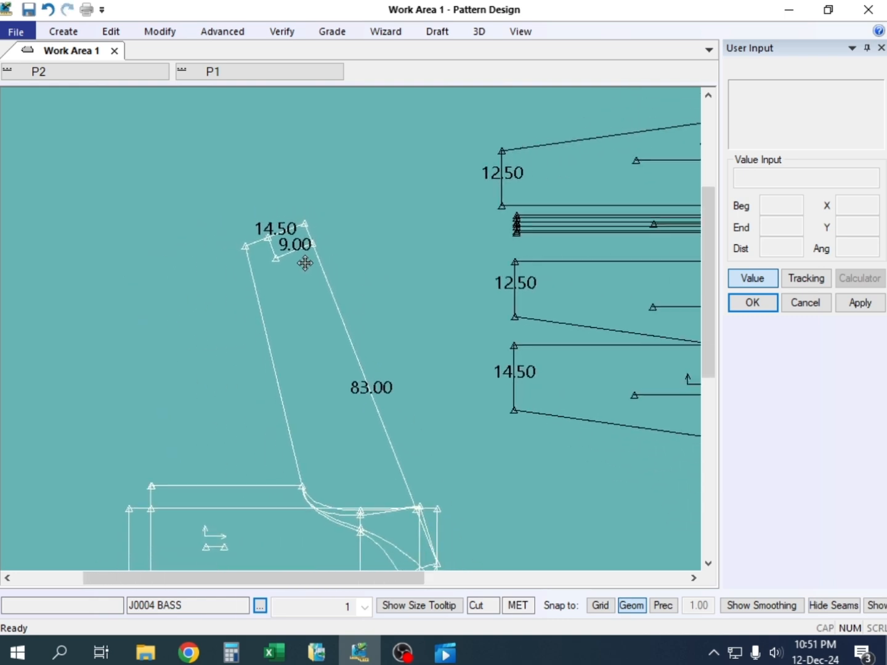
scroll(305, 264, "down", 3)
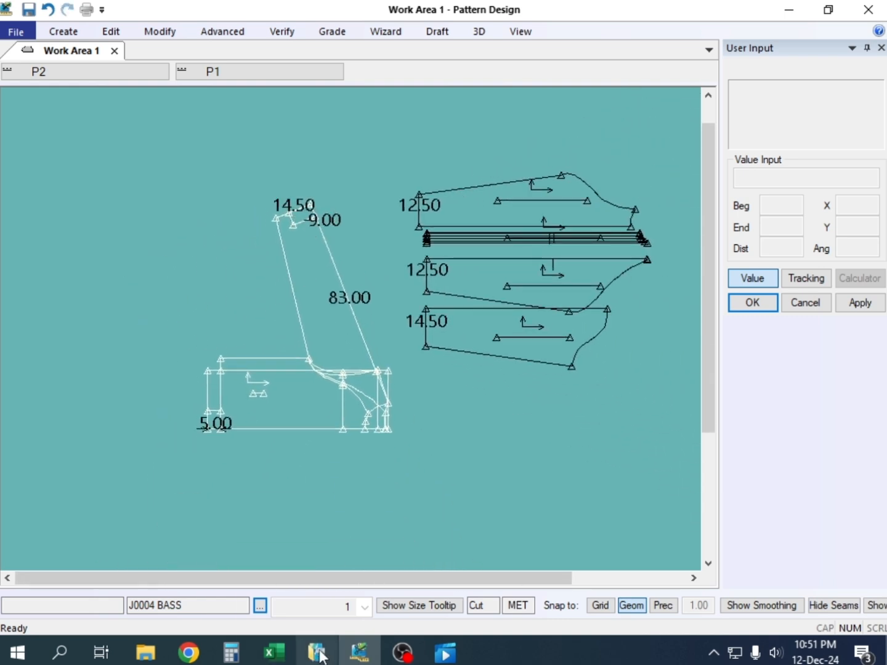
left_click(276, 652)
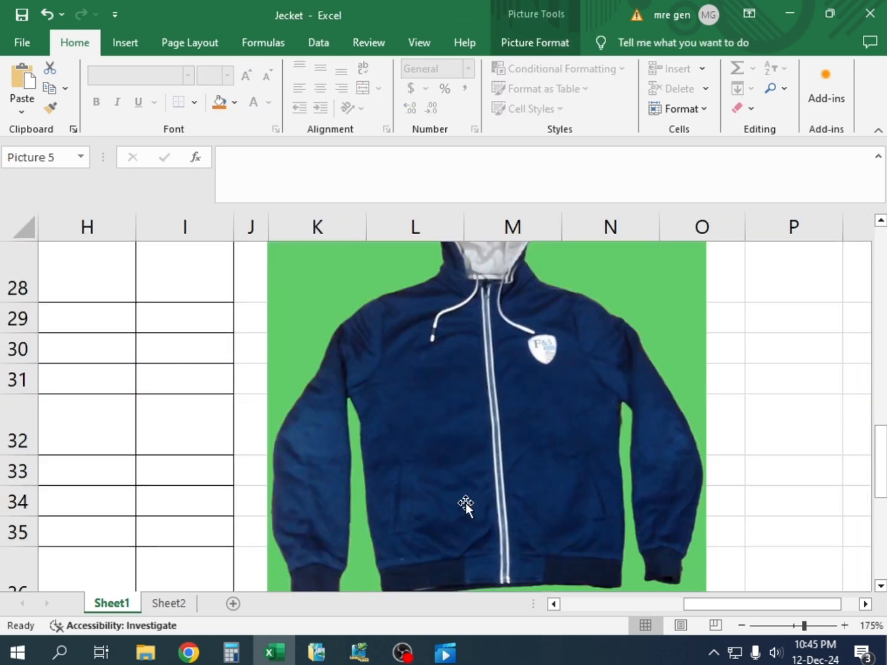
scroll(469, 510, "up", 7)
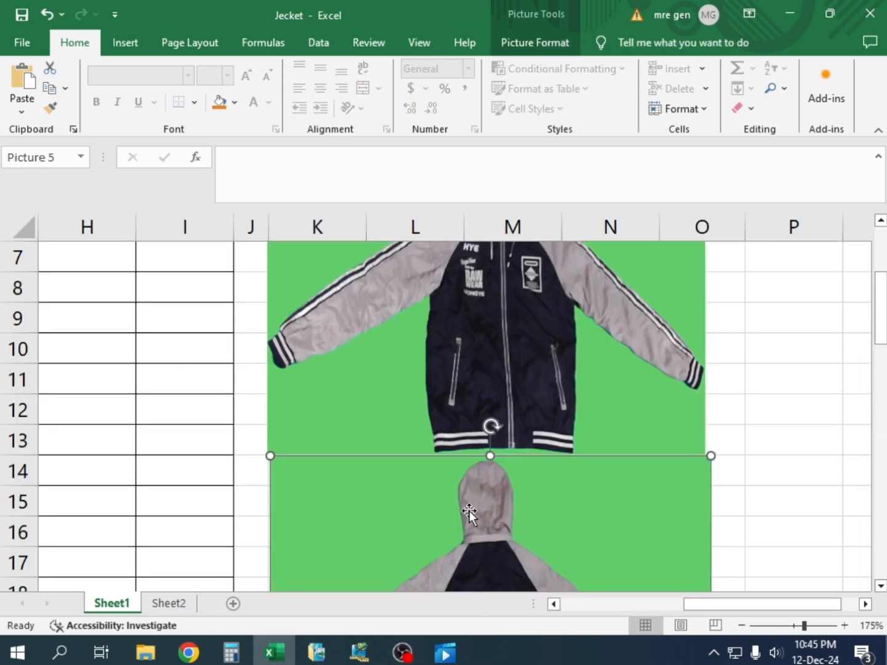
scroll(469, 512, "down", 4)
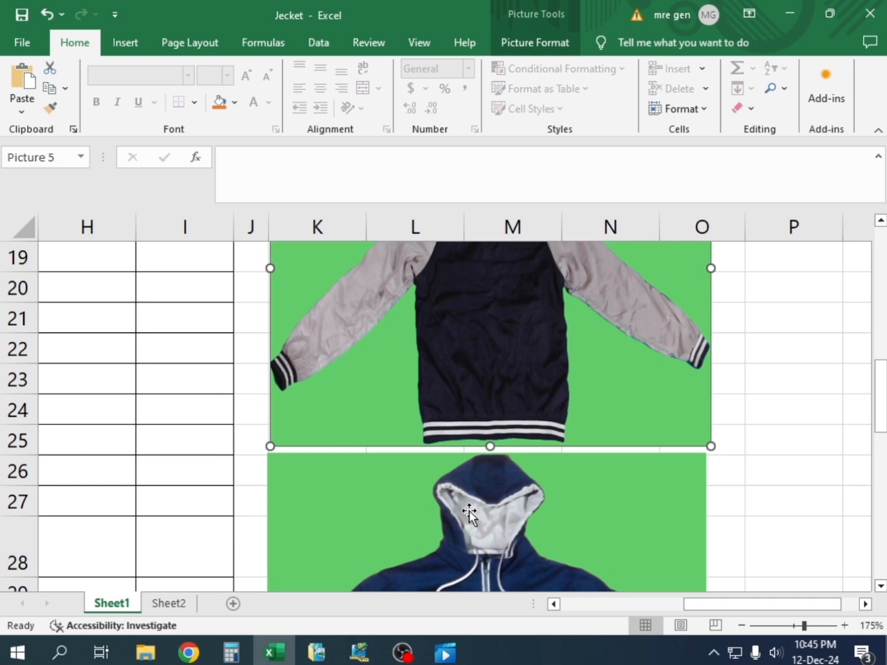